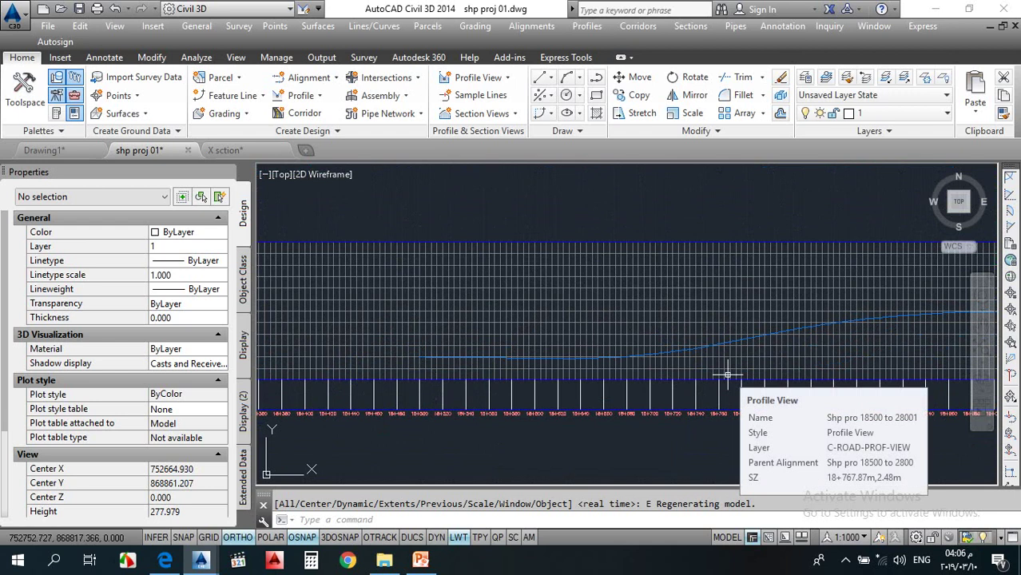
# Step: Open the contents of the green multiline text column of elevations for editing and select all its values for copying
pyautogui.scroll(-20, 552, 279)
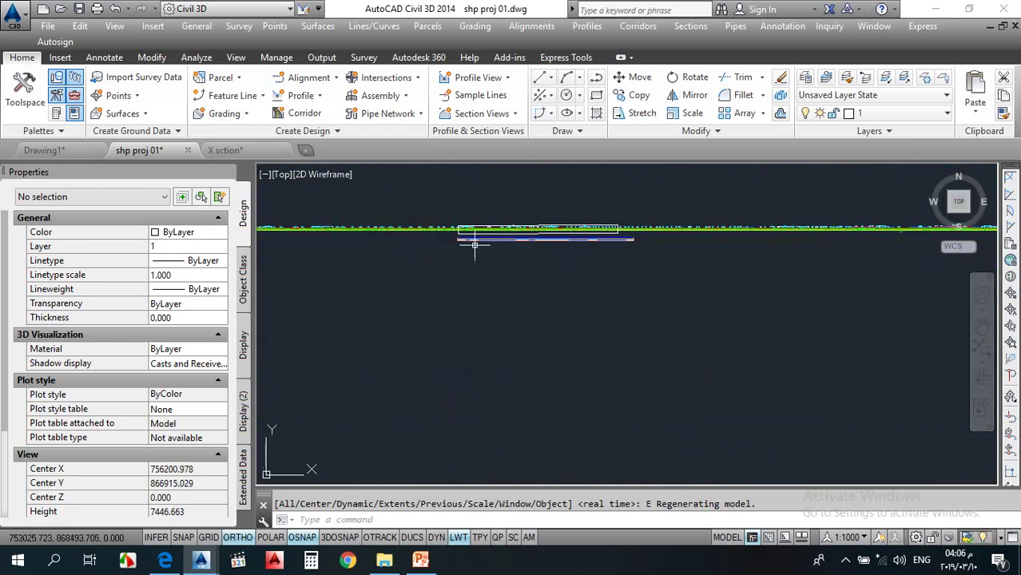
pyautogui.scroll(8, 699, 336)
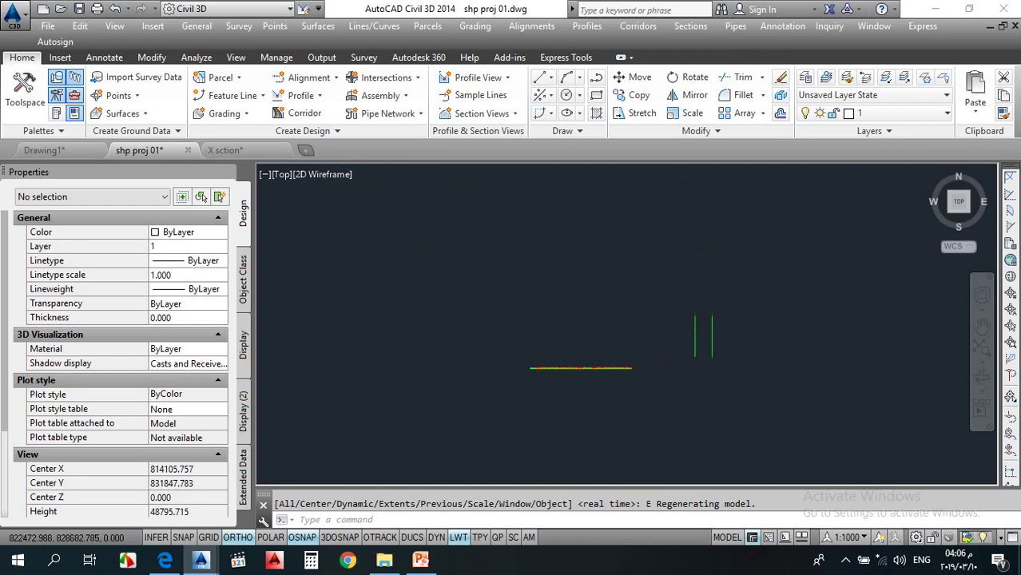
pyautogui.scroll(15, 700, 251)
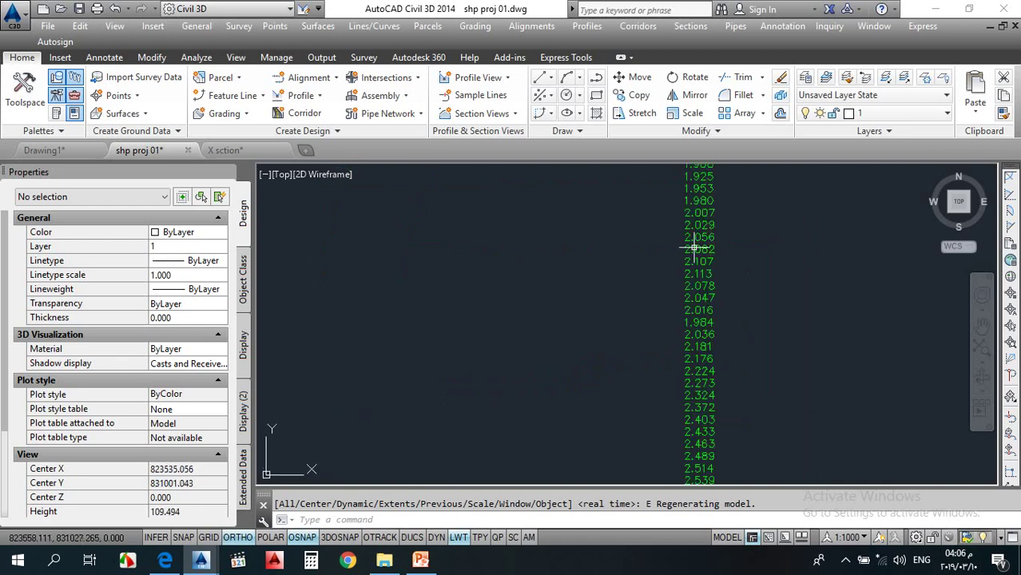
pyautogui.click(692, 253)
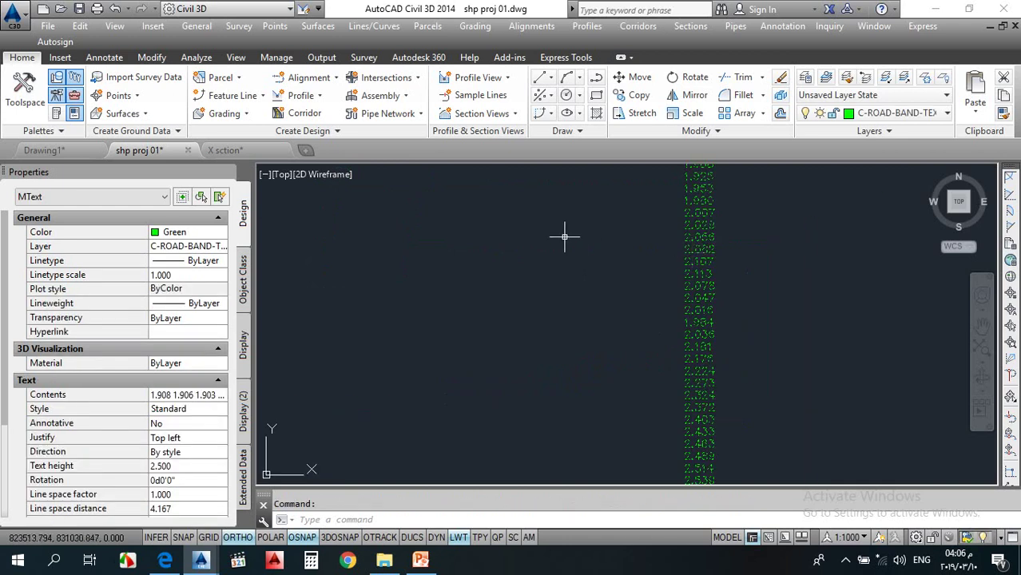
pyautogui.press('Escape')
pyautogui.click(702, 245)
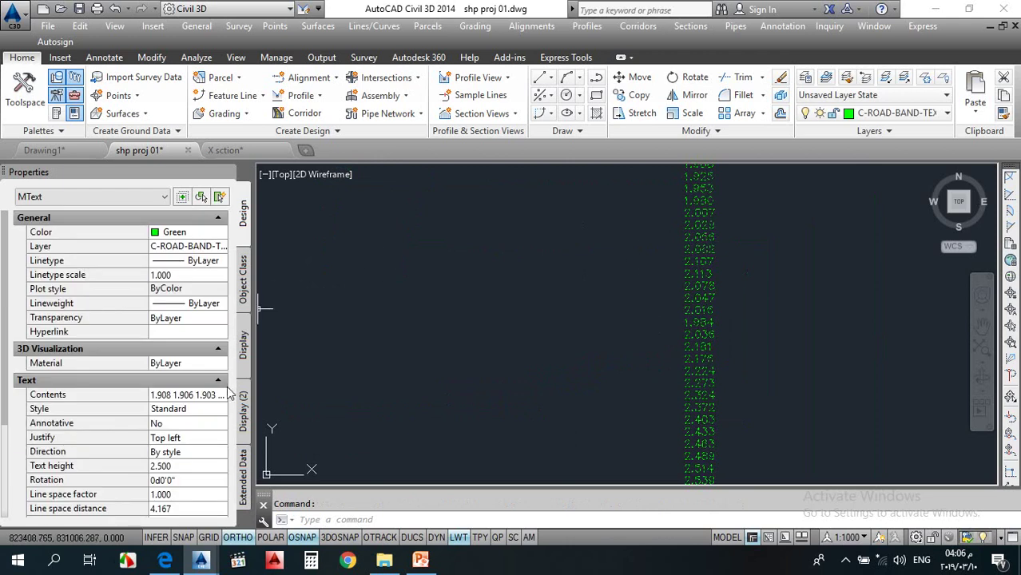
pyautogui.click(225, 394)
pyautogui.click(221, 394)
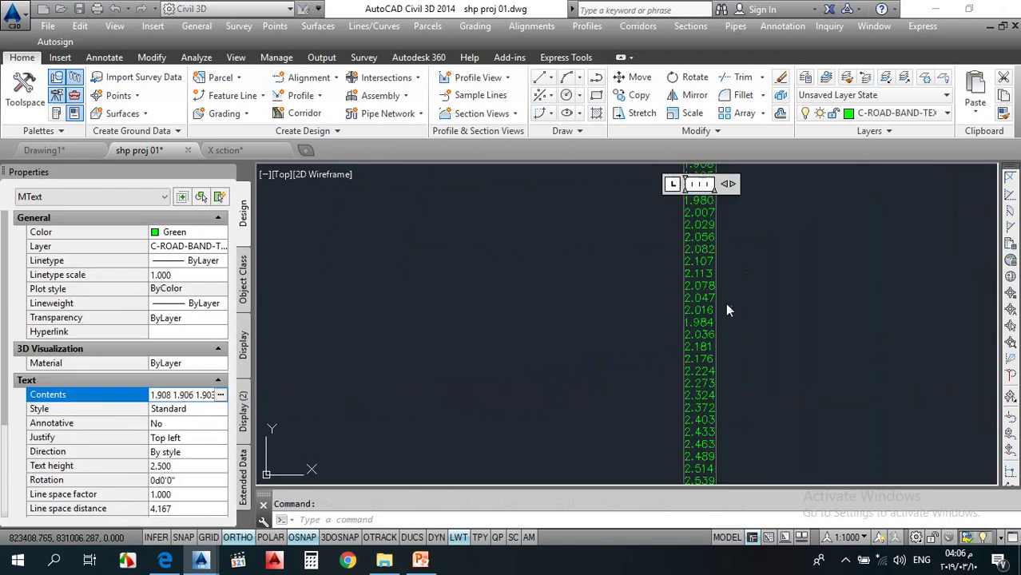
pyautogui.hotkey('ctrl', 'a')
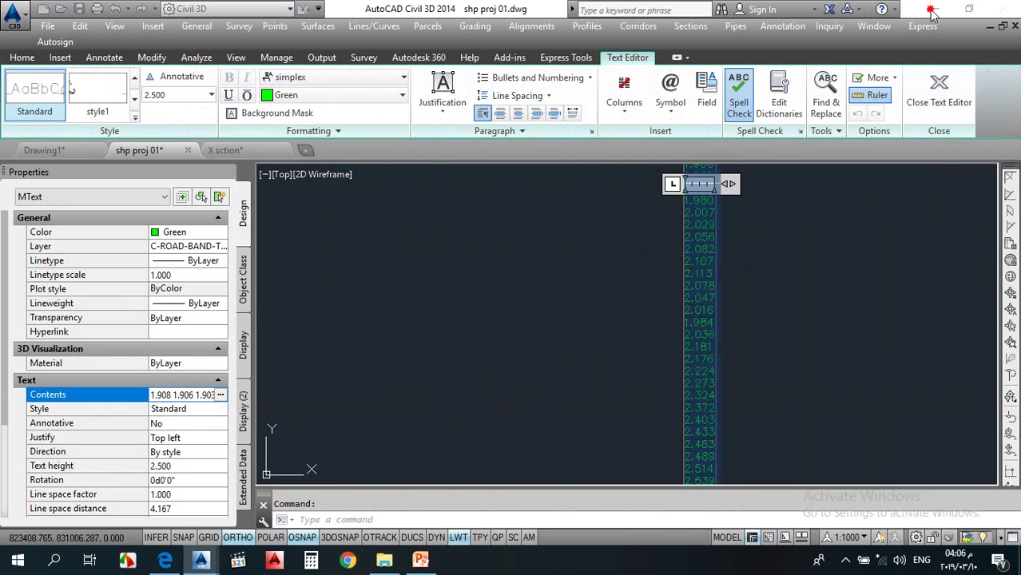
# Step: Switch to Excel with the pp.xlsx workbook open and paste the copied elevations into cell A2 of Sheet2
pyautogui.click(384, 561)
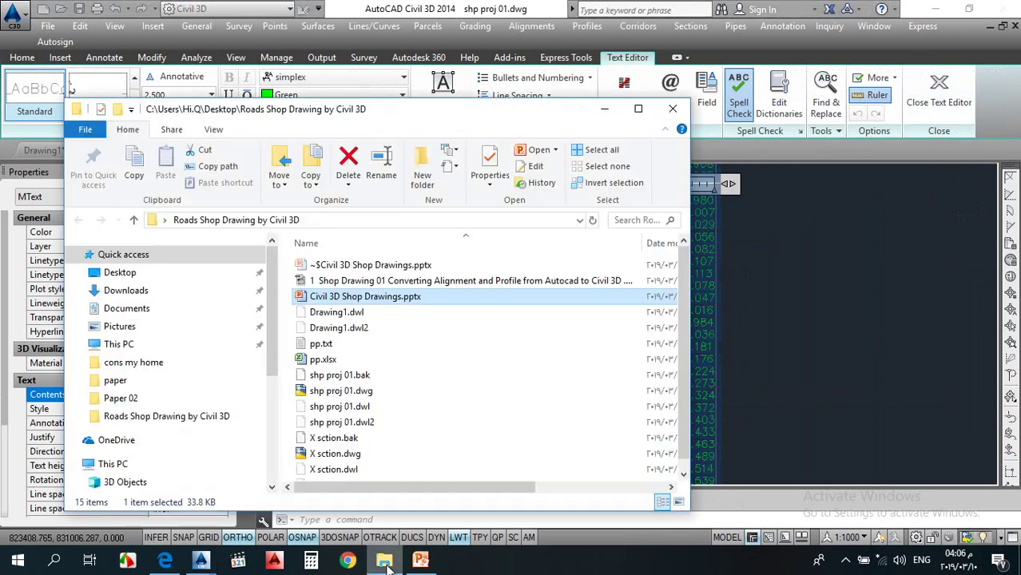
pyautogui.click(473, 363)
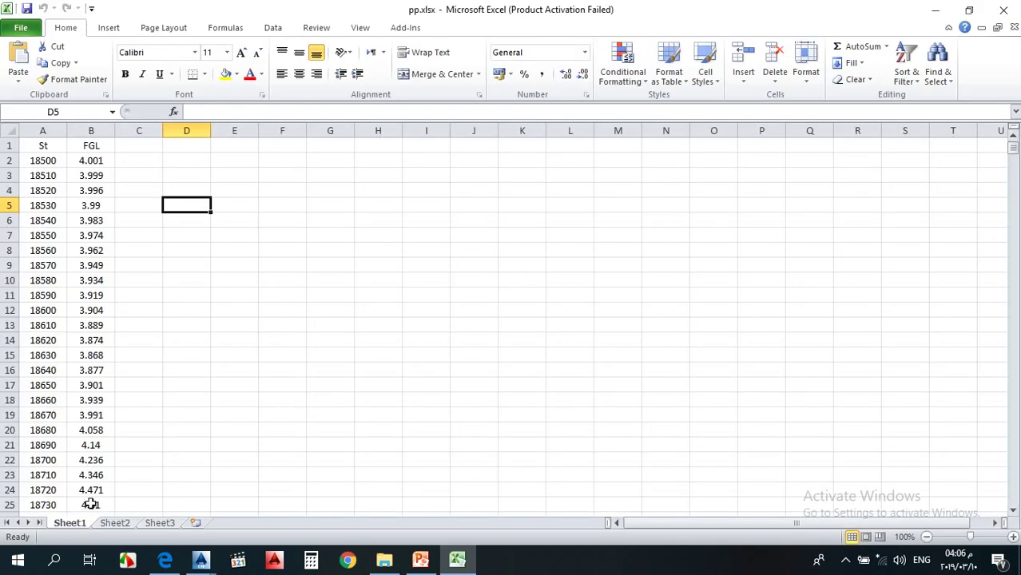
pyautogui.click(673, 424)
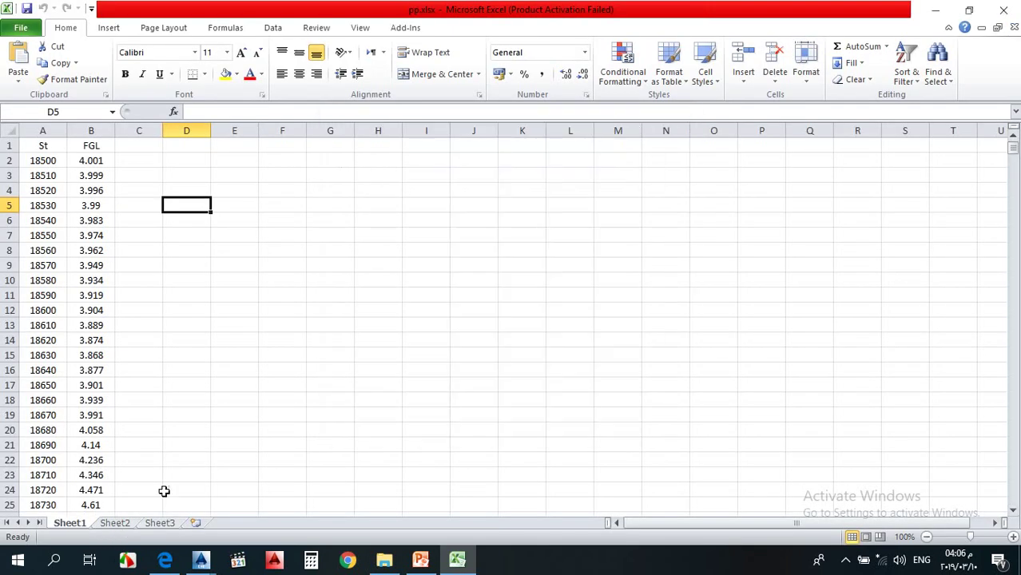
pyautogui.click(114, 524)
pyautogui.click(48, 162)
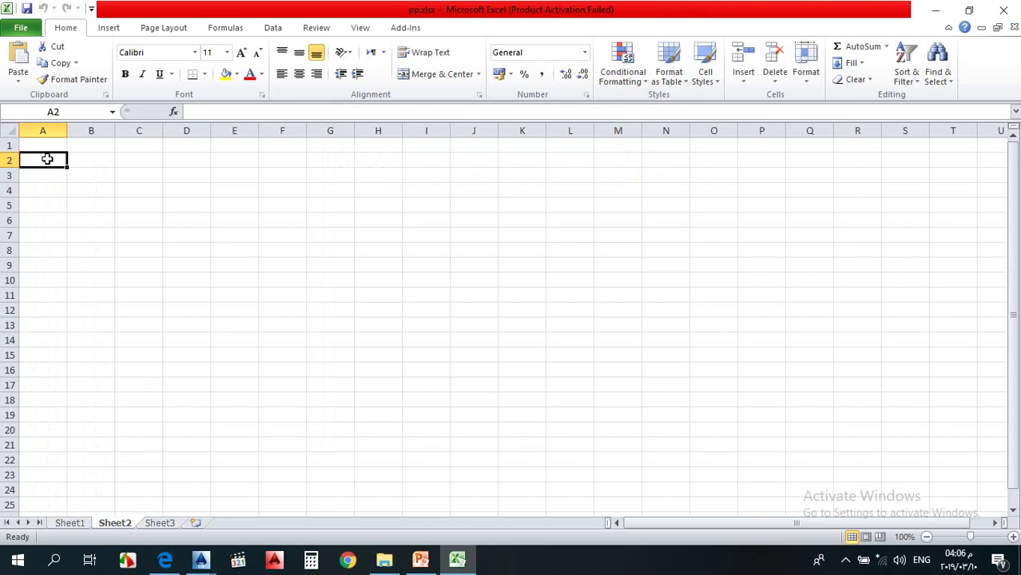
pyautogui.hotkey('ctrl', 'v')
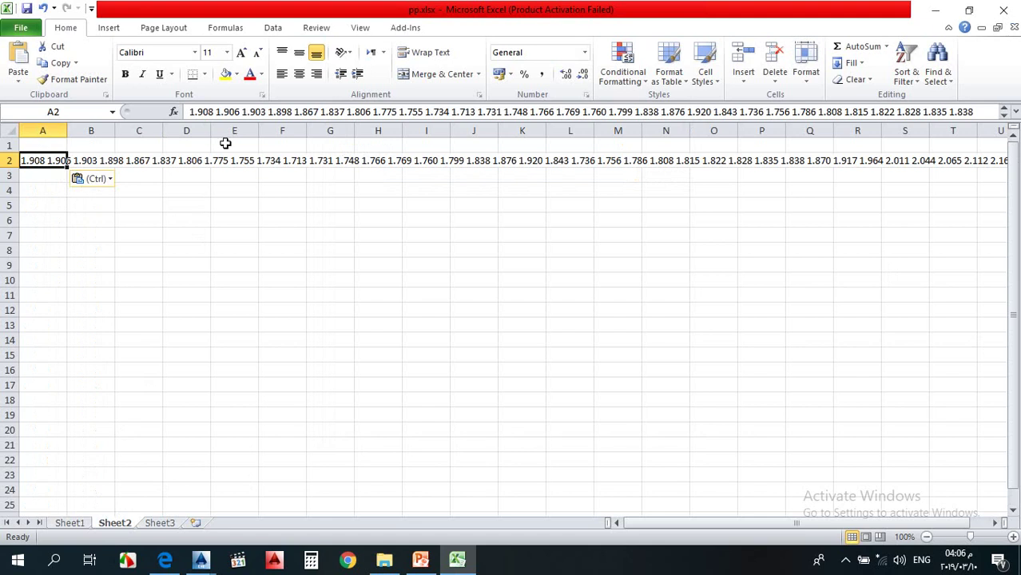
# Step: Split the elevation text in A2 into separate columns with Text to Columns, using Delimited data with the Space delimiter
pyautogui.click(271, 29)
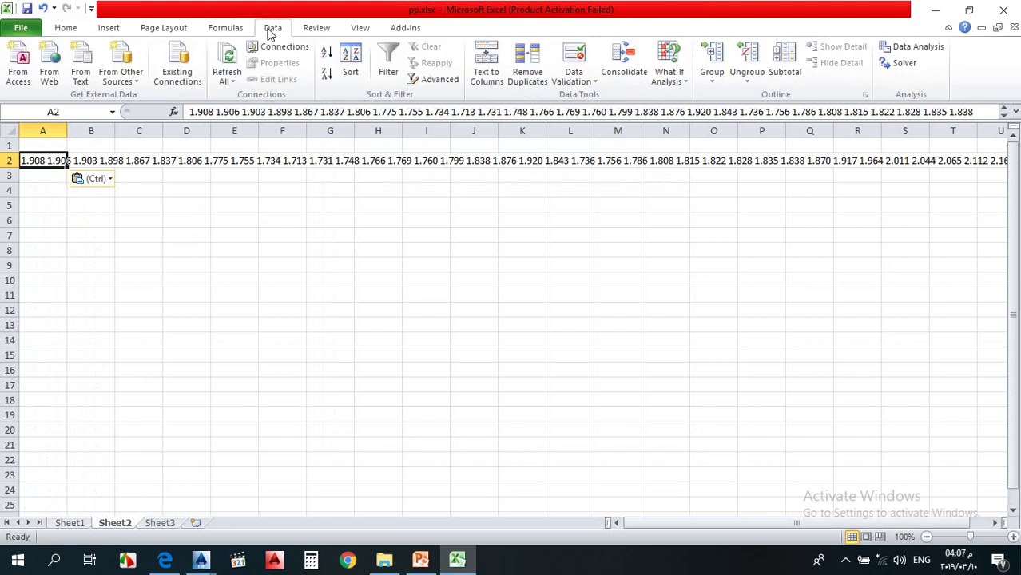
pyautogui.click(33, 167)
pyautogui.click(486, 69)
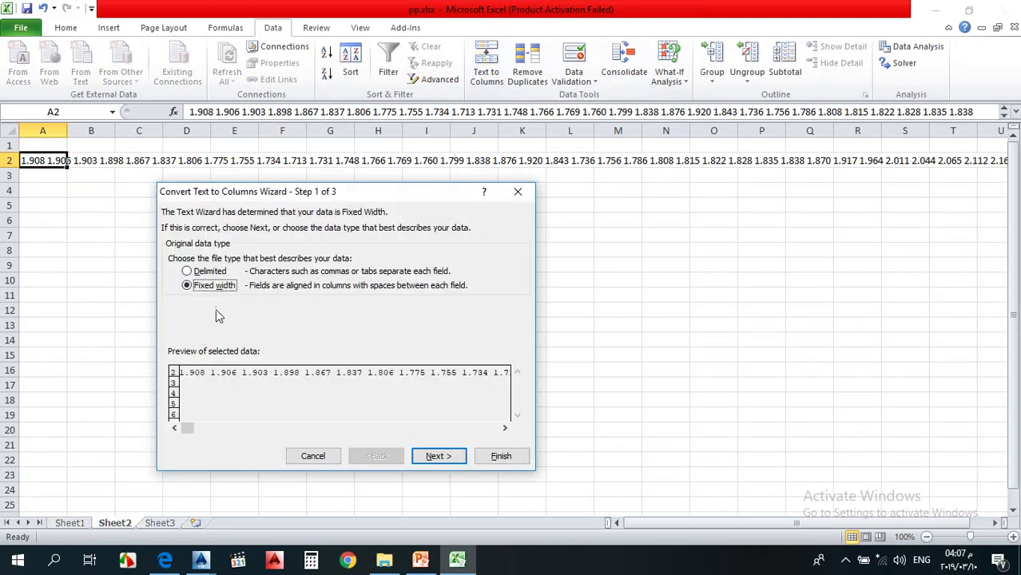
pyautogui.click(210, 273)
pyautogui.click(436, 455)
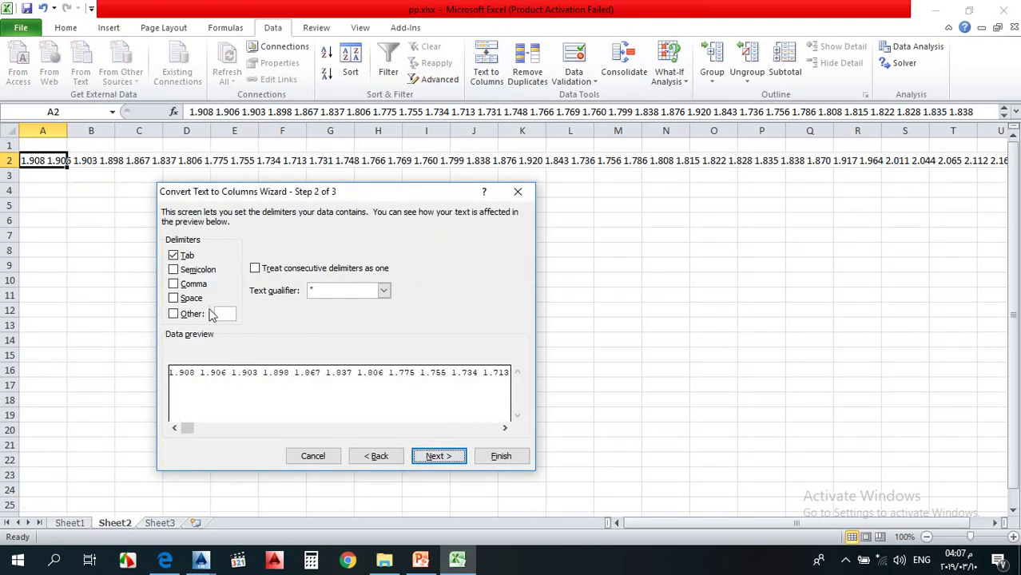
pyautogui.click(174, 299)
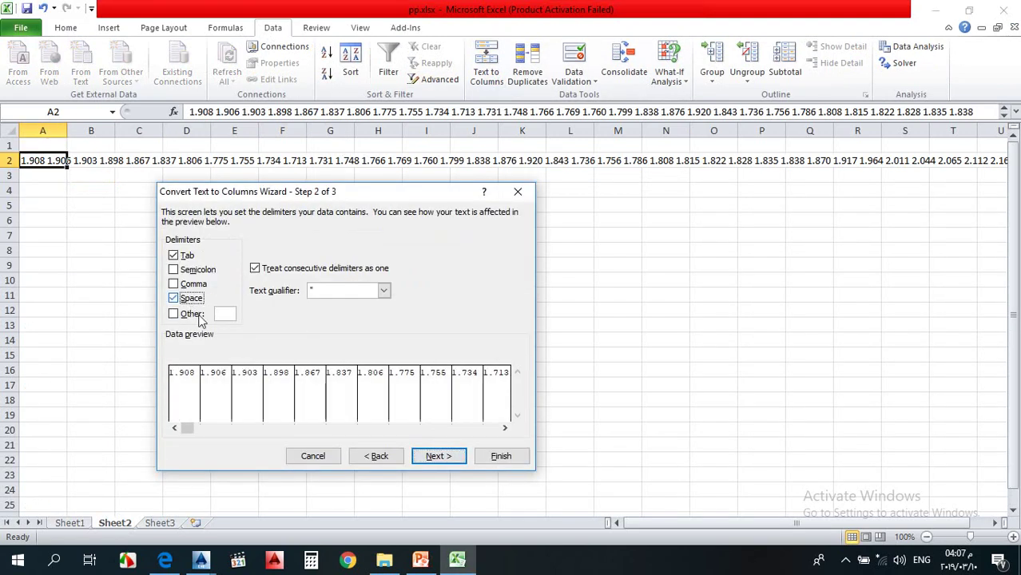
pyautogui.click(438, 456)
pyautogui.click(498, 456)
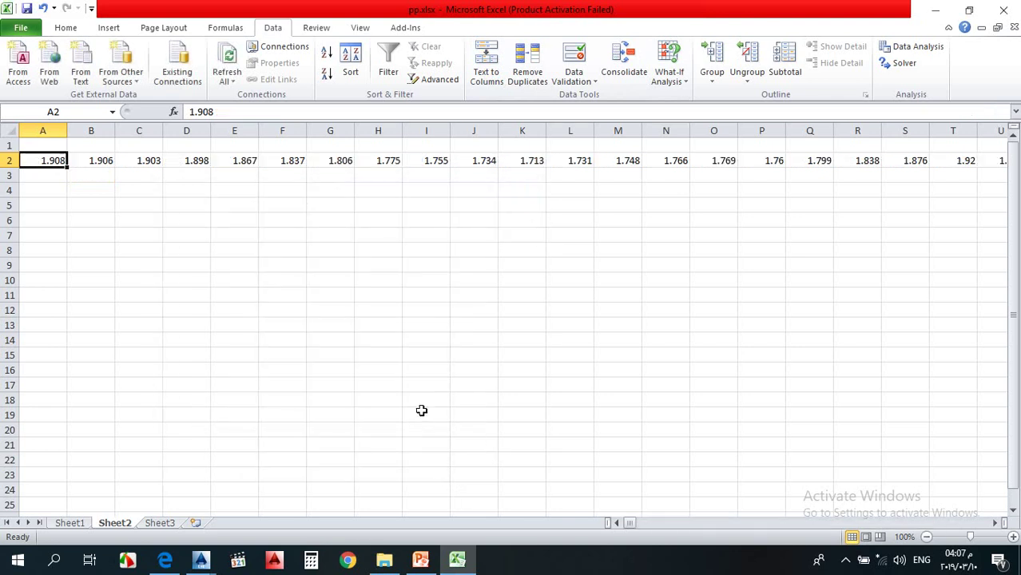
pyautogui.click(312, 355)
# Step: Copy row 2 and paste it transposed as a vertical column starting in cell B8
pyautogui.click(11, 161)
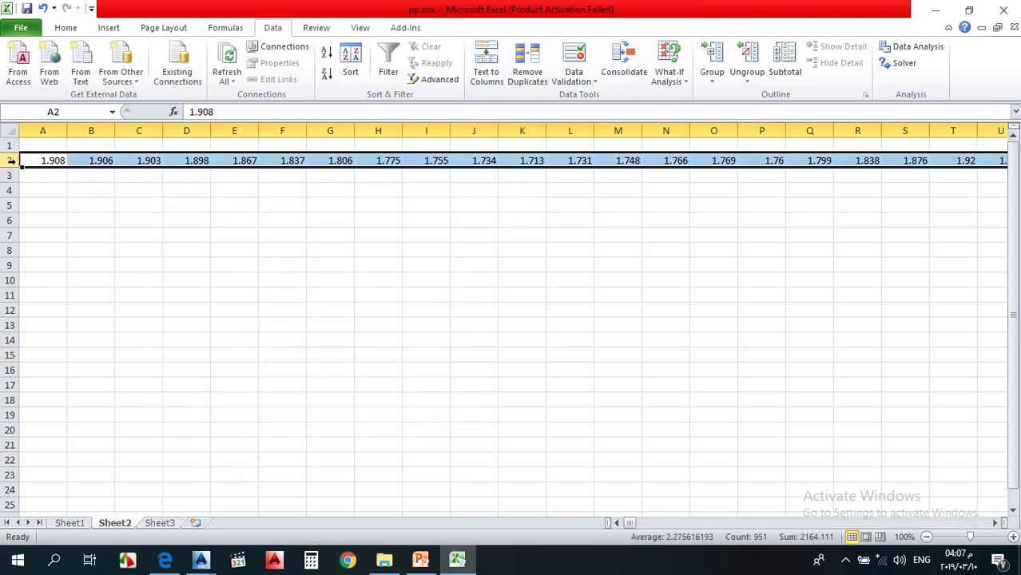
pyautogui.hotkey('ctrl', 'c')
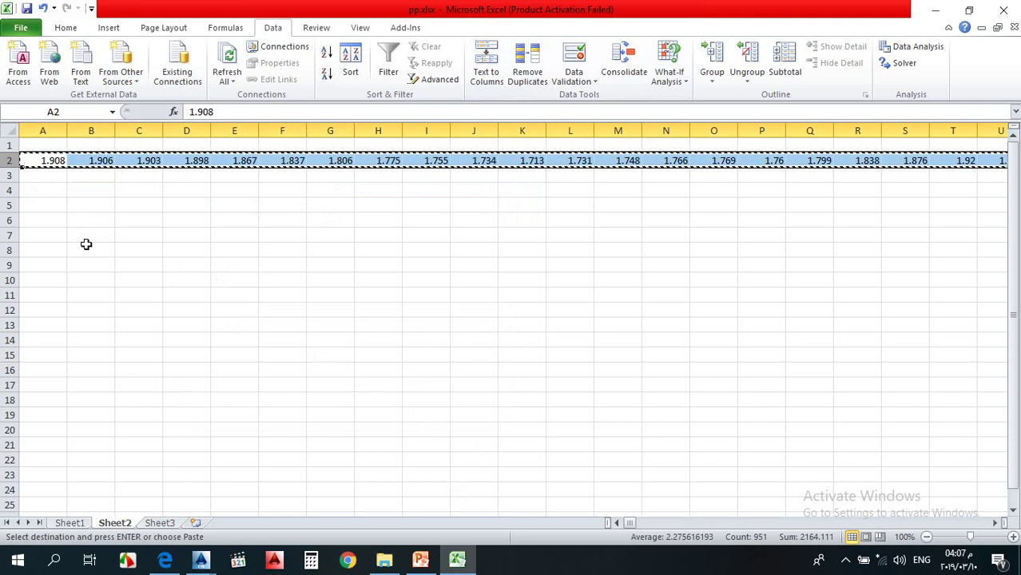
pyautogui.click(85, 249)
pyautogui.rightClick(88, 254)
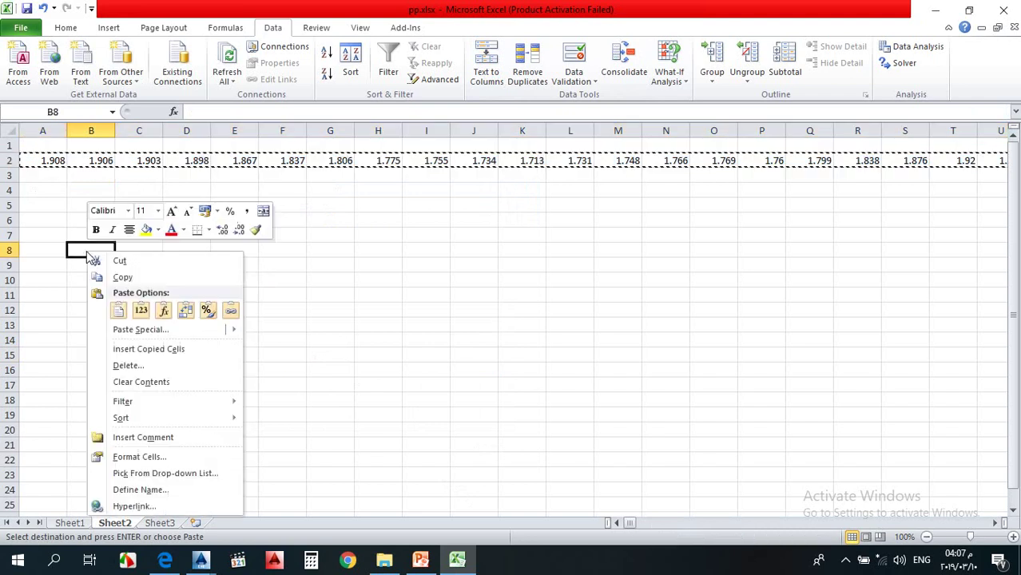
pyautogui.click(186, 310)
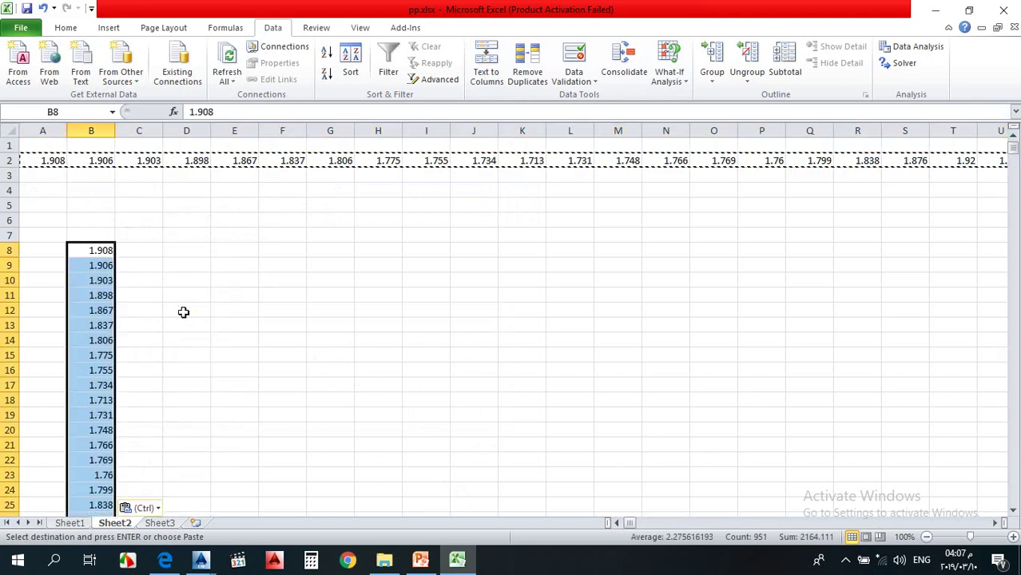
# Step: Delete row 2 containing the original horizontal elevation values
pyautogui.click(9, 161)
pyautogui.rightClick(9, 161)
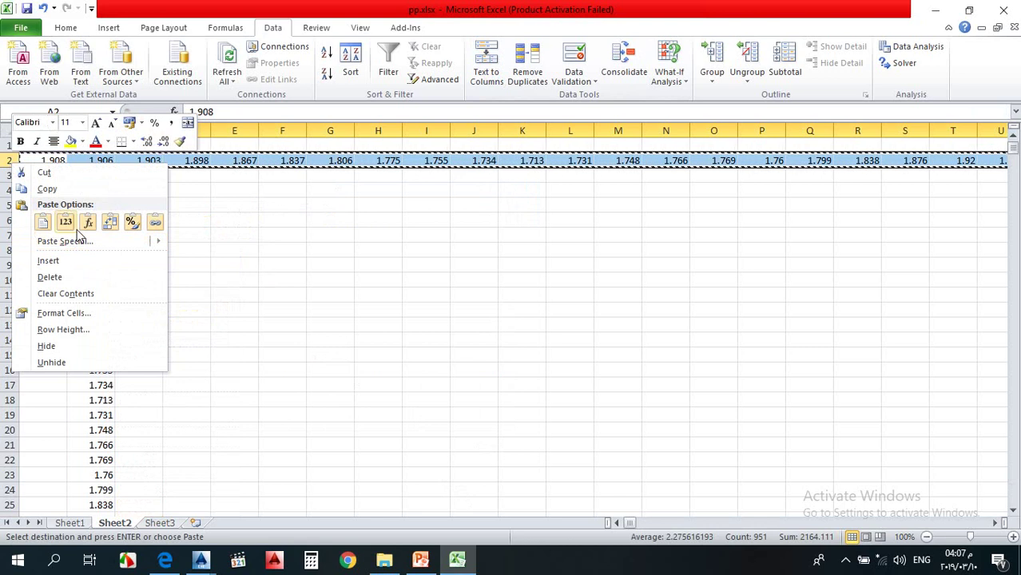
pyautogui.click(64, 226)
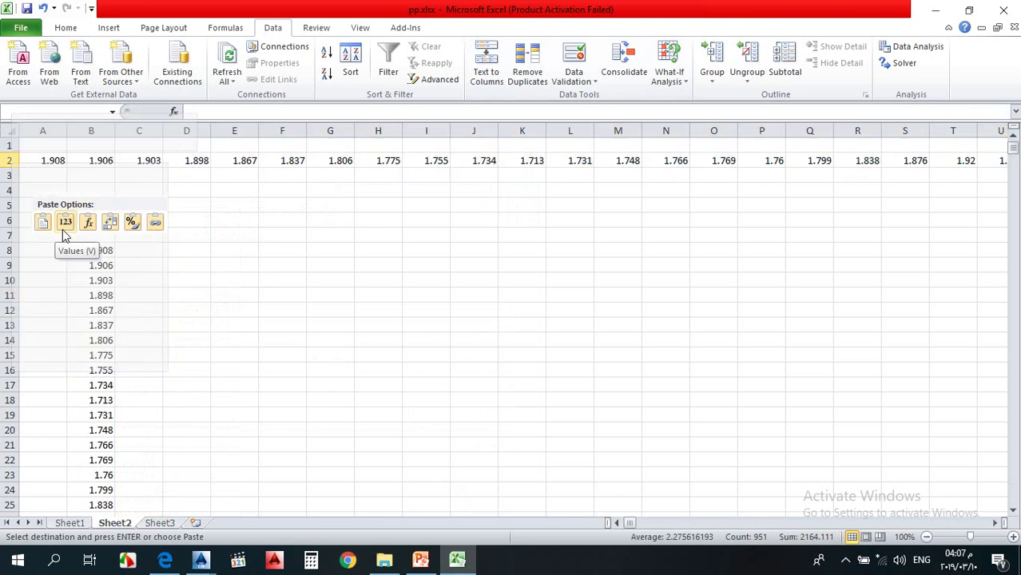
pyautogui.click(9, 161)
pyautogui.rightClick(7, 162)
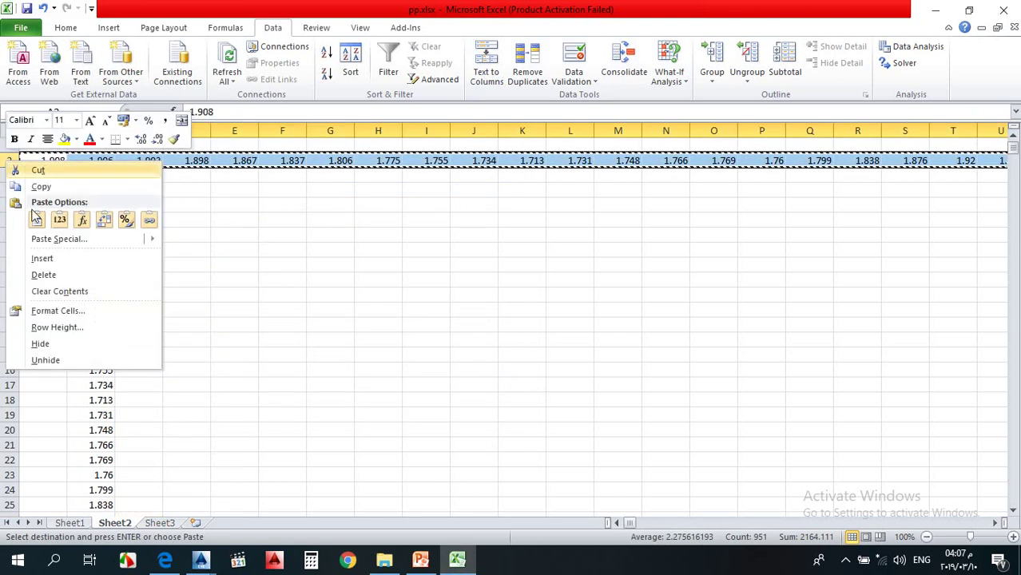
pyautogui.click(54, 274)
# Step: Delete the empty rows 1 to 5 above the vertical elevation column
pyautogui.click(56, 188)
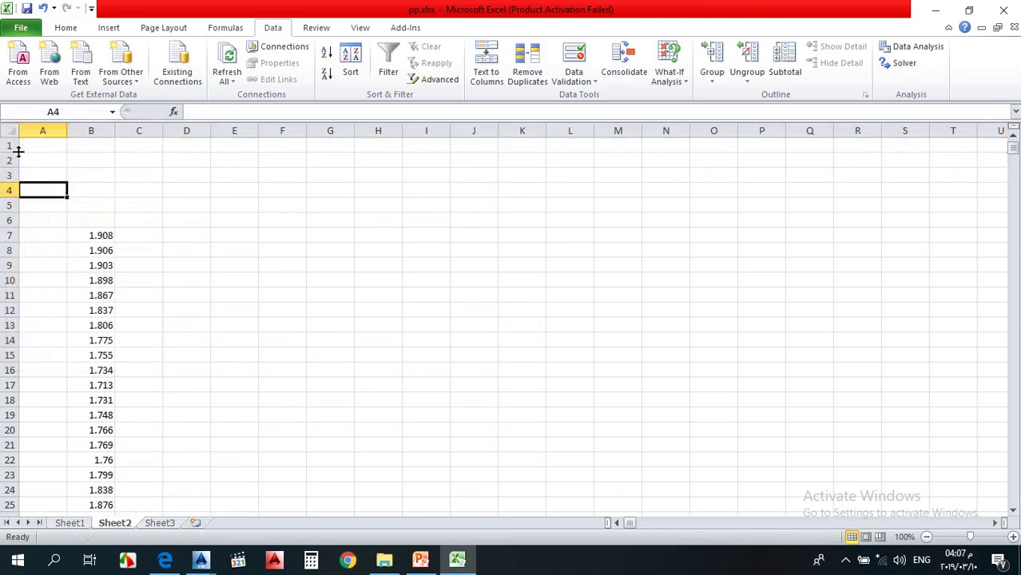
pyautogui.moveTo(10, 147); pyautogui.dragTo(9, 200)
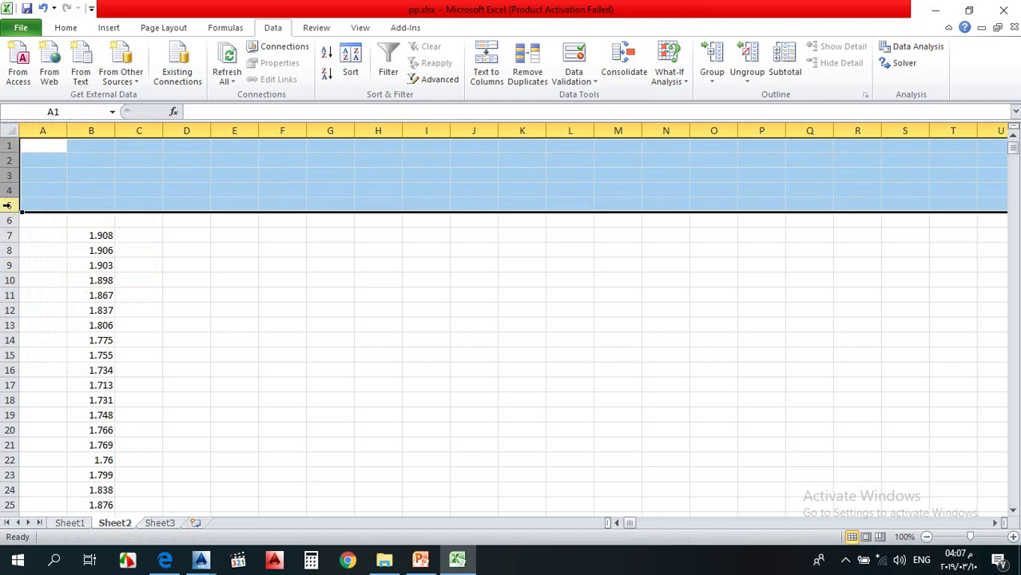
pyautogui.rightClick(10, 203)
pyautogui.click(55, 321)
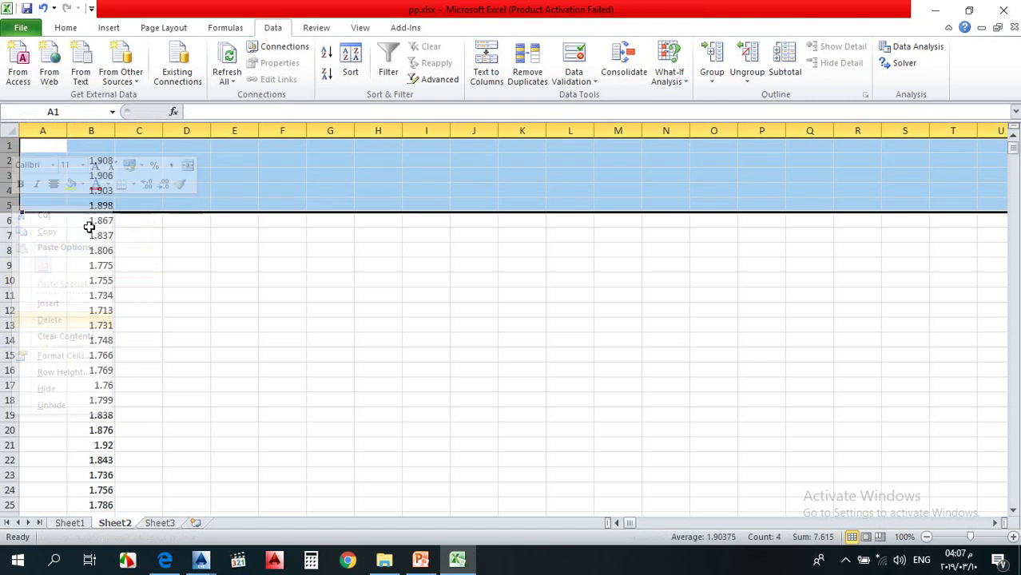
# Step: Enter the column headers ST in cell A1 and ELV in cell B1
pyautogui.click(46, 160)
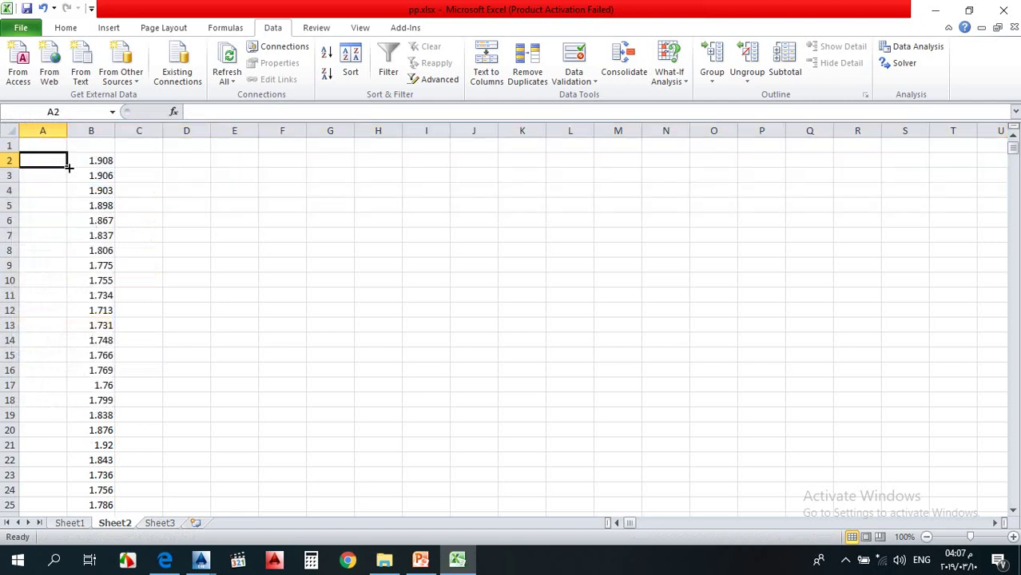
pyautogui.click(34, 145)
pyautogui.write('ST')
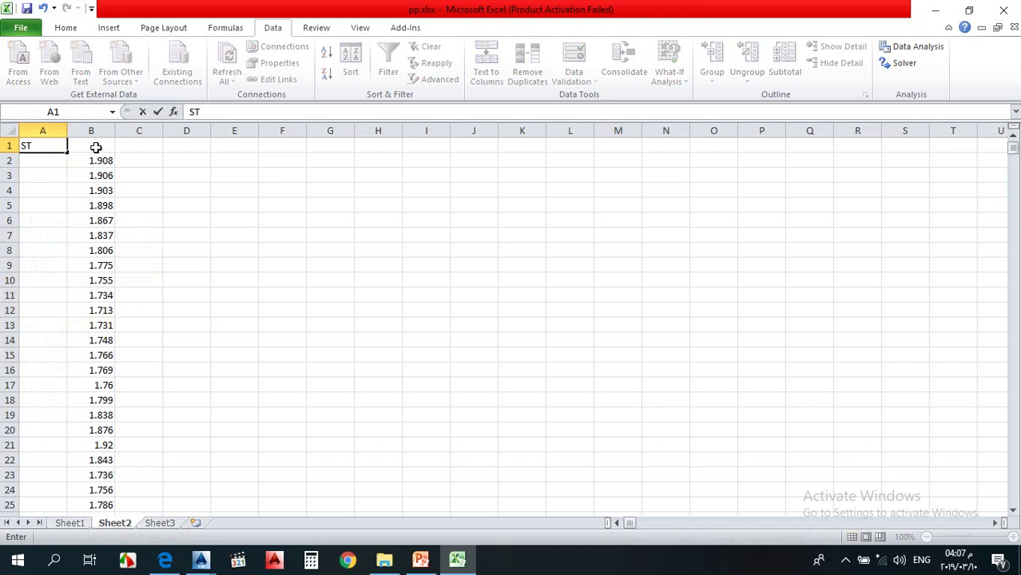
pyautogui.click(95, 147)
pyautogui.write('ELV')
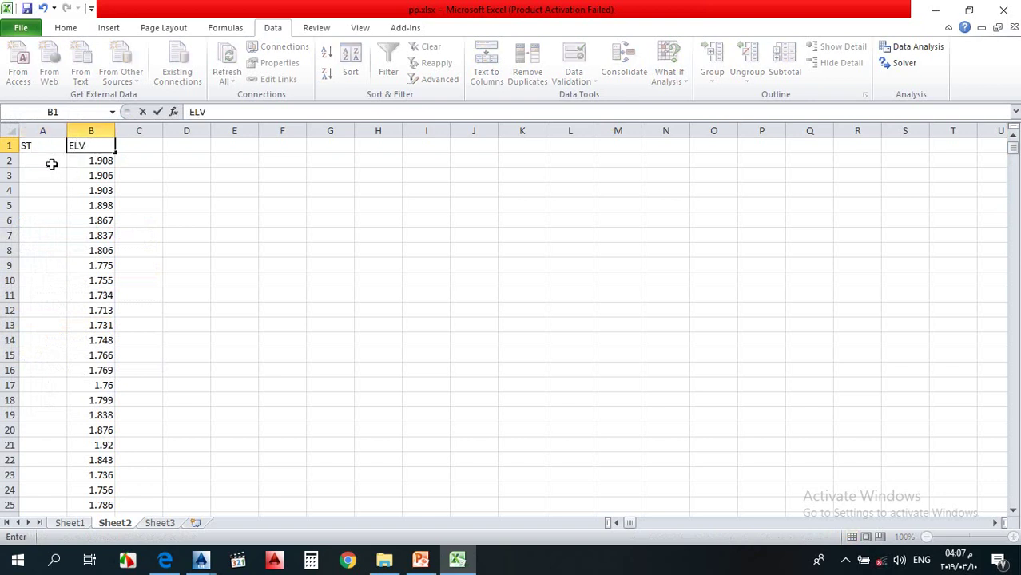
# Step: Enter stations 18500 in A2 and 18510 in A3, and fill the series down column A alongside the elevations
pyautogui.click(50, 162)
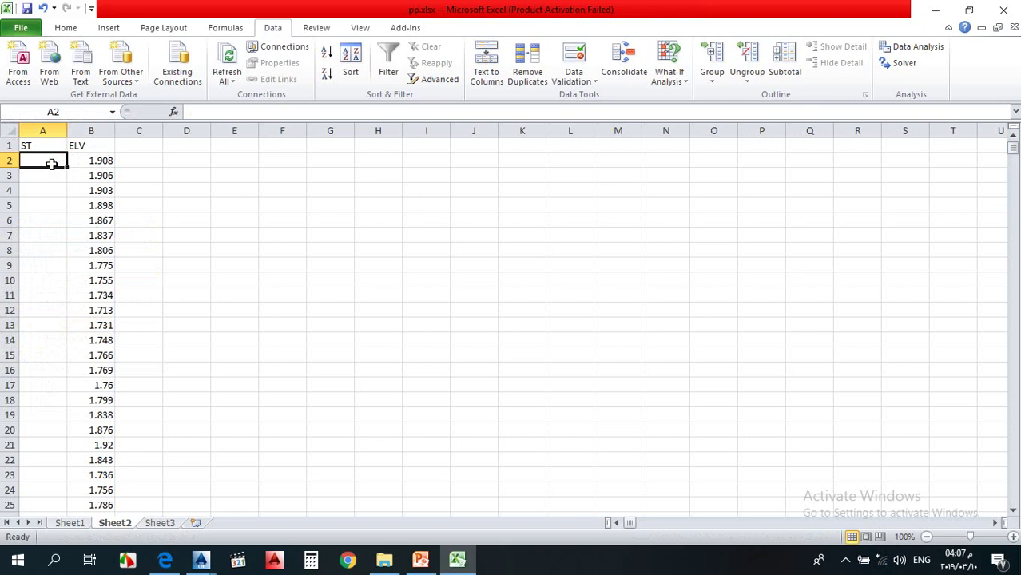
pyautogui.write('18500')
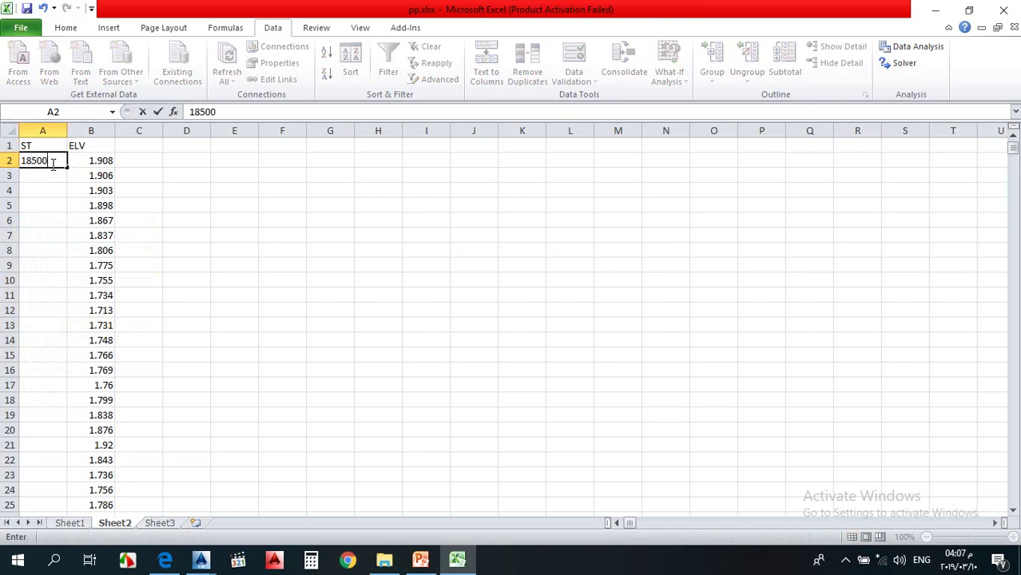
pyautogui.click(63, 189)
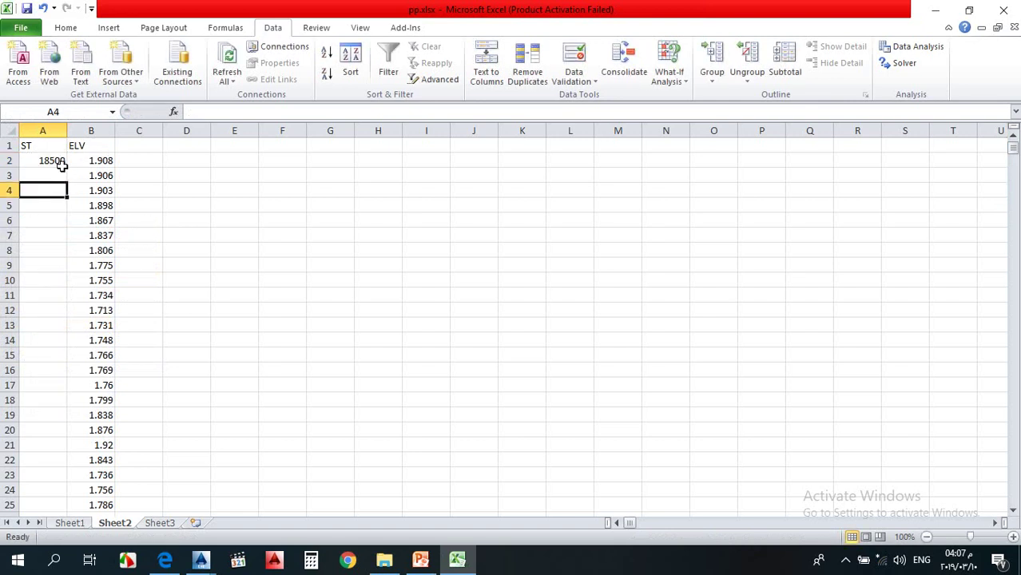
pyautogui.click(62, 164)
pyautogui.click(62, 174)
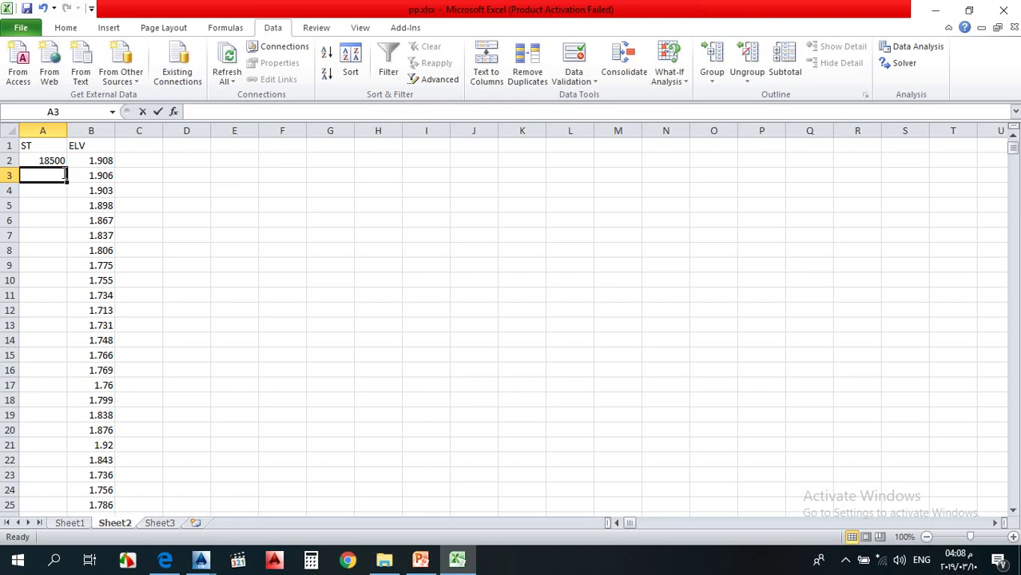
pyautogui.write('1')
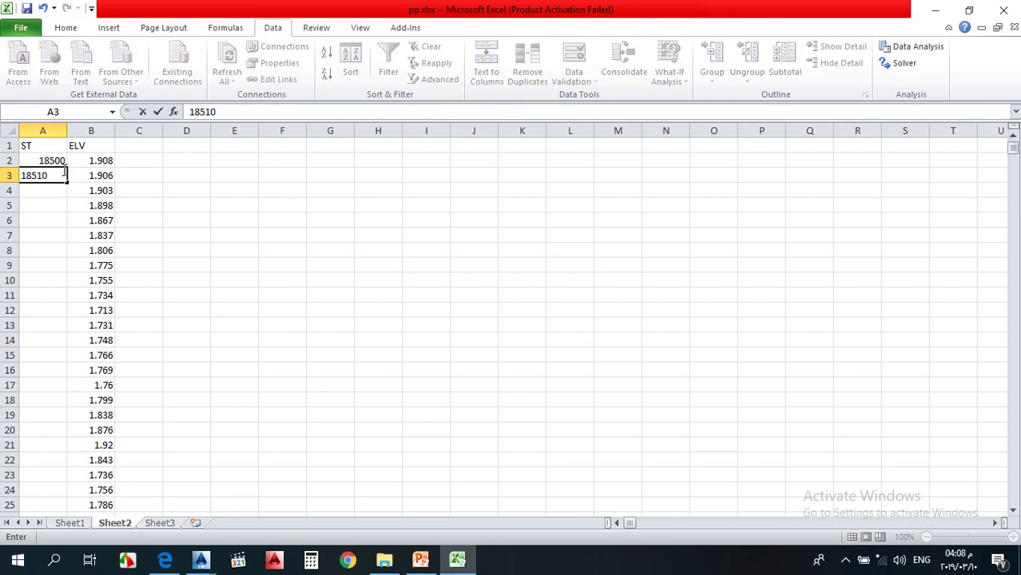
pyautogui.write('8510')
pyautogui.click(24, 190)
pyautogui.moveTo(50, 162); pyautogui.dragTo(67, 182)
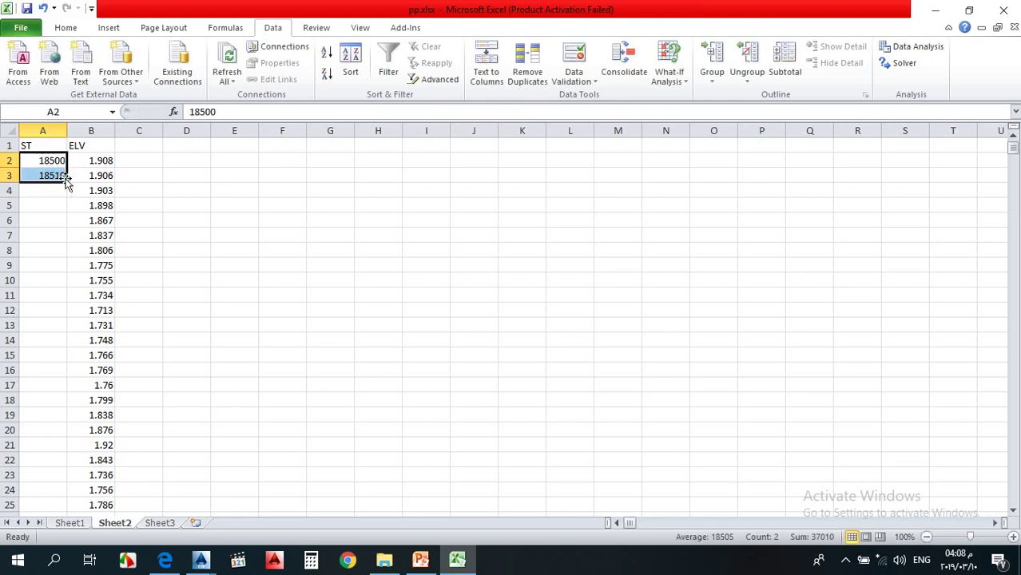
pyautogui.doubleClick(67, 180)
# Step: Check the end of the station column against the last elevation row and review the paired values above it
pyautogui.scroll(-20, 119, 256)
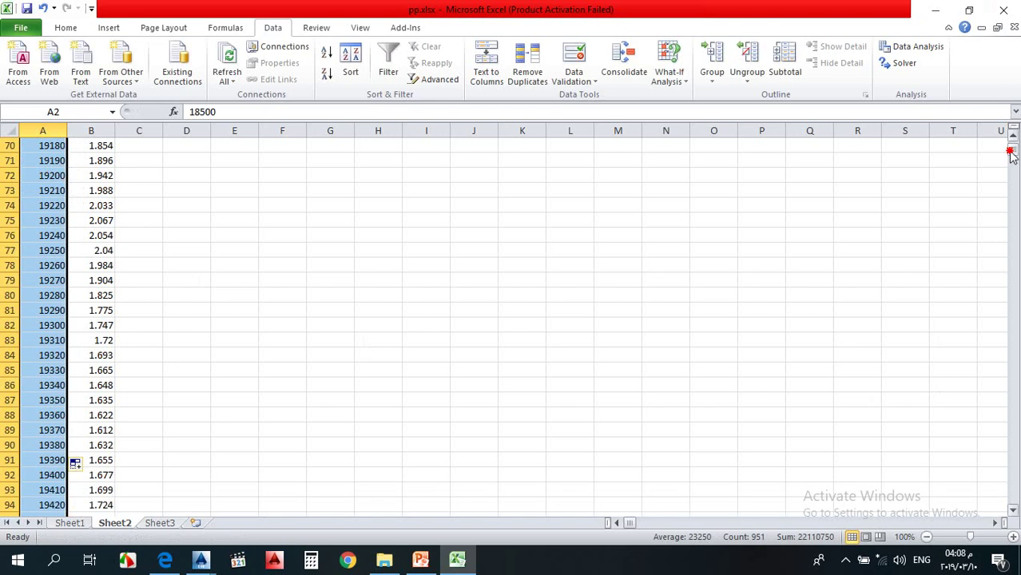
pyautogui.moveTo(1012, 152); pyautogui.dragTo(994, 166)
pyautogui.scroll(-12, 567, 292)
pyautogui.scroll(-11, 567, 299)
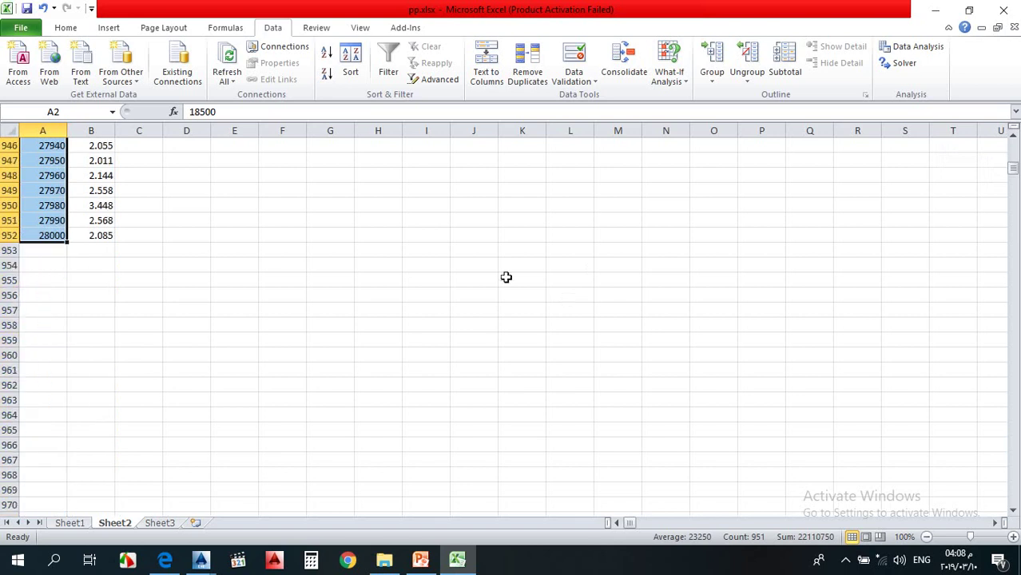
pyautogui.click(60, 235)
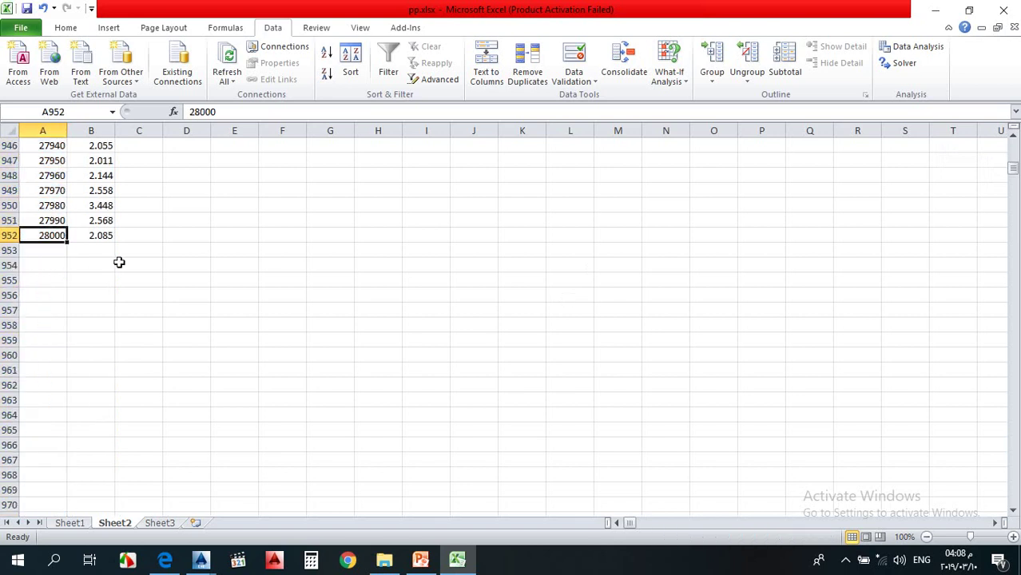
pyautogui.scroll(3, 168, 279)
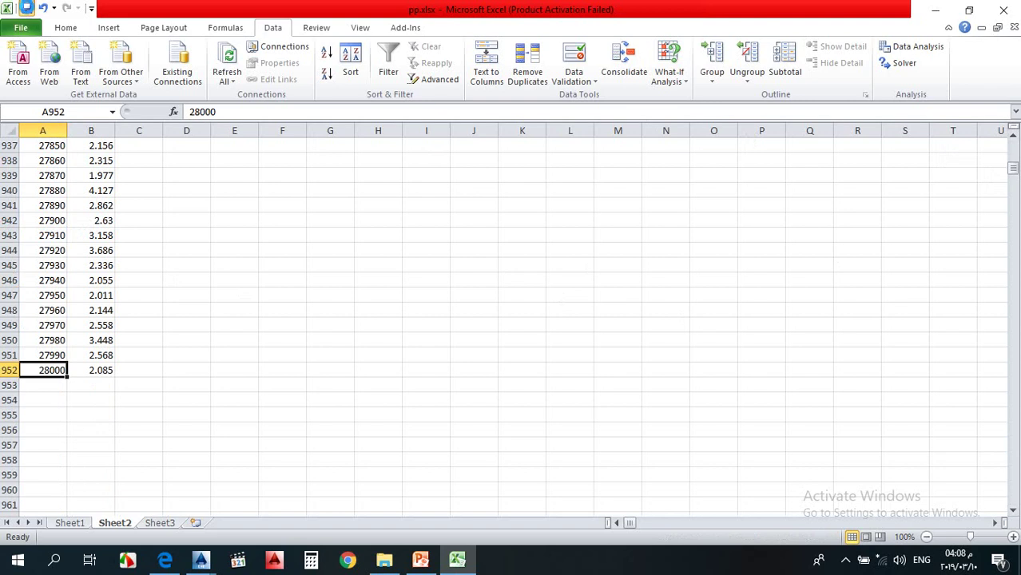
pyautogui.scroll(6, 133, 270)
pyautogui.scroll(20, 133, 270)
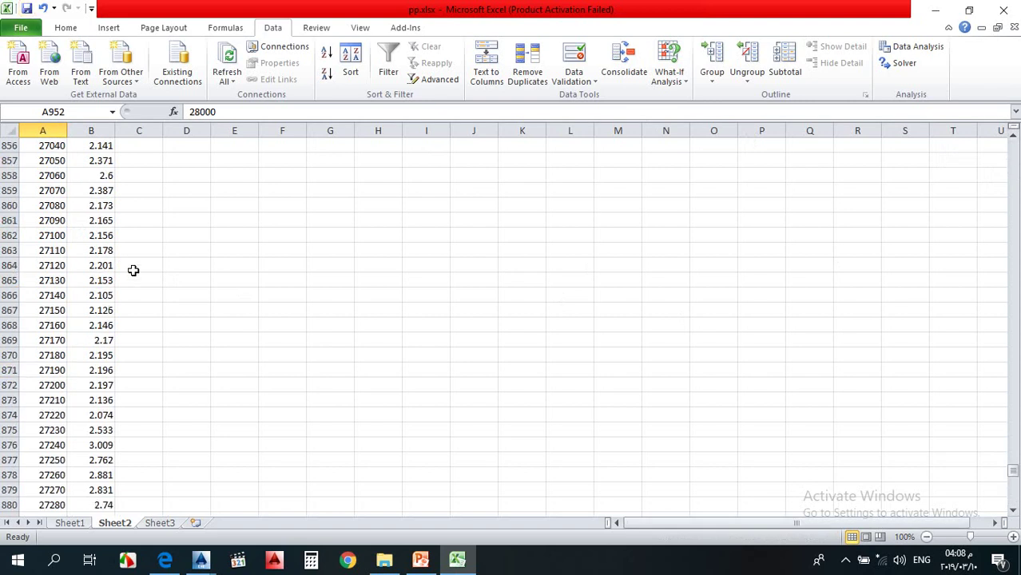
pyautogui.scroll(20, 133, 270)
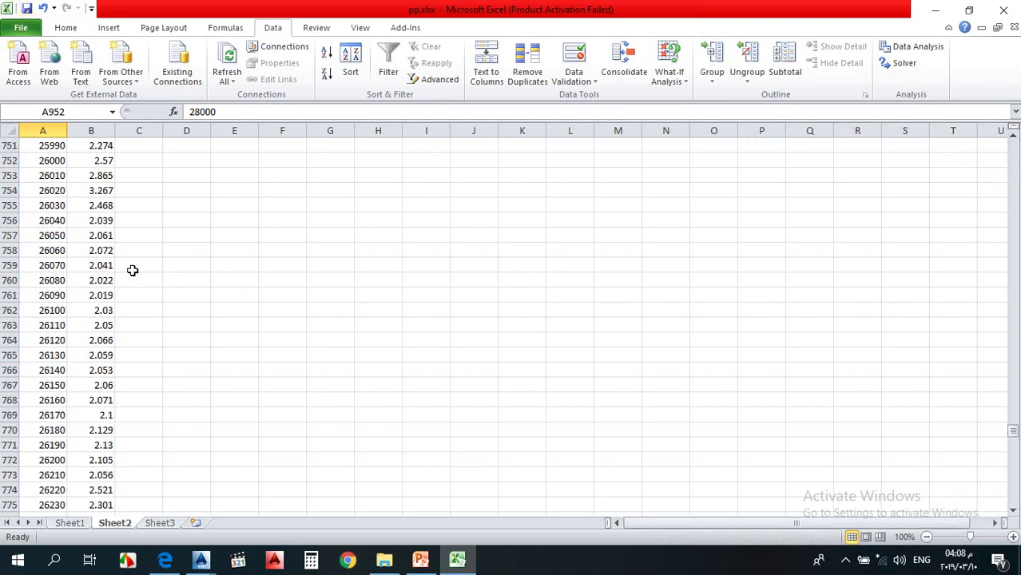
pyautogui.scroll(20, 133, 270)
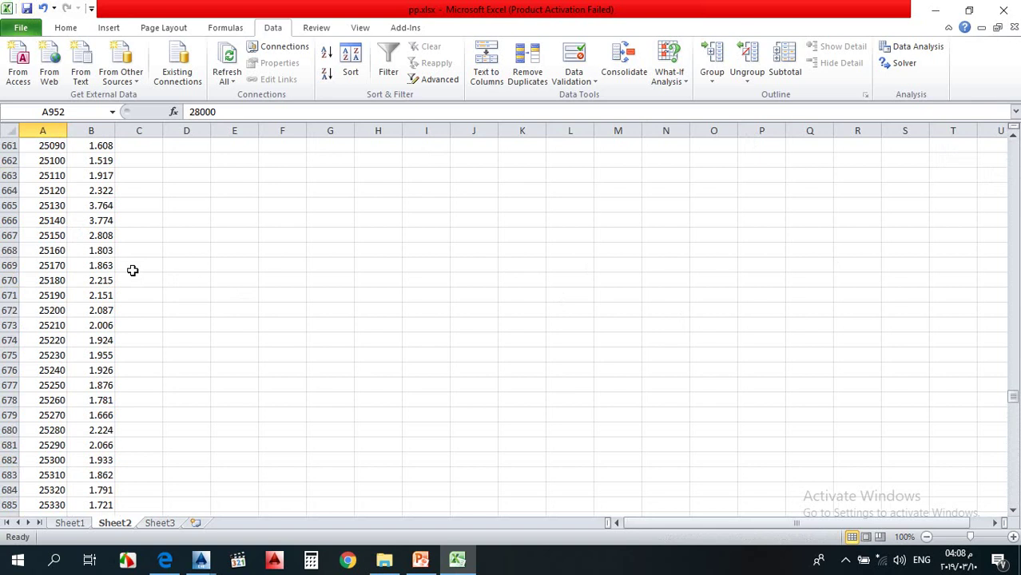
# Step: Save only the active sheet to the Desktop as the tab-delimited text file pp2222.txt
pyautogui.click(21, 28)
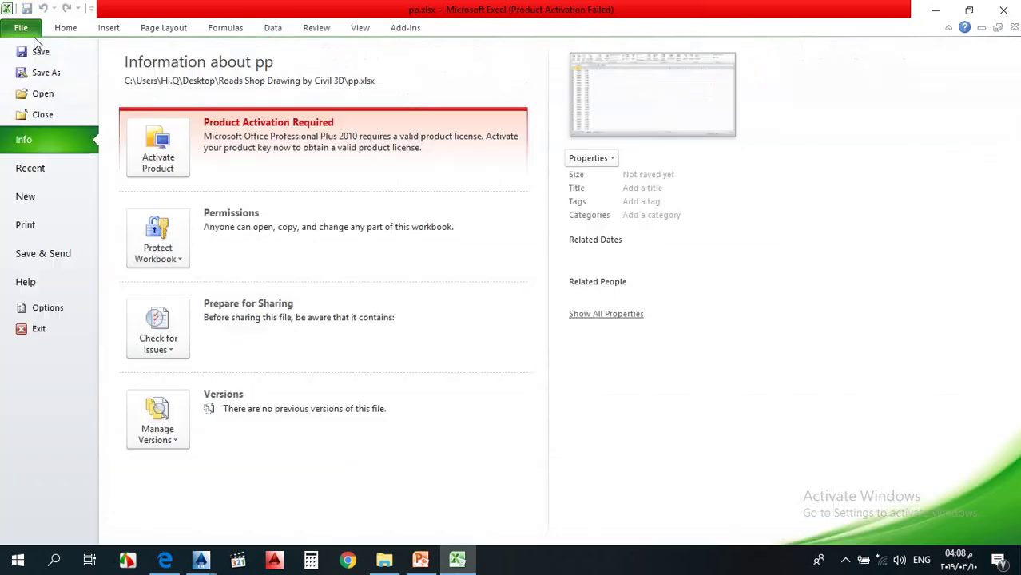
pyautogui.click(54, 70)
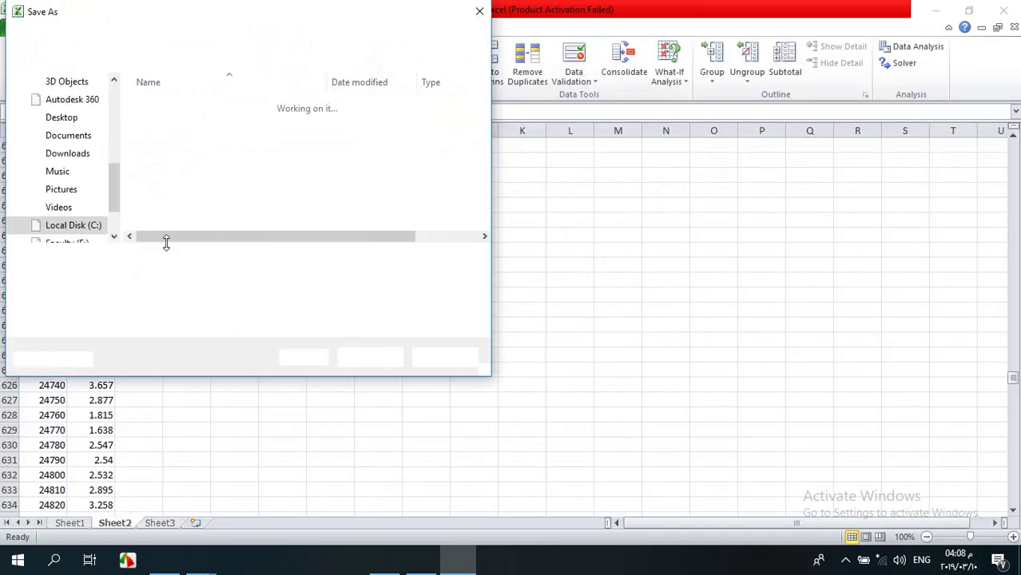
pyautogui.moveTo(111, 198); pyautogui.dragTo(108, 119)
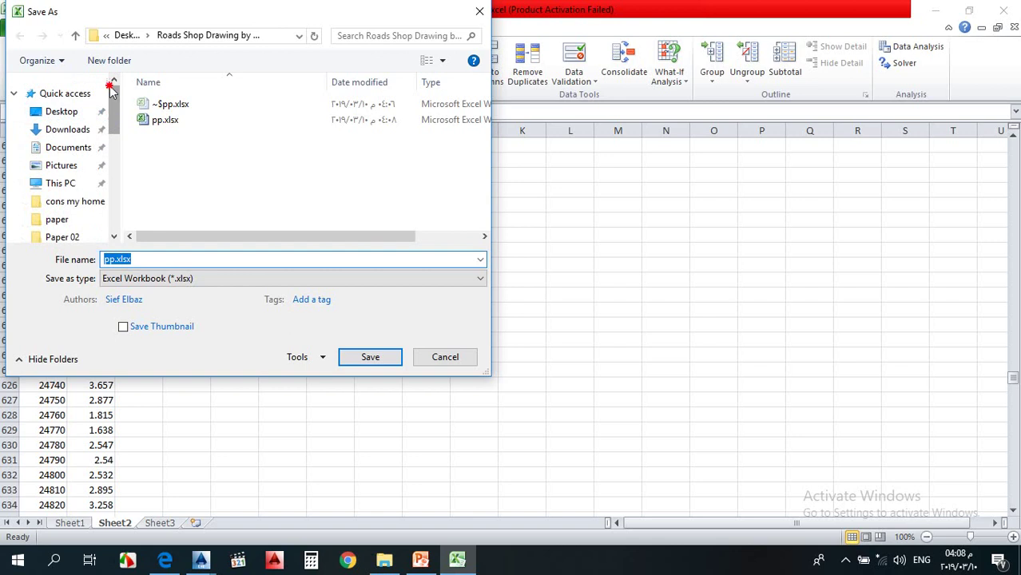
pyautogui.click(61, 111)
pyautogui.click(176, 261)
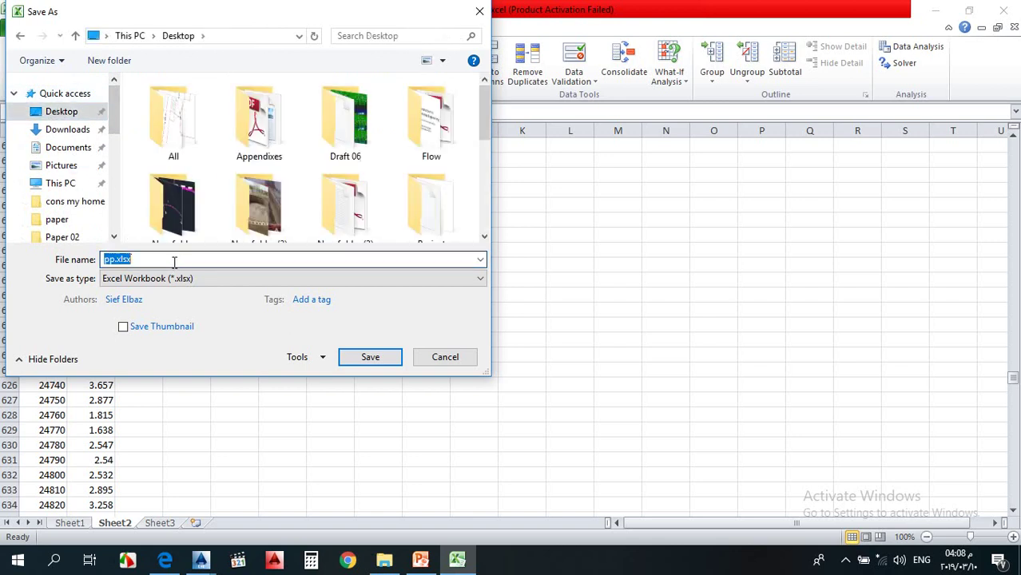
pyautogui.click(119, 260)
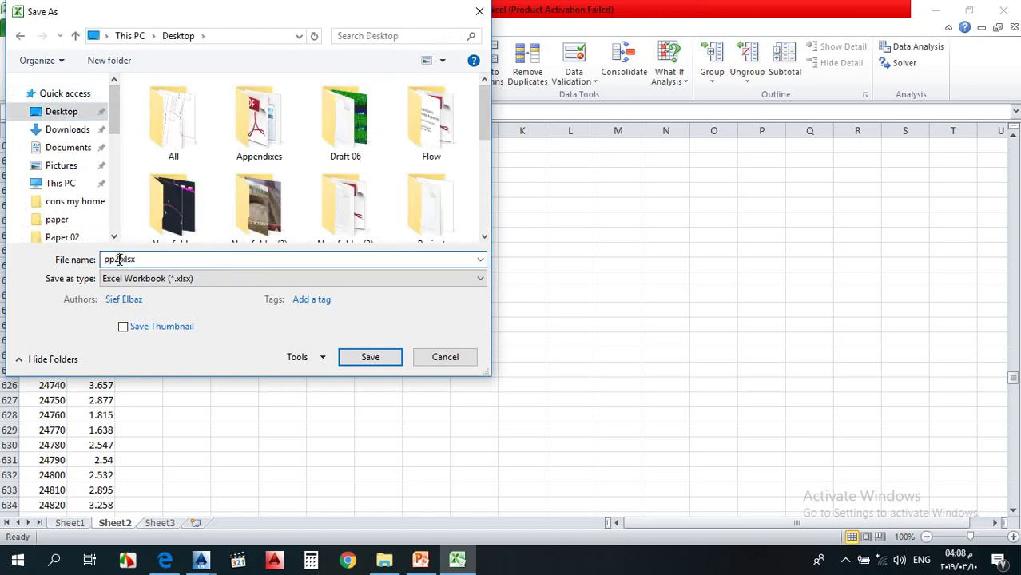
pyautogui.click(215, 280)
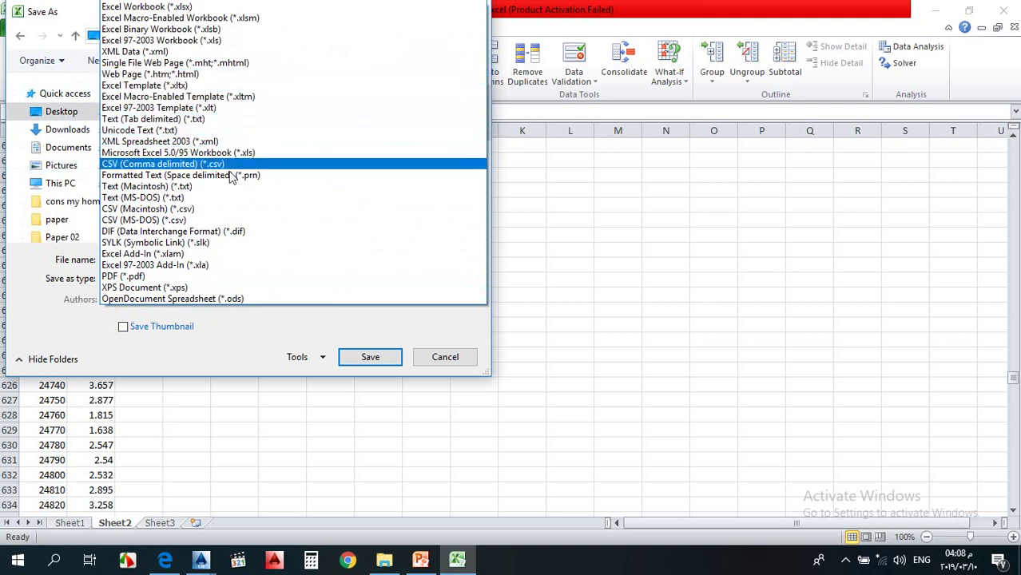
pyautogui.click(222, 119)
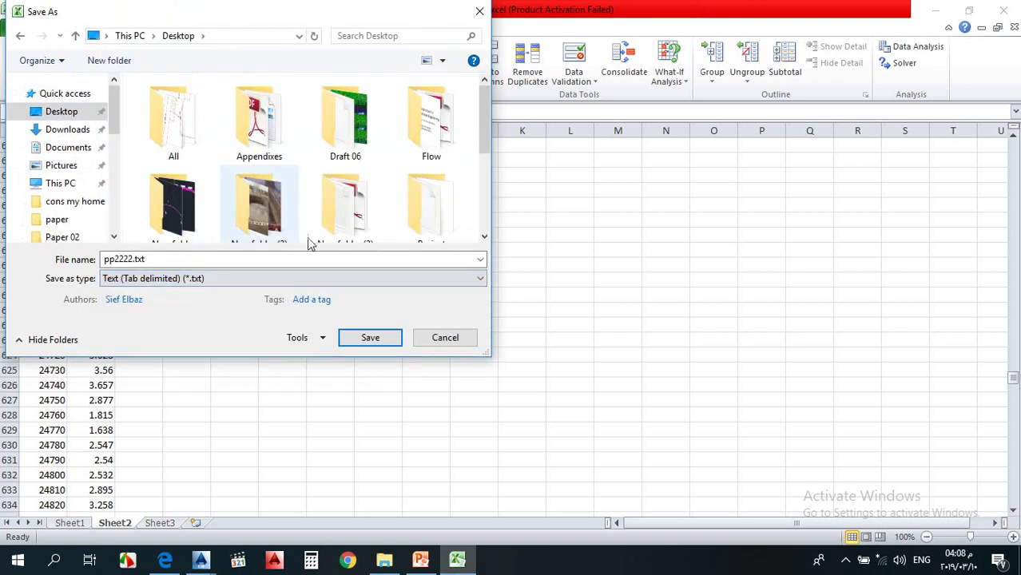
pyautogui.click(364, 338)
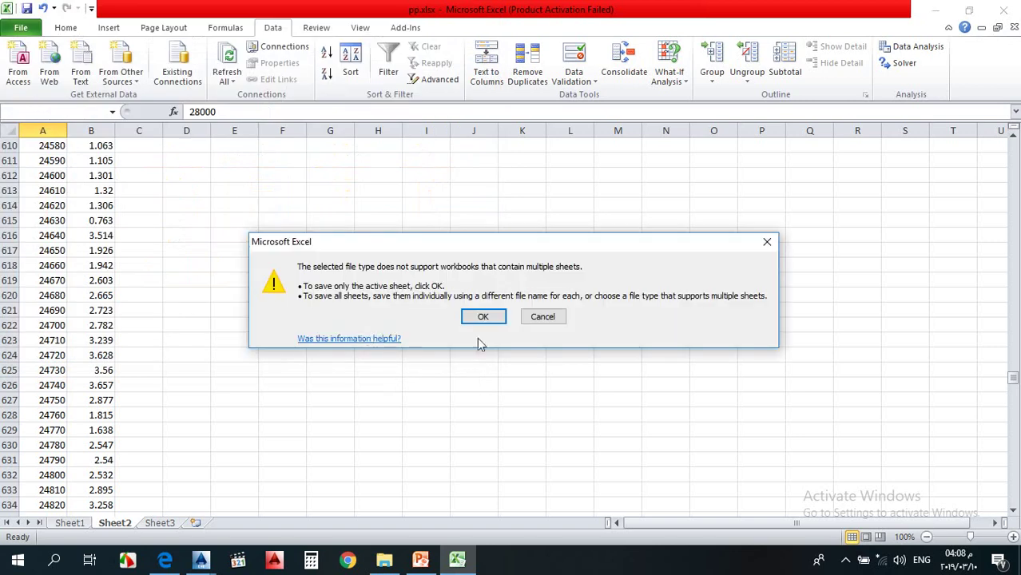
pyautogui.click(483, 318)
pyautogui.click(454, 330)
pyautogui.click(522, 325)
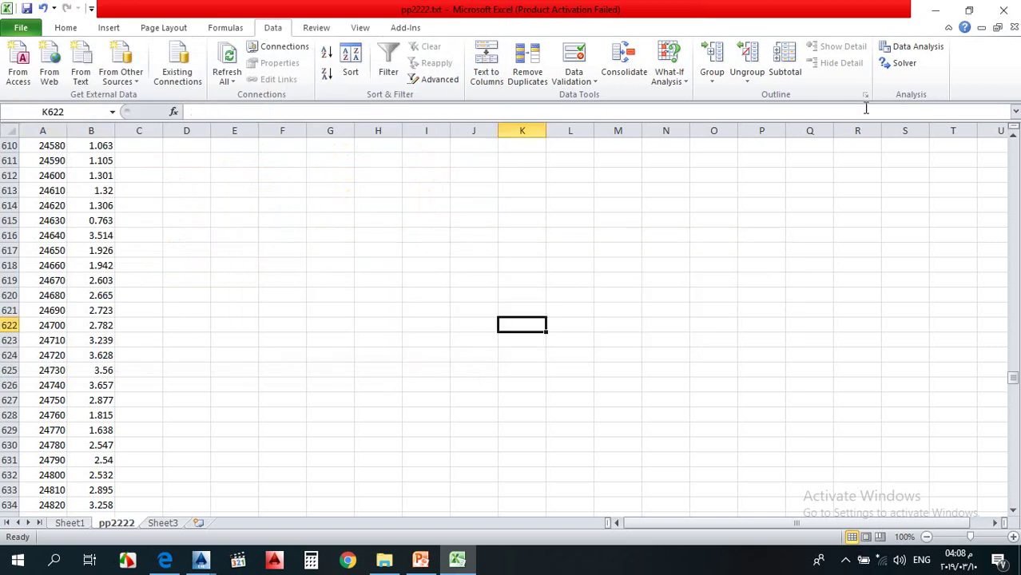
# Step: Close the workbook without saving further changes and minimize the remaining windows to reach the desktop
pyautogui.click(1004, 9)
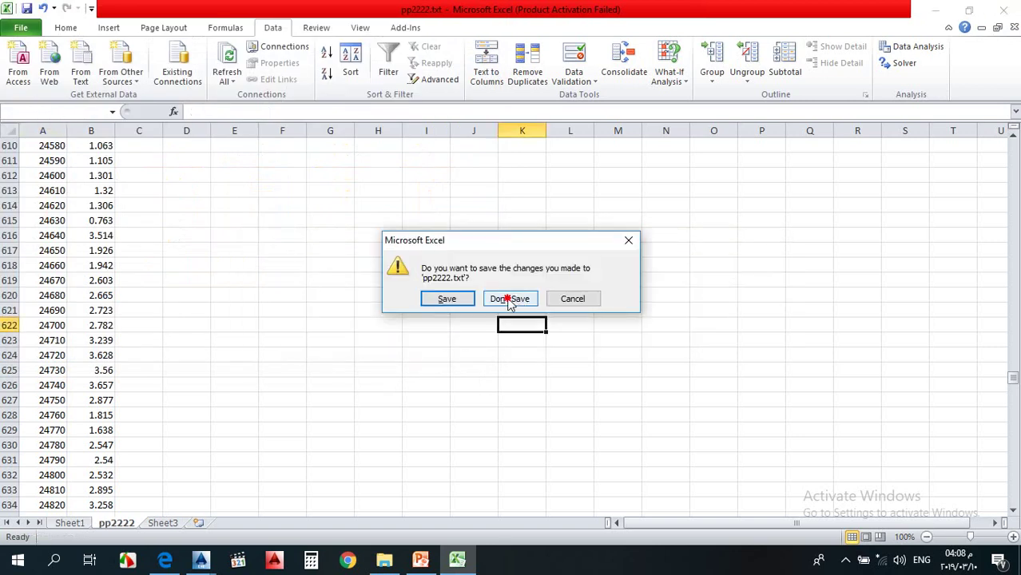
pyautogui.click(509, 299)
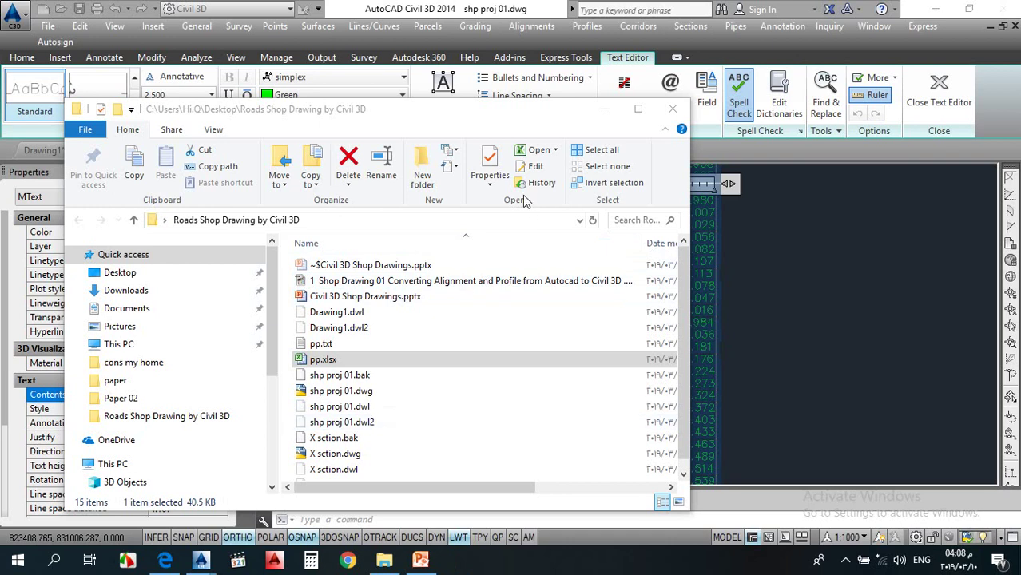
pyautogui.click(605, 109)
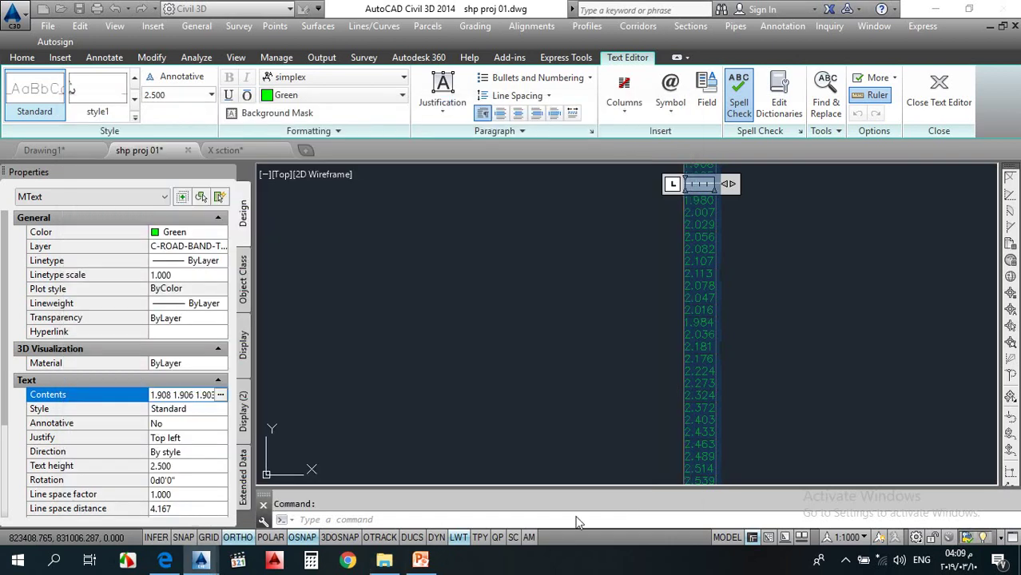
pyautogui.click(934, 10)
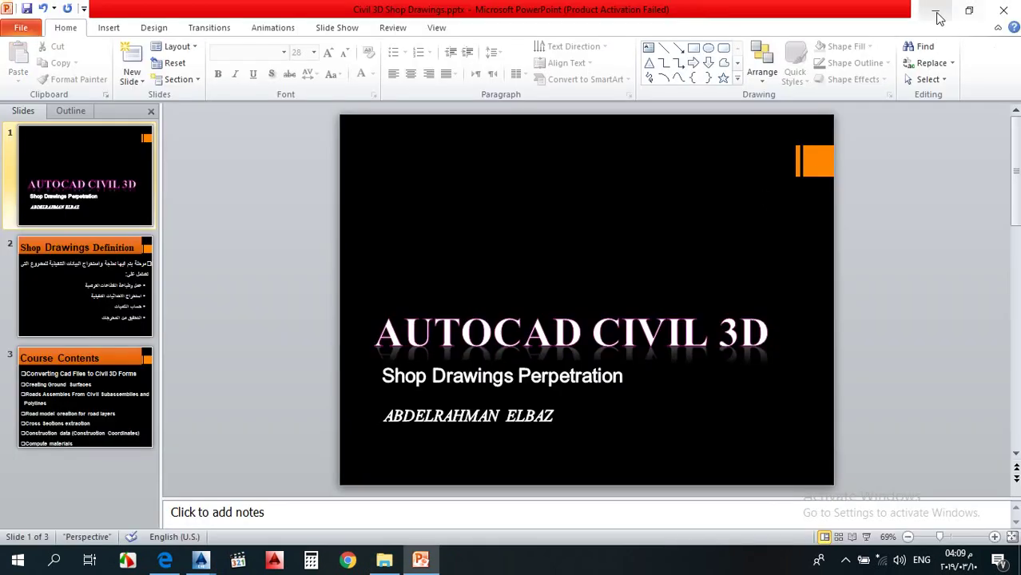
pyautogui.click(937, 12)
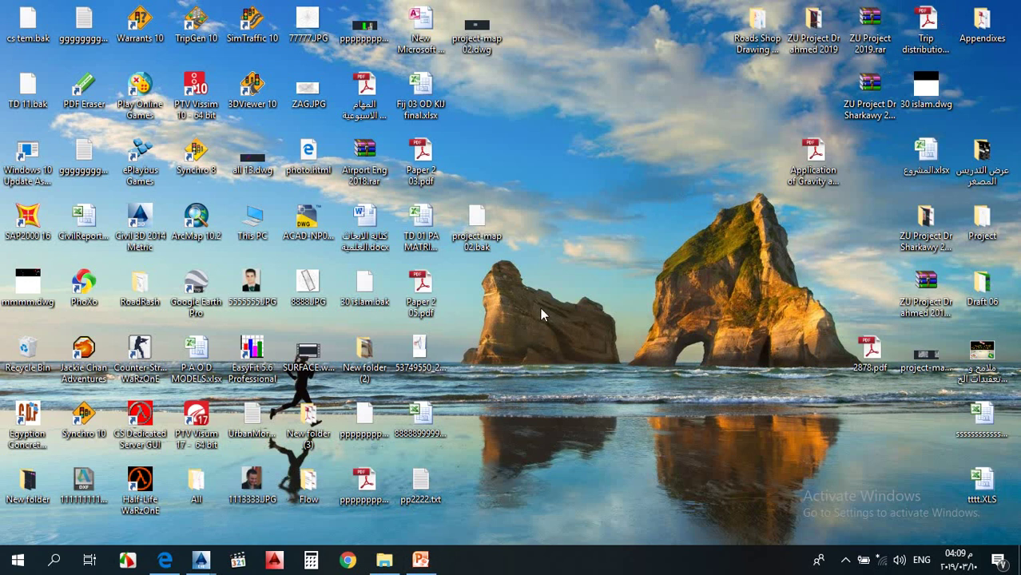
# Step: Move pp2222.txt to an empty area of the desktop and open it in Notepad
pyautogui.moveTo(635, 297); pyautogui.dragTo(616, 197)
pyautogui.moveTo(417, 483); pyautogui.dragTo(579, 106)
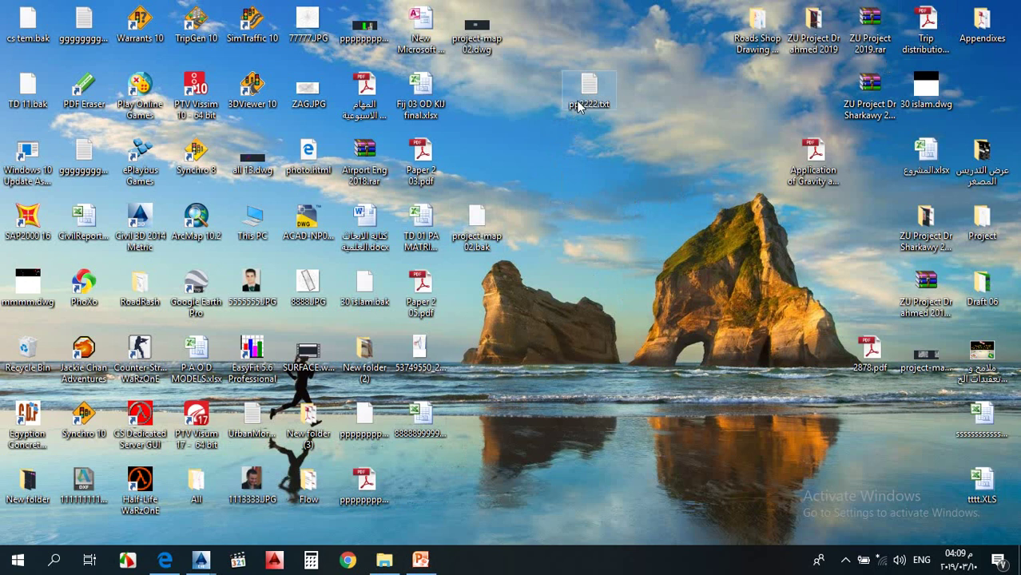
pyautogui.doubleClick(588, 90)
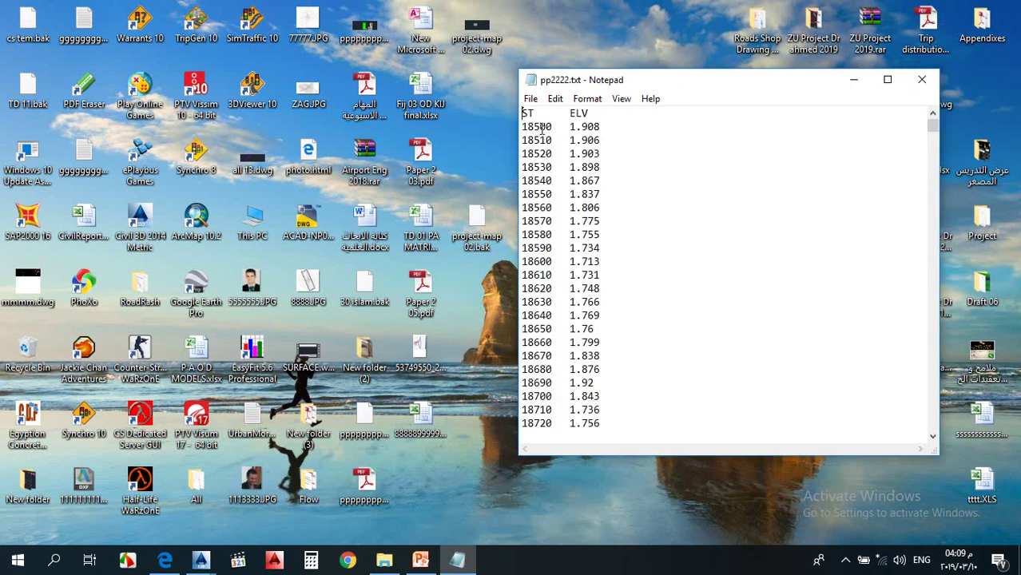
# Step: Delete the ST and ELV header line so the file starts with station 18500
pyautogui.moveTo(592, 114); pyautogui.dragTo(500, 107)
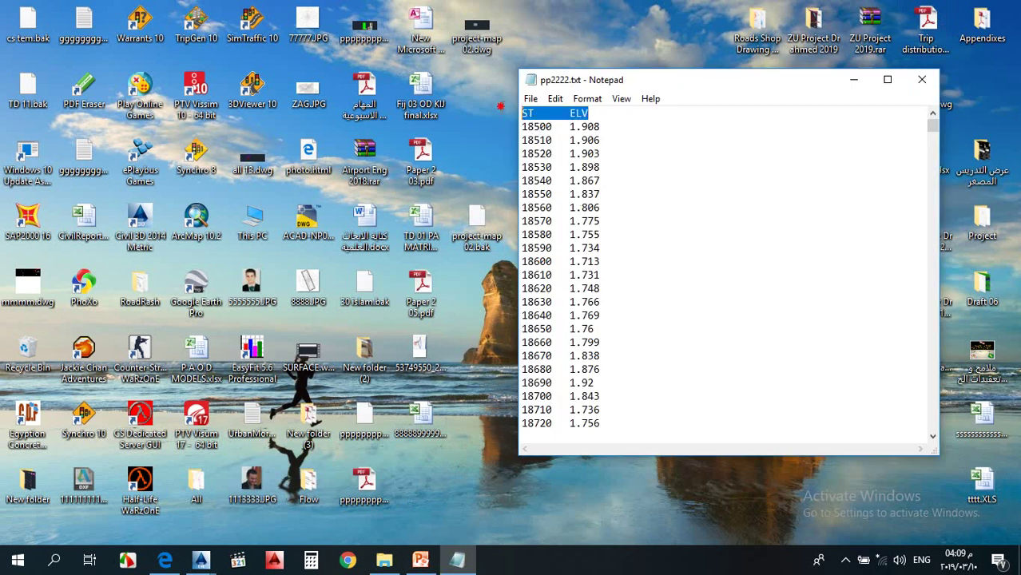
pyautogui.press('Delete')
pyautogui.press('Delete')
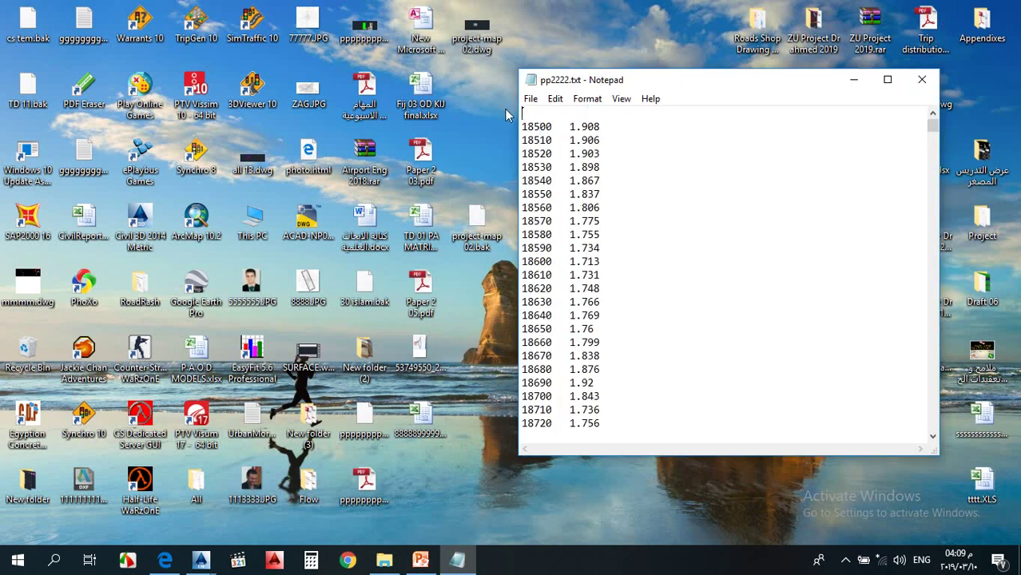
# Step: Replace every tab between station and elevation in pp2222.txt with a single space, and save and close the file
pyautogui.moveTo(553, 114); pyautogui.dragTo(562, 116)
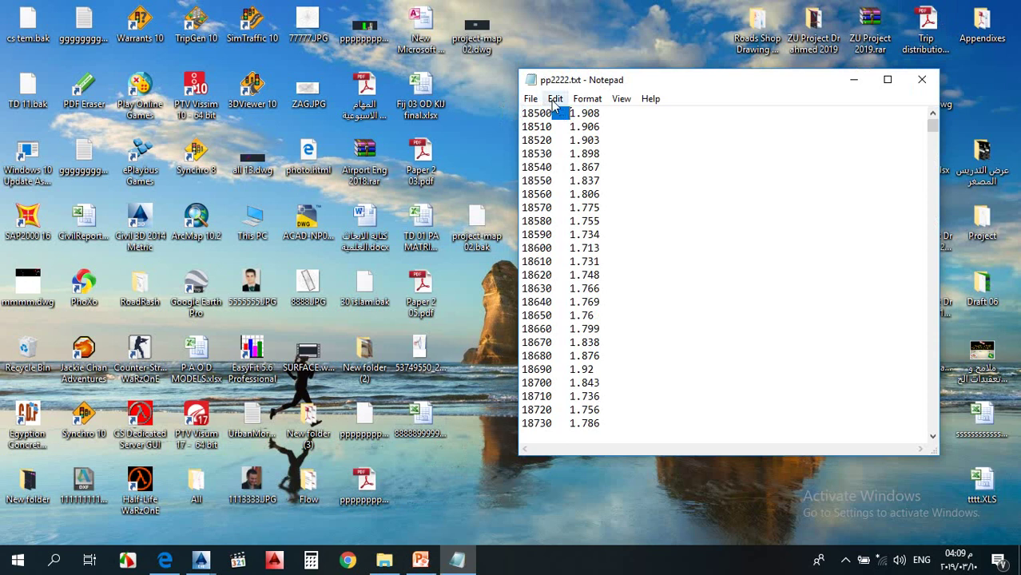
pyautogui.click(555, 99)
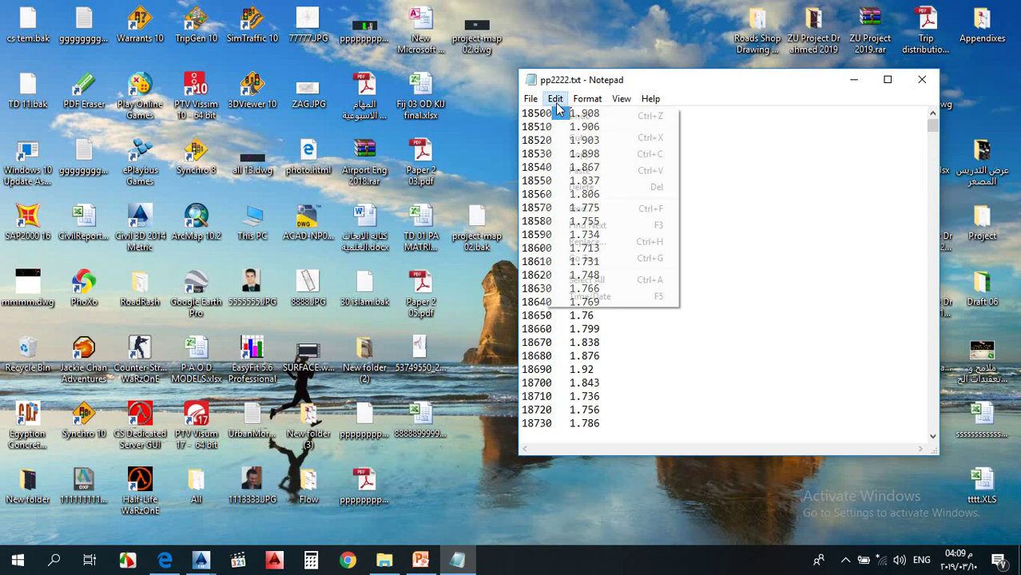
pyautogui.click(598, 242)
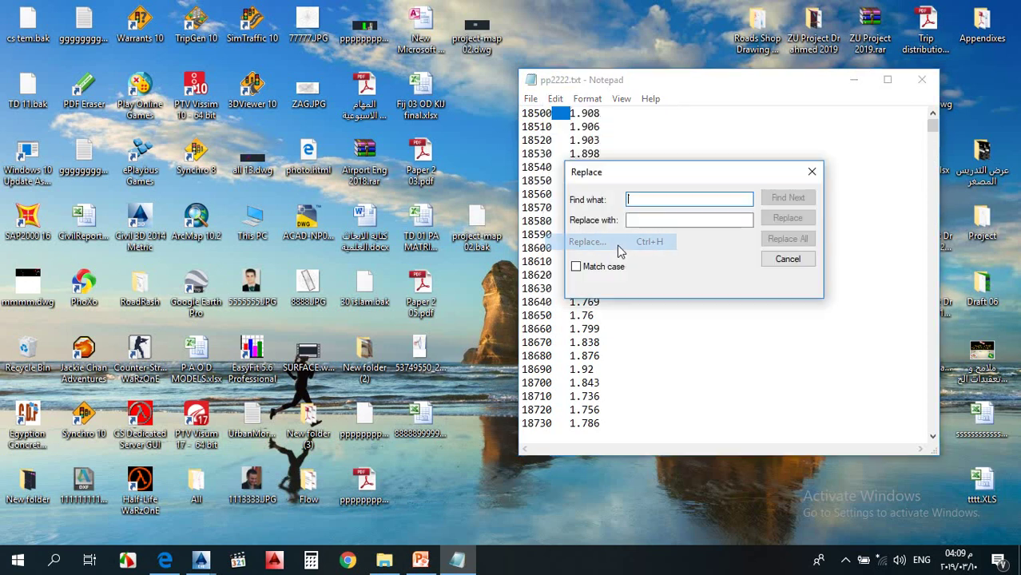
pyautogui.hotkey('ctrl', 'v')
pyautogui.press('Tab')
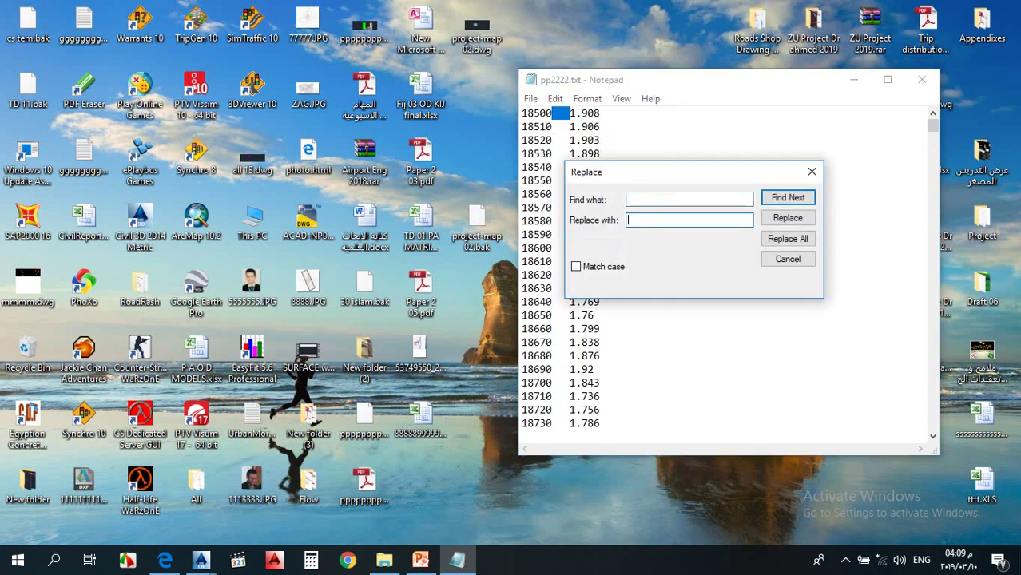
pyautogui.click(788, 238)
pyautogui.click(812, 171)
pyautogui.click(922, 79)
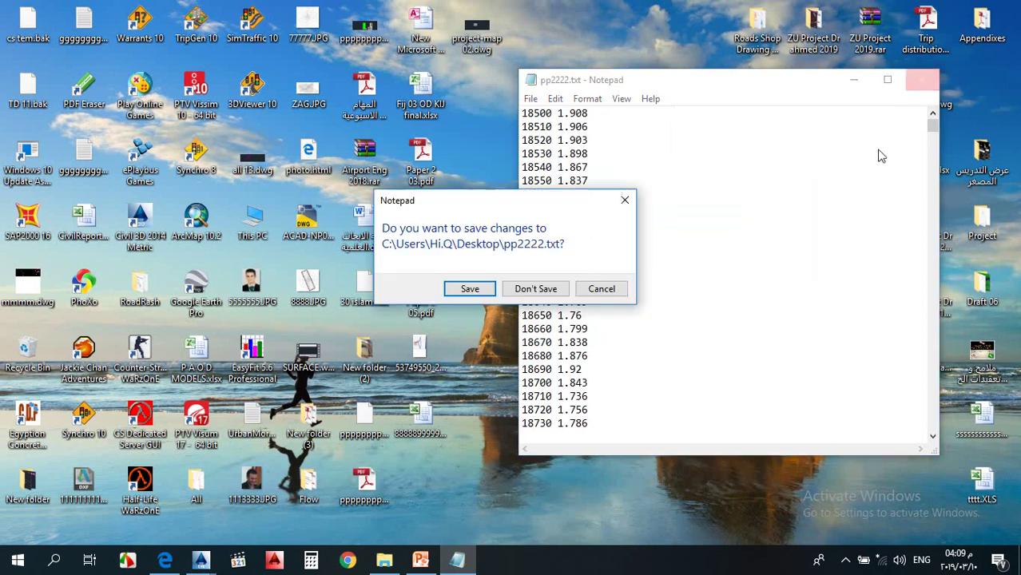
pyautogui.click(470, 289)
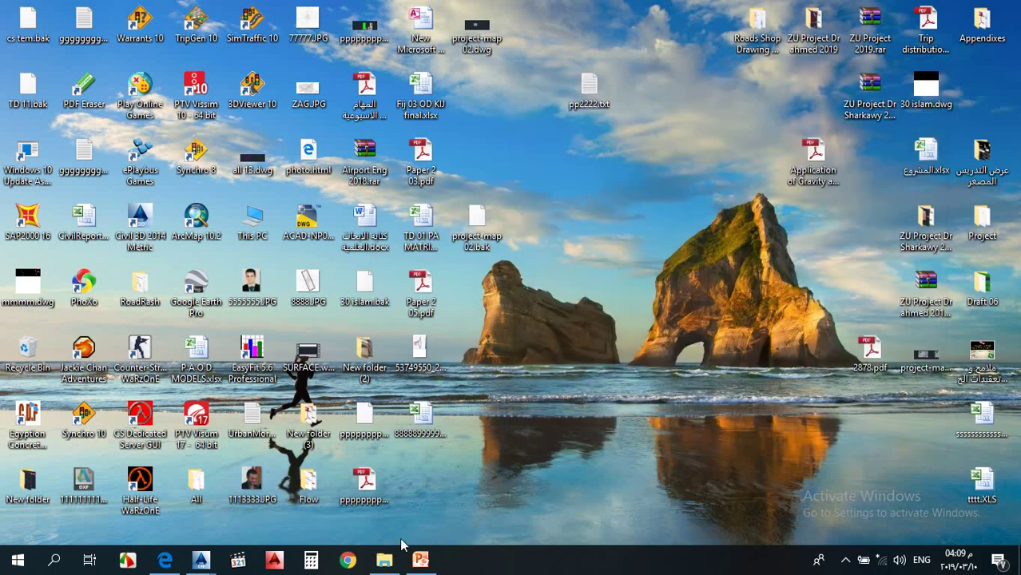
# Step: Switch to the shp proj 01.dwg drawing in Civil 3D, maximize it and clear the current text selection
pyautogui.moveTo(201, 561)
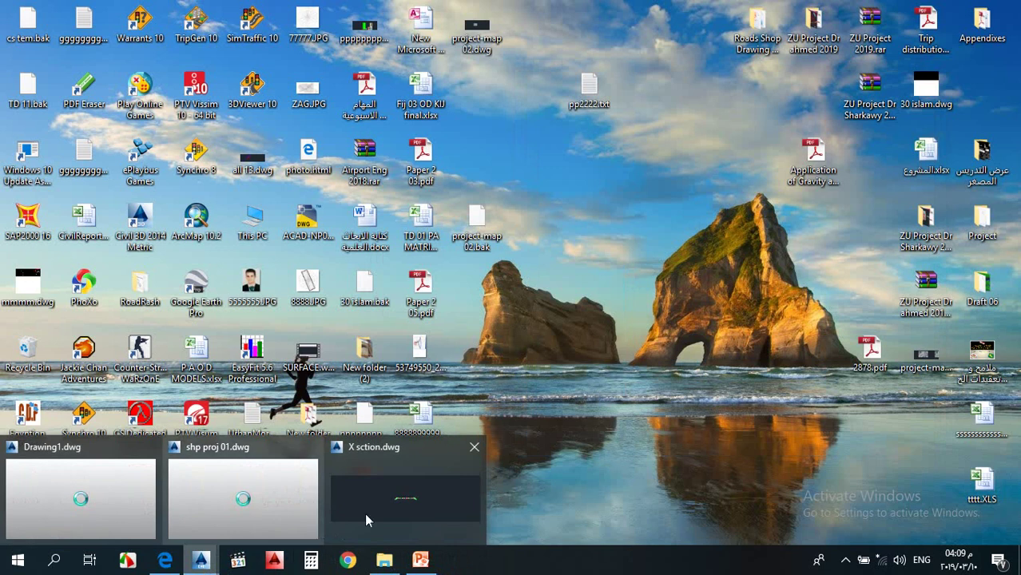
pyautogui.click(258, 505)
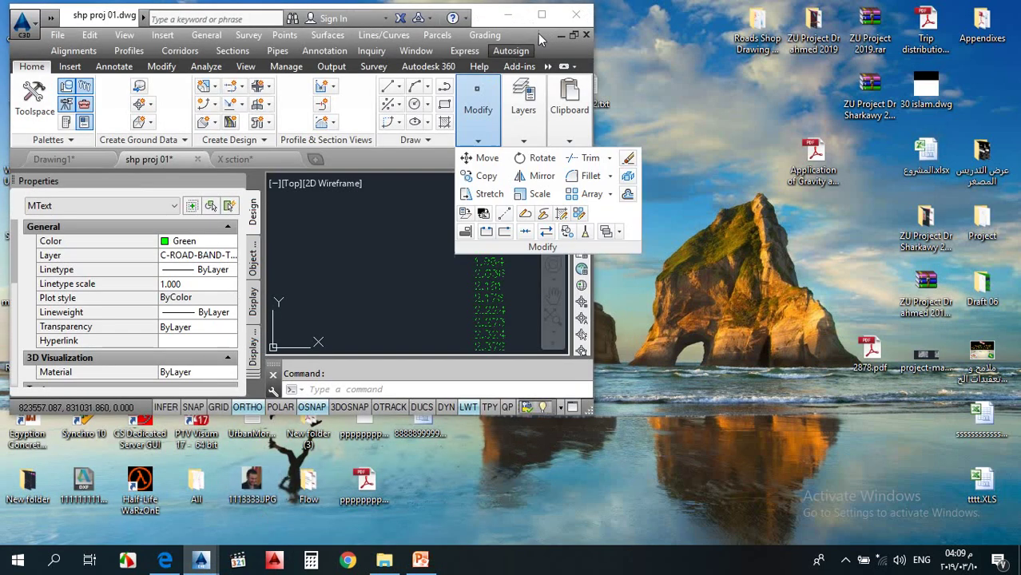
pyautogui.click(542, 14)
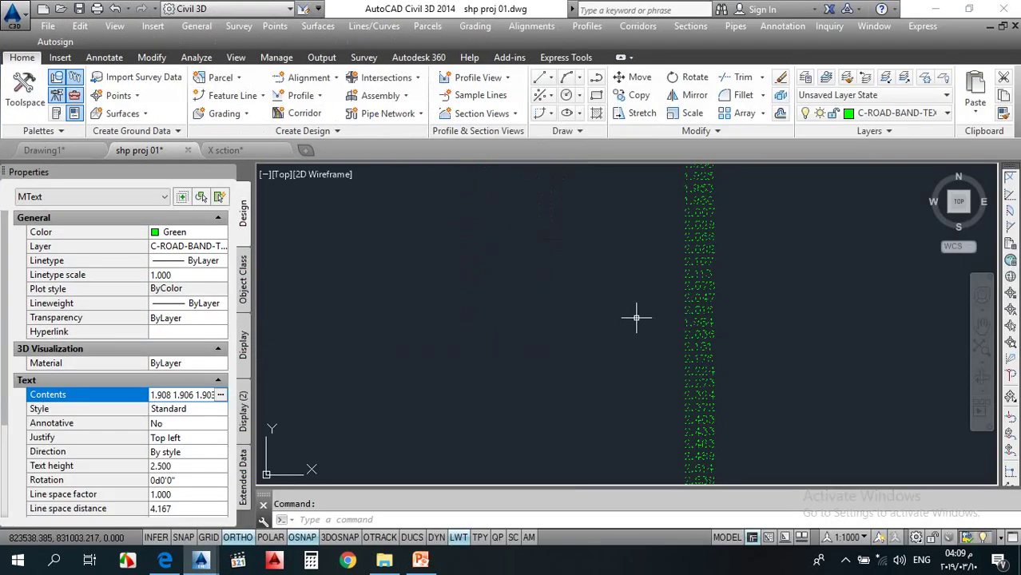
pyautogui.press('Escape')
pyautogui.scroll(-6, 611, 317)
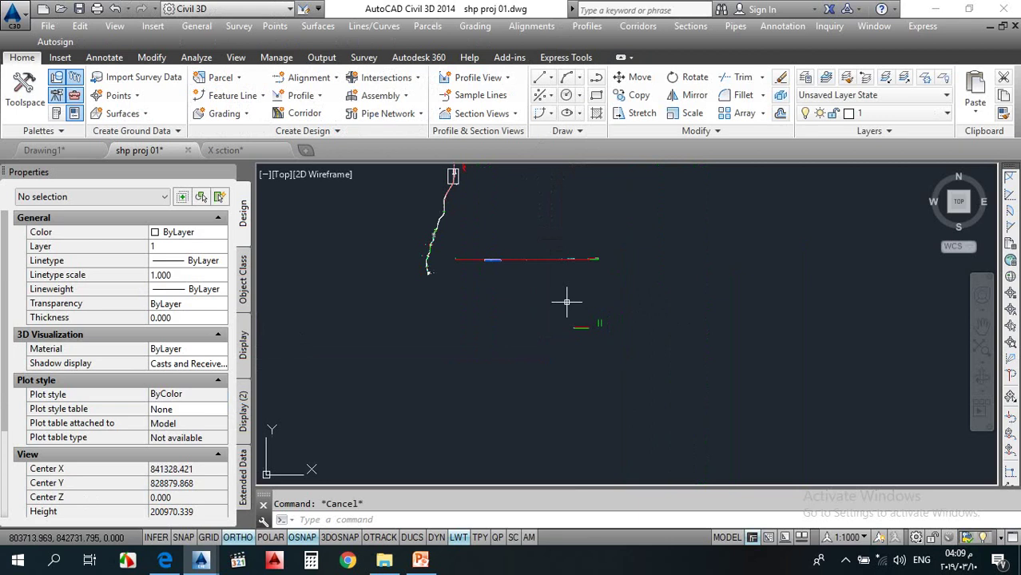
# Step: Start creating a profile from file and load pp2222.txt from the Desktop
pyautogui.click(585, 27)
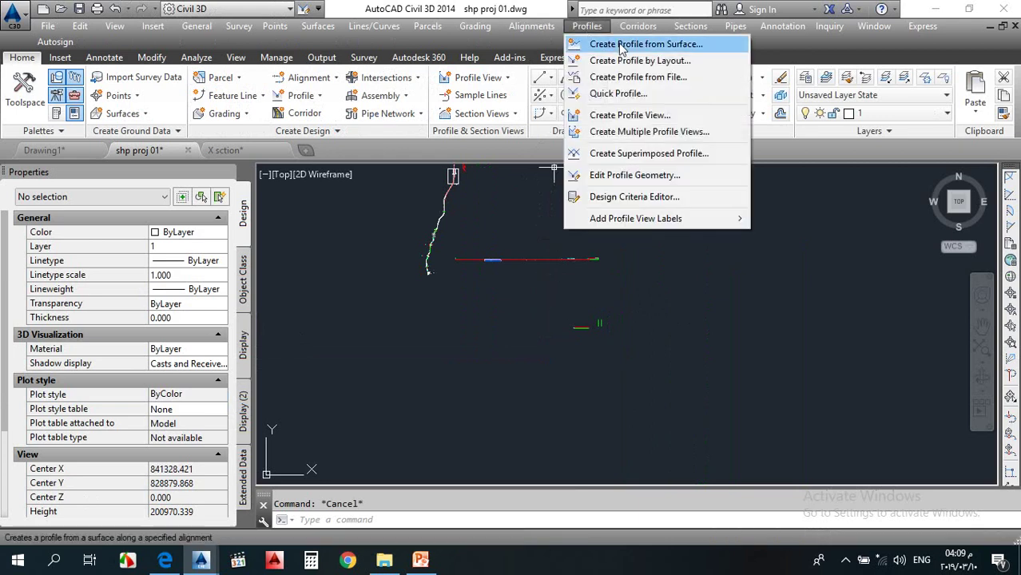
pyautogui.click(665, 78)
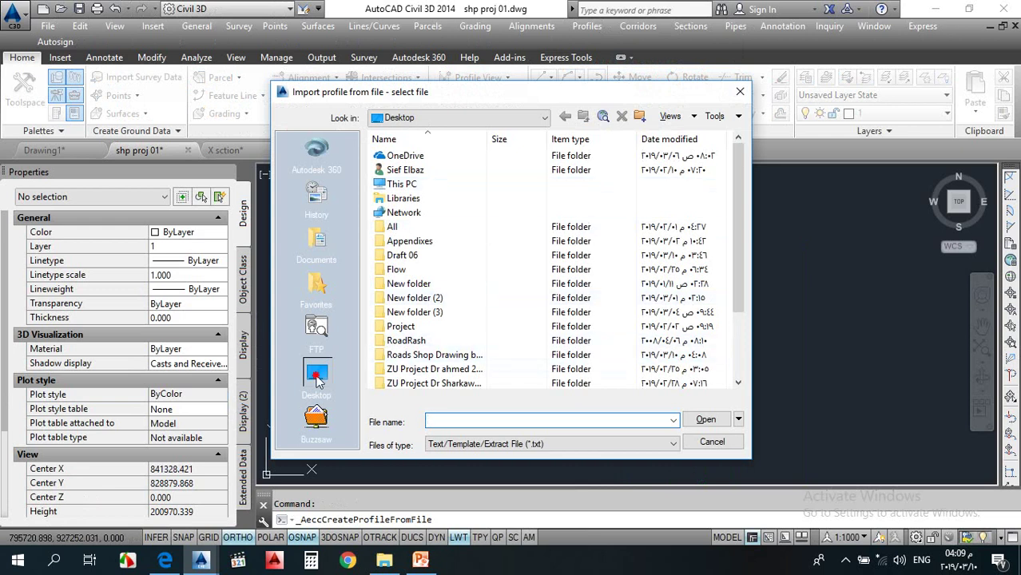
pyautogui.click(417, 341)
pyautogui.scroll(-2, 422, 351)
pyautogui.click(419, 353)
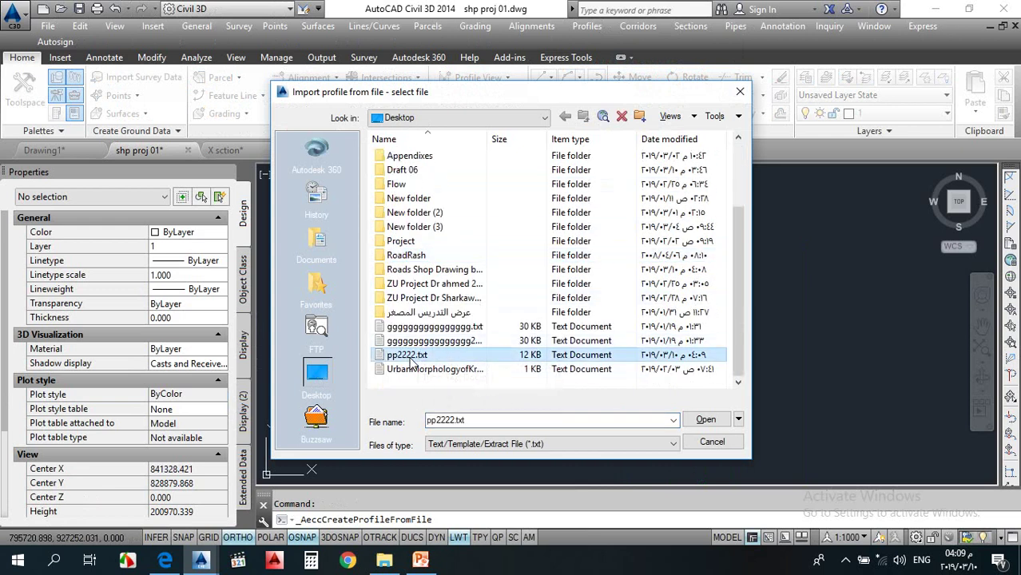
pyautogui.click(706, 419)
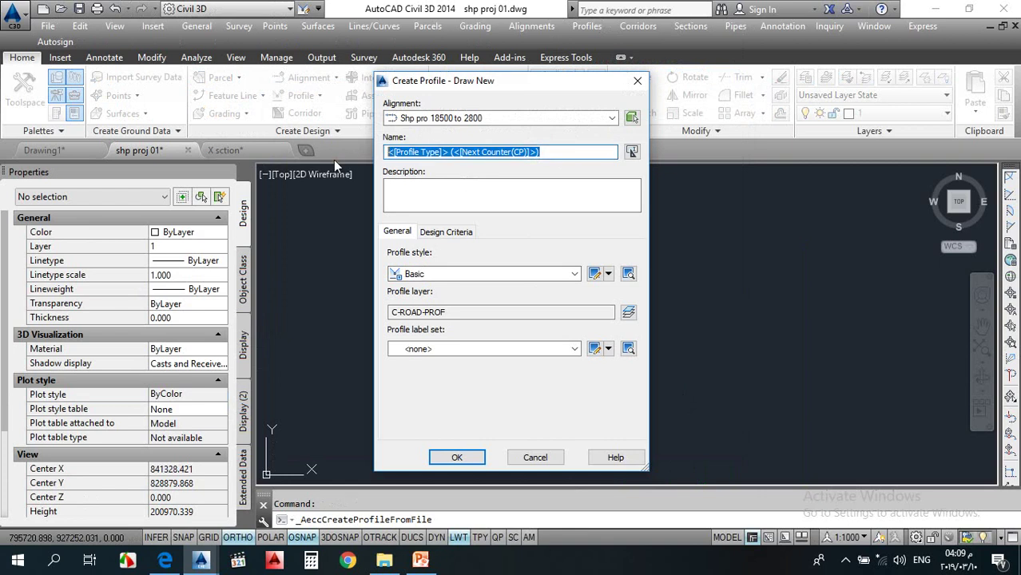
# Step: Create the profile as NGL on alignment Shp pro 18500 to 2800 with label set <none>, and cancel the duplicate station selection
pyautogui.write('N')
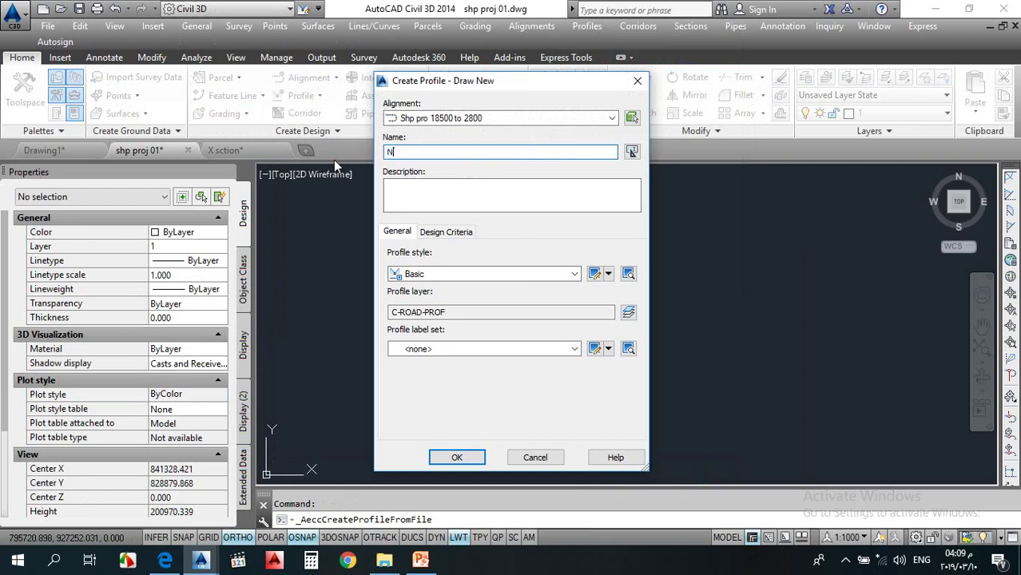
pyautogui.write('GL')
pyautogui.click(515, 349)
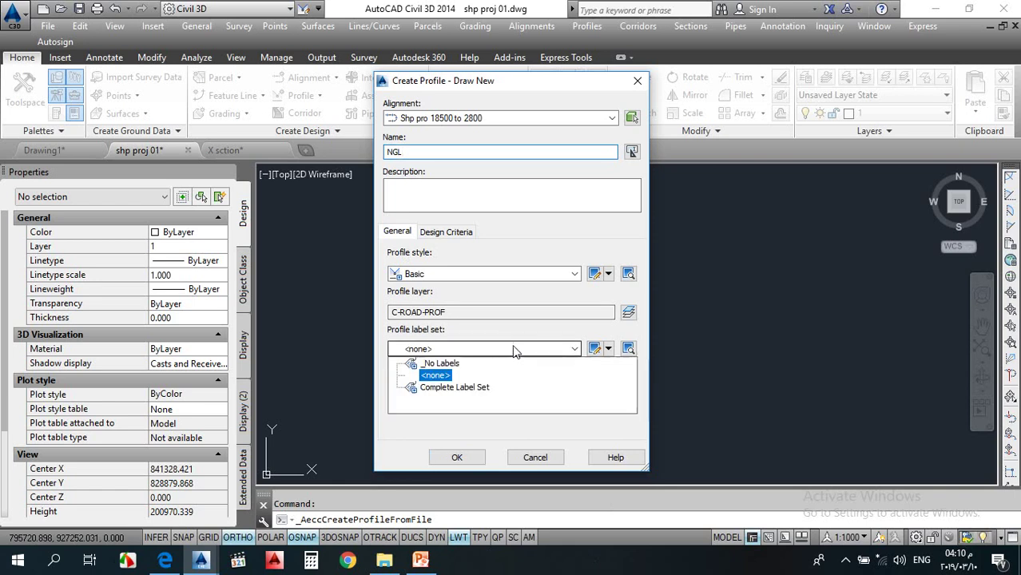
pyautogui.click(435, 375)
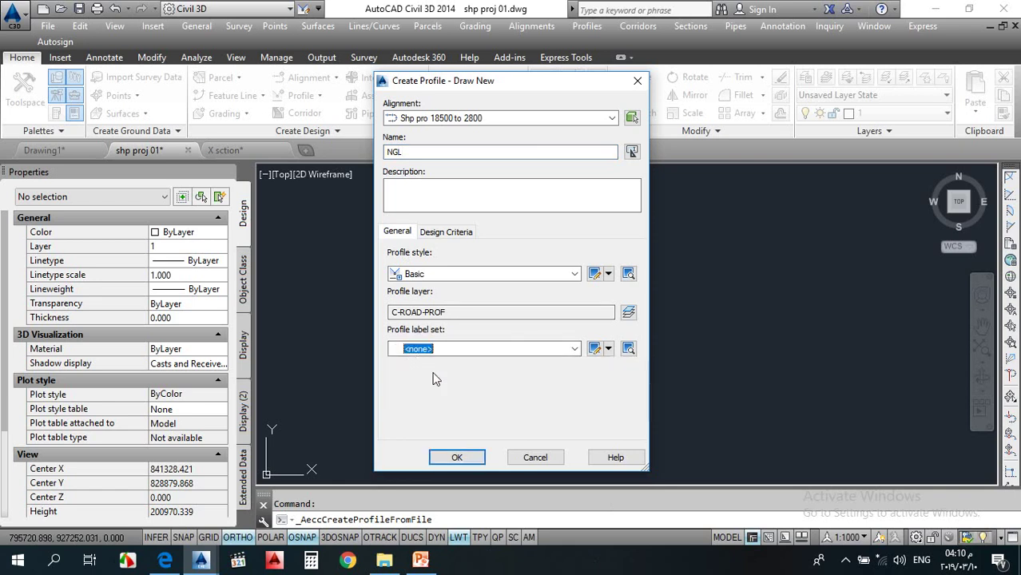
pyautogui.click(460, 456)
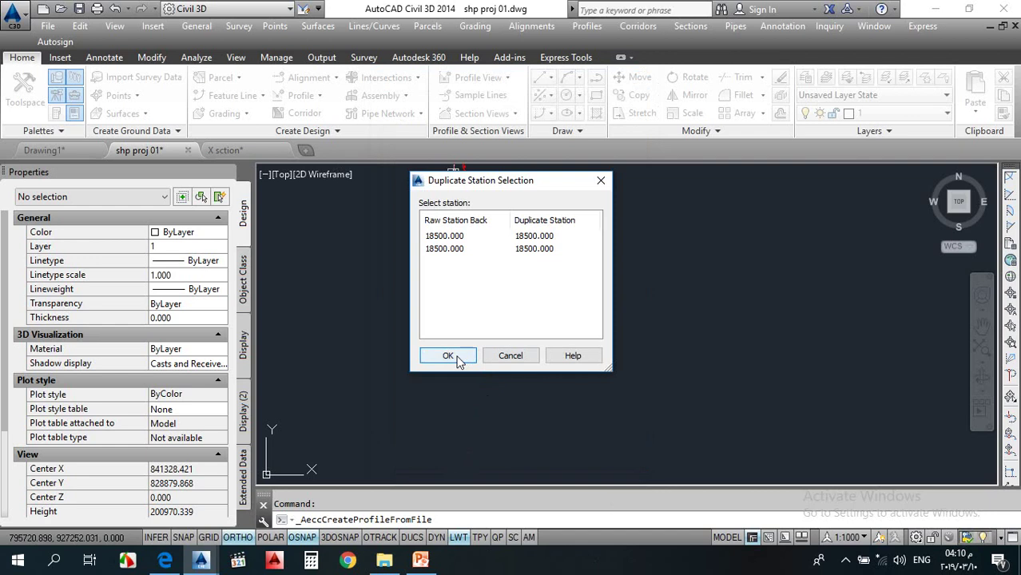
pyautogui.click(511, 357)
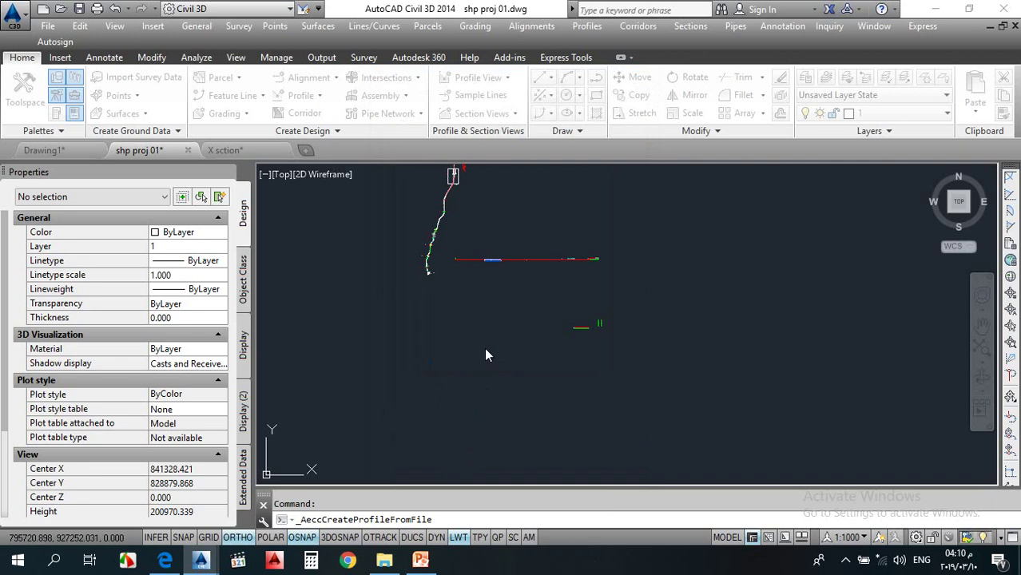
# Step: Select the imported NGL profile in the lower profile view and examine where it starts near station 18+500
pyautogui.click(515, 286)
pyautogui.scroll(15, 480, 288)
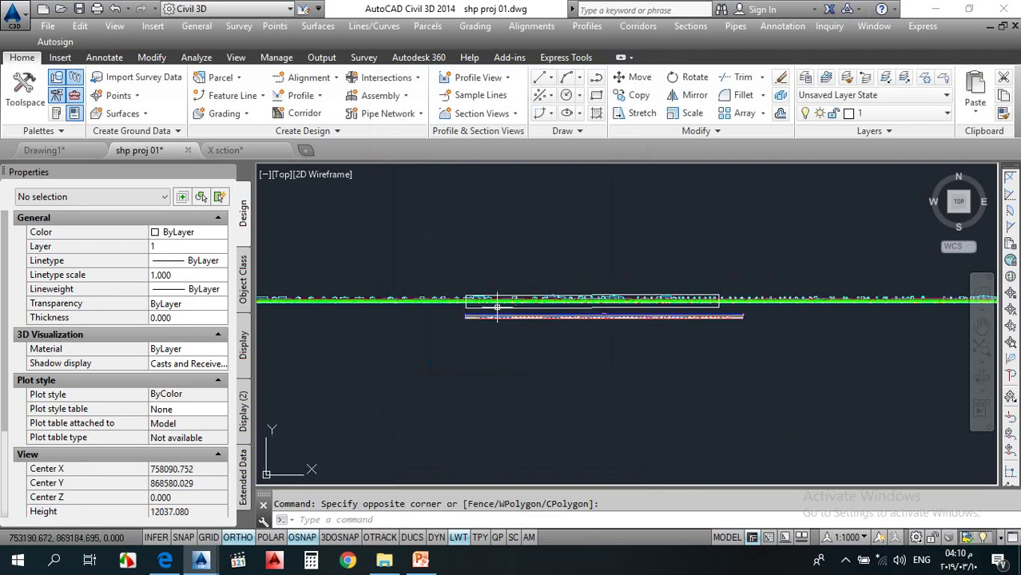
pyautogui.scroll(8, 477, 306)
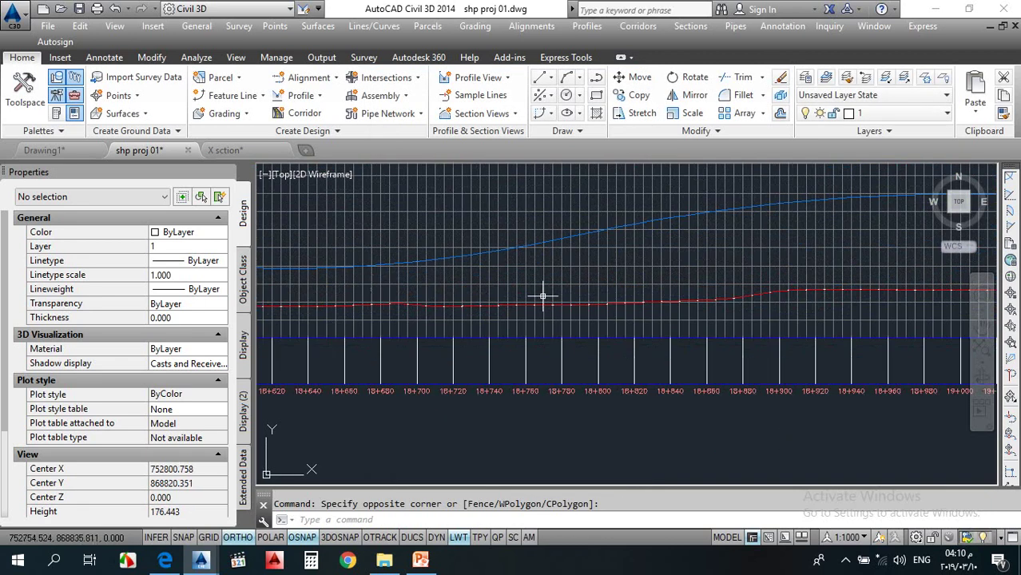
pyautogui.scroll(-5, 545, 294)
pyautogui.scroll(3, 438, 290)
pyautogui.scroll(3, 513, 303)
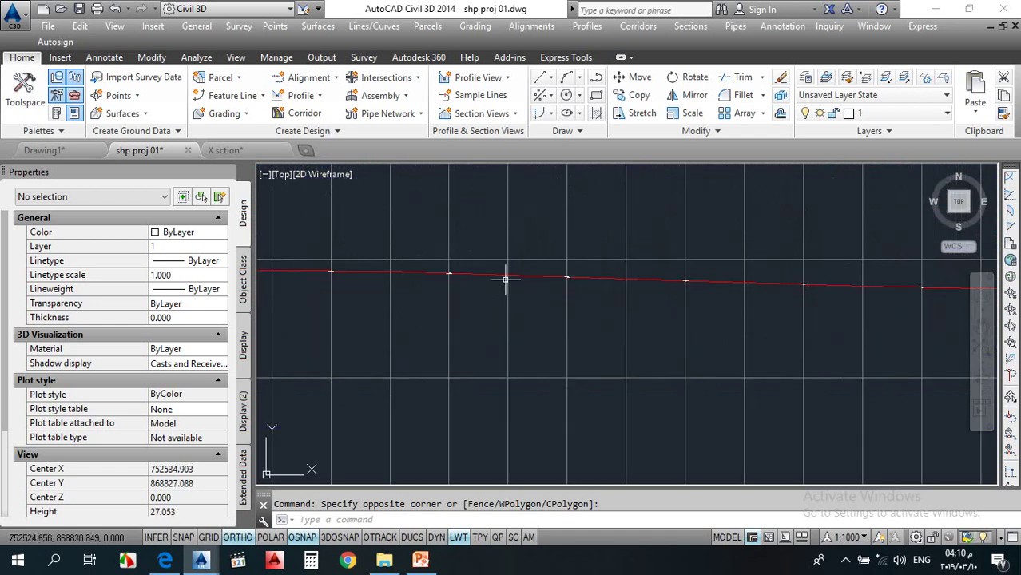
pyautogui.click(494, 274)
pyautogui.scroll(-4, 535, 299)
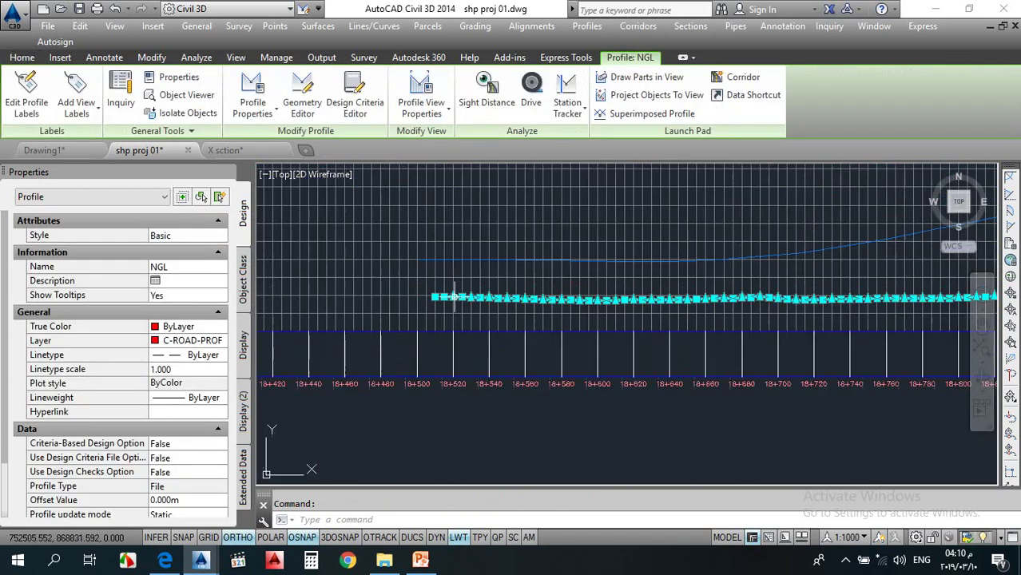
pyautogui.scroll(2, 437, 253)
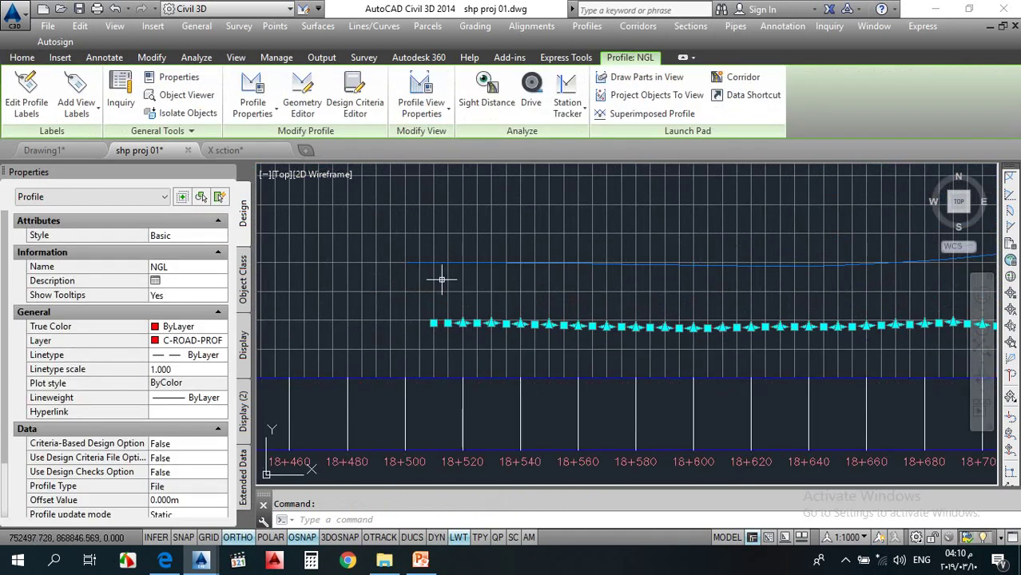
pyautogui.scroll(2, 435, 327)
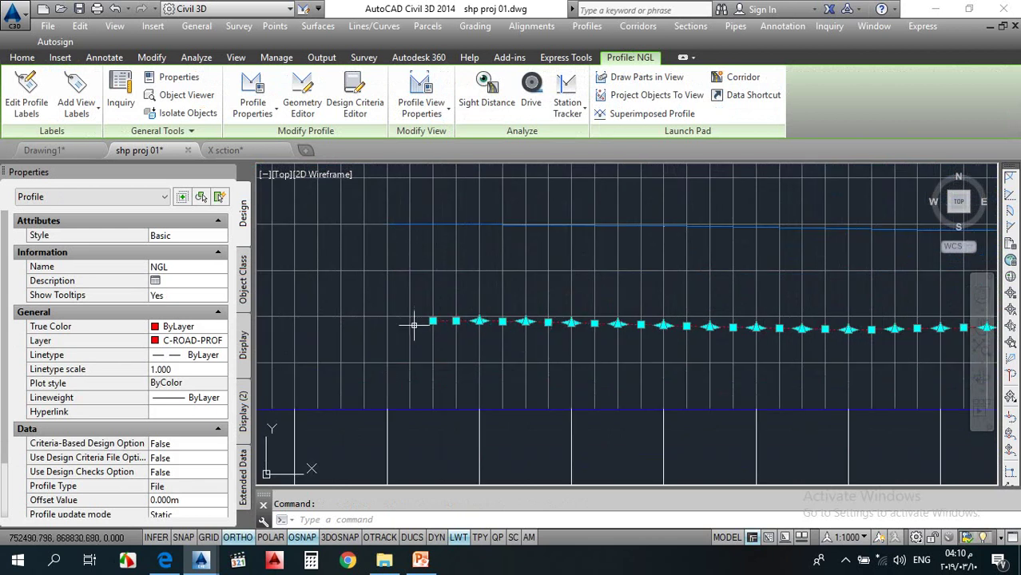
pyautogui.scroll(-2, 393, 324)
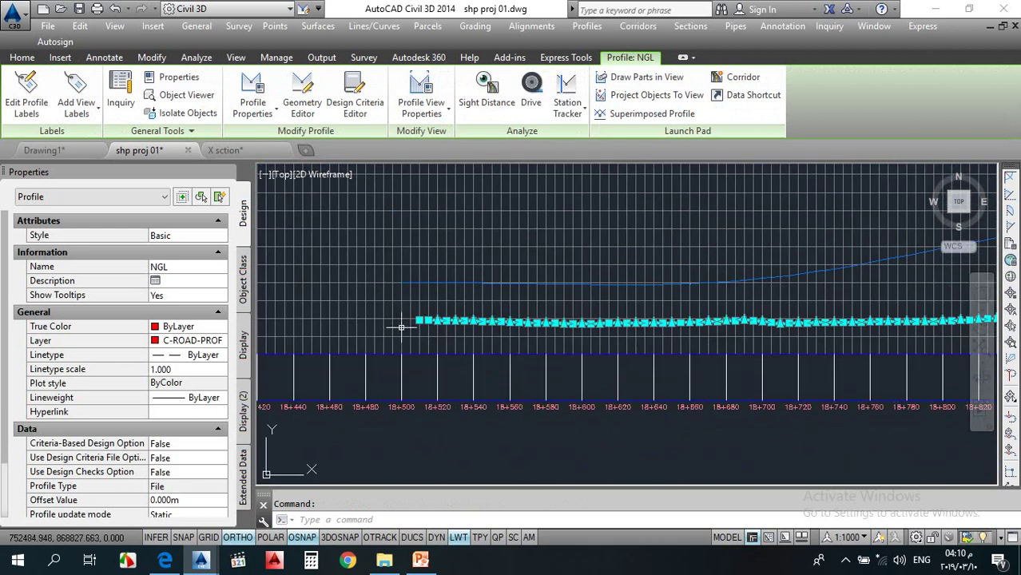
pyautogui.scroll(2, 396, 321)
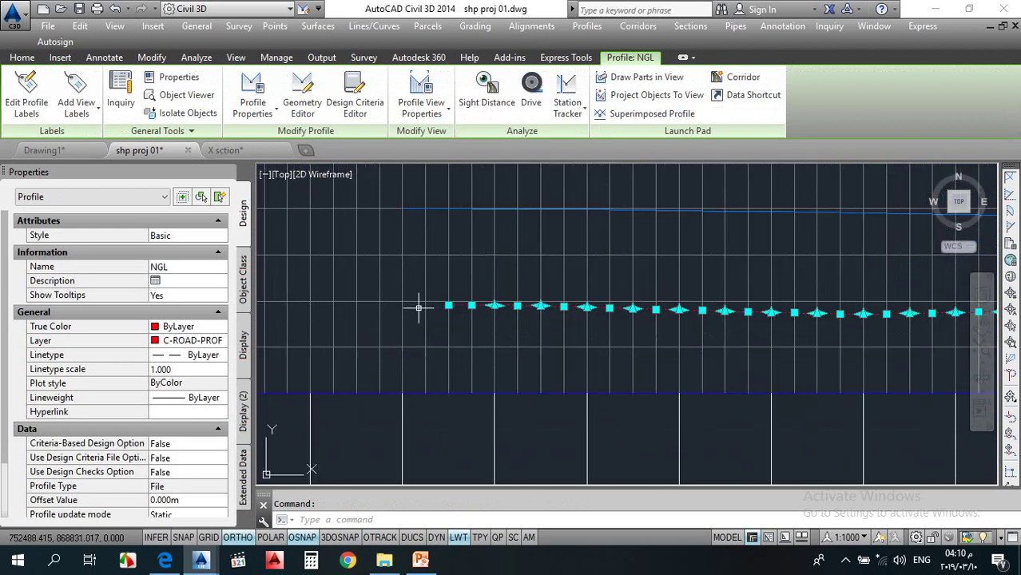
# Step: Check the far end of the NGL profile near station 28+000 and clear the selection
pyautogui.scroll(-5, 391, 302)
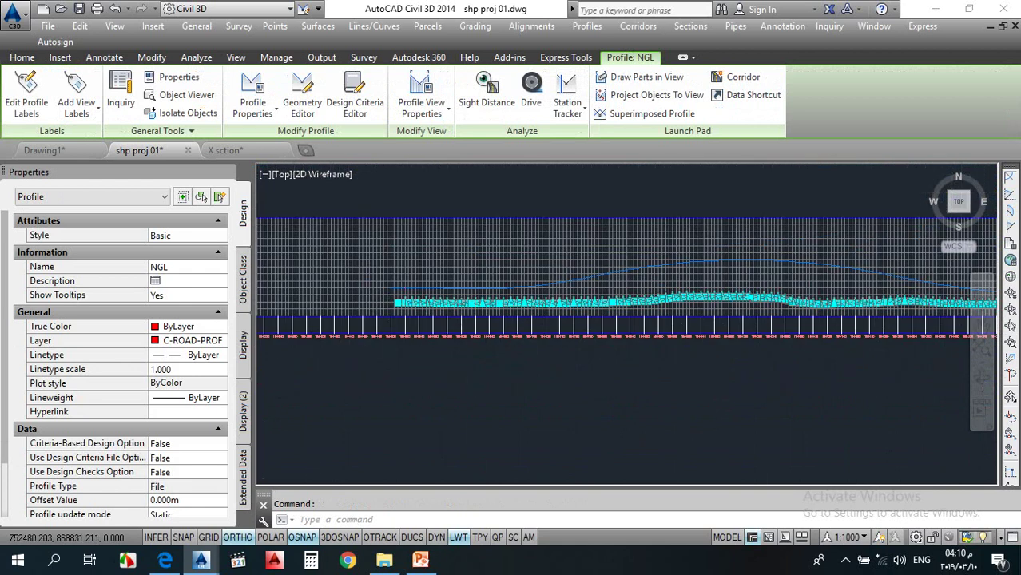
pyautogui.scroll(-2, 630, 331)
pyautogui.scroll(4, 719, 304)
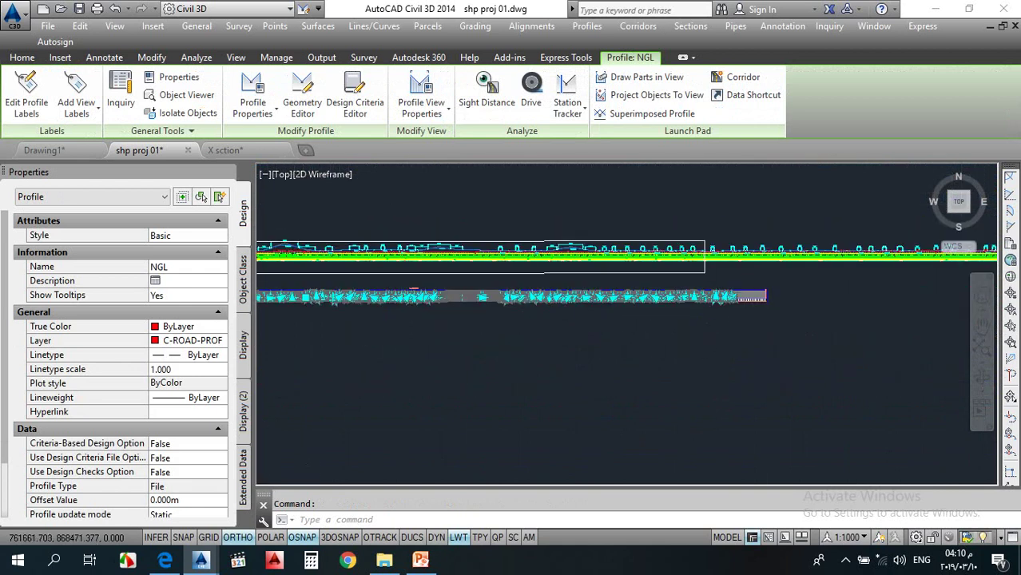
pyautogui.scroll(5, 764, 266)
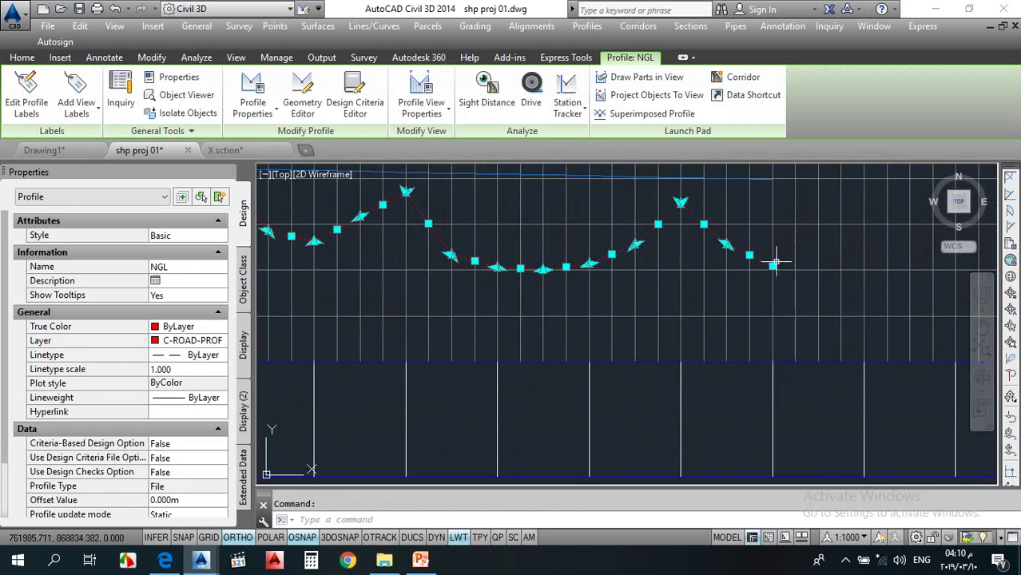
pyautogui.scroll(-2, 793, 276)
pyautogui.press('Escape')
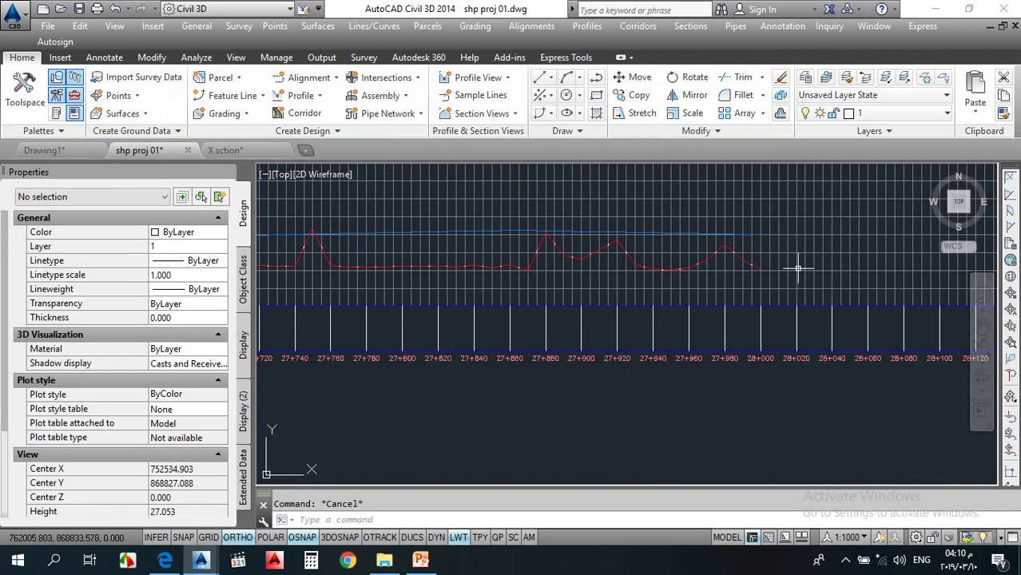
# Step: Compare the starting points of the red NGL profile and the blue profile around station 18+500
pyautogui.scroll(-3, 794, 279)
pyautogui.scroll(-8, 794, 279)
pyautogui.scroll(-3, 499, 314)
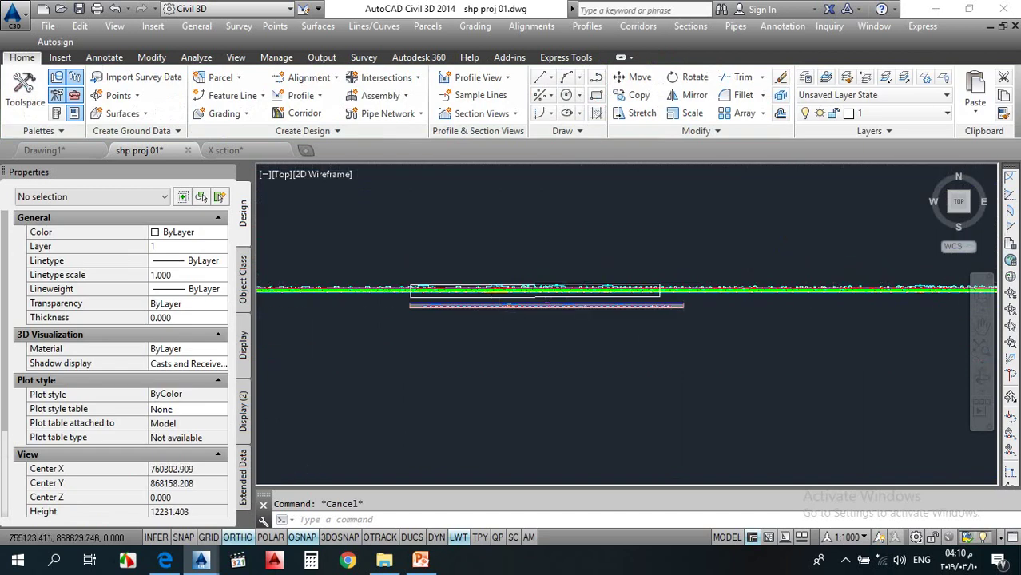
pyautogui.scroll(4, 456, 303)
pyautogui.scroll(1, 377, 288)
pyautogui.scroll(-2, 460, 300)
pyautogui.scroll(5, 433, 307)
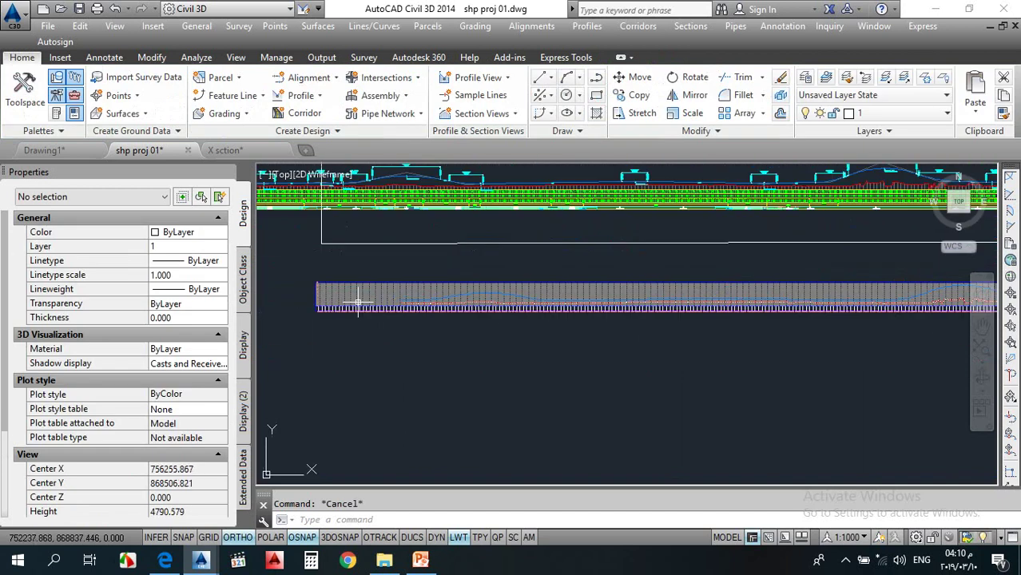
pyautogui.scroll(6, 559, 300)
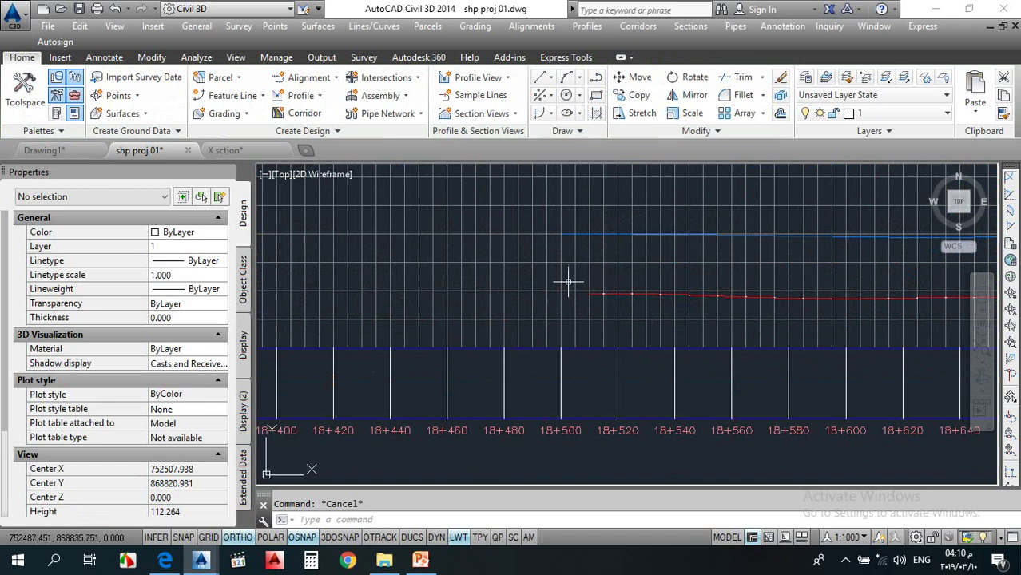
pyautogui.moveTo(627, 232)
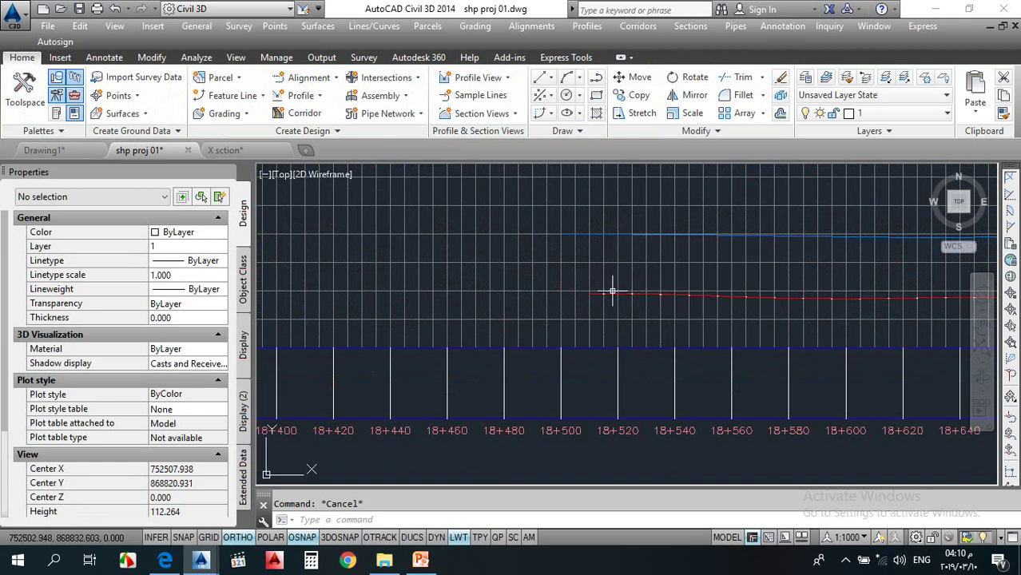
# Step: Examine the full extent of the lower profile view and its place beneath the original profile drawing
pyautogui.moveTo(612, 291)
pyautogui.scroll(-4, 612, 291)
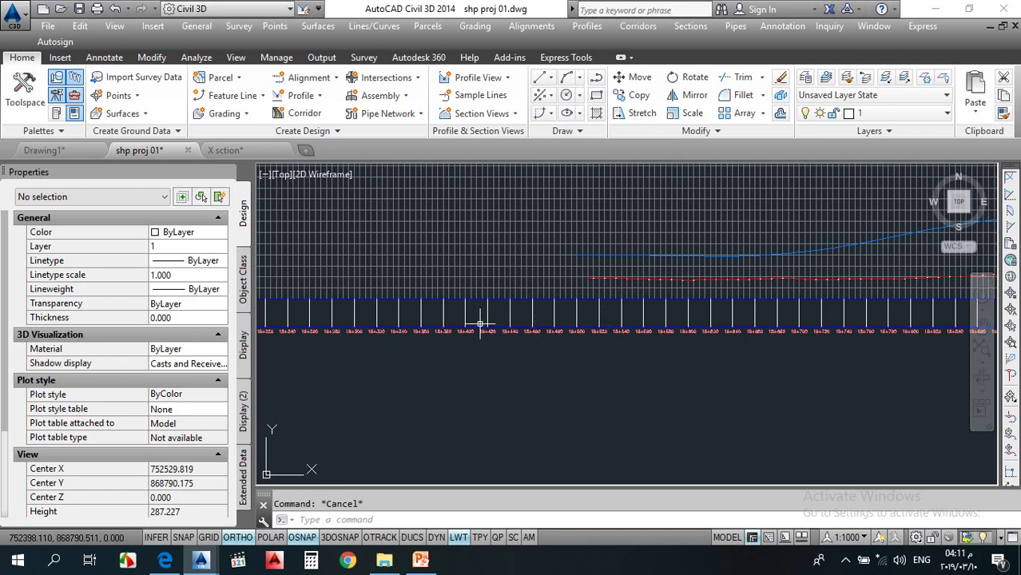
pyautogui.scroll(-10, 525, 342)
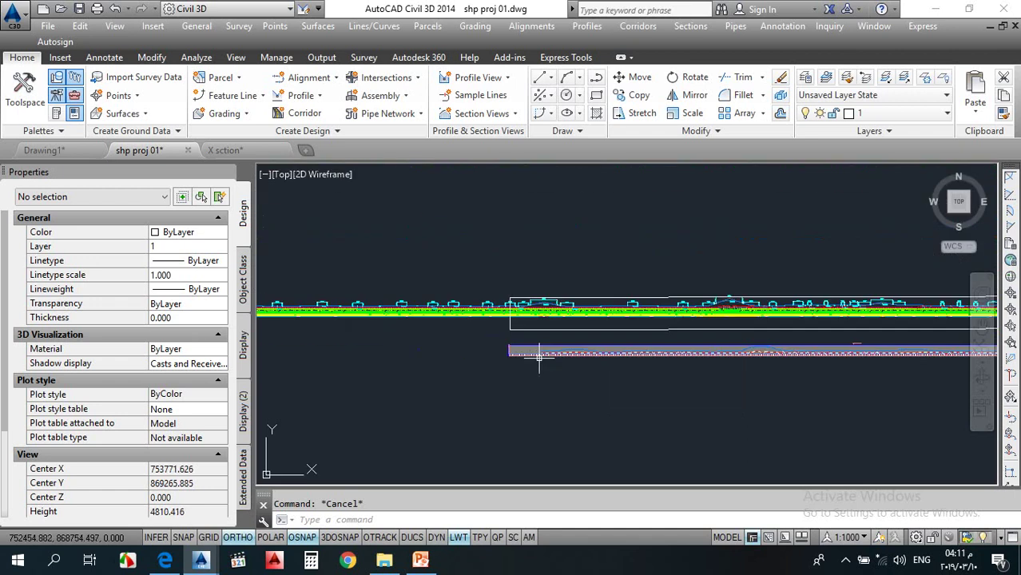
pyautogui.scroll(-4, 600, 358)
pyautogui.click(543, 264)
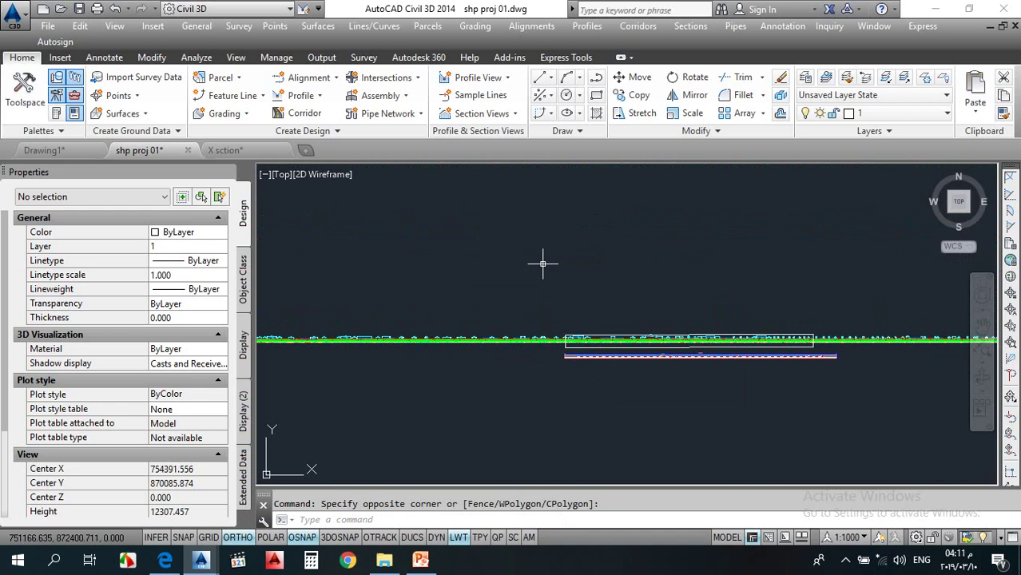
pyautogui.scroll(6, 561, 354)
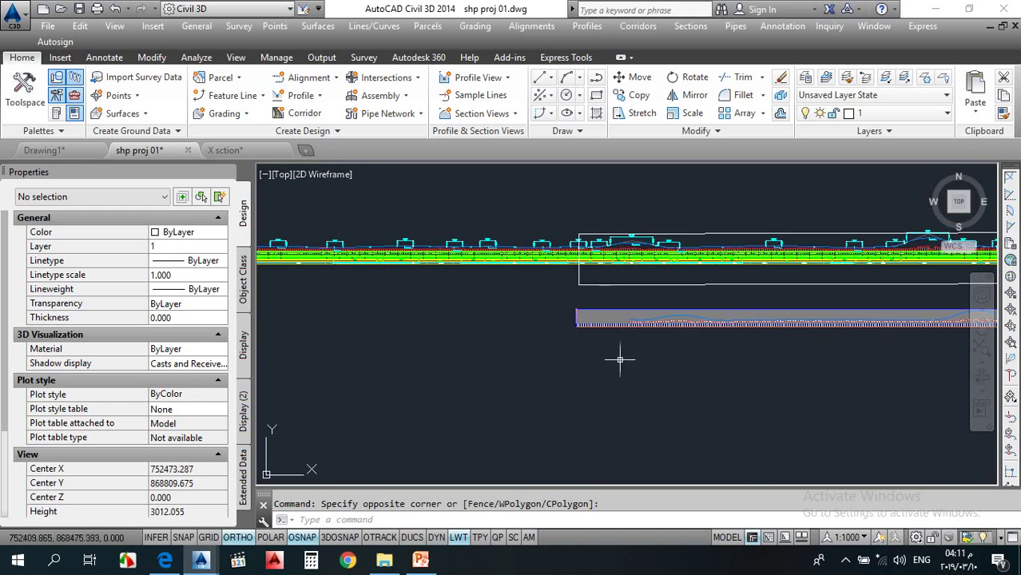
pyautogui.scroll(4, 640, 345)
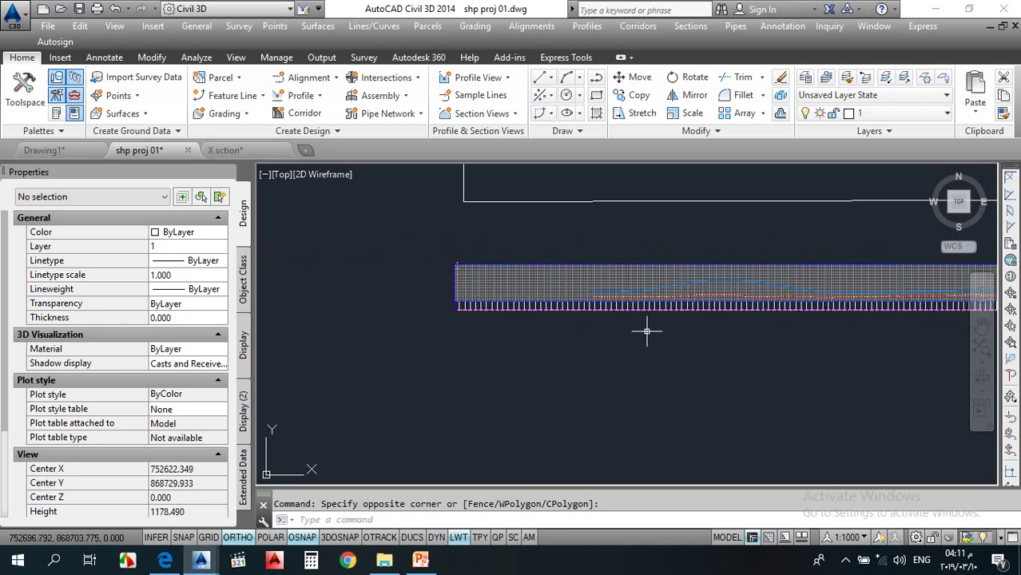
pyautogui.scroll(-15, 648, 331)
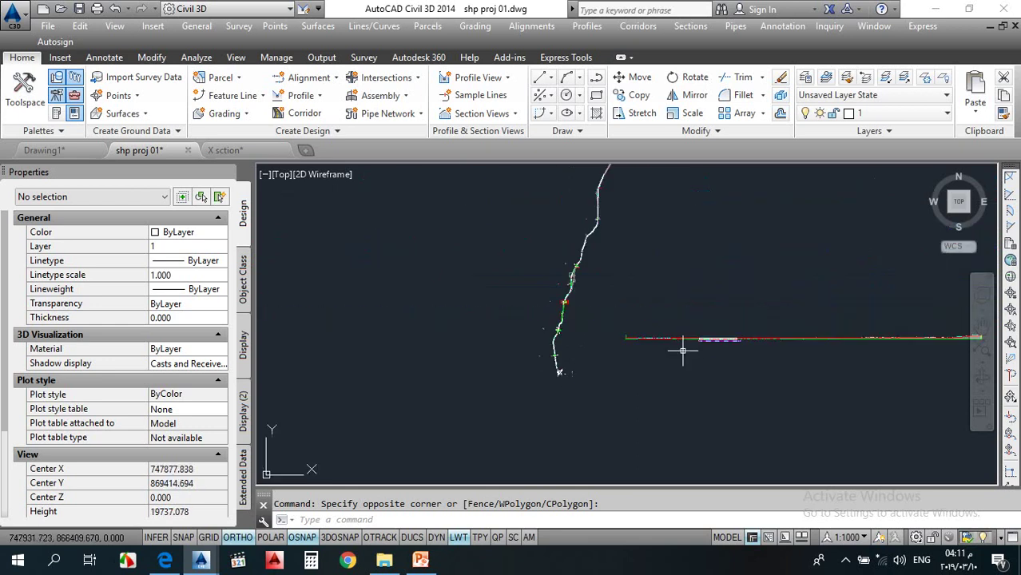
# Step: Examine the route of alignment Shp pro 18500 to 2800 in plan, including the boxed area around it
pyautogui.scroll(10, 567, 280)
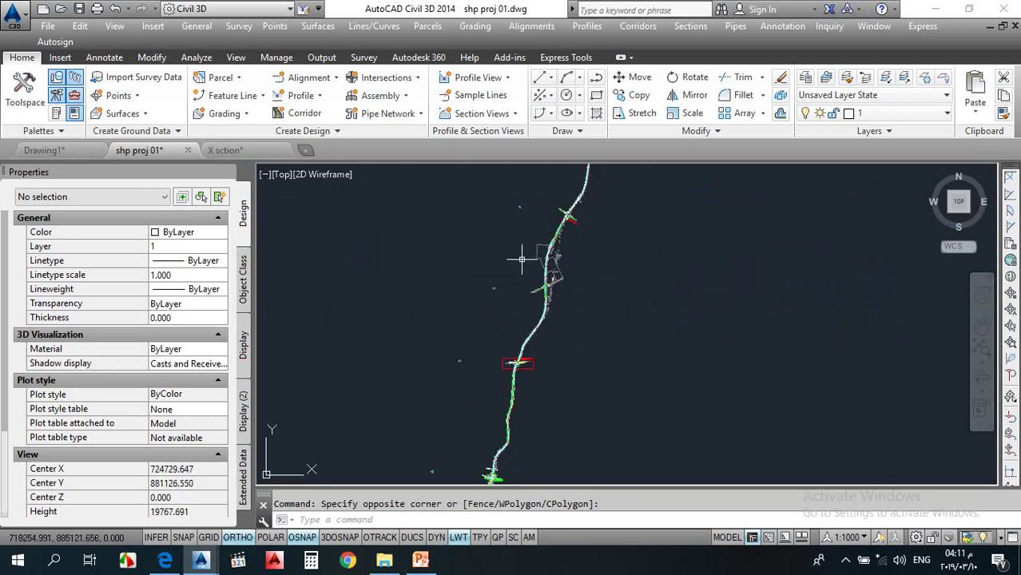
pyautogui.scroll(-6, 550, 272)
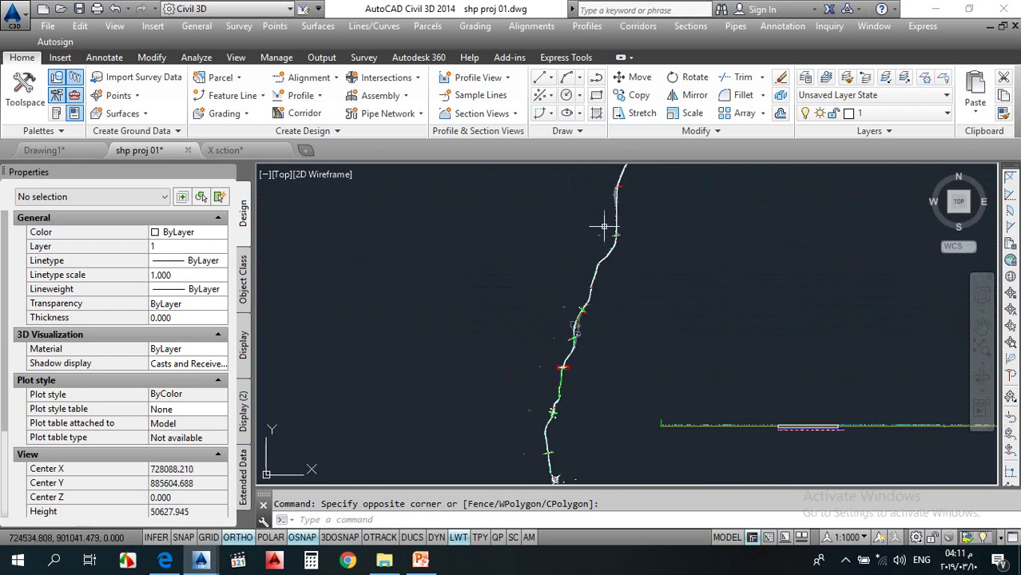
pyautogui.scroll(-3, 575, 327)
pyautogui.scroll(8, 595, 269)
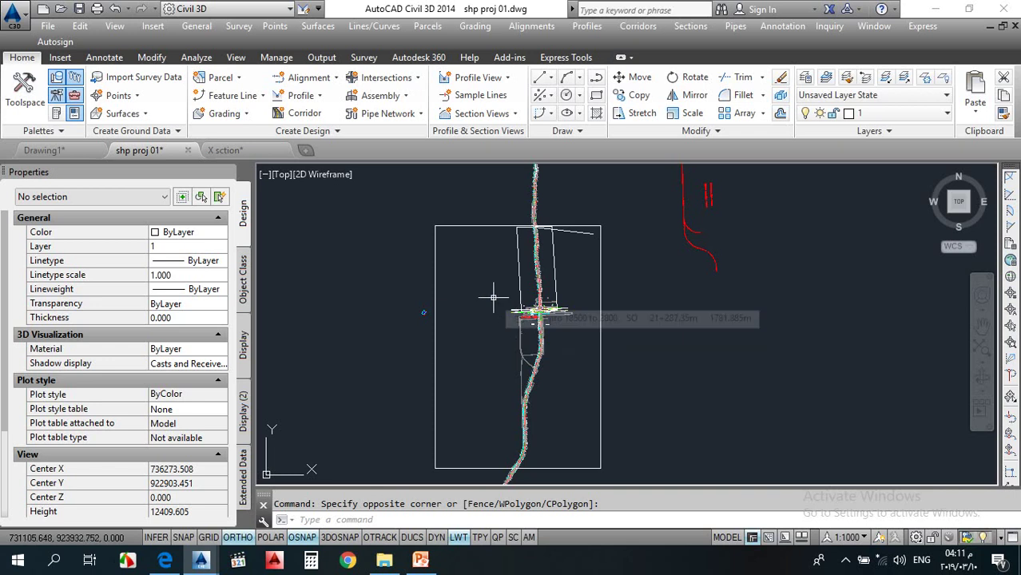
pyautogui.scroll(-4, 495, 297)
pyautogui.scroll(-2, 510, 301)
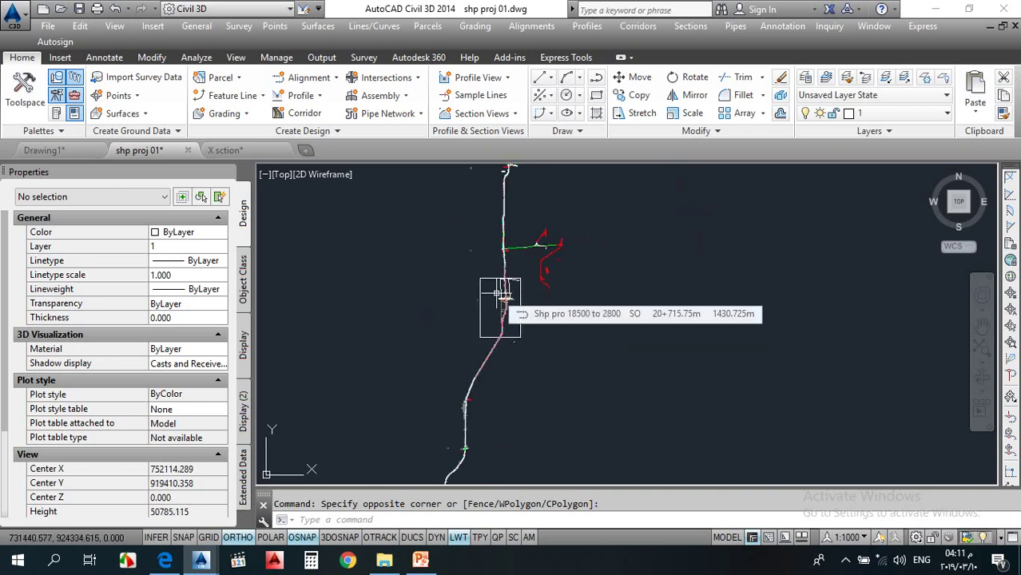
pyautogui.scroll(-8, 502, 294)
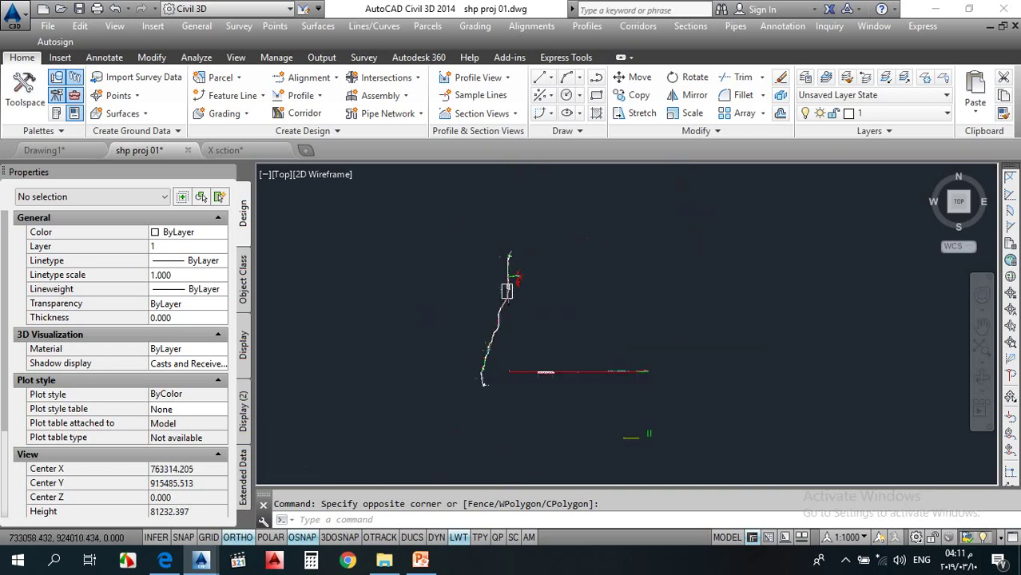
pyautogui.scroll(6, 587, 380)
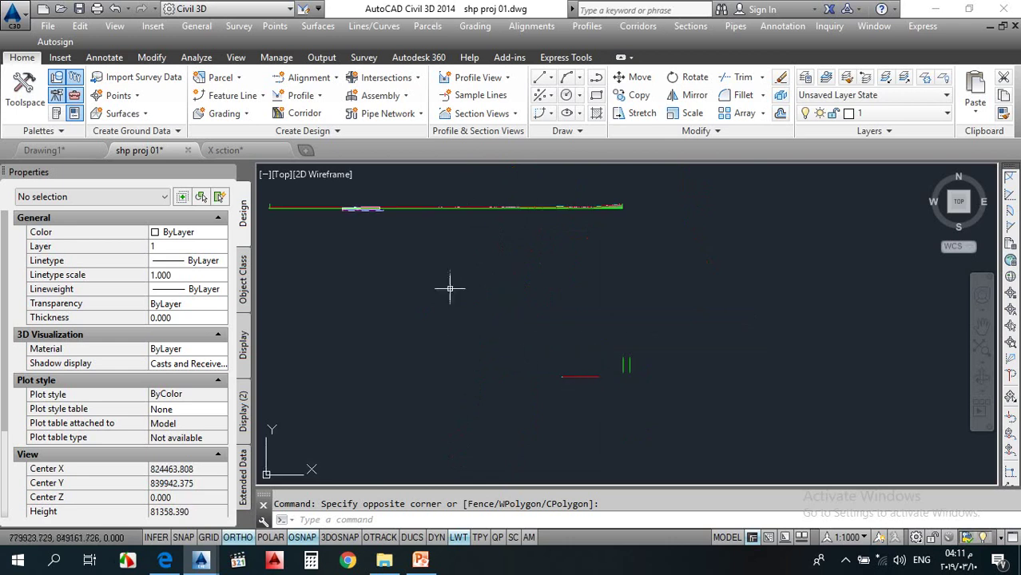
# Step: Return to the lower profile view and recheck the station at which the red NGL profile begins
pyautogui.scroll(18, 368, 231)
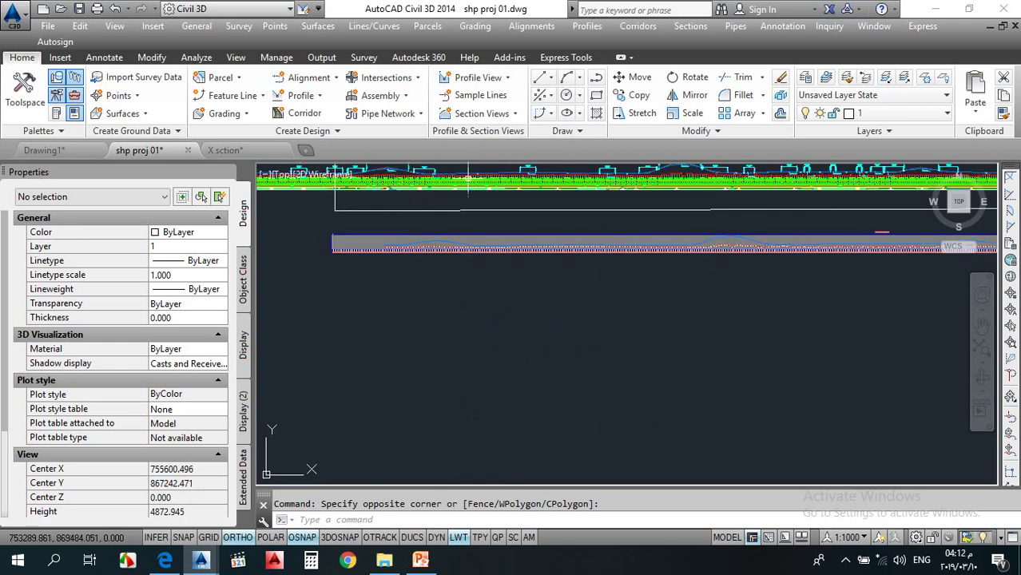
pyautogui.scroll(14, 388, 270)
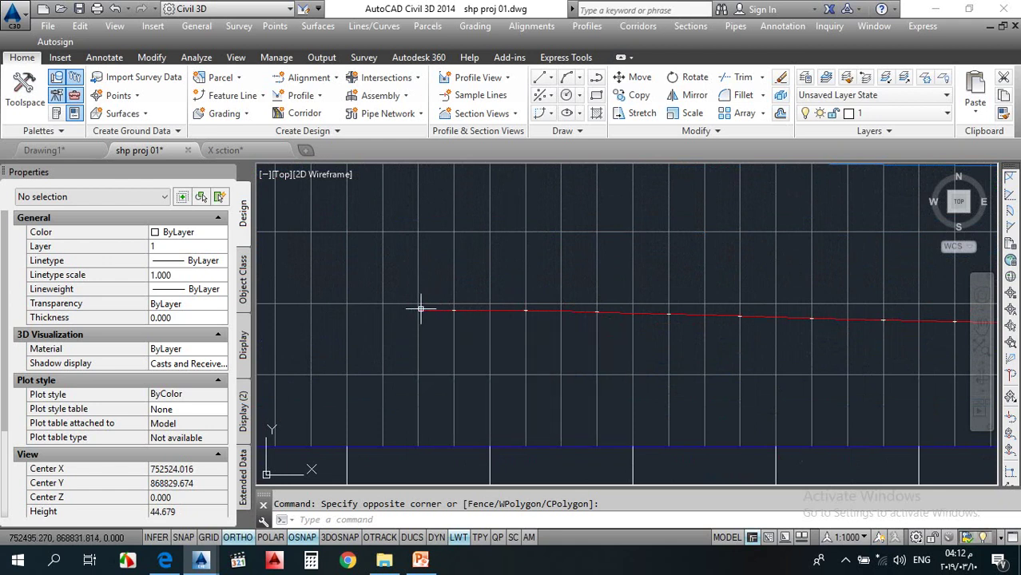
pyautogui.moveTo(421, 309)
pyautogui.scroll(-3, 472, 314)
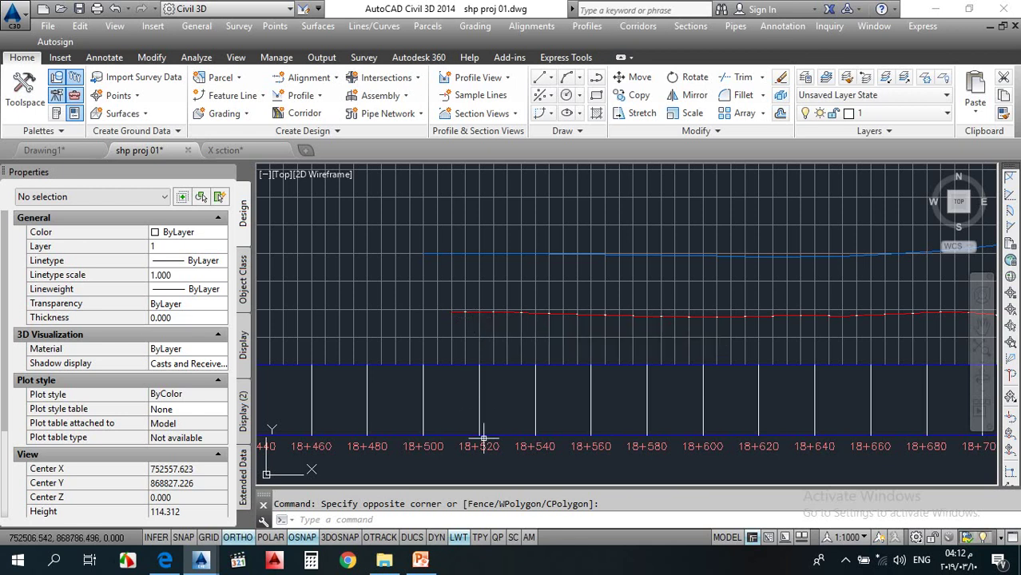
# Step: Switch to PowerPoint and review the Course Contents slide, highlighting the CAD conversion, ground surfaces and road assemblies topics, and clear the selection
pyautogui.click(421, 559)
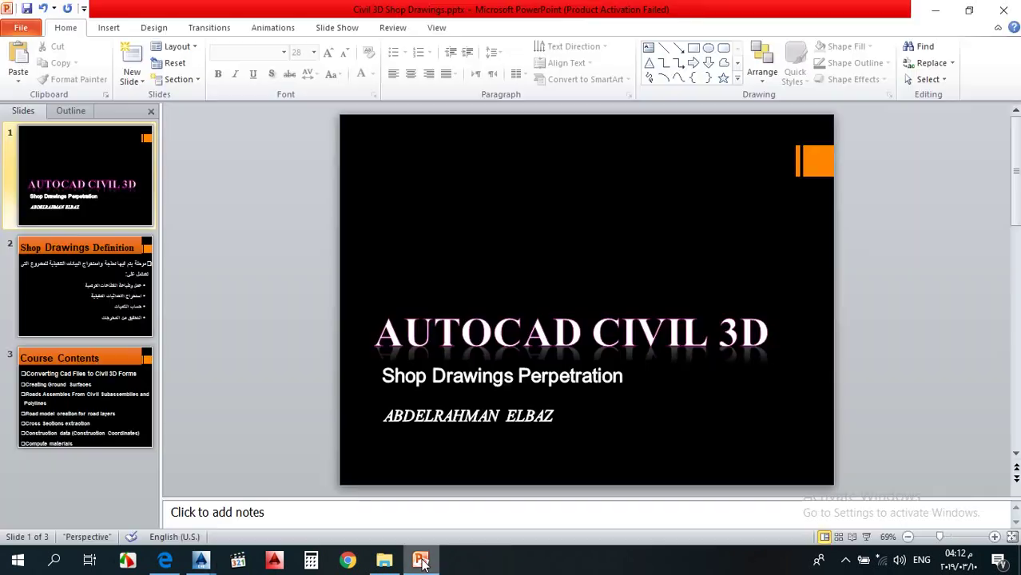
pyautogui.click(85, 410)
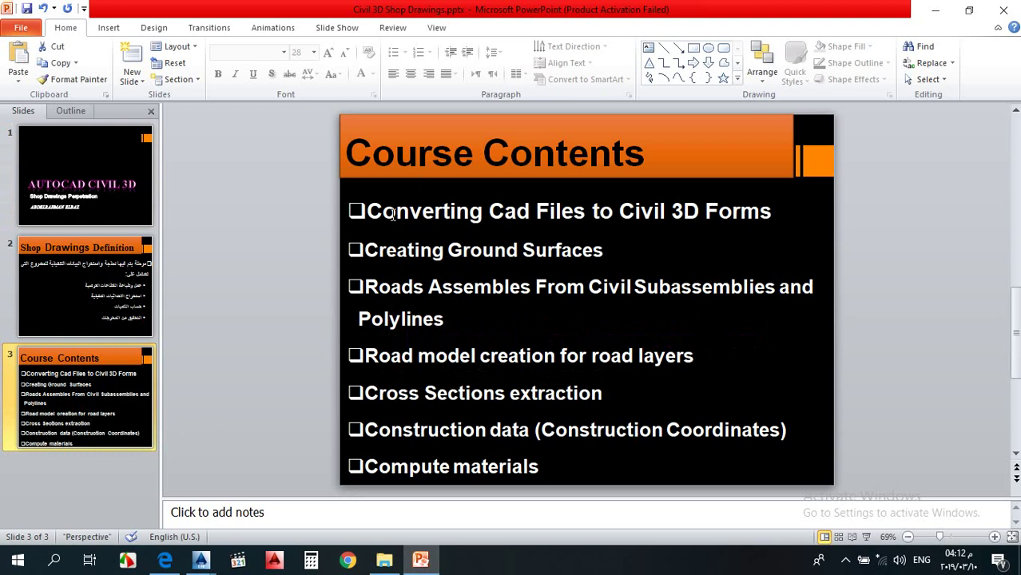
pyautogui.moveTo(381, 212); pyautogui.dragTo(662, 219)
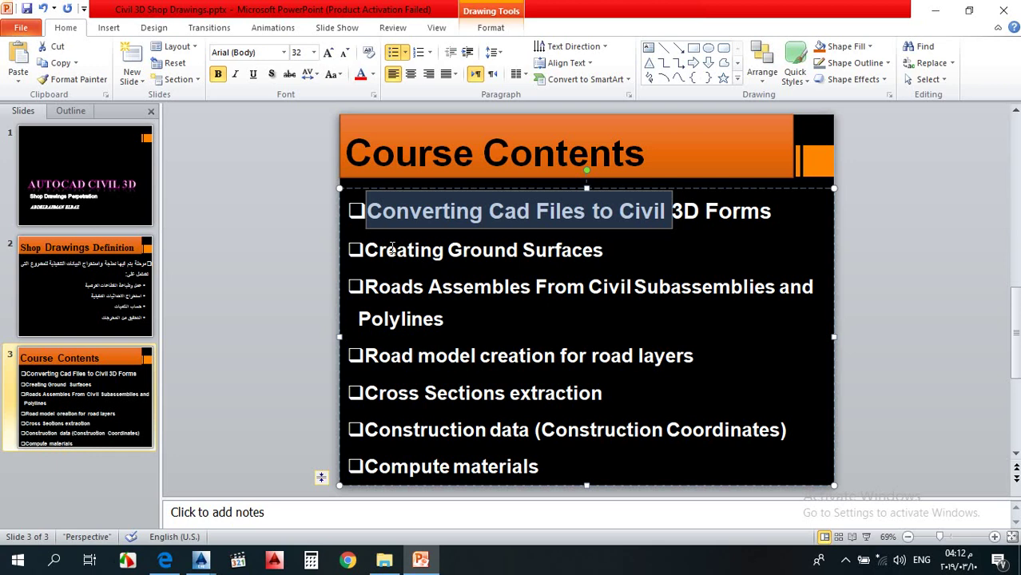
pyautogui.moveTo(388, 249); pyautogui.dragTo(565, 246)
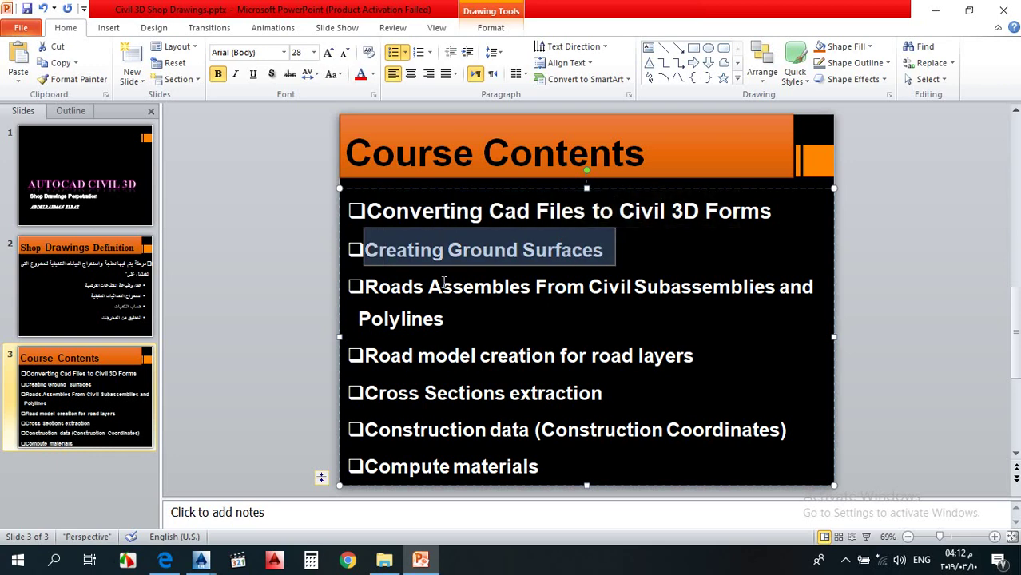
pyautogui.moveTo(366, 285); pyautogui.dragTo(442, 322)
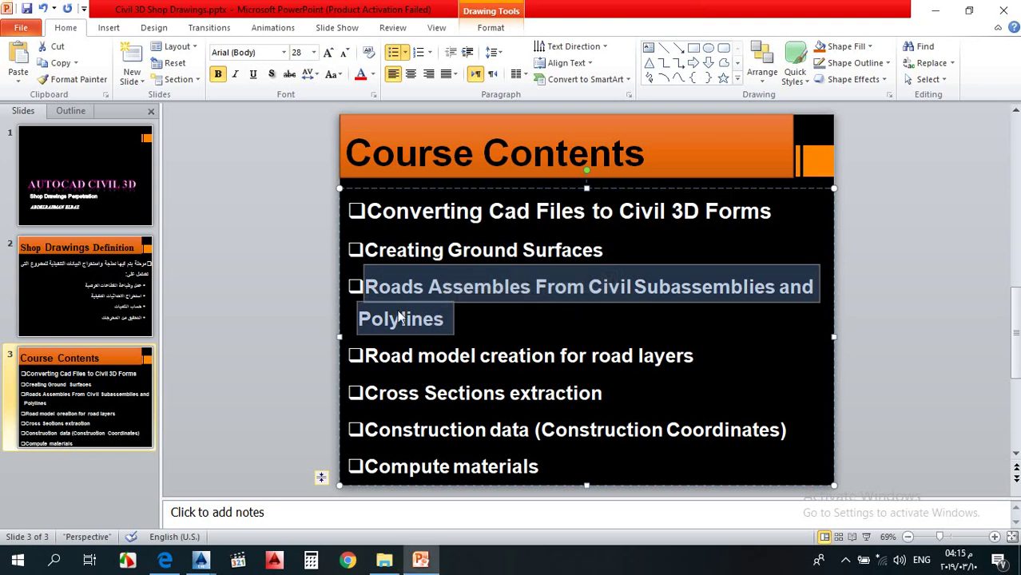
pyautogui.click(258, 382)
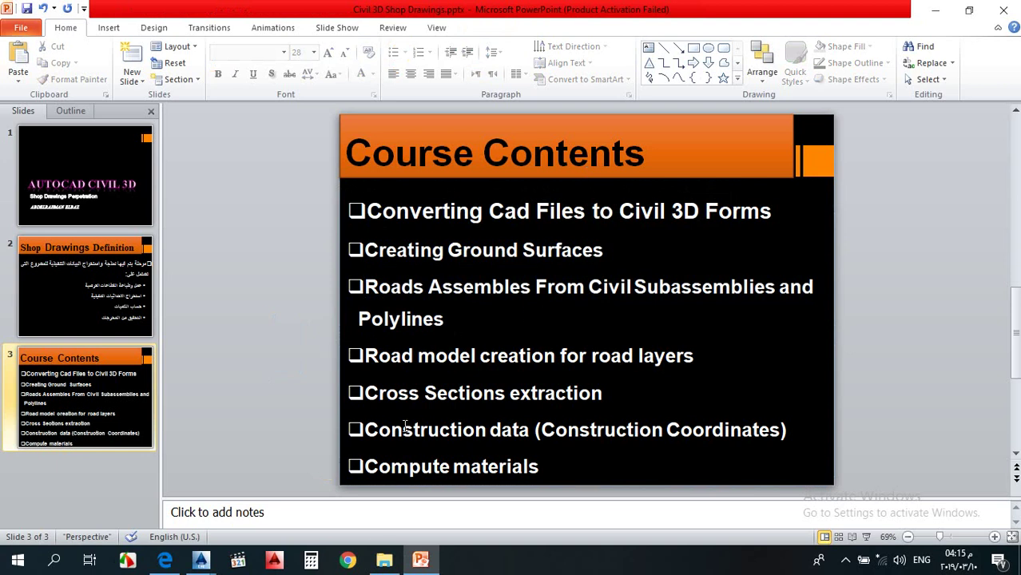
# Step: Switch to the X sction drawing in Civil 3D and examine the central barrier and the dimensioned pavement layers
pyautogui.moveTo(204, 562)
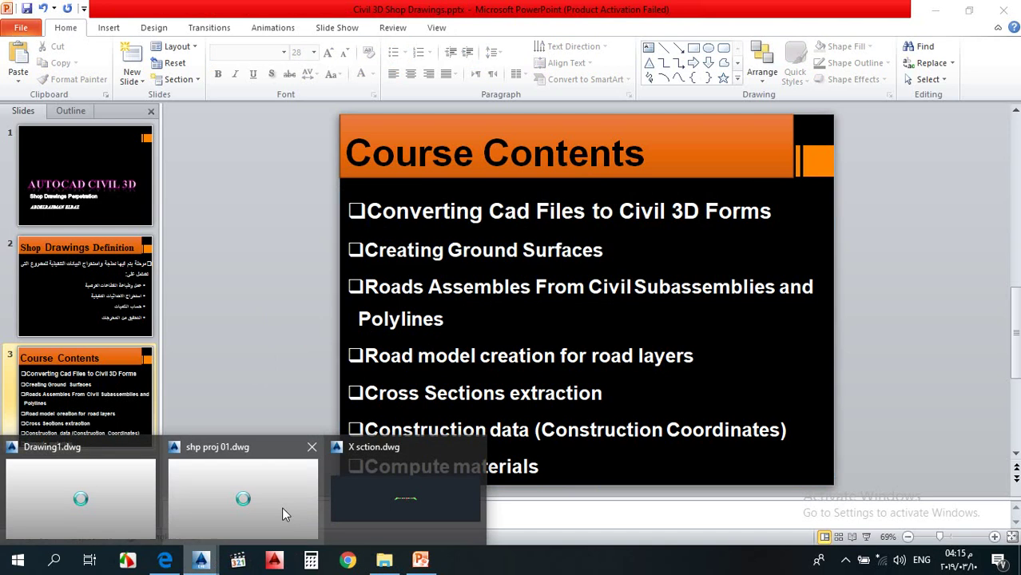
pyautogui.click(372, 507)
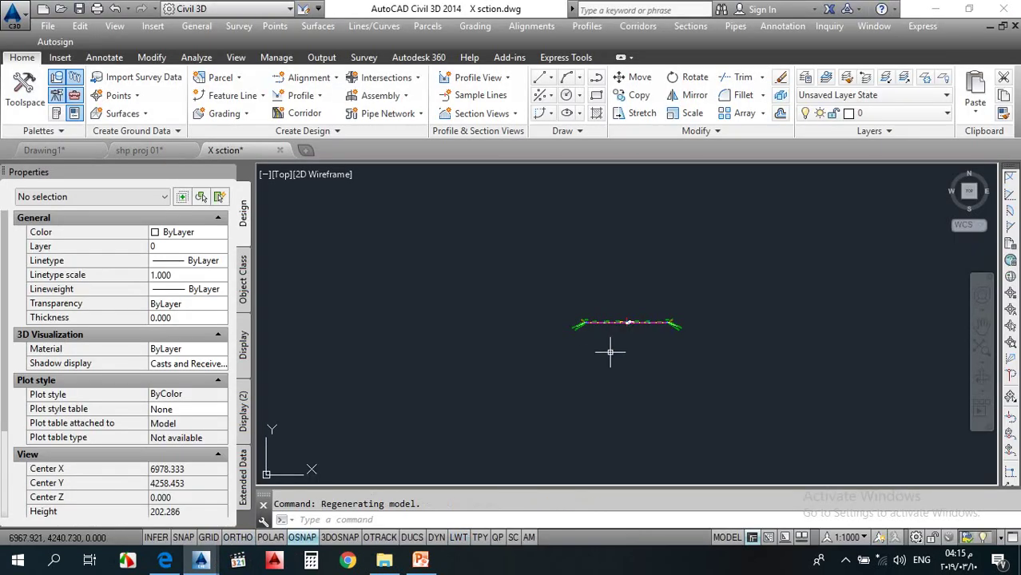
pyautogui.scroll(8, 607, 347)
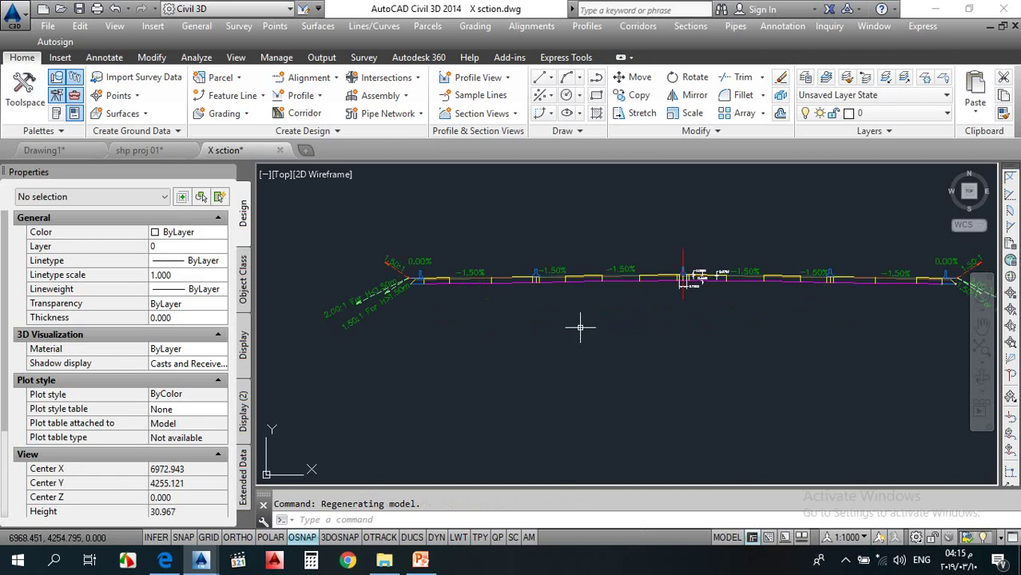
pyautogui.scroll(4, 652, 272)
pyautogui.moveTo(644, 323); pyautogui.dragTo(639, 324, button='middle')
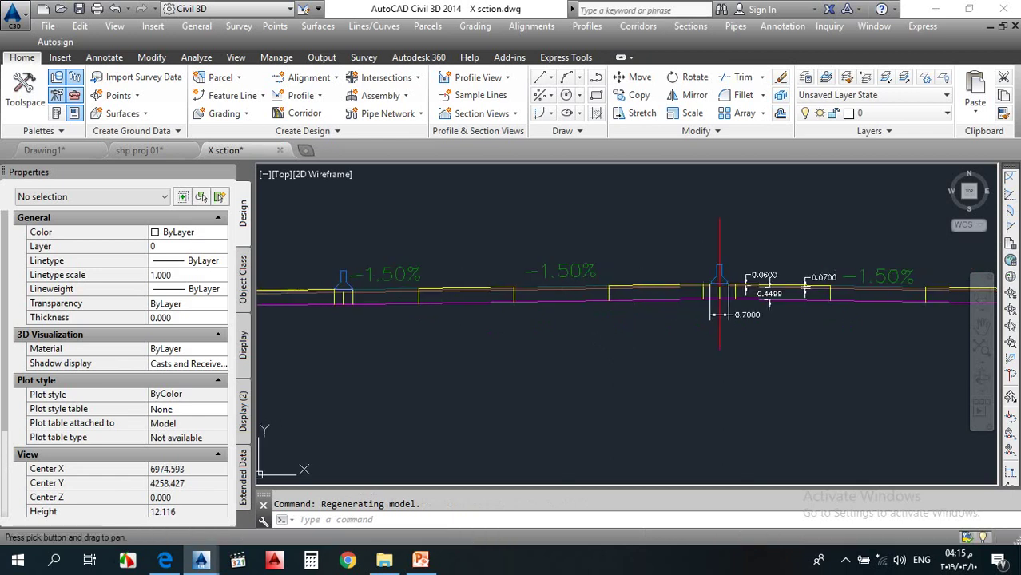
pyautogui.scroll(6, 541, 292)
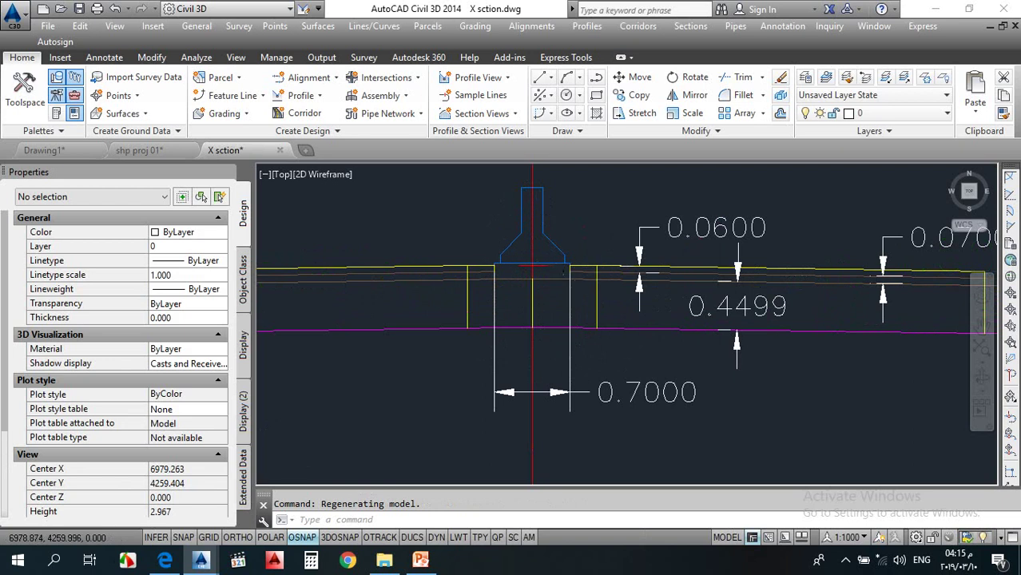
pyautogui.scroll(6, 561, 275)
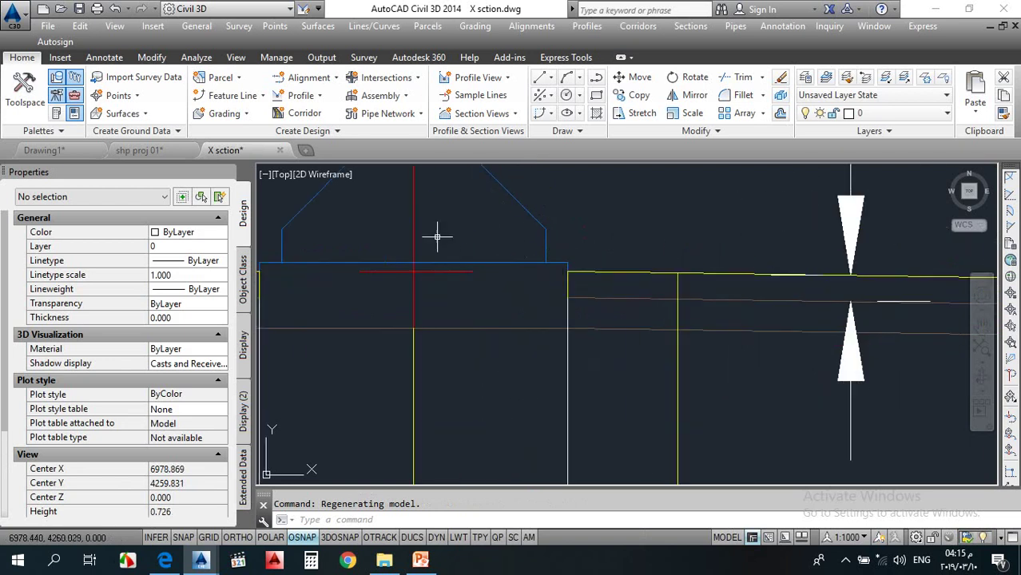
pyautogui.scroll(-2, 395, 248)
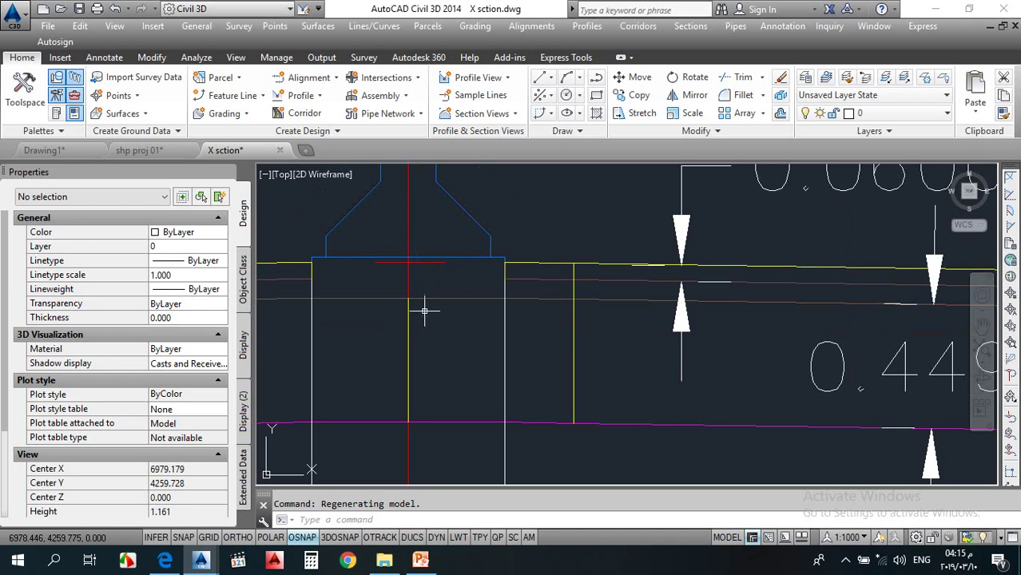
pyautogui.scroll(-2, 406, 290)
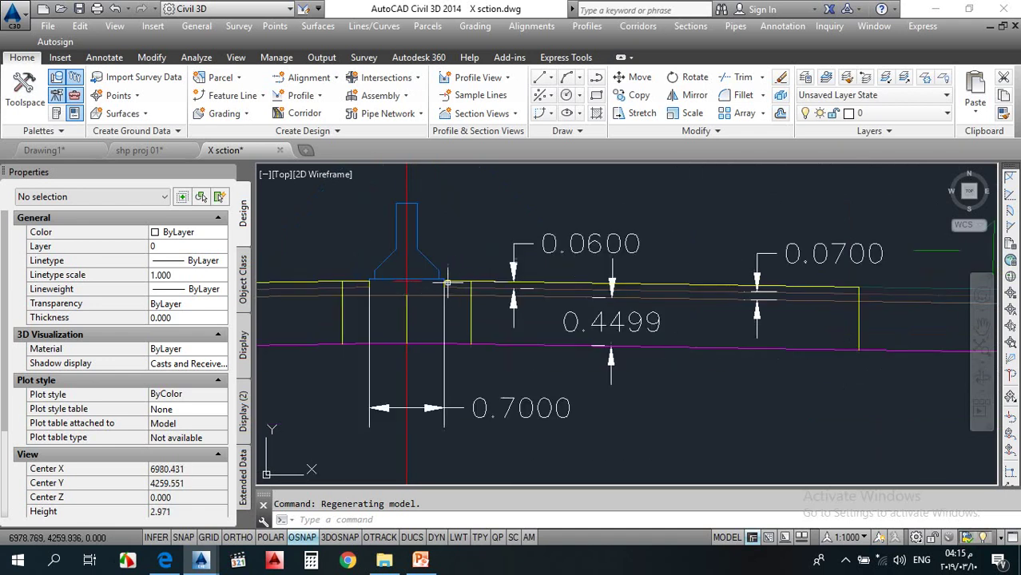
pyautogui.scroll(-1, 381, 279)
pyautogui.scroll(-1, 544, 286)
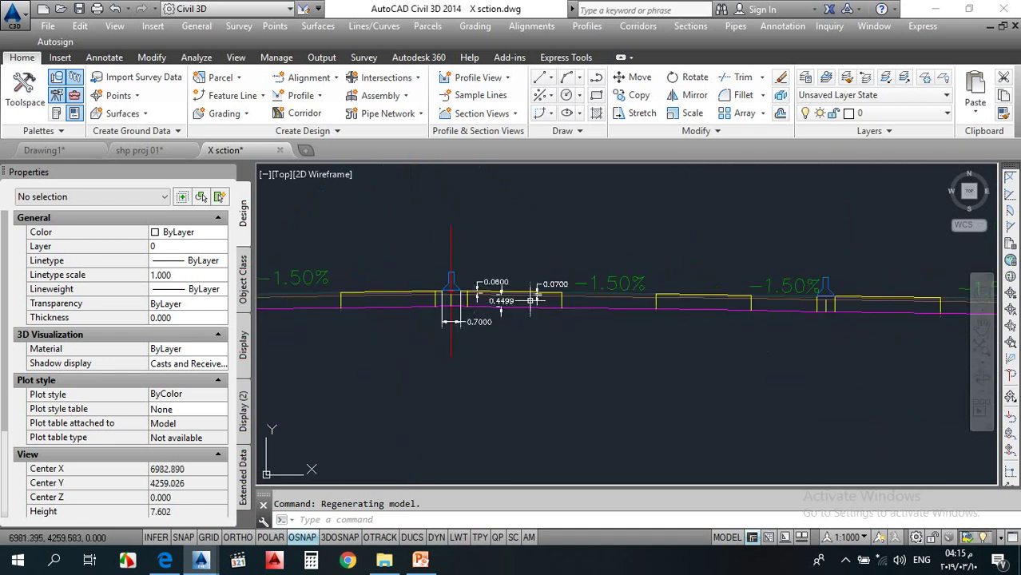
# Step: Examine the typical section from the intermediate barrier out to the edge barrier and the labelled side slopes
pyautogui.scroll(-1, 615, 313)
pyautogui.scroll(2, 739, 294)
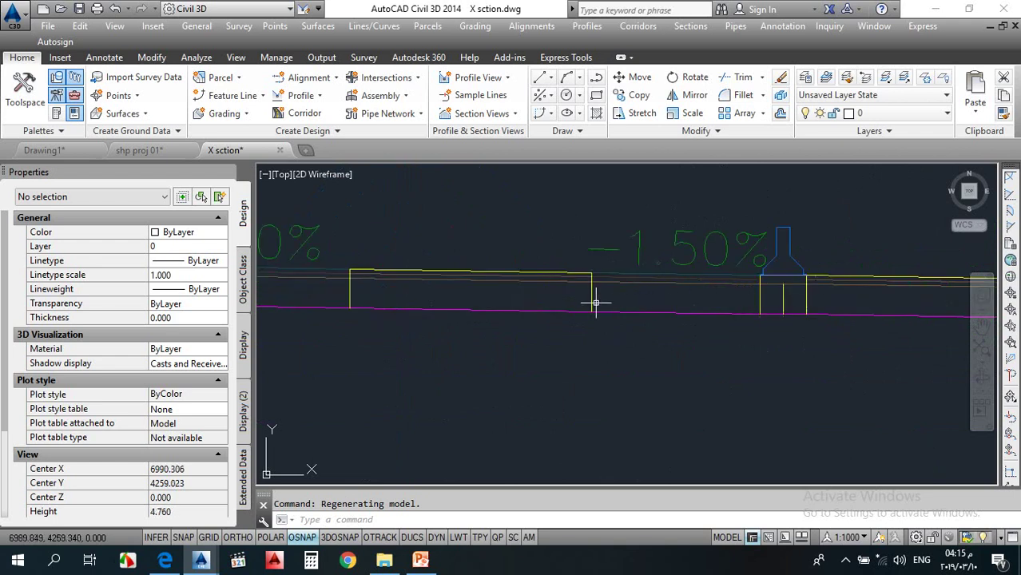
pyautogui.scroll(-1, 484, 273)
pyautogui.scroll(-2, 471, 274)
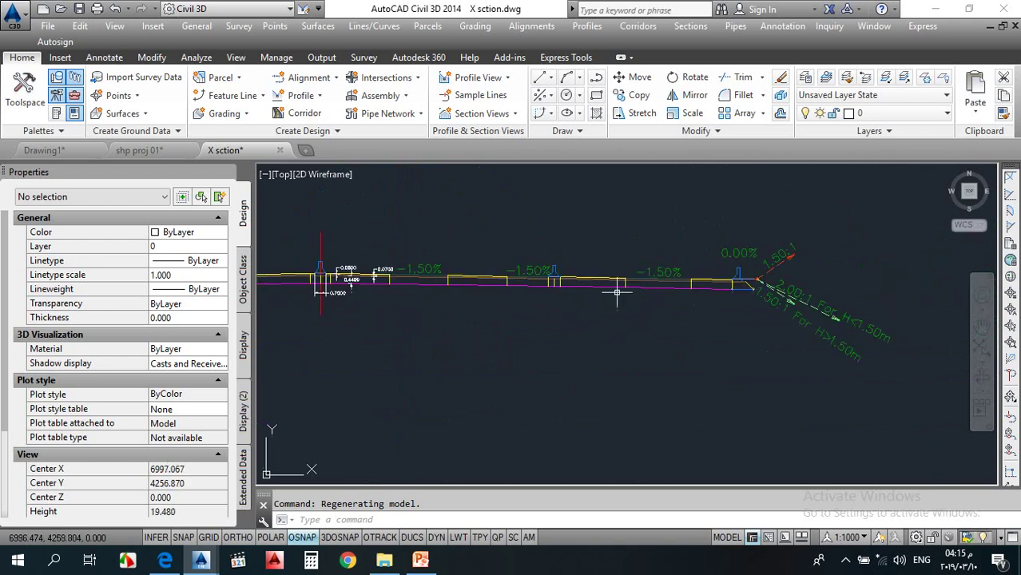
pyautogui.scroll(-1, 607, 289)
pyautogui.scroll(2, 747, 283)
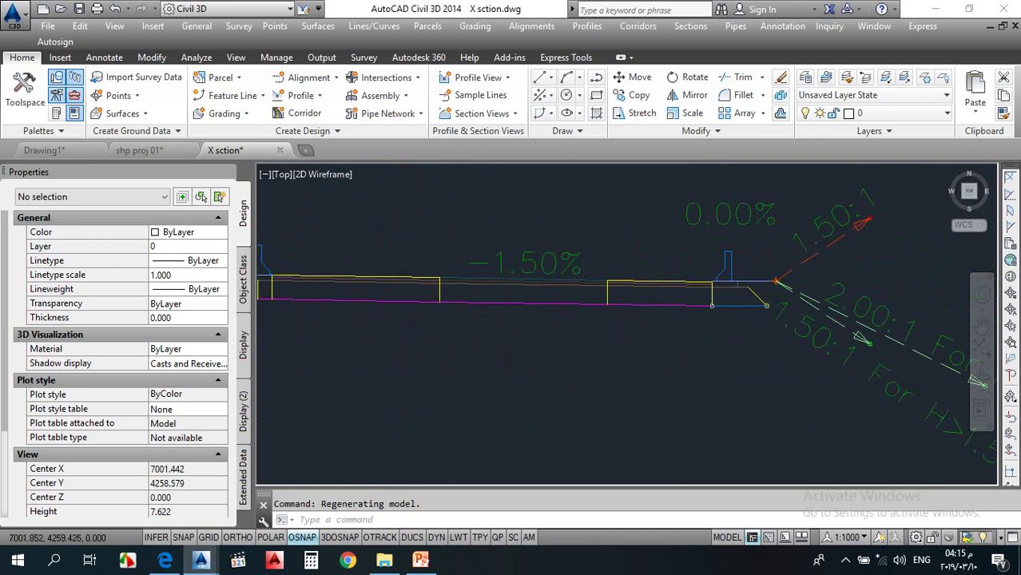
pyautogui.scroll(-1, 739, 329)
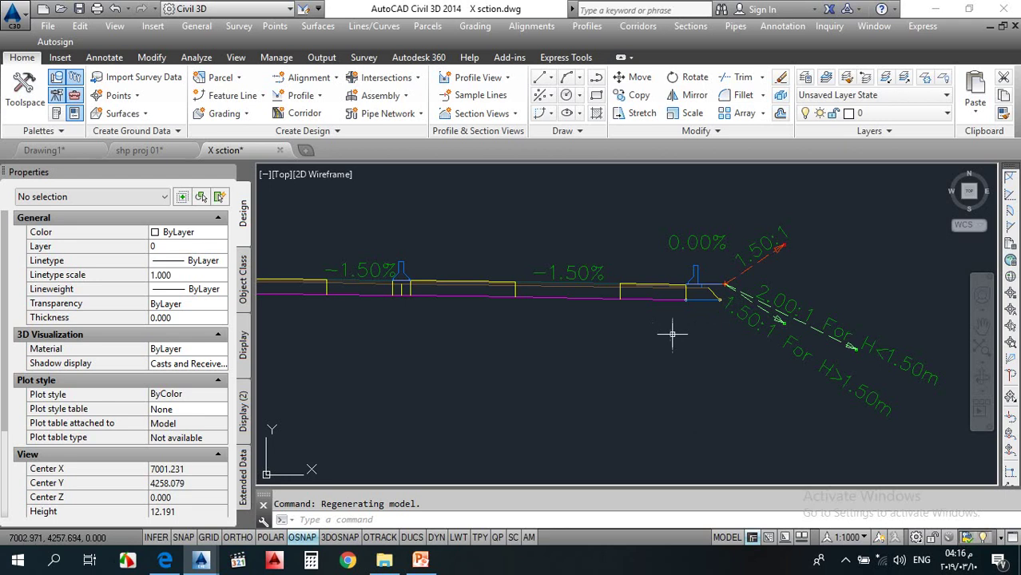
pyautogui.scroll(-1, 670, 334)
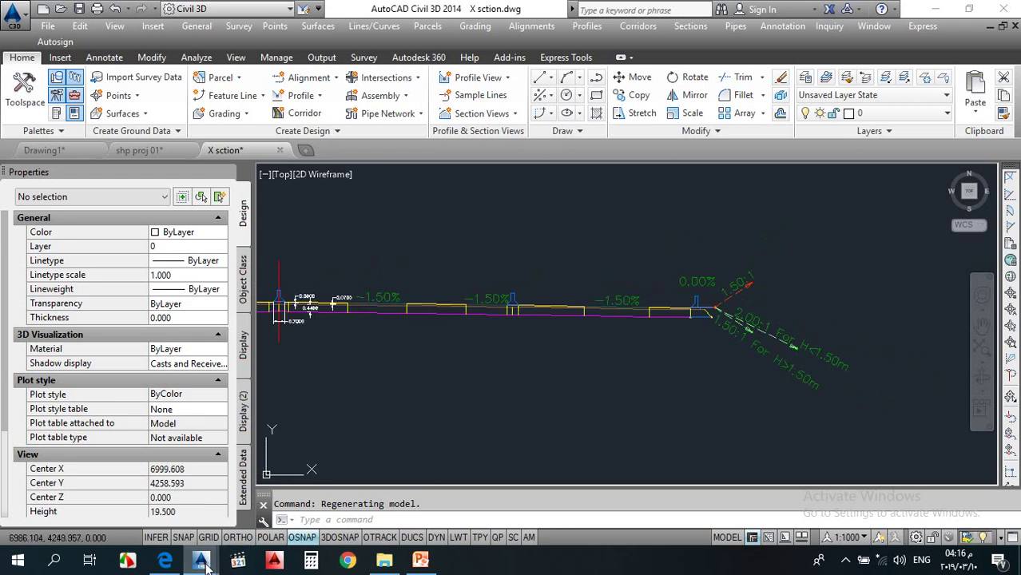
# Step: Switch to the shp proj 01 drawing and examine the station 18+500 label on the road plan
pyautogui.moveTo(205, 564)
pyautogui.click(251, 514)
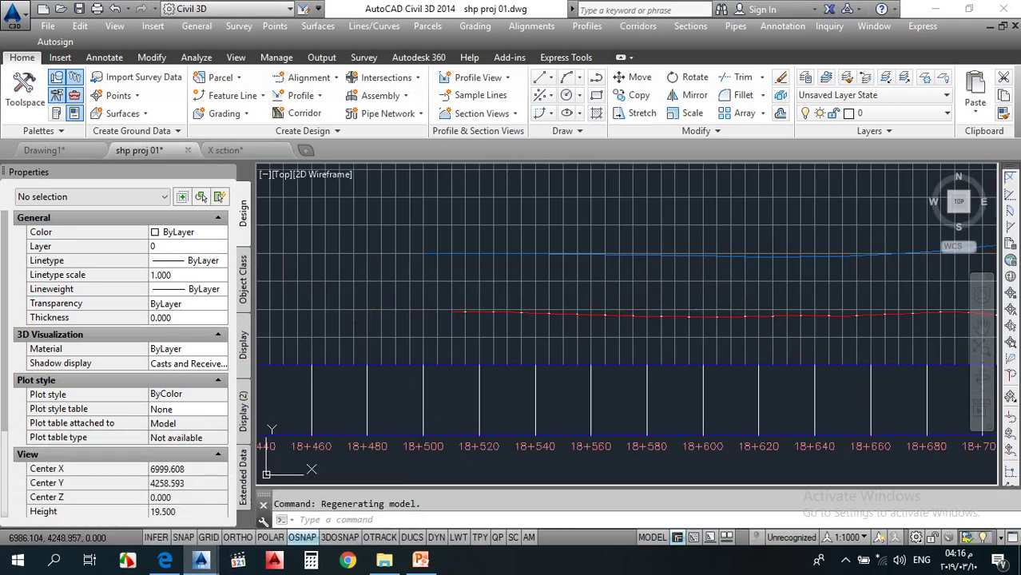
pyautogui.click(611, 331)
pyautogui.scroll(-15, 631, 351)
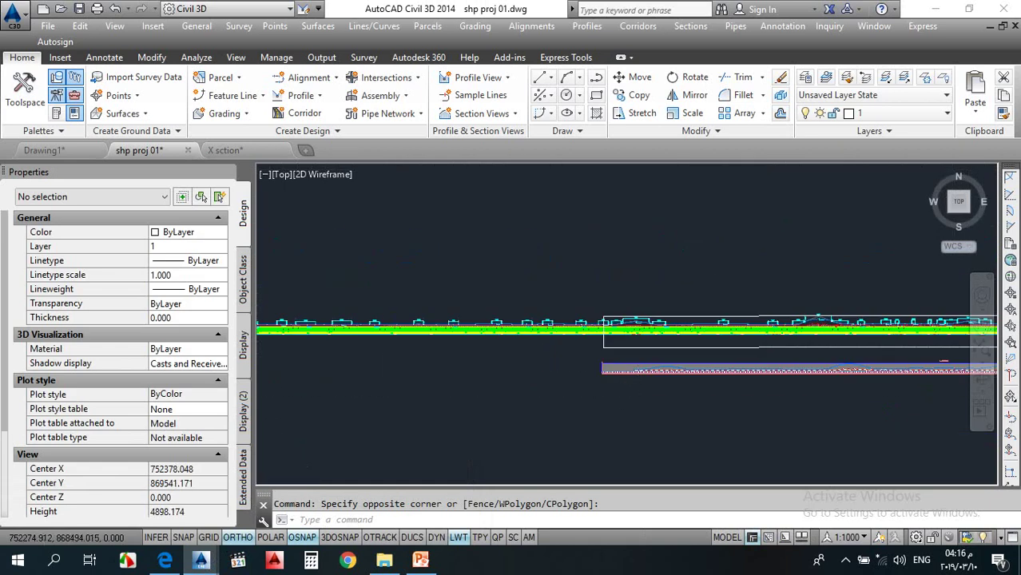
pyautogui.scroll(-10, 559, 360)
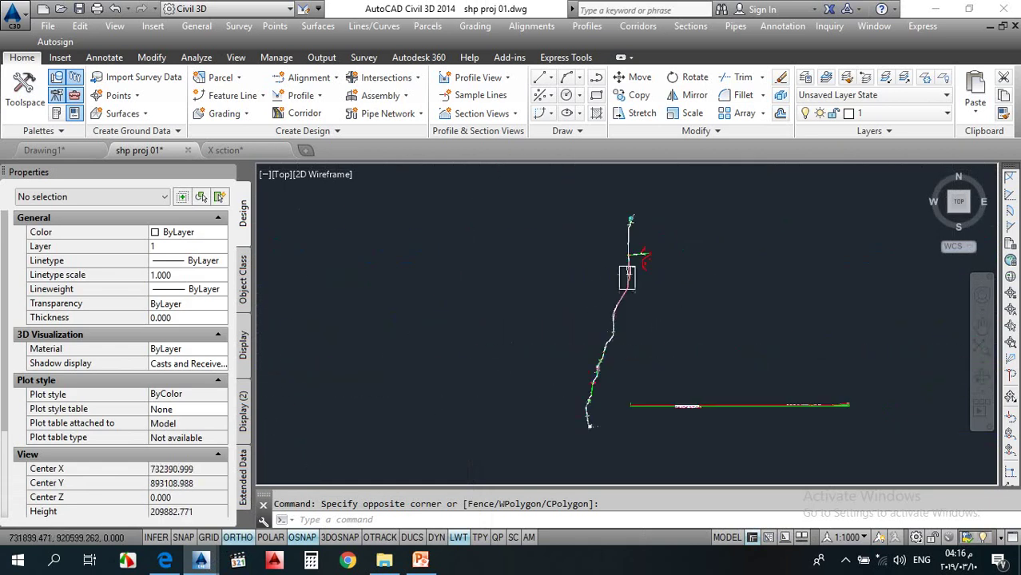
pyautogui.scroll(12, 627, 272)
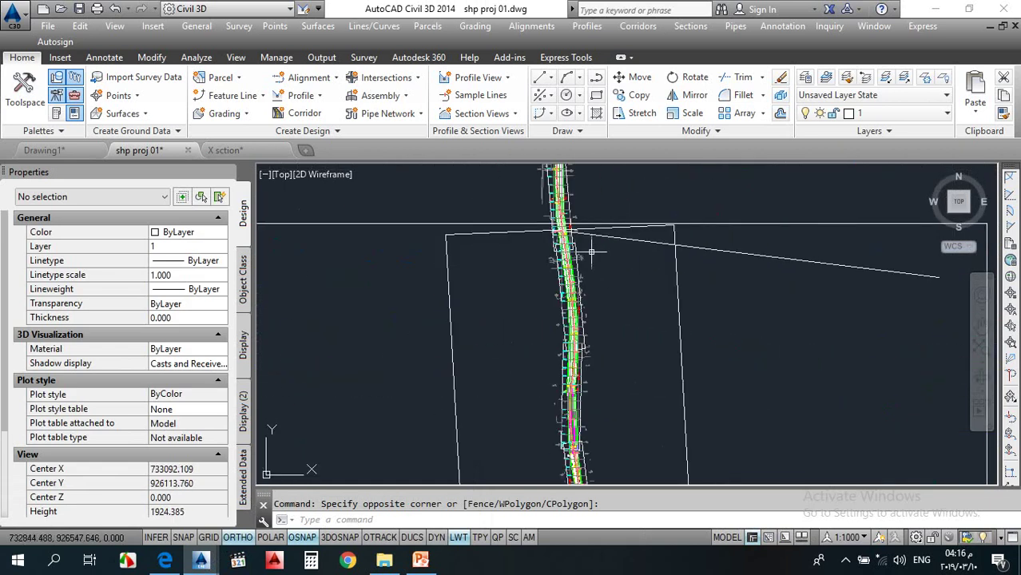
pyautogui.scroll(4, 592, 252)
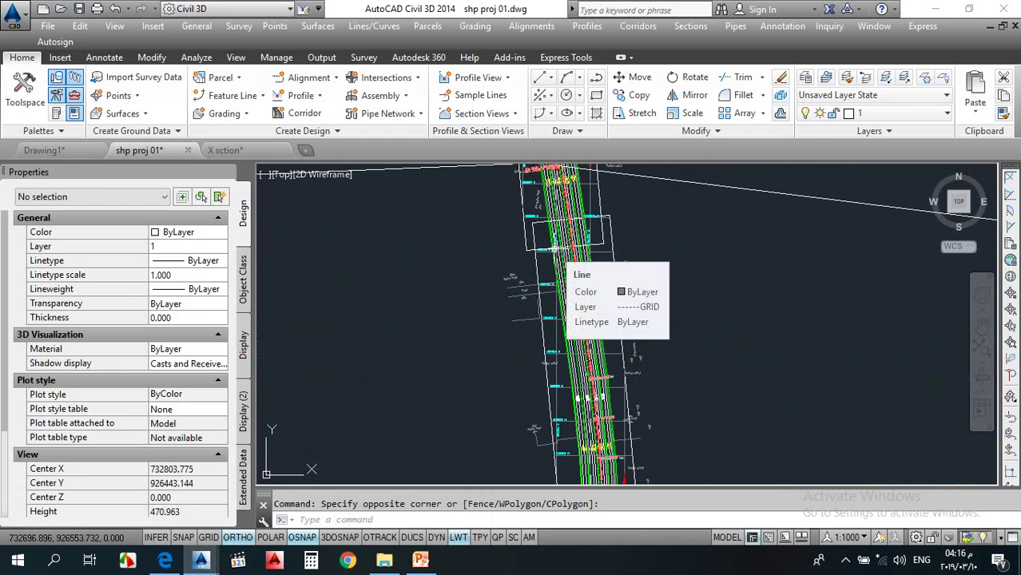
pyautogui.scroll(-1, 553, 244)
pyautogui.scroll(3, 549, 228)
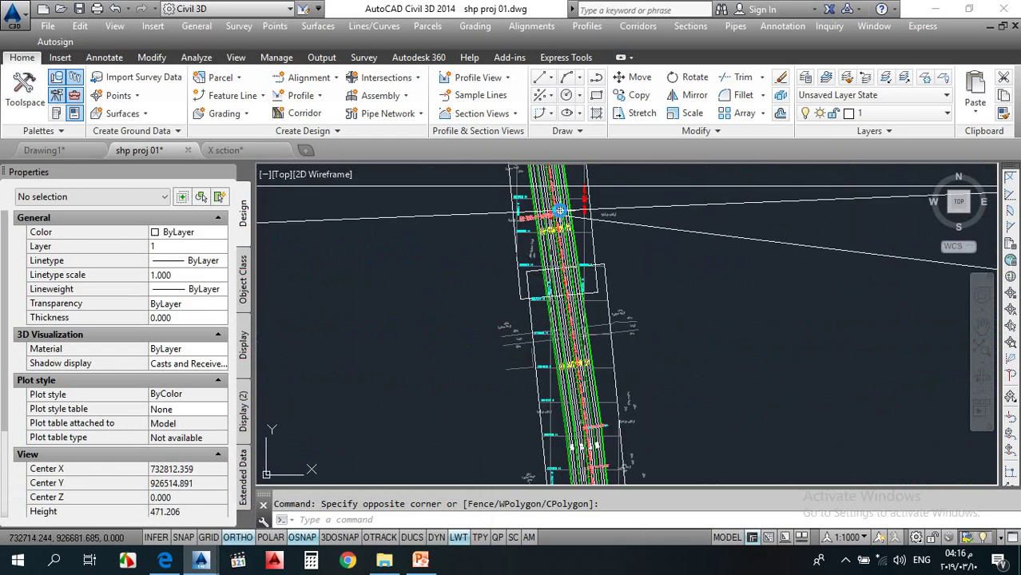
pyautogui.scroll(3, 547, 221)
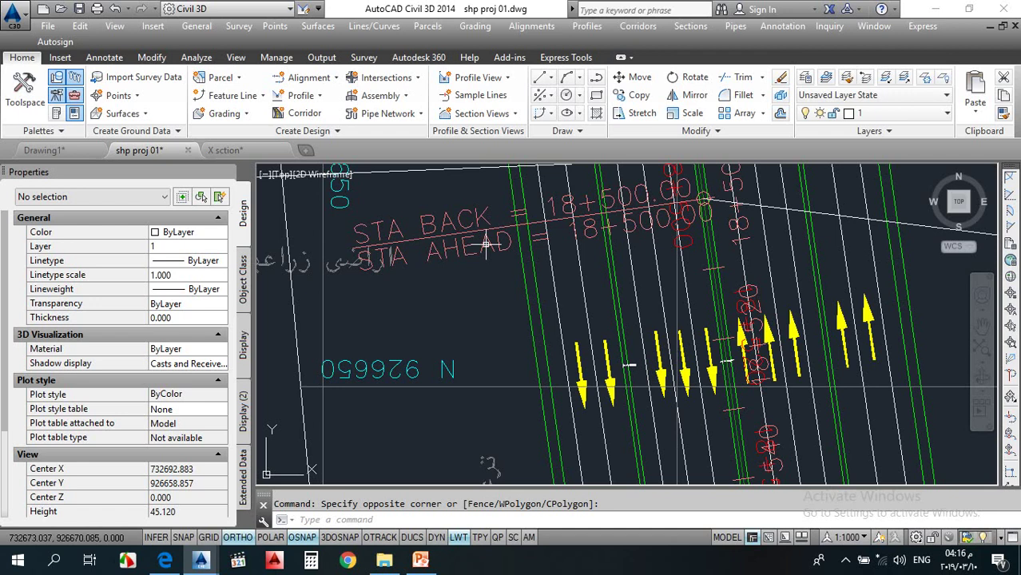
# Step: Follow the road plan from station 18+500 to the PRC point just past 19+840 and regenerate the drawing
pyautogui.scroll(-4, 518, 266)
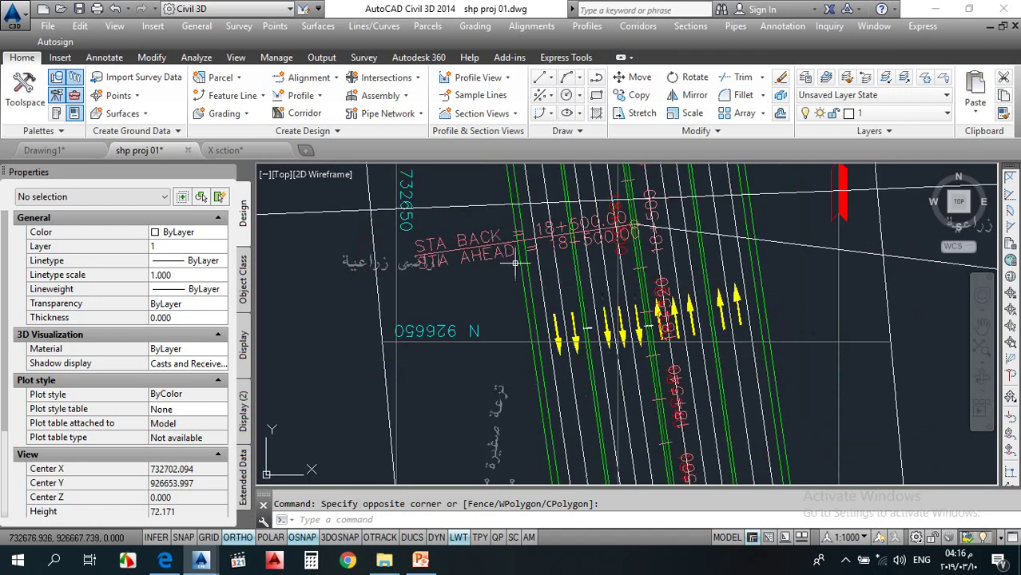
pyautogui.scroll(-15, 523, 292)
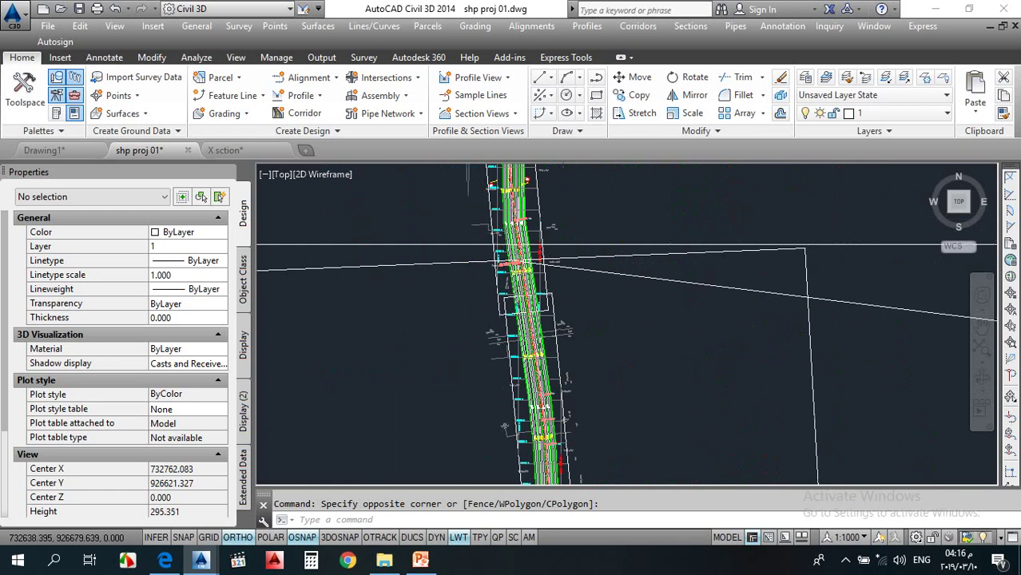
pyautogui.scroll(13, 486, 242)
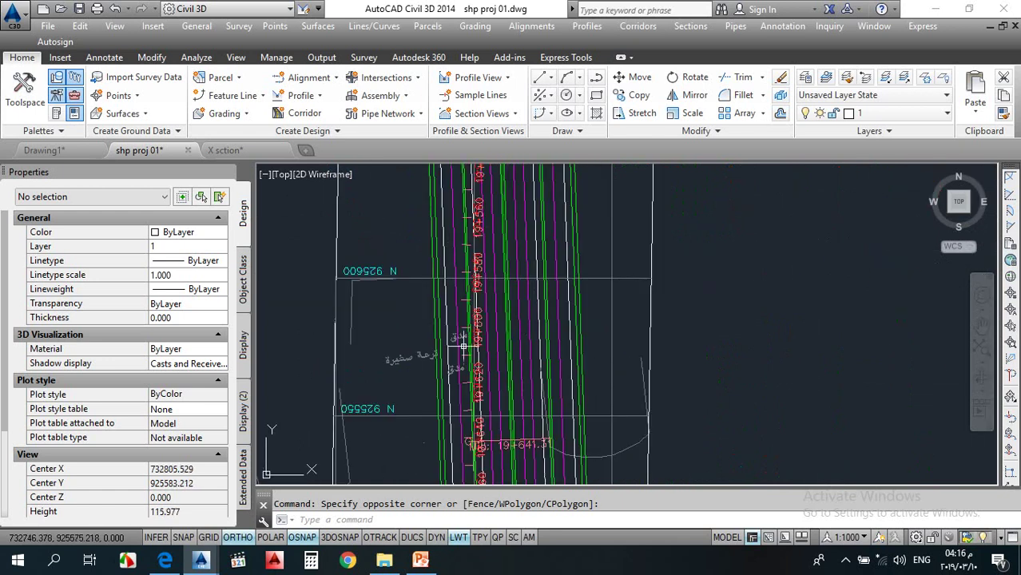
pyautogui.scroll(-8, 485, 283)
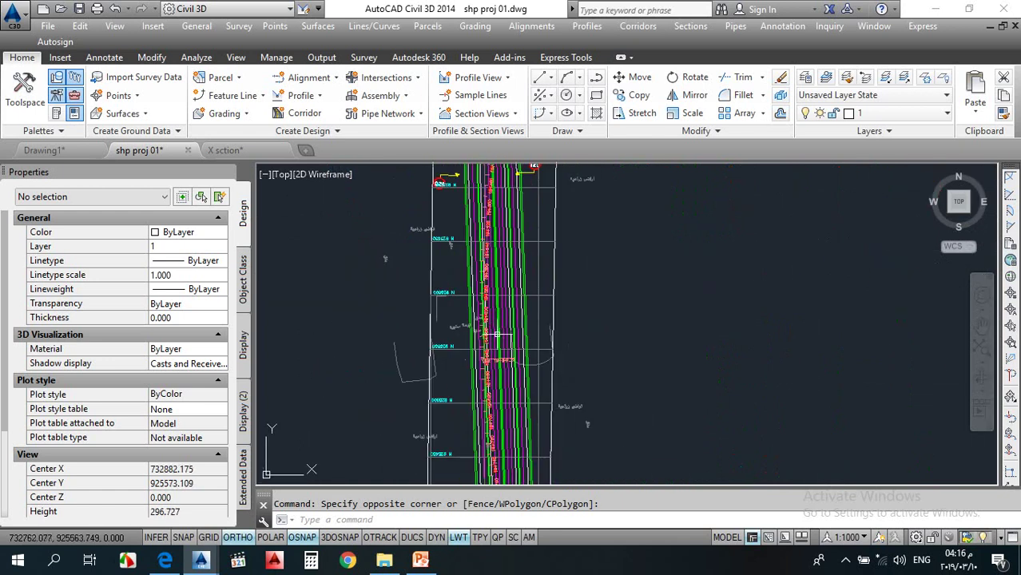
pyautogui.scroll(8, 493, 424)
pyautogui.scroll(4, 493, 424)
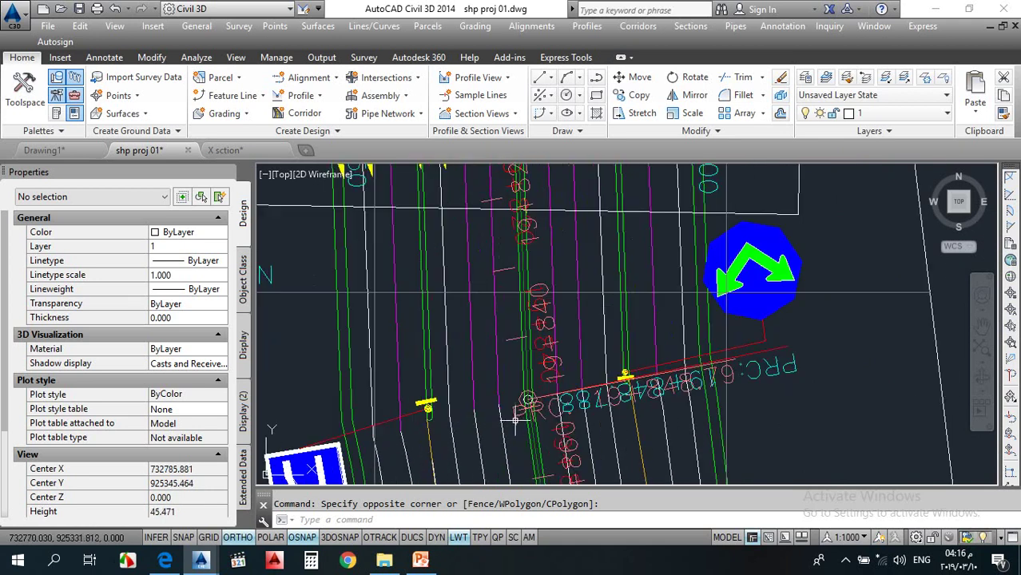
pyautogui.write('RE')
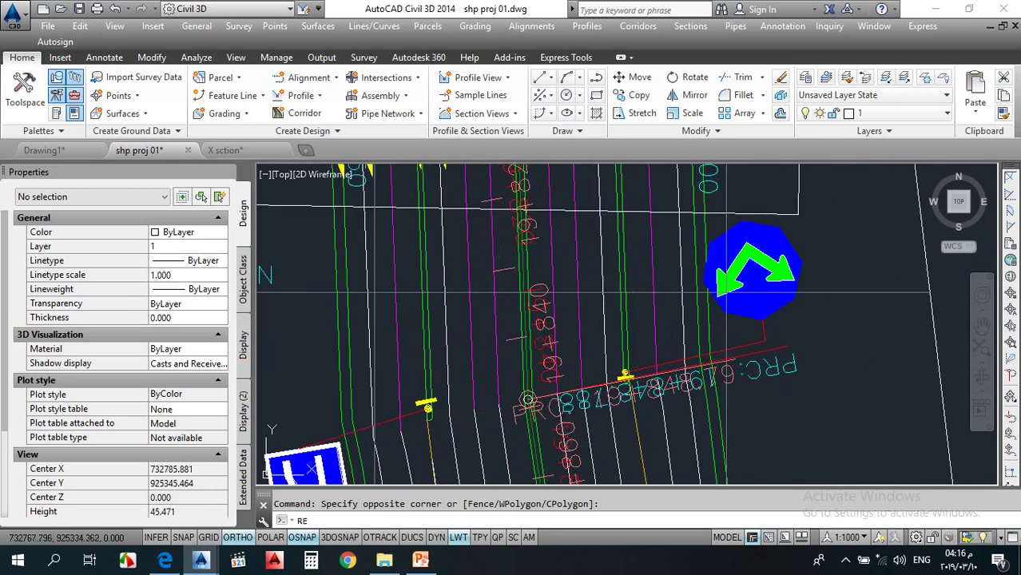
pyautogui.press('Return')
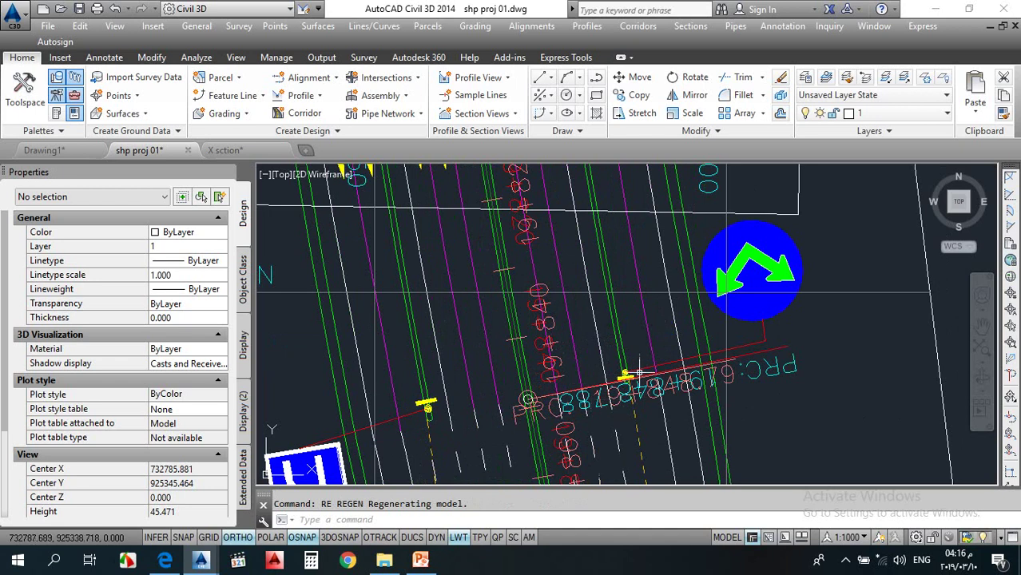
# Step: Examine the change in lane layout at the PRC point and check the alignment station there
pyautogui.scroll(-4, 614, 320)
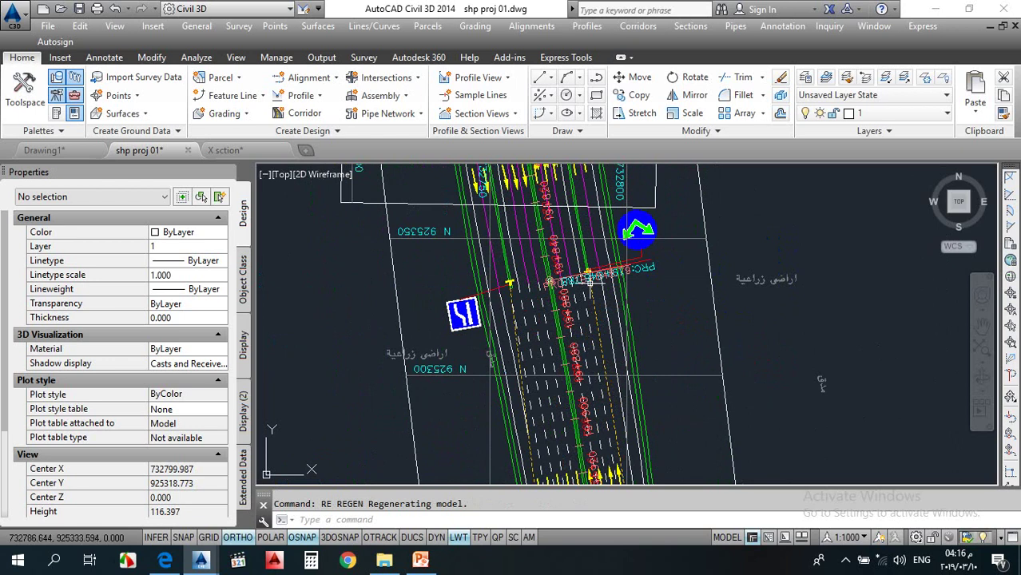
pyautogui.scroll(-2, 587, 274)
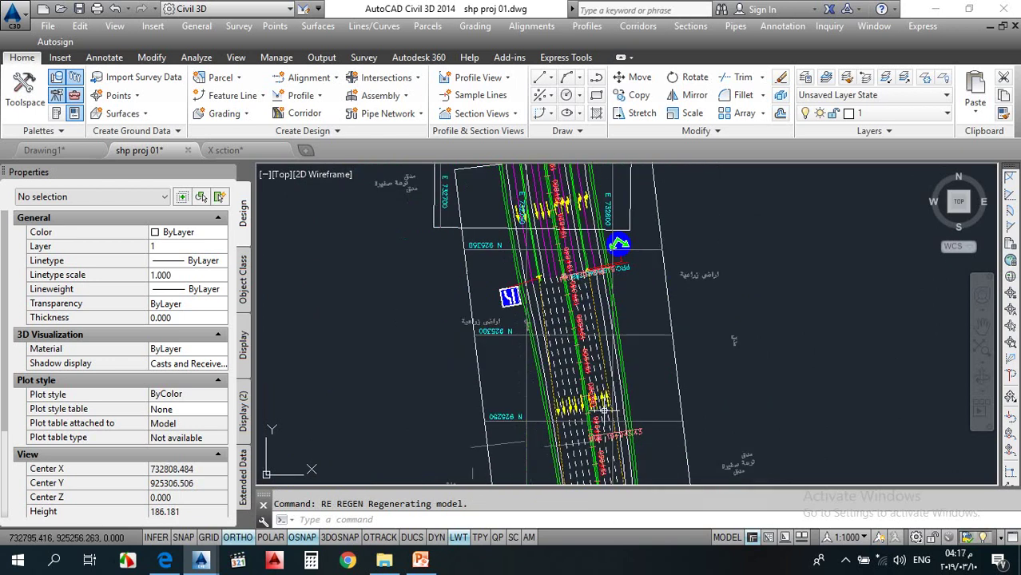
pyautogui.scroll(-2, 612, 302)
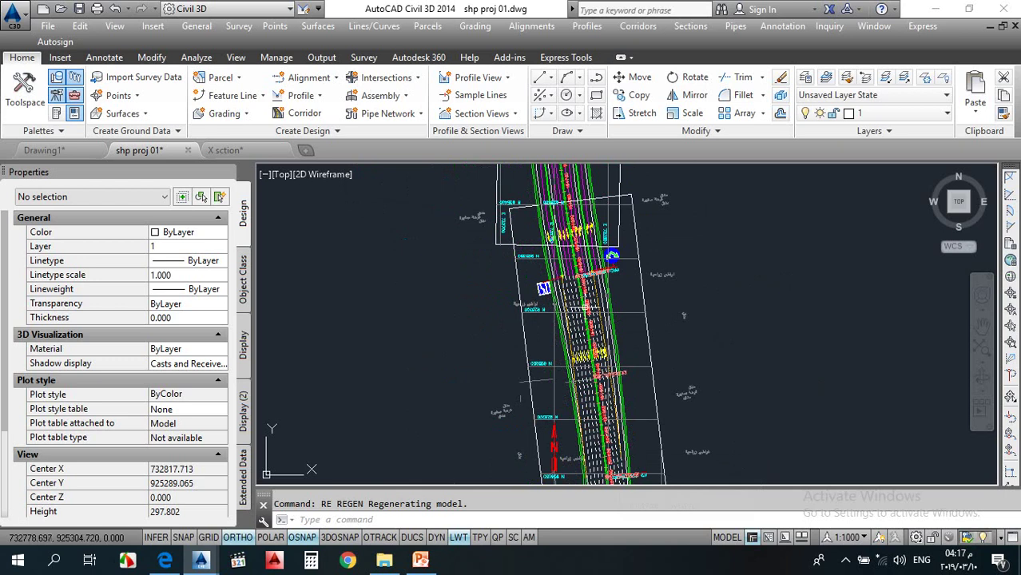
pyautogui.scroll(2, 594, 308)
pyautogui.scroll(4, 587, 267)
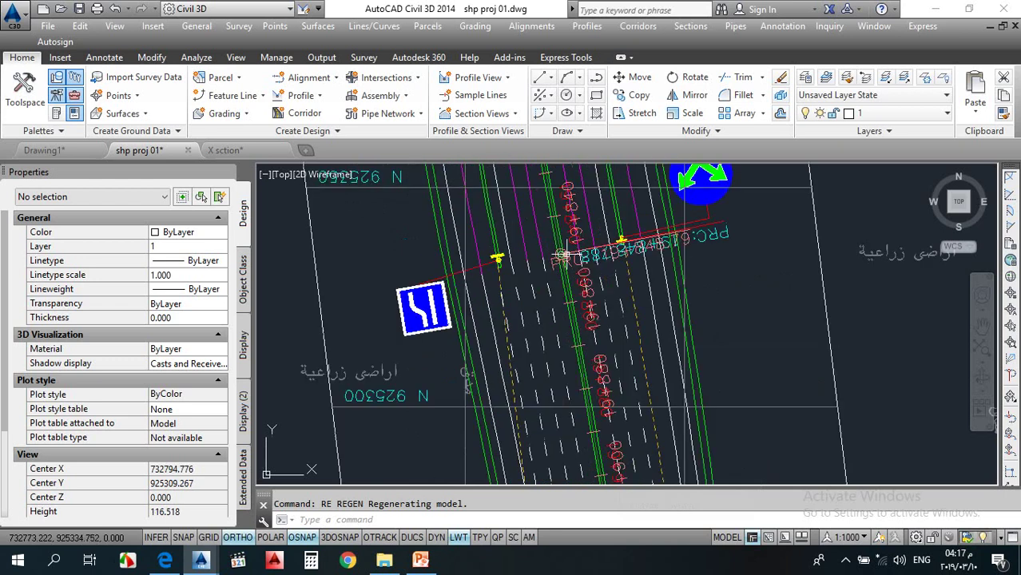
pyautogui.scroll(2, 561, 257)
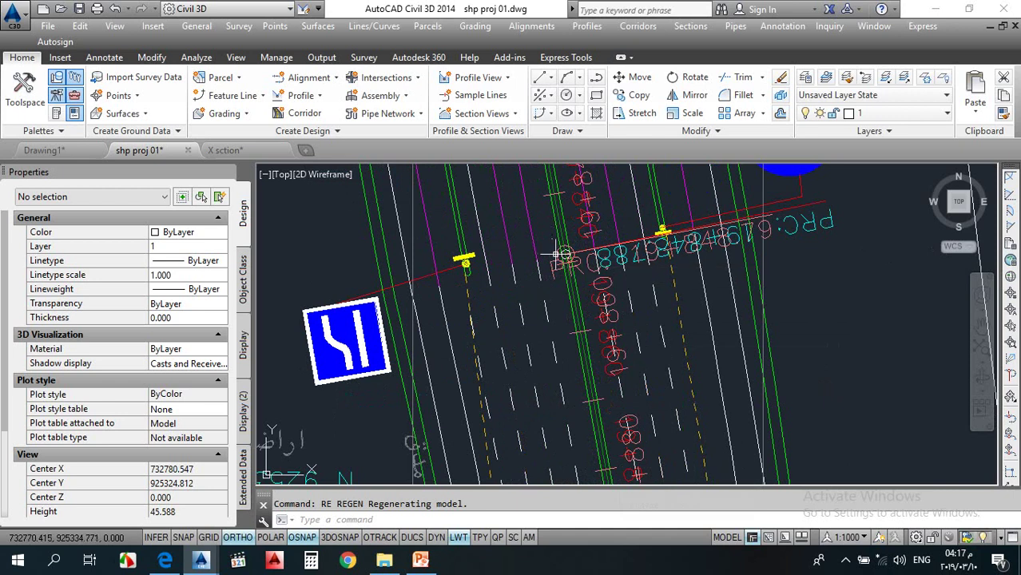
pyautogui.scroll(2, 652, 254)
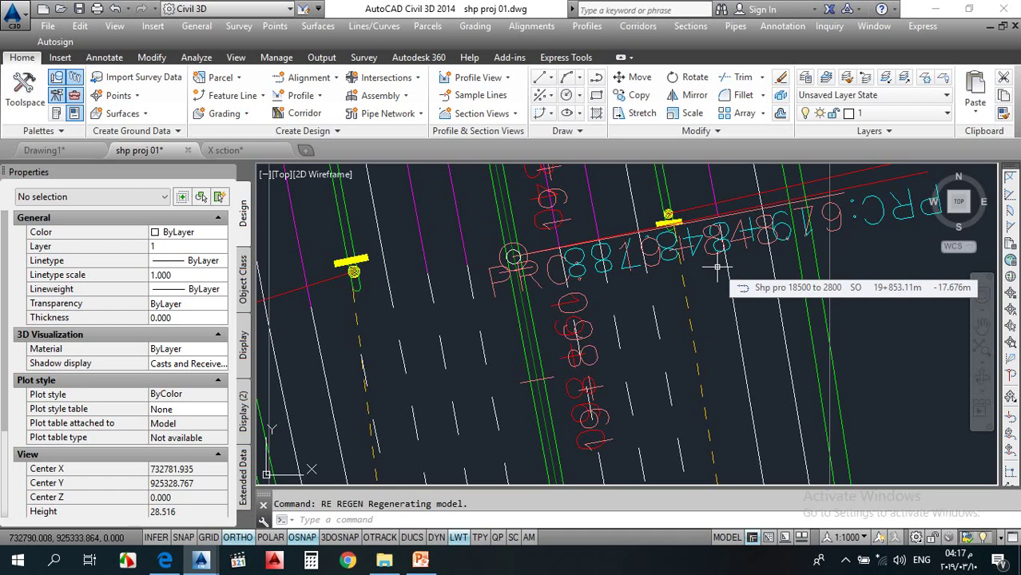
# Step: Examine the dashed-lane stretch from the PRC point through the lane arrows near station 19+920 towards 20+000
pyautogui.scroll(-8, 515, 211)
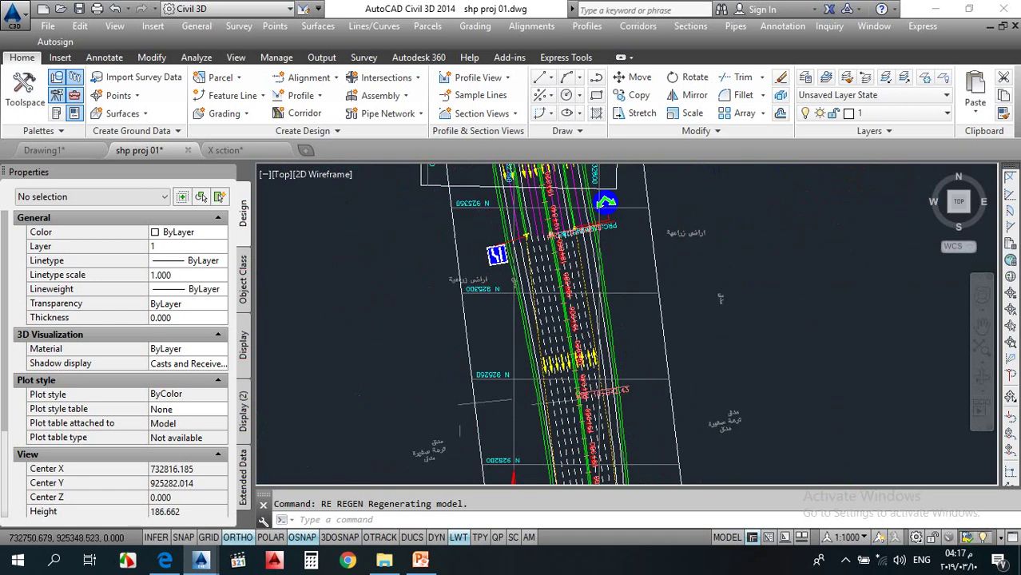
pyautogui.scroll(-2, 534, 228)
pyautogui.scroll(4, 534, 227)
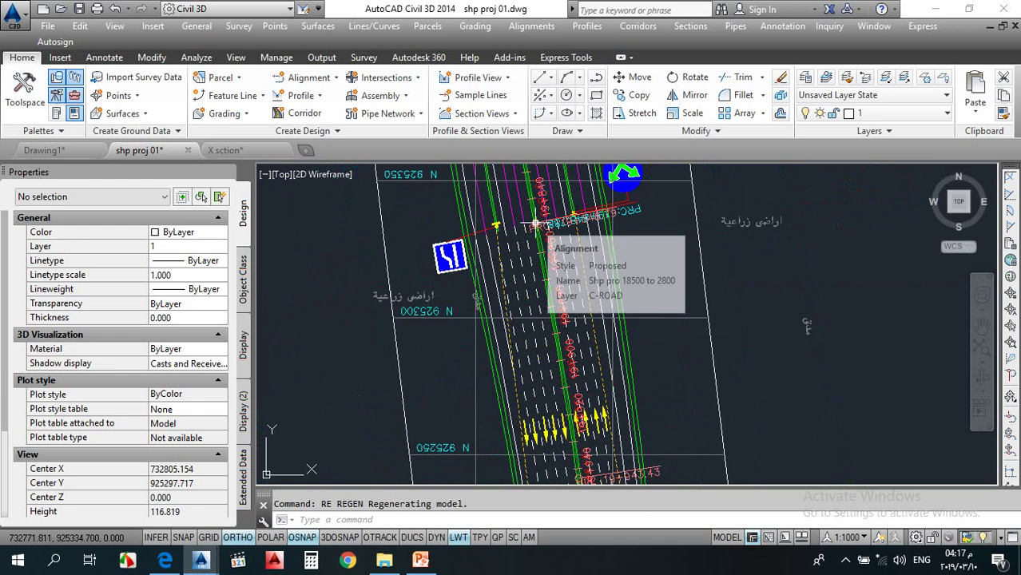
pyautogui.scroll(-2, 540, 226)
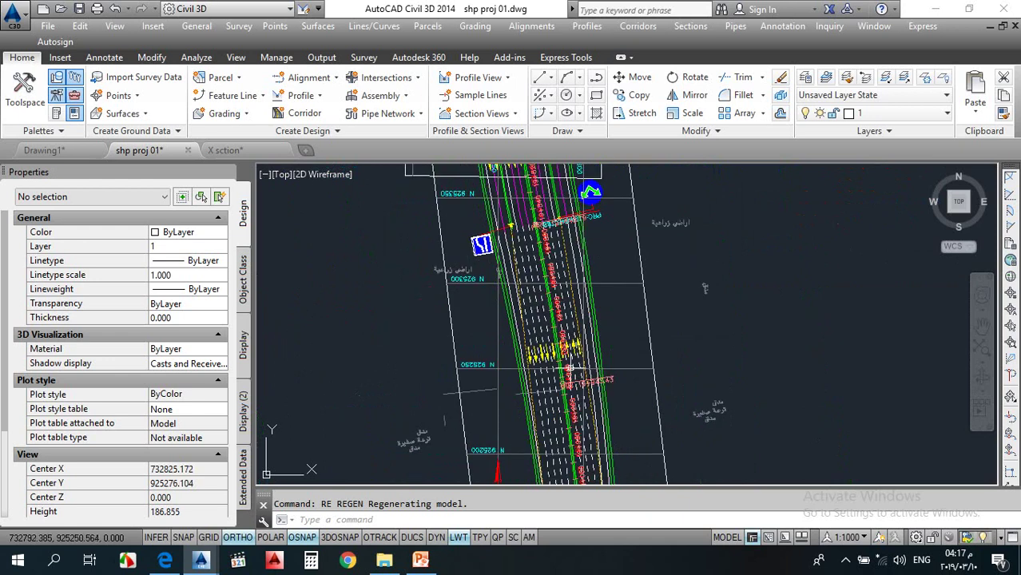
pyautogui.scroll(2, 572, 364)
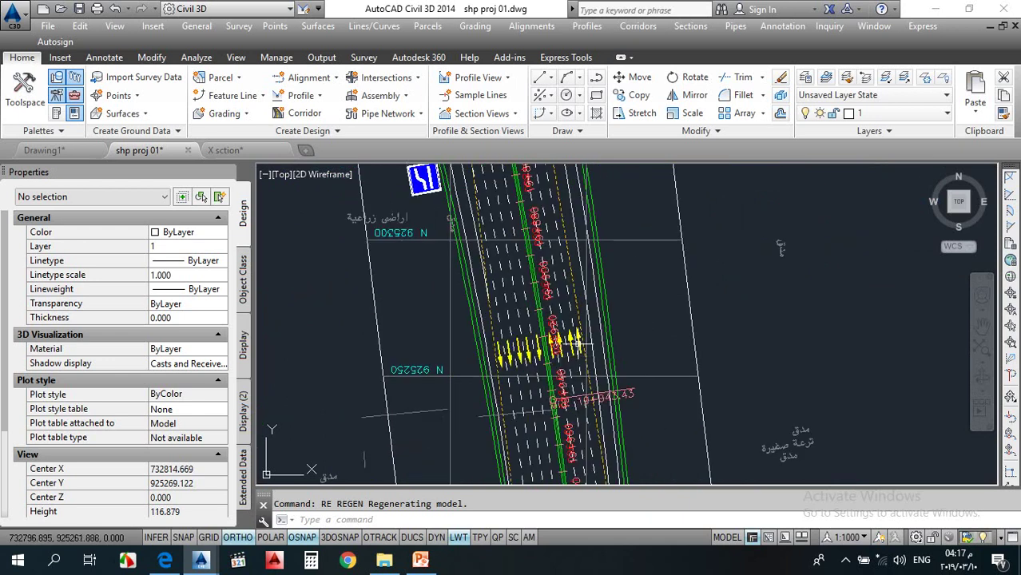
pyautogui.scroll(2, 577, 352)
pyautogui.scroll(-4, 583, 366)
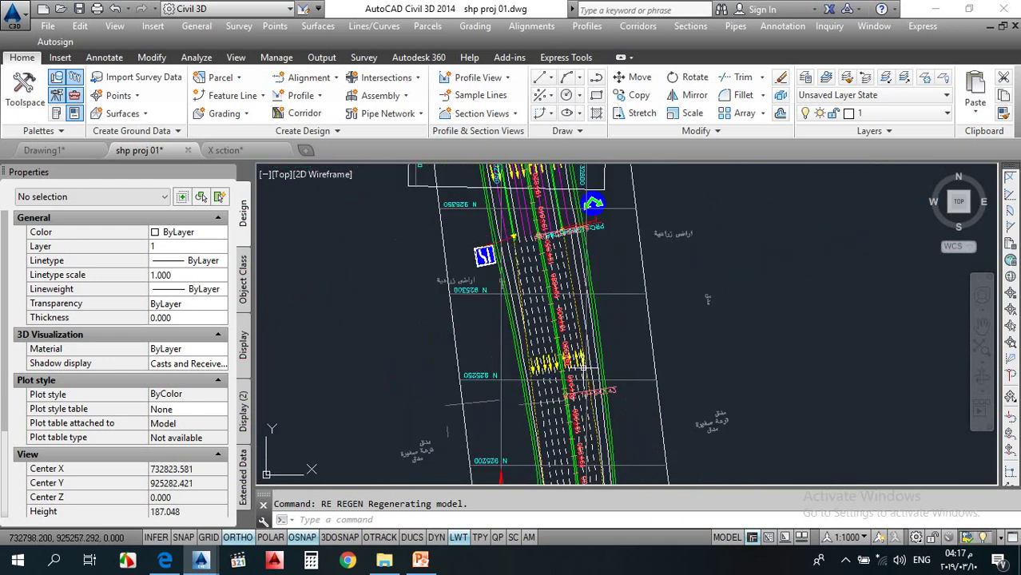
pyautogui.scroll(-2, 573, 279)
pyautogui.scroll(2, 588, 354)
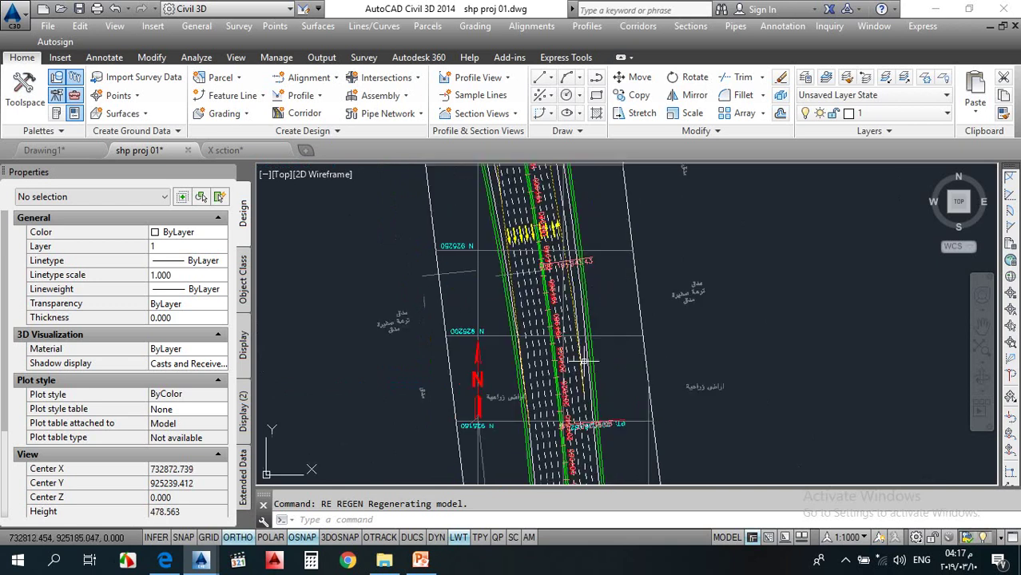
# Step: Select the yellow Envelope Line polyline along the carriageway edge near station 19+960 and inspect where it ends
pyautogui.scroll(4, 577, 361)
pyautogui.click(555, 282)
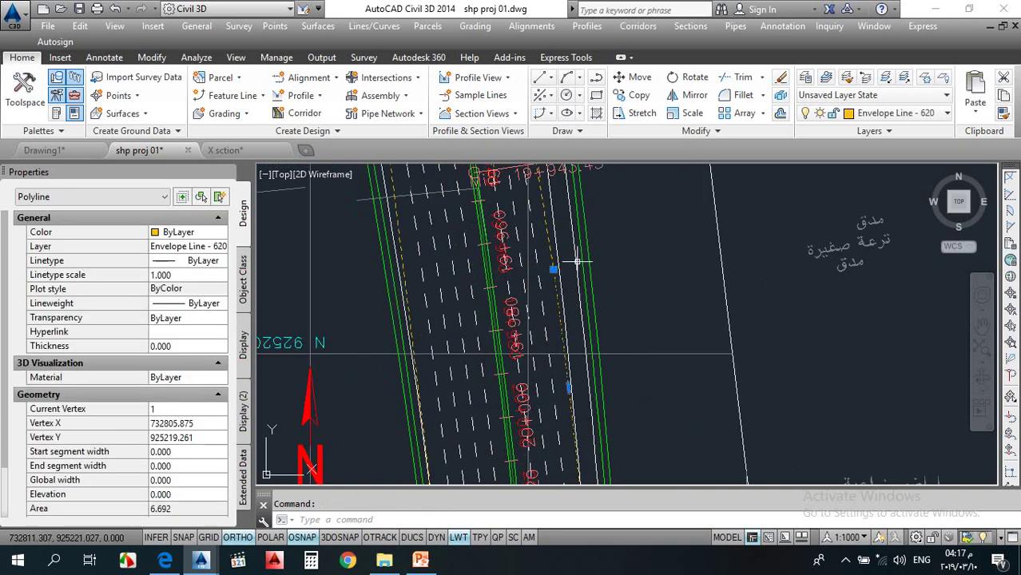
pyautogui.scroll(-3, 572, 352)
pyautogui.scroll(2, 574, 347)
pyautogui.scroll(4, 573, 342)
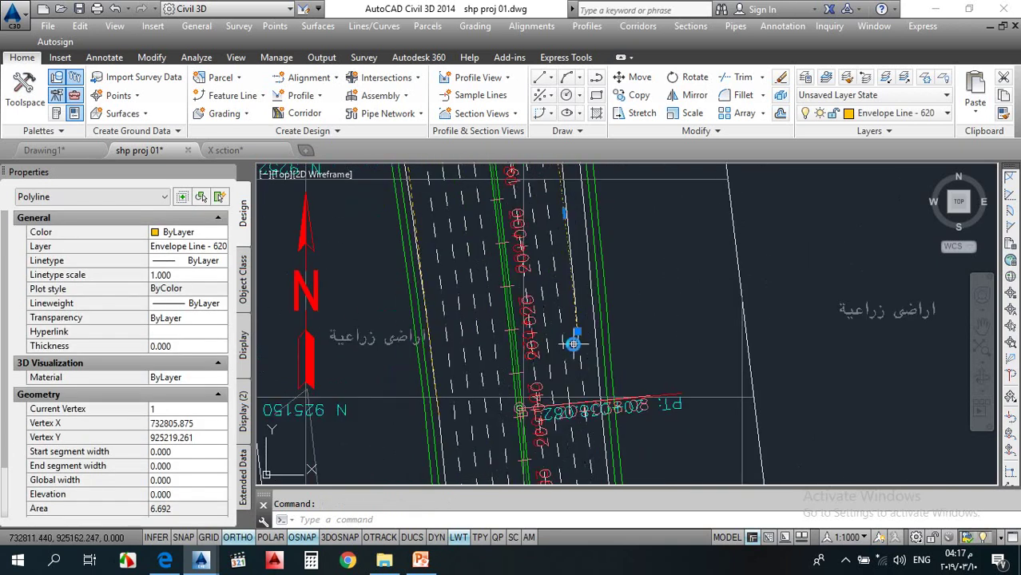
pyautogui.moveTo(578, 327)
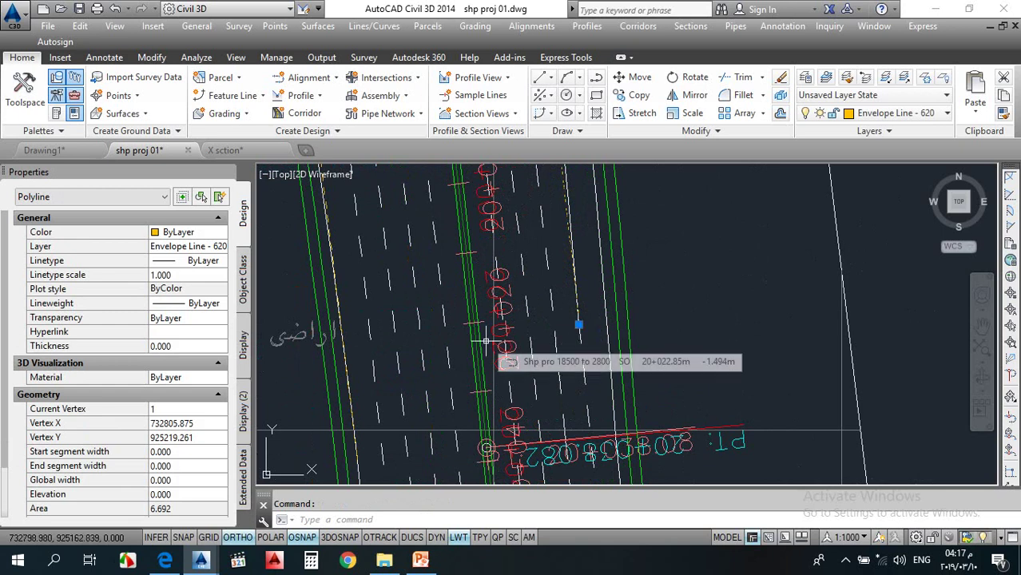
# Step: Follow the road plan onward to the PC point at station 21+363.46 and examine the diverging lanes there
pyautogui.scroll(-4, 489, 332)
pyautogui.scroll(-1, 529, 283)
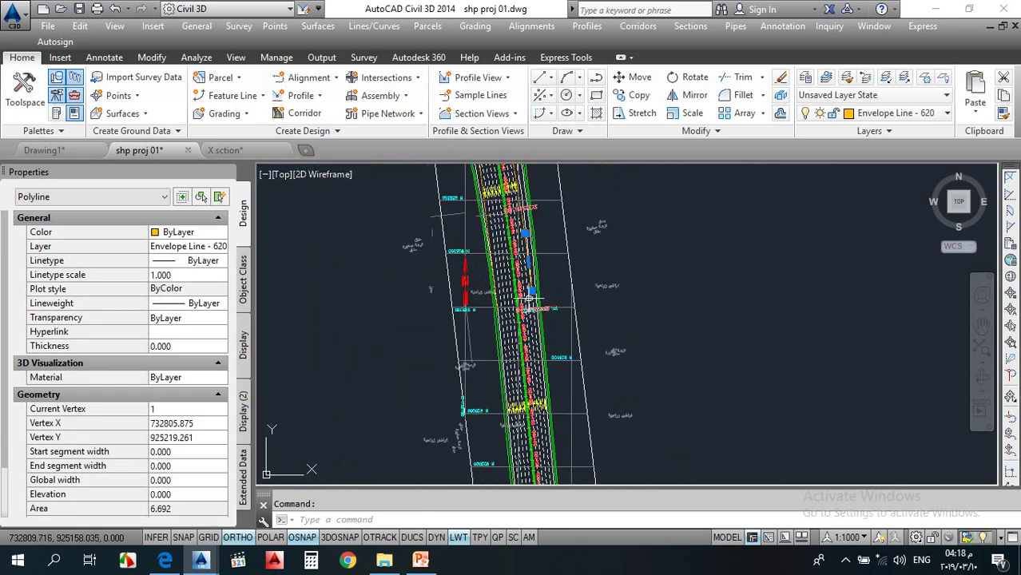
pyautogui.scroll(1, 530, 304)
pyautogui.scroll(-3, 530, 304)
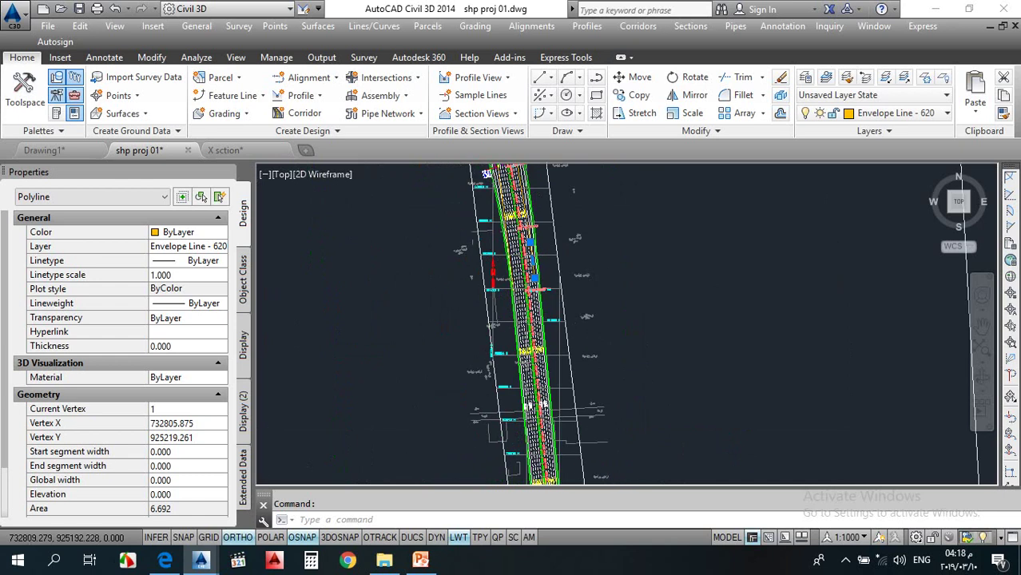
pyautogui.scroll(1, 542, 403)
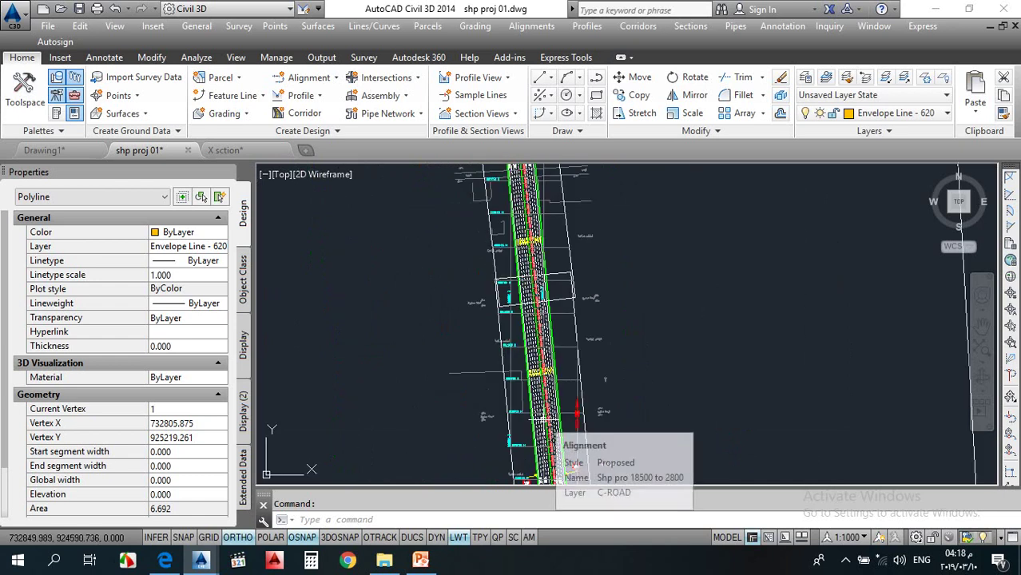
pyautogui.write('pan')
pyautogui.press('Return')
pyautogui.moveTo(551, 419)
pyautogui.mouseDown()
pyautogui.moveTo(521, 276)
pyautogui.moveTo(489, 241)
pyautogui.moveTo(462, 285)
pyautogui.moveTo(452, 243)
pyautogui.mouseUp()
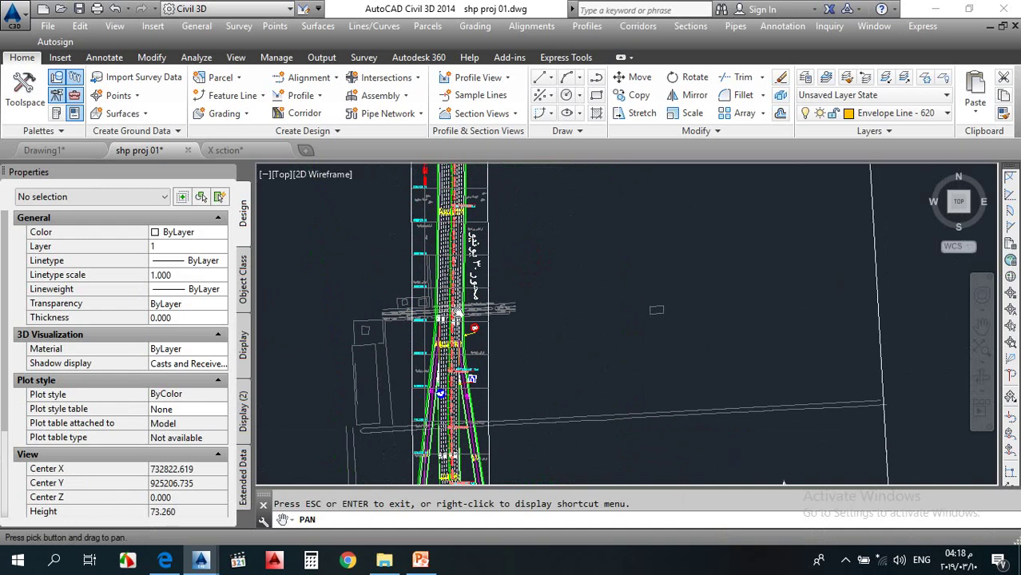
pyautogui.scroll(5, 421, 281)
pyautogui.moveTo(482, 364); pyautogui.dragTo(547, 379)
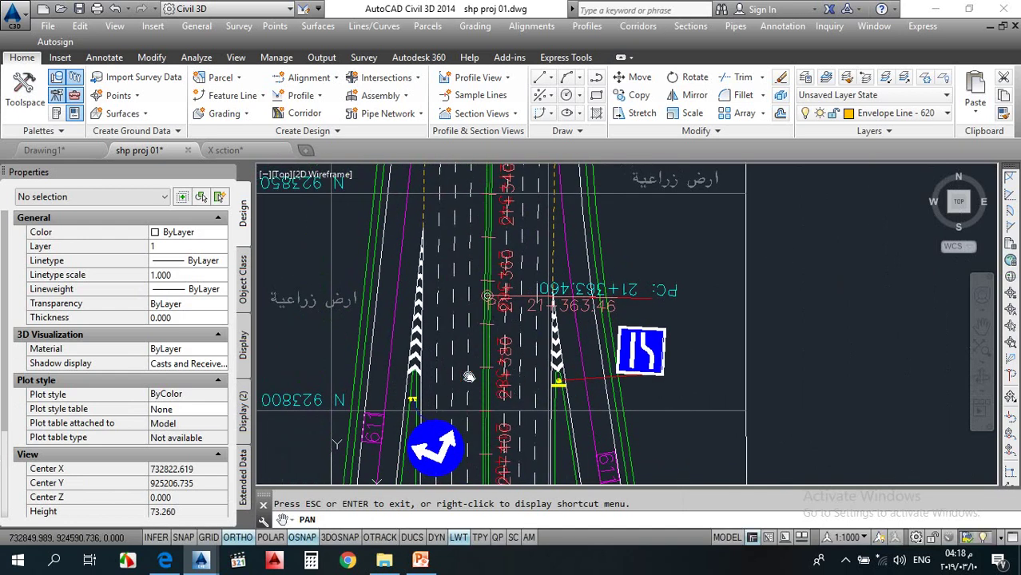
pyautogui.moveTo(526, 388); pyautogui.dragTo(509, 330)
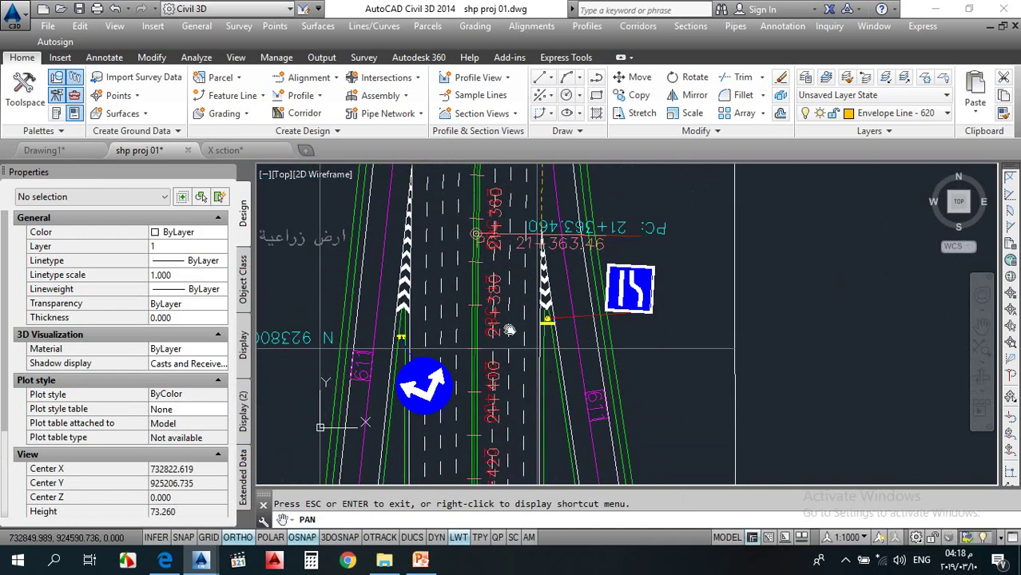
# Step: Examine the lane arrows near station 21+320 and the widening past the PC point at 21+363.46 towards 21+420
pyautogui.scroll(2, 517, 329)
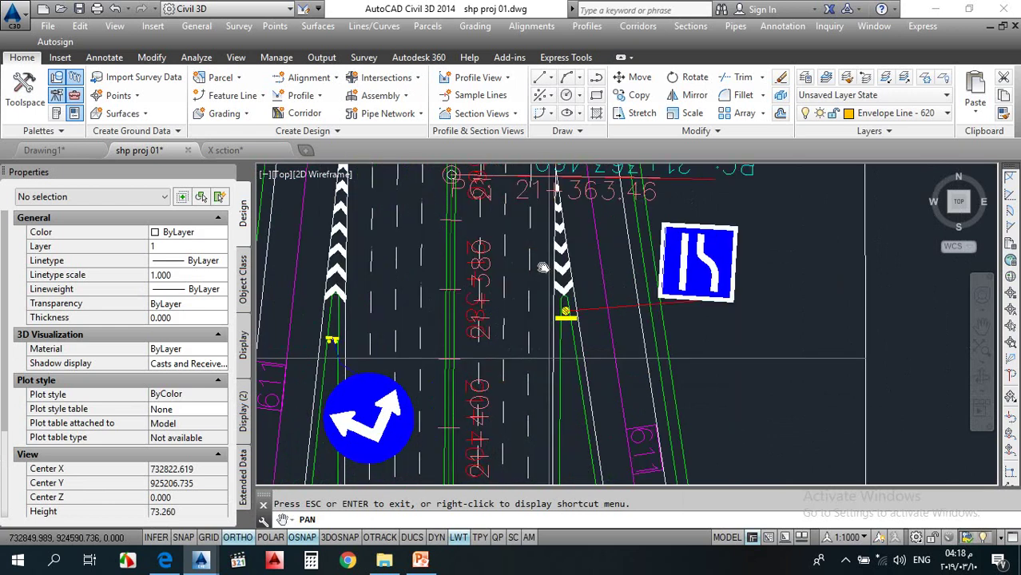
pyautogui.moveTo(542, 267); pyautogui.dragTo(540, 323)
pyautogui.moveTo(564, 171); pyautogui.dragTo(574, 285)
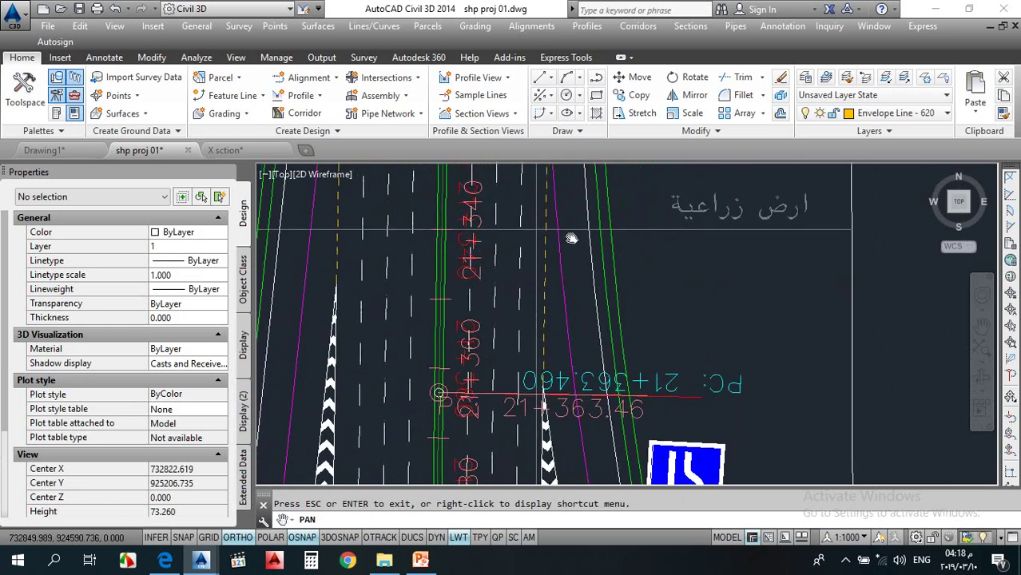
pyautogui.moveTo(572, 238); pyautogui.dragTo(561, 379)
pyautogui.moveTo(555, 260); pyautogui.dragTo(548, 319)
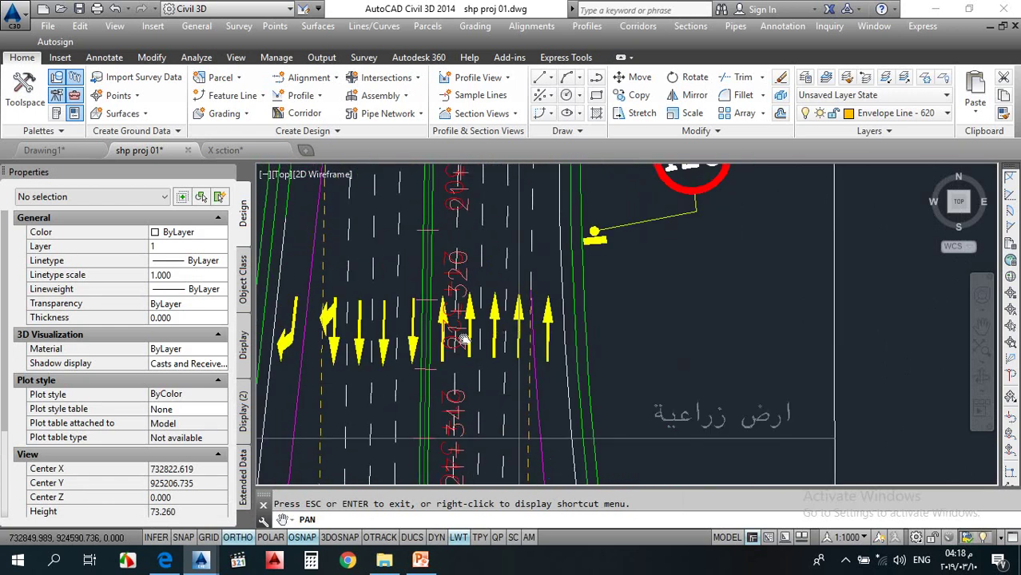
pyautogui.moveTo(504, 392); pyautogui.dragTo(467, 208)
pyautogui.moveTo(511, 416); pyautogui.dragTo(447, 191)
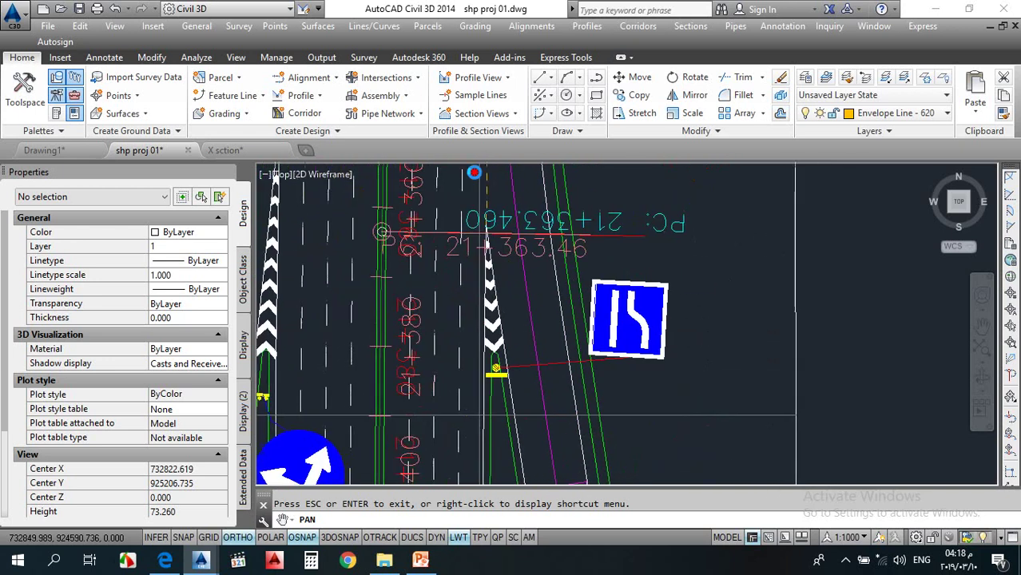
pyautogui.moveTo(496, 460); pyautogui.dragTo(456, 318)
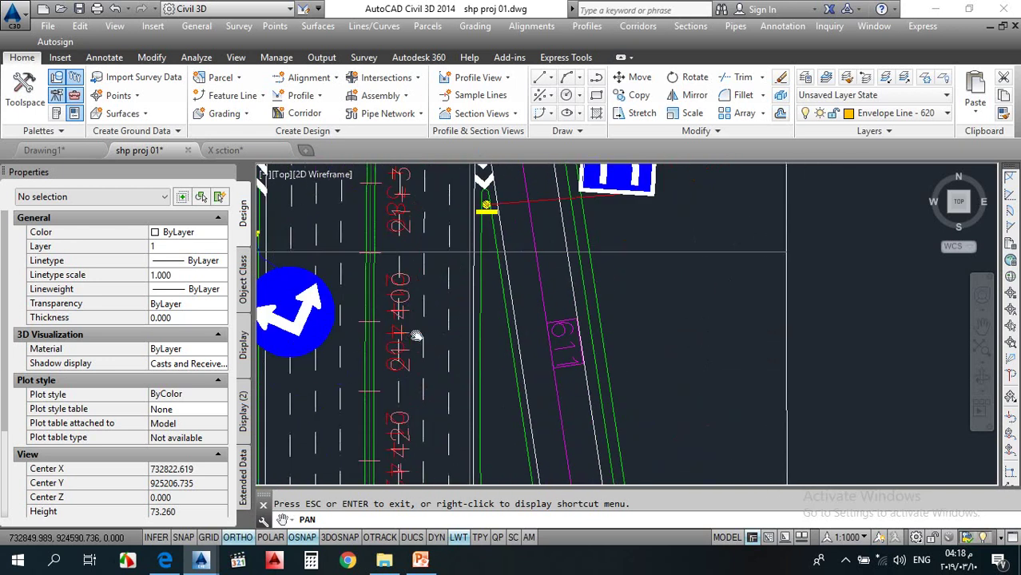
# Step: Follow the overall road plan through its curves to the stretch just beyond the station 18+500 label
pyautogui.scroll(-6, 423, 335)
pyautogui.moveTo(436, 343); pyautogui.dragTo(420, 156)
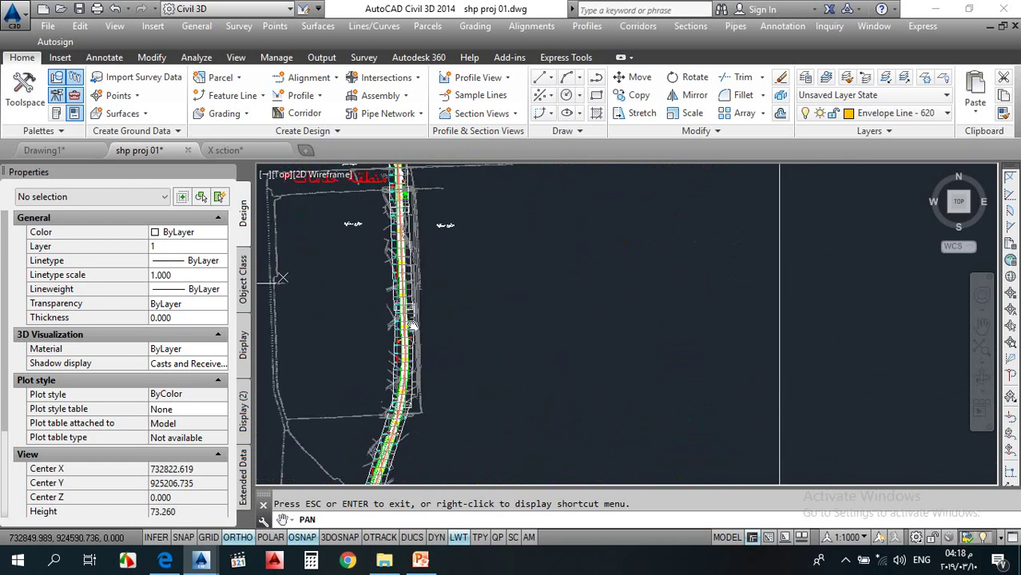
pyautogui.moveTo(413, 374); pyautogui.dragTo(404, 279)
pyautogui.moveTo(379, 357); pyautogui.dragTo(403, 281)
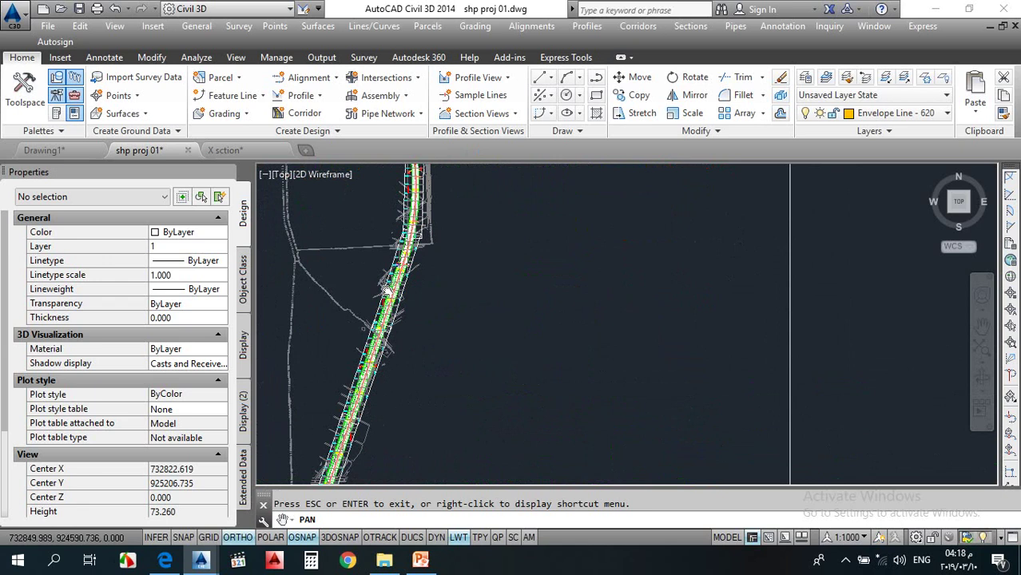
pyautogui.moveTo(387, 292)
pyautogui.mouseDown()
pyautogui.moveTo(456, 376)
pyautogui.moveTo(490, 290)
pyautogui.moveTo(413, 312)
pyautogui.mouseUp()
pyautogui.scroll(5, 416, 318)
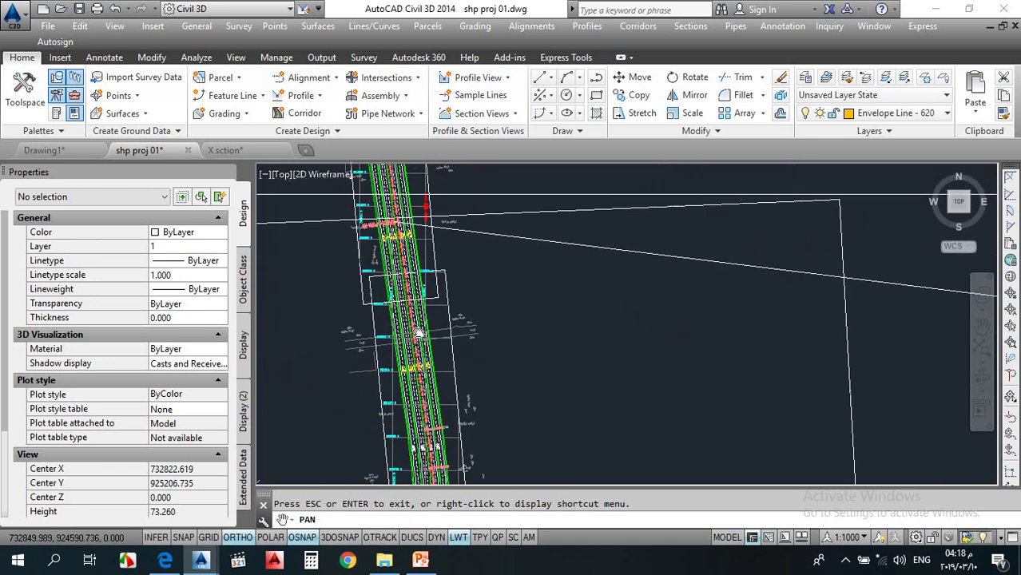
pyautogui.scroll(1, 451, 321)
pyautogui.press('Escape')
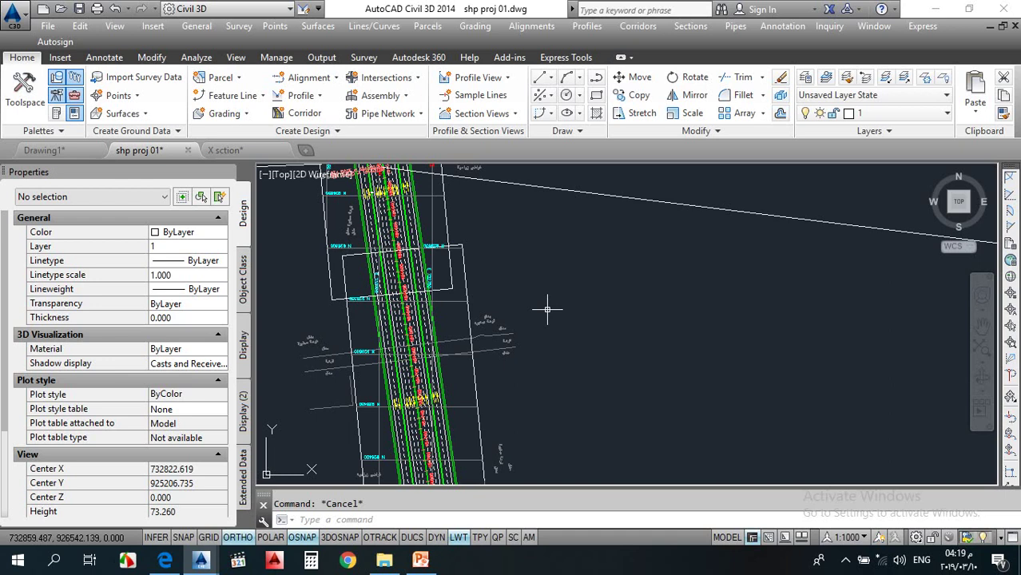
# Step: Select the dashed Lane Line Marking - 653 polyline near station 18+640 and inspect its course along the road
pyautogui.scroll(4, 471, 294)
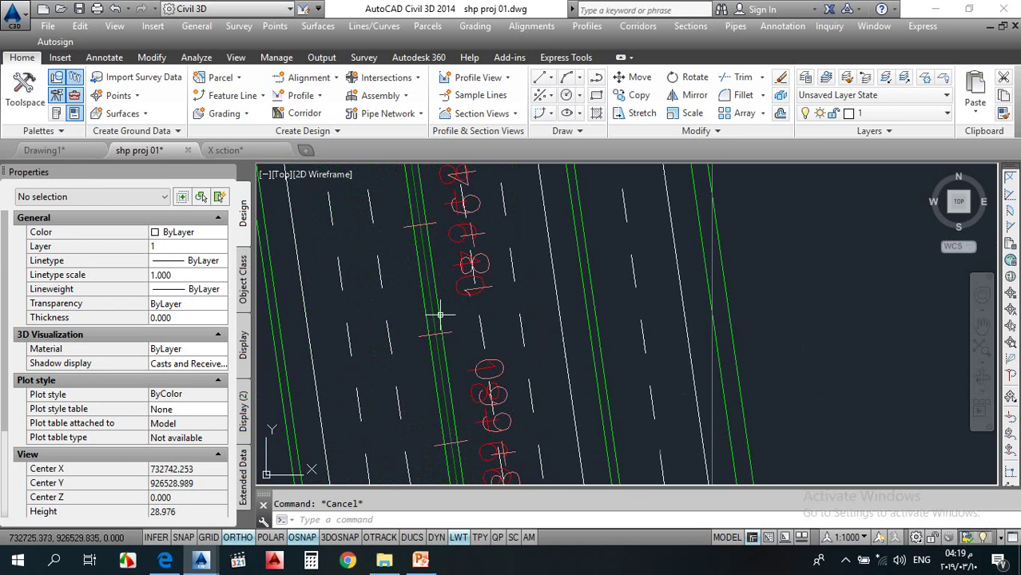
pyautogui.click(512, 266)
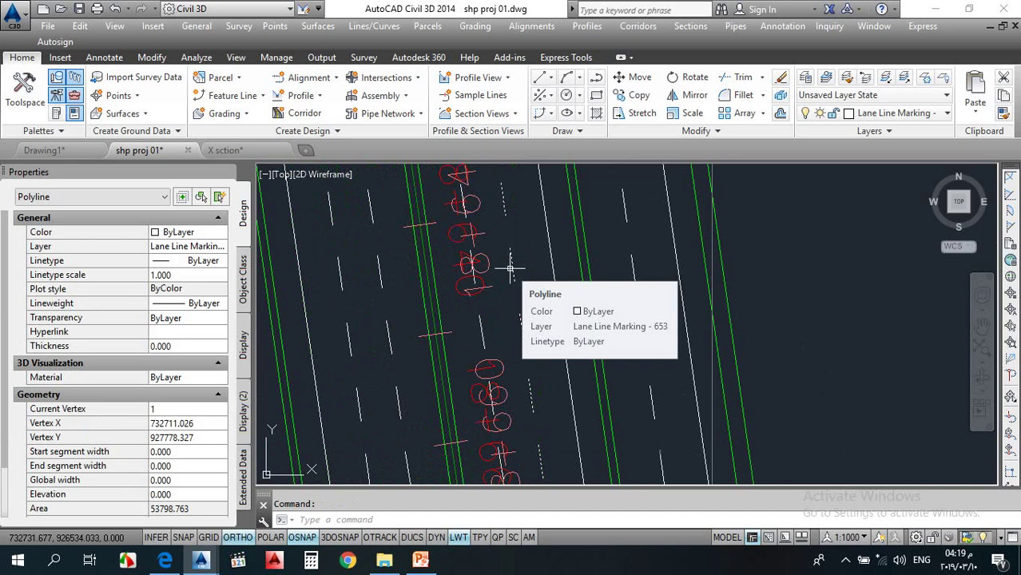
pyautogui.scroll(-2, 503, 276)
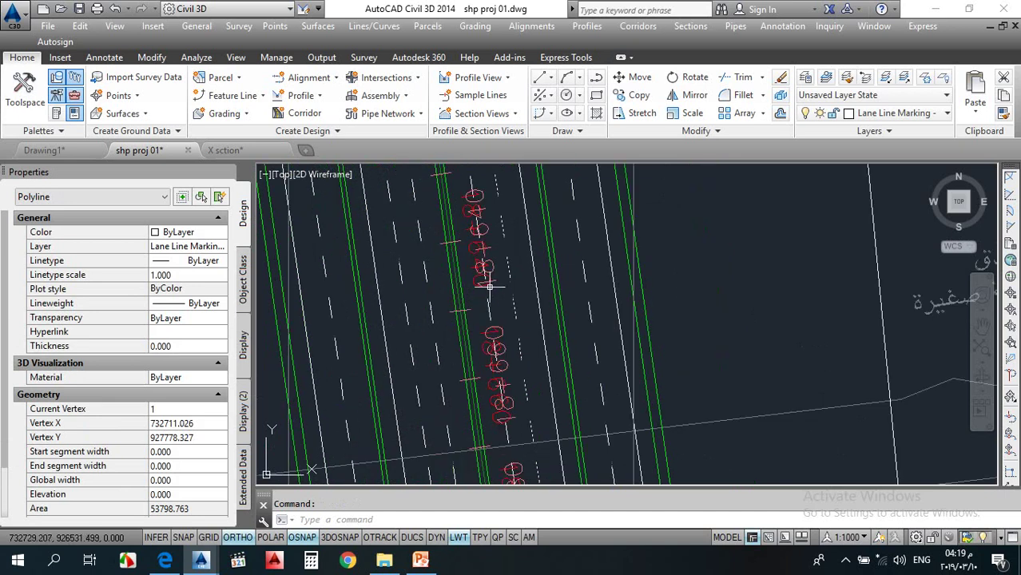
pyautogui.scroll(-4, 489, 285)
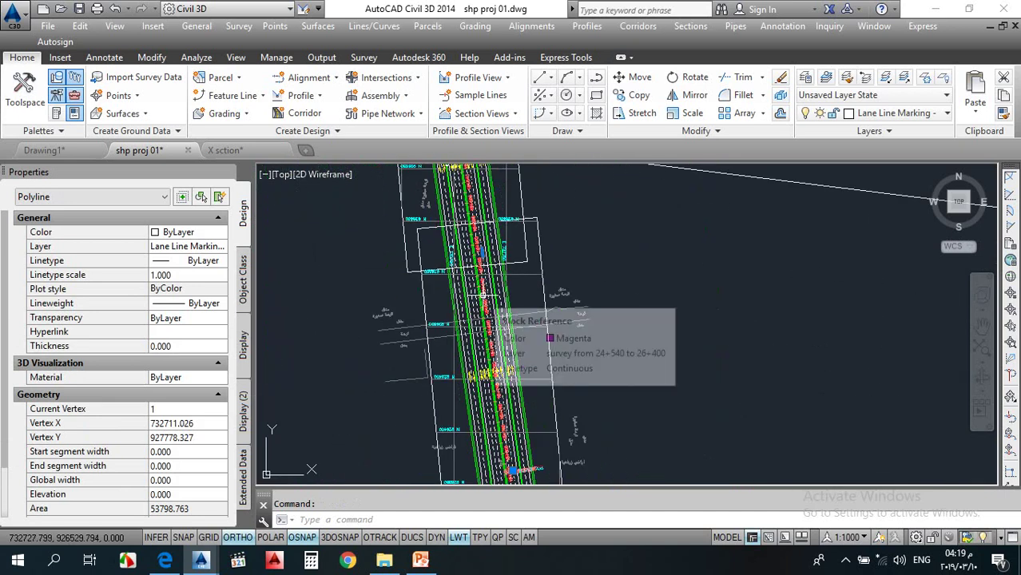
# Step: Examine the main and side carriageway lanes between stations 18+700 and 18+500, including the lane arrows near 18+520
pyautogui.scroll(5, 483, 294)
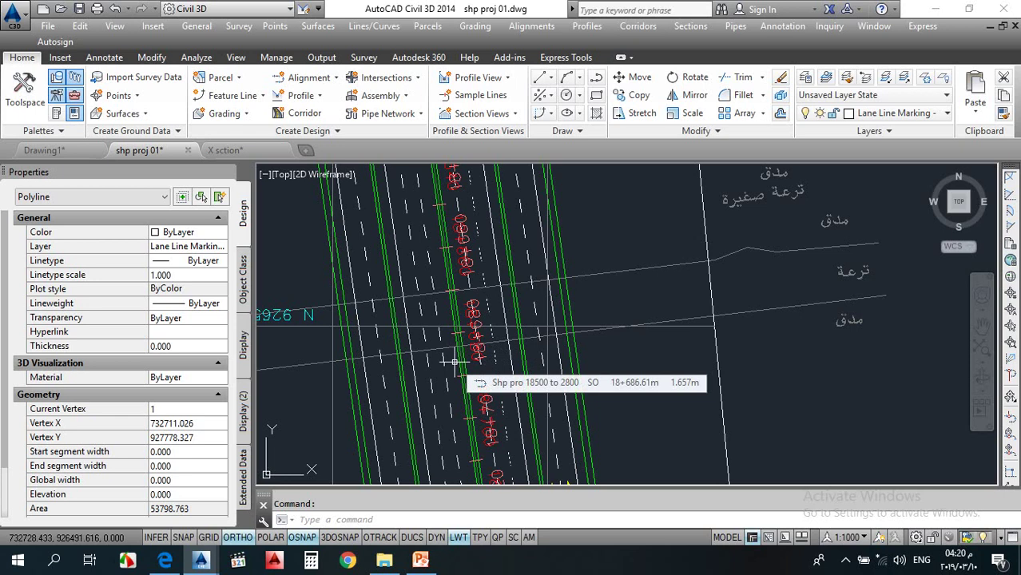
pyautogui.scroll(-2, 373, 317)
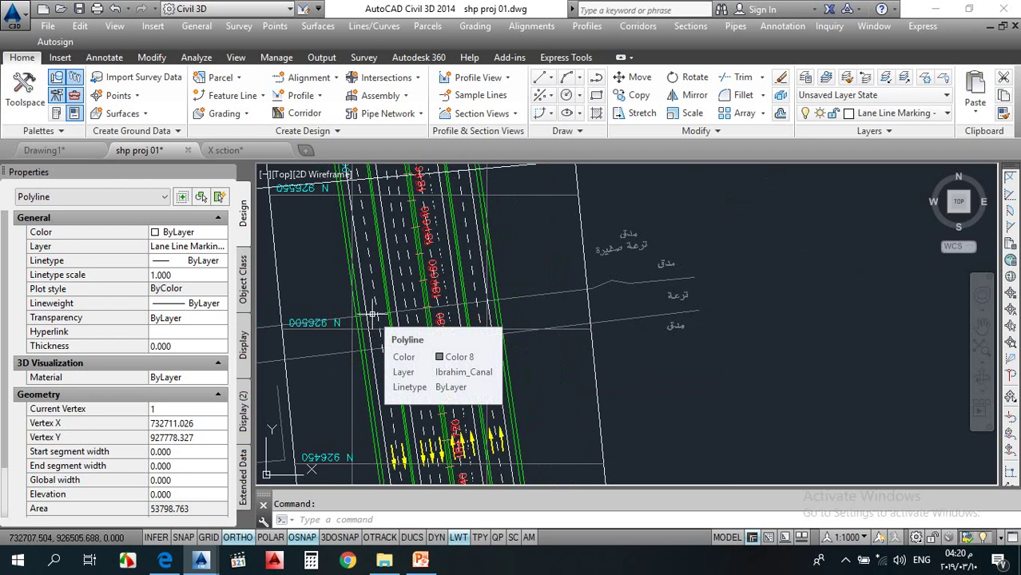
pyautogui.scroll(-1, 415, 352)
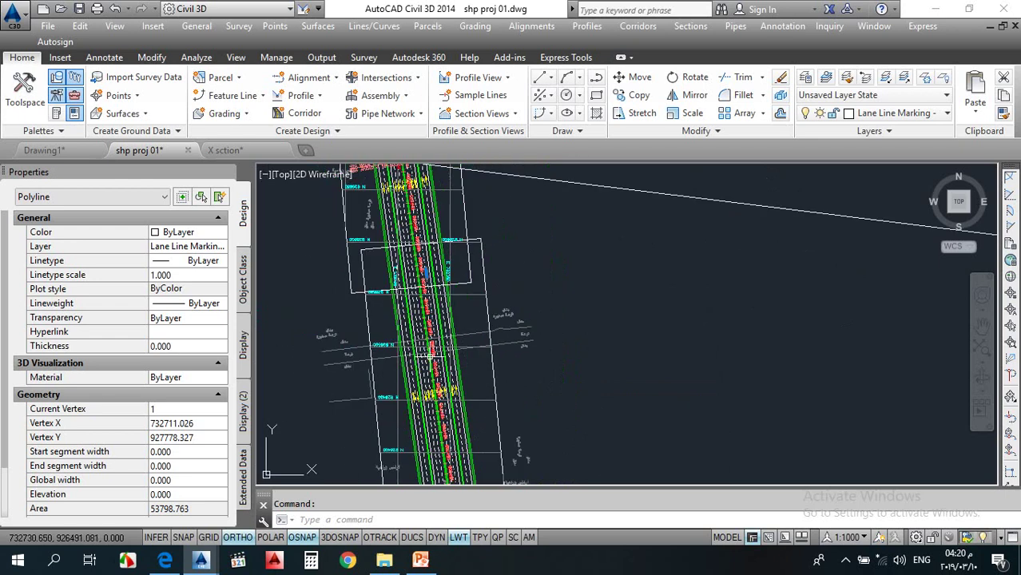
pyautogui.scroll(-1, 430, 328)
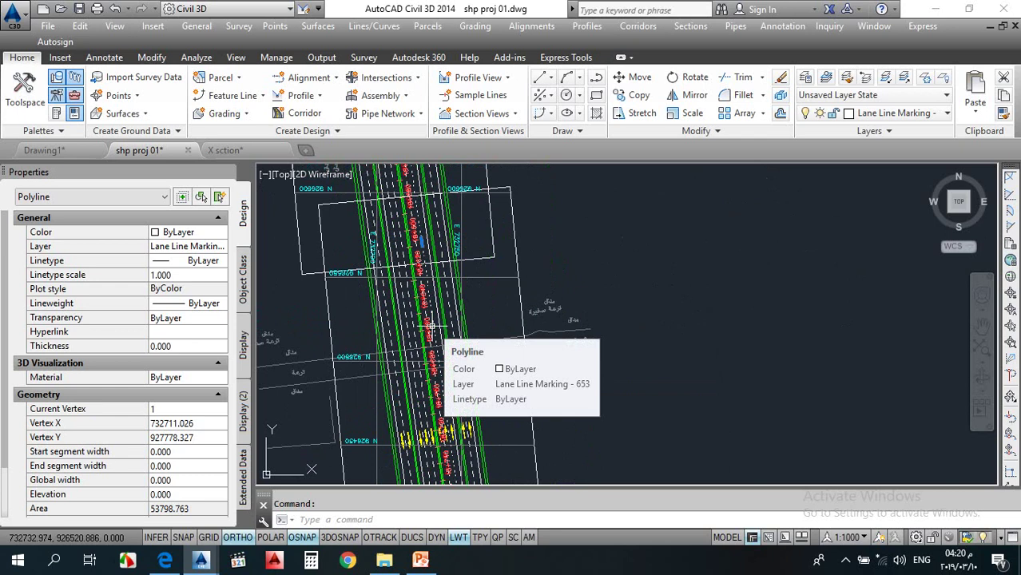
pyautogui.scroll(-1, 430, 327)
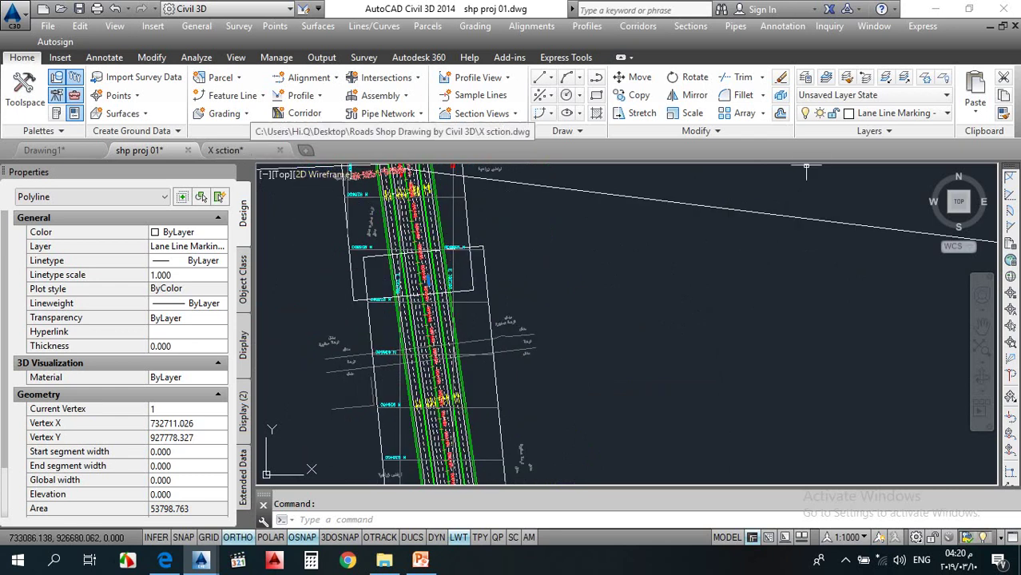
pyautogui.scroll(5, 427, 313)
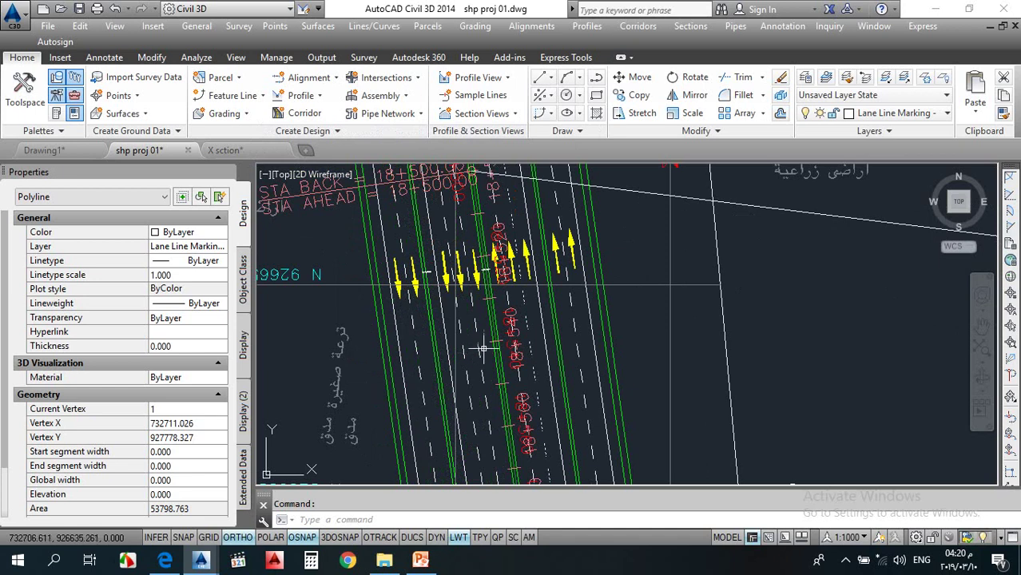
pyautogui.scroll(3, 495, 344)
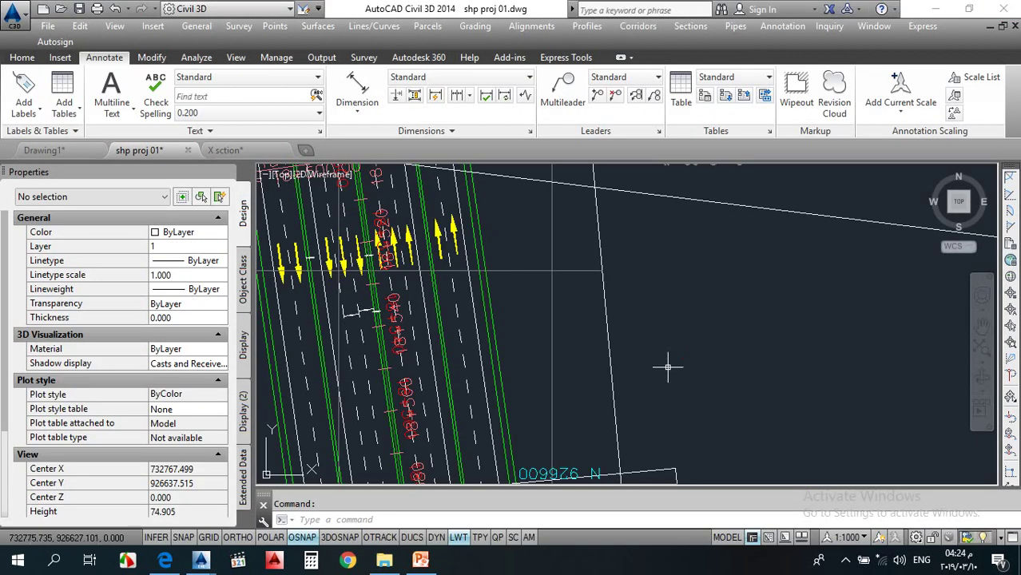
# Step: Copy the entire typical cross section from the X sction drawing to the clipboard
pyautogui.click(679, 352)
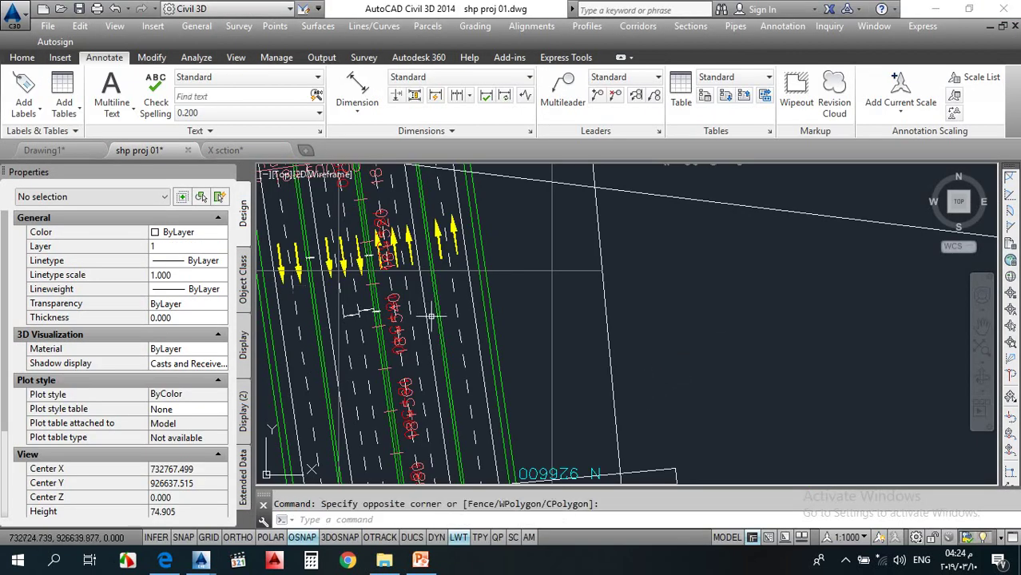
pyautogui.click(236, 150)
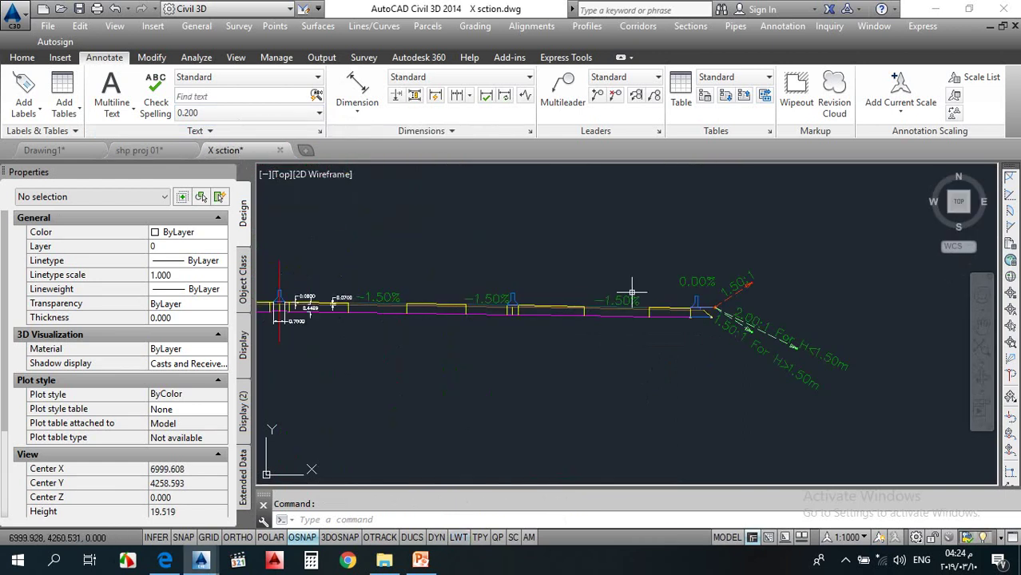
pyautogui.scroll(-2, 627, 286)
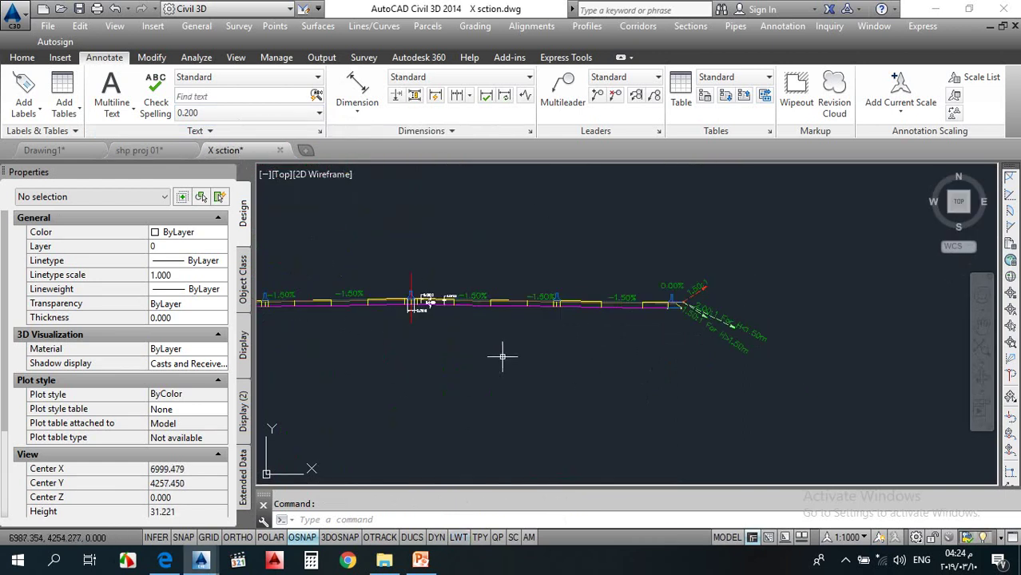
pyautogui.scroll(-2, 502, 354)
pyautogui.hotkey('ctrl', 'c')
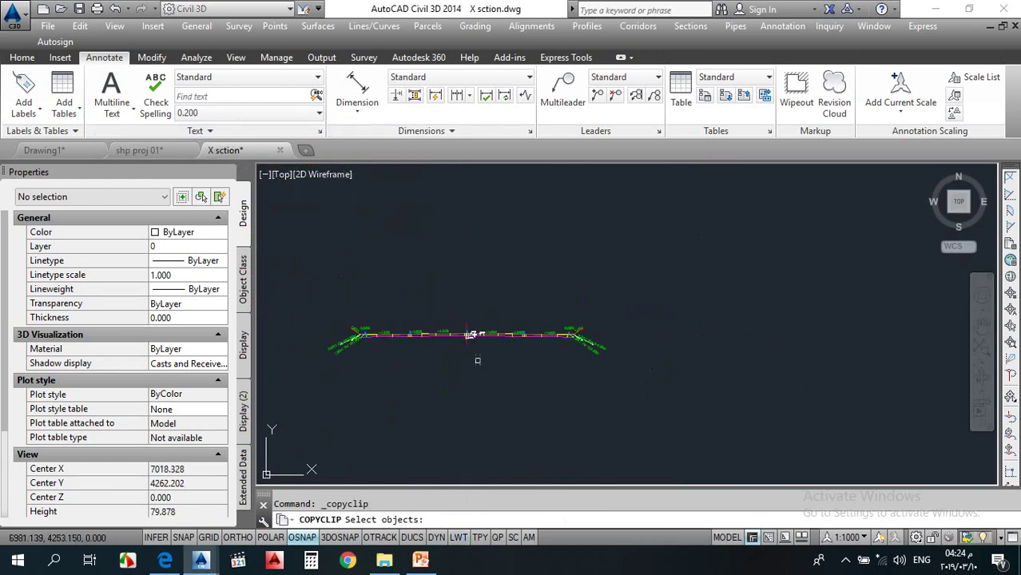
pyautogui.click(618, 288)
pyautogui.click(350, 388)
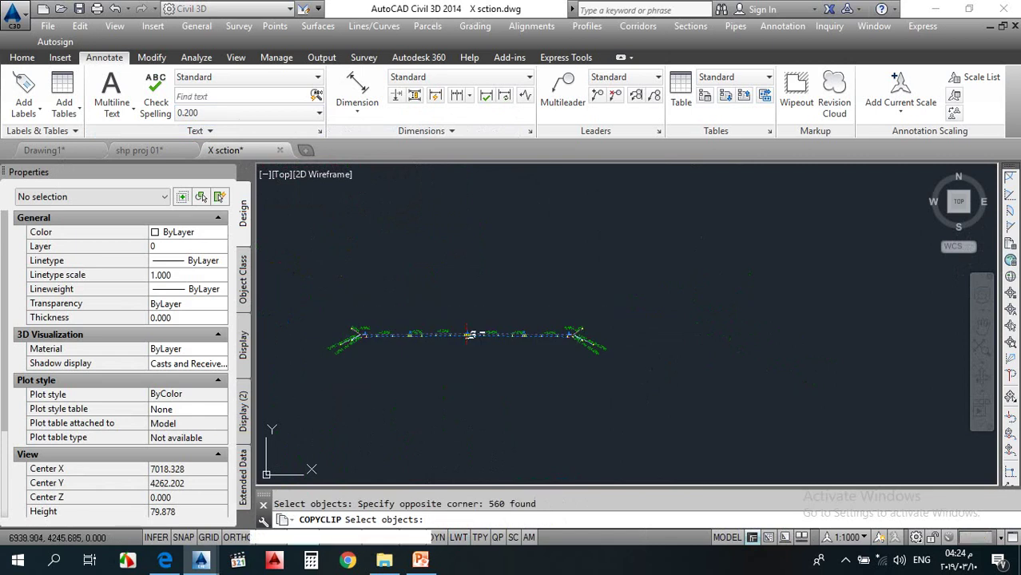
pyautogui.press('Return')
# Step: Paste the copied cross section as a block into the shp proj 01 drawing, in the empty area beside the road plan
pyautogui.click(146, 155)
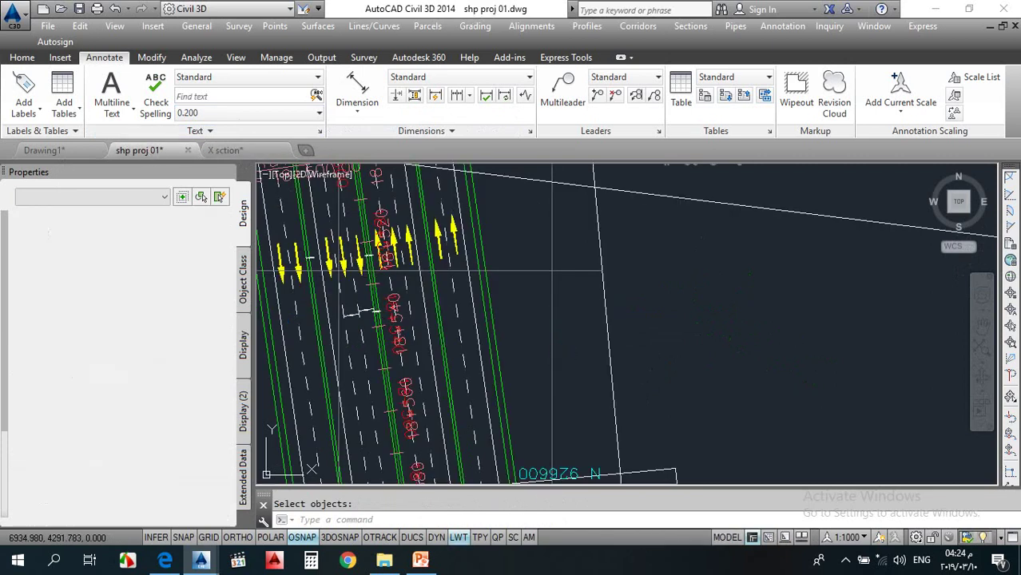
pyautogui.click(687, 354)
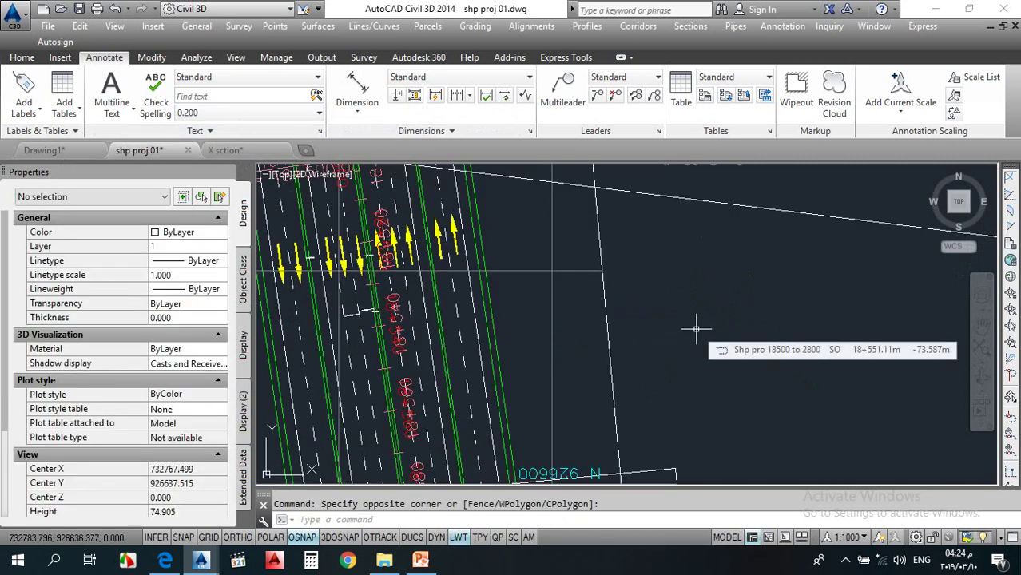
pyautogui.click(696, 329)
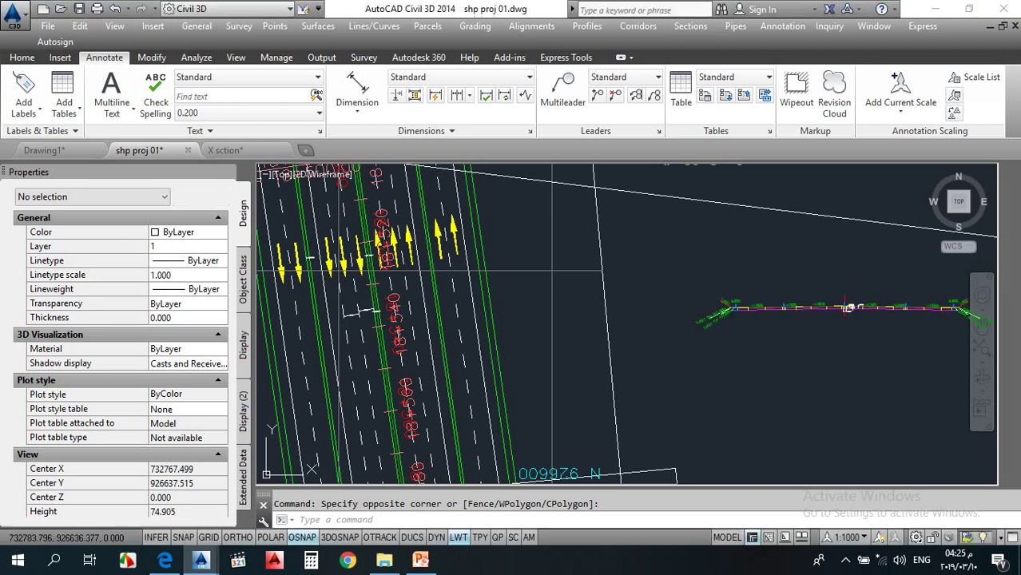
pyautogui.scroll(-3, 651, 319)
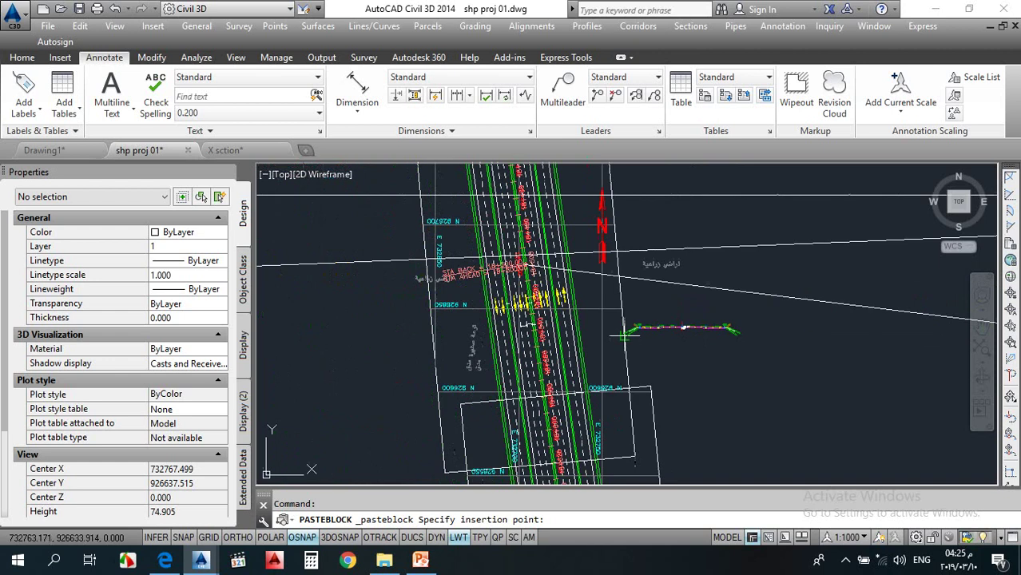
pyautogui.scroll(-3, 607, 312)
pyautogui.scroll(3, 675, 331)
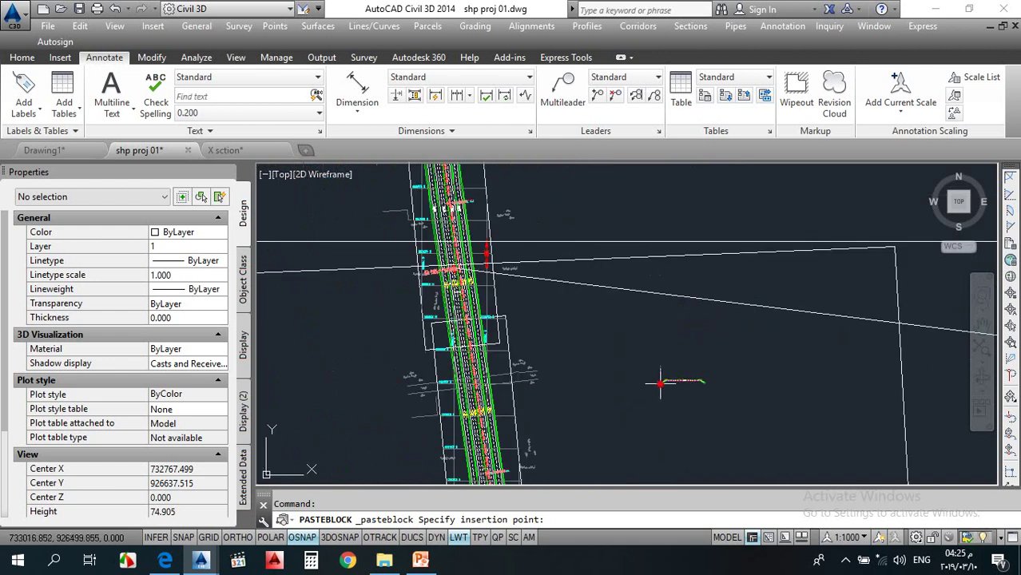
pyautogui.press('Escape')
pyautogui.scroll(6, 680, 390)
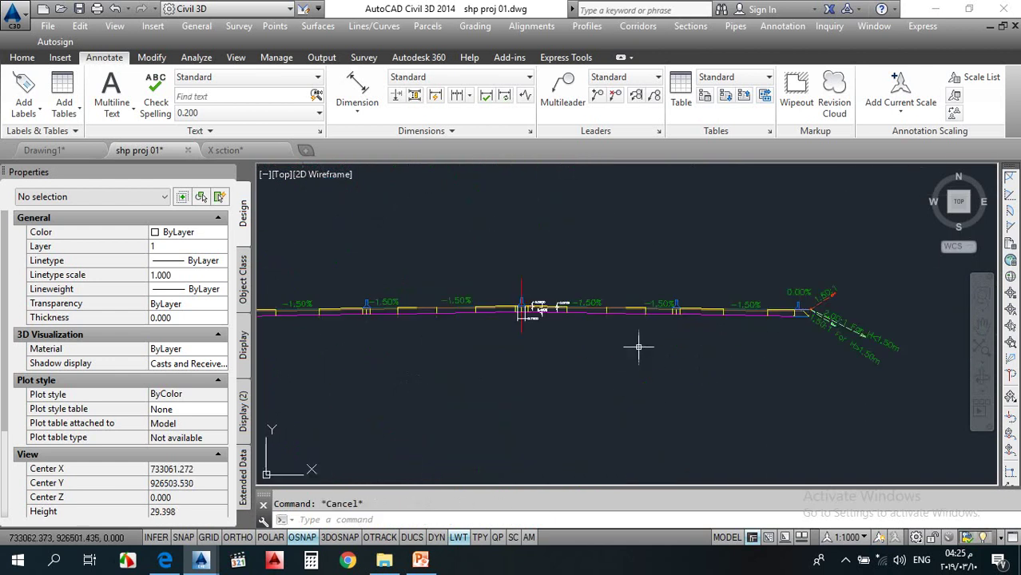
pyautogui.scroll(-6, 643, 347)
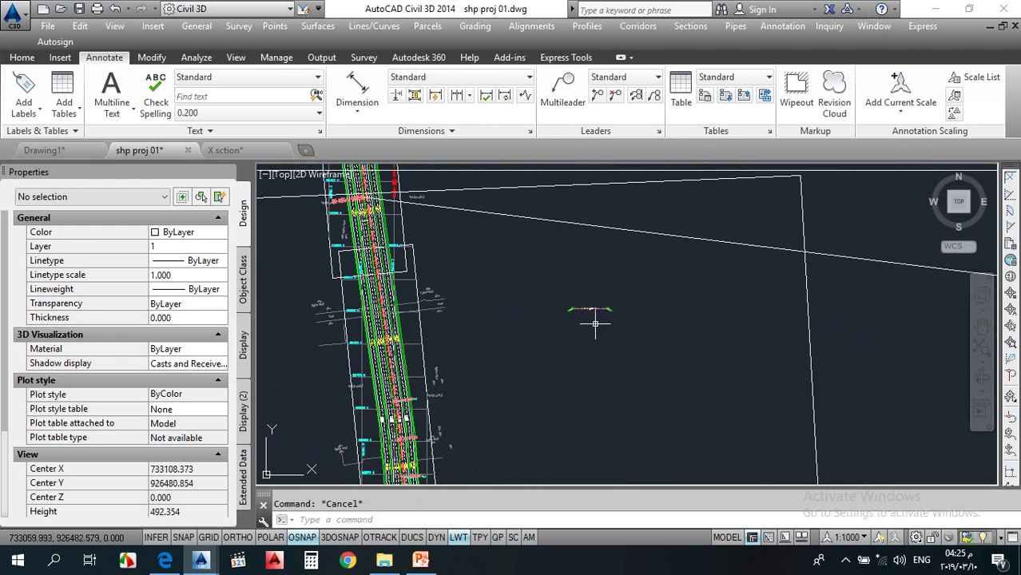
# Step: Create an assembly named 5L 18500 TO 19849 and place its baseline just below the centre of the pasted cross section
pyautogui.scroll(4, 594, 323)
pyautogui.moveTo(565, 312)
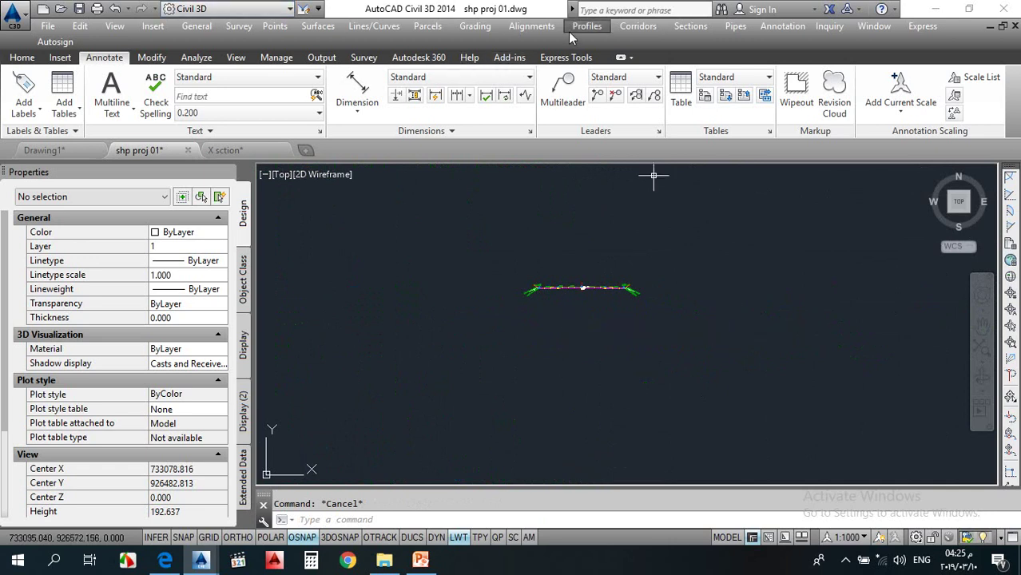
pyautogui.click(638, 26)
pyautogui.click(653, 46)
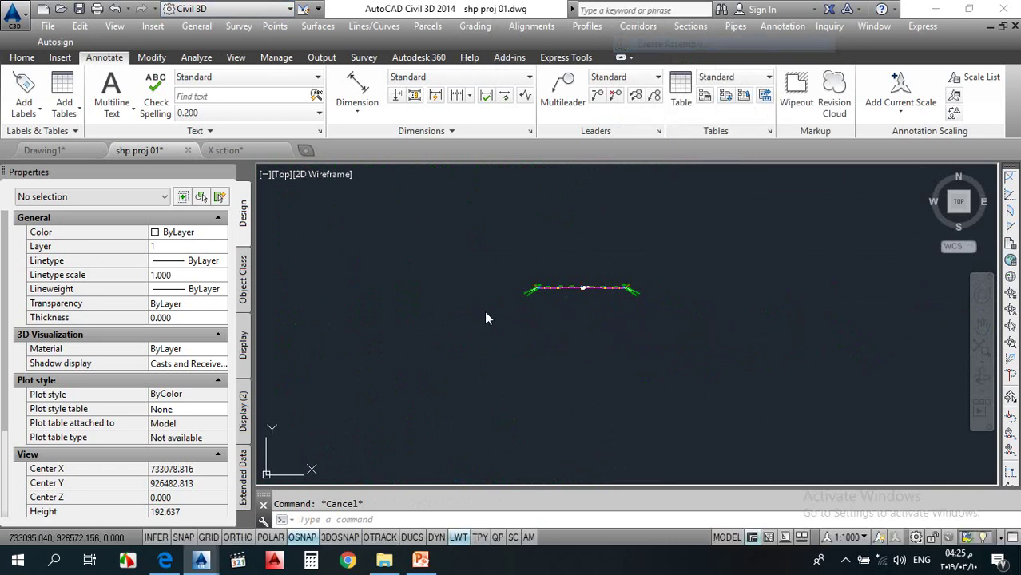
pyautogui.moveTo(566, 177); pyautogui.dragTo(433, 177)
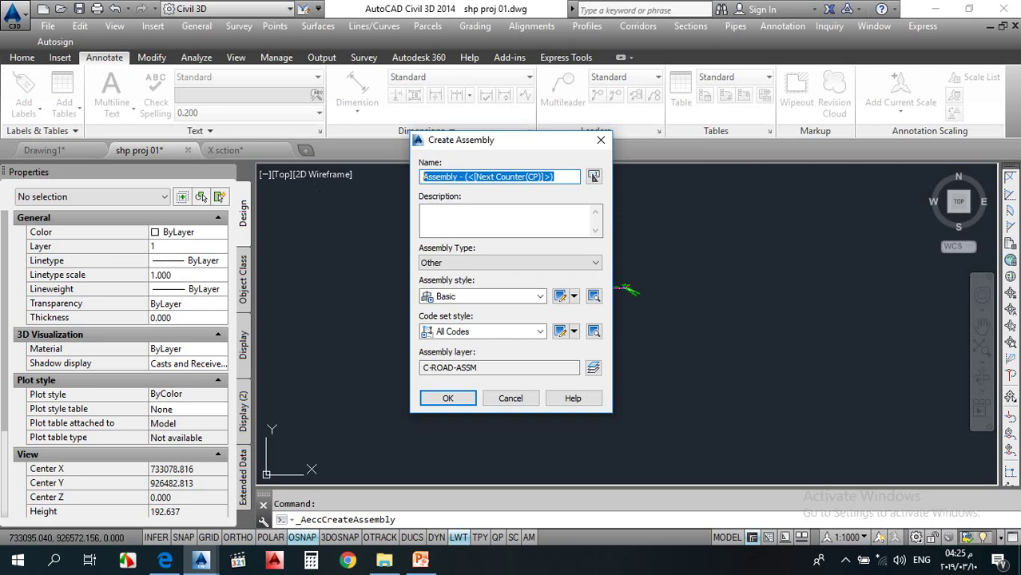
pyautogui.write('5L')
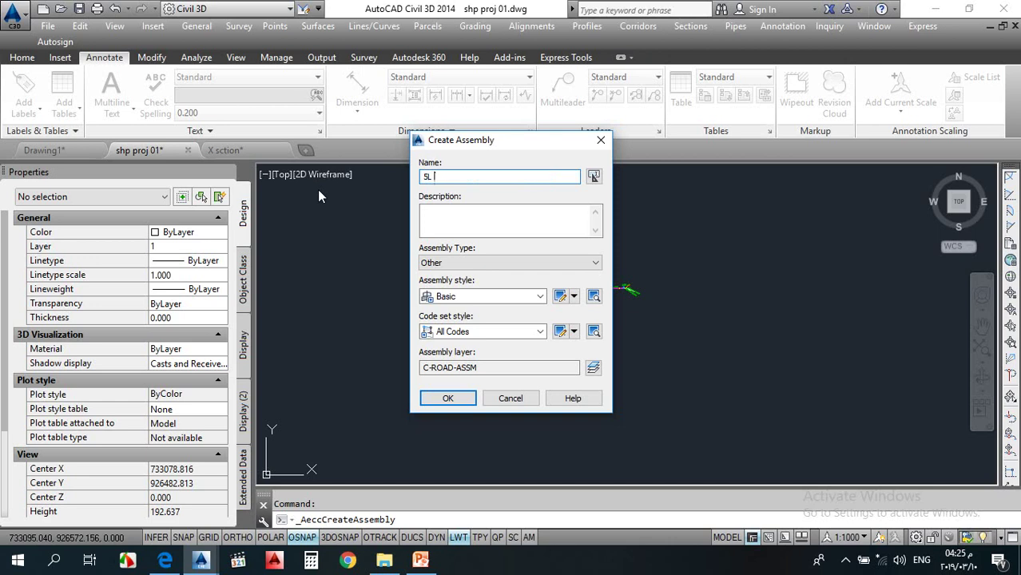
pyautogui.write(' 18500 TO 19849')
pyautogui.click(448, 398)
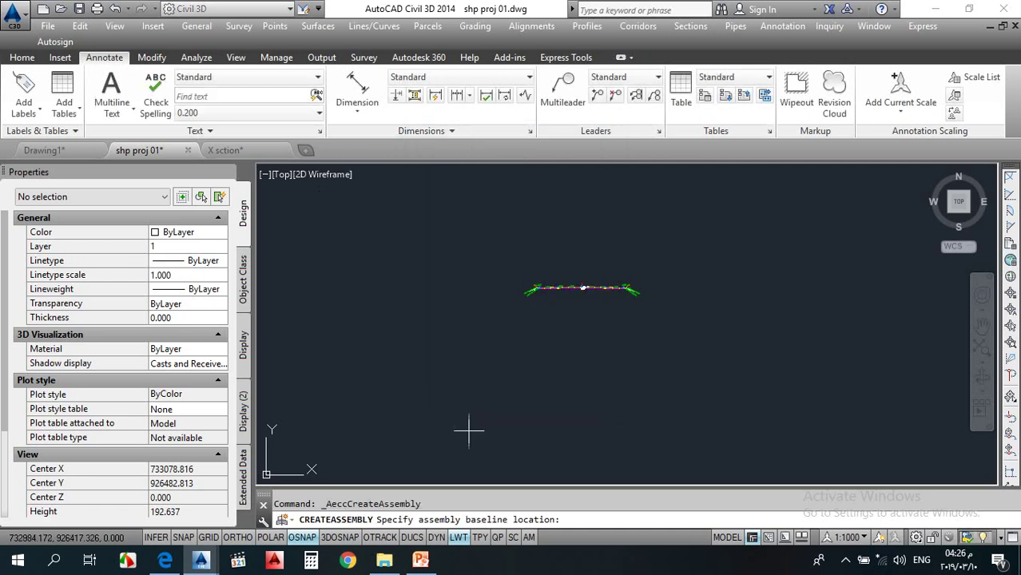
pyautogui.scroll(5, 569, 308)
pyautogui.click(627, 326)
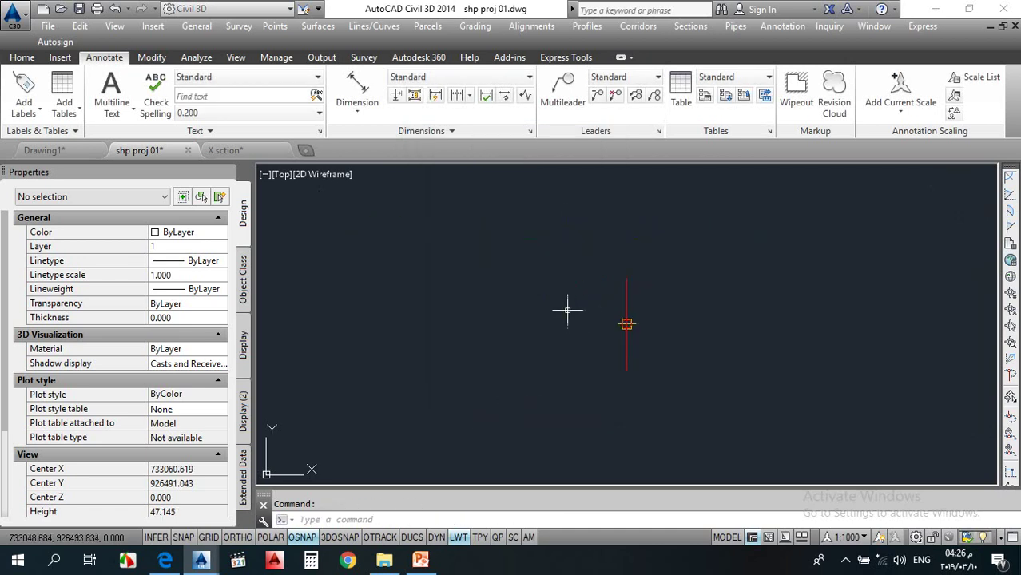
# Step: Examine the new assembly's baseline marker and its position relative to the cross section above it
pyautogui.scroll(4, 628, 327)
pyautogui.scroll(-2, 528, 310)
pyautogui.scroll(-3, 528, 310)
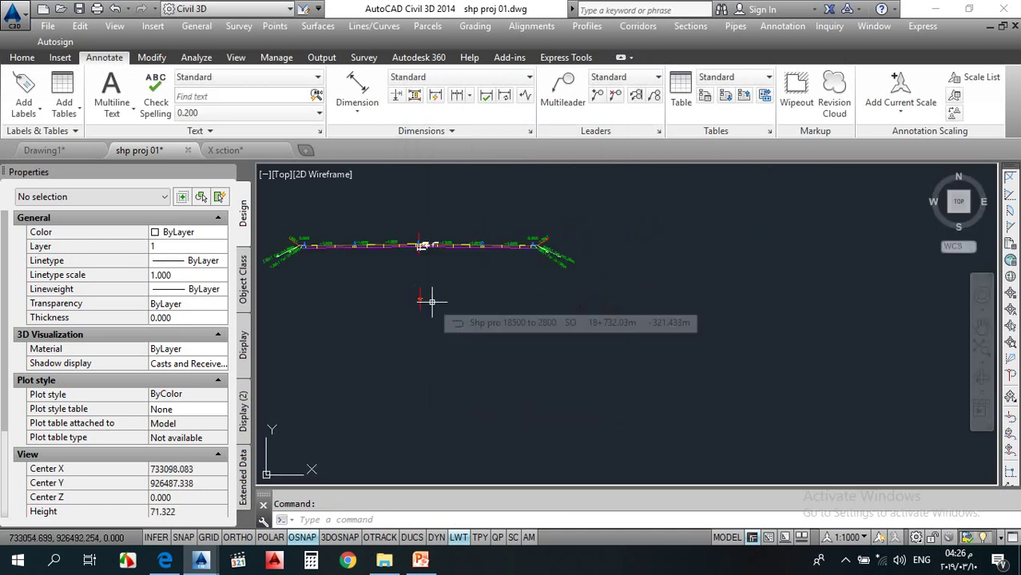
pyautogui.scroll(1, 400, 301)
pyautogui.scroll(12, 431, 299)
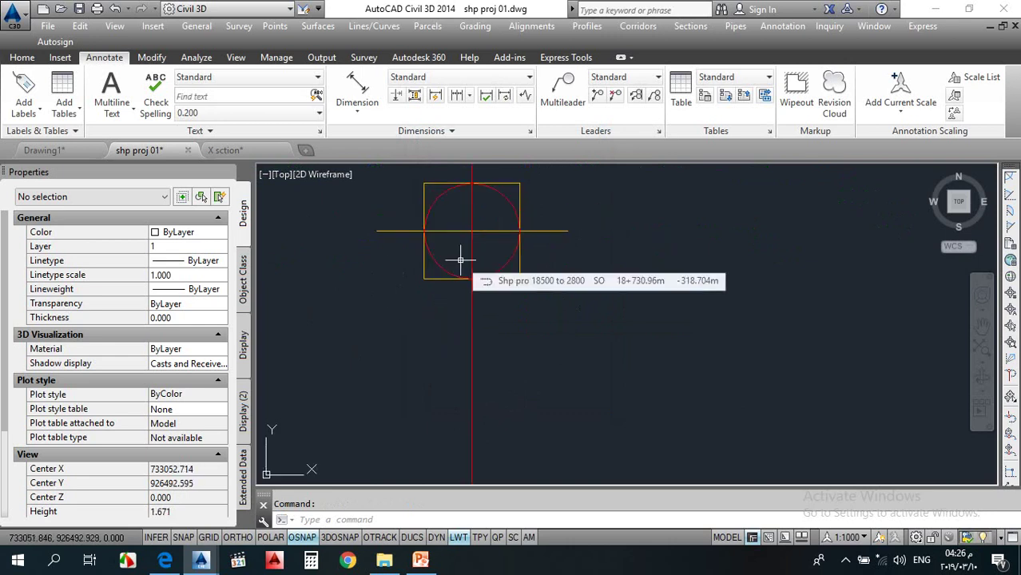
pyautogui.scroll(-2, 460, 260)
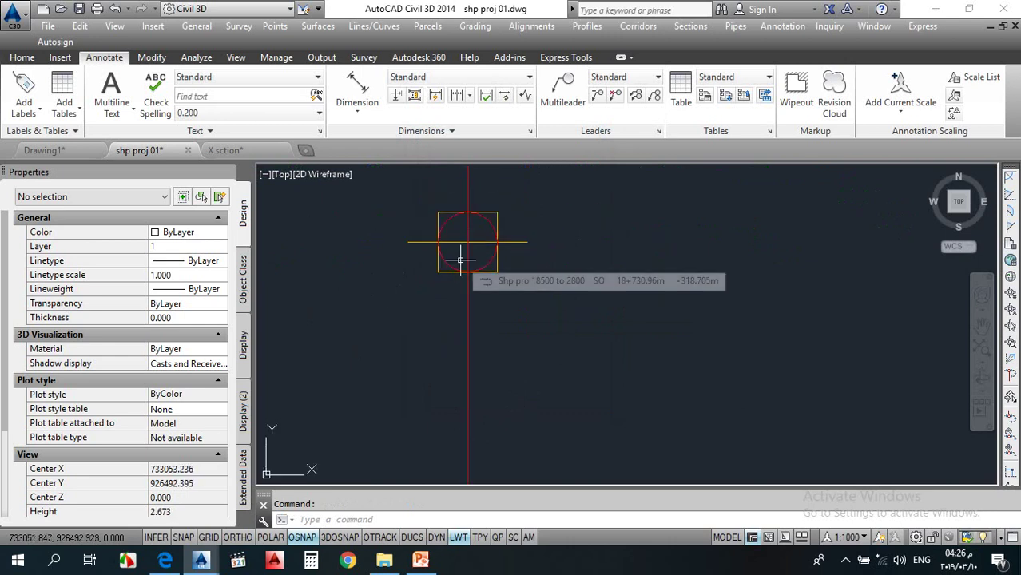
pyautogui.scroll(-13, 456, 274)
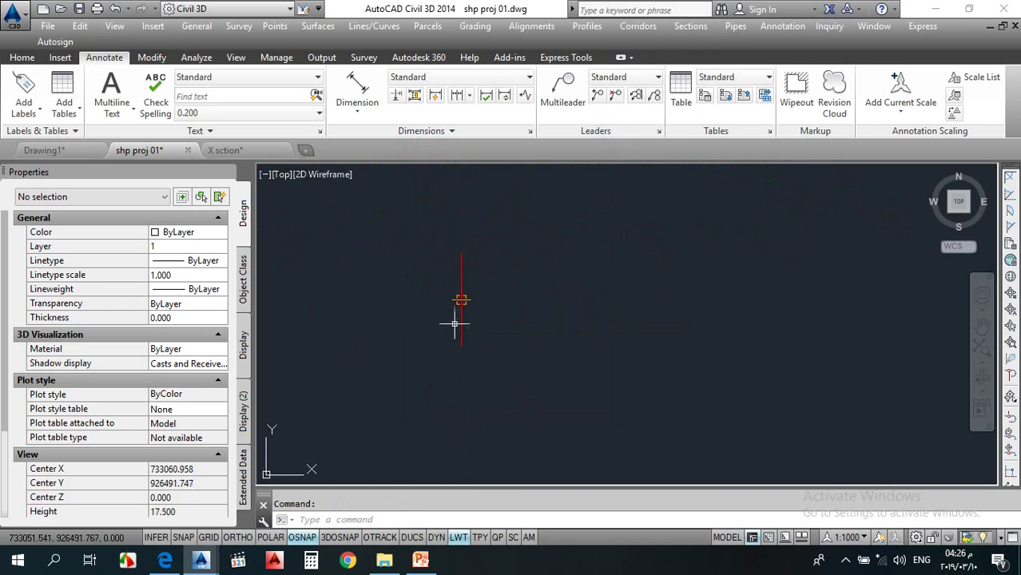
# Step: Draw a rectangle about 0.70 m wide under the median barrier, from the barrier base's upper corner down to the lowest brown pavement layer line
pyautogui.scroll(17, 453, 276)
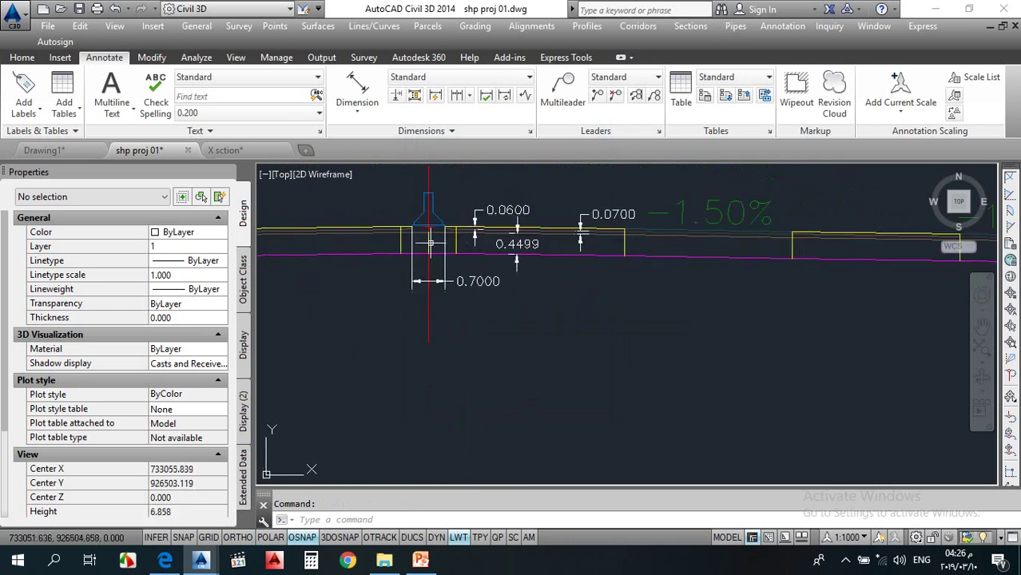
pyautogui.scroll(-2, 439, 214)
pyautogui.scroll(2, 409, 234)
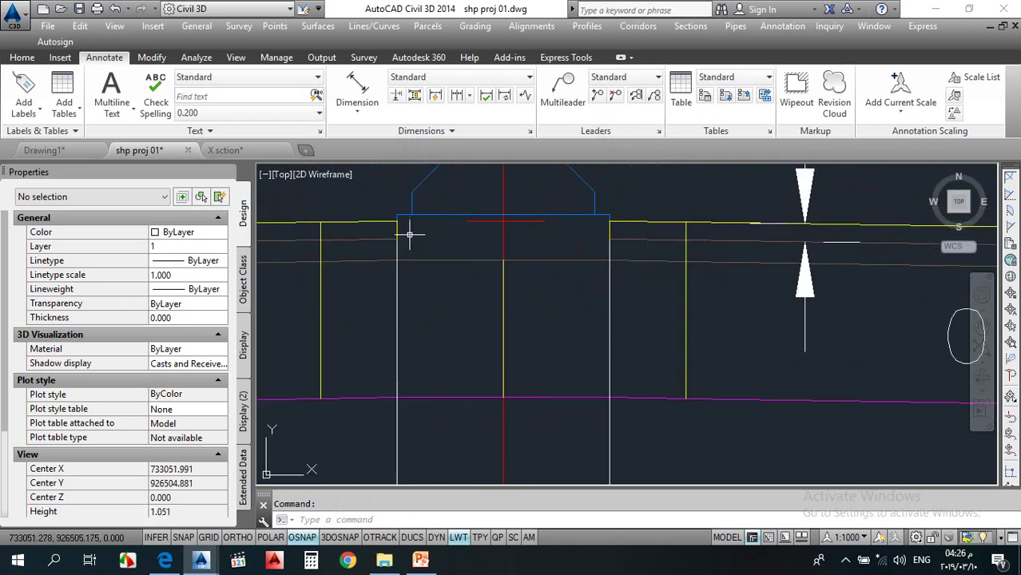
pyautogui.write('rec')
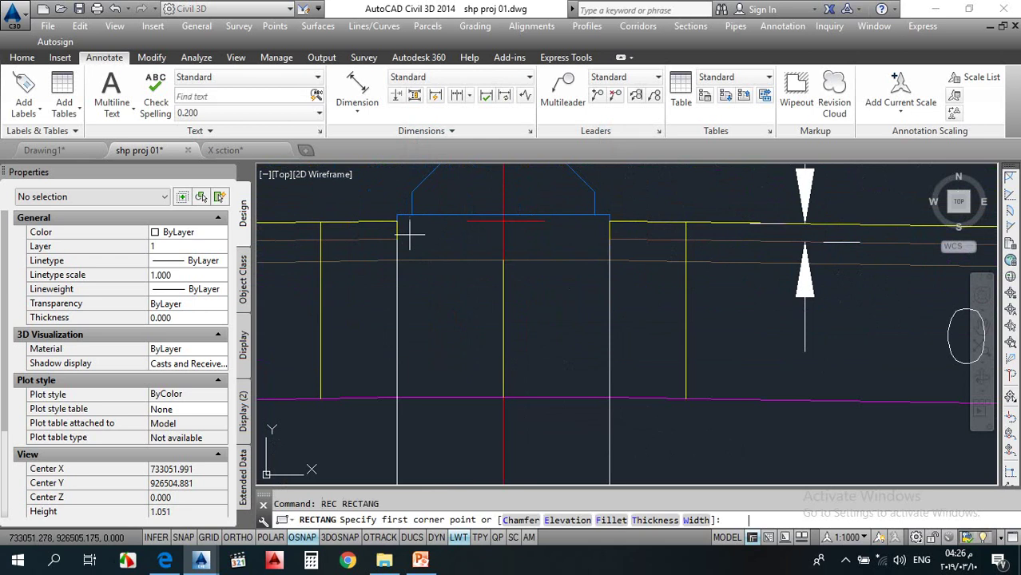
pyautogui.press('Return')
pyautogui.click(396, 214)
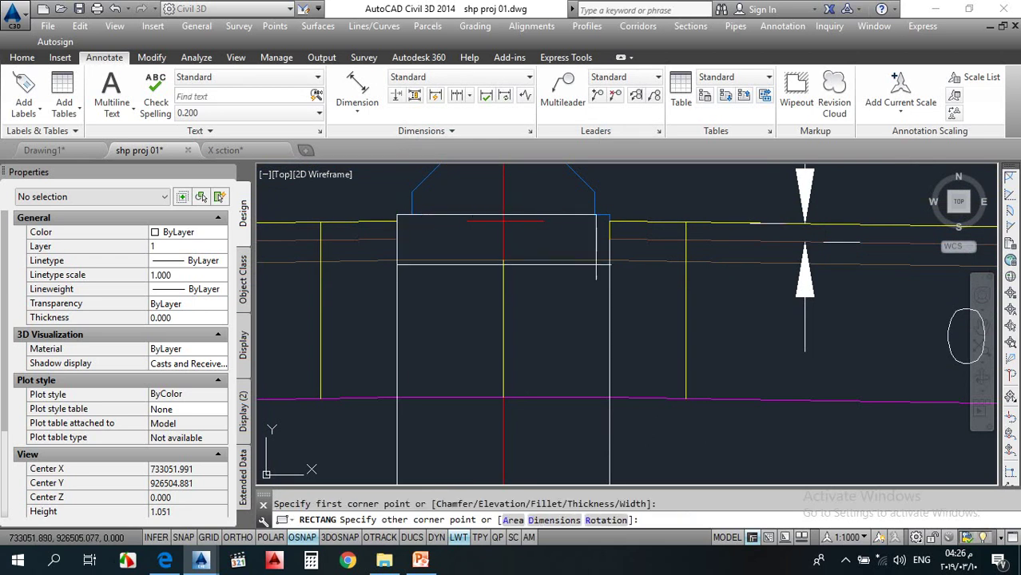
pyautogui.click(608, 261)
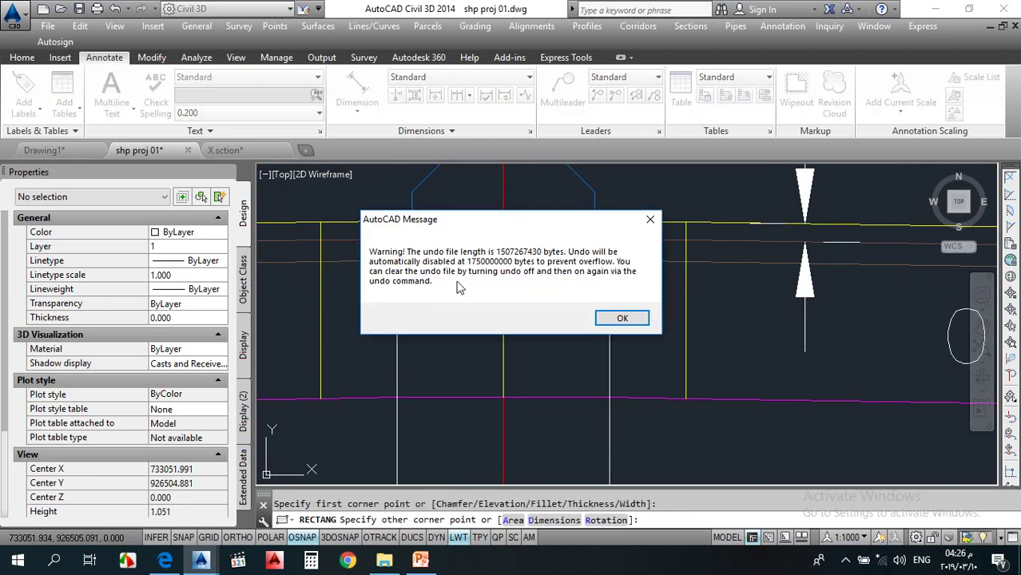
pyautogui.click(615, 319)
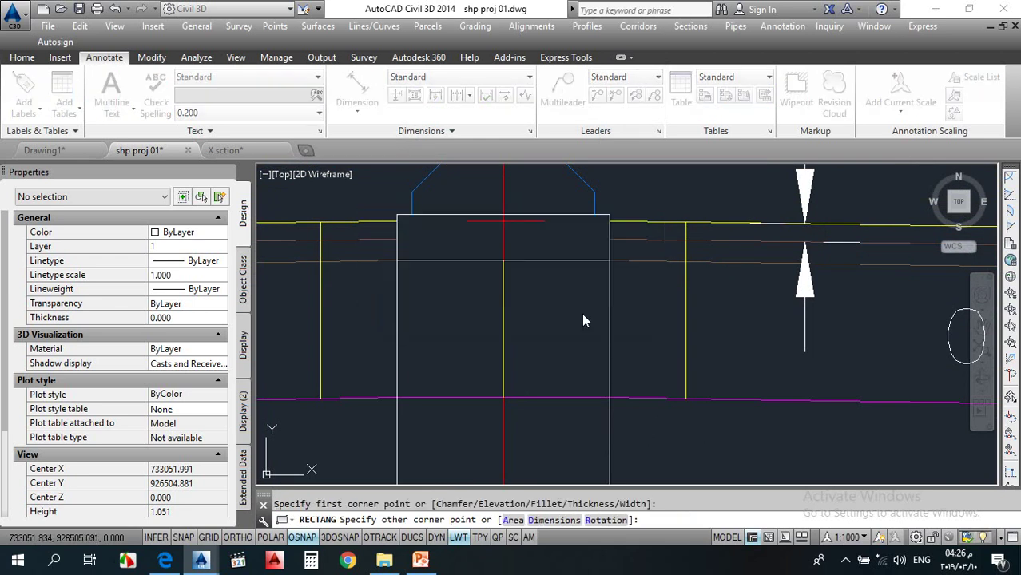
# Step: Select the barrier base rectangle and inspect how its upper corner meets the adjoining yellow pavement surface line
pyautogui.click(540, 261)
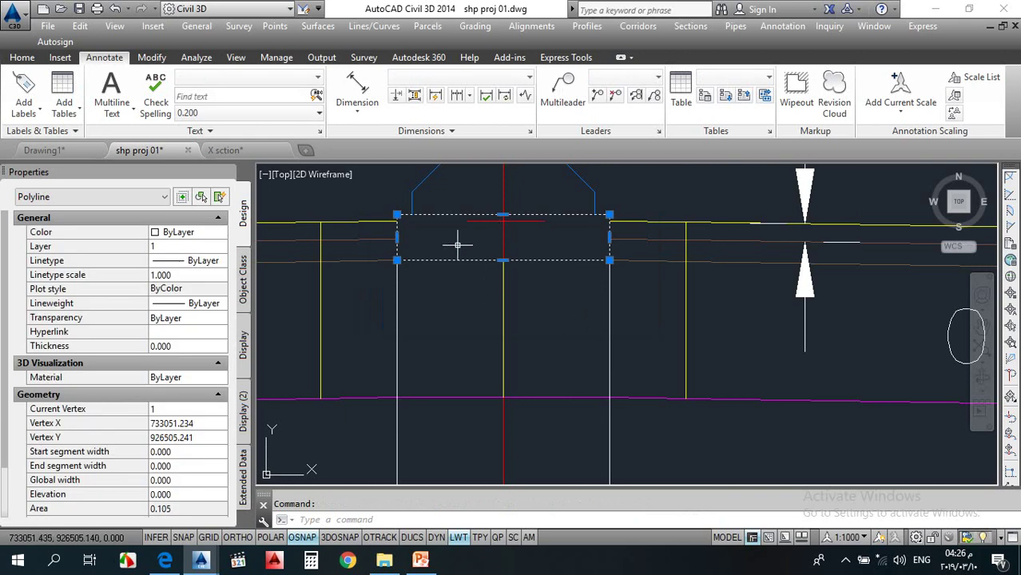
pyautogui.scroll(-4, 485, 273)
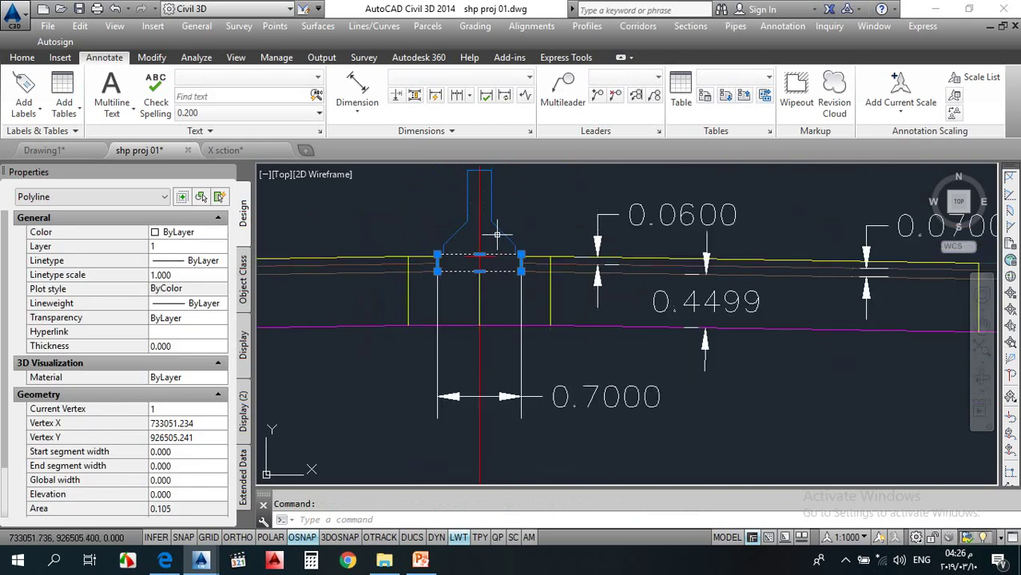
pyautogui.scroll(2, 498, 254)
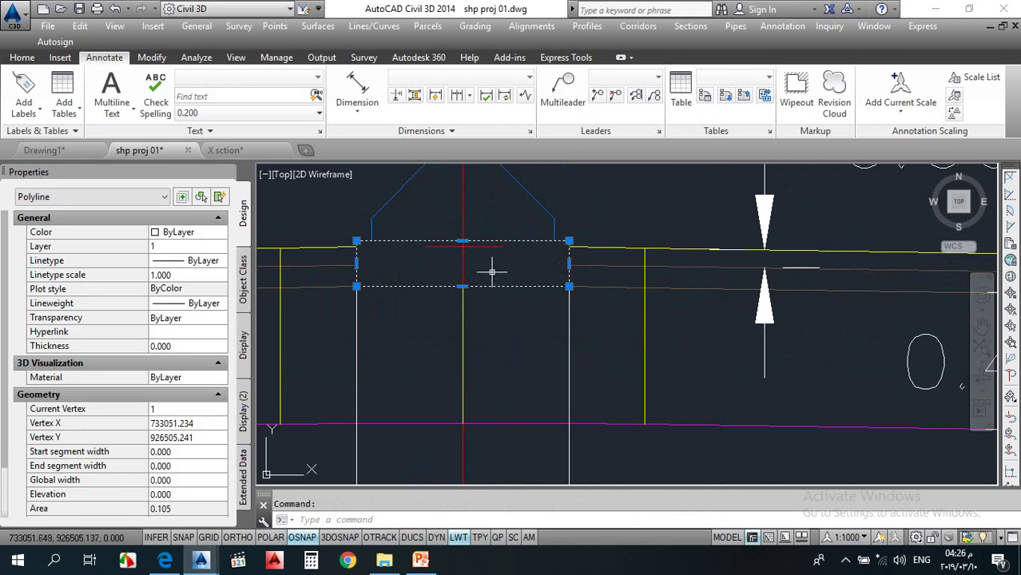
pyautogui.scroll(5, 581, 246)
pyautogui.scroll(2, 538, 236)
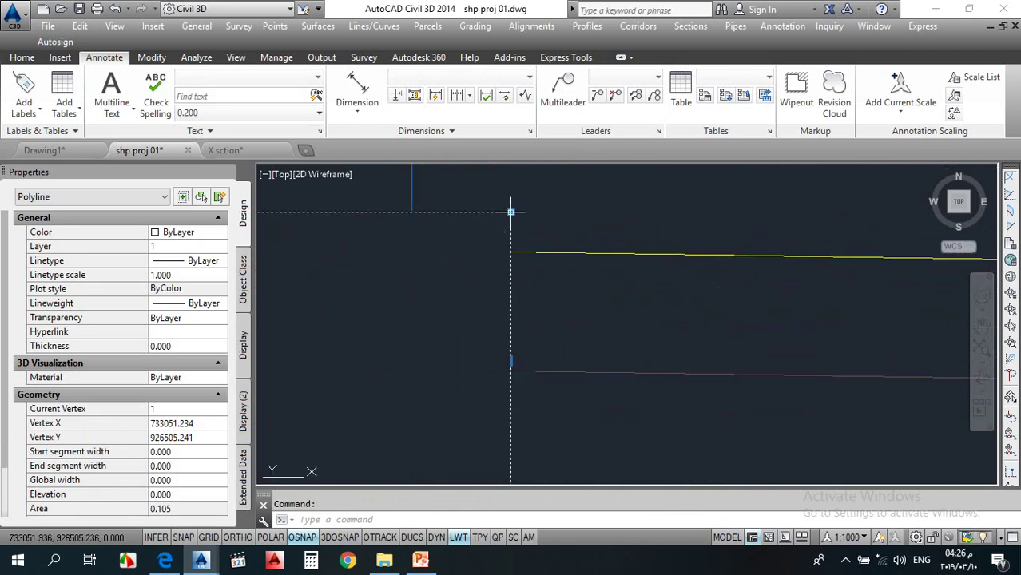
pyautogui.scroll(-2, 514, 254)
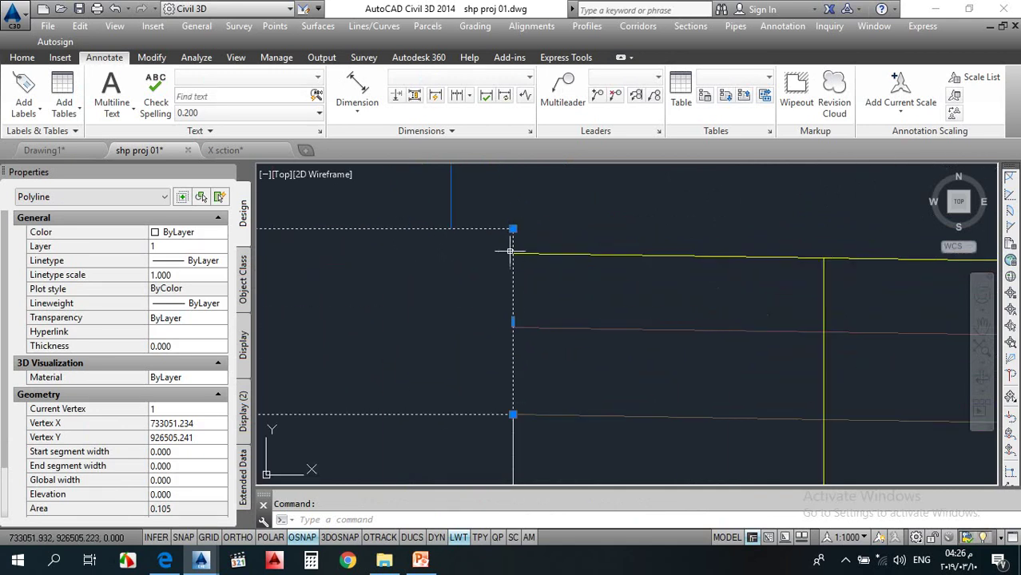
pyautogui.scroll(-2, 514, 246)
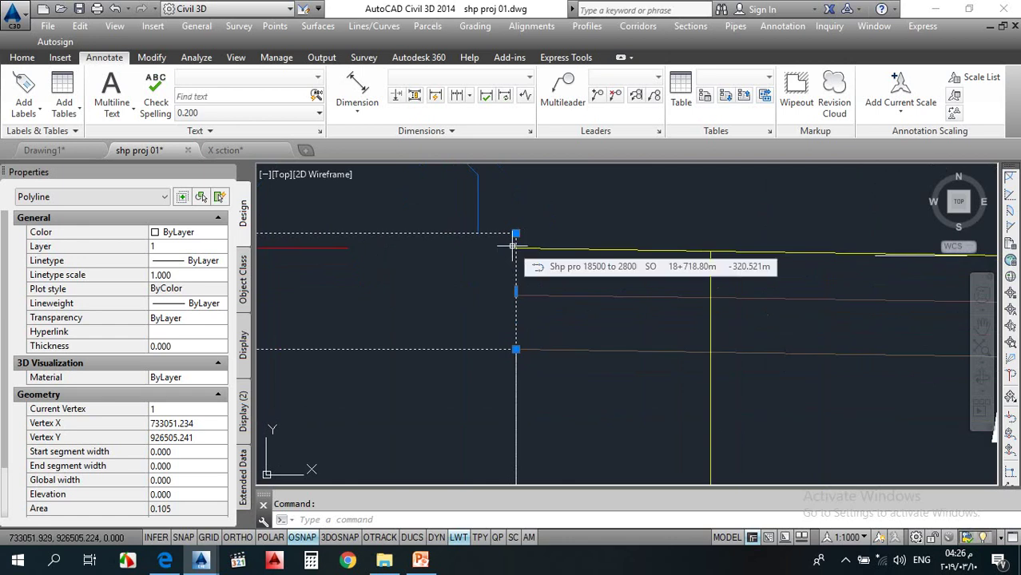
pyautogui.scroll(1, 520, 252)
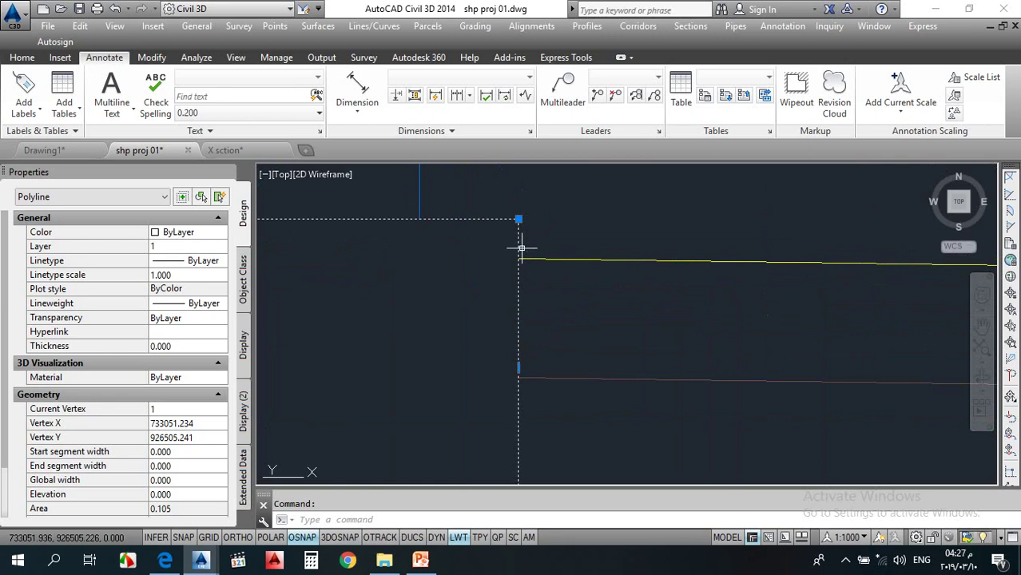
pyautogui.press('Escape')
# Step: Measure the vertical offset from the rectangle's upper corner to the end of the yellow pavement surface with a linear dimension
pyautogui.scroll(-1, 528, 251)
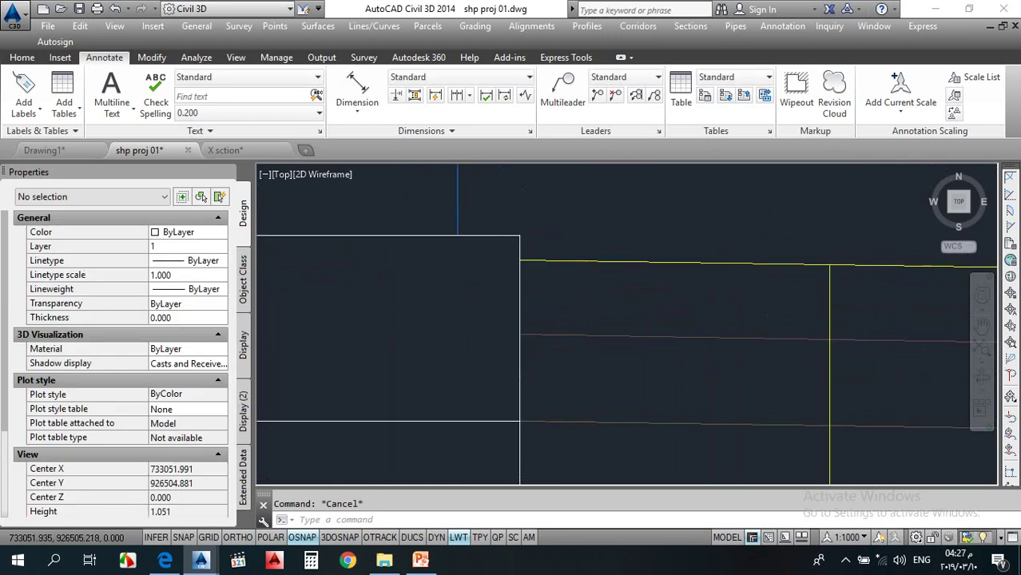
pyautogui.scroll(1, 520, 256)
pyautogui.scroll(1, 519, 245)
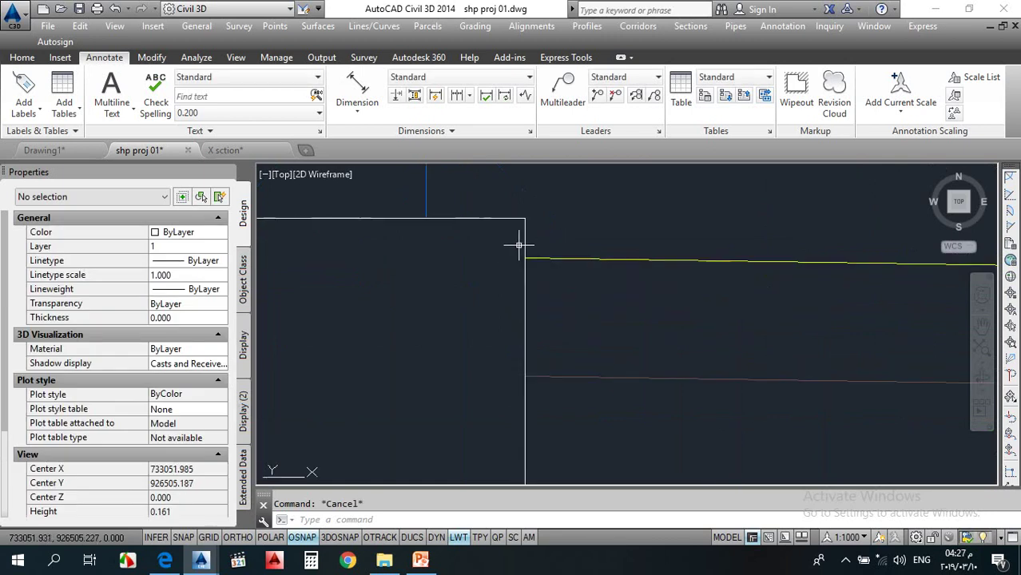
pyautogui.click(361, 113)
pyautogui.click(368, 138)
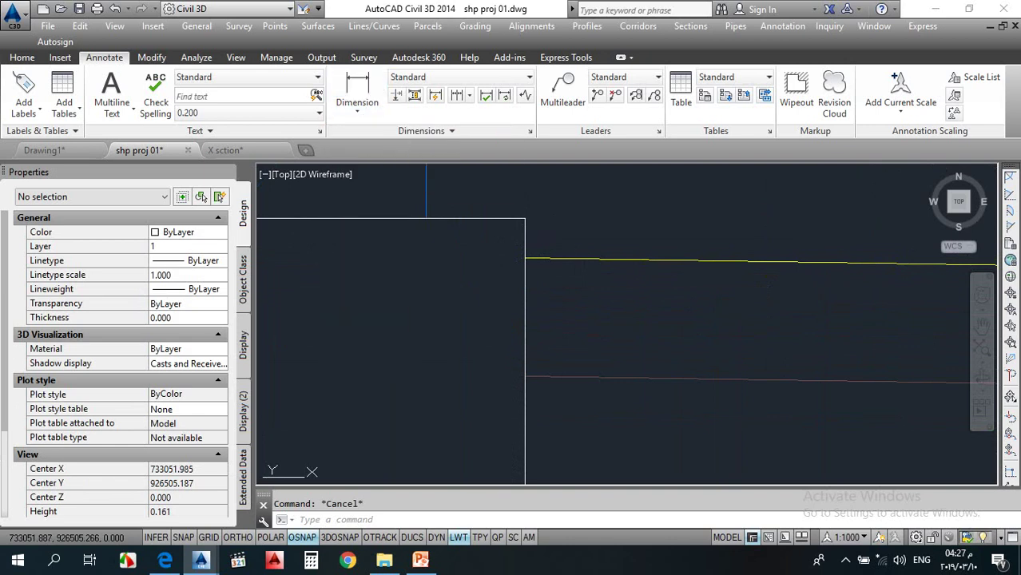
pyautogui.click(525, 218)
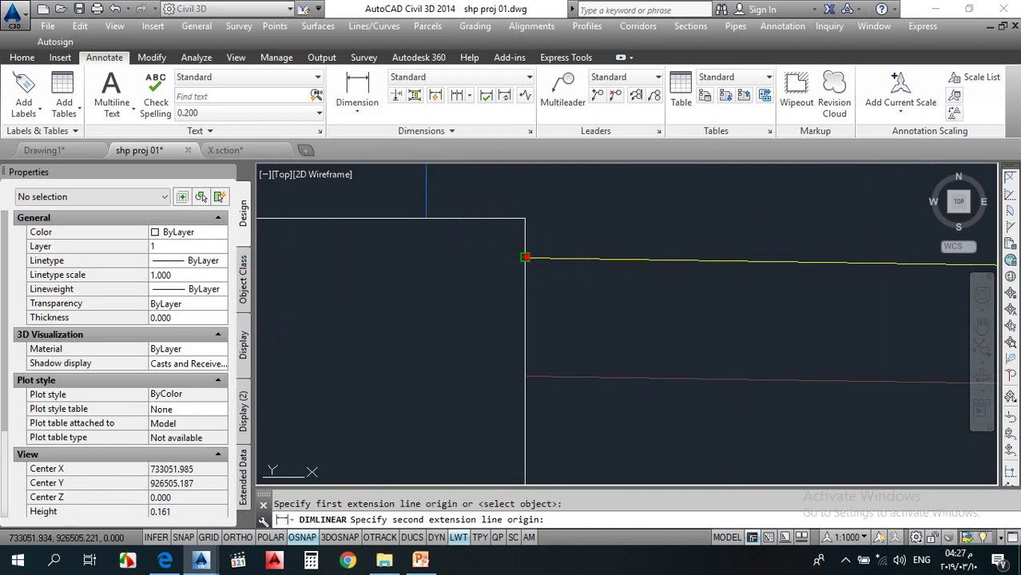
pyautogui.click(525, 257)
pyautogui.scroll(5, 525, 258)
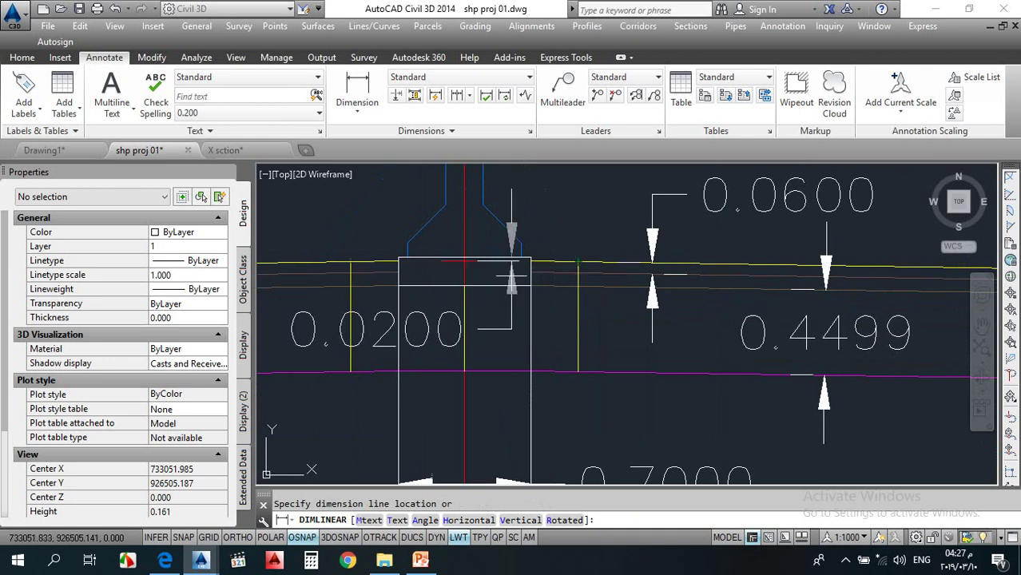
pyautogui.scroll(5, 512, 274)
pyautogui.press('Escape')
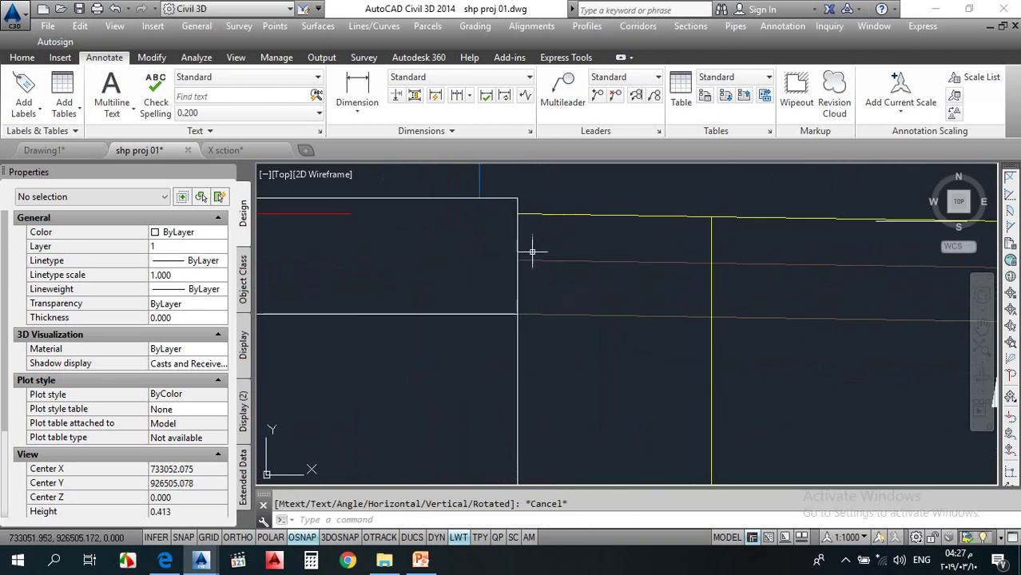
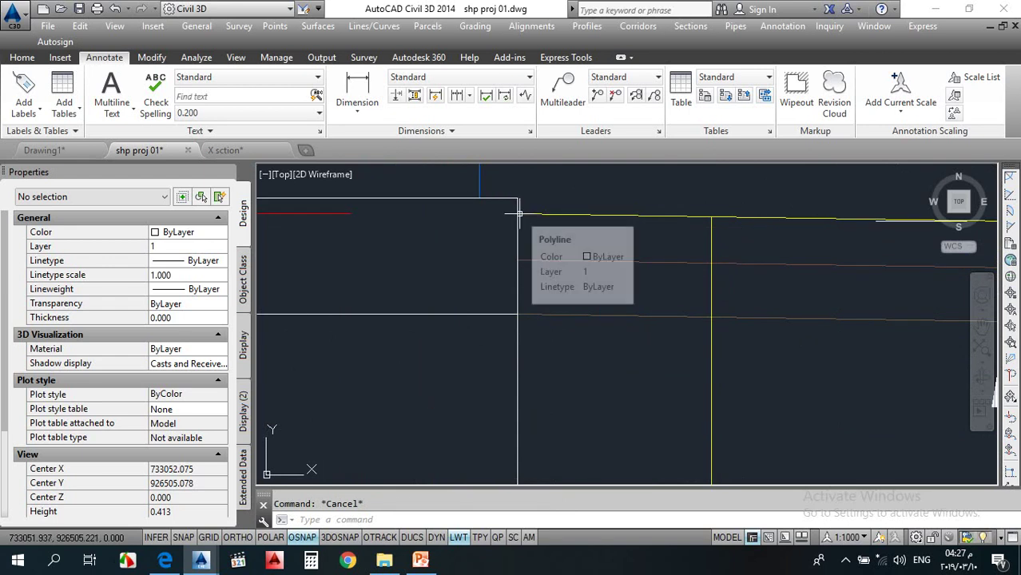
# Step: Draw a horizontal line from the end of the yellow pavement surface across the barrier base to the red centreline
pyautogui.scroll(-2, 512, 247)
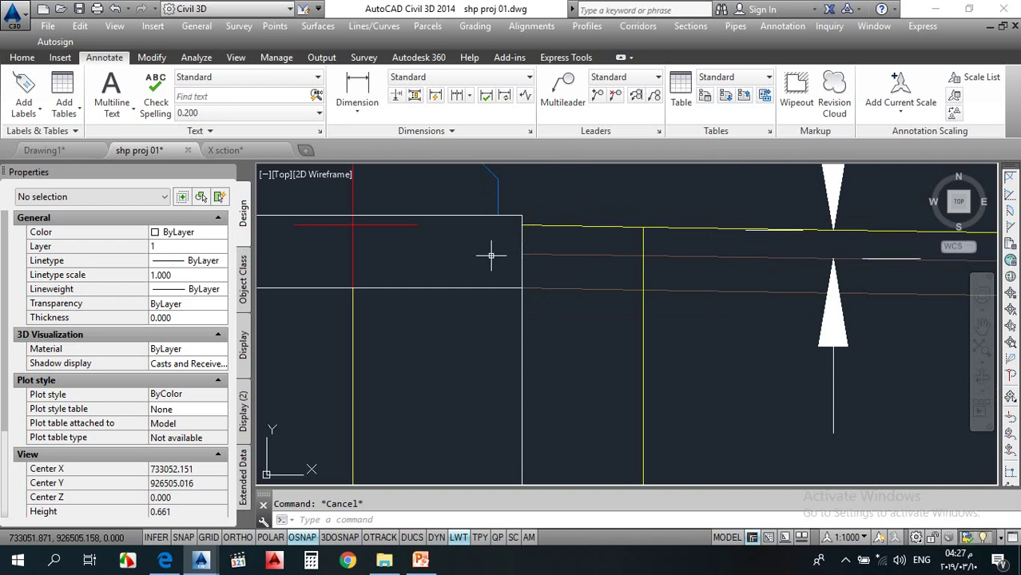
pyautogui.write('l')
pyautogui.press('Return')
pyautogui.scroll(2, 523, 237)
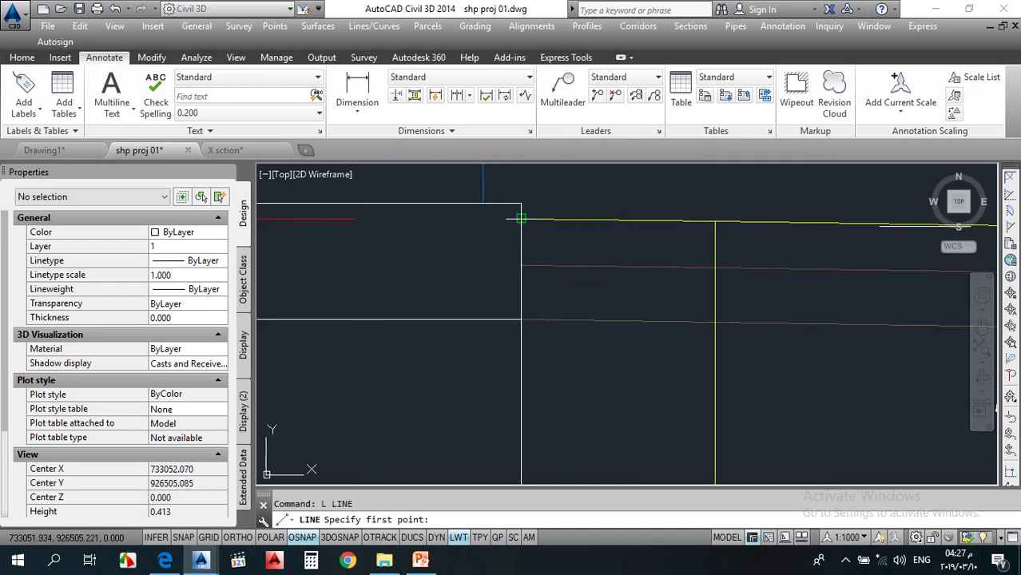
pyautogui.click(520, 217)
pyautogui.scroll(-2, 452, 238)
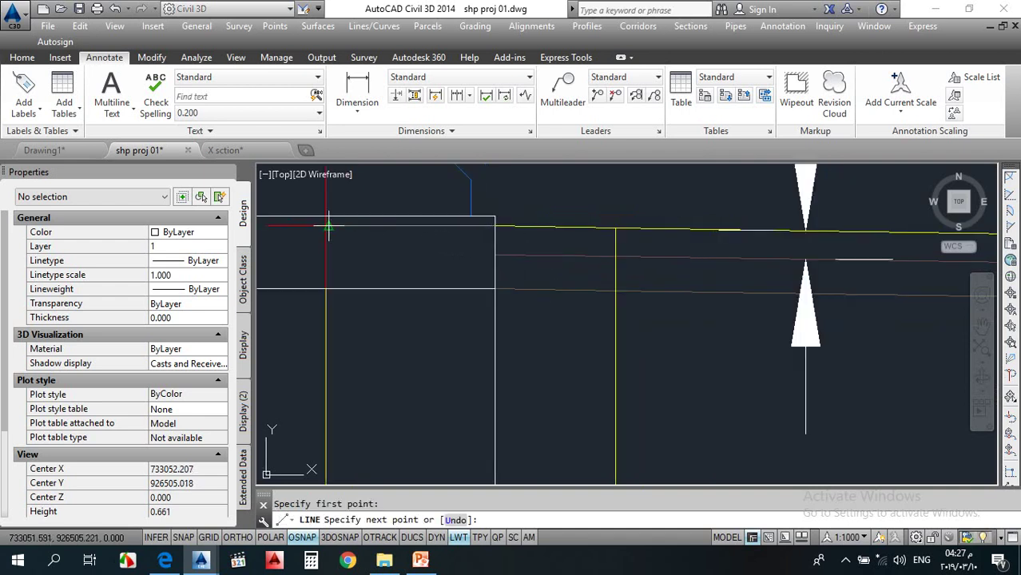
pyautogui.scroll(2, 327, 228)
pyautogui.scroll(6, 320, 226)
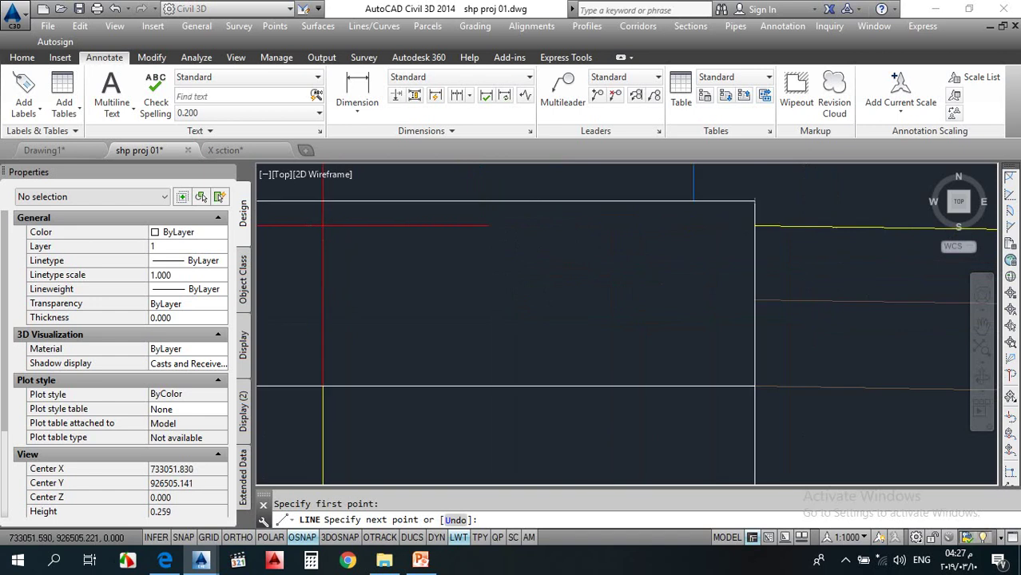
pyautogui.click(312, 226)
pyautogui.press('Return')
pyautogui.scroll(-20, 448, 248)
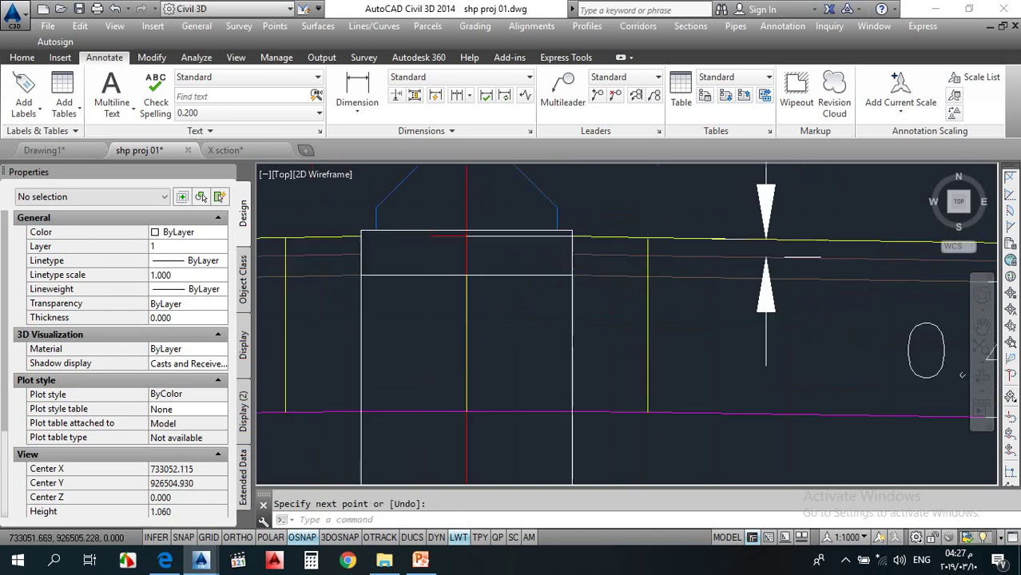
# Step: Attach a LinkVertical subassembly with a 0.02 m vertical deflection to the baseline point of the 5L 18500 TO 19849 assembly
pyautogui.scroll(14, 500, 336)
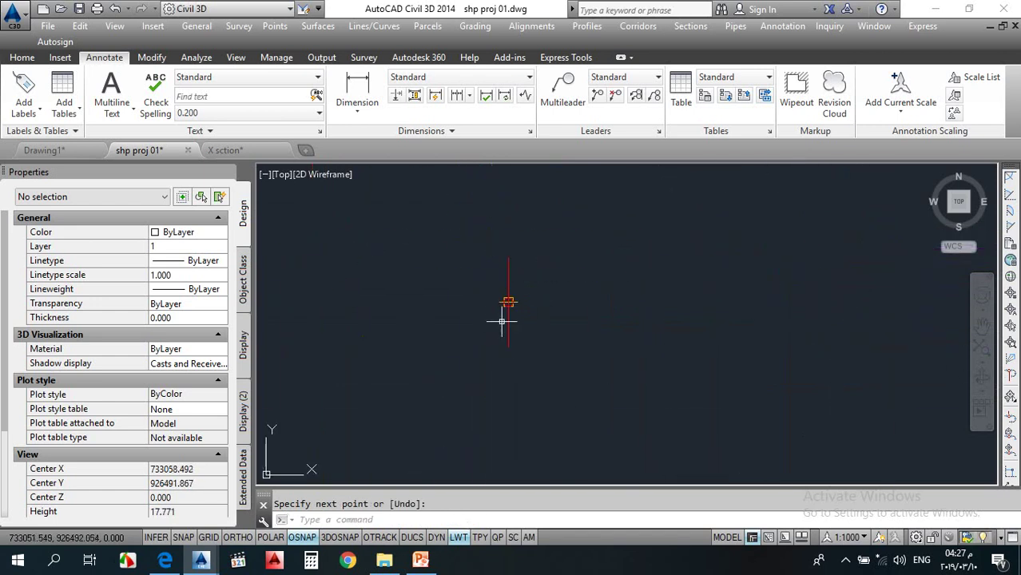
pyautogui.scroll(4, 558, 273)
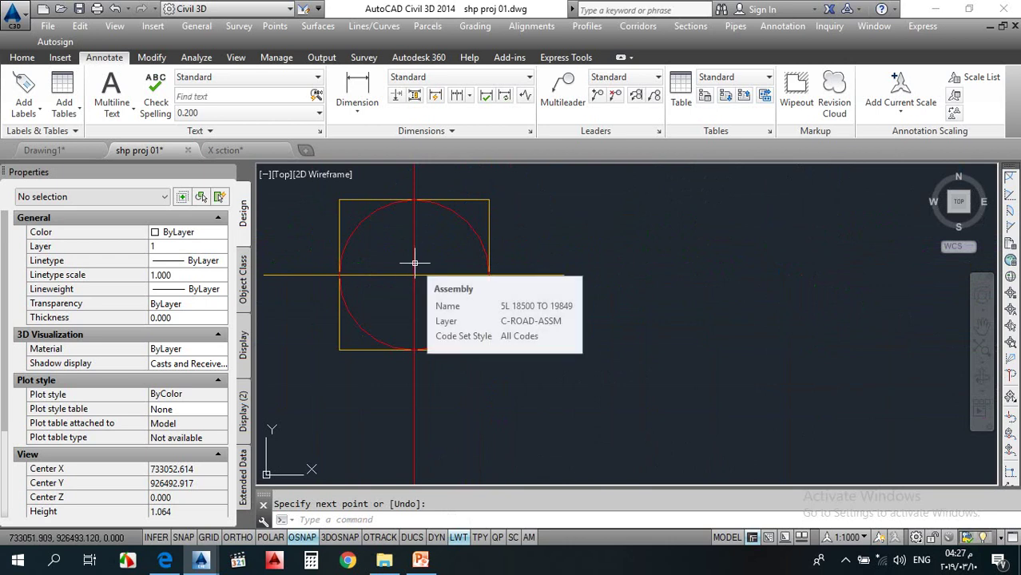
pyautogui.scroll(4, 413, 268)
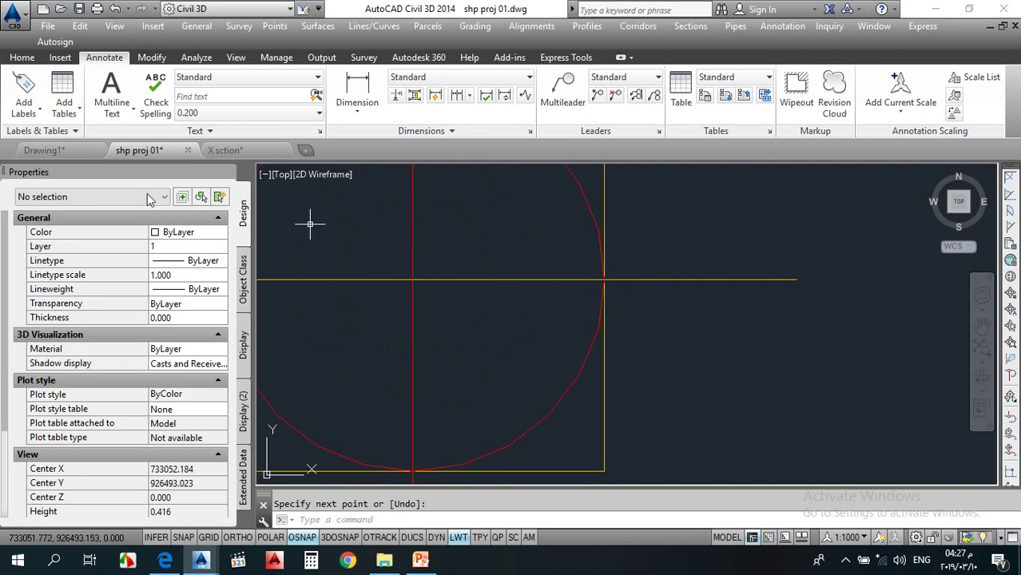
pyautogui.click(21, 57)
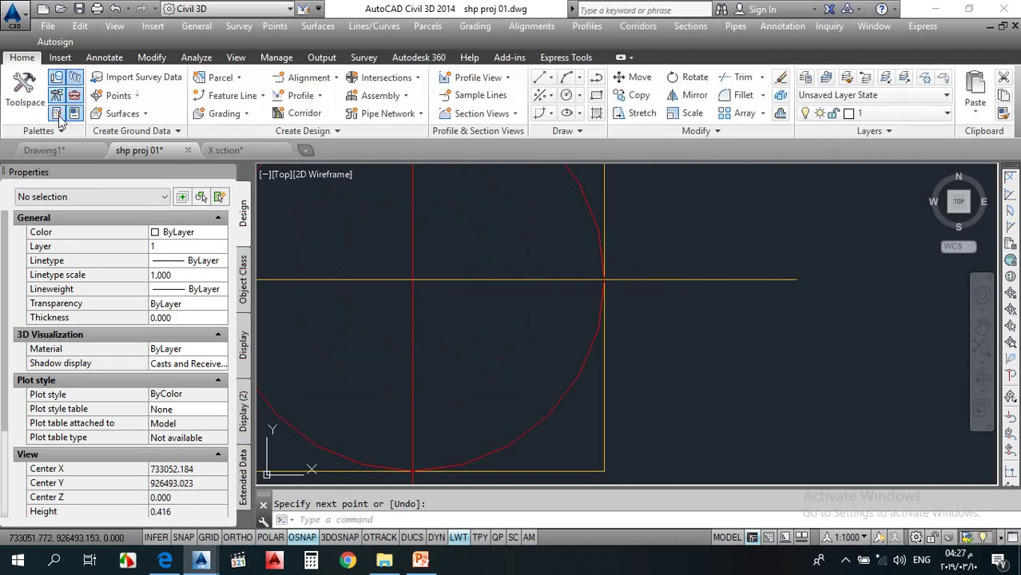
pyautogui.hotkey('ctrl', '3')
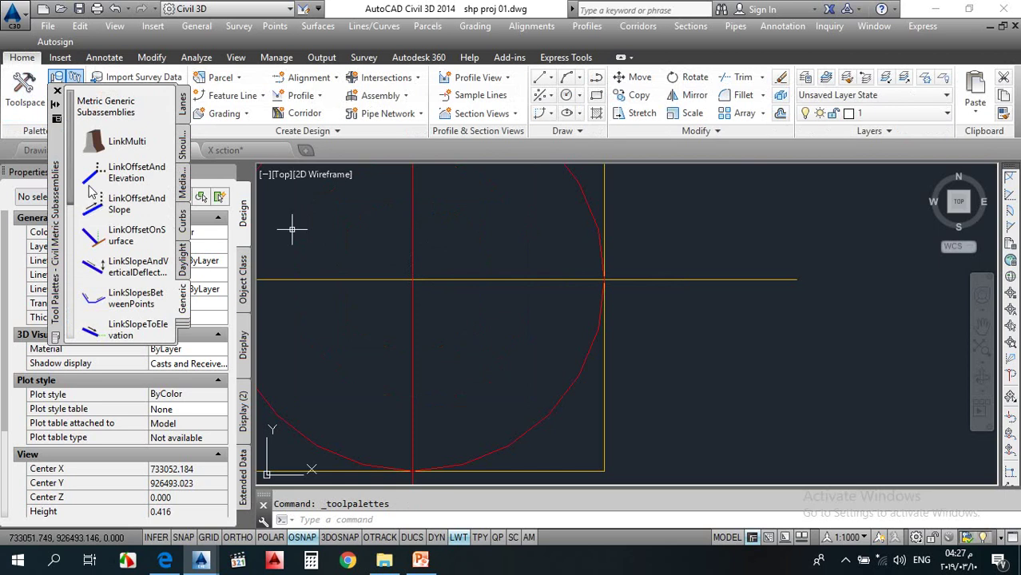
pyautogui.scroll(-5, 90, 252)
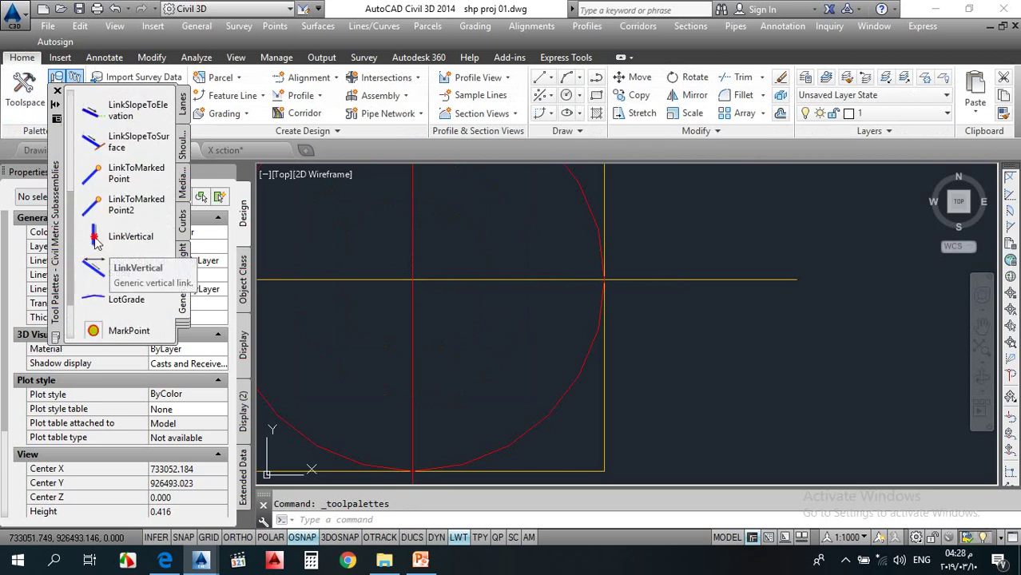
pyautogui.click(104, 238)
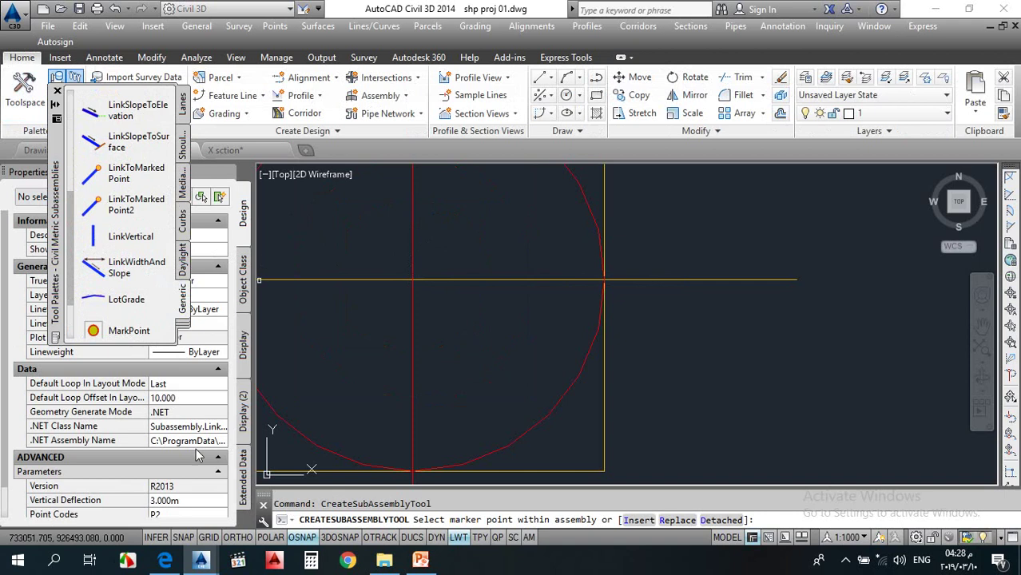
pyautogui.scroll(-2, 185, 489)
pyautogui.click(184, 455)
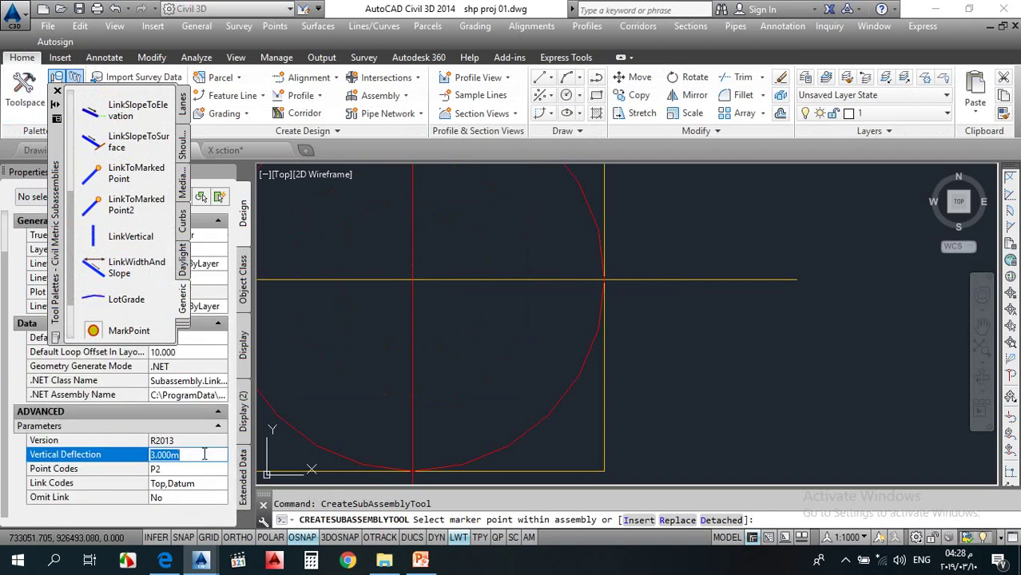
pyautogui.write('.02')
pyautogui.click(191, 485)
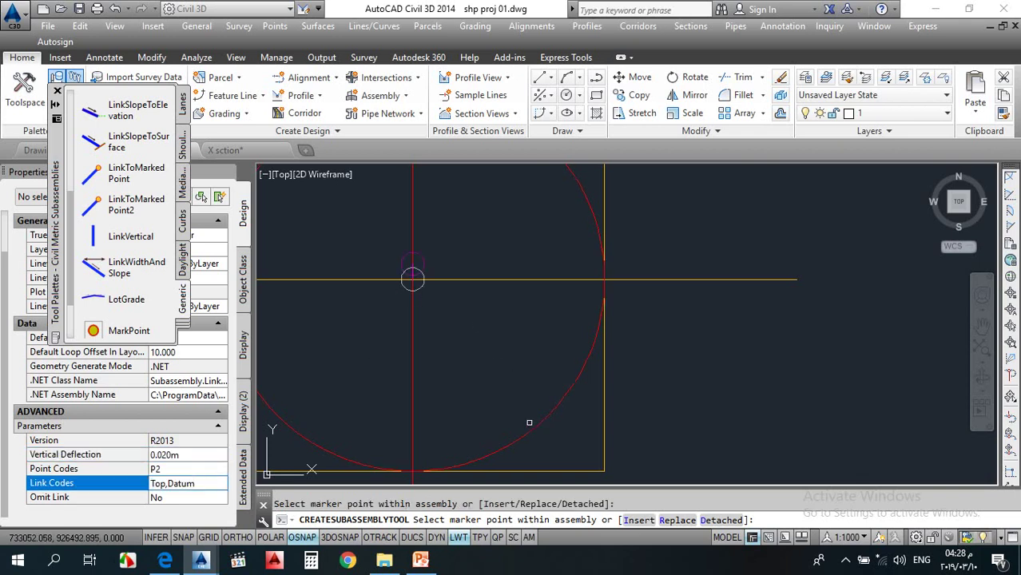
pyautogui.press('Escape')
pyautogui.scroll(3, 408, 259)
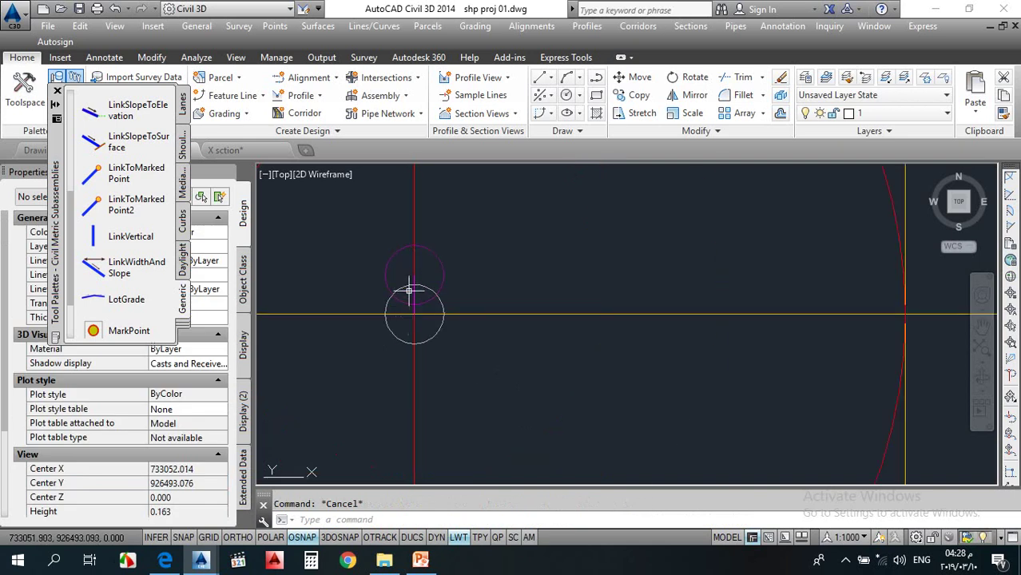
pyautogui.scroll(4, 407, 283)
# Step: Measure the height of the barrier base rectangle in the typical cross section with a linear dimension, without keeping the dimension
pyautogui.scroll(-10, 472, 260)
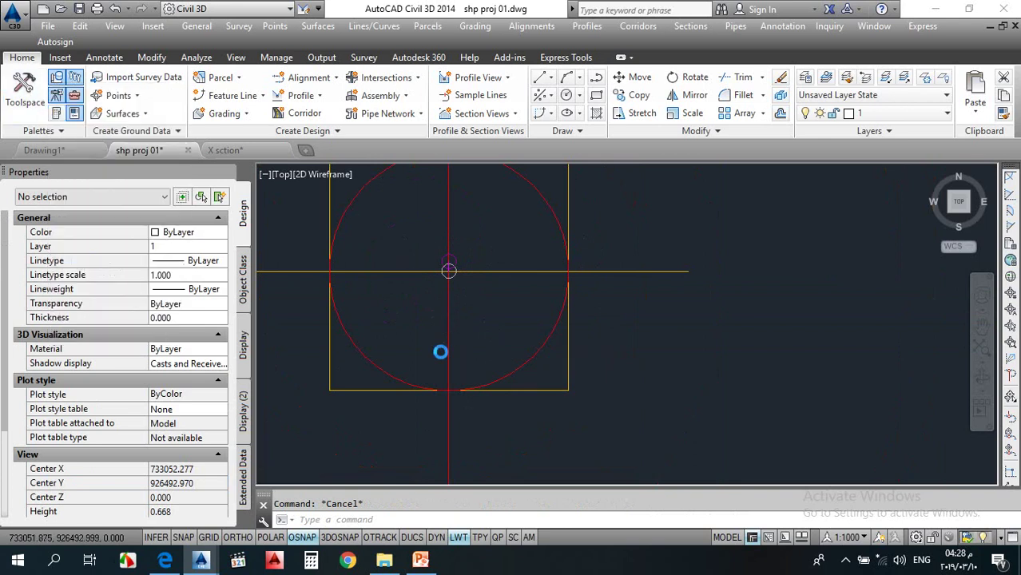
pyautogui.scroll(-19, 442, 352)
pyautogui.scroll(19, 444, 304)
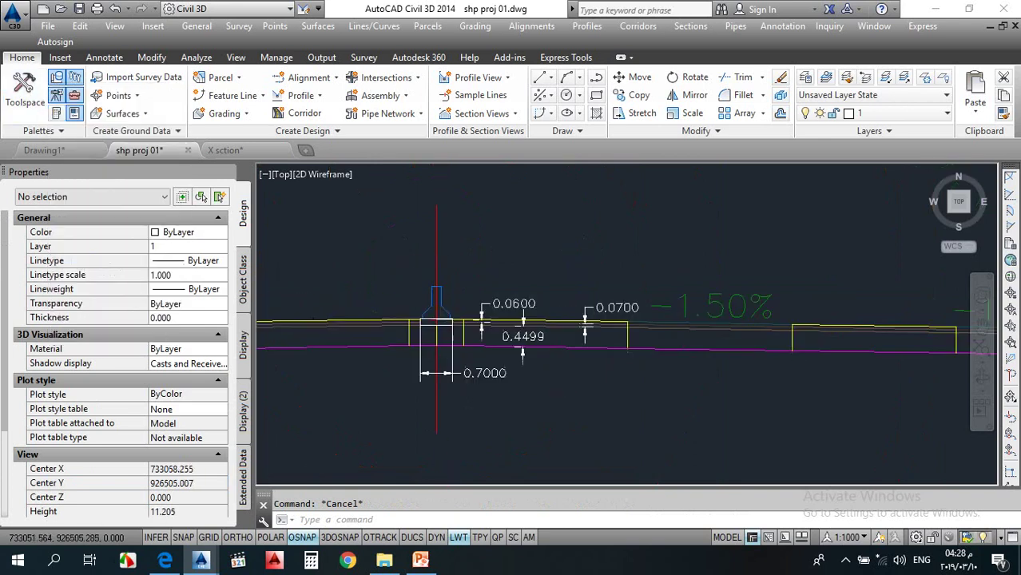
pyautogui.scroll(-2, 448, 291)
pyautogui.scroll(-5, 447, 291)
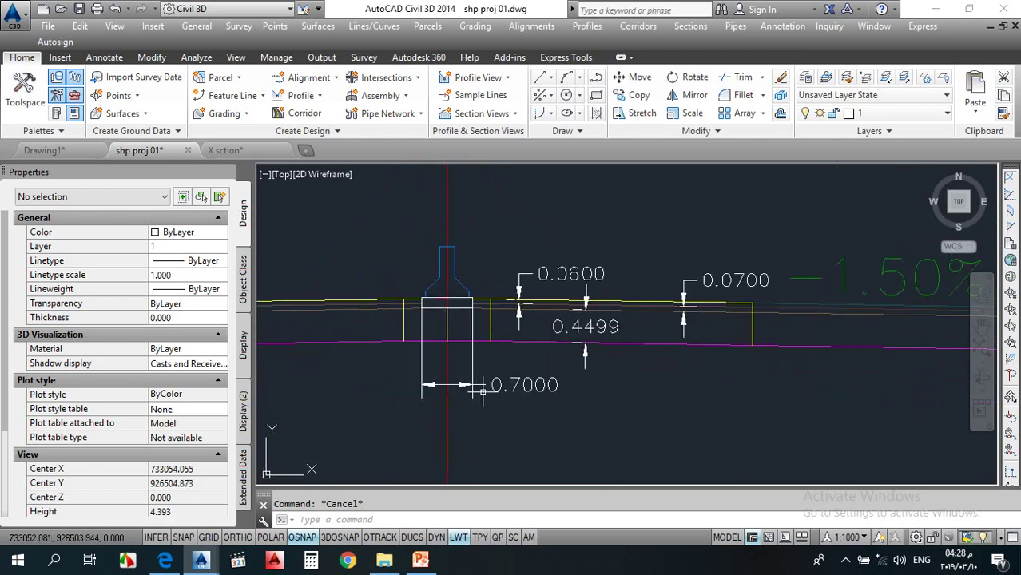
pyautogui.scroll(5, 446, 295)
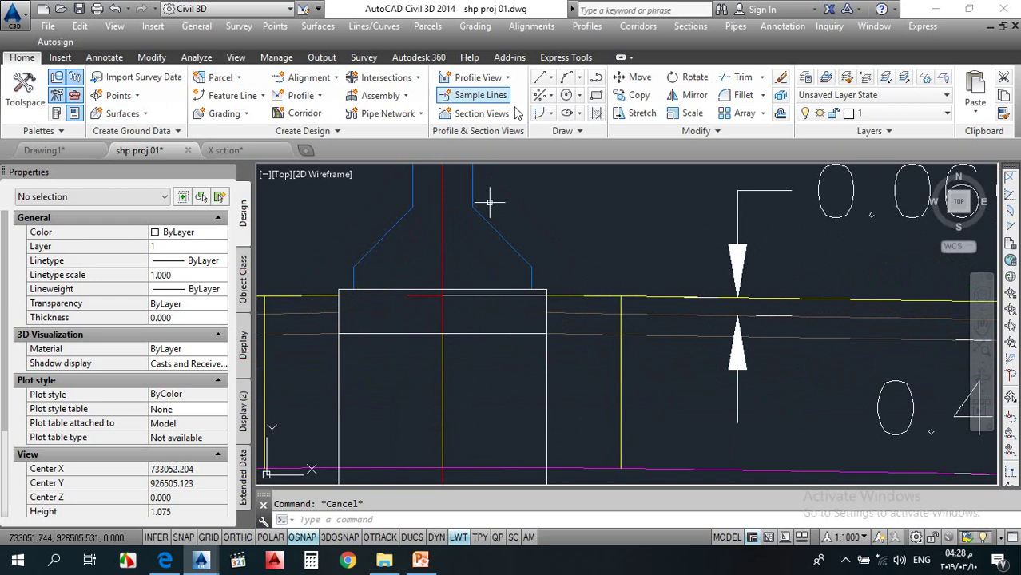
pyautogui.click(104, 58)
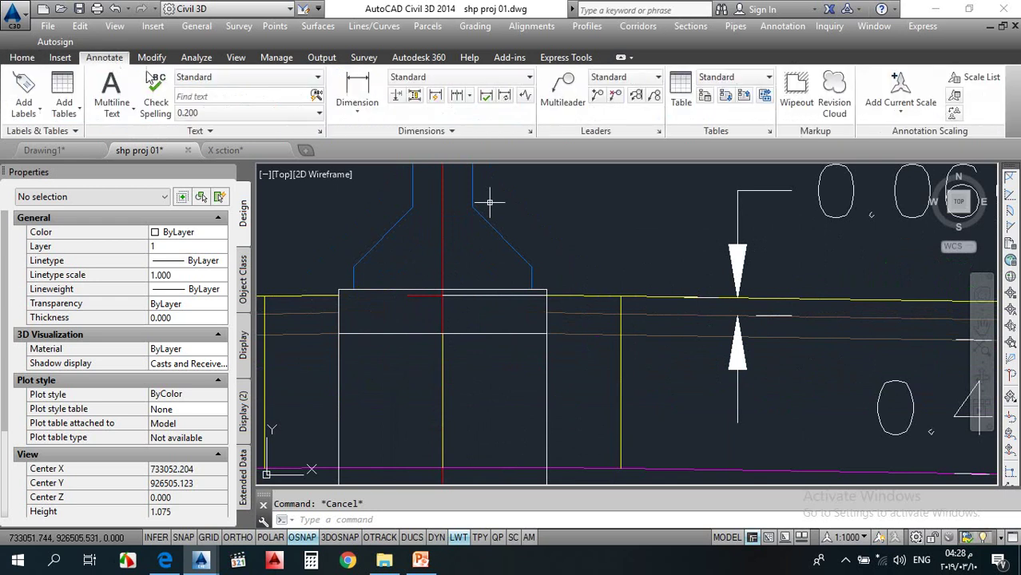
pyautogui.click(357, 92)
pyautogui.click(480, 284)
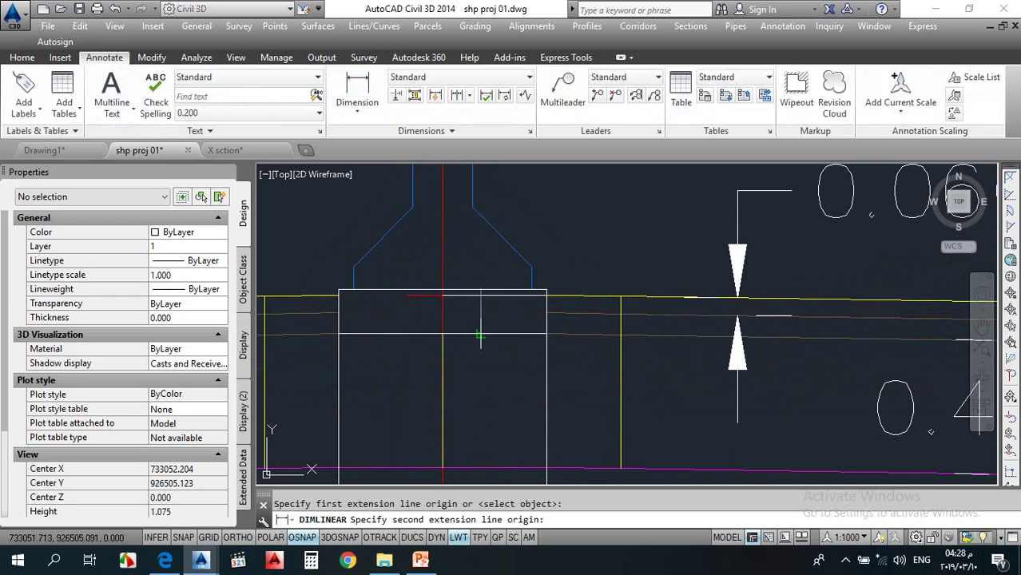
pyautogui.click(480, 335)
pyautogui.scroll(-3, 481, 335)
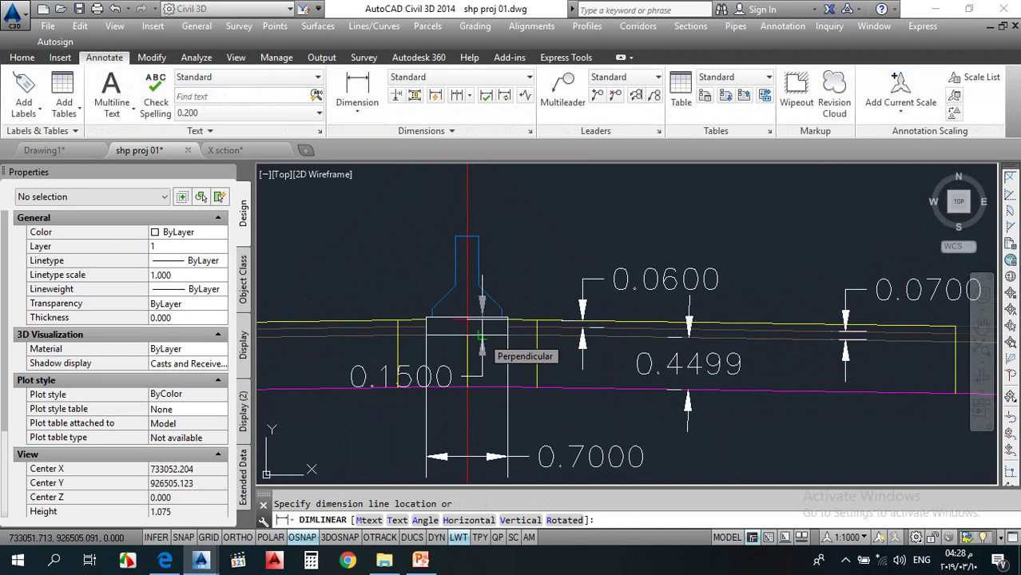
pyautogui.press('Escape')
# Step: Start a GenericPavementStructure lane subassembly for the assembly, with a width of 0.35 m and a shift width of 0
pyautogui.scroll(-5, 474, 232)
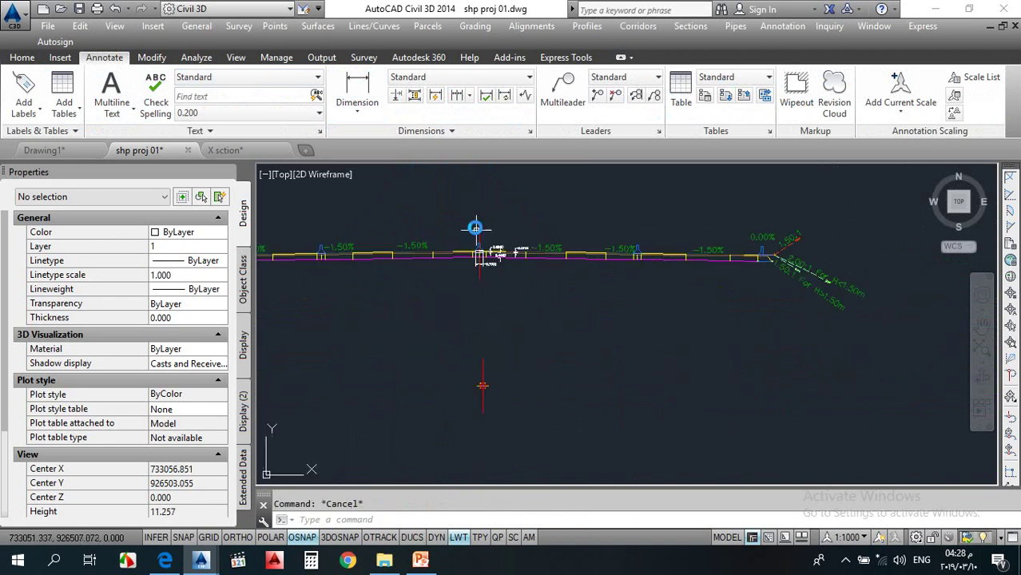
pyautogui.scroll(3, 483, 240)
pyautogui.scroll(15, 484, 240)
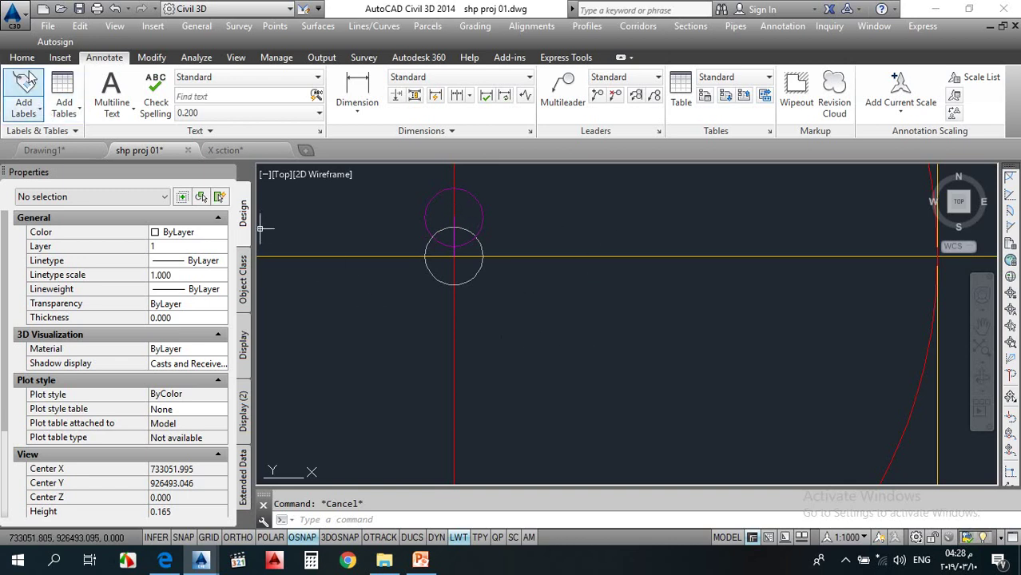
pyautogui.click(21, 58)
pyautogui.click(55, 95)
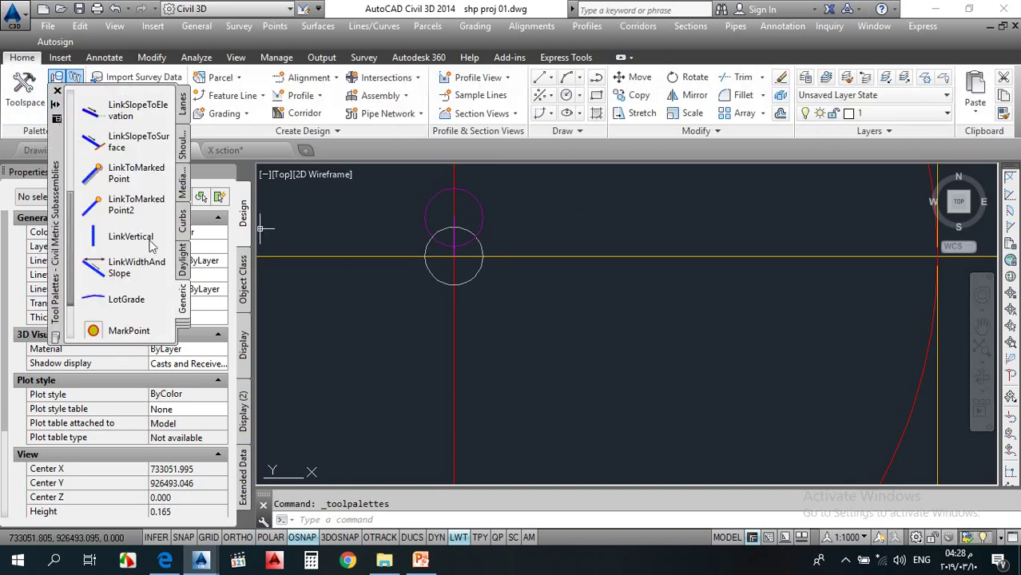
pyautogui.click(183, 102)
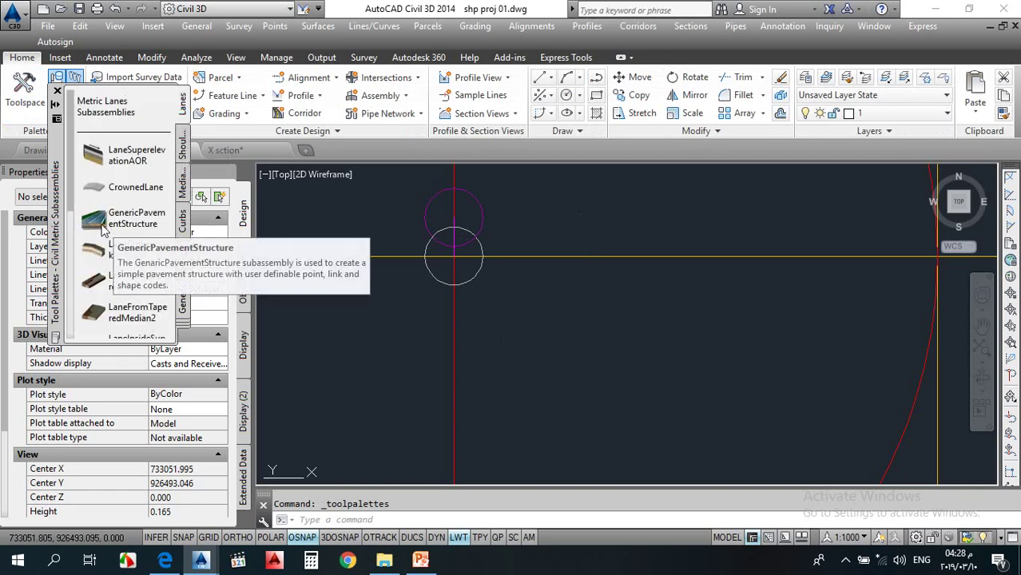
pyautogui.click(95, 221)
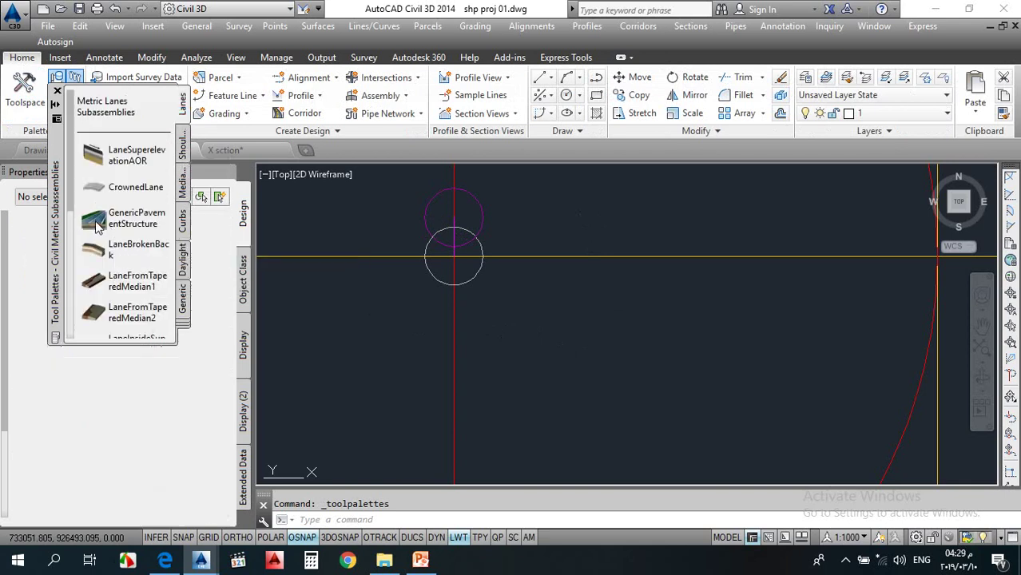
pyautogui.scroll(-4, 108, 503)
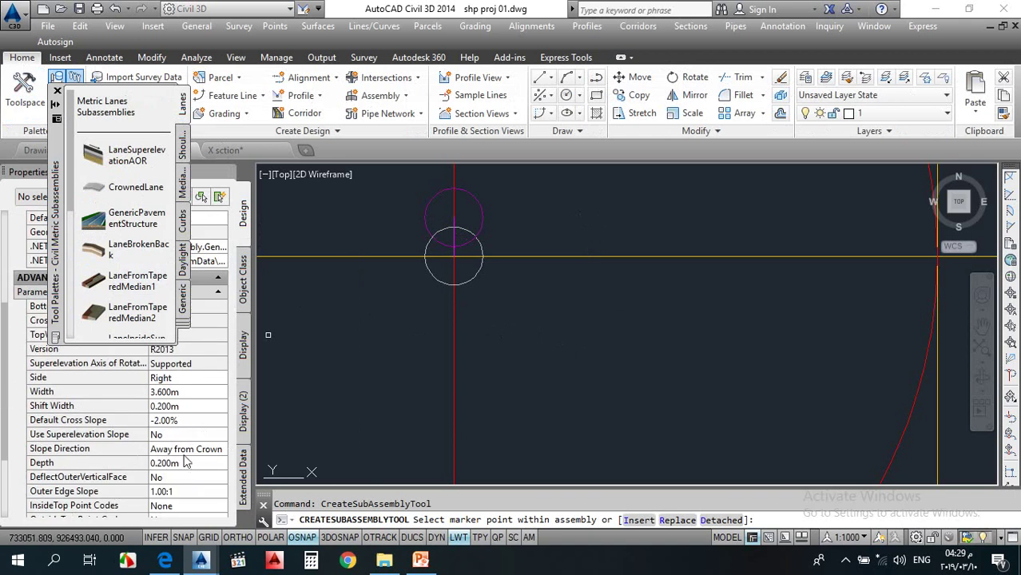
pyautogui.click(186, 392)
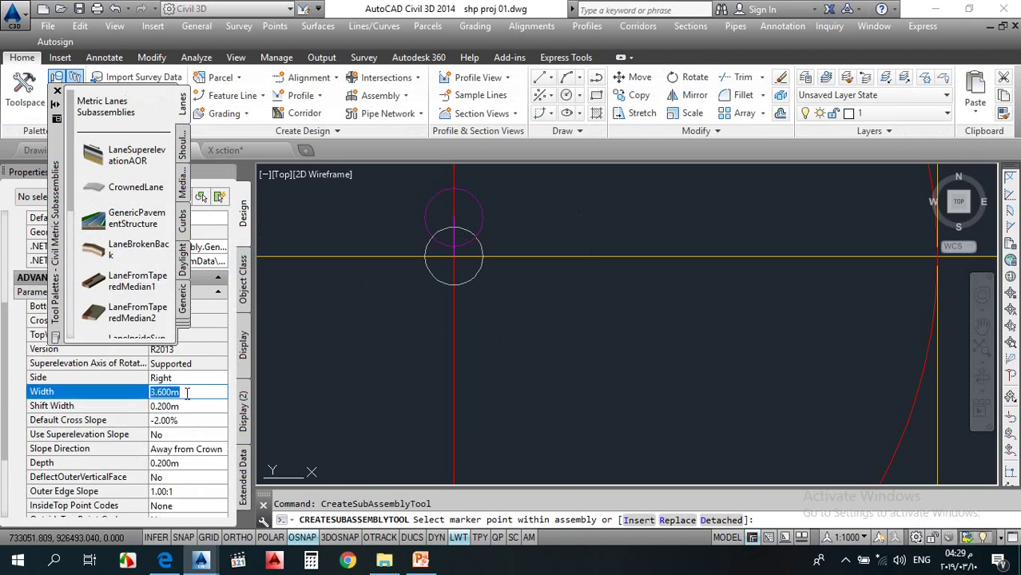
pyautogui.write('.35')
pyautogui.click(182, 407)
pyautogui.write('0')
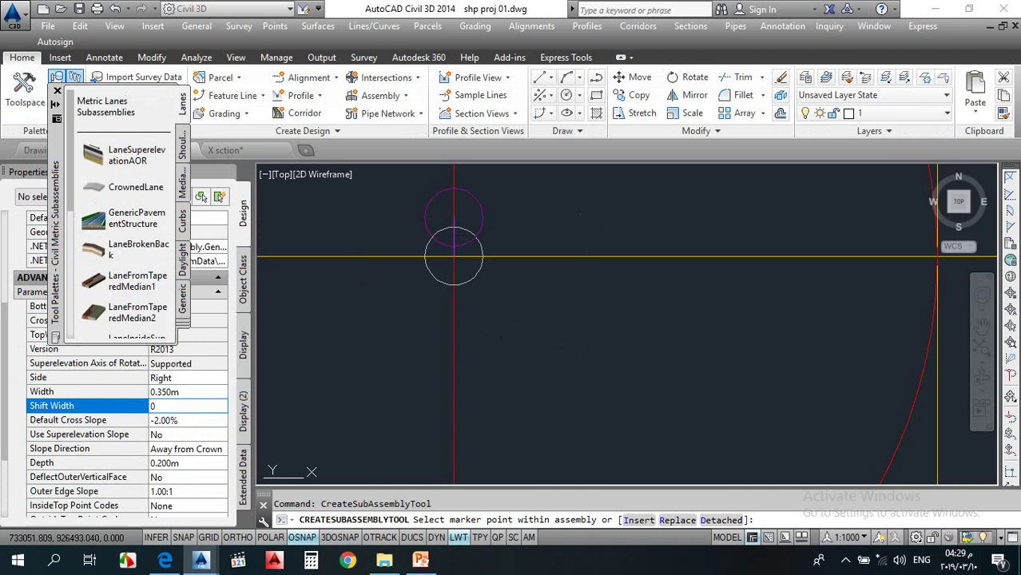
# Step: Set the pavement structure's default cross slope to 0% and its depth to 0.15 m
pyautogui.click(174, 421)
pyautogui.write('0')
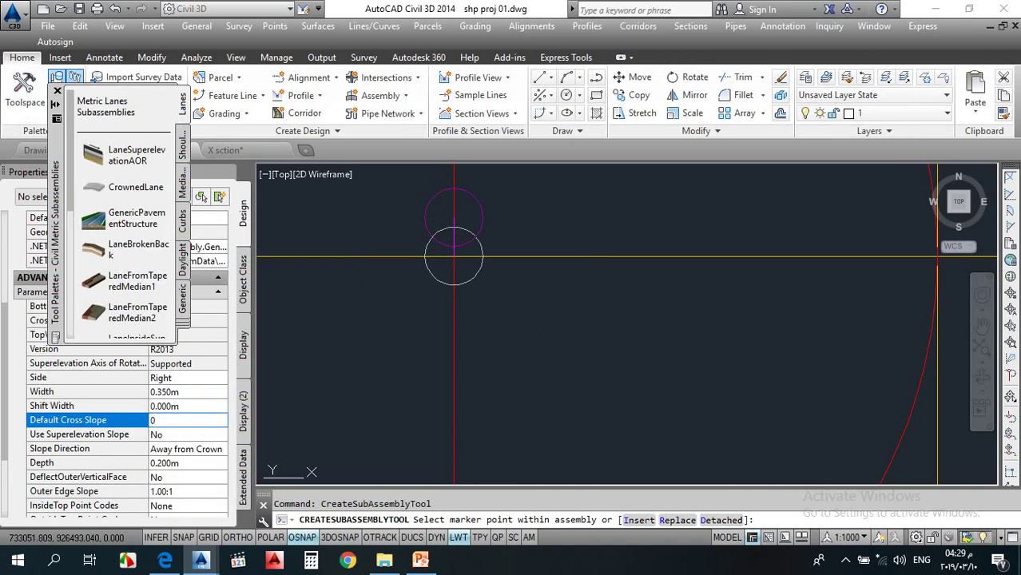
pyautogui.click(184, 464)
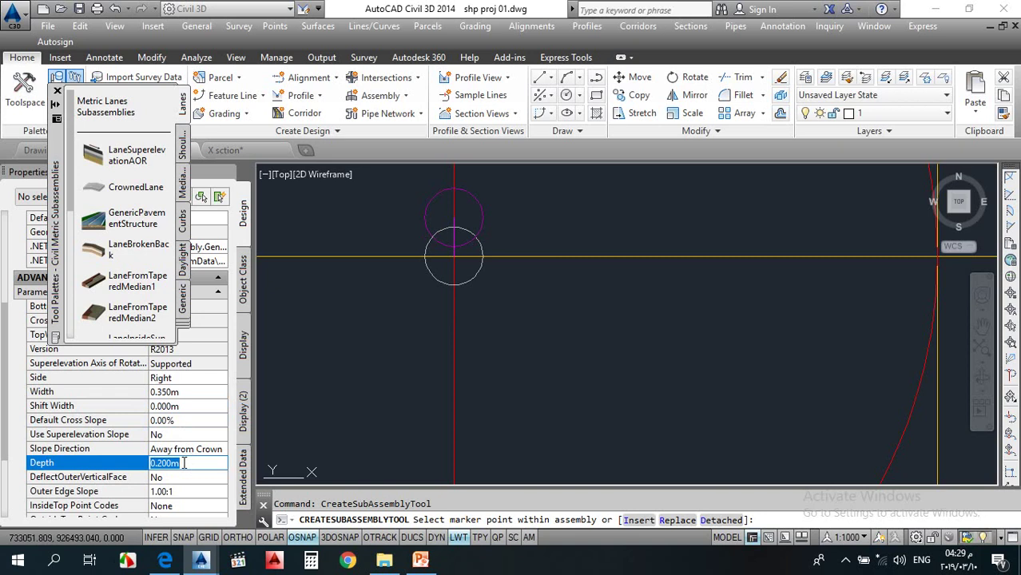
pyautogui.write('.15')
# Step: Attach the pavement structure to the upper marker point of the vertical link, then end the placement and close the subassembly palette
pyautogui.click(323, 357)
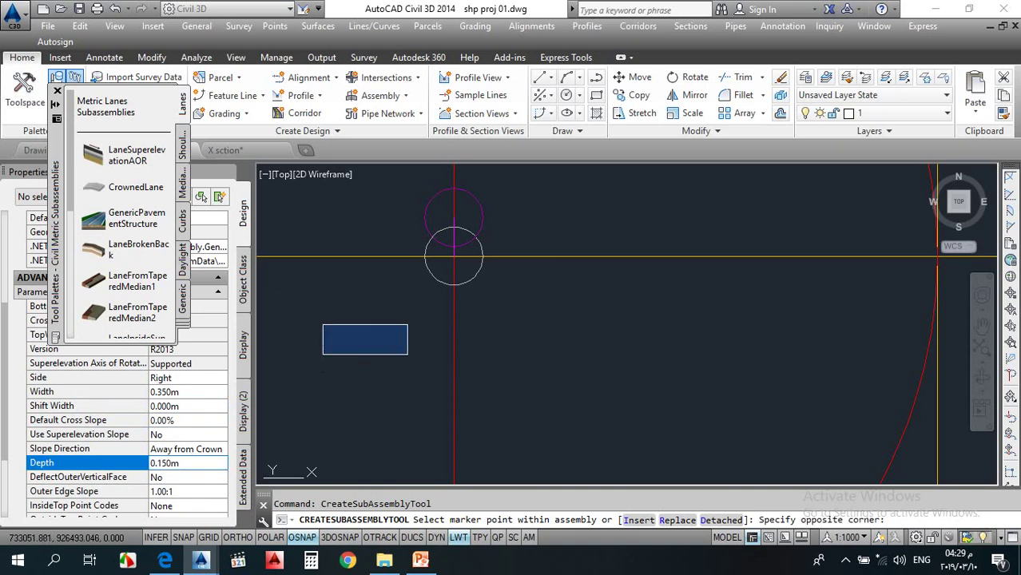
pyautogui.click(354, 376)
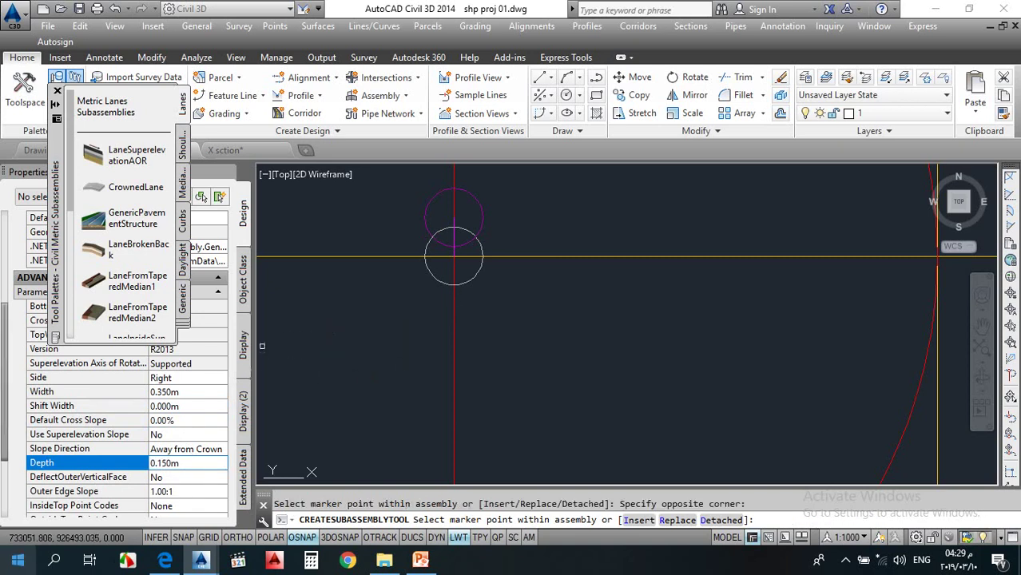
pyautogui.scroll(-3, 490, 342)
pyautogui.scroll(3, 490, 340)
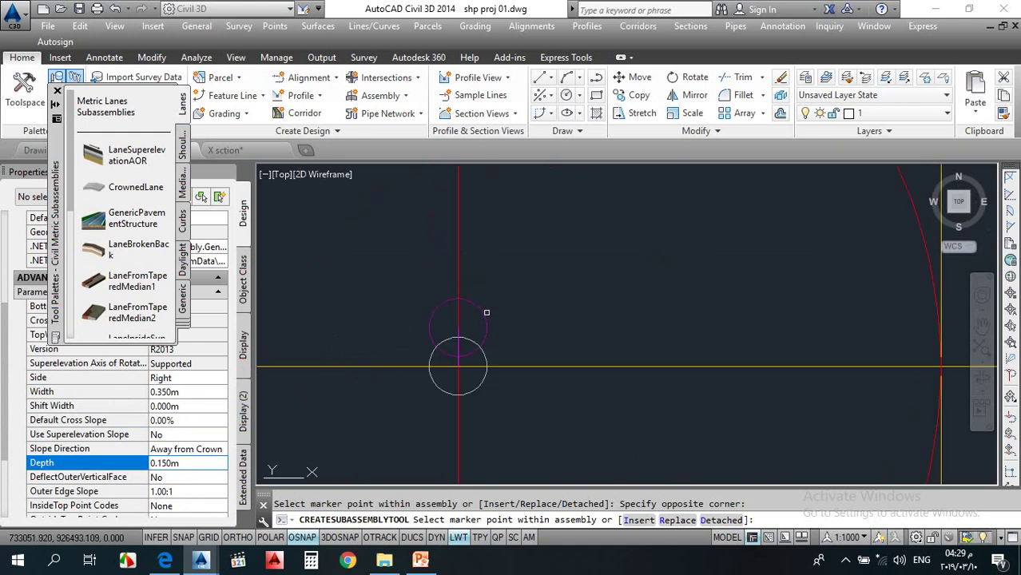
pyautogui.click(482, 309)
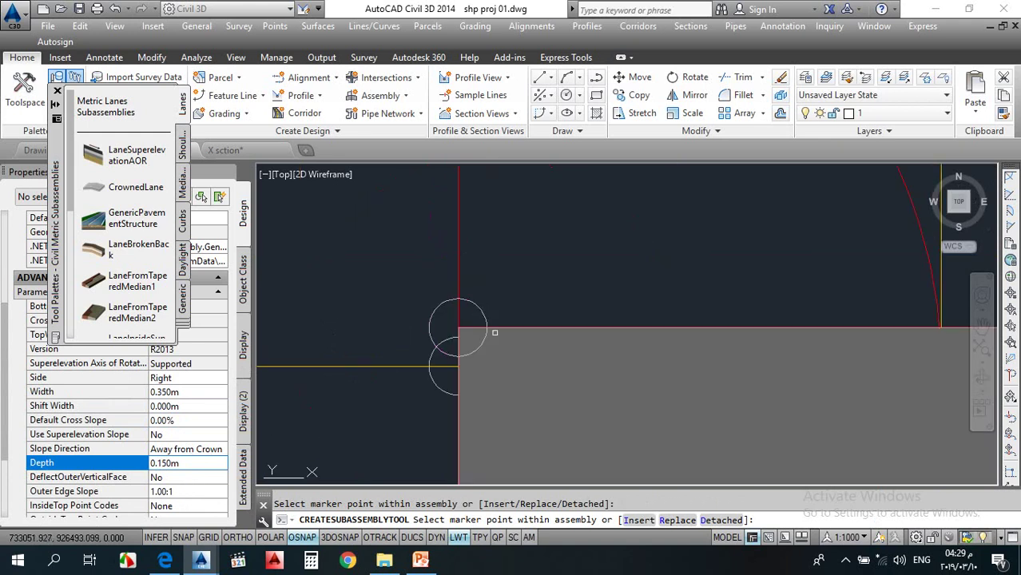
pyautogui.scroll(-5, 478, 291)
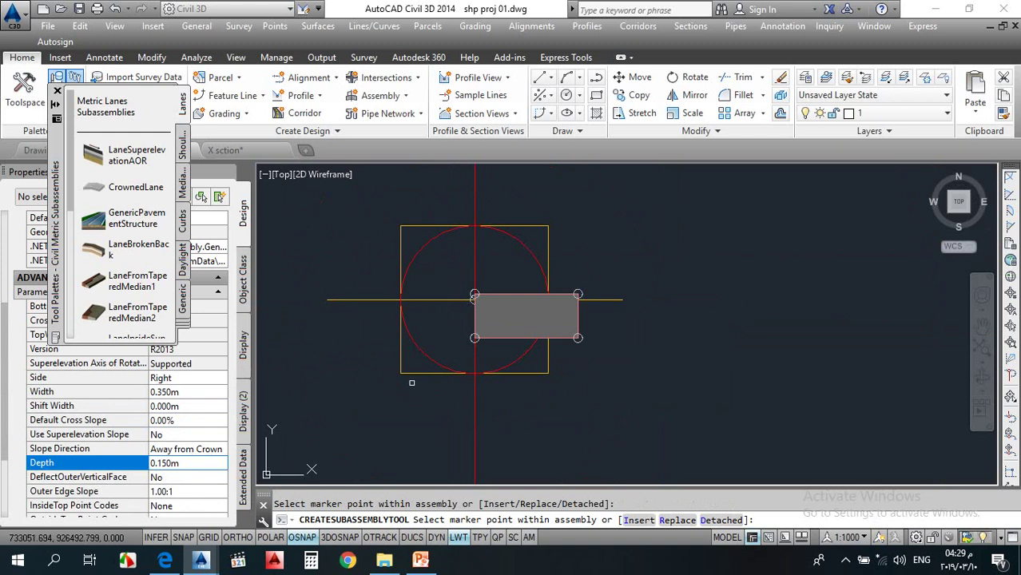
pyautogui.scroll(2, 560, 306)
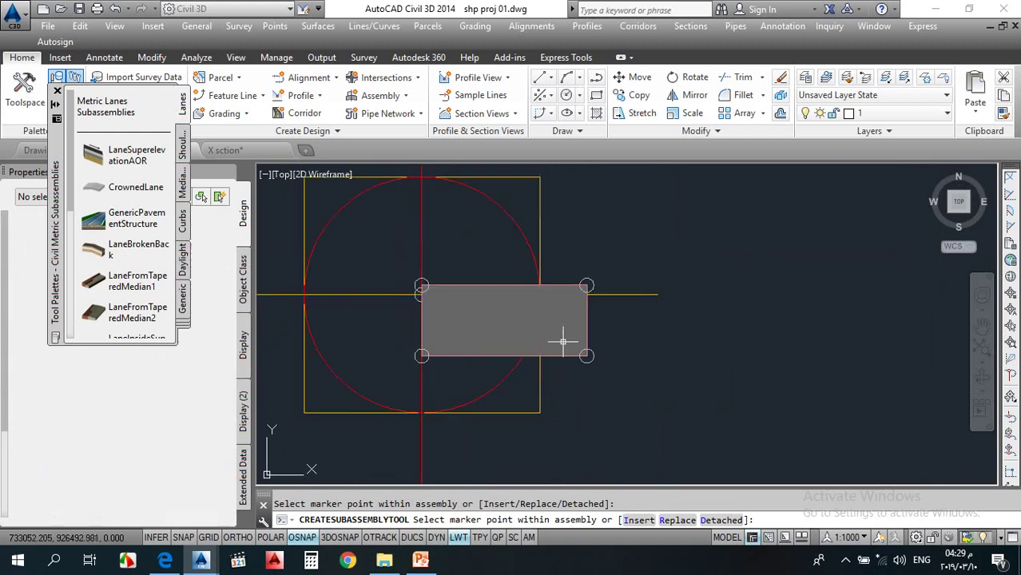
pyautogui.press('Escape')
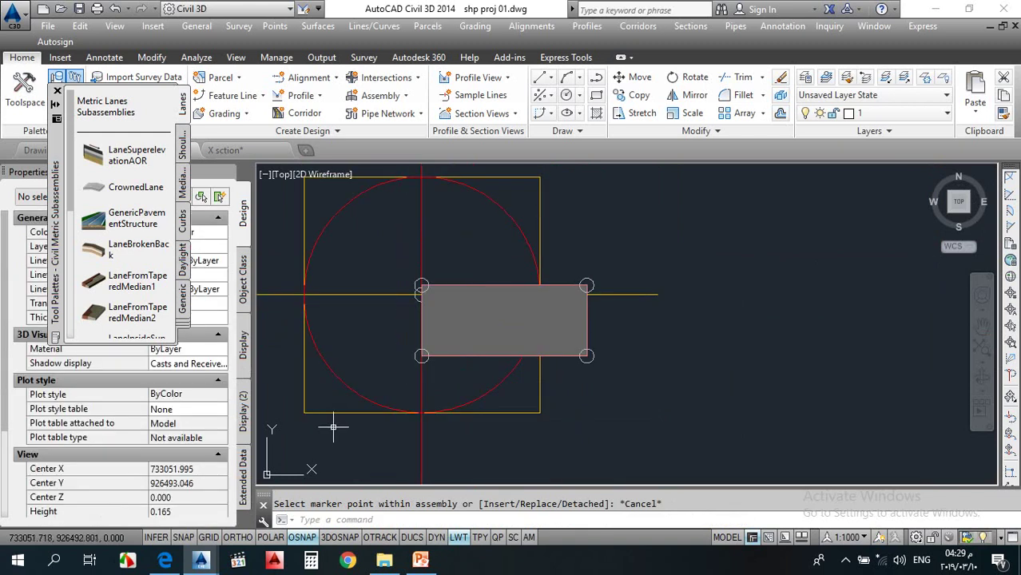
pyautogui.click(57, 91)
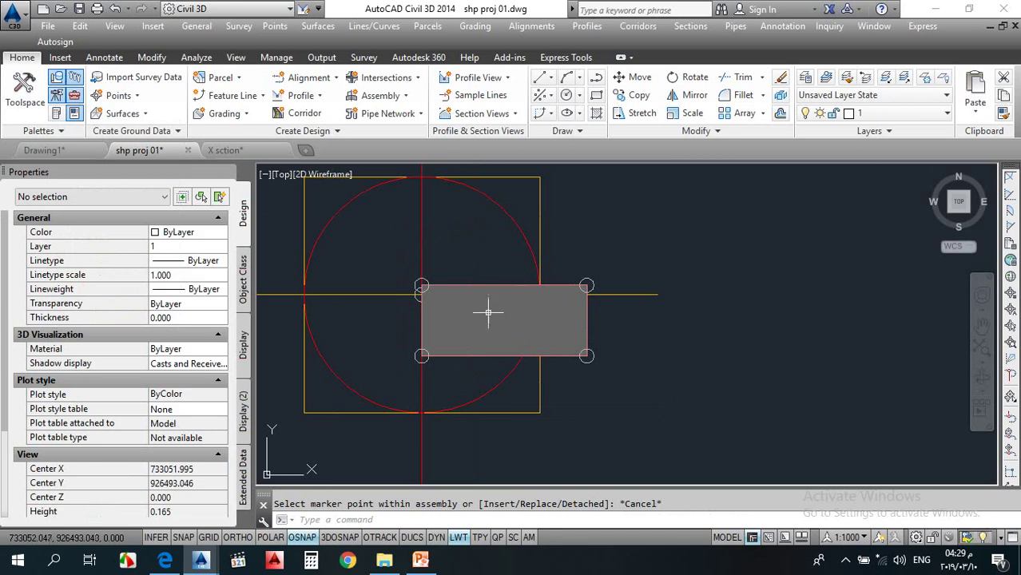
# Step: Examine the pavement structure's outer edge, the barrier base in the typical cross section, and the median lines in the road plan
pyautogui.scroll(4, 591, 294)
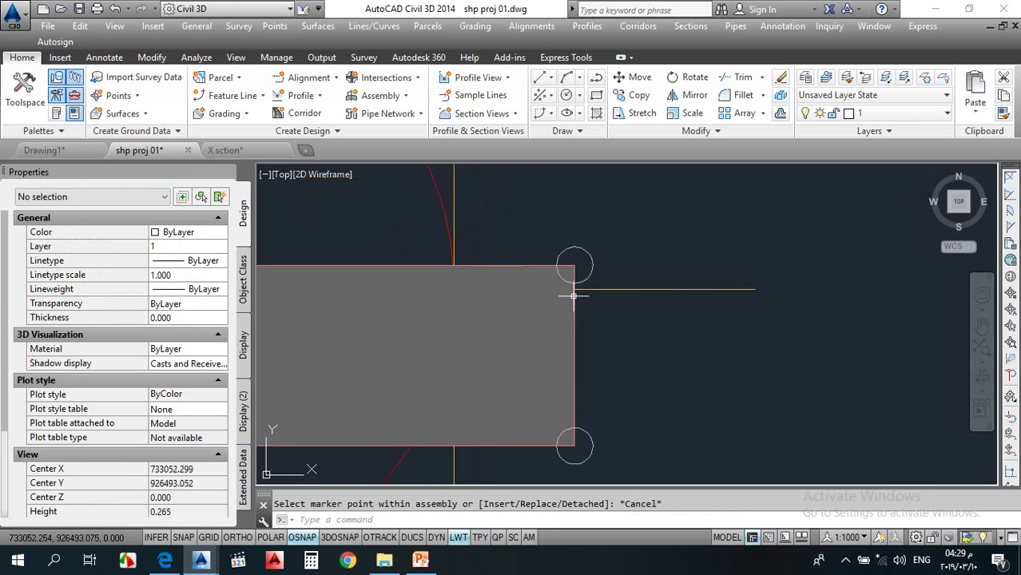
pyautogui.scroll(-4, 574, 293)
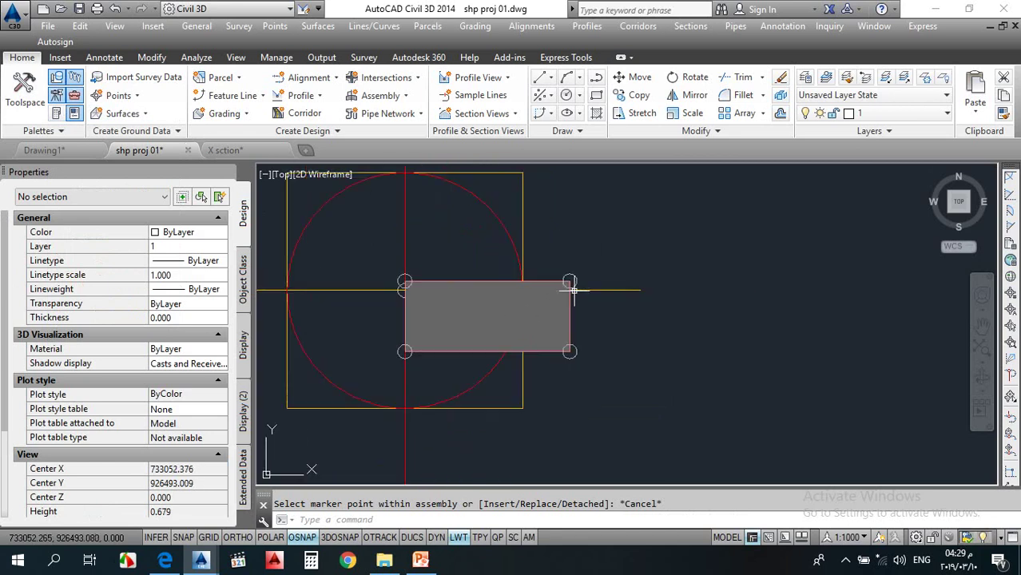
pyautogui.scroll(-8, 567, 385)
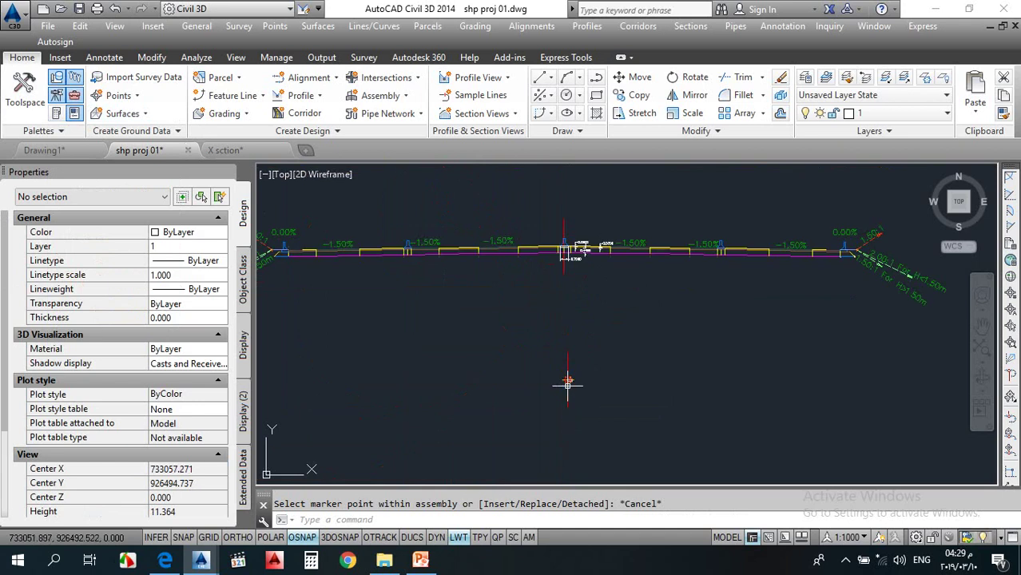
pyautogui.scroll(12, 576, 247)
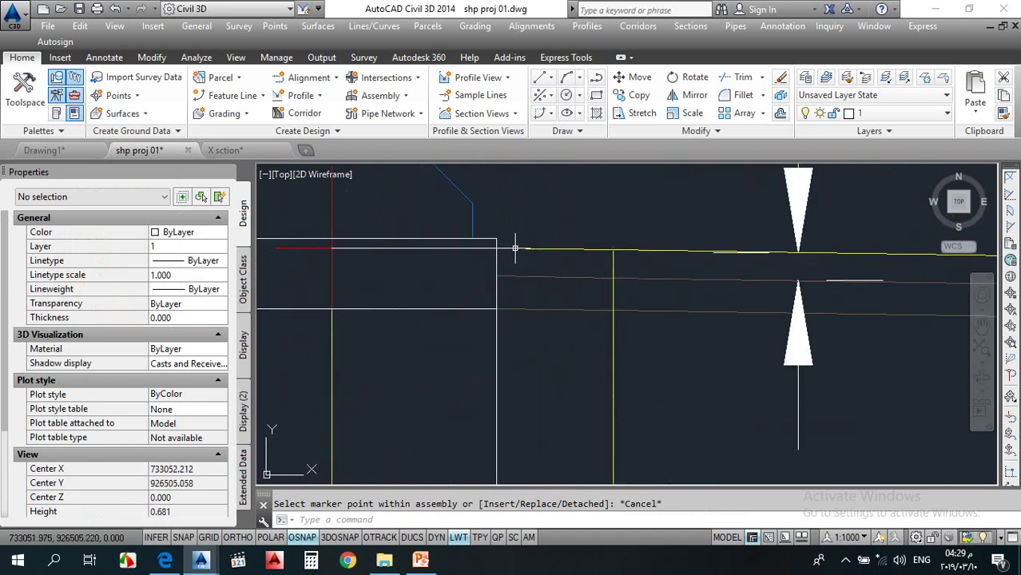
pyautogui.scroll(-10, 612, 237)
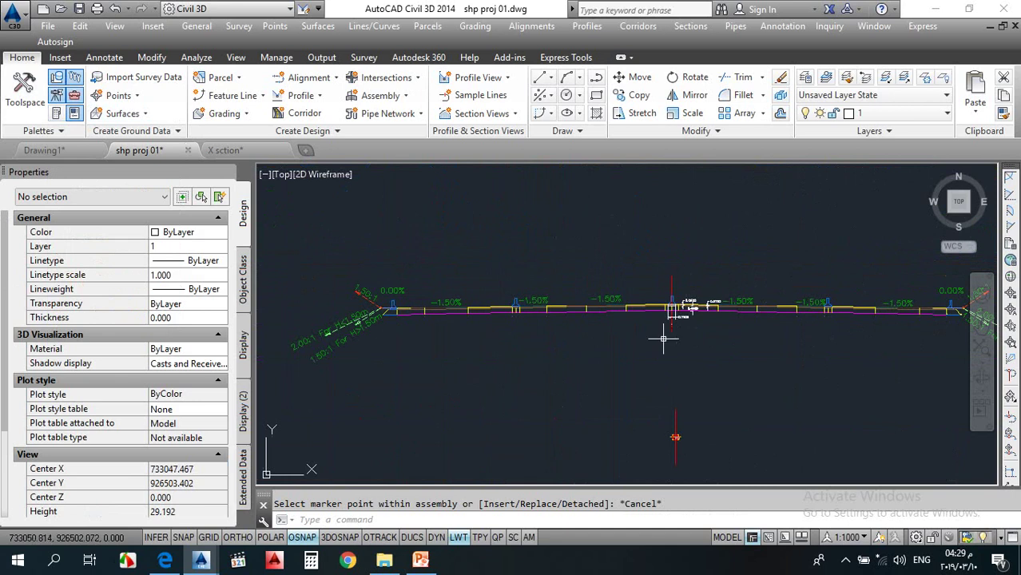
pyautogui.scroll(12, 506, 313)
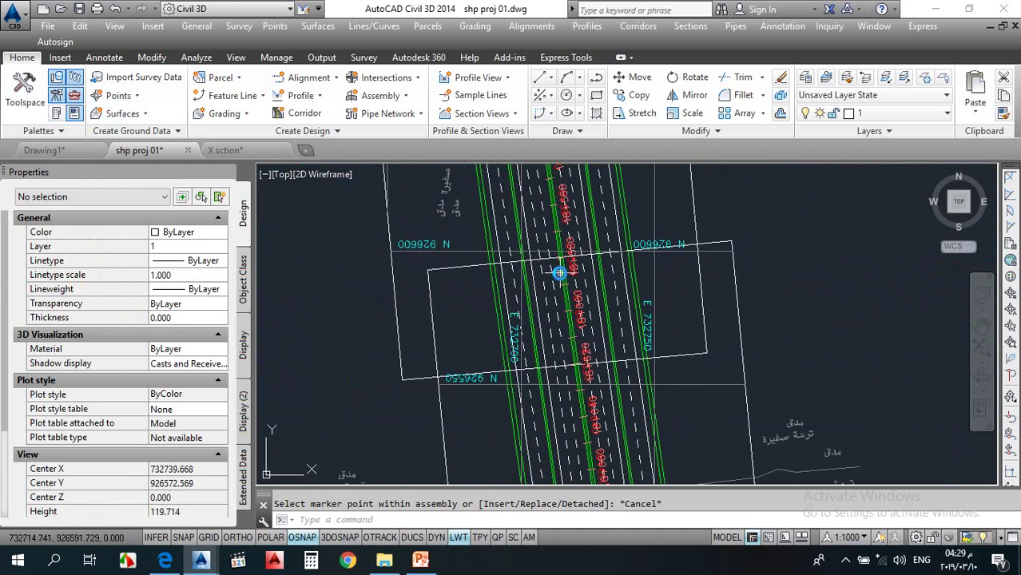
pyautogui.scroll(4, 489, 330)
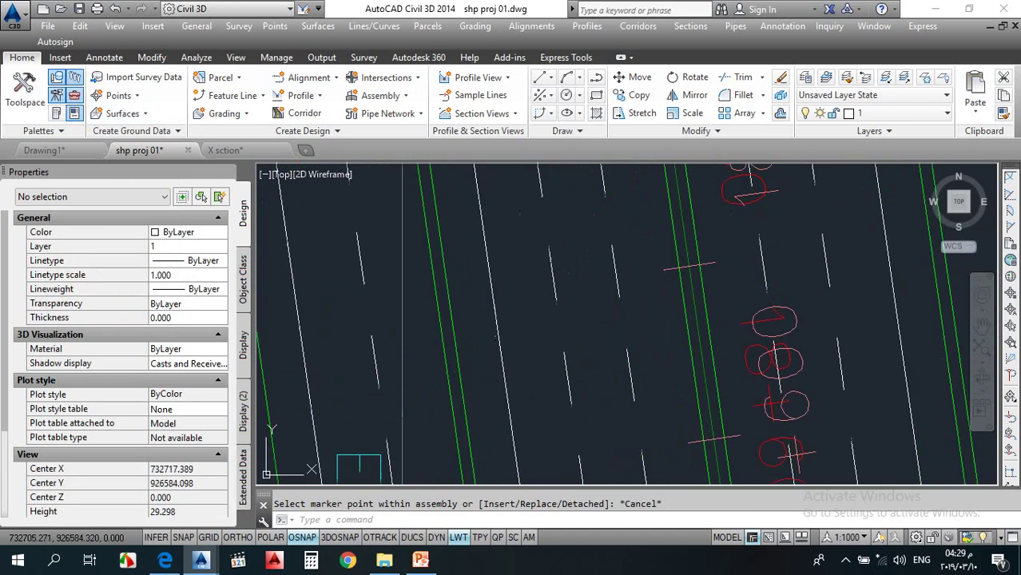
pyautogui.scroll(3, 691, 290)
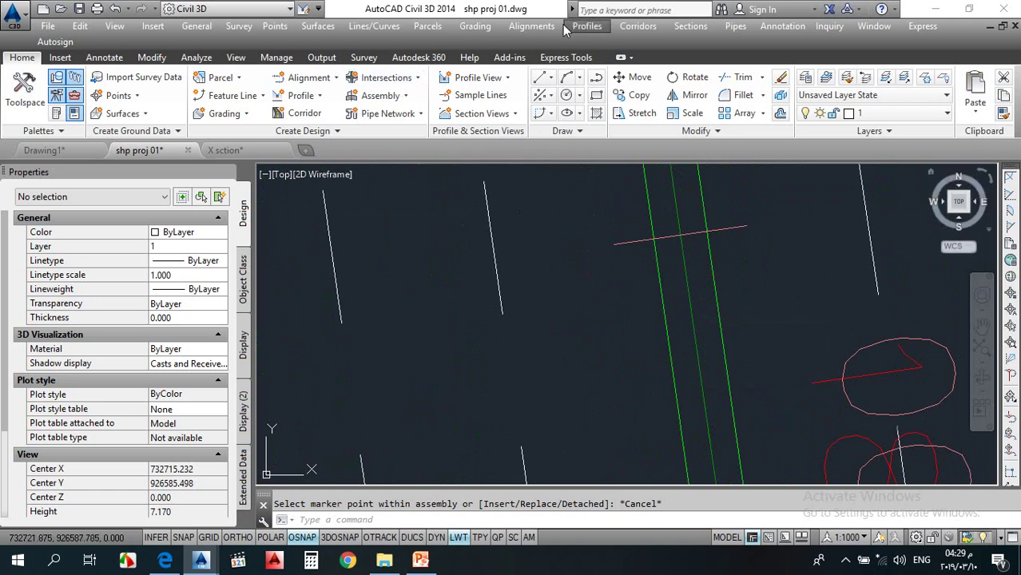
# Step: Add an aligned dimension in the road plan from the centreline to the adjacent green median edge line
pyautogui.click(108, 57)
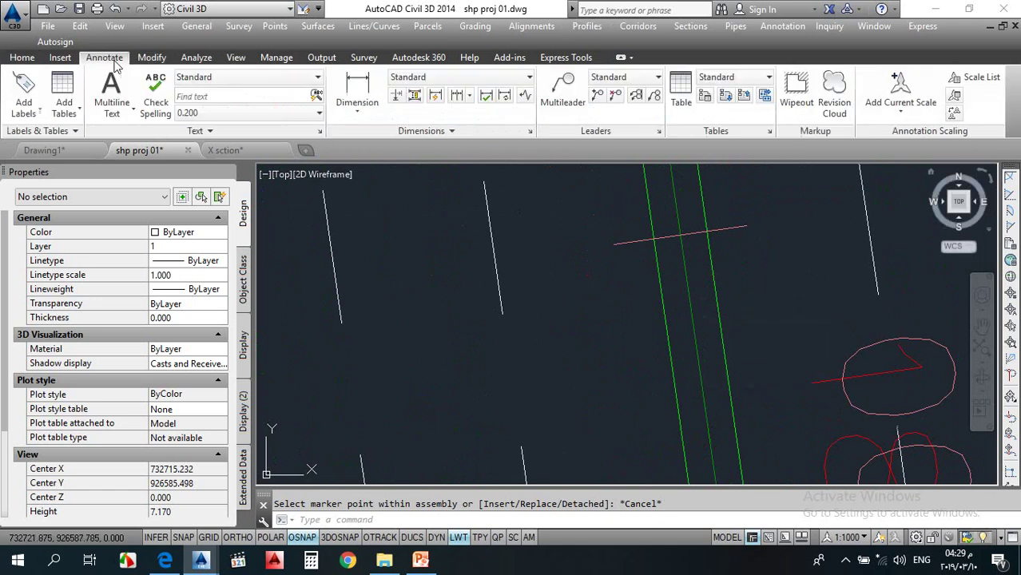
pyautogui.click(358, 116)
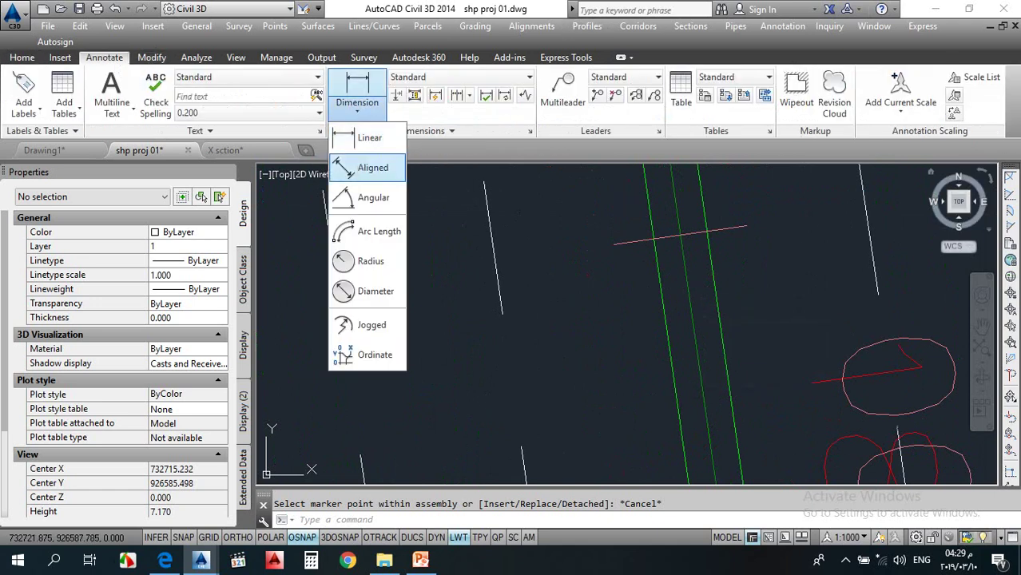
pyautogui.click(364, 162)
pyautogui.click(691, 308)
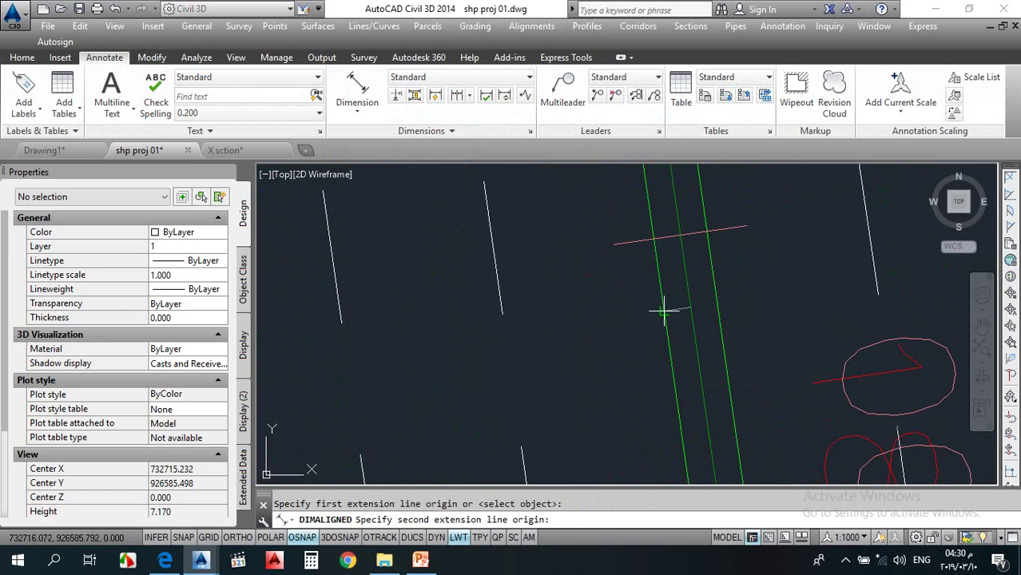
pyautogui.press('Escape')
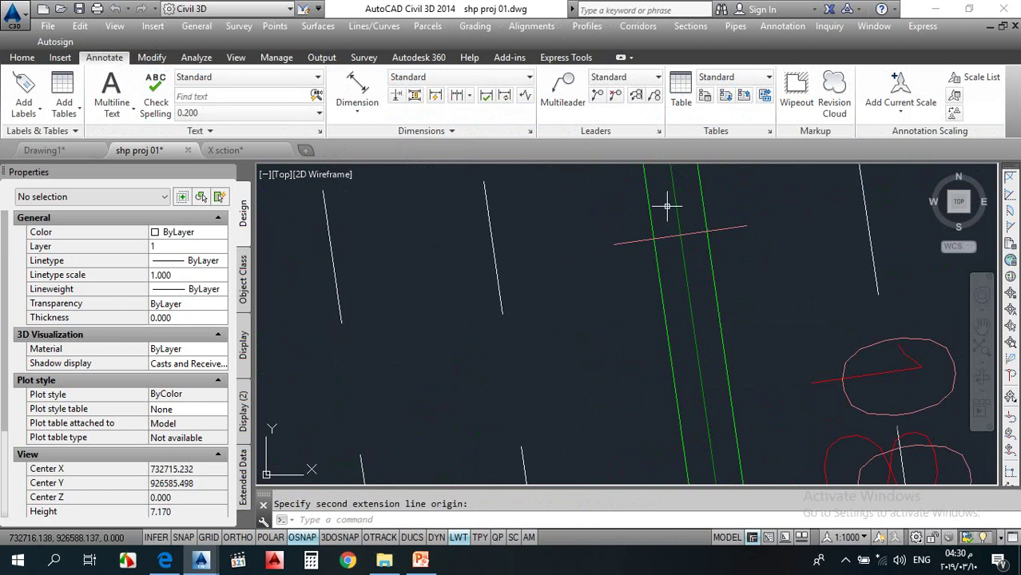
pyautogui.press('Return')
pyautogui.click(674, 192)
pyautogui.click(647, 198)
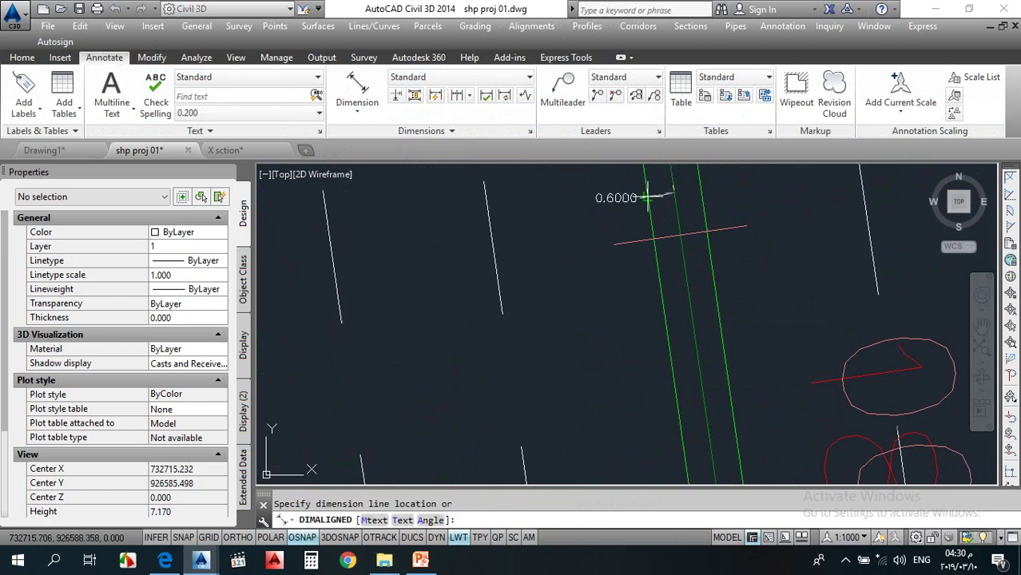
pyautogui.click(648, 196)
pyautogui.scroll(-1, 624, 240)
pyautogui.scroll(3, 631, 248)
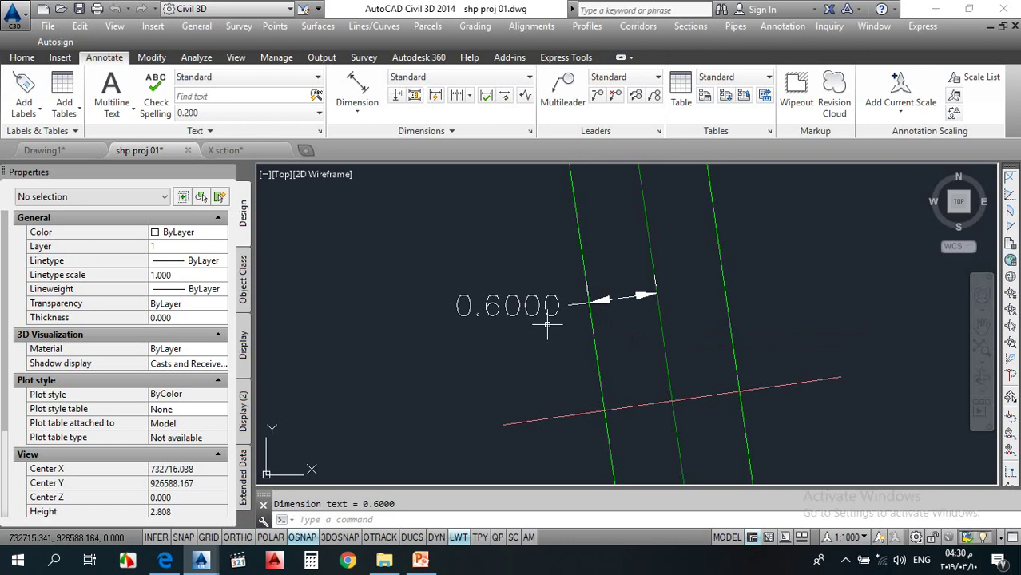
# Step: Add an aligned dimension from the green median edge line to the first dashed lane line
pyautogui.scroll(-4, 600, 318)
pyautogui.press('Return')
pyautogui.click(642, 312)
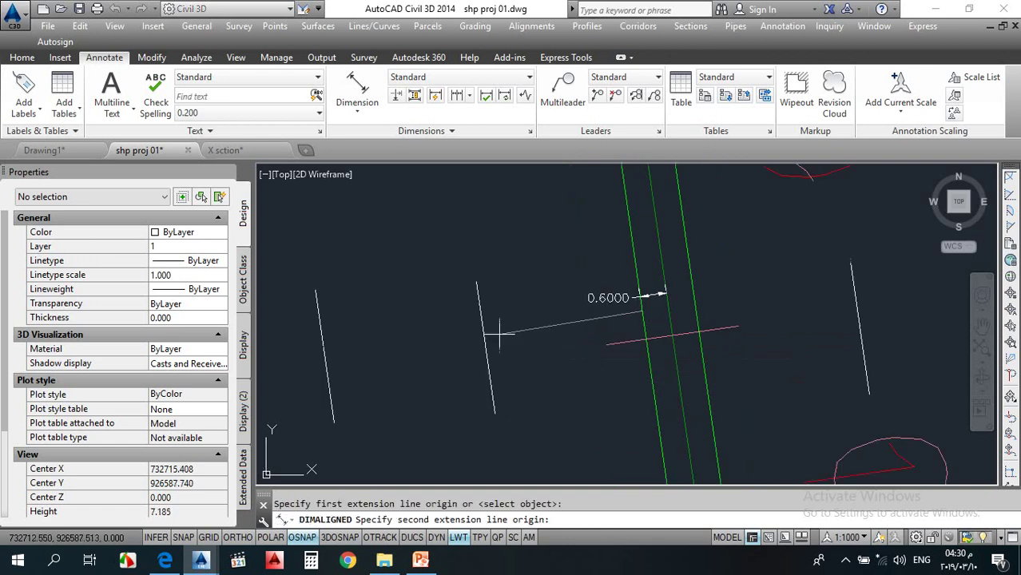
pyautogui.click(485, 342)
pyautogui.click(487, 335)
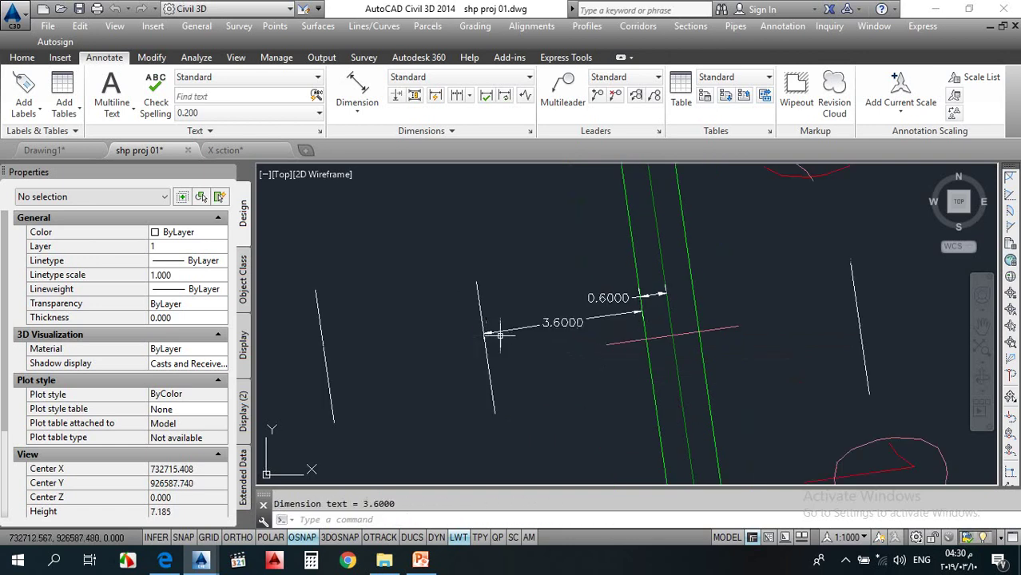
# Step: Continue the lane dimension outward to the second dashed lane line and the solid edge line, ending the dimensioning
pyautogui.scroll(-4, 621, 332)
pyautogui.scroll(2, 568, 342)
pyautogui.press('Return')
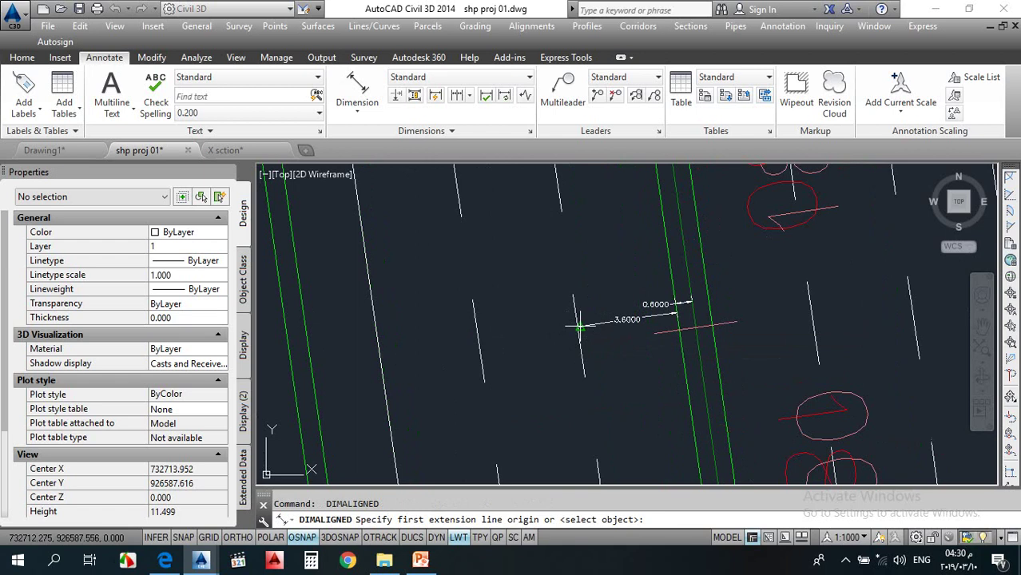
pyautogui.click(456, 95)
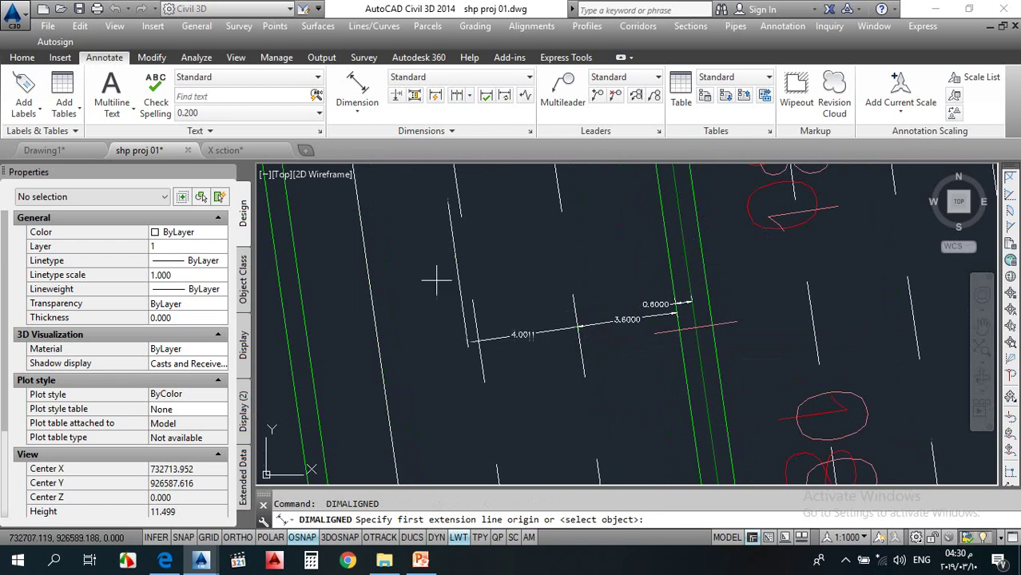
pyautogui.click(480, 341)
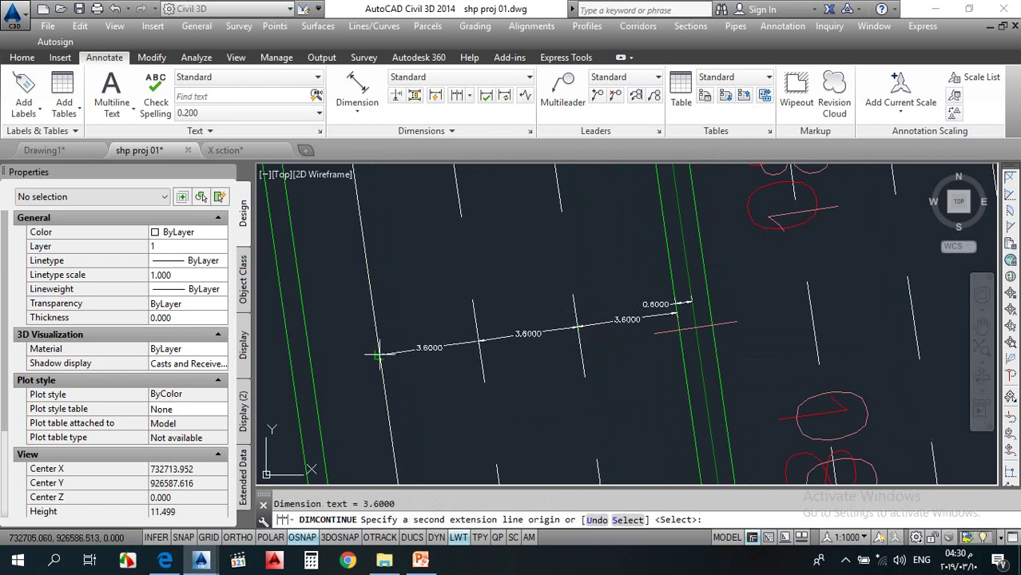
pyautogui.click(379, 354)
pyautogui.press('Escape')
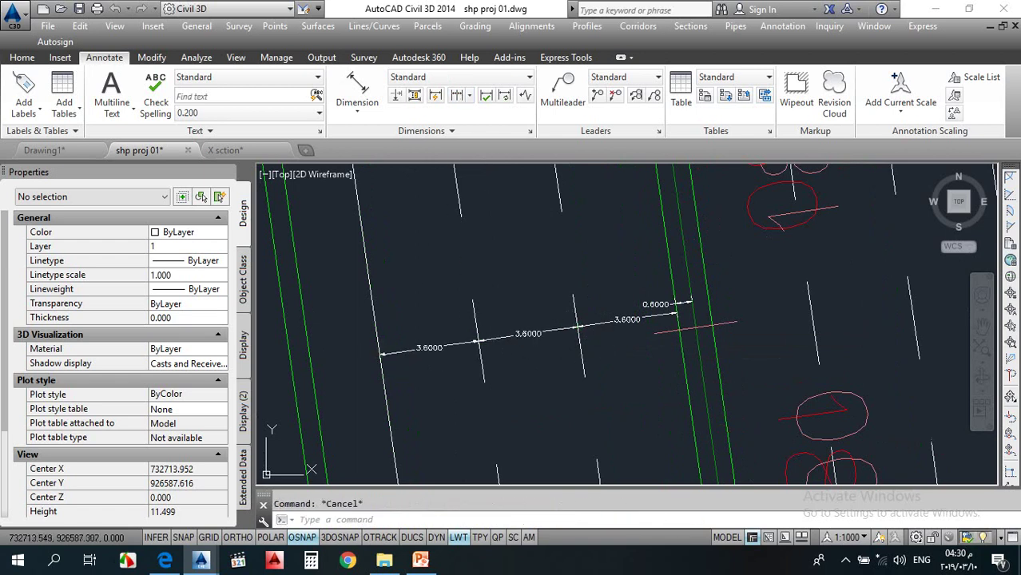
# Step: Copy the assembly's vertical link subassembly to the upper outer marker point of the pavement structure
pyautogui.scroll(6, 691, 306)
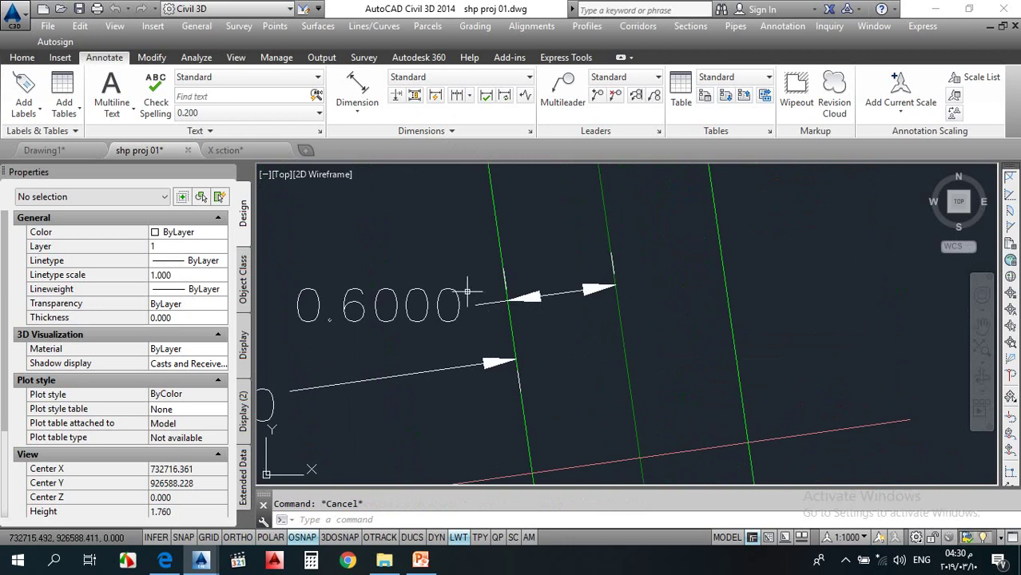
pyautogui.scroll(-2, 471, 292)
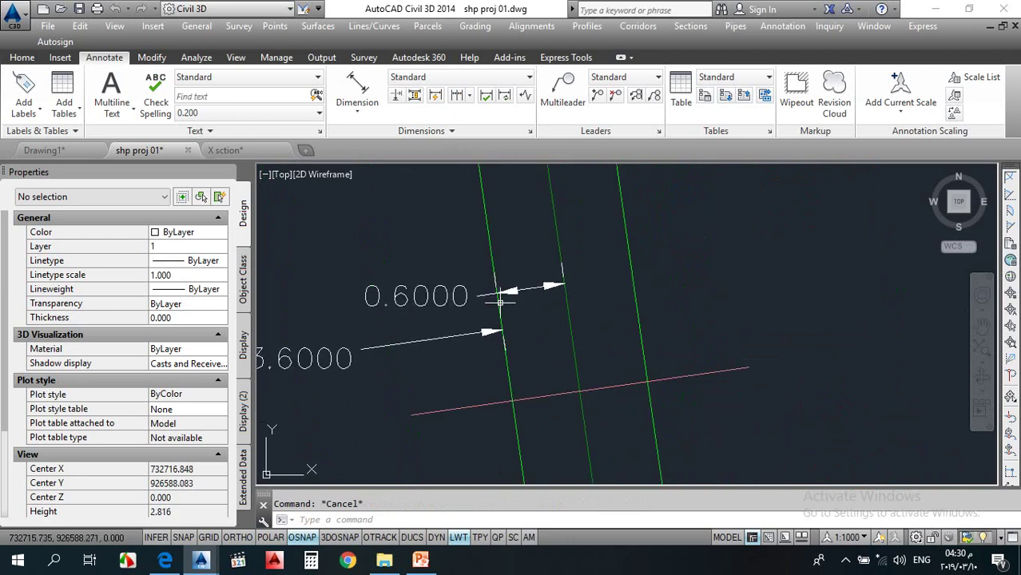
pyautogui.scroll(-20, 501, 299)
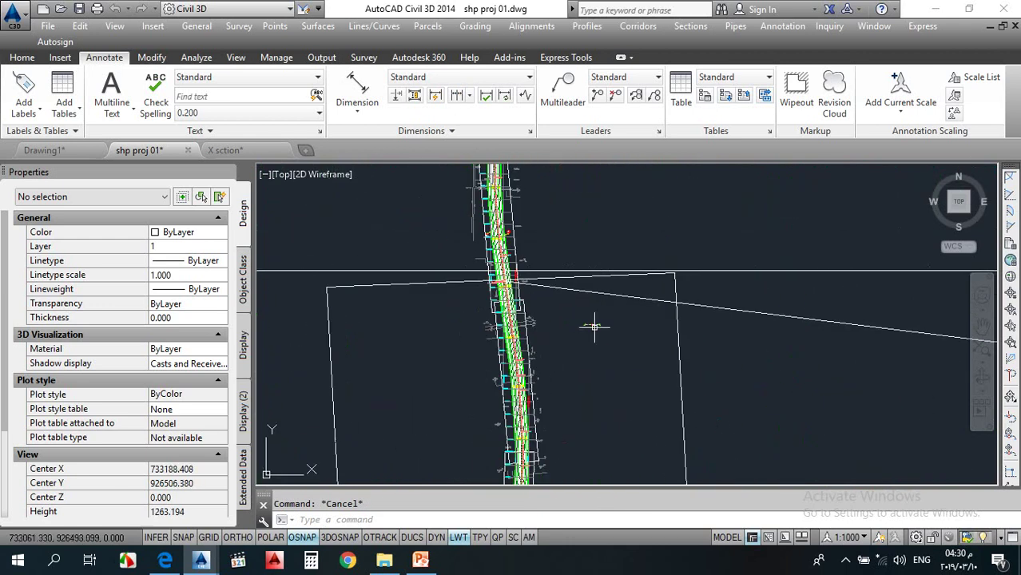
pyautogui.scroll(20, 595, 326)
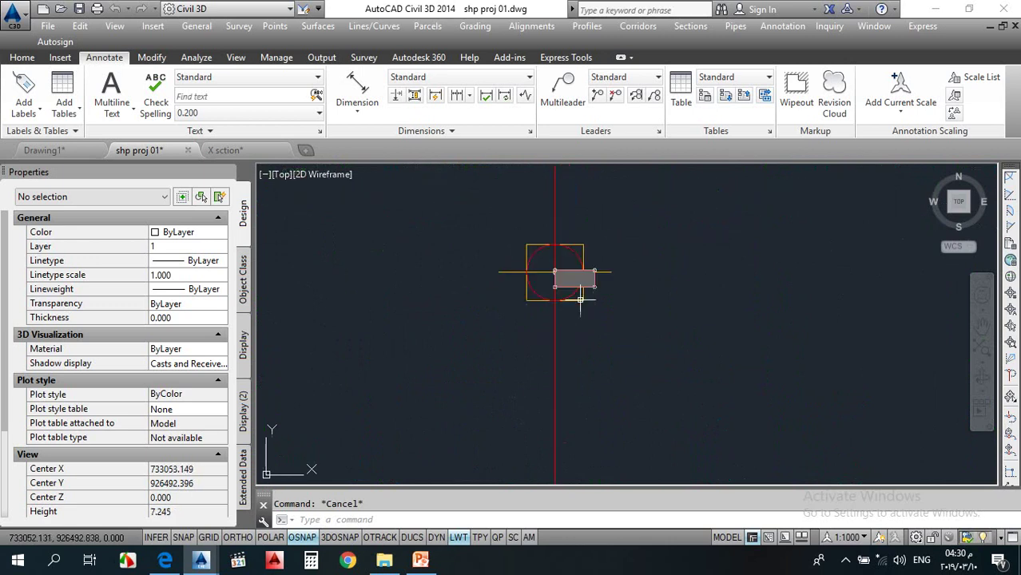
pyautogui.scroll(12, 580, 299)
pyautogui.scroll(-4, 615, 274)
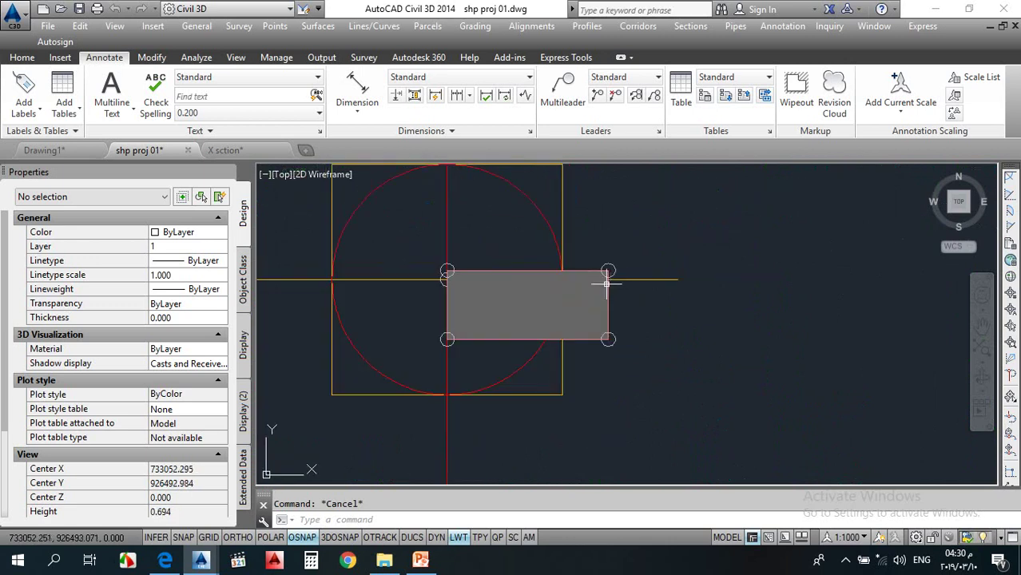
pyautogui.scroll(2, 612, 276)
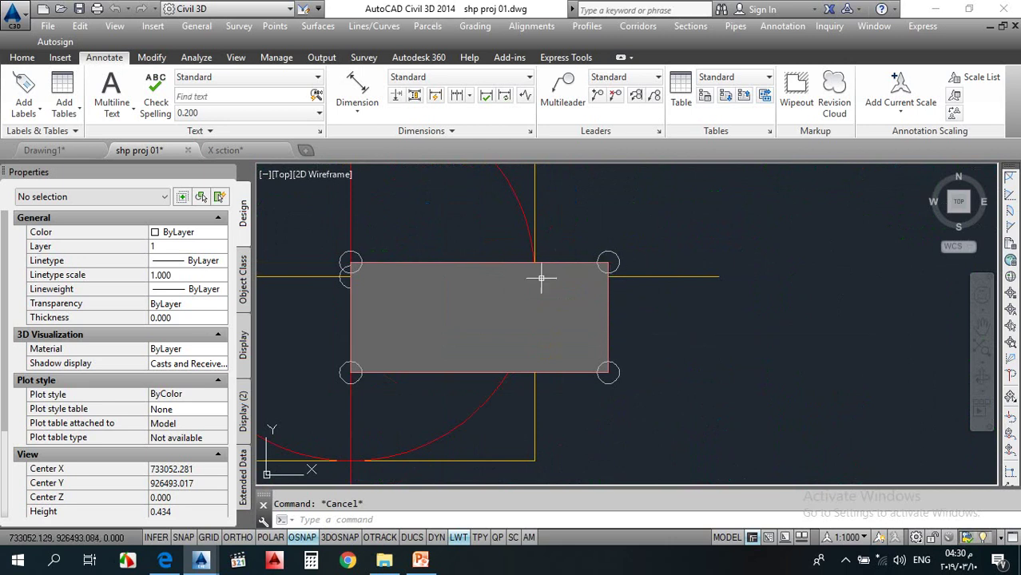
pyautogui.click(302, 300)
pyautogui.click(368, 224)
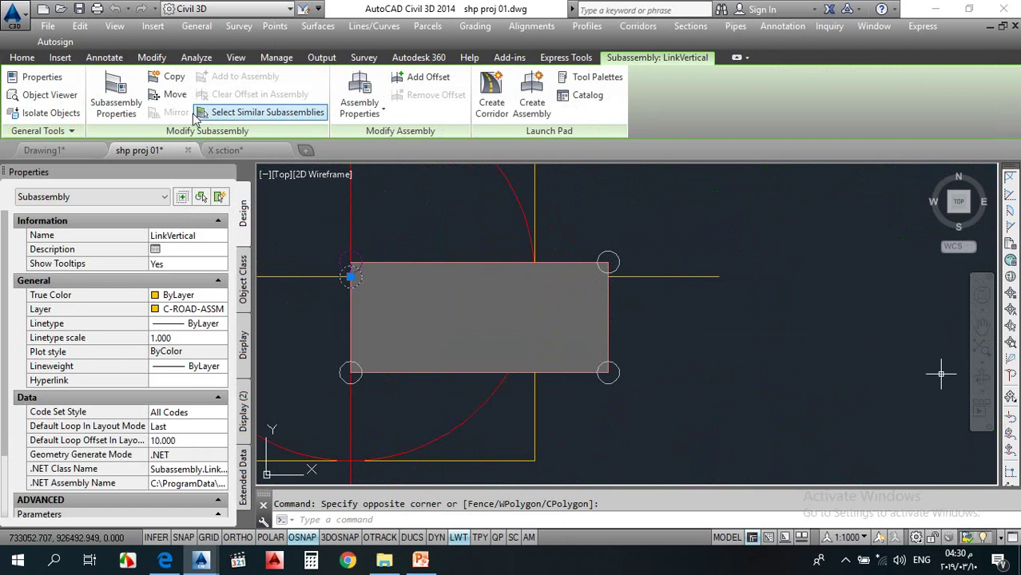
pyautogui.click(612, 255)
pyautogui.press('Escape')
# Step: Set the copied vertical link's vertical deflection to -0.02 m
pyautogui.click(609, 259)
pyautogui.click(516, 242)
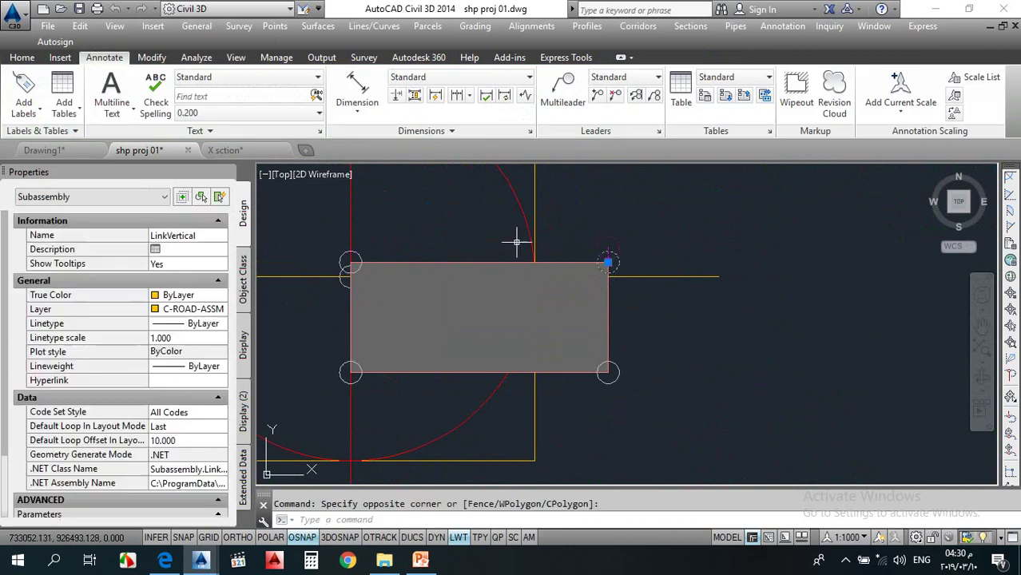
pyautogui.scroll(-2, 142, 364)
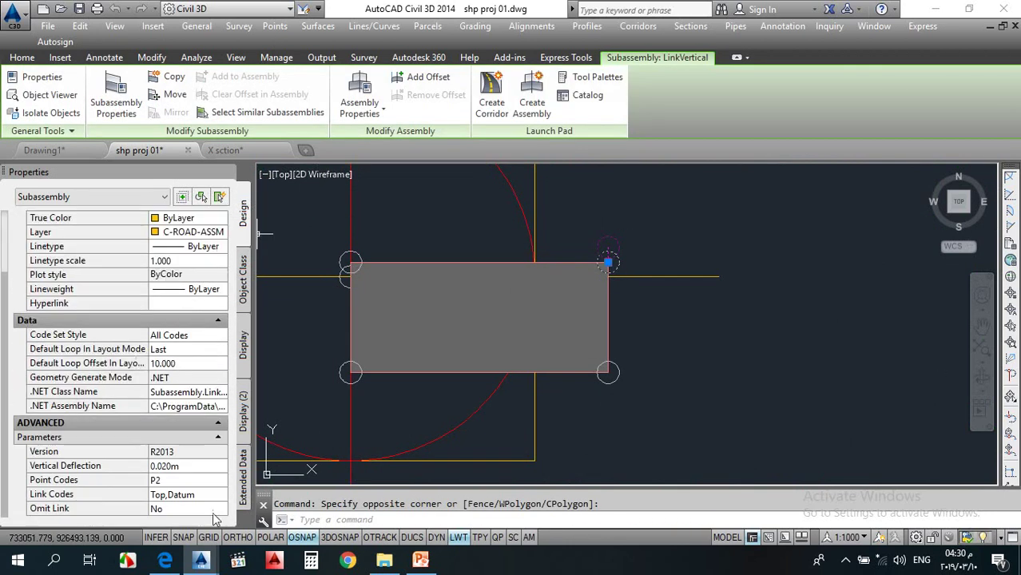
pyautogui.click(186, 466)
pyautogui.write('-')
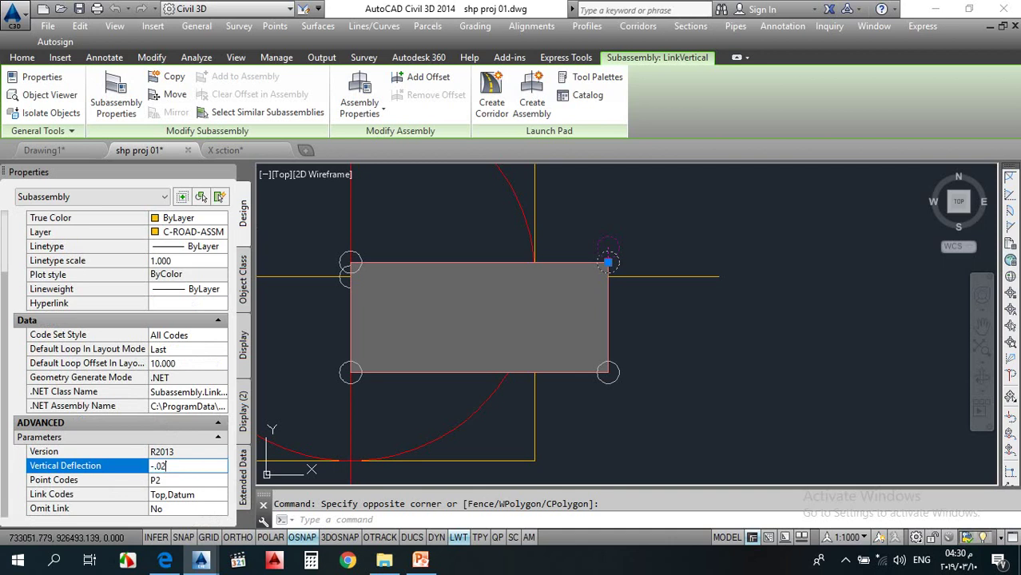
pyautogui.press('Tab')
pyautogui.press('Escape')
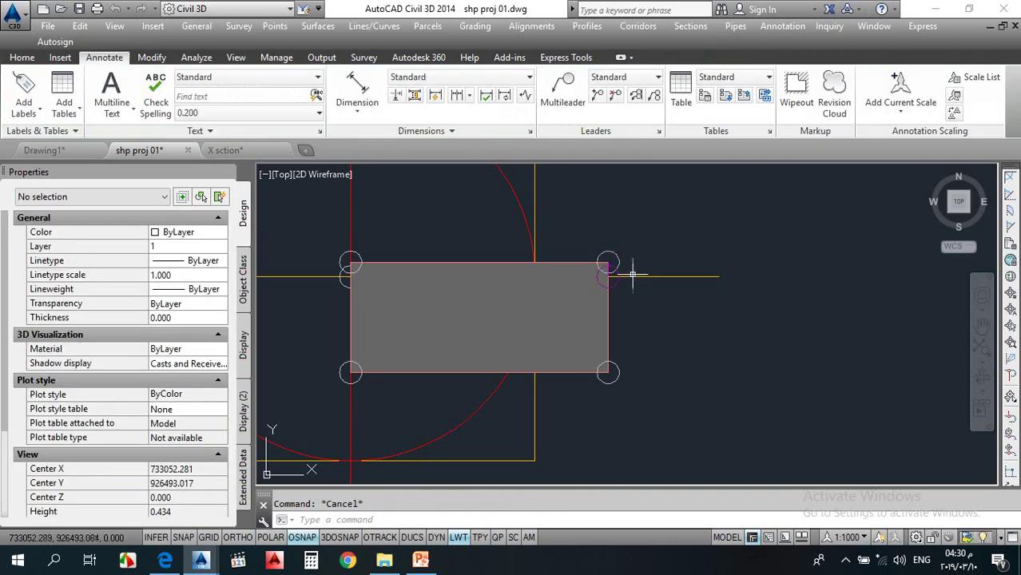
# Step: Copy the pavement structure subassembly to the lower marker point of the copied vertical link
pyautogui.scroll(2, 604, 290)
pyautogui.scroll(-1, 603, 295)
pyautogui.scroll(-3, 603, 296)
pyautogui.scroll(2, 703, 313)
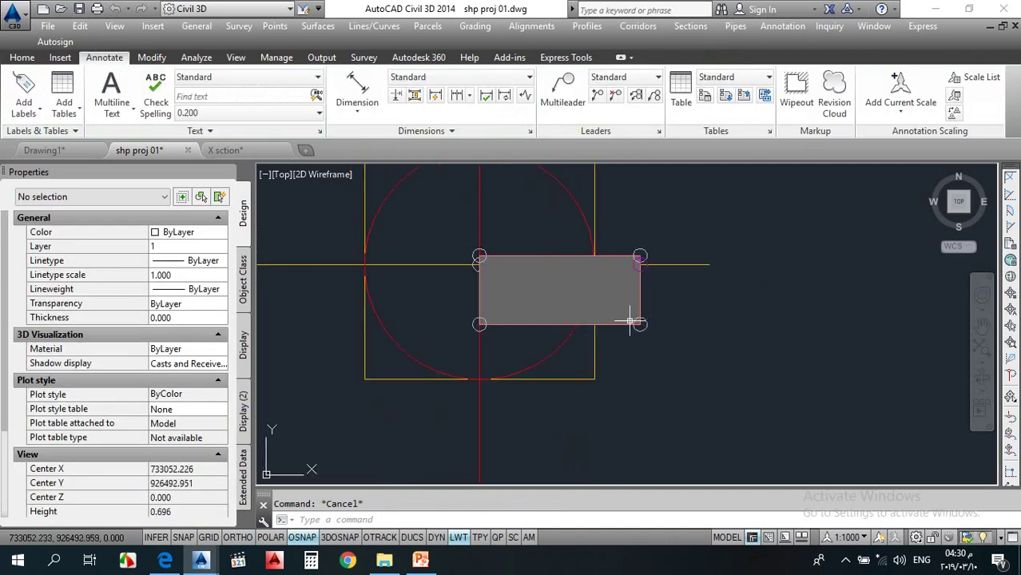
pyautogui.click(644, 313)
pyautogui.click(611, 313)
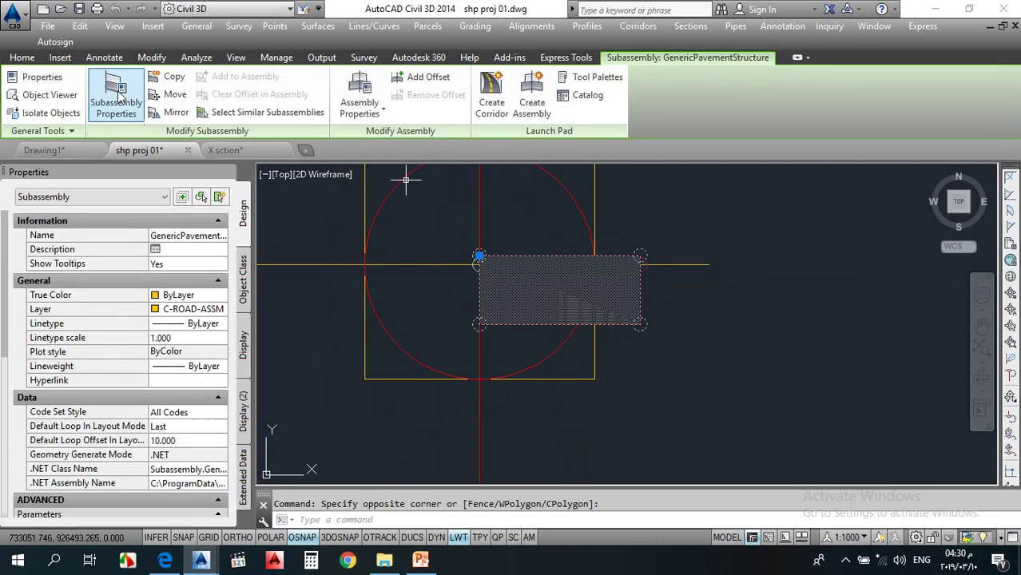
pyautogui.press('Return')
pyautogui.scroll(6, 640, 272)
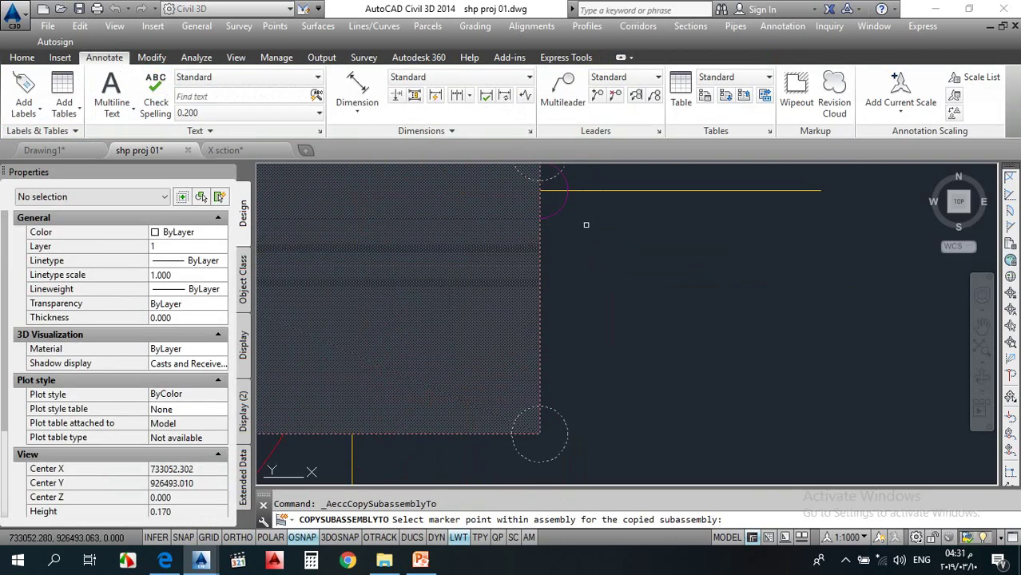
pyautogui.click(541, 178)
pyautogui.scroll(-5, 532, 243)
pyautogui.press('Escape')
# Step: Set the width of the newly copied outer pavement structure subassembly to 0.25 m
pyautogui.click(664, 240)
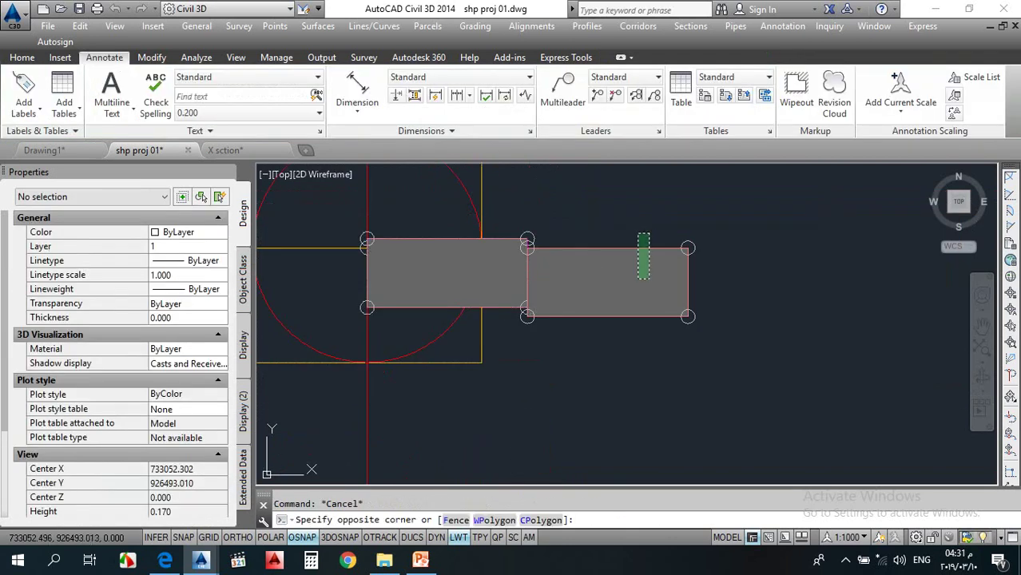
pyautogui.click(635, 281)
pyautogui.scroll(-8, 160, 376)
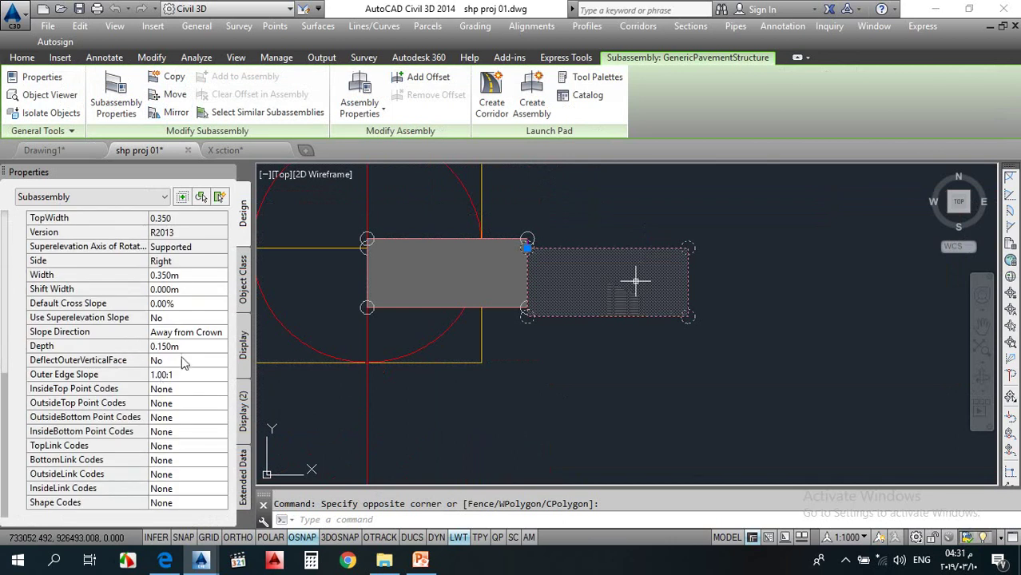
pyautogui.click(183, 275)
pyautogui.write('.2')
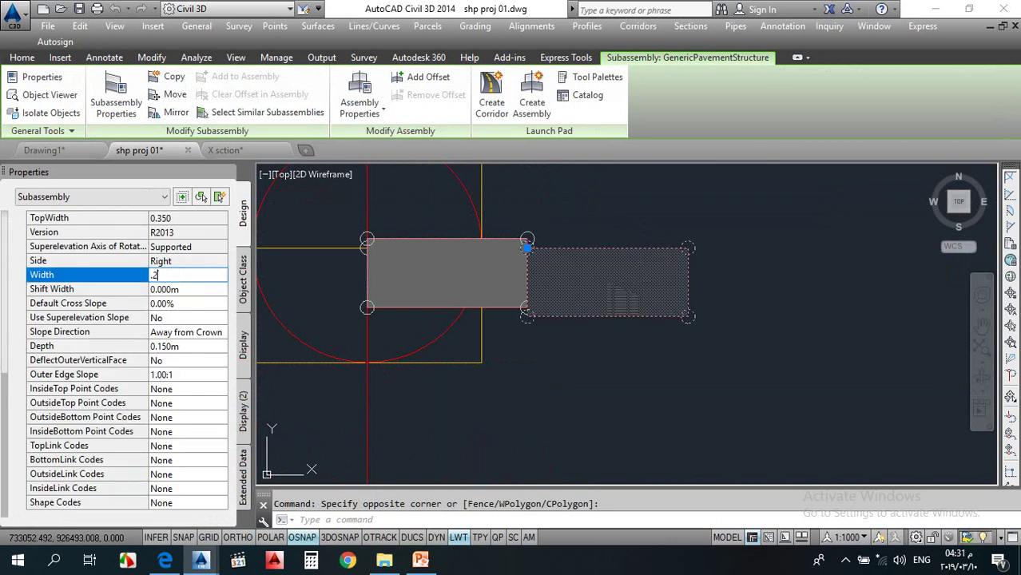
pyautogui.write('5')
pyautogui.click(174, 291)
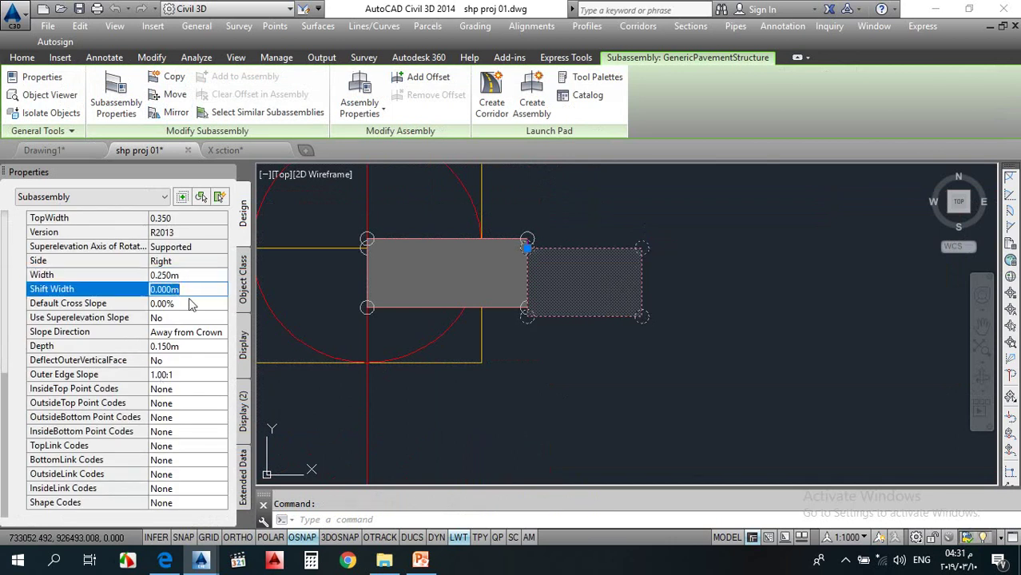
# Step: Set the copied pavement structure's default cross slope to -1.5%, matching the lane slope labelled on the typical section
pyautogui.click(179, 305)
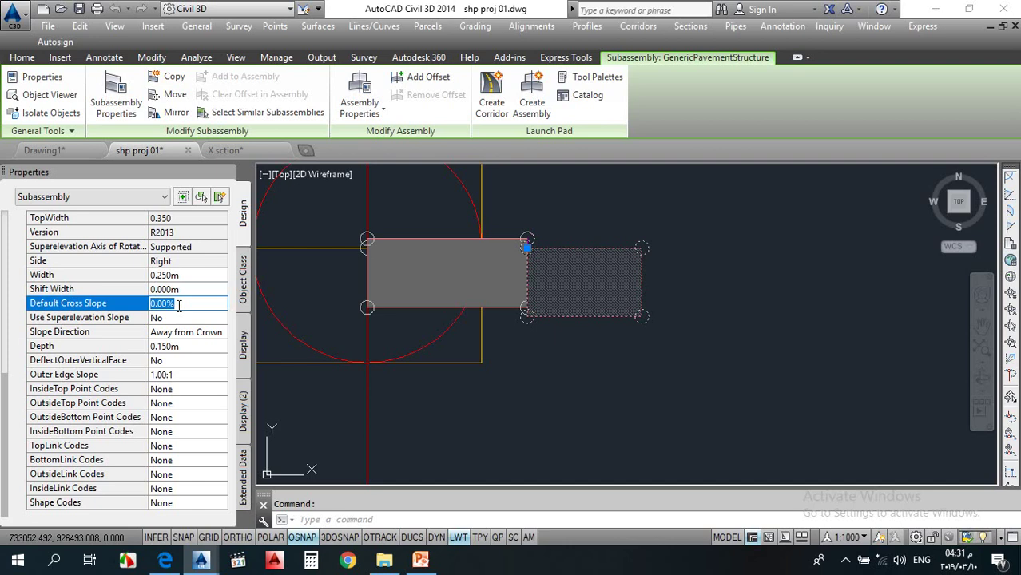
pyautogui.scroll(-5, 547, 410)
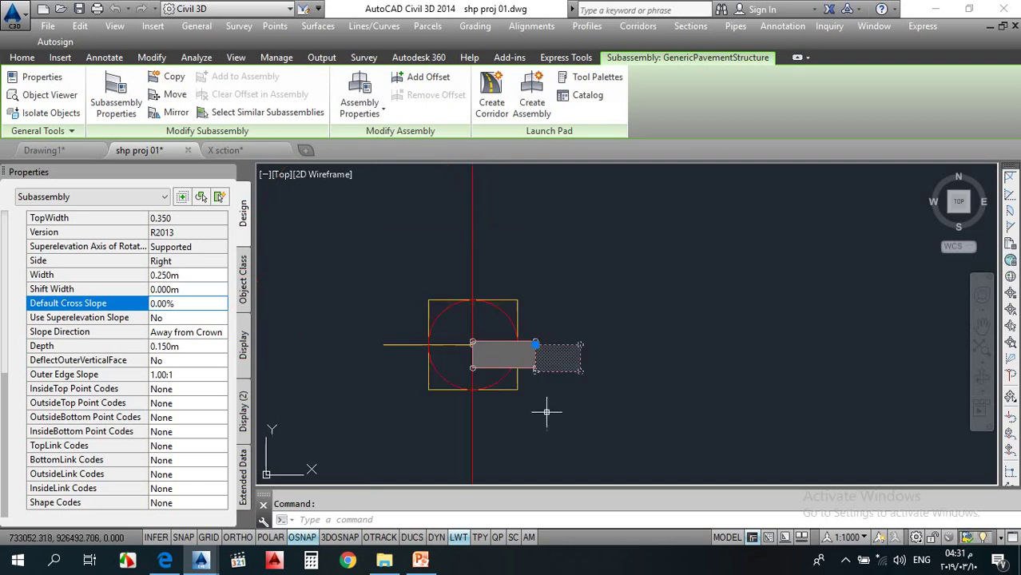
pyautogui.scroll(6, 534, 316)
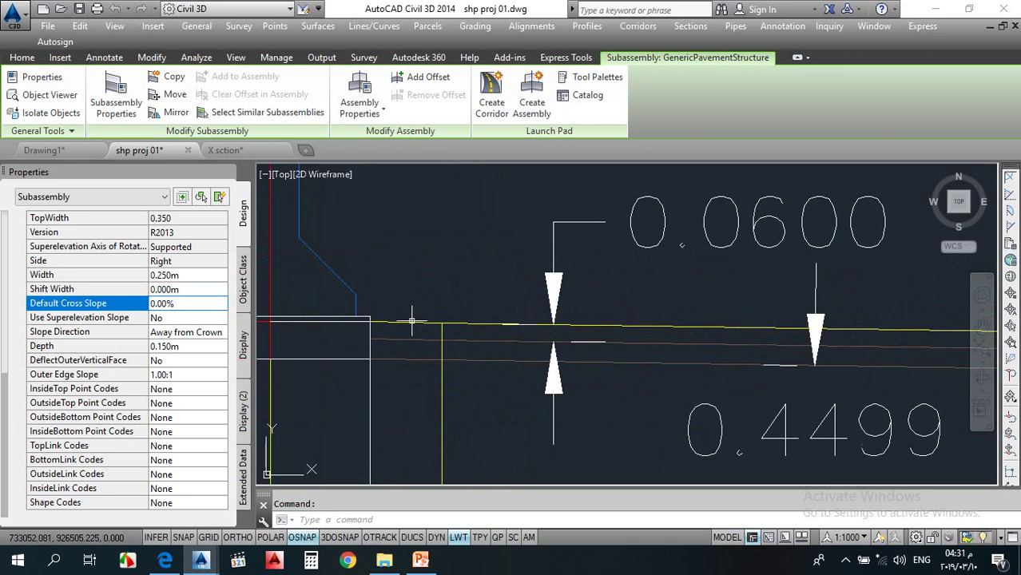
pyautogui.scroll(-3, 417, 321)
pyautogui.scroll(-2, 728, 313)
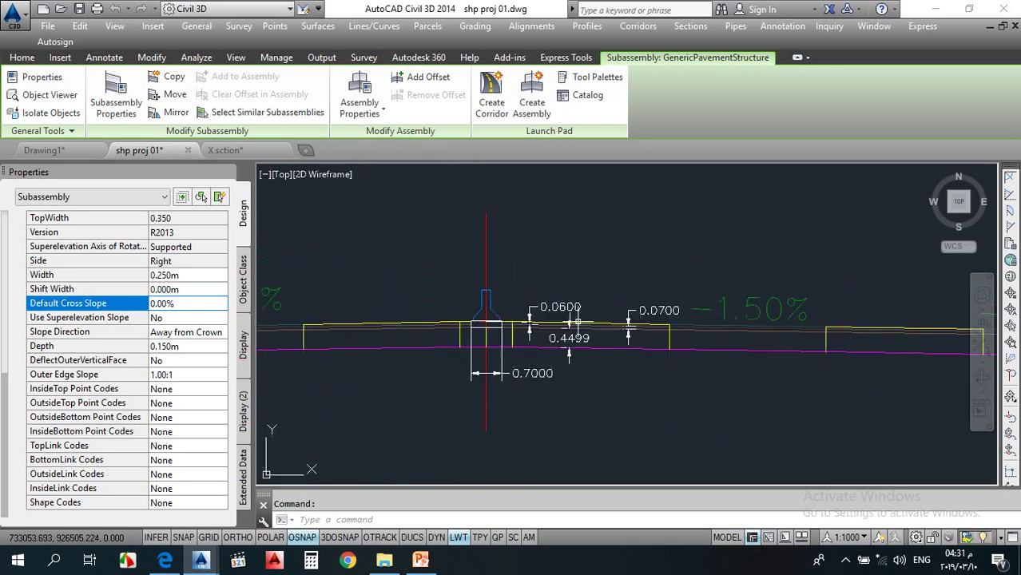
pyautogui.scroll(-3, 631, 288)
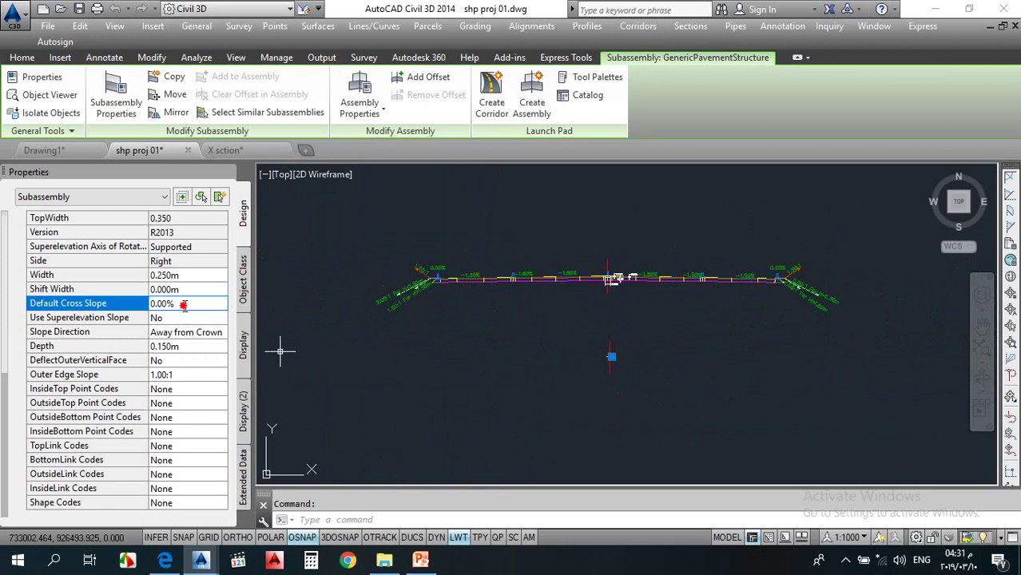
pyautogui.click(184, 304)
pyautogui.write('-1.5')
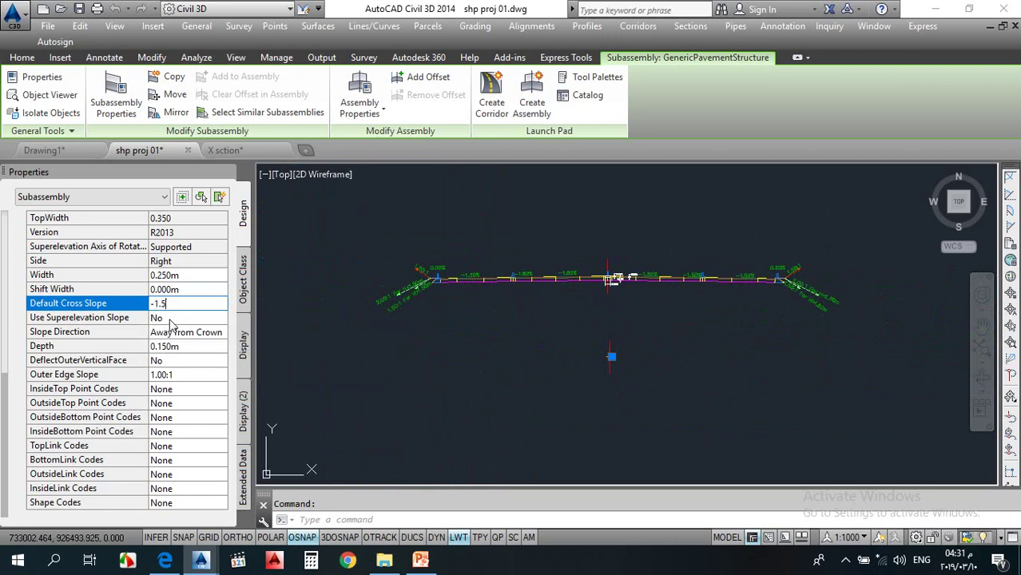
pyautogui.click(170, 318)
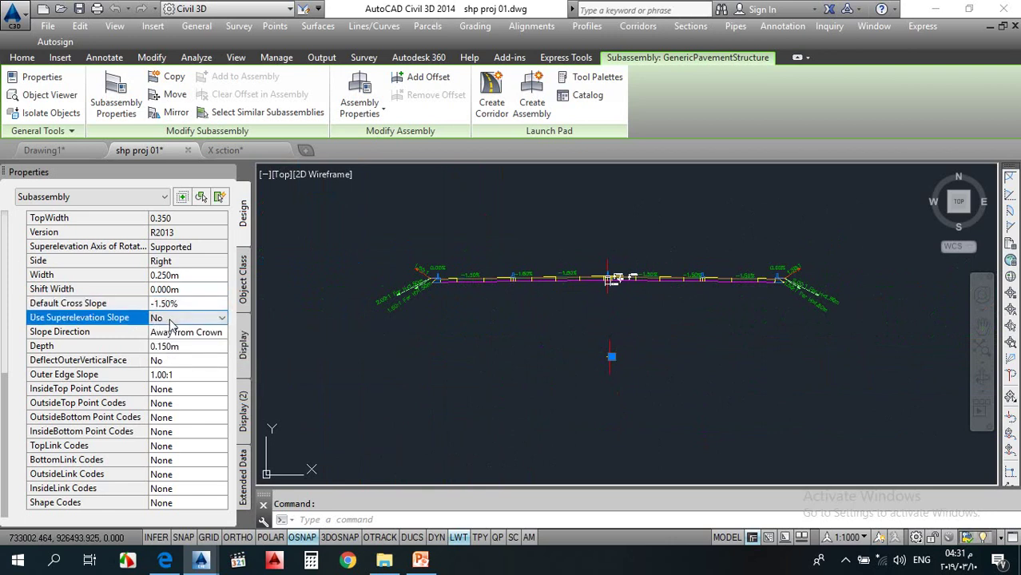
# Step: Set the selected generic pavement subassembly's Use Superelevation Slope parameter to Right Outside Lane
pyautogui.click(170, 319)
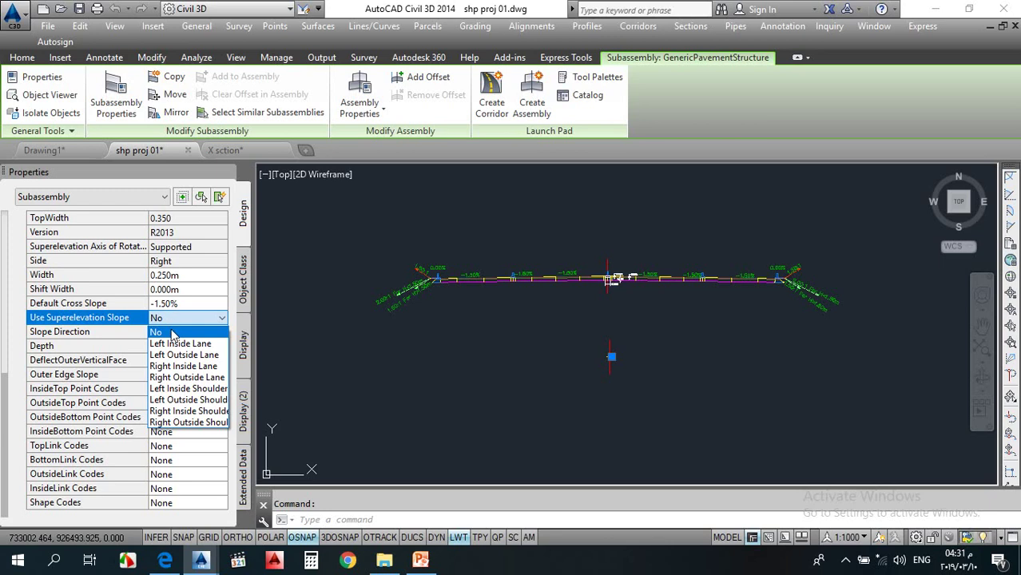
pyautogui.click(202, 376)
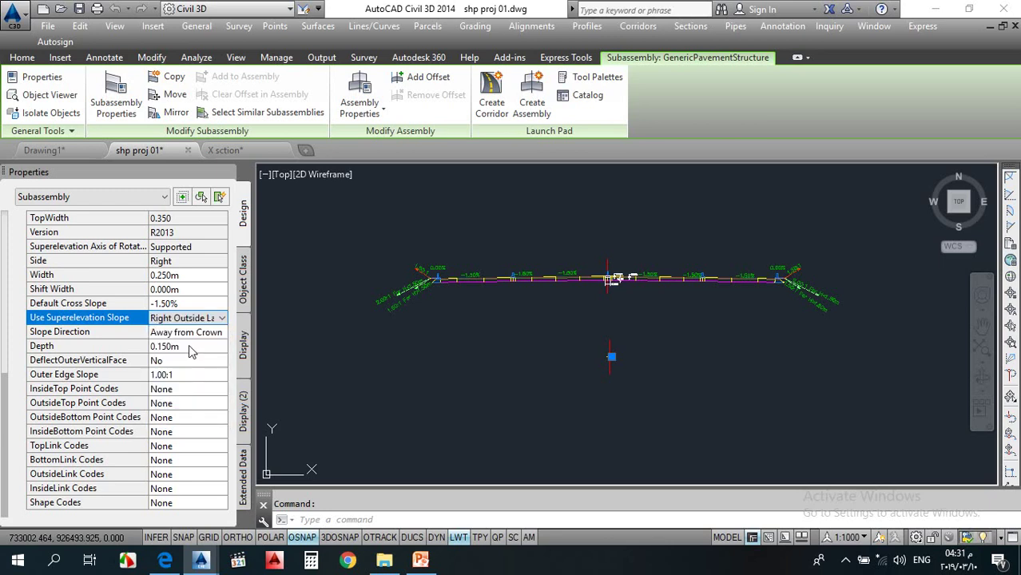
# Step: Check the top layer thickness in the reference cross section and set the selected pavement subassembly's depth to 0.06 m
pyautogui.click(191, 346)
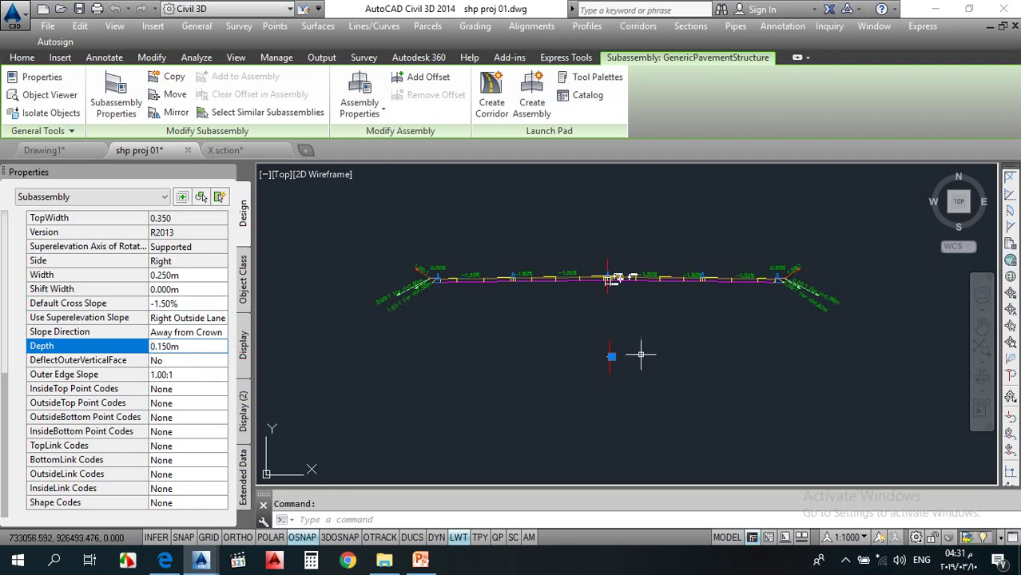
pyautogui.scroll(5, 620, 358)
pyautogui.scroll(5, 584, 411)
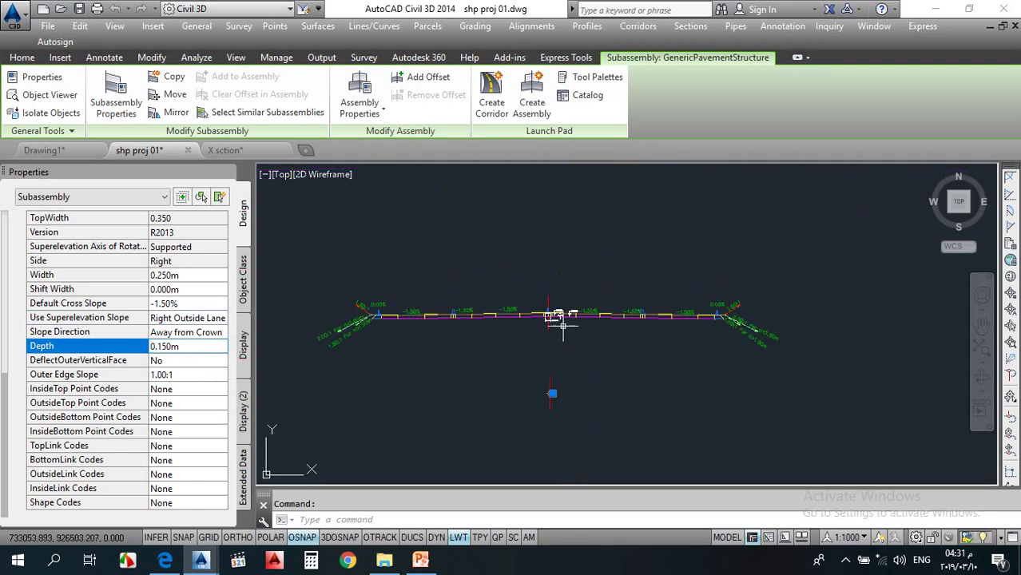
pyautogui.scroll(5, 480, 306)
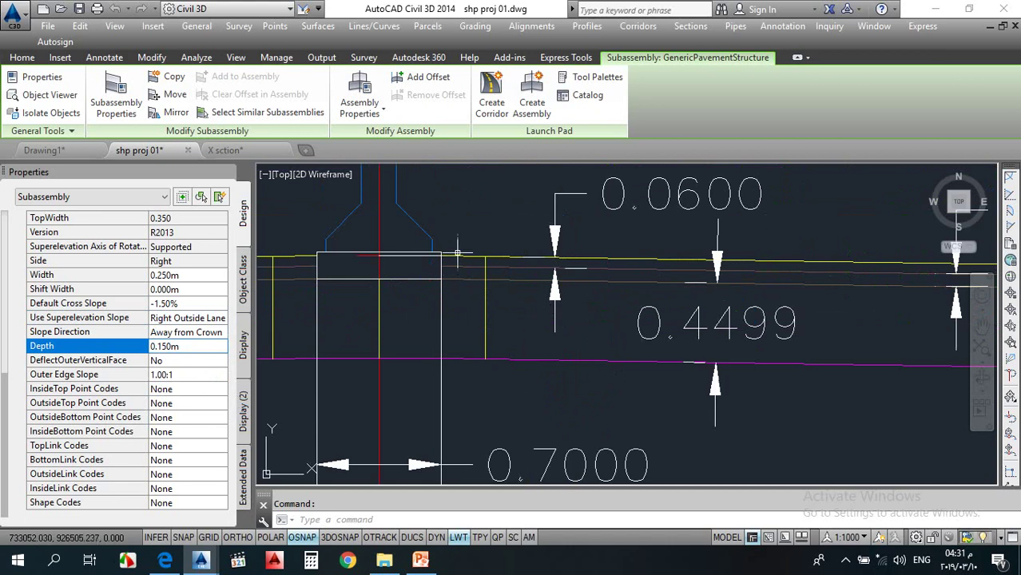
pyautogui.scroll(-4, 451, 308)
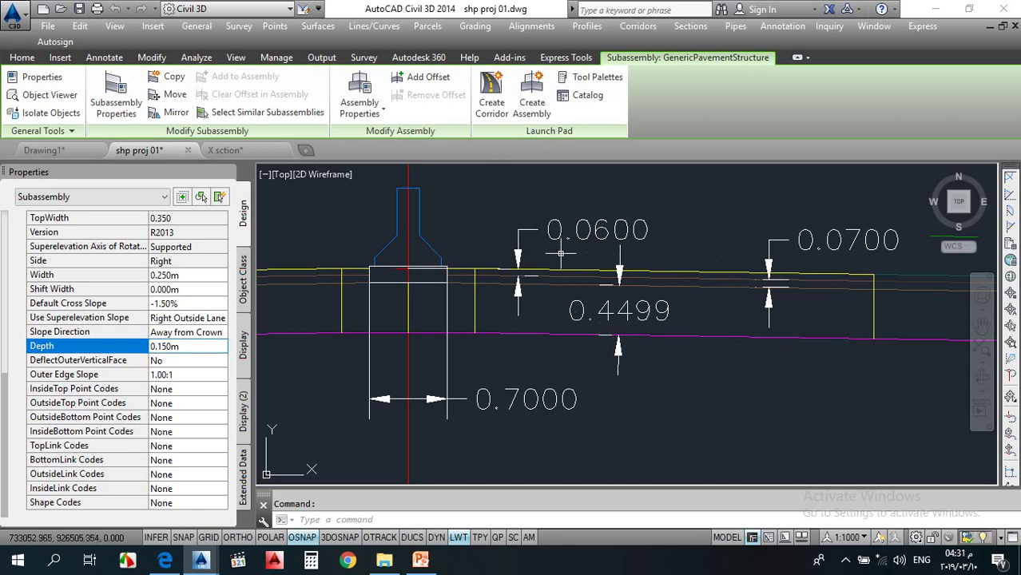
pyautogui.scroll(-5, 619, 245)
pyautogui.scroll(-4, 596, 295)
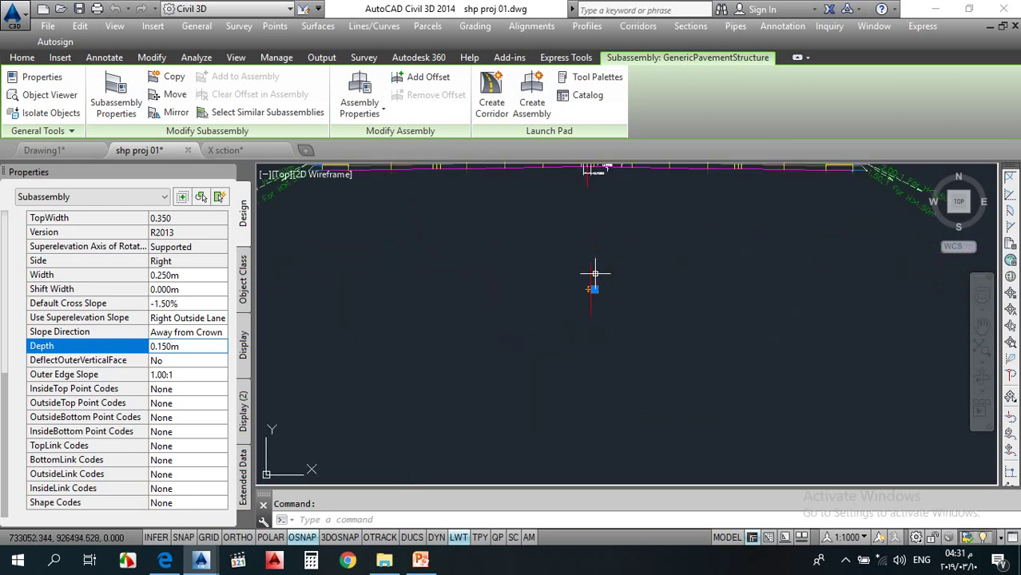
pyautogui.scroll(8, 596, 276)
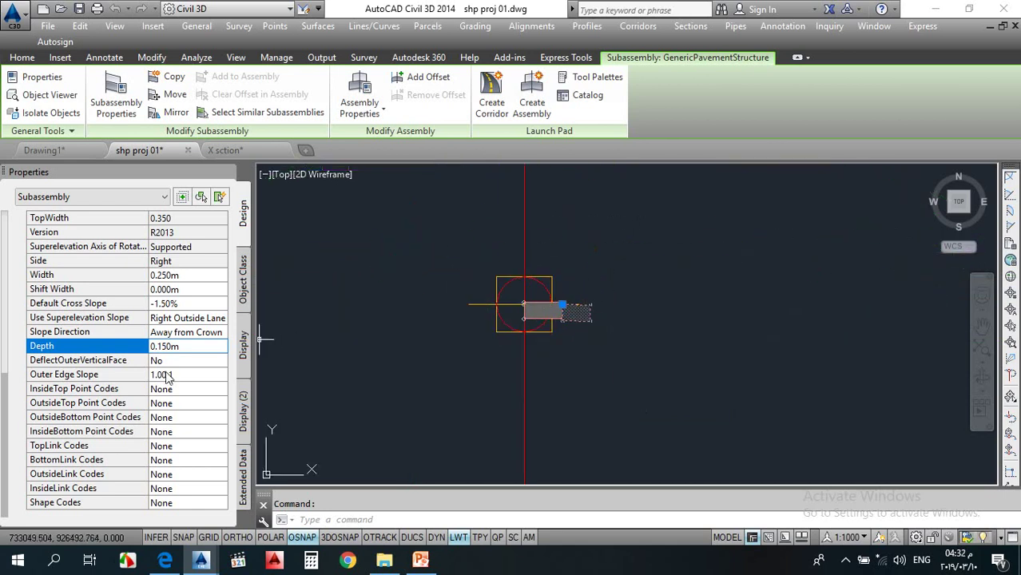
pyautogui.doubleClick(183, 346)
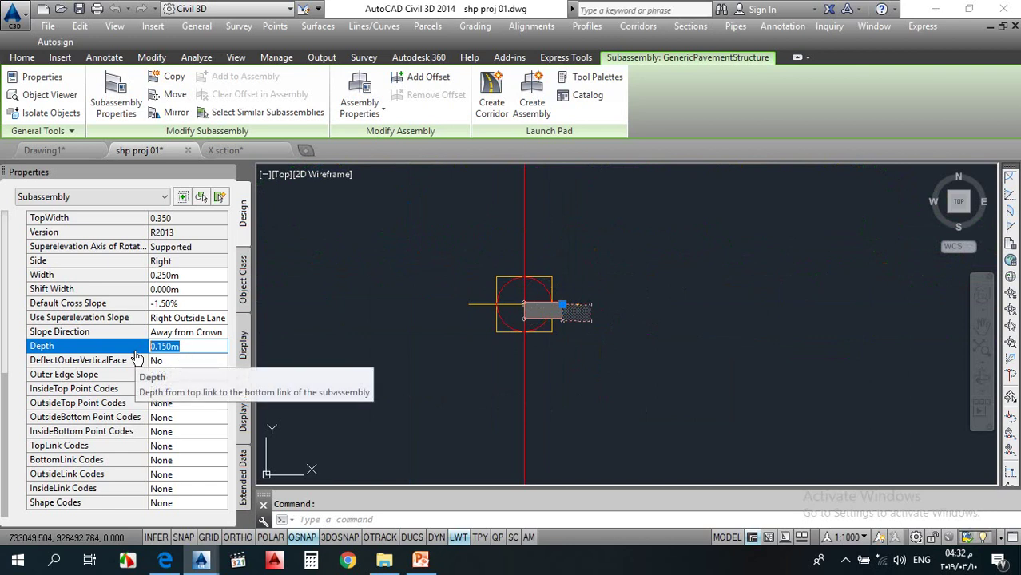
pyautogui.write('.06')
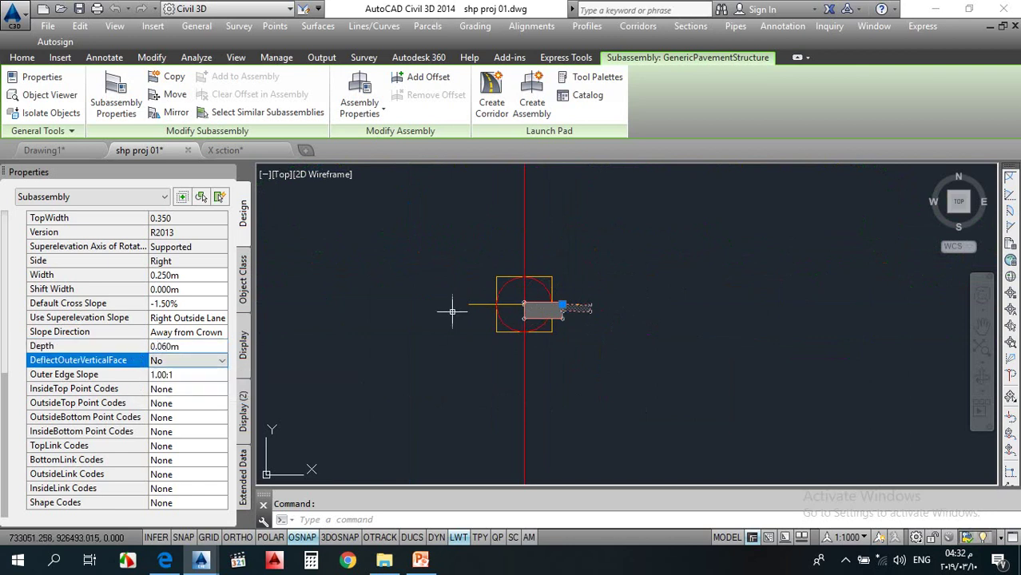
pyautogui.scroll(5, 559, 305)
pyautogui.press('Escape')
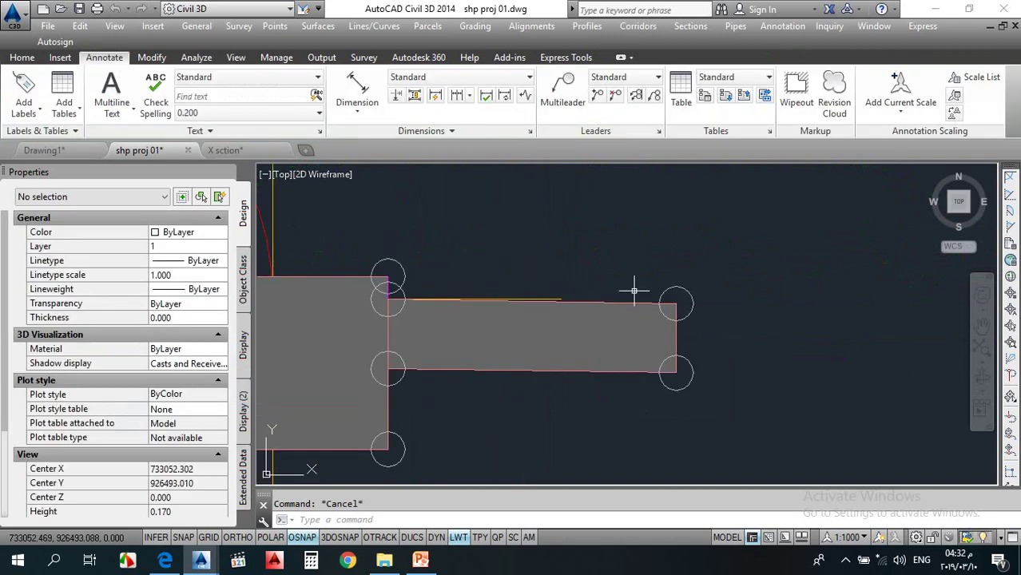
# Step: Copy the pavement subassembly onto its own lower inside marker point to add a second layer beneath it
pyautogui.scroll(-4, 633, 291)
pyautogui.click(654, 266)
pyautogui.click(639, 313)
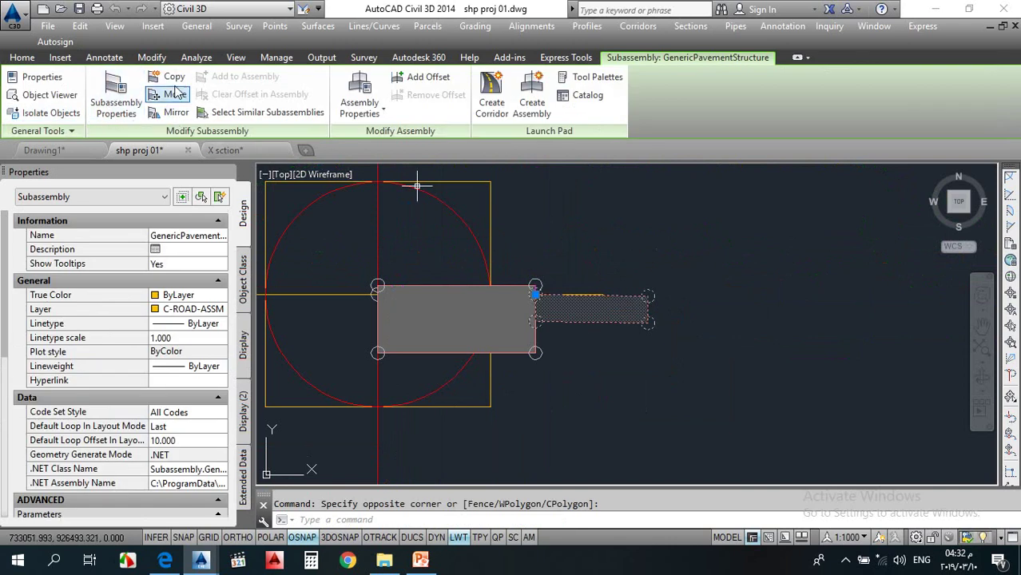
pyautogui.click(171, 77)
pyautogui.scroll(3, 568, 345)
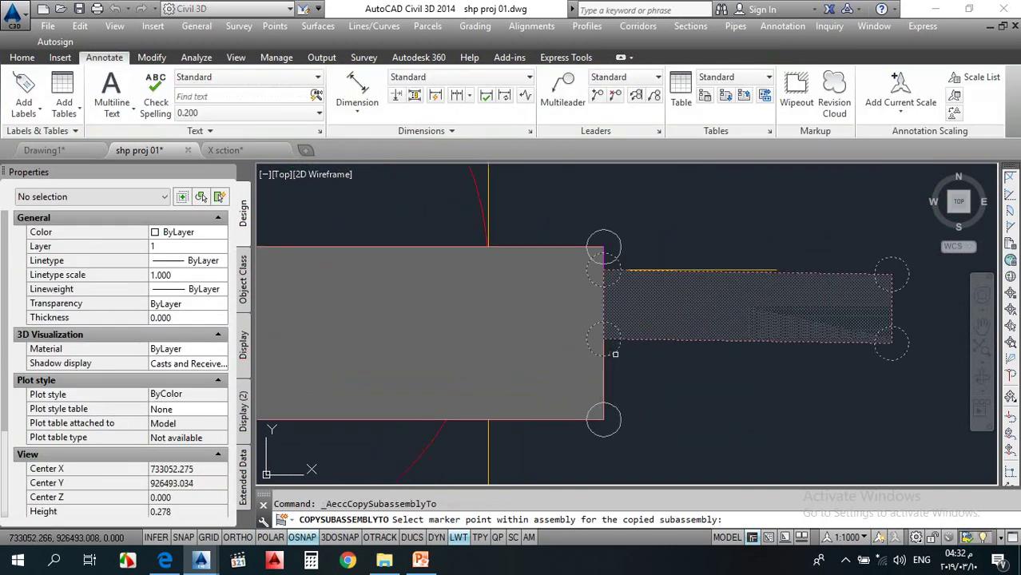
pyautogui.press('Escape')
pyautogui.scroll(-6, 555, 296)
pyautogui.press('Escape')
# Step: Copy the second pavement layer onto its lower inside marker point to add a third layer beneath it
pyautogui.click(616, 327)
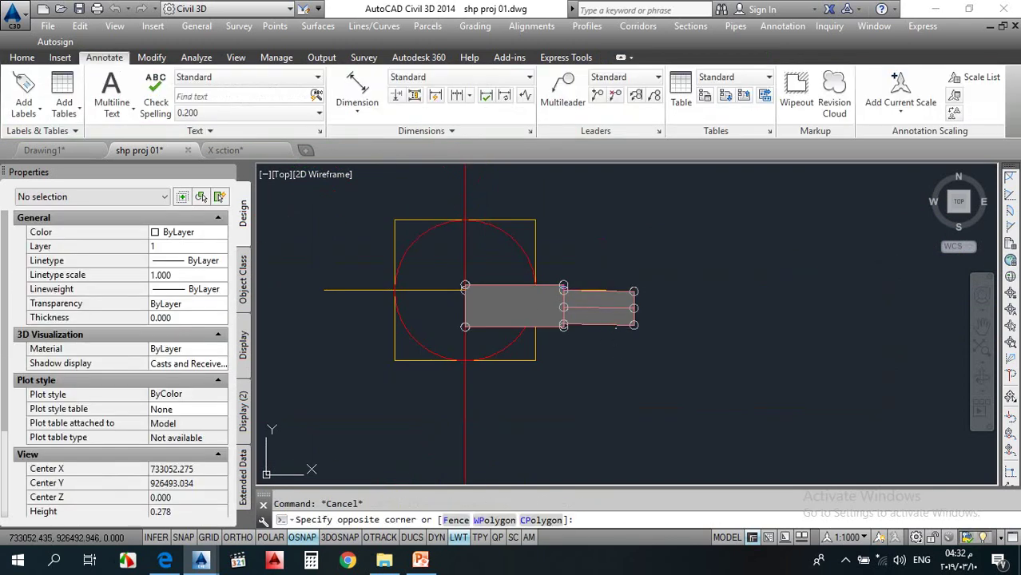
pyautogui.click(588, 319)
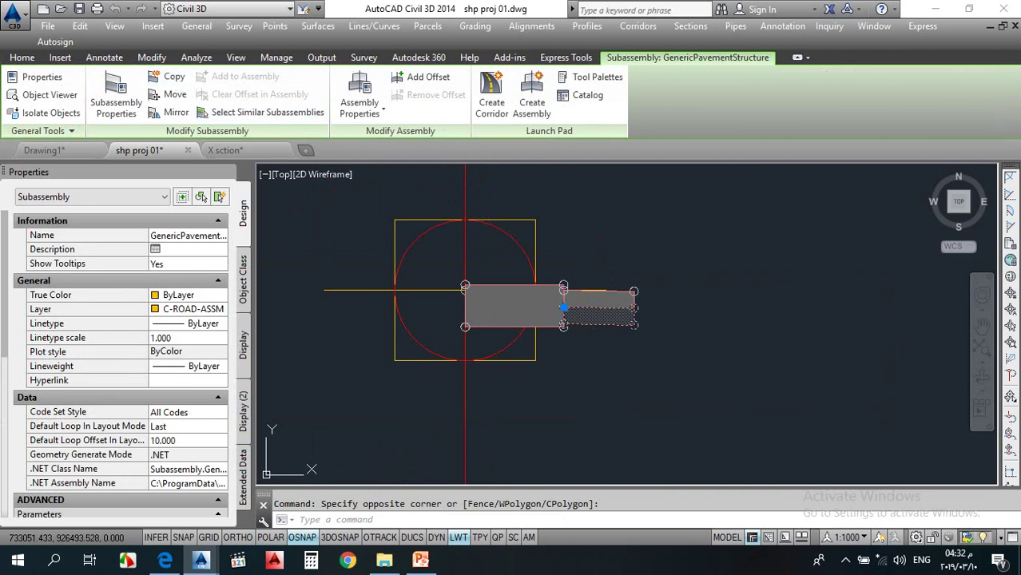
pyautogui.click(171, 78)
pyautogui.scroll(5, 576, 324)
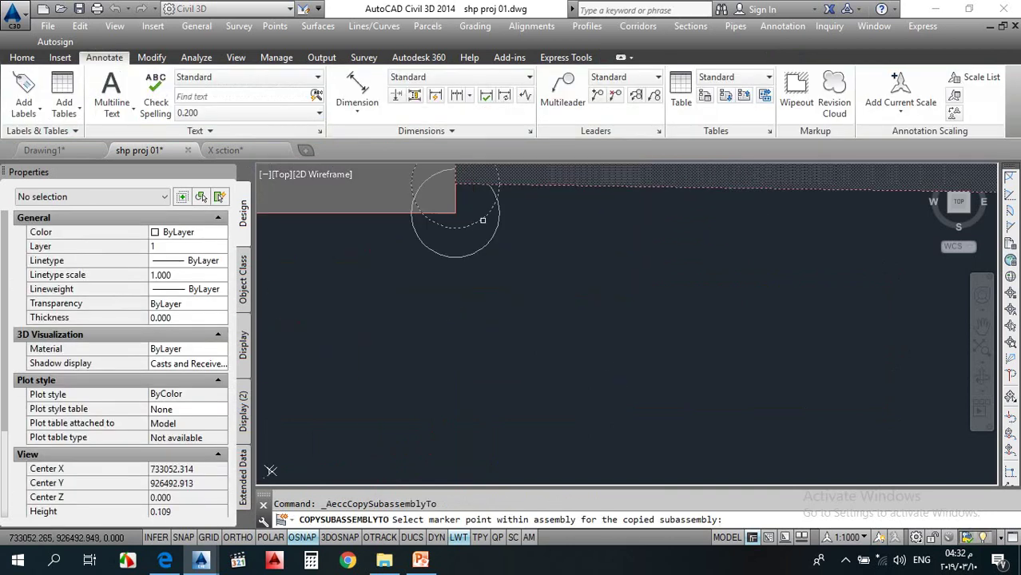
pyautogui.scroll(-3, 482, 219)
pyautogui.press('Escape')
# Step: Set the middle pavement layer's depth to 0.07 m
pyautogui.click(576, 226)
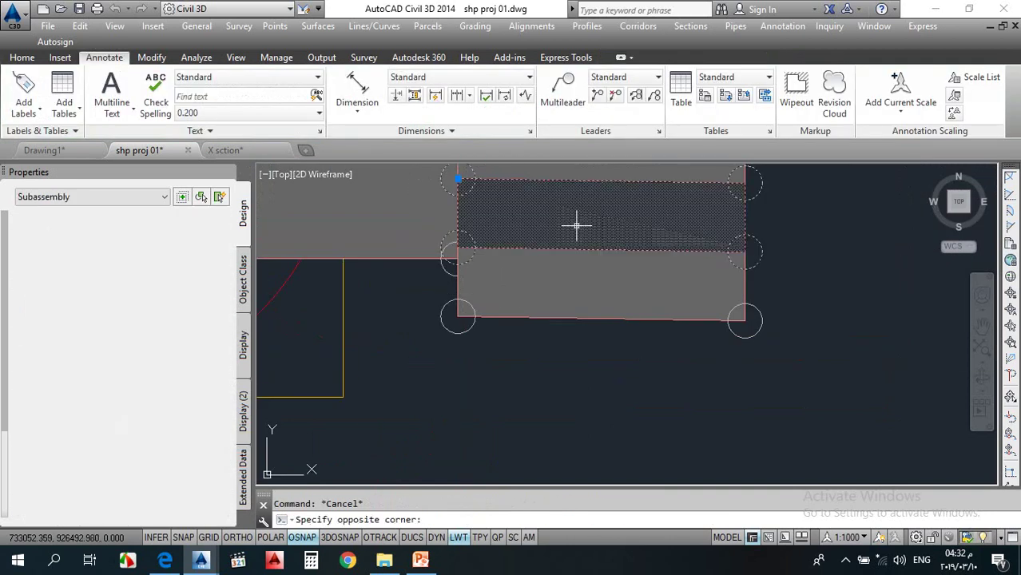
pyautogui.click(466, 189)
pyautogui.scroll(-10, 169, 399)
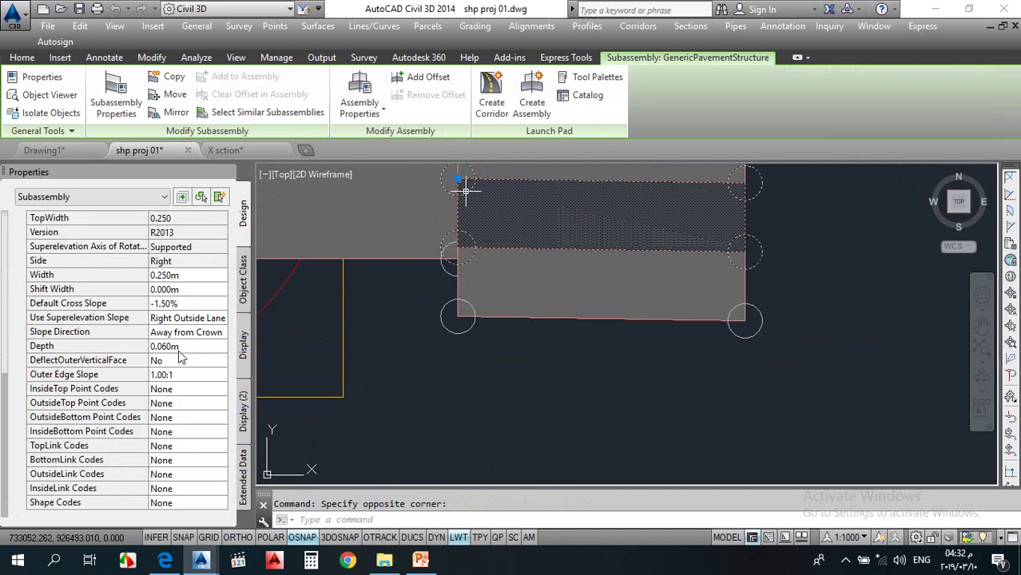
pyautogui.click(184, 346)
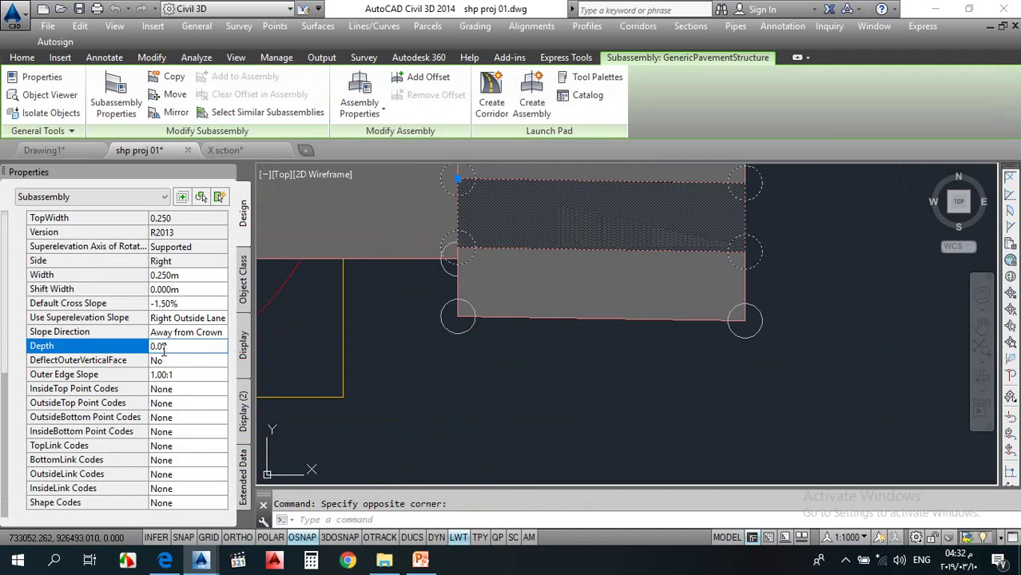
pyautogui.press('Return')
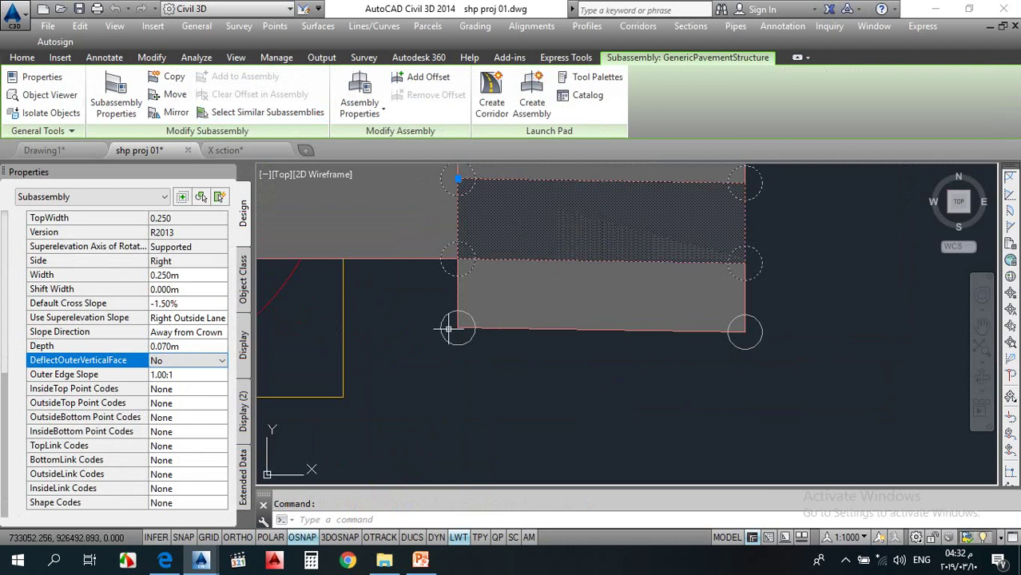
# Step: Set the bottom pavement layer's depth to 0.45 m
pyautogui.press('Escape')
pyautogui.click(575, 315)
pyautogui.click(463, 344)
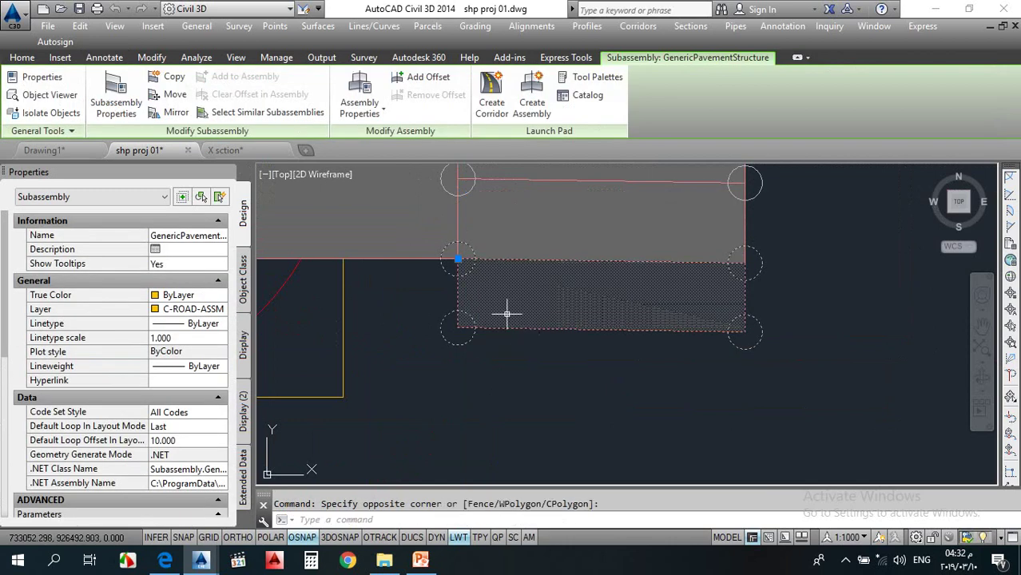
pyautogui.scroll(-6, 169, 397)
pyautogui.click(192, 349)
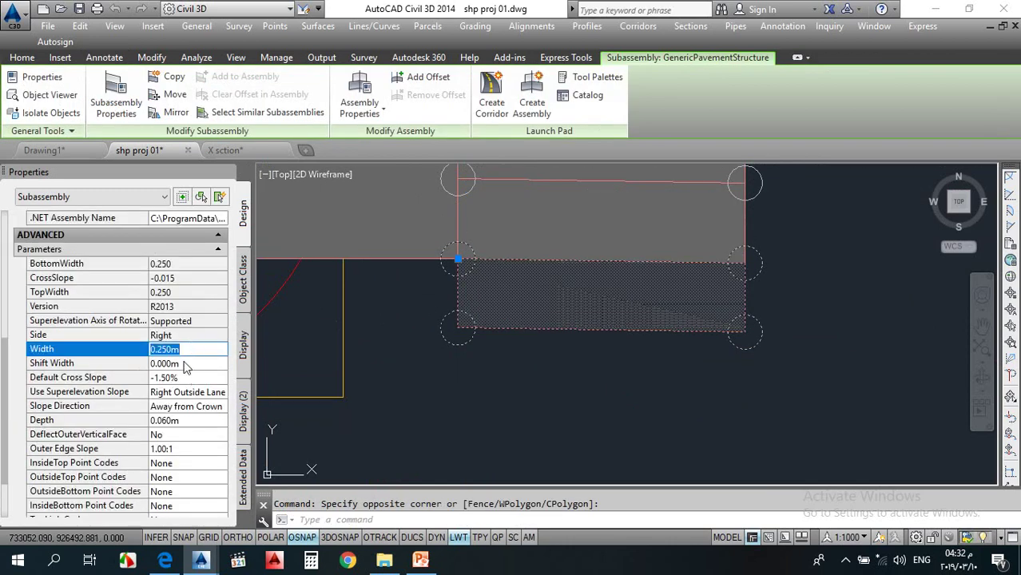
pyautogui.click(181, 421)
pyautogui.write('.45')
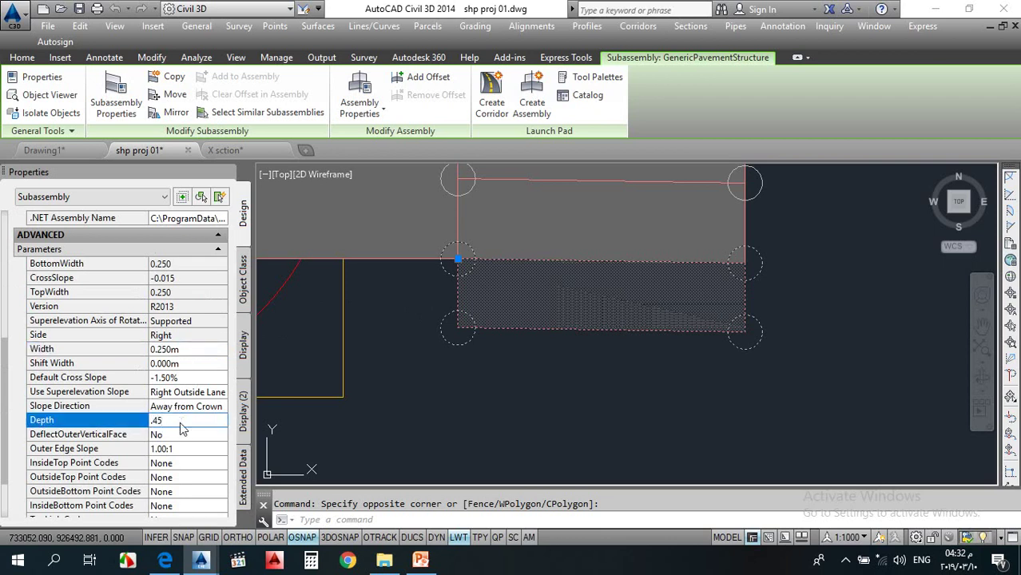
pyautogui.press('Return')
pyautogui.press('Escape')
pyautogui.scroll(-2, 607, 284)
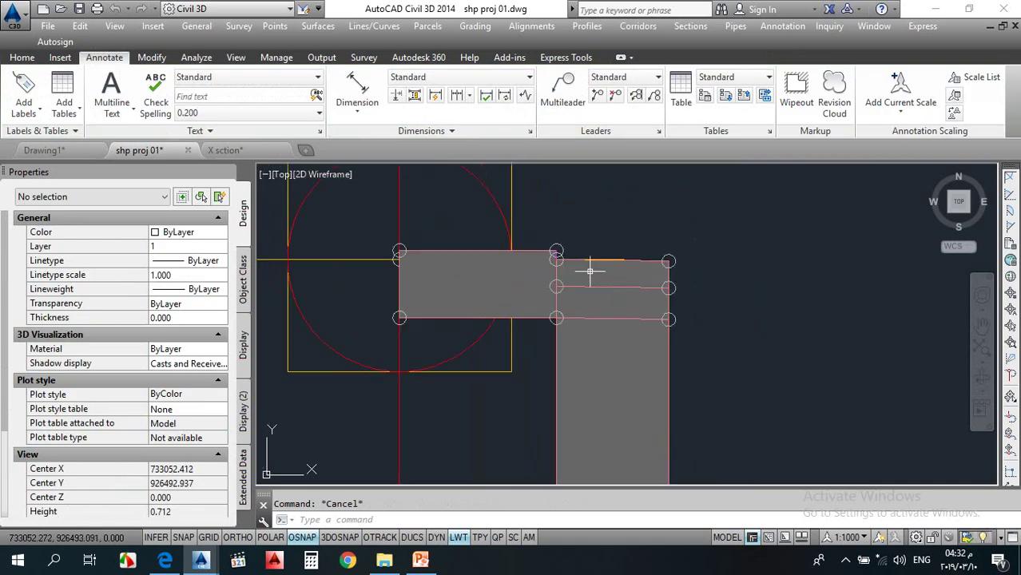
# Step: Compare the layered pavement assembly with the median and pavement layers in the reference cross section above it
pyautogui.scroll(-4, 527, 230)
pyautogui.moveTo(561, 314)
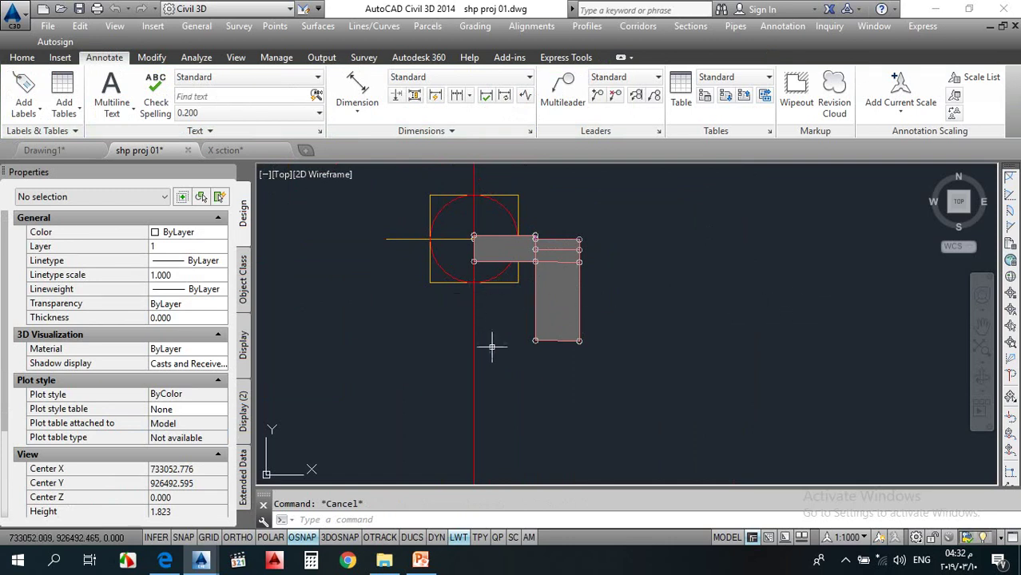
pyautogui.scroll(-7, 512, 344)
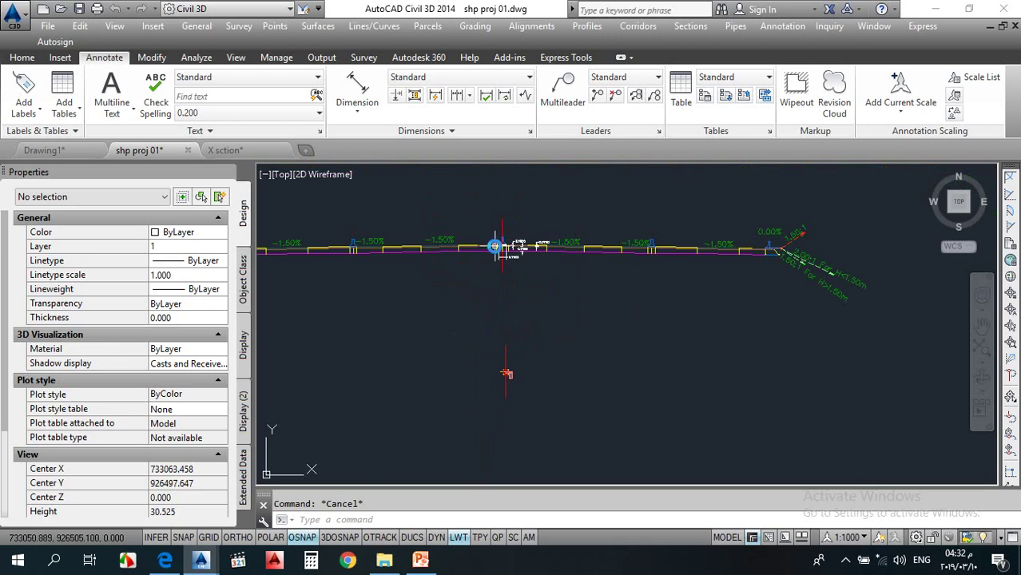
pyautogui.scroll(4, 518, 261)
pyautogui.scroll(8, 518, 261)
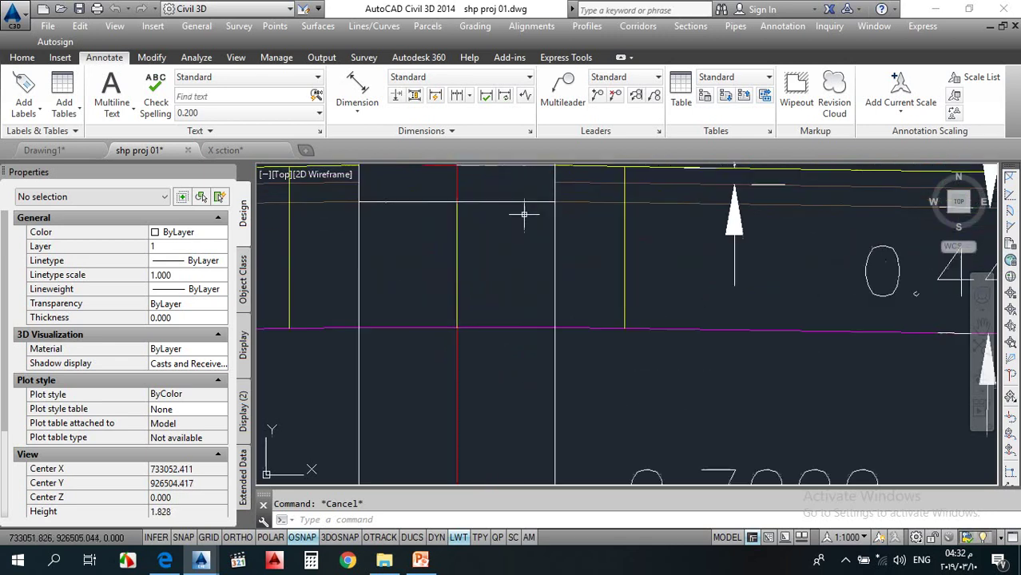
pyautogui.scroll(-1, 545, 202)
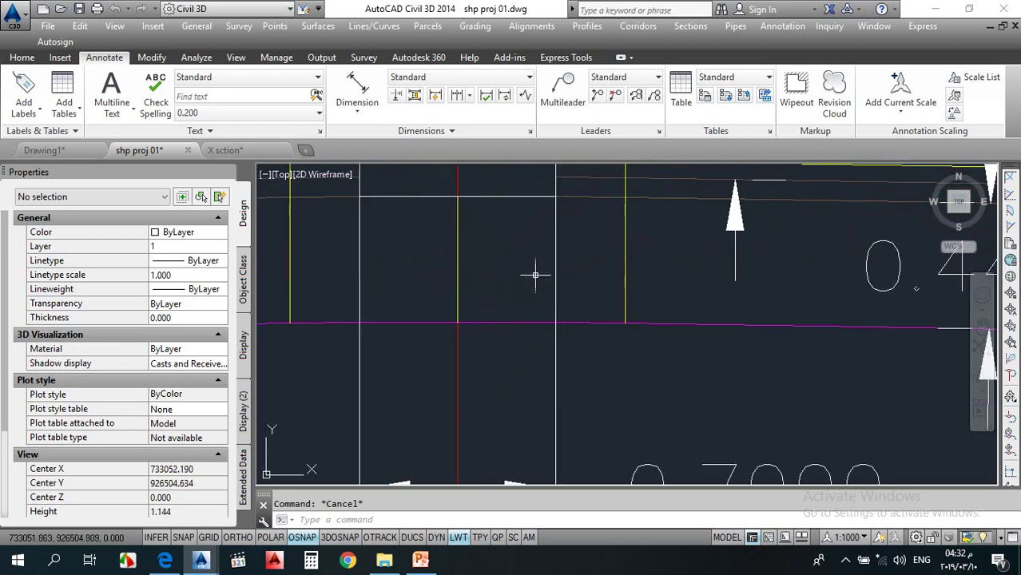
pyautogui.scroll(-1, 536, 275)
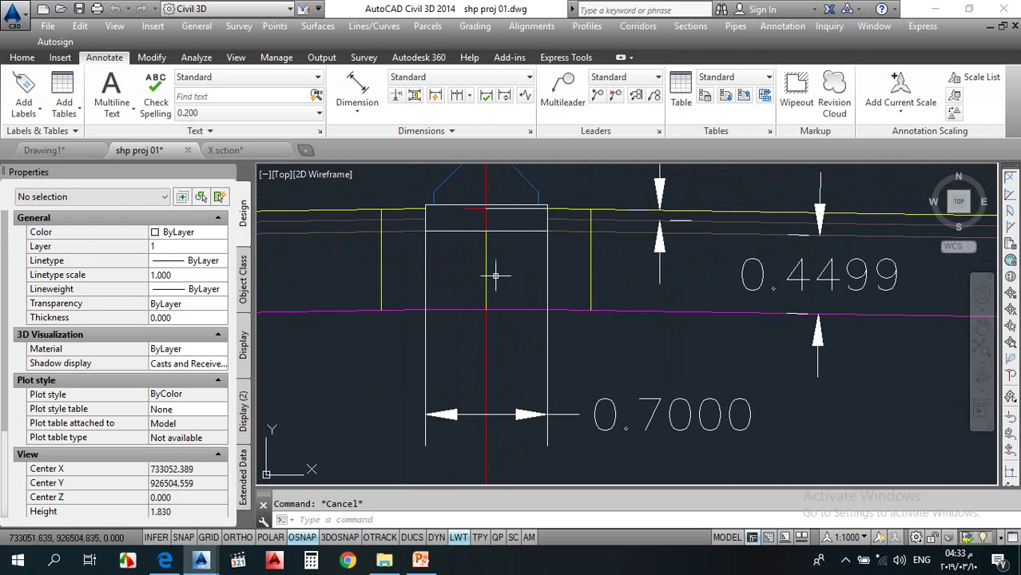
pyautogui.scroll(-10, 472, 236)
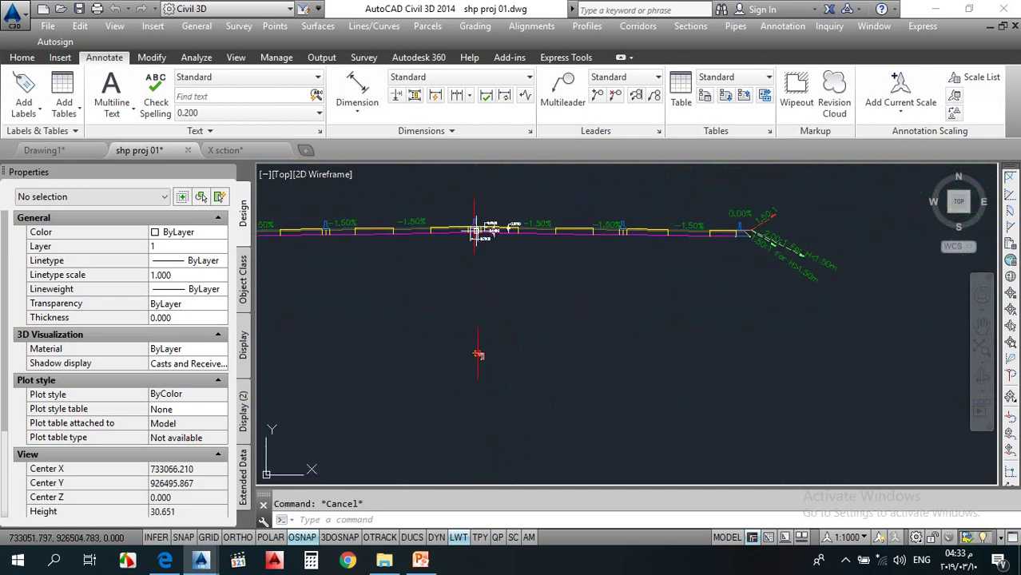
pyautogui.scroll(12, 493, 250)
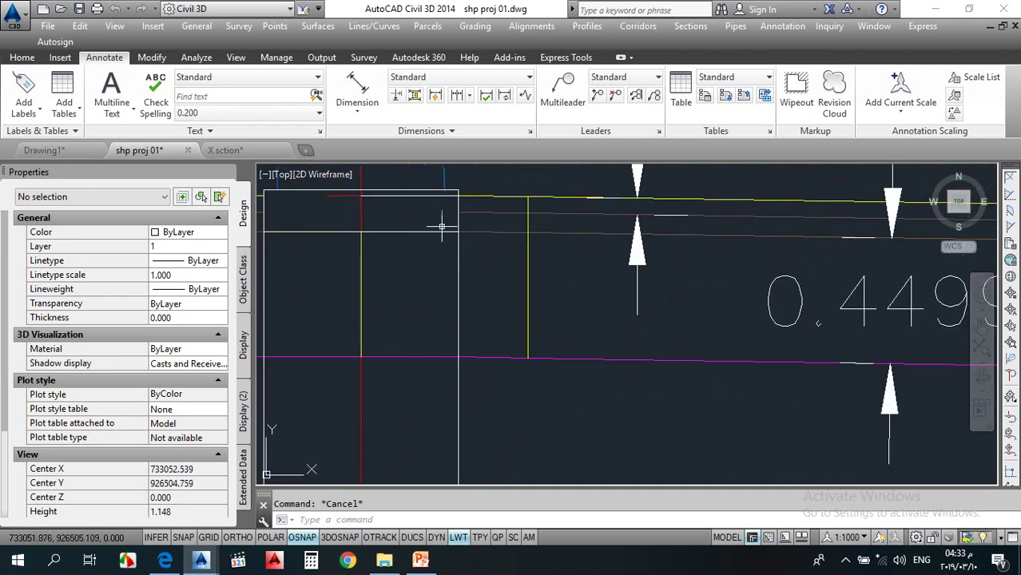
pyautogui.scroll(-10, 459, 240)
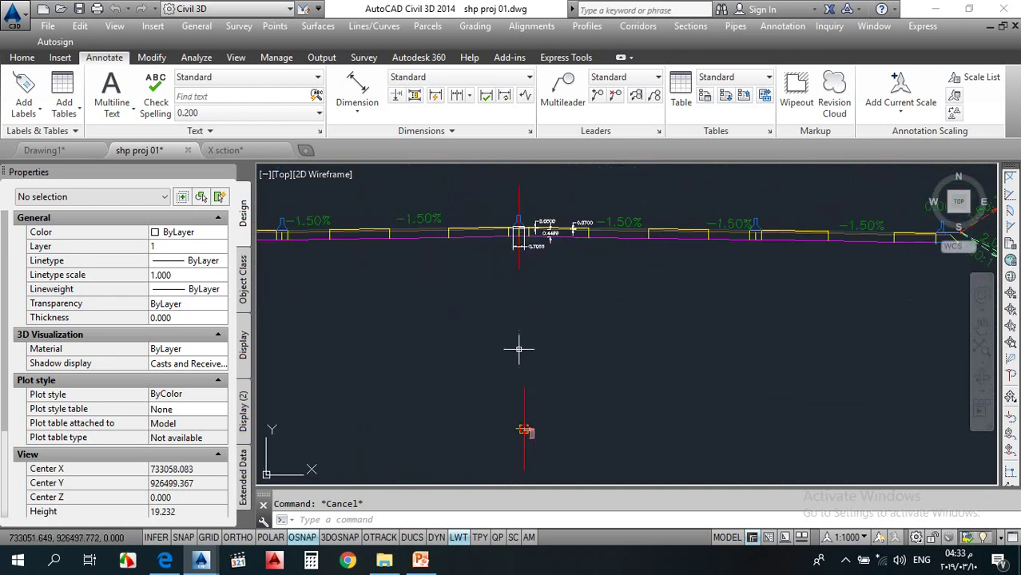
pyautogui.scroll(13, 519, 360)
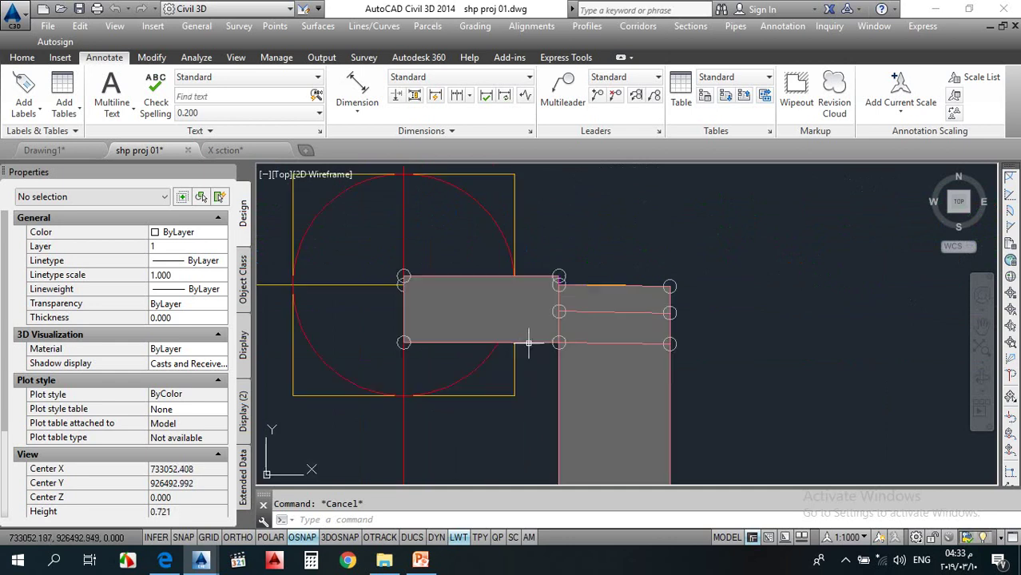
pyautogui.scroll(-3, 505, 281)
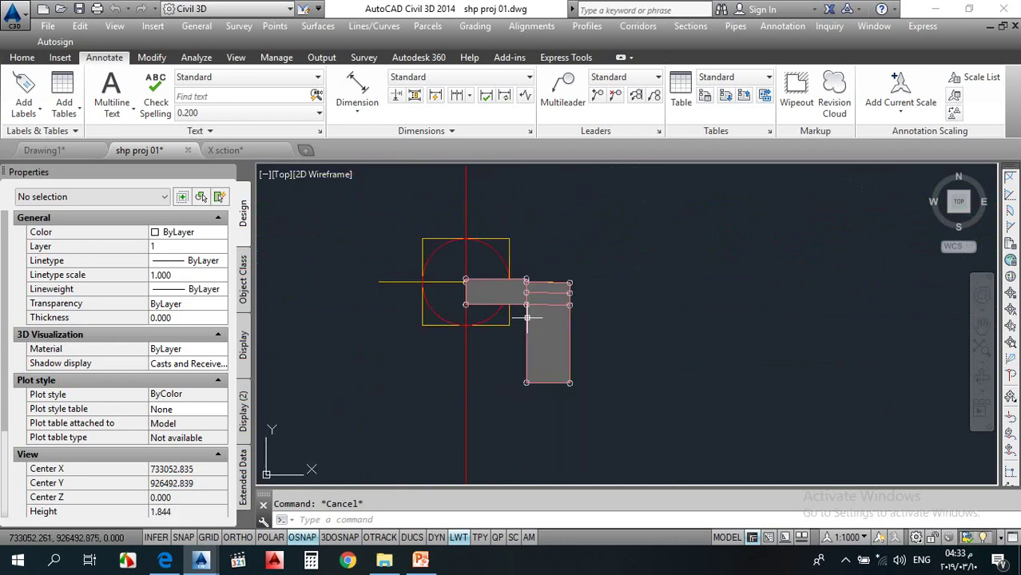
pyautogui.scroll(6, 527, 318)
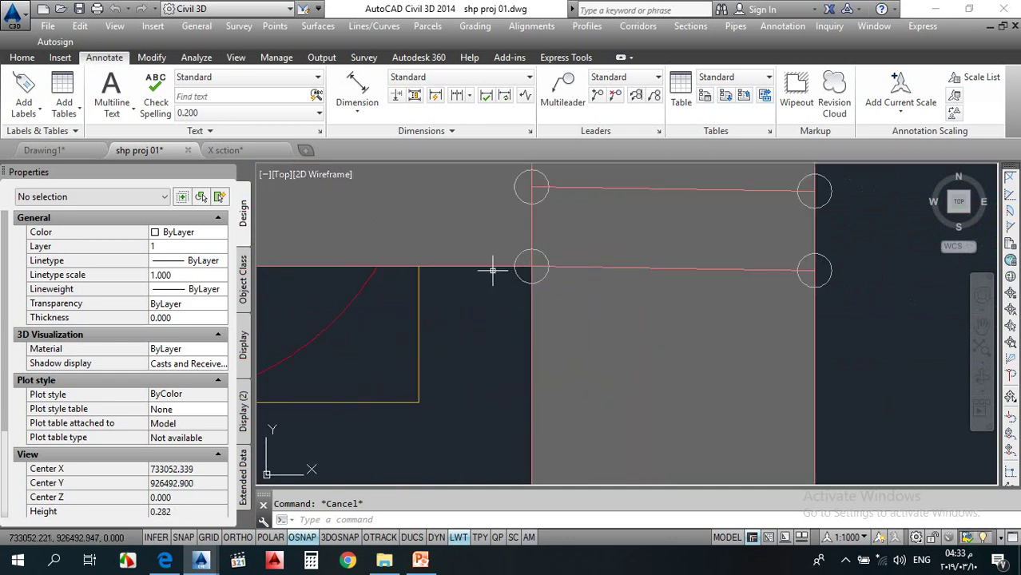
# Step: Copy the bottom pavement layer onto the lower inside marker point of the median block
pyautogui.scroll(-3, 568, 274)
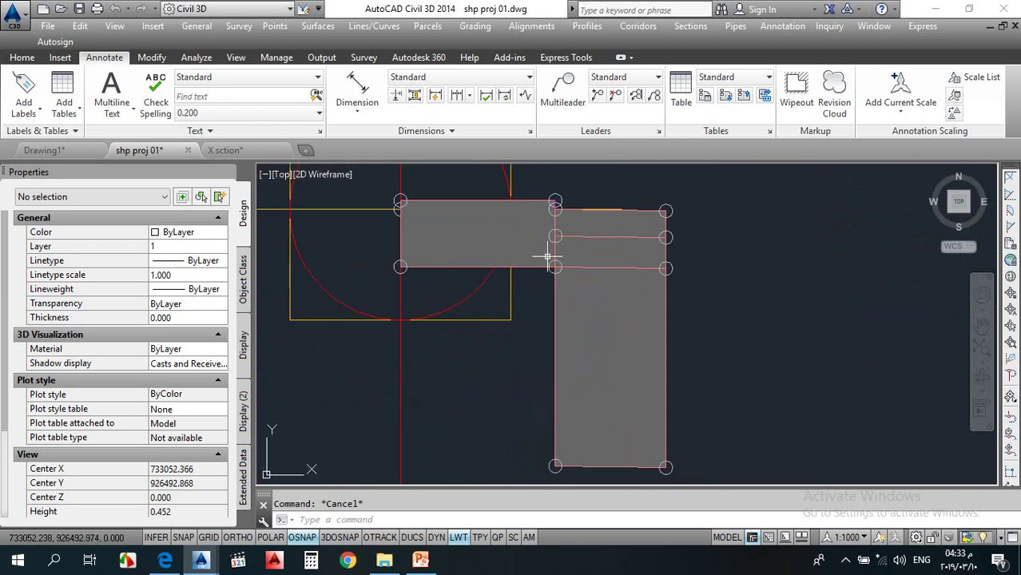
pyautogui.click(557, 309)
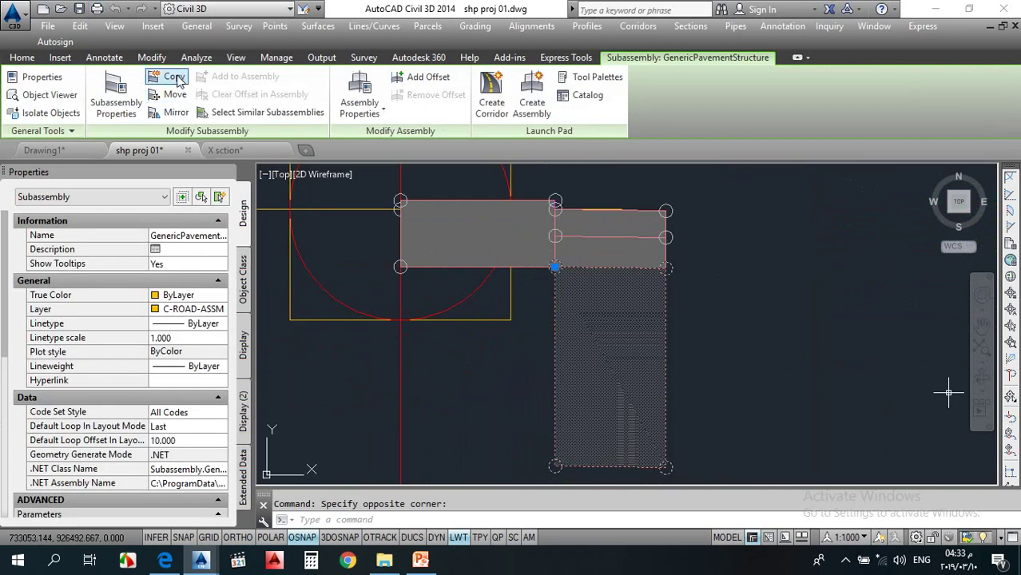
pyautogui.click(174, 77)
pyautogui.click(400, 267)
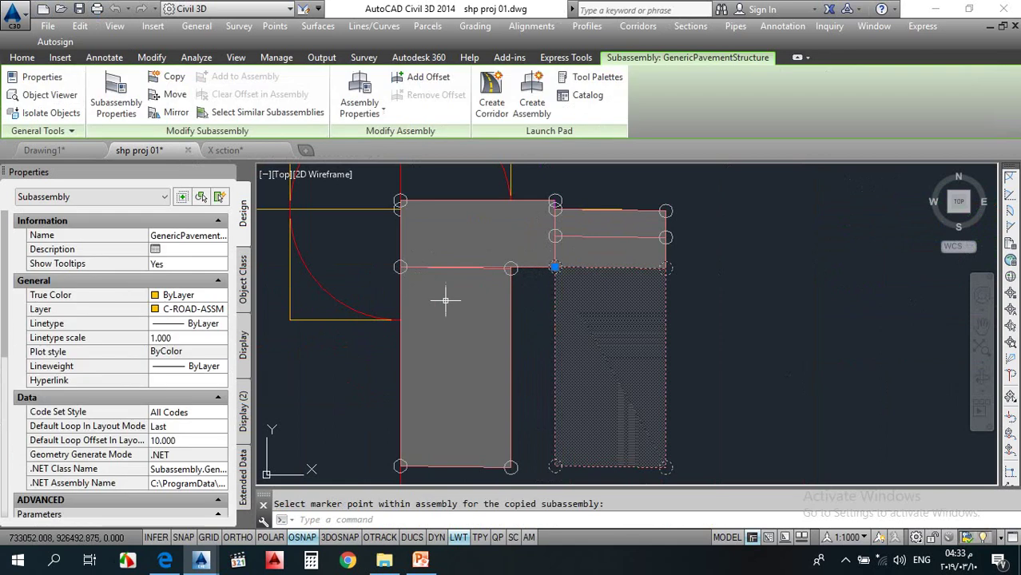
pyautogui.press('Escape')
pyautogui.click(523, 296)
pyautogui.press('Escape')
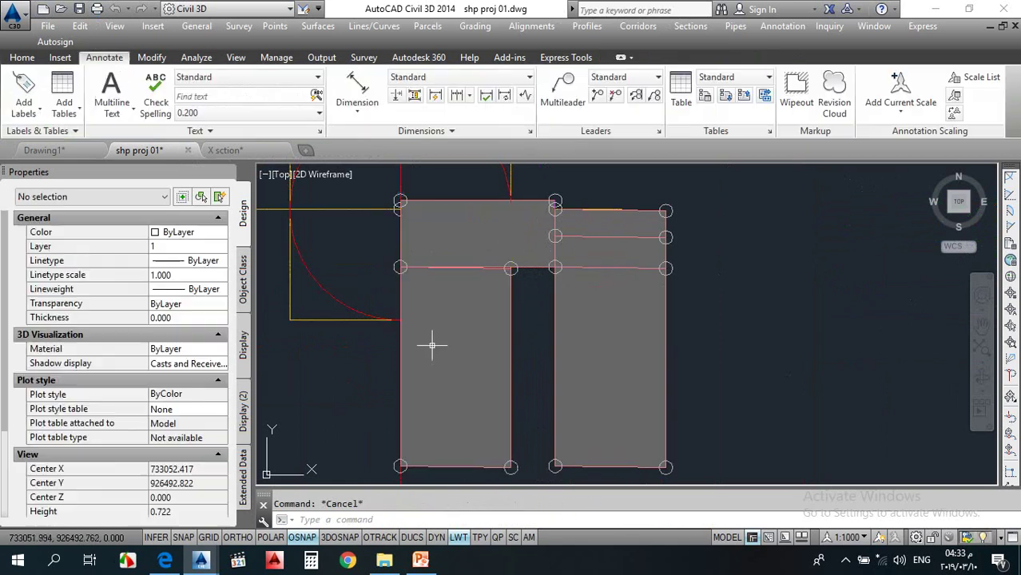
# Step: Set the default cross slope of the layer beneath the median block to 0%
pyautogui.click(479, 392)
pyautogui.scroll(-6, 154, 322)
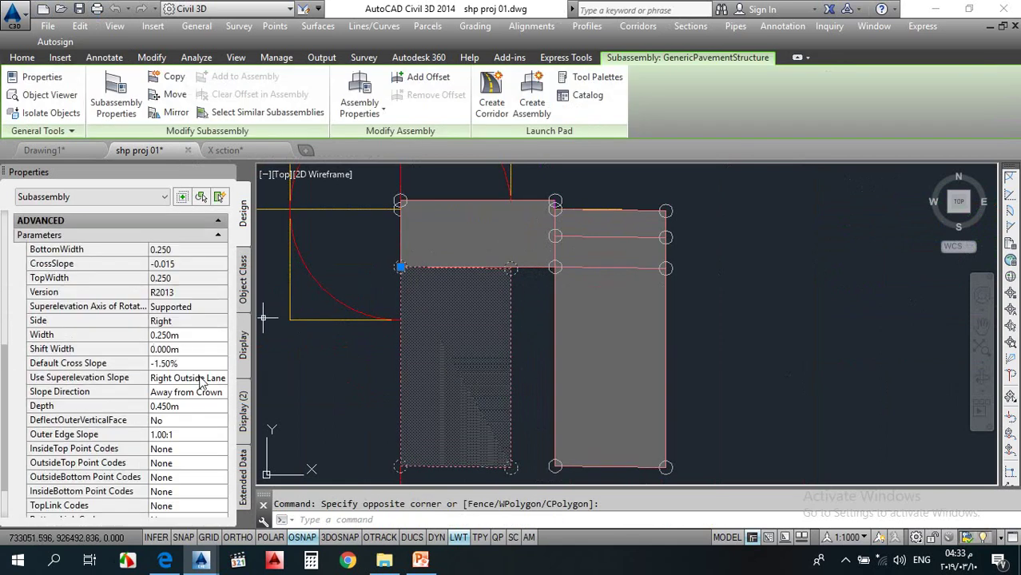
pyautogui.click(186, 365)
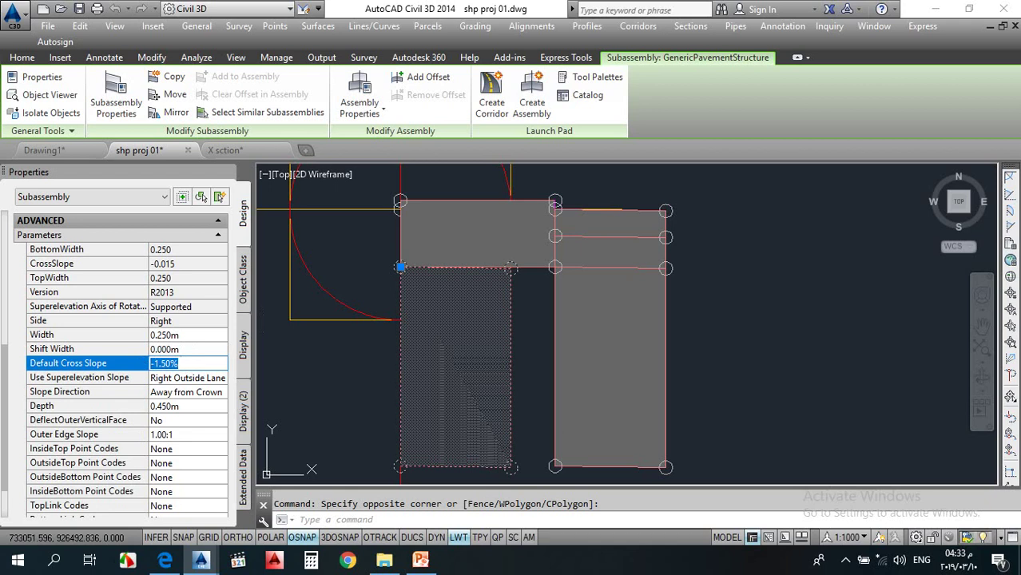
pyautogui.write('0')
pyautogui.press('Tab')
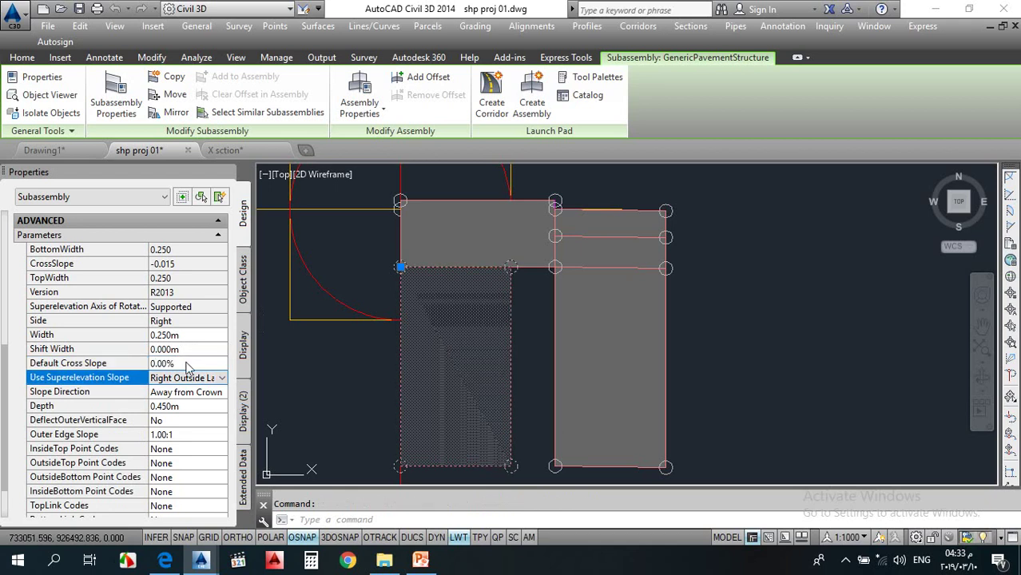
# Step: Set the width of the layer beneath the median block to 0.35 m
pyautogui.click(191, 407)
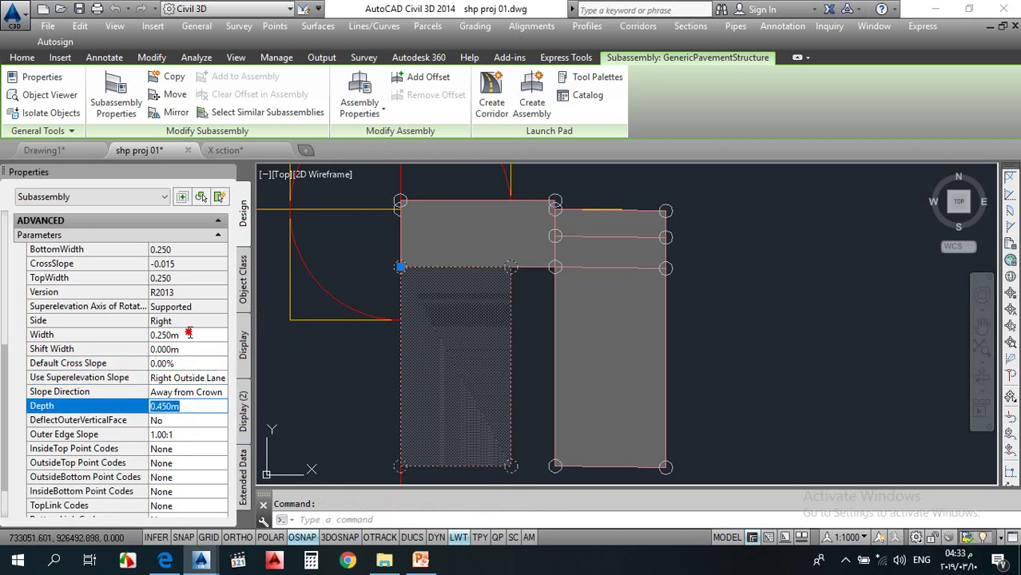
pyautogui.click(190, 334)
pyautogui.write('.3')
pyautogui.press('Return')
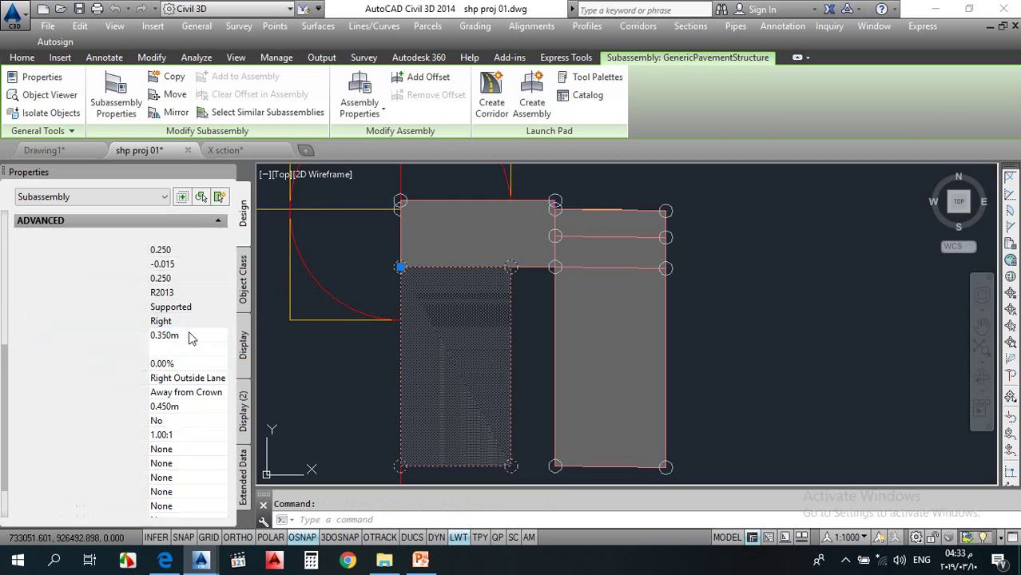
pyautogui.press('Escape')
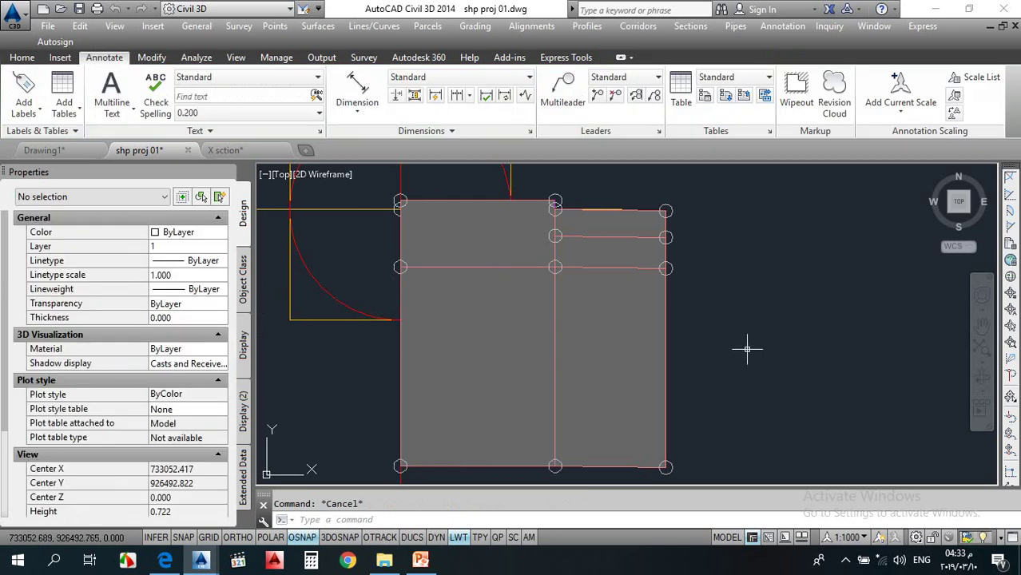
# Step: Copy the three stacked pavement layers beside the median onto their own top outside marker point
pyautogui.scroll(-2, 559, 292)
pyautogui.scroll(2, 547, 235)
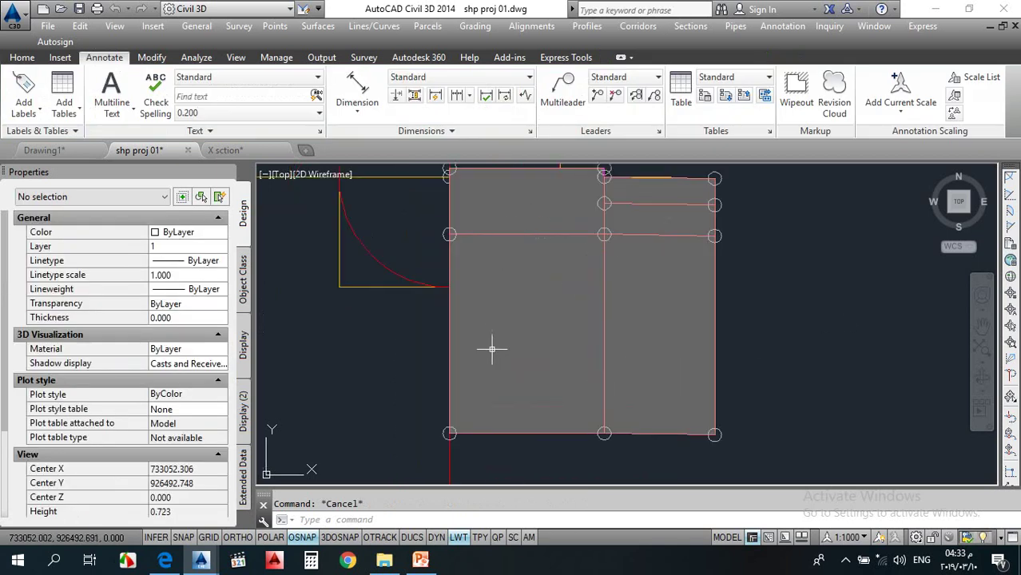
pyautogui.scroll(-1, 493, 349)
pyautogui.scroll(1, 593, 292)
pyautogui.click(675, 194)
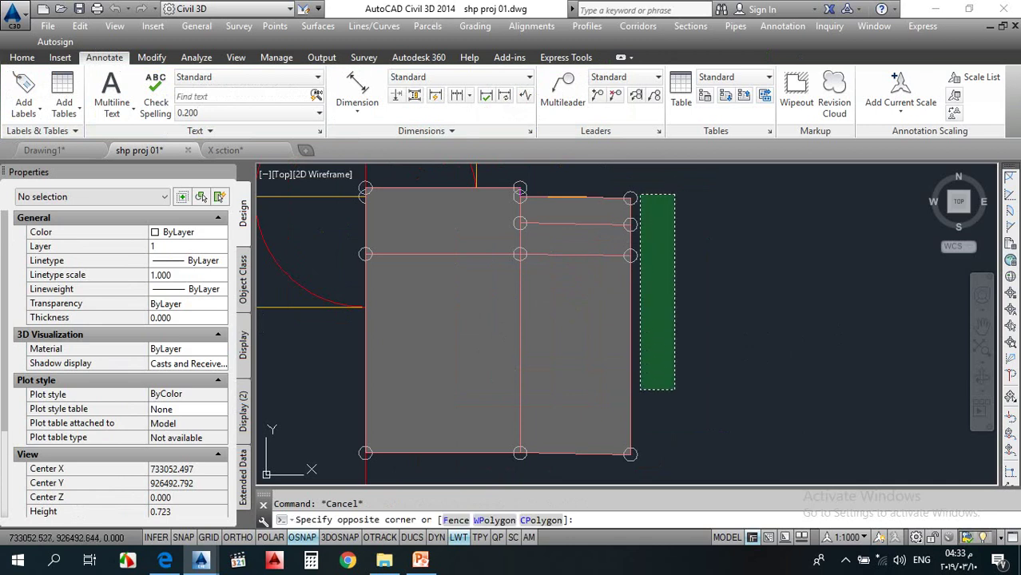
pyautogui.click(620, 439)
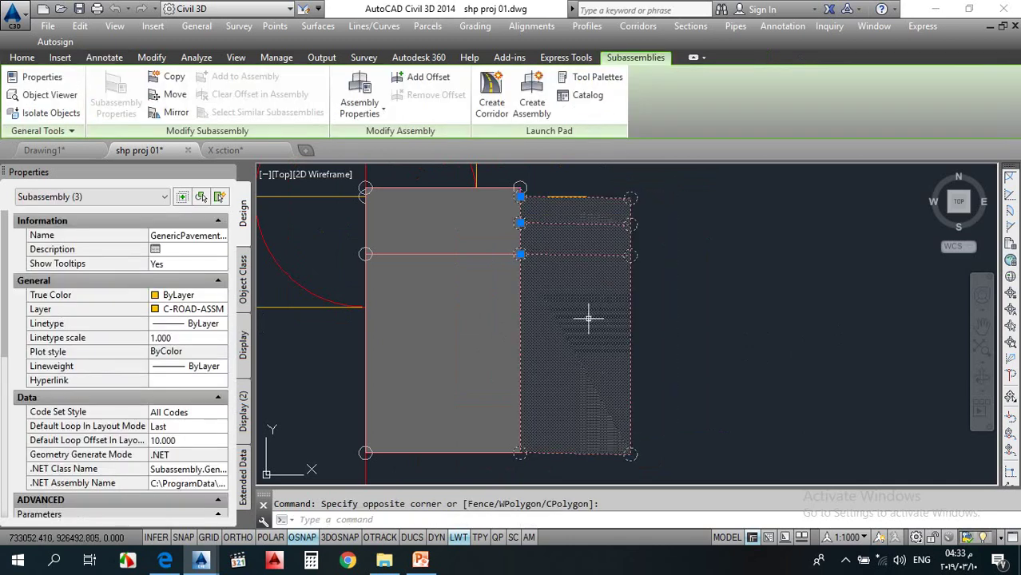
pyautogui.scroll(-3, 596, 277)
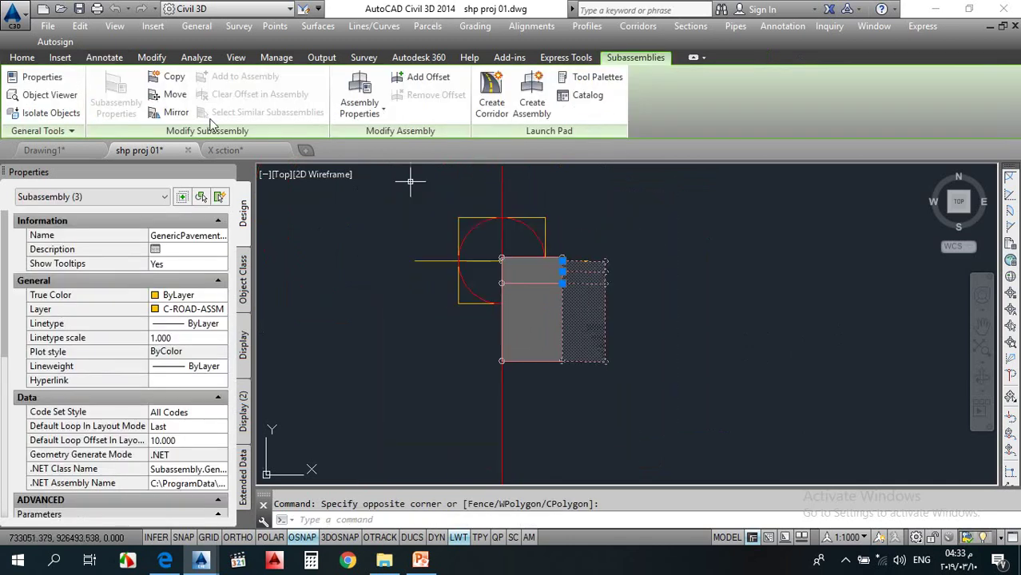
pyautogui.click(172, 77)
pyautogui.scroll(3, 615, 259)
pyautogui.click(405, 251)
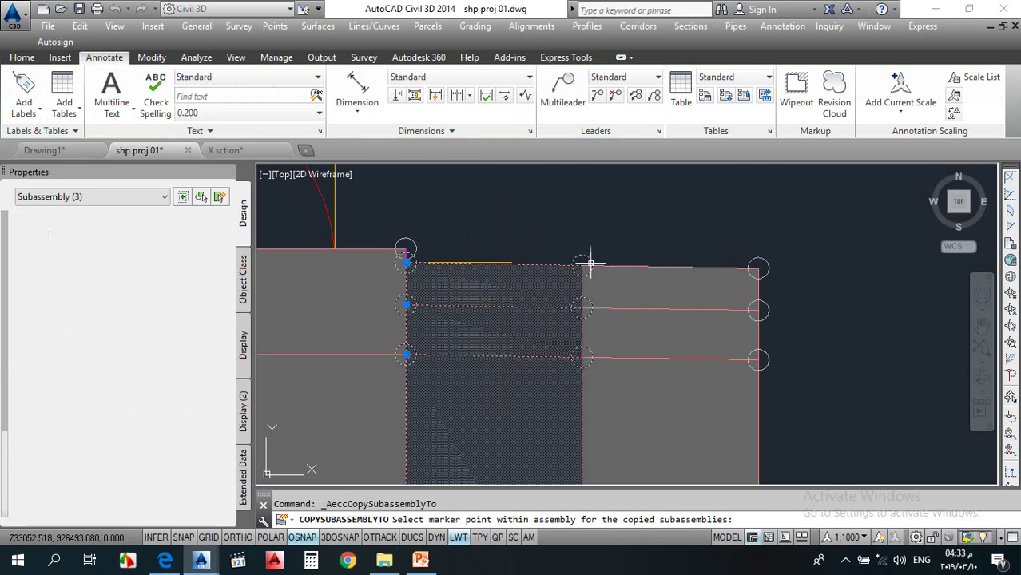
pyautogui.scroll(-3, 657, 263)
pyautogui.press('Escape')
# Step: Set the width of the three outermost pavement layers to 3.6 m
pyautogui.click(694, 235)
pyautogui.click(654, 442)
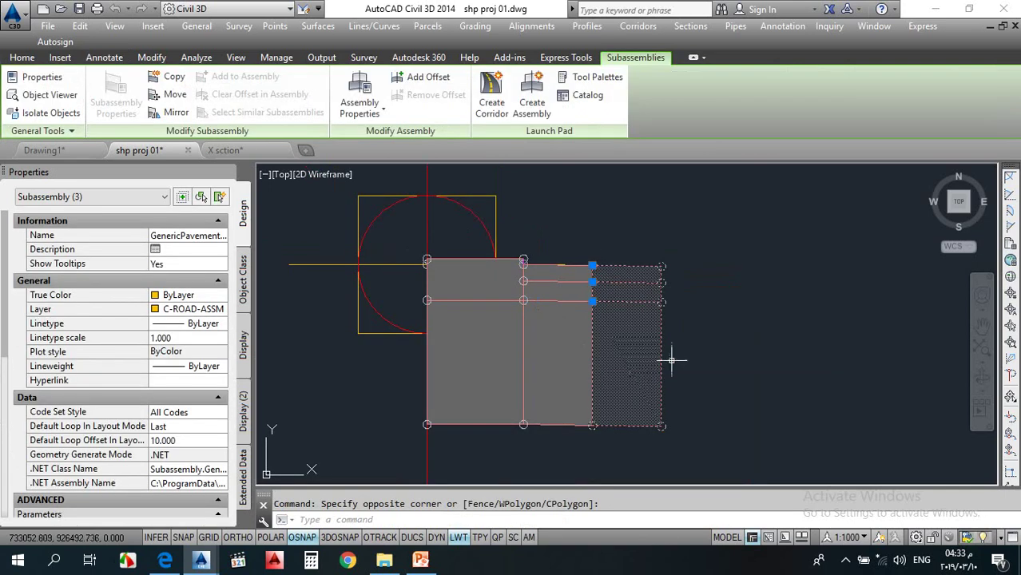
pyautogui.scroll(-4, 173, 382)
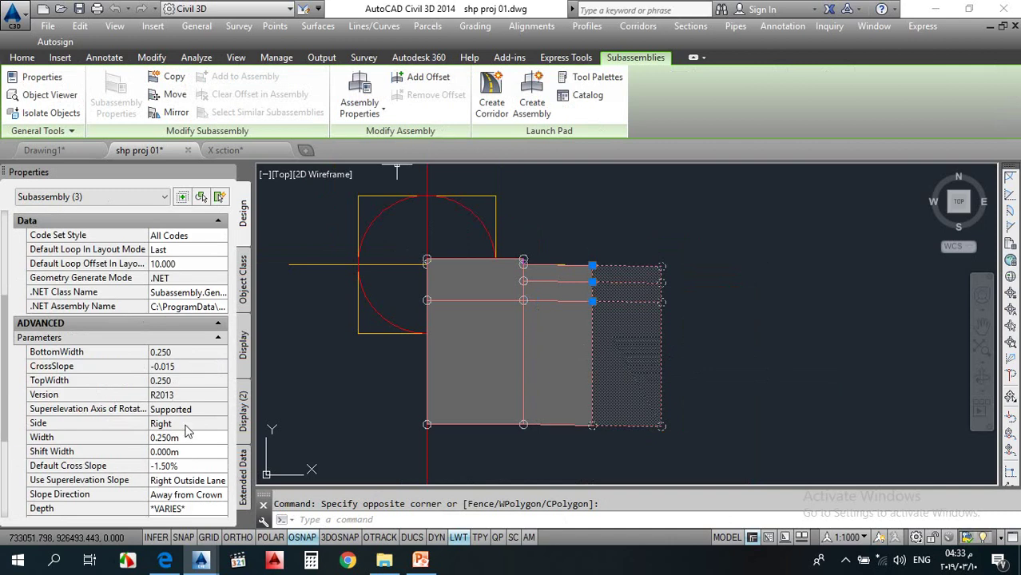
pyautogui.click(188, 439)
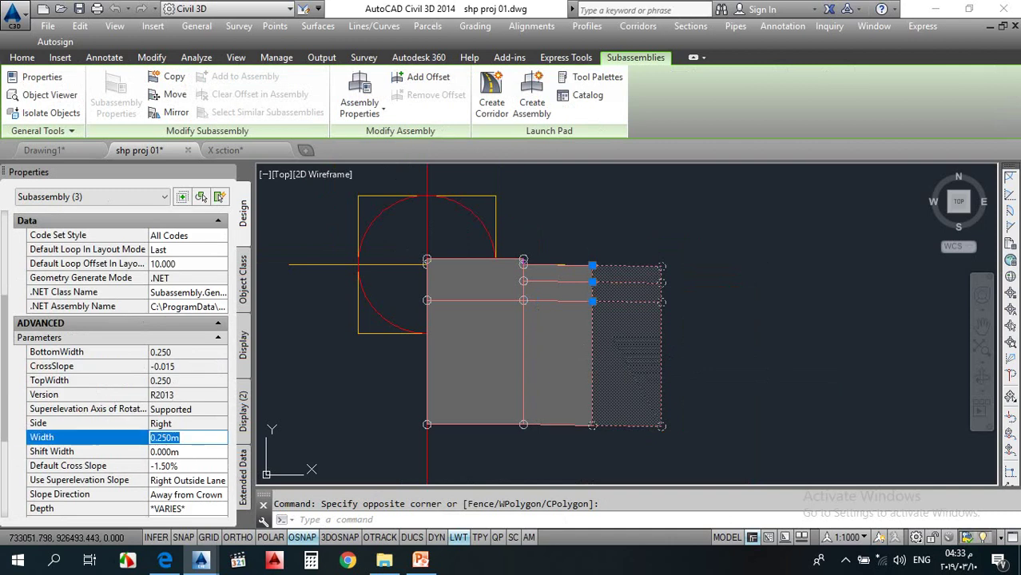
pyautogui.write('3.6')
pyautogui.press('Return')
pyautogui.press('Escape')
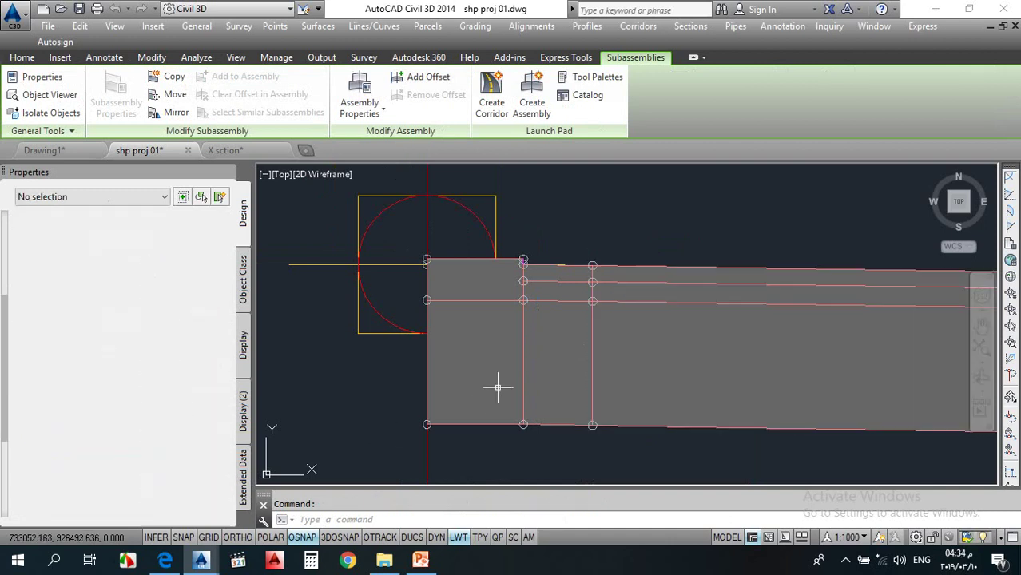
# Step: Copy the three 3.6 m wide lane layers onto their top outer marker point to add a second lane
pyautogui.scroll(-6, 415, 354)
pyautogui.click(501, 293)
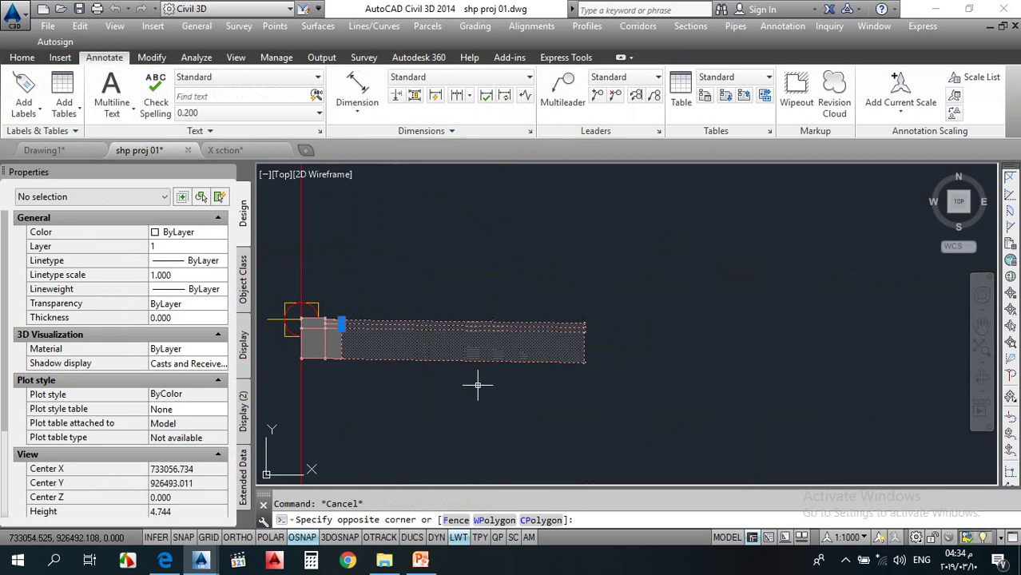
pyautogui.click(477, 386)
pyautogui.click(174, 76)
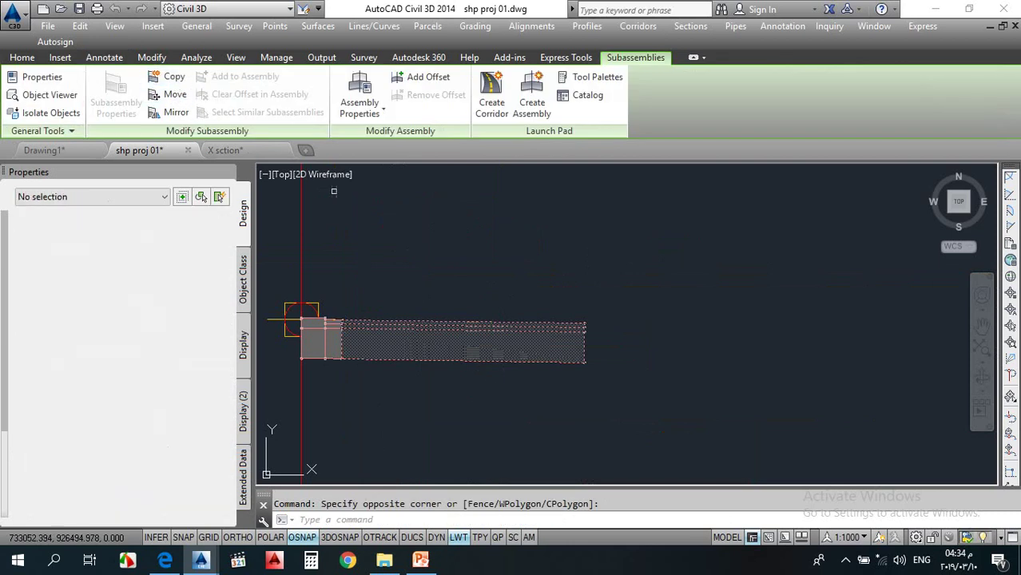
pyautogui.scroll(5, 581, 300)
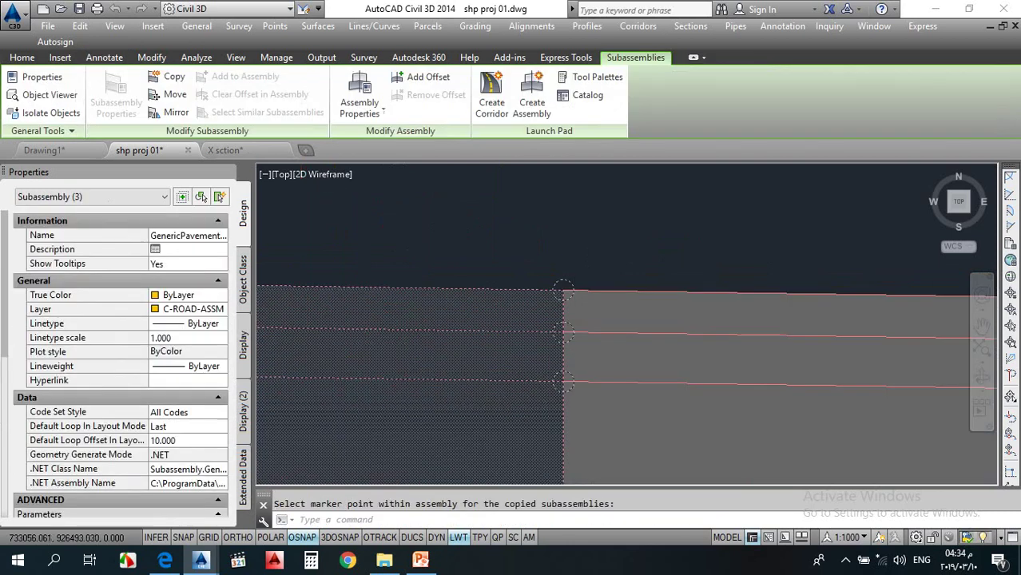
pyautogui.scroll(-3, 592, 274)
# Step: Copy the second lane's three layers onto its top outer edge marker to add a third lane
pyautogui.press('Escape')
pyautogui.click(599, 365)
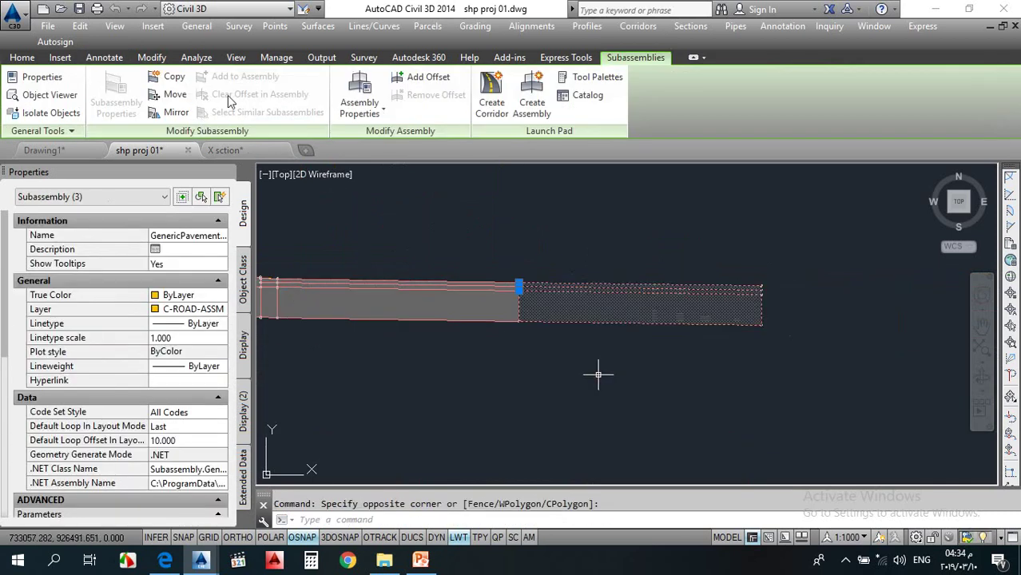
pyautogui.click(174, 76)
pyautogui.scroll(5, 768, 286)
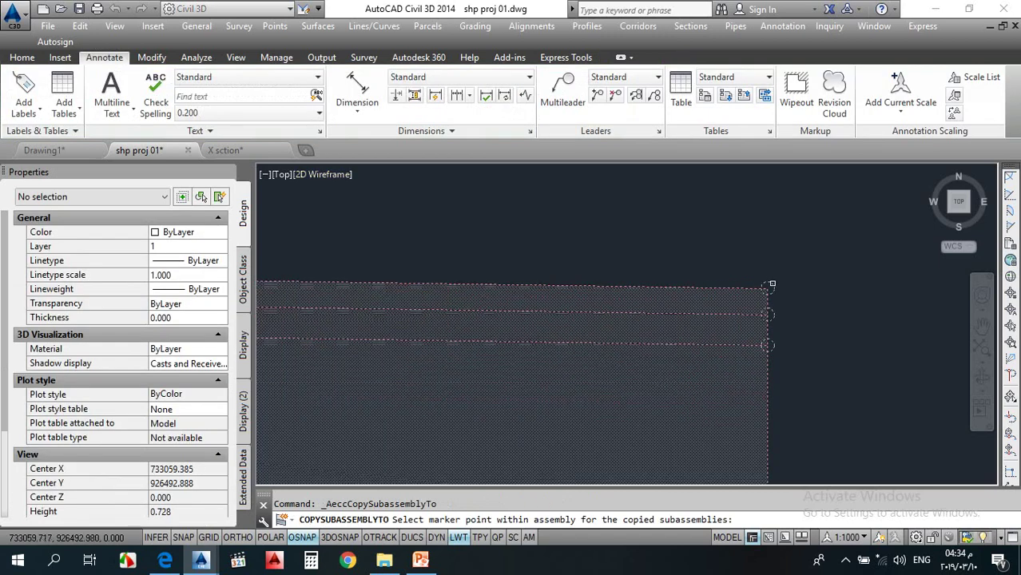
pyautogui.scroll(-4, 769, 288)
pyautogui.press('Escape')
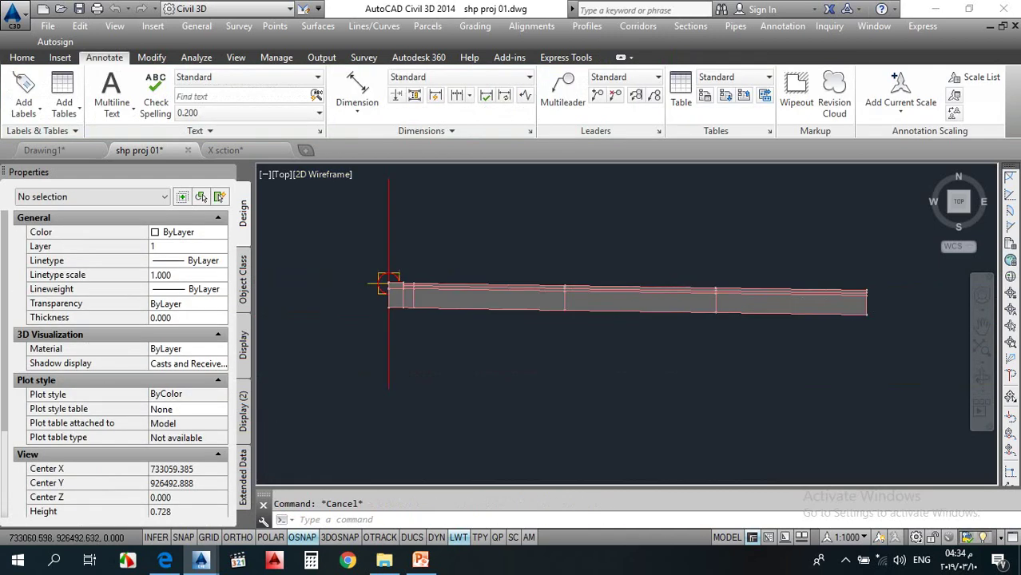
# Step: Examine the lane layout on the road plan near station 18+620 and the lanes in the reference cross section
pyautogui.scroll(-3, 383, 286)
pyautogui.moveTo(383, 285); pyautogui.dragTo(629, 310, button='middle')
pyautogui.scroll(-6, 531, 309)
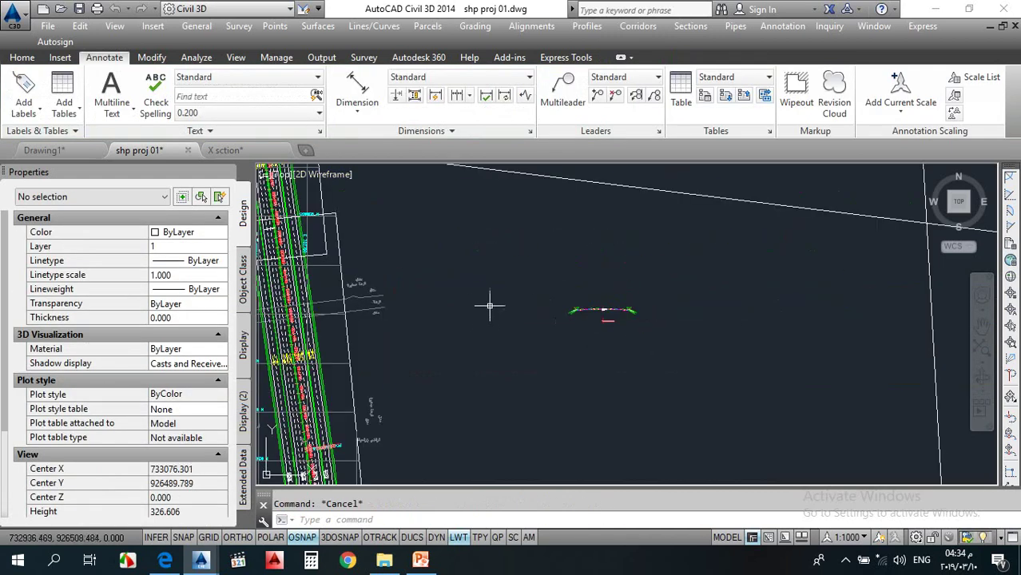
pyautogui.scroll(-2, 487, 303)
pyautogui.scroll(9, 359, 293)
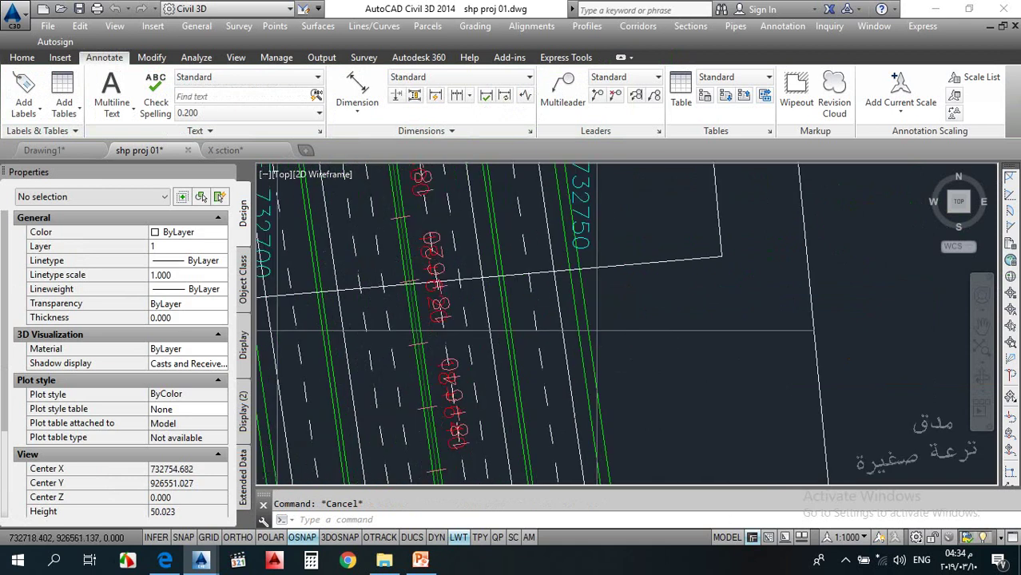
pyautogui.scroll(-1, 392, 280)
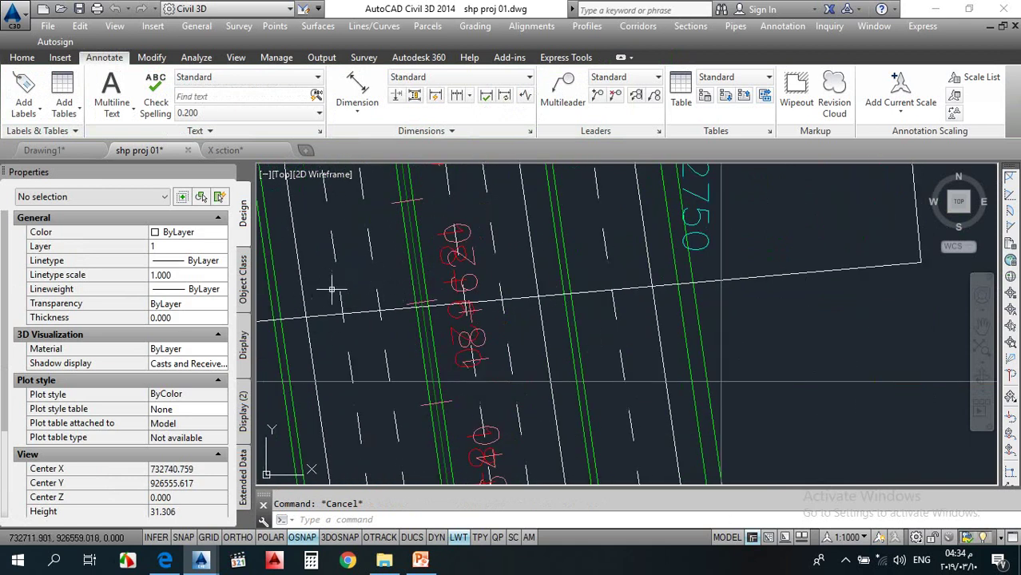
pyautogui.scroll(-1, 333, 290)
pyautogui.scroll(1, 464, 319)
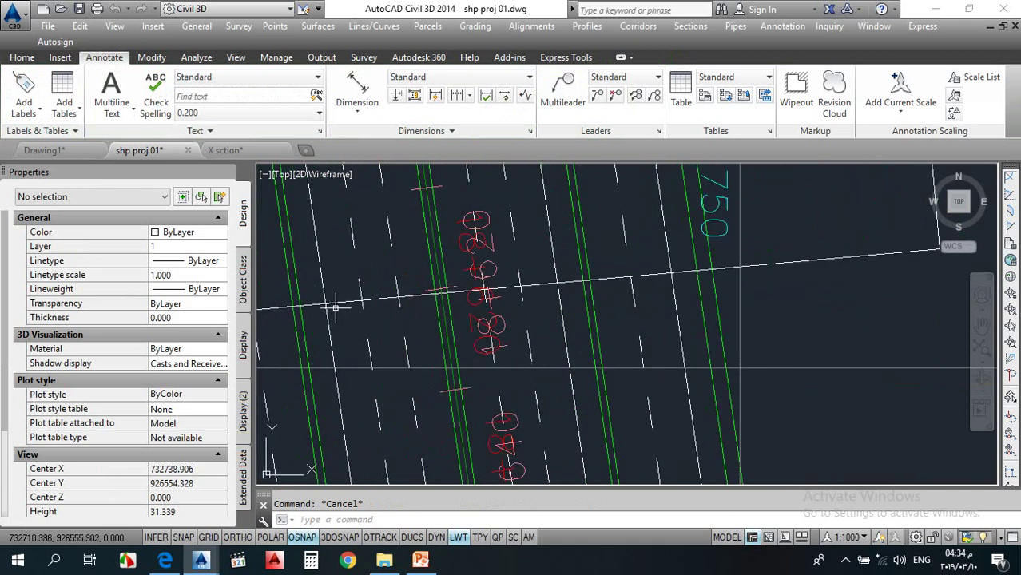
pyautogui.scroll(2, 296, 307)
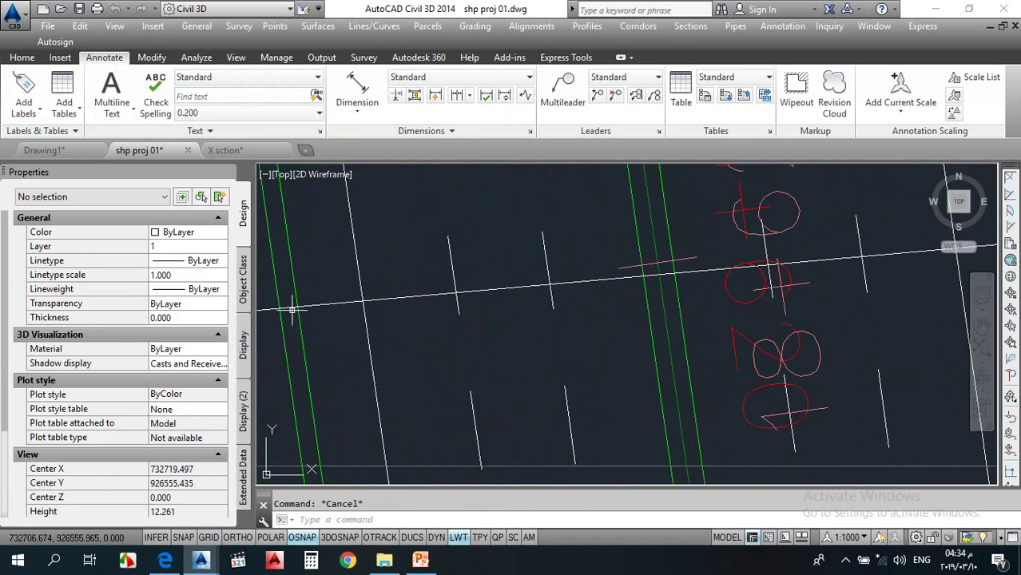
pyautogui.scroll(-1, 360, 308)
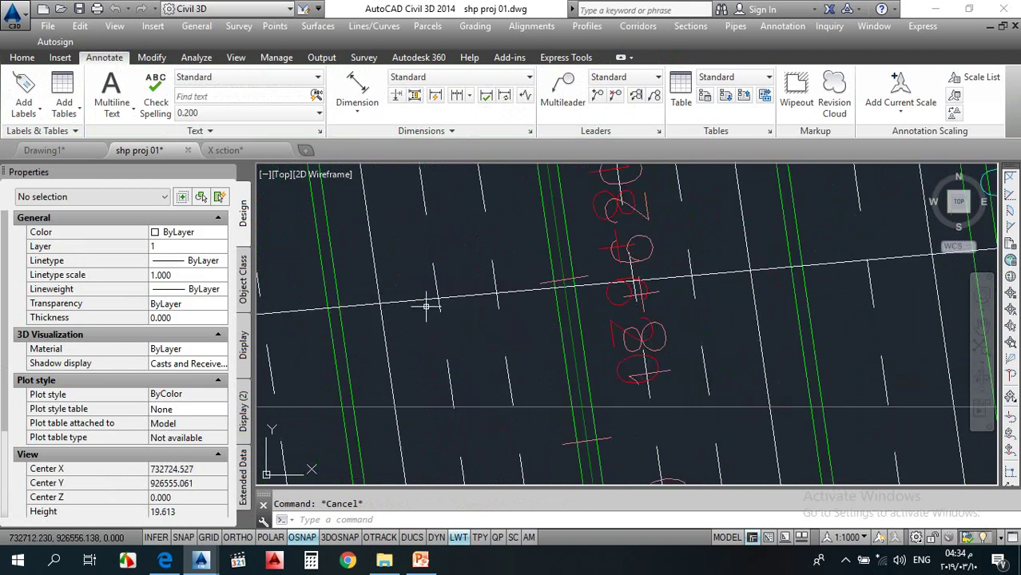
pyautogui.moveTo(426, 306)
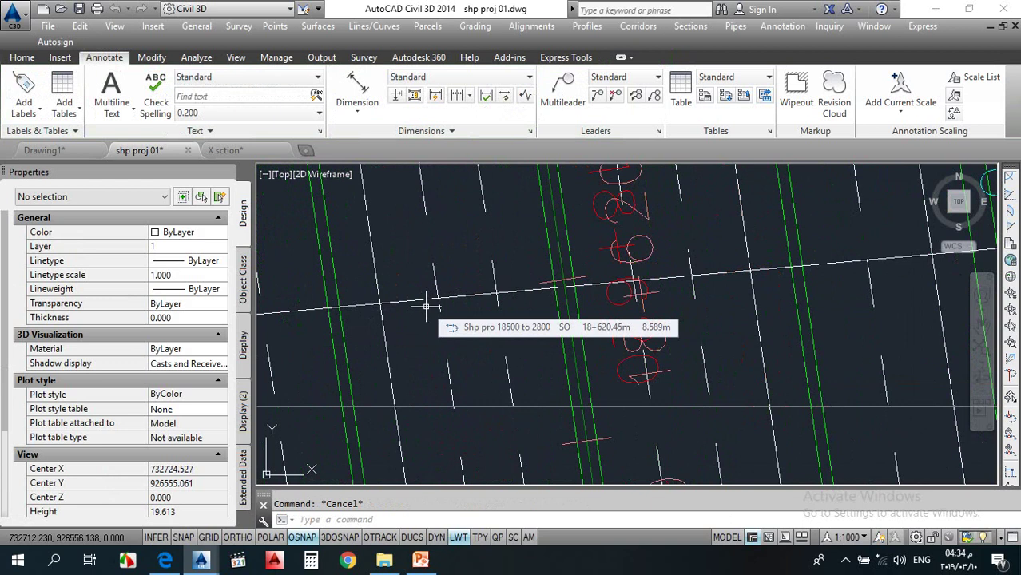
pyautogui.scroll(-10, 545, 344)
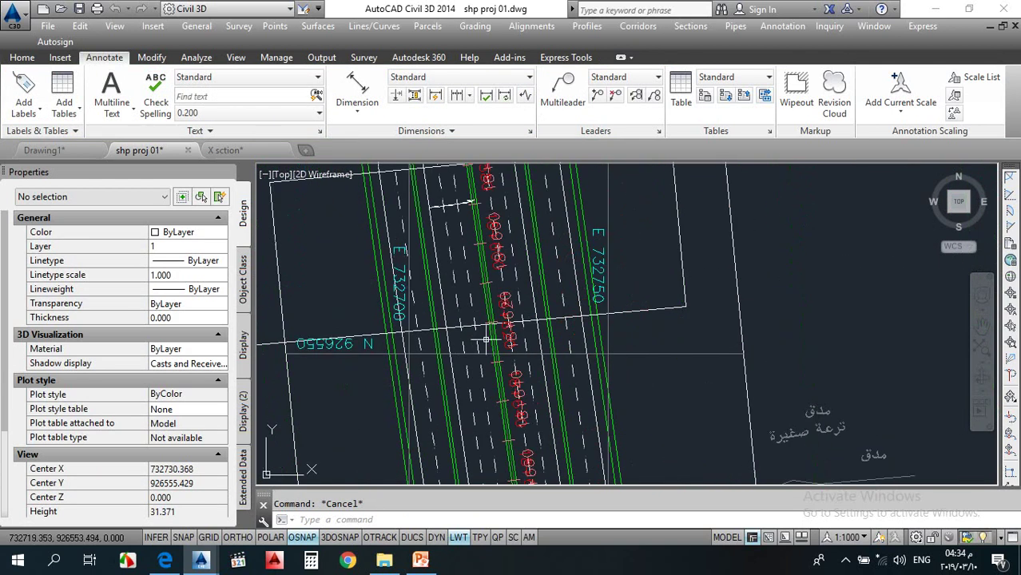
pyautogui.scroll(10, 545, 343)
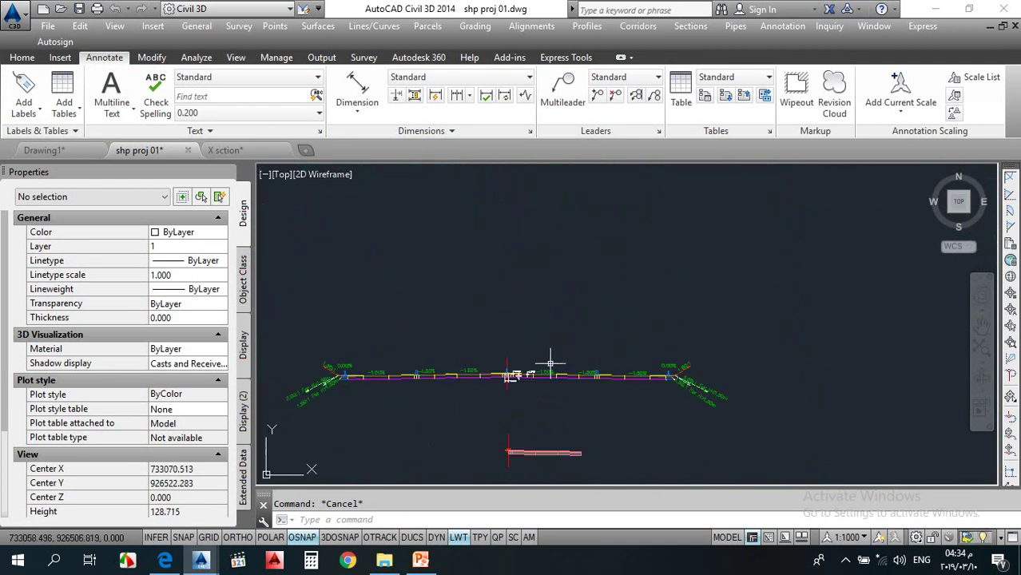
pyautogui.scroll(6, 516, 370)
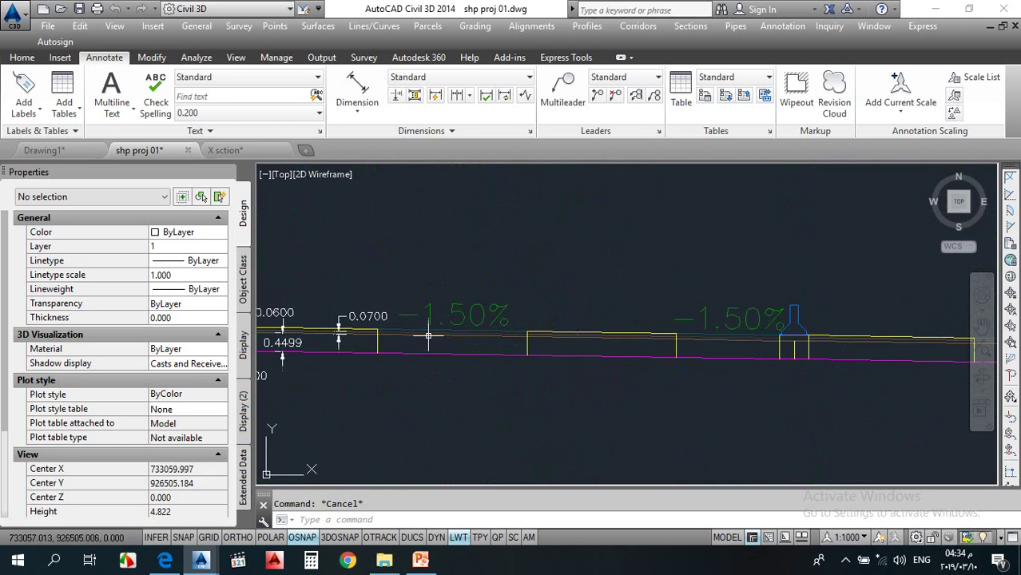
# Step: Examine the pavement layers and lane edges between the median and the side barrier in the reference cross section
pyautogui.scroll(-4, 352, 323)
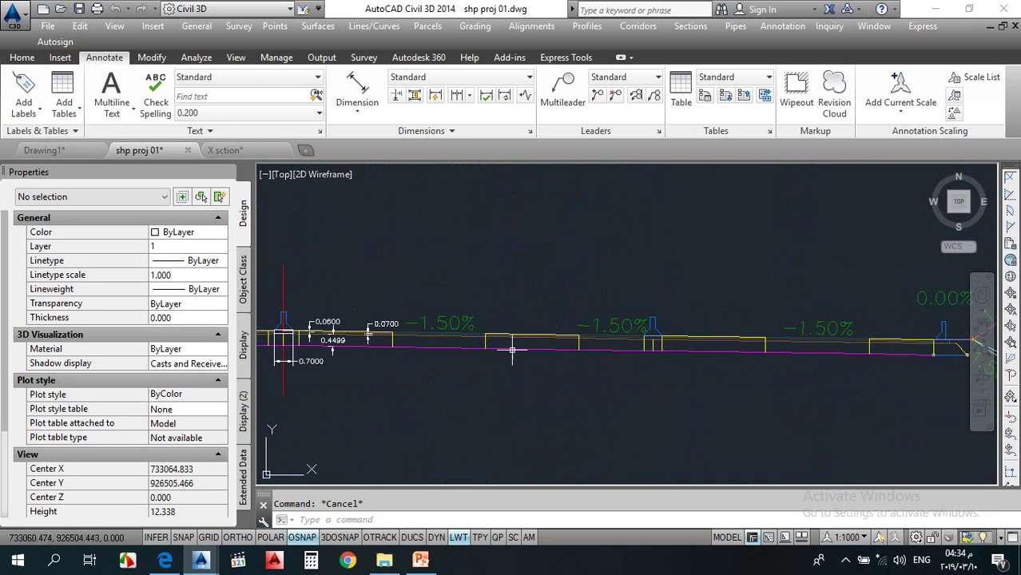
pyautogui.scroll(10, 512, 350)
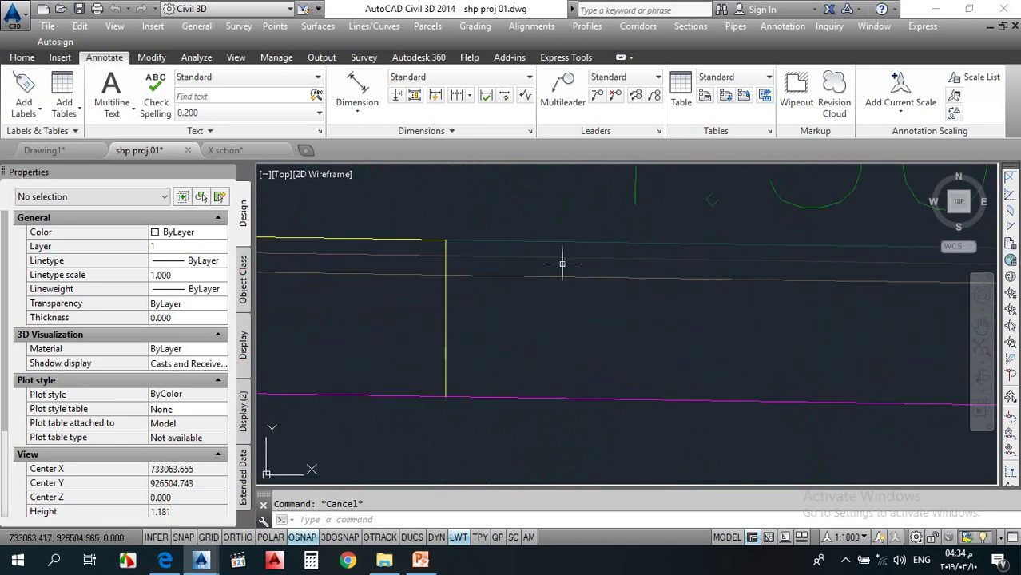
pyautogui.scroll(-4, 515, 288)
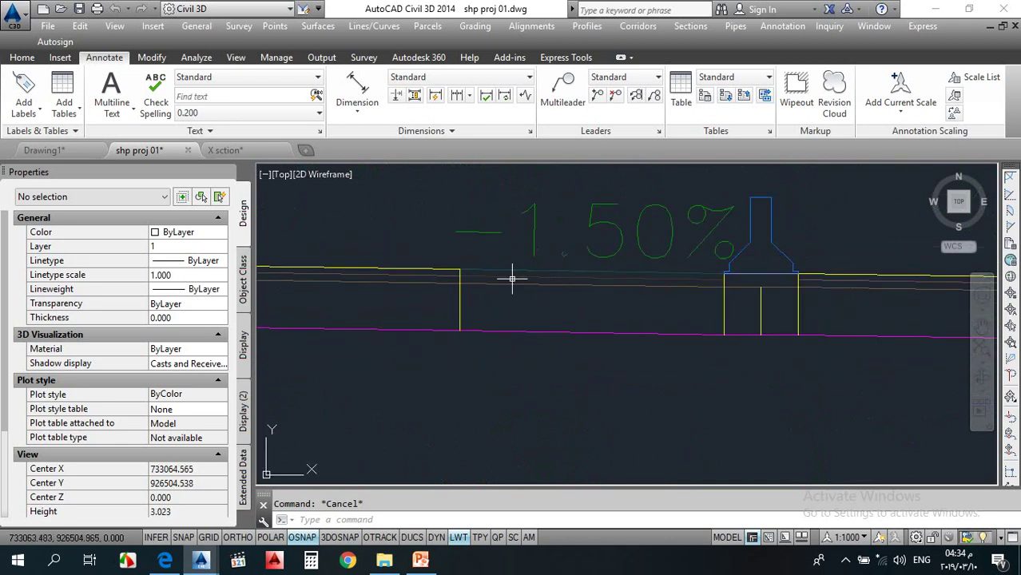
pyautogui.scroll(6, 460, 263)
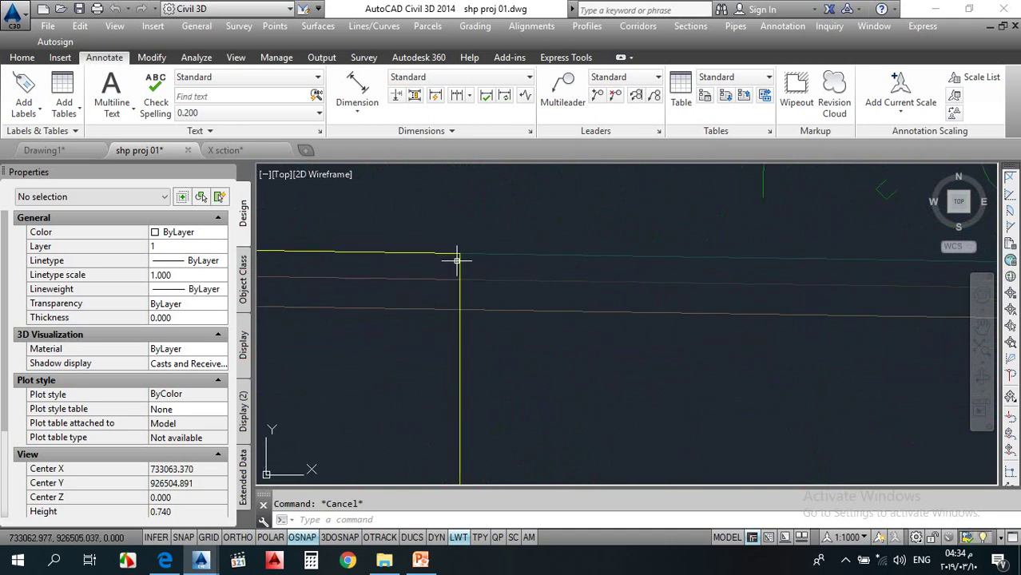
pyautogui.scroll(12, 460, 251)
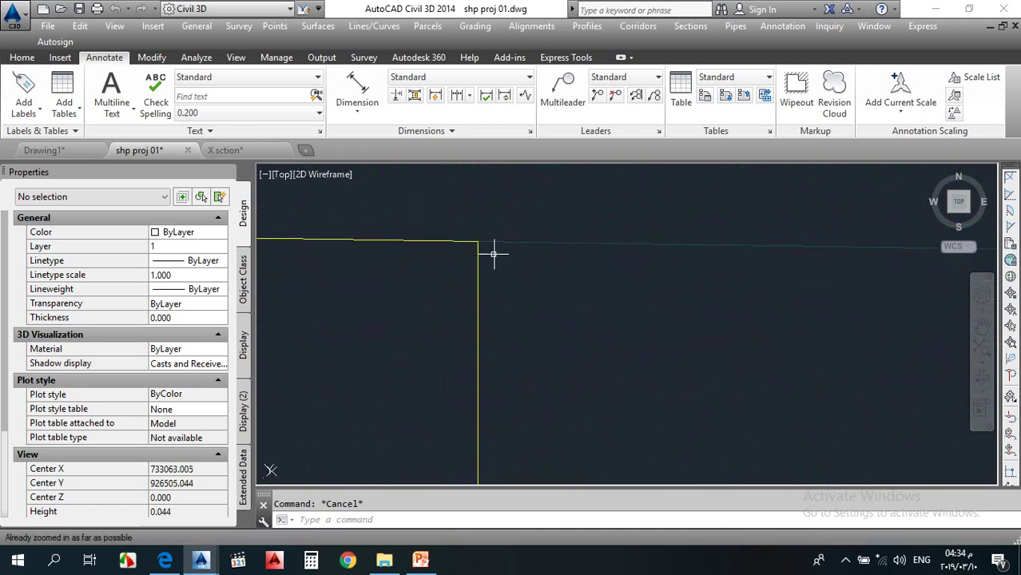
pyautogui.click(495, 239)
pyautogui.click(434, 224)
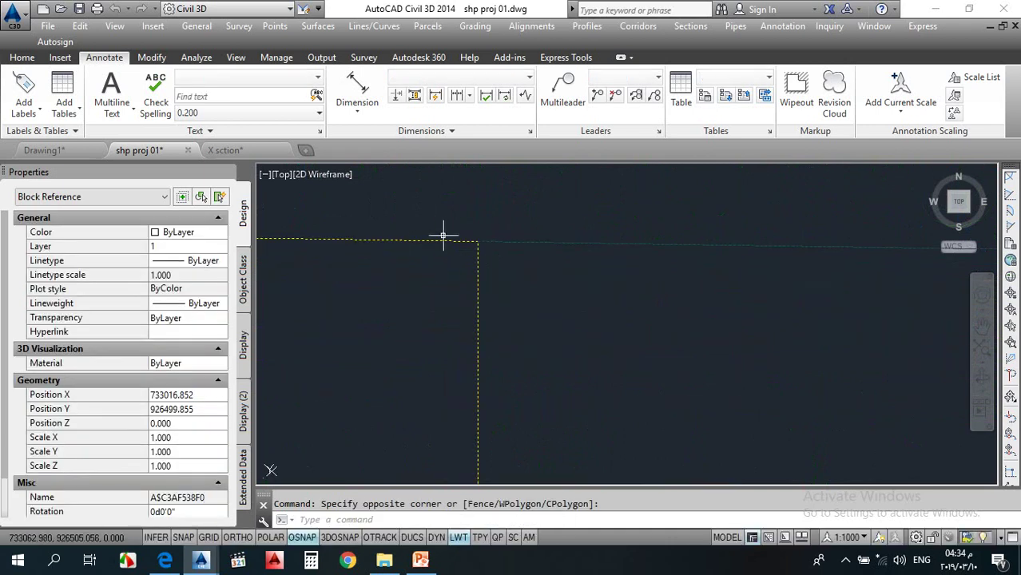
pyautogui.scroll(-5, 495, 324)
pyautogui.press('Escape')
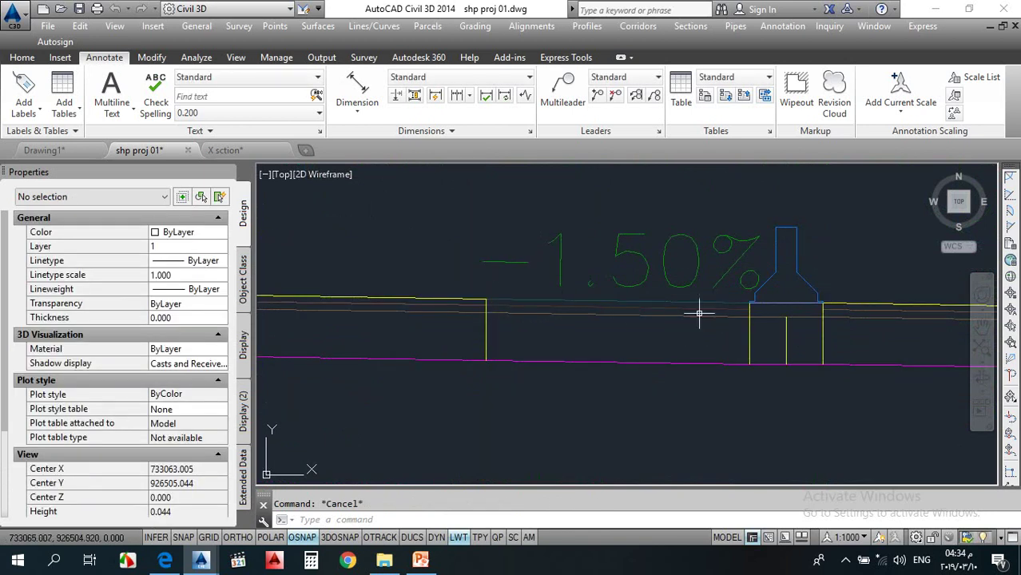
pyautogui.scroll(3, 716, 298)
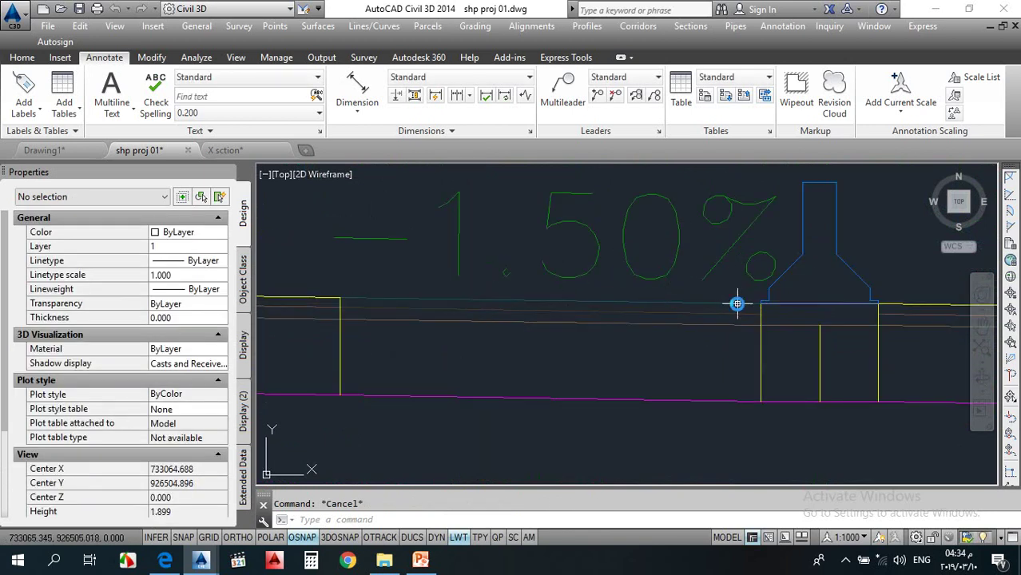
pyautogui.scroll(-8, 764, 305)
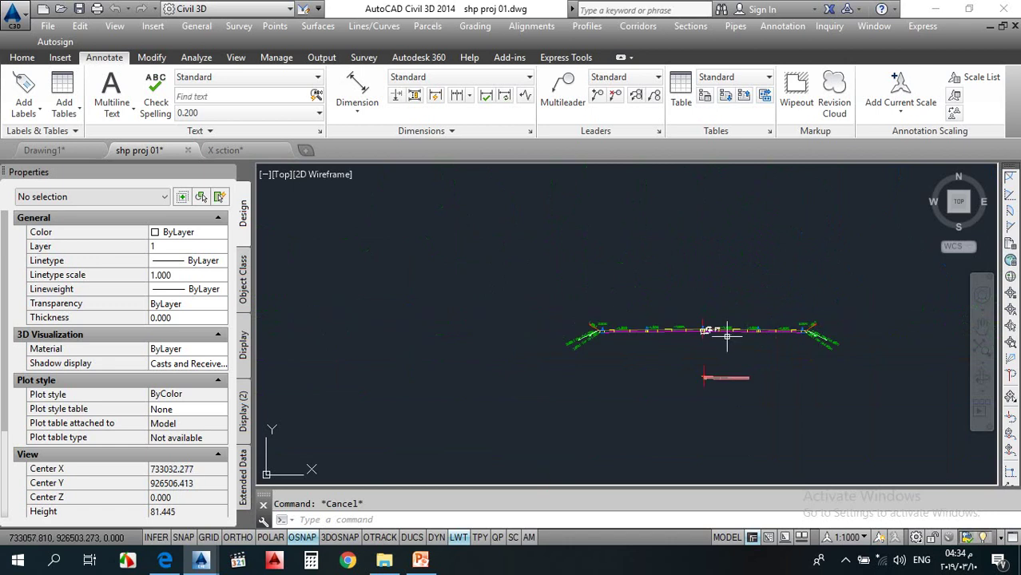
pyautogui.scroll(10, 727, 337)
pyautogui.scroll(-3, 691, 311)
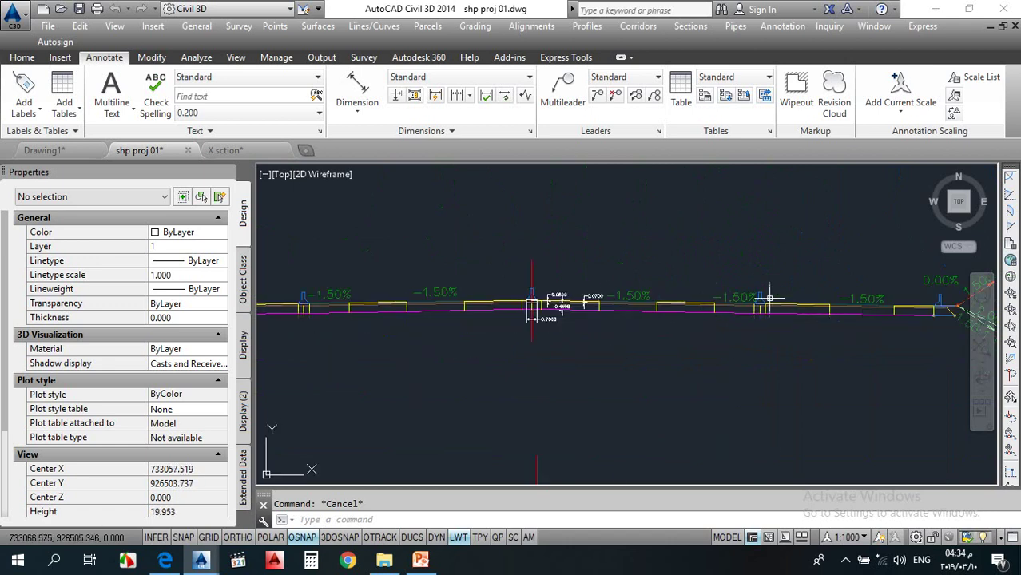
pyautogui.scroll(7, 686, 305)
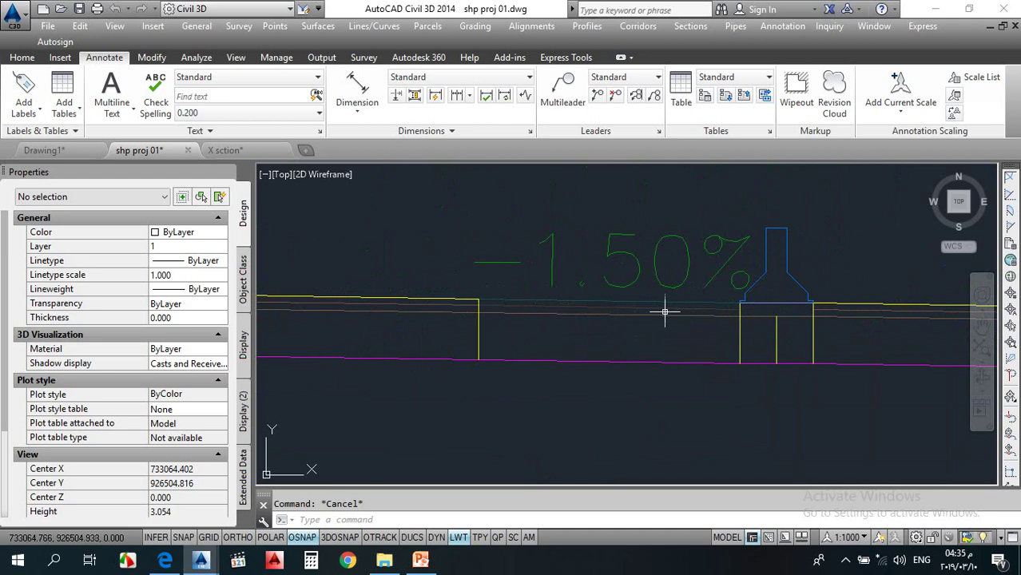
pyautogui.scroll(-6, 677, 262)
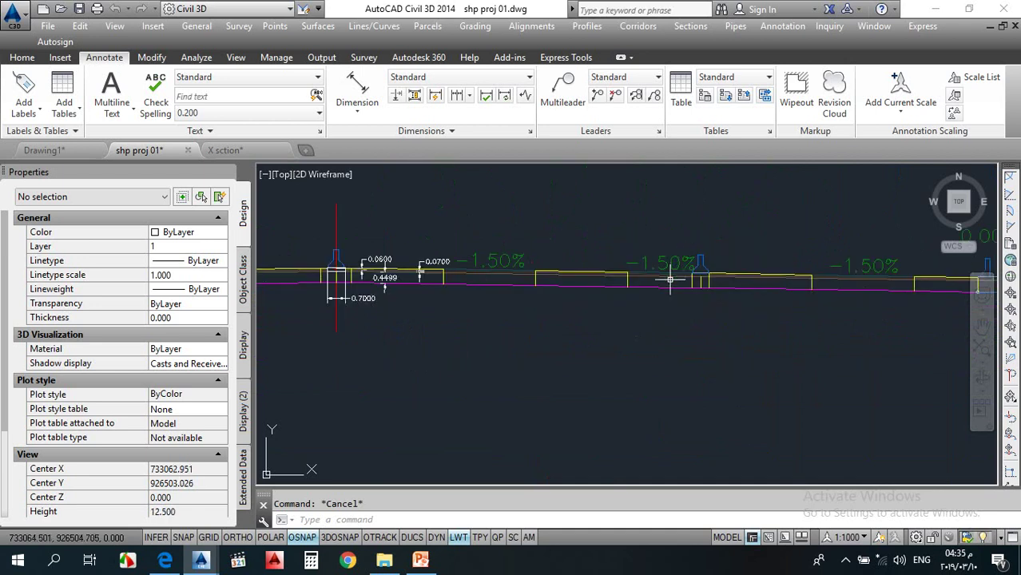
# Step: Add an aligned dimension on the road plan from the solid lane edge line to the nearest green barrier line
pyautogui.scroll(-10, 652, 279)
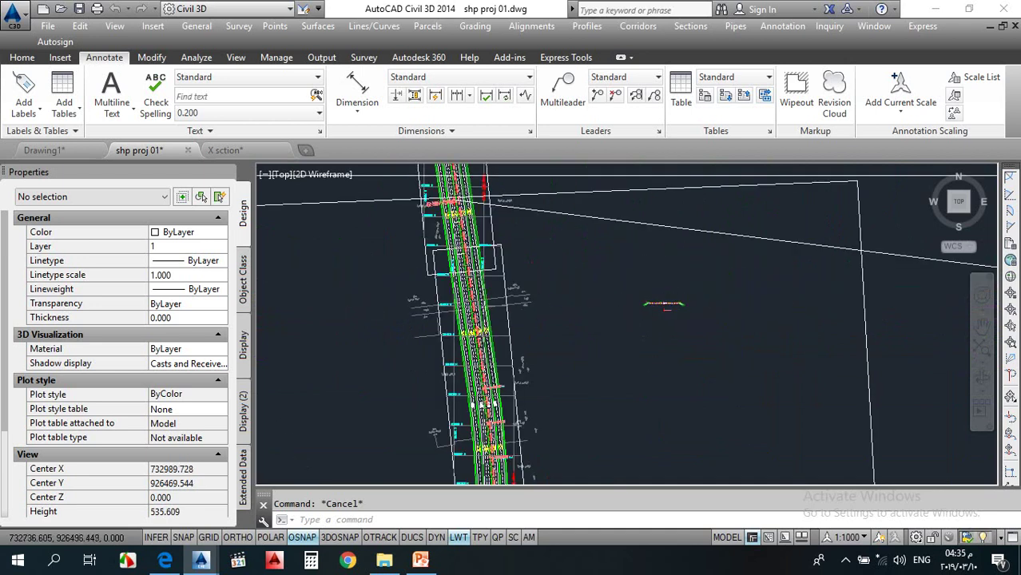
pyautogui.scroll(2, 437, 297)
pyautogui.scroll(4, 441, 292)
pyautogui.scroll(6, 455, 267)
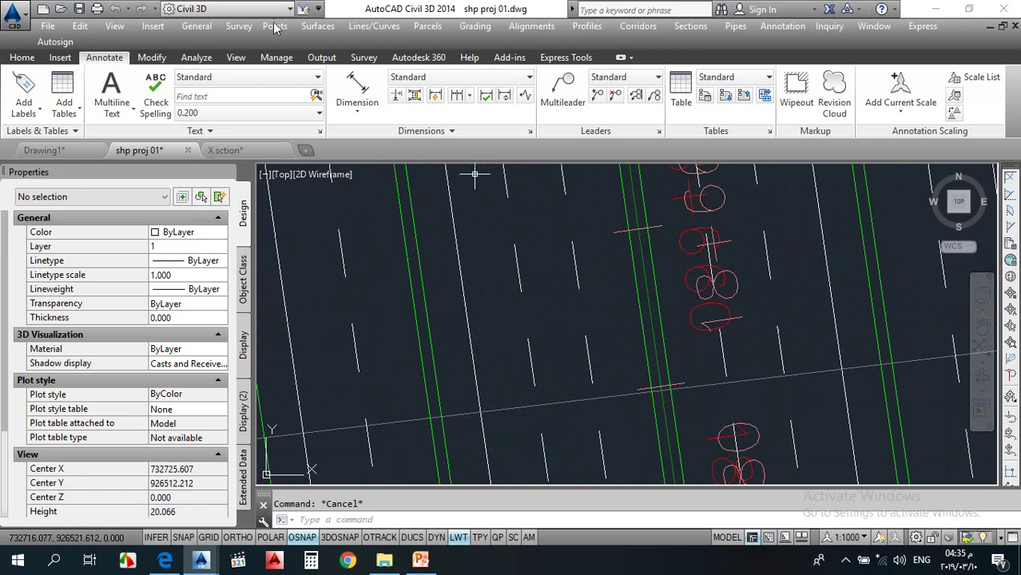
pyautogui.click(357, 85)
pyautogui.scroll(4, 468, 296)
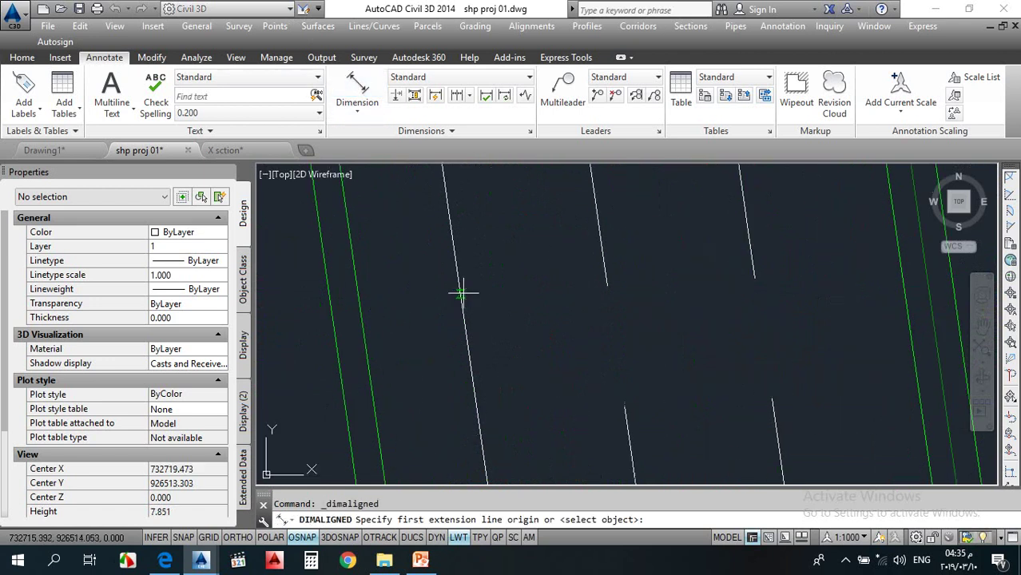
pyautogui.click(460, 295)
pyautogui.click(358, 308)
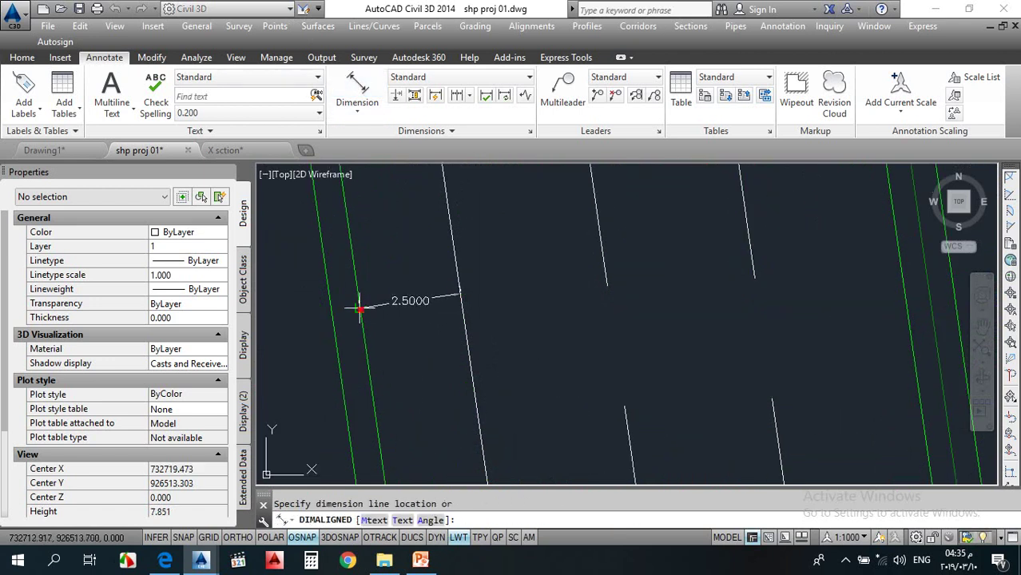
pyautogui.click(357, 307)
# Step: Dimension the strip between the two parallel green barrier lines beside the shoulder on the road plan
pyautogui.press('Return')
pyautogui.click(348, 330)
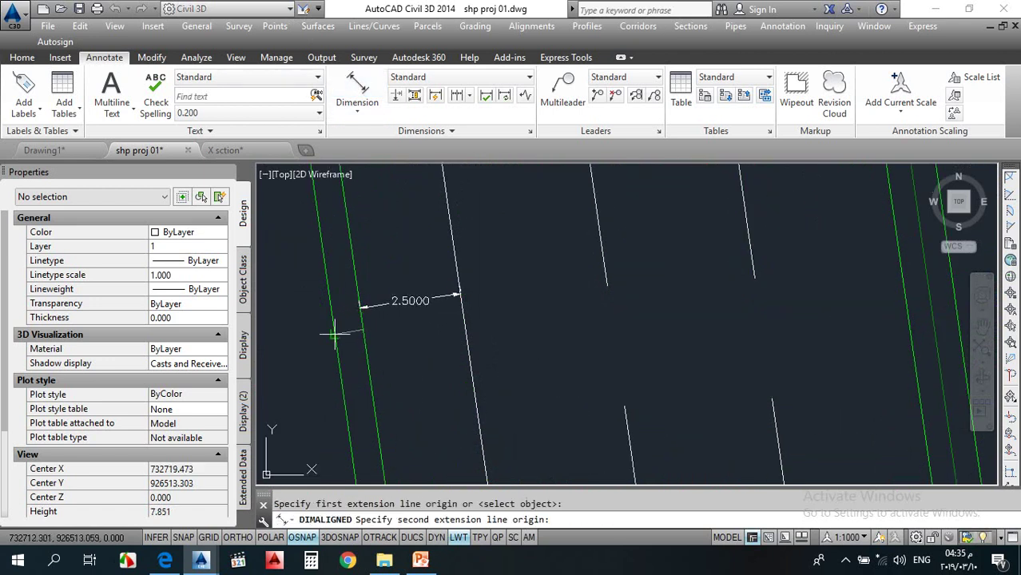
pyautogui.click(335, 334)
pyautogui.click(340, 337)
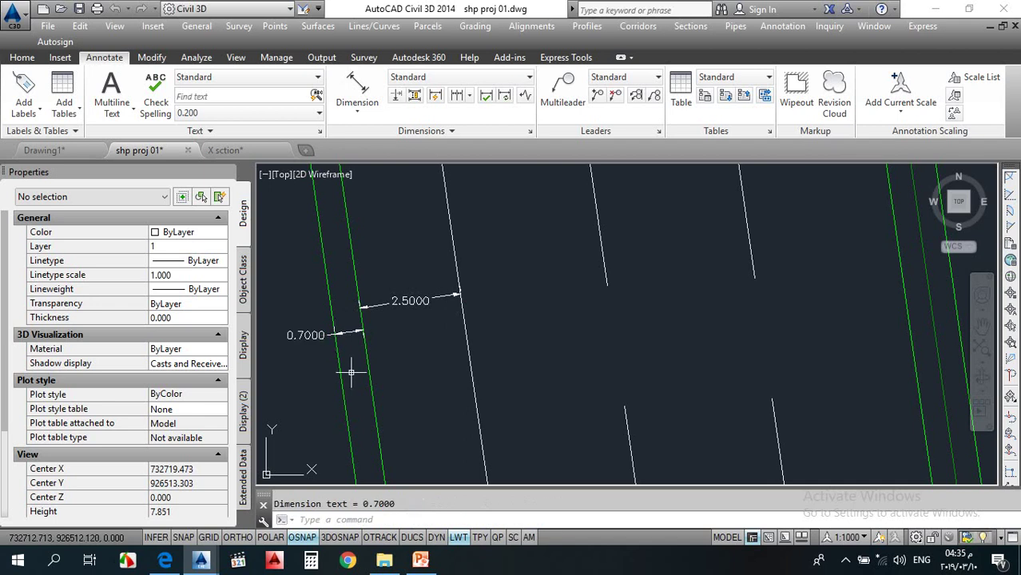
# Step: Dimension the base width of the side barrier in the reference cross section, placing the dimension below the pavement
pyautogui.scroll(-15, 367, 337)
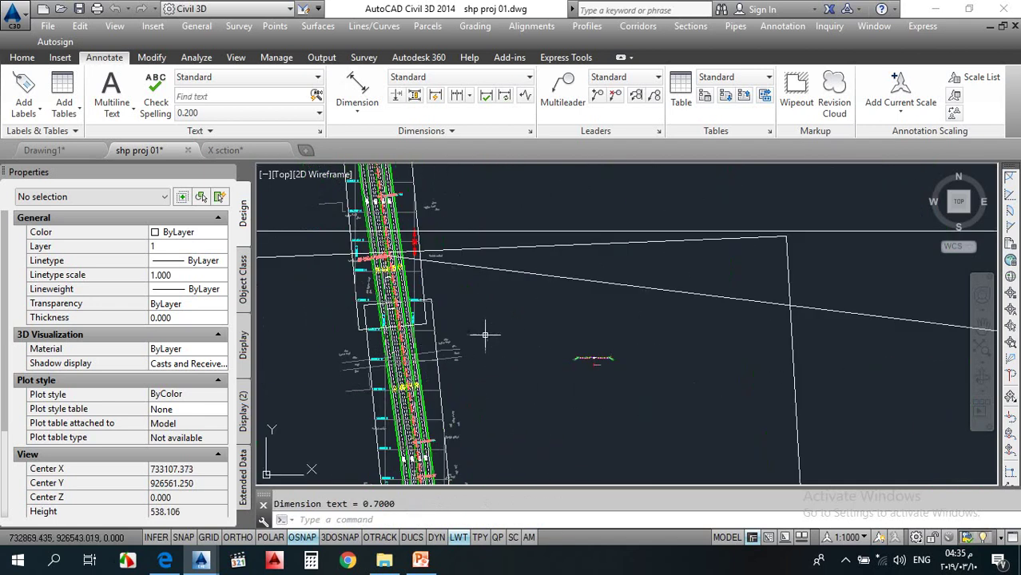
pyautogui.scroll(13, 573, 362)
pyautogui.press('Escape')
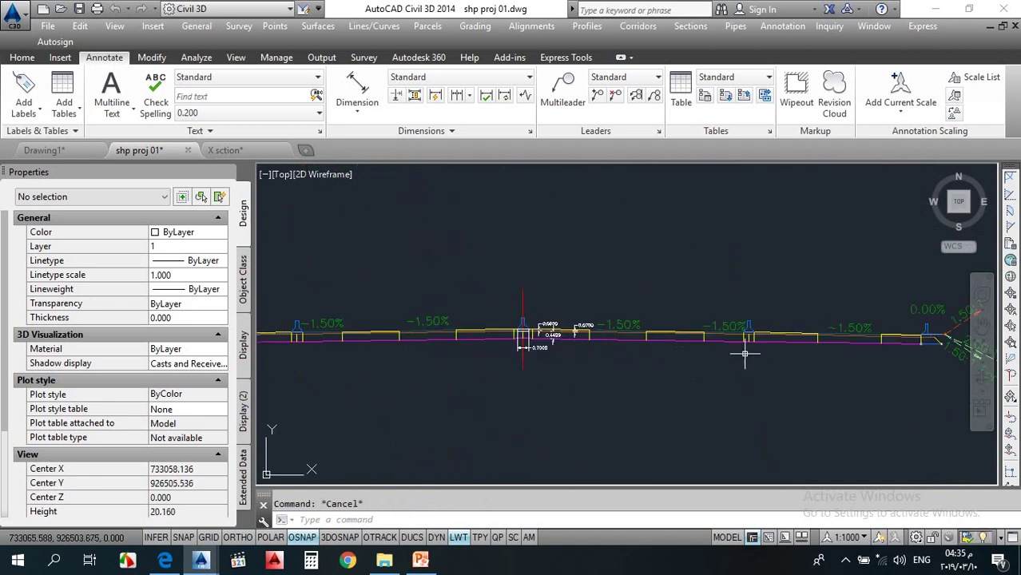
pyautogui.scroll(8, 734, 279)
pyautogui.press('Return')
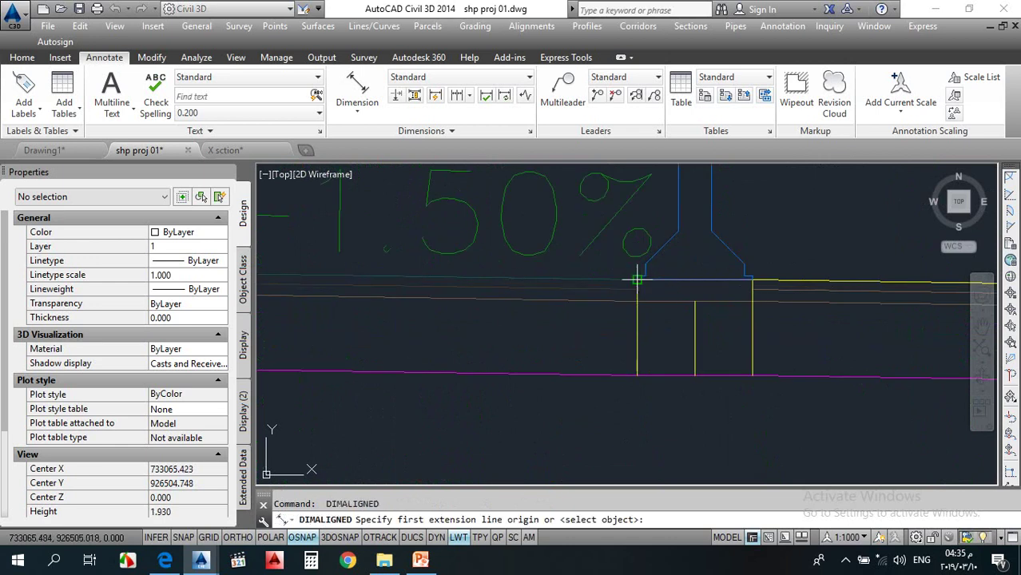
pyautogui.click(637, 280)
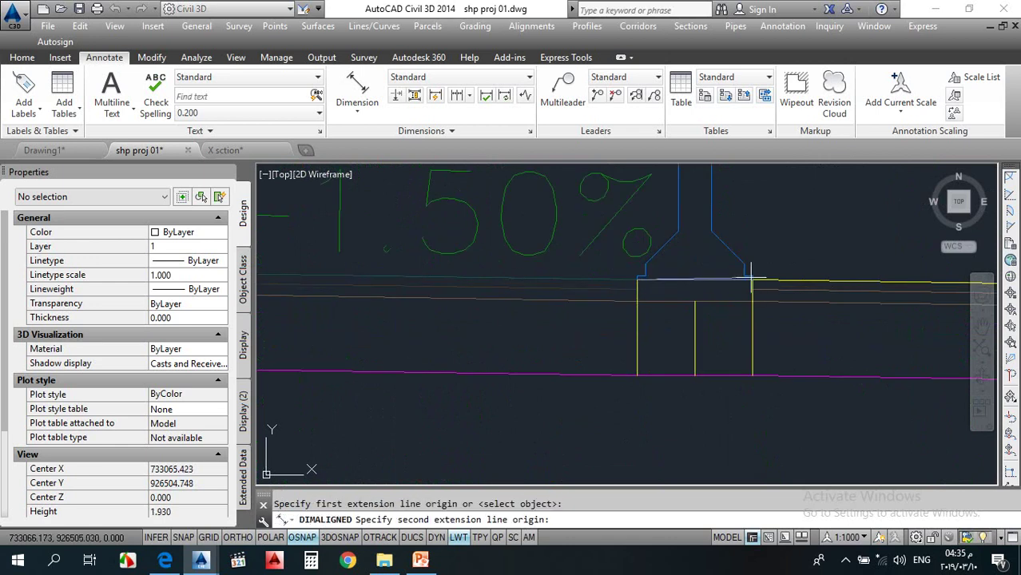
pyautogui.scroll(7, 751, 279)
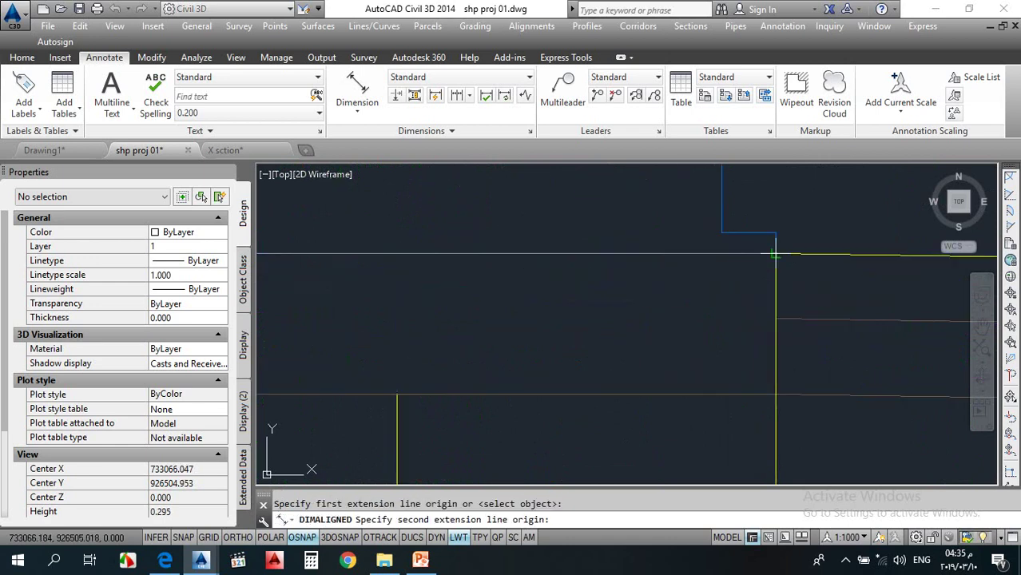
pyautogui.click(770, 257)
pyautogui.scroll(-5, 697, 272)
pyautogui.click(710, 336)
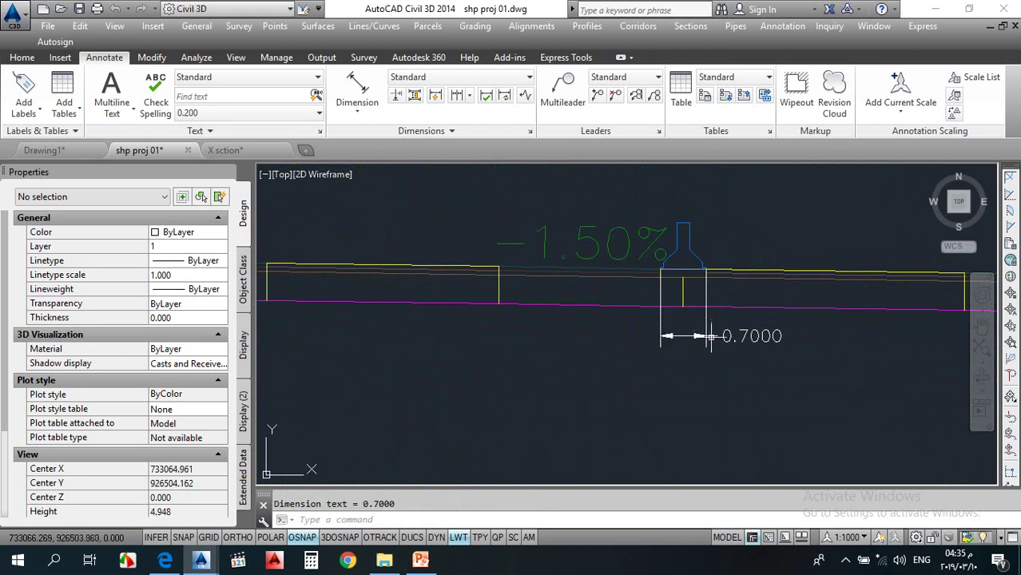
# Step: Copy the outermost lane's three pavement layers onto its top outer marker point to add a shoulder section
pyautogui.scroll(2, 697, 324)
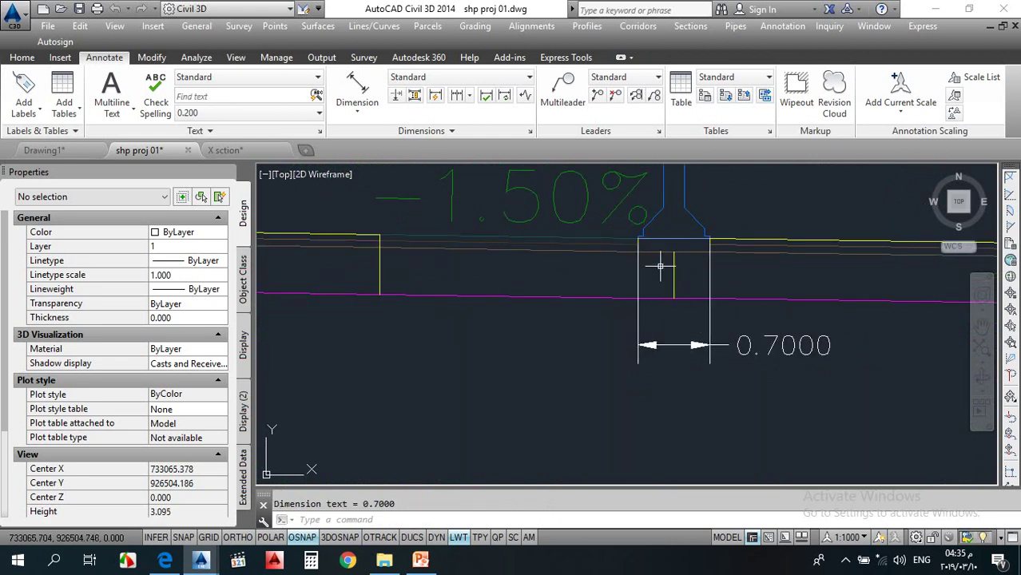
pyautogui.scroll(4, 649, 235)
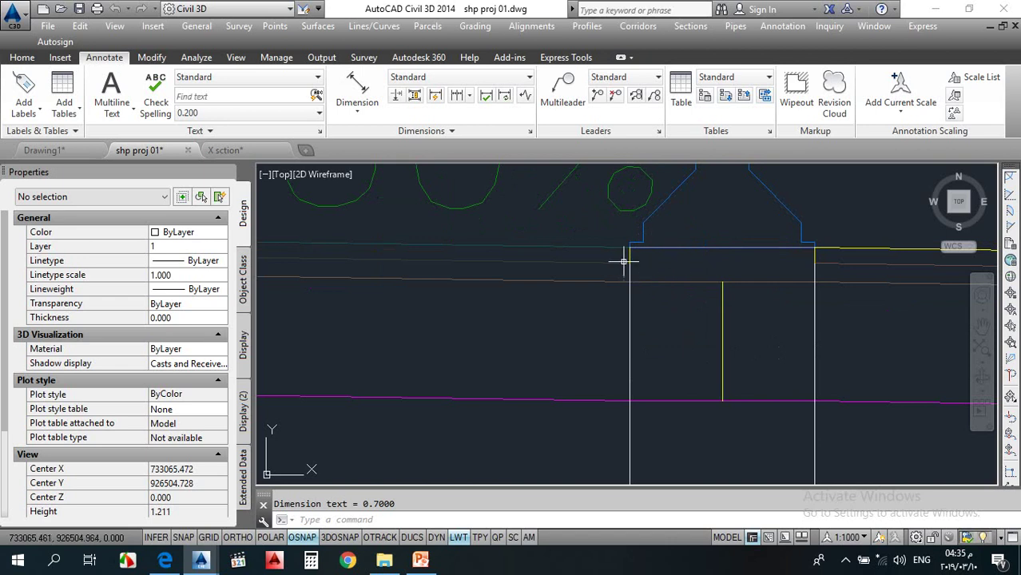
pyautogui.scroll(-8, 711, 239)
pyautogui.scroll(6, 636, 291)
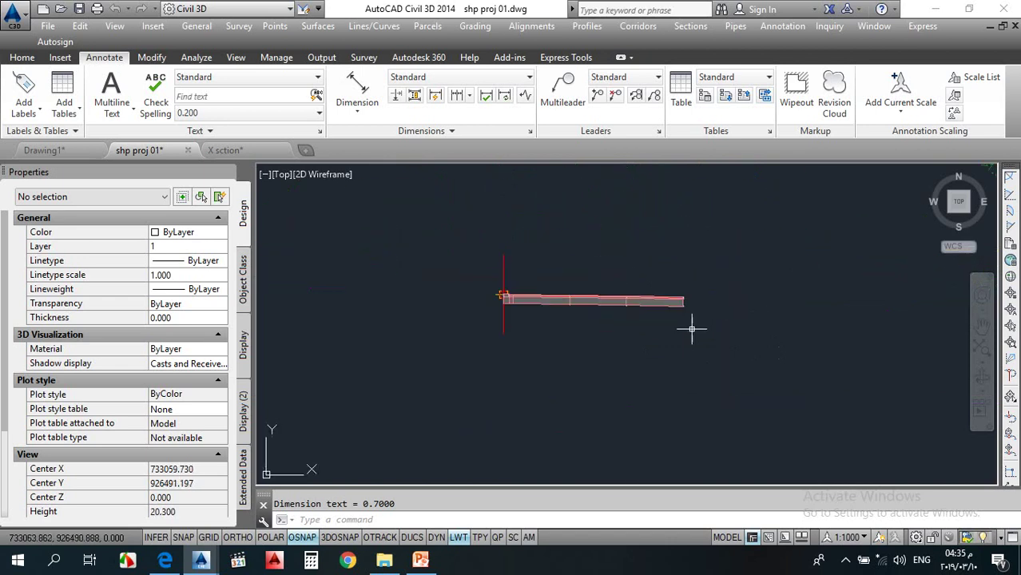
pyautogui.moveTo(622, 261); pyautogui.dragTo(599, 299)
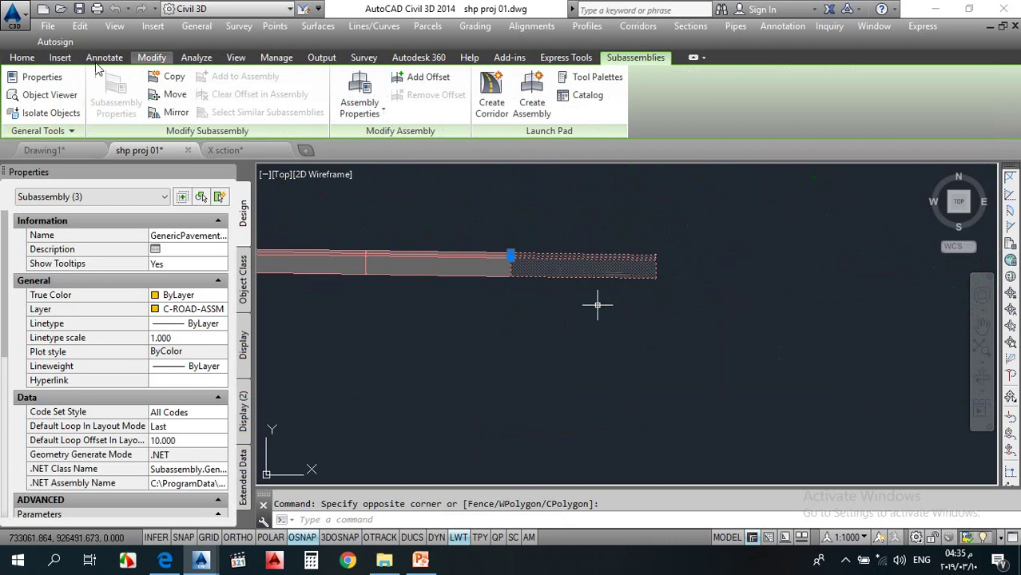
pyautogui.click(168, 80)
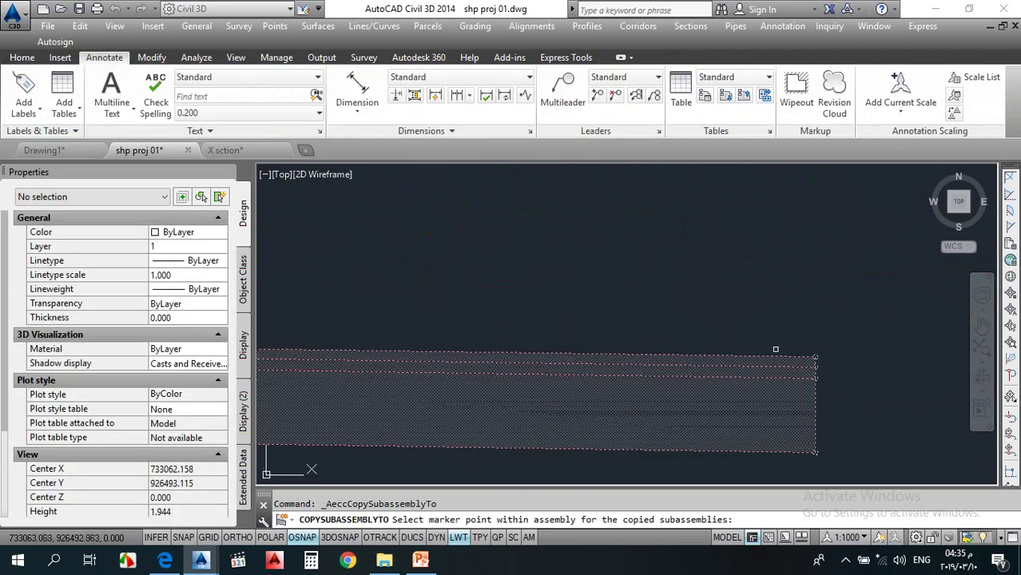
pyautogui.scroll(5, 615, 279)
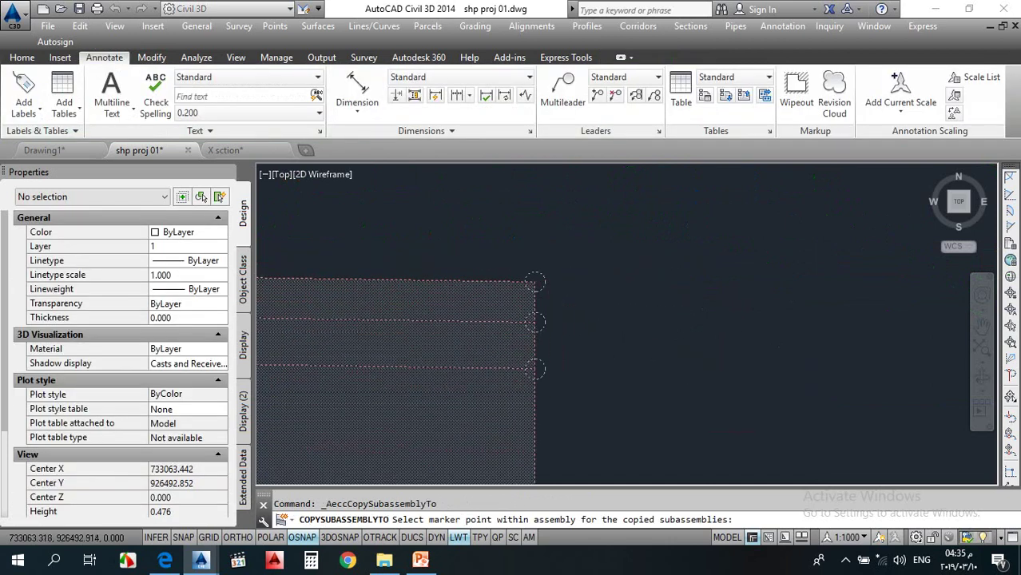
pyautogui.click(536, 282)
# Step: Set the width of the three newly copied outermost pavement layers to 2.5 m
pyautogui.click(673, 349)
pyautogui.click(560, 239)
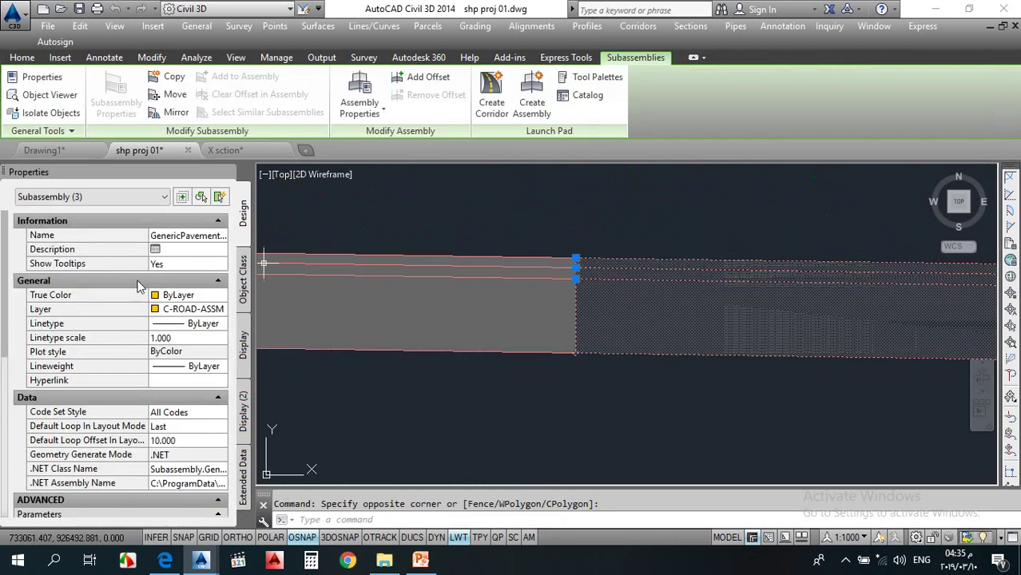
pyautogui.scroll(-6, 140, 304)
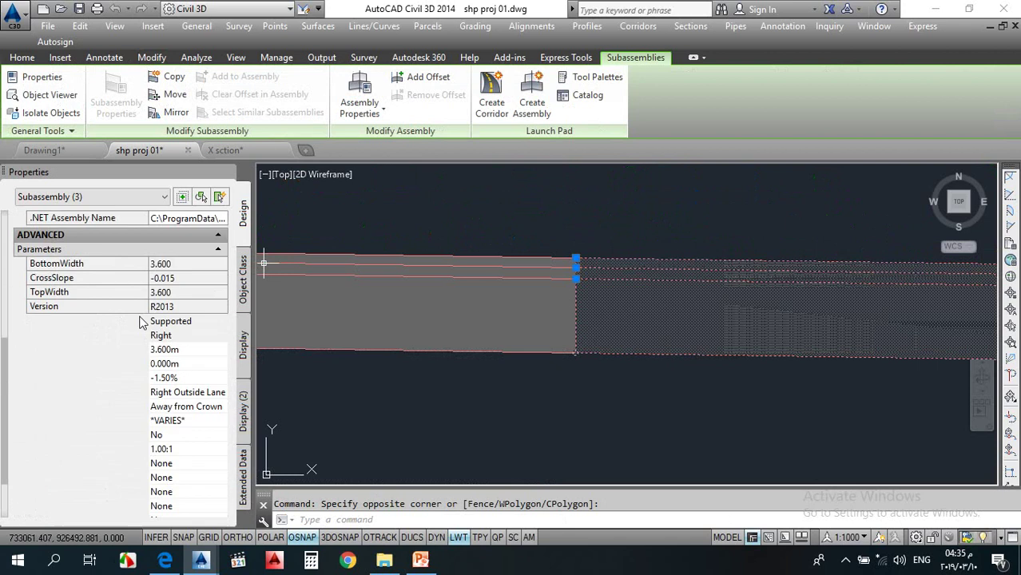
pyautogui.click(183, 350)
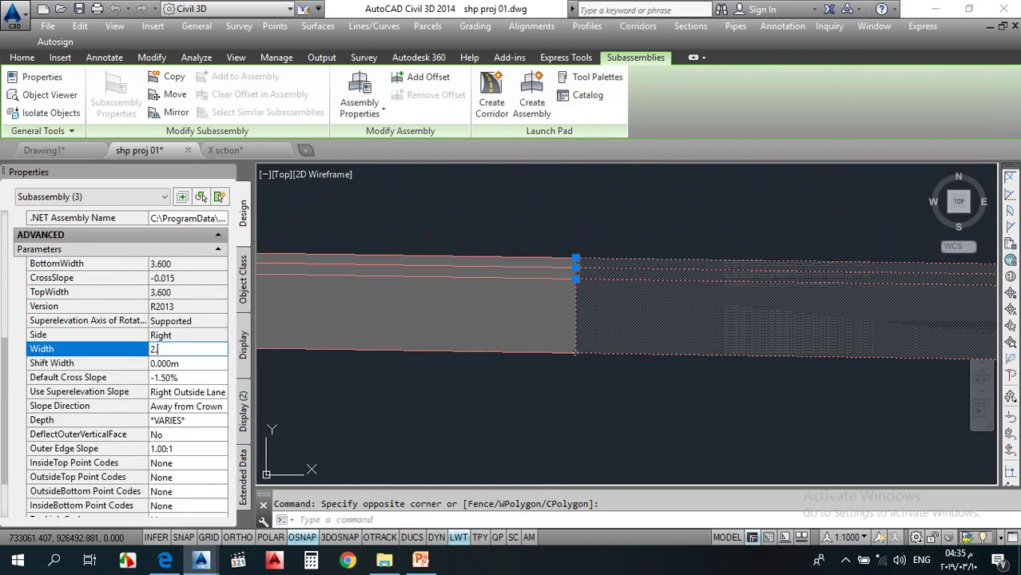
pyautogui.write('2.5')
pyautogui.press('Return')
pyautogui.press('Escape')
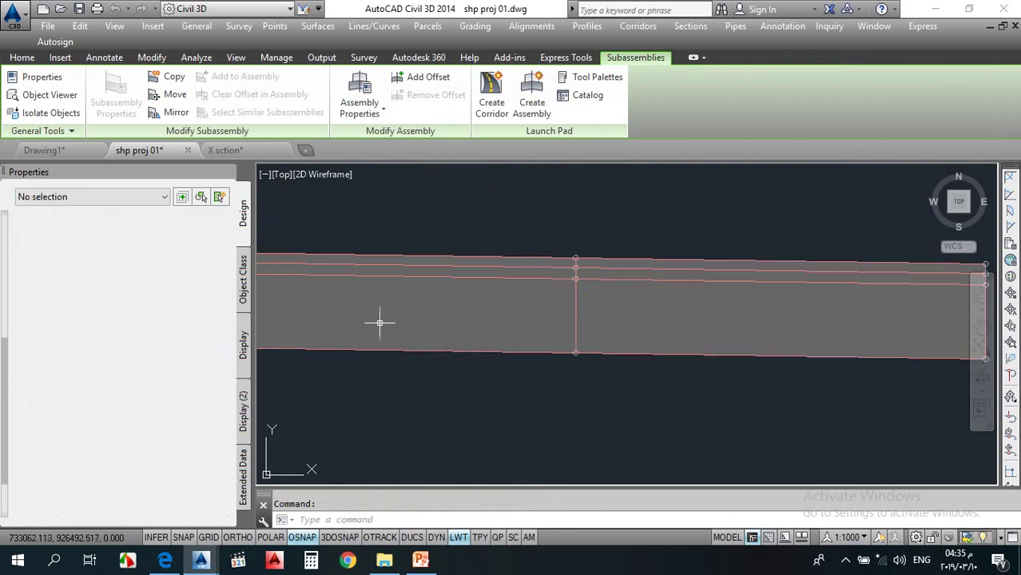
pyautogui.scroll(-5, 455, 289)
pyautogui.scroll(4, 576, 285)
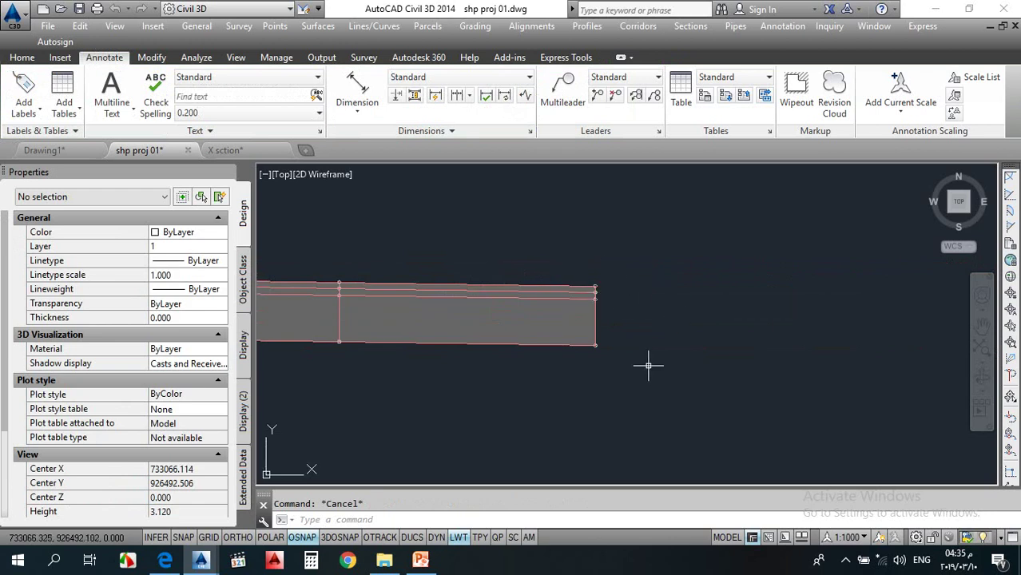
# Step: Copy the median's vertical link onto the top outer marker point of the shoulder section
pyautogui.scroll(-2, 692, 350)
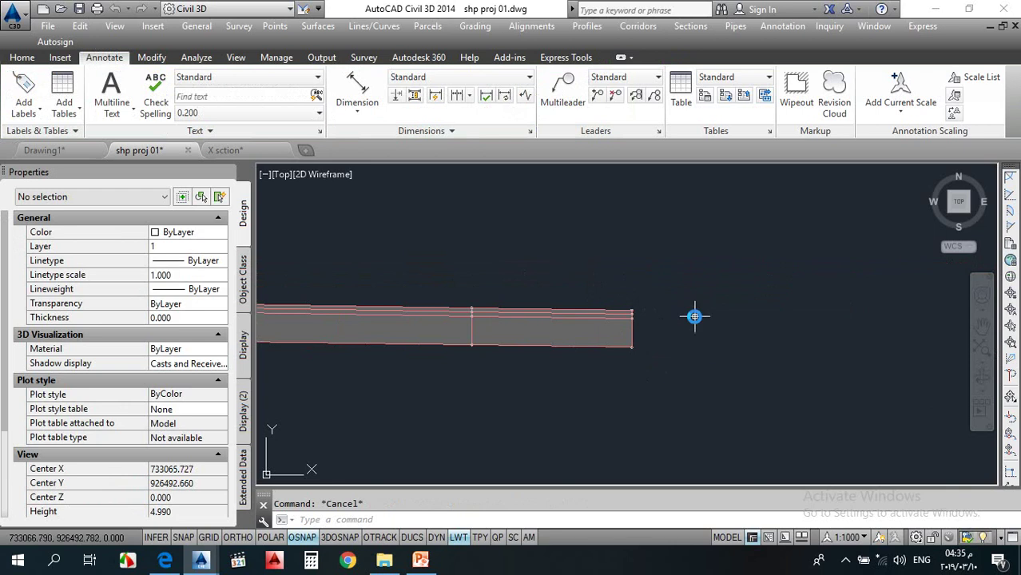
pyautogui.scroll(-4, 639, 320)
pyautogui.scroll(4, 292, 311)
pyautogui.scroll(8, 360, 308)
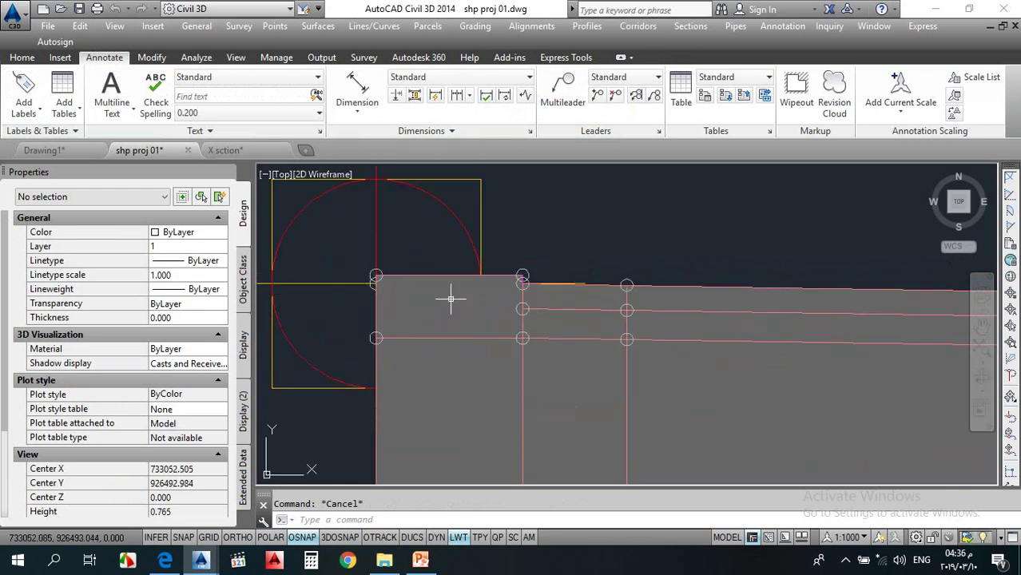
pyautogui.click(346, 299)
pyautogui.click(415, 251)
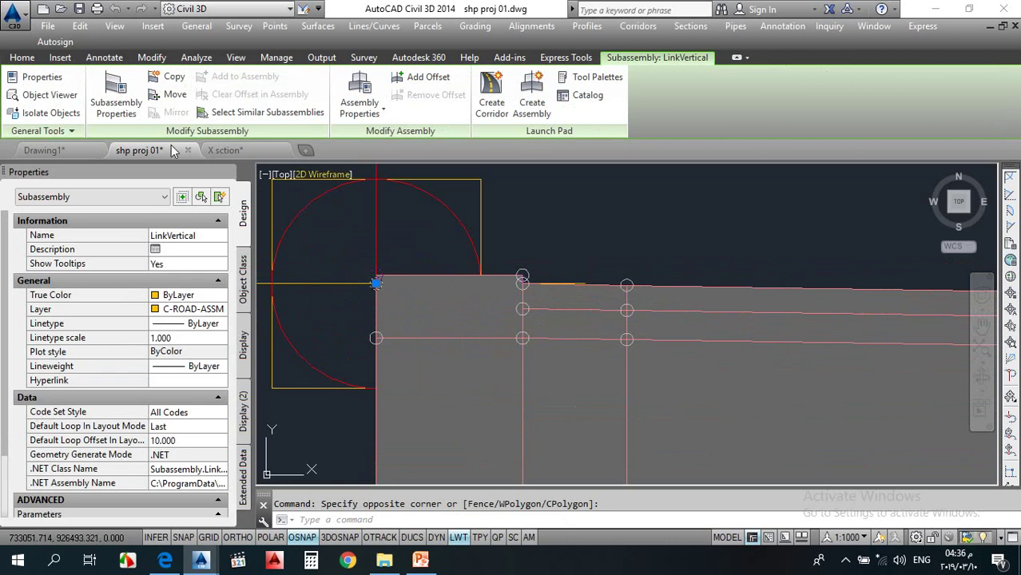
pyautogui.click(169, 77)
pyautogui.scroll(-12, 348, 276)
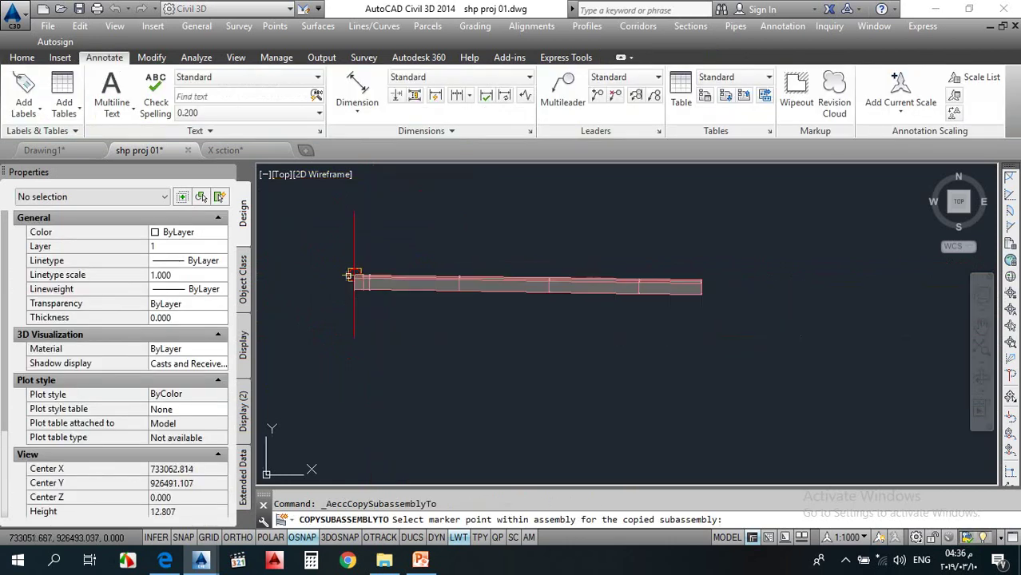
pyautogui.scroll(16, 559, 276)
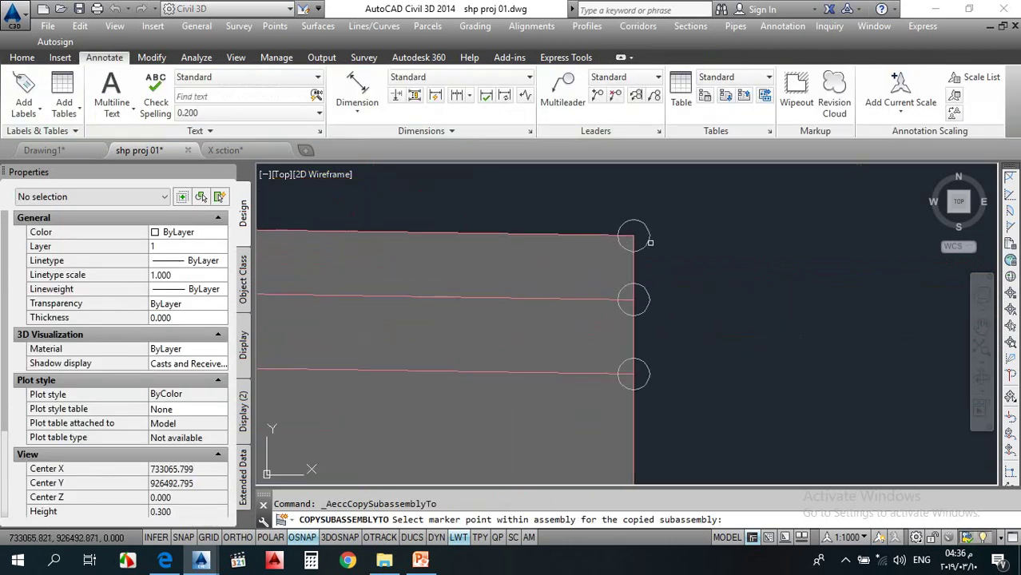
pyautogui.press('Escape')
pyautogui.press('Escape')
pyautogui.scroll(-12, 639, 269)
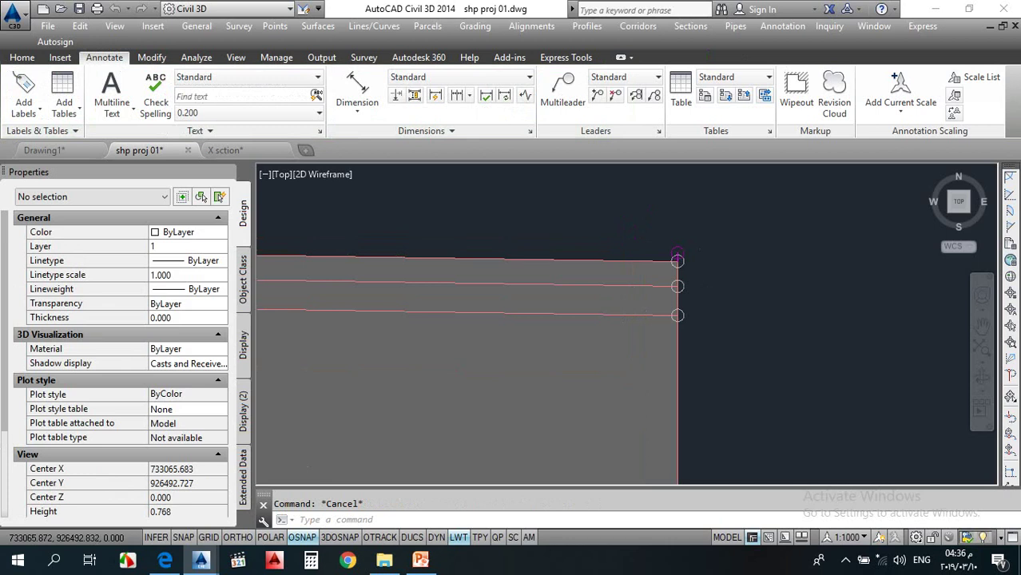
# Step: Copy the median's two pavement layers onto the top of the vertical link at the shoulder's outer edge
pyautogui.scroll(4, 464, 310)
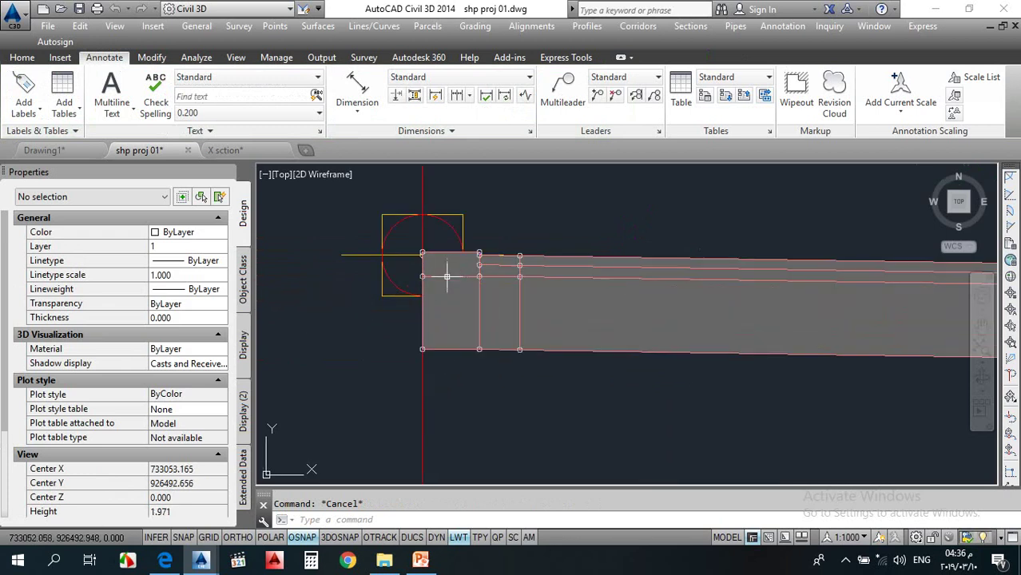
pyautogui.click(444, 290)
pyautogui.click(444, 292)
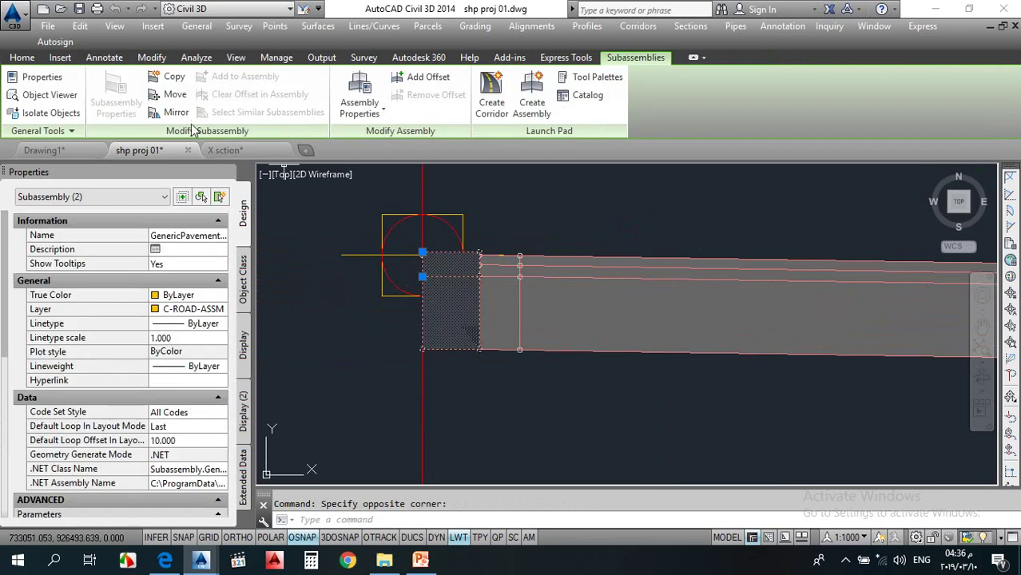
pyautogui.click(169, 78)
pyautogui.scroll(-8, 495, 292)
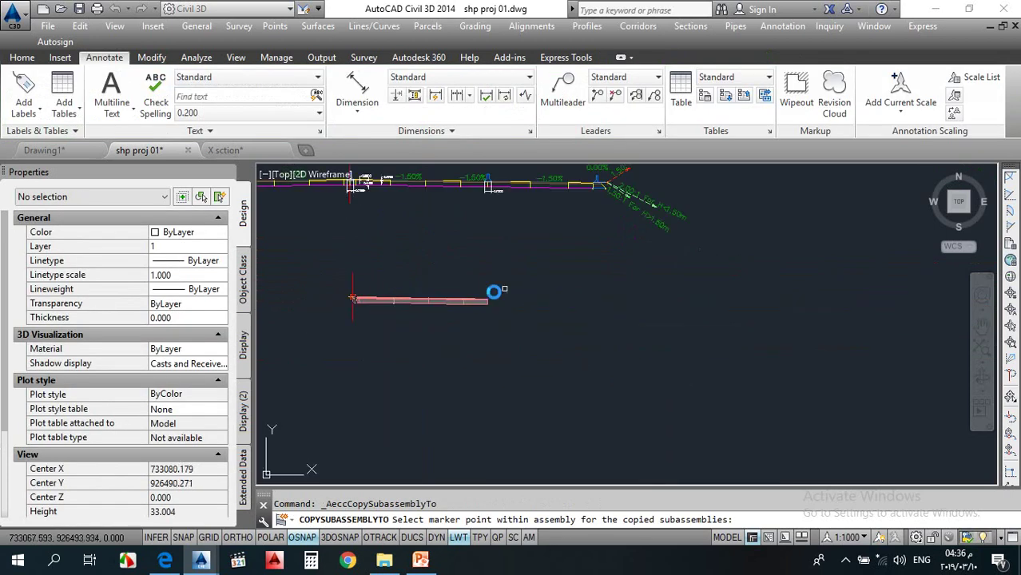
pyautogui.scroll(12, 388, 303)
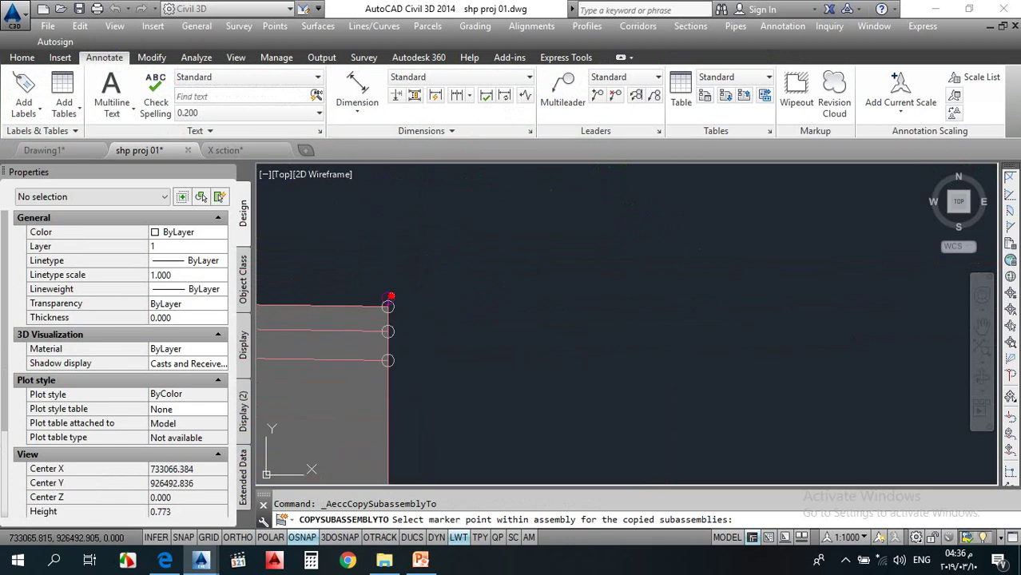
pyautogui.click(387, 306)
pyautogui.press('Escape')
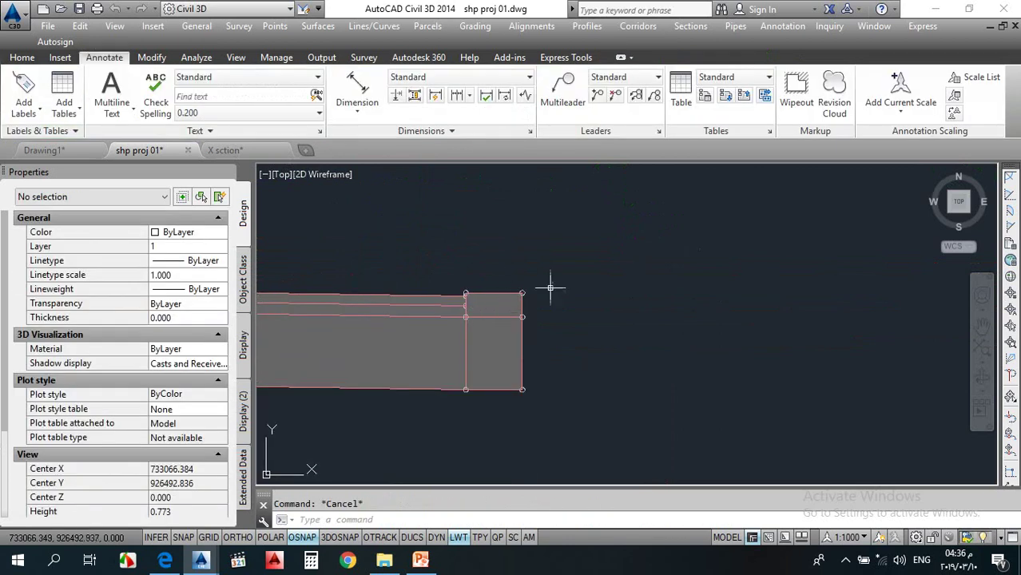
# Step: Set the width of the two copied layers beyond the shoulder to 0.7 m
pyautogui.scroll(4, 441, 307)
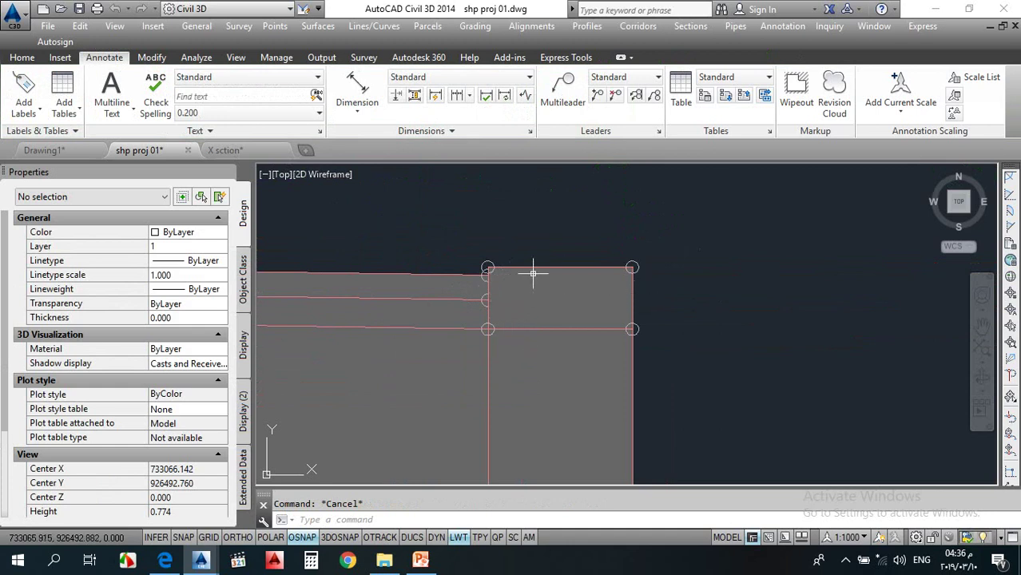
pyautogui.click(603, 246)
pyautogui.click(569, 383)
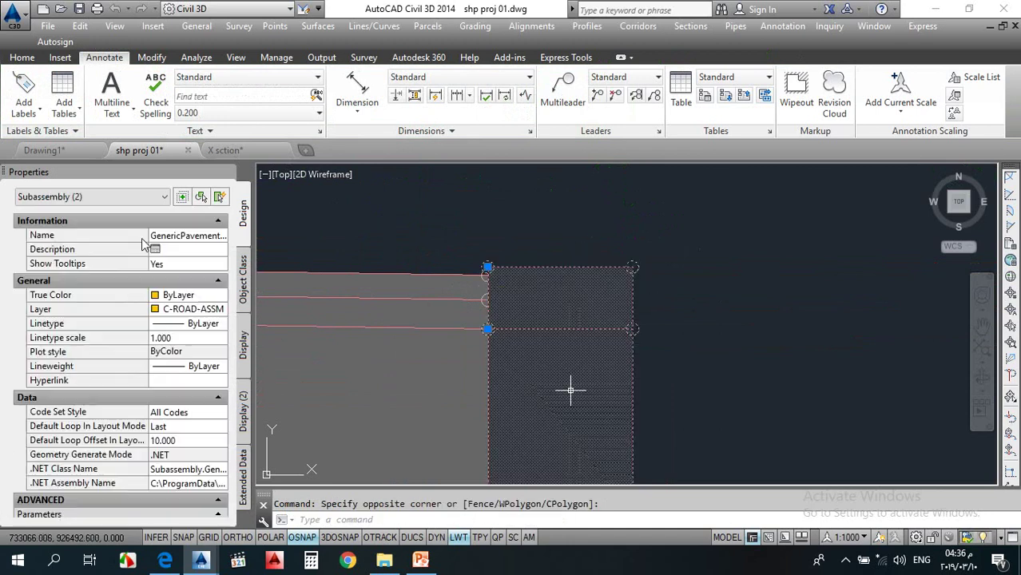
pyautogui.click(183, 353)
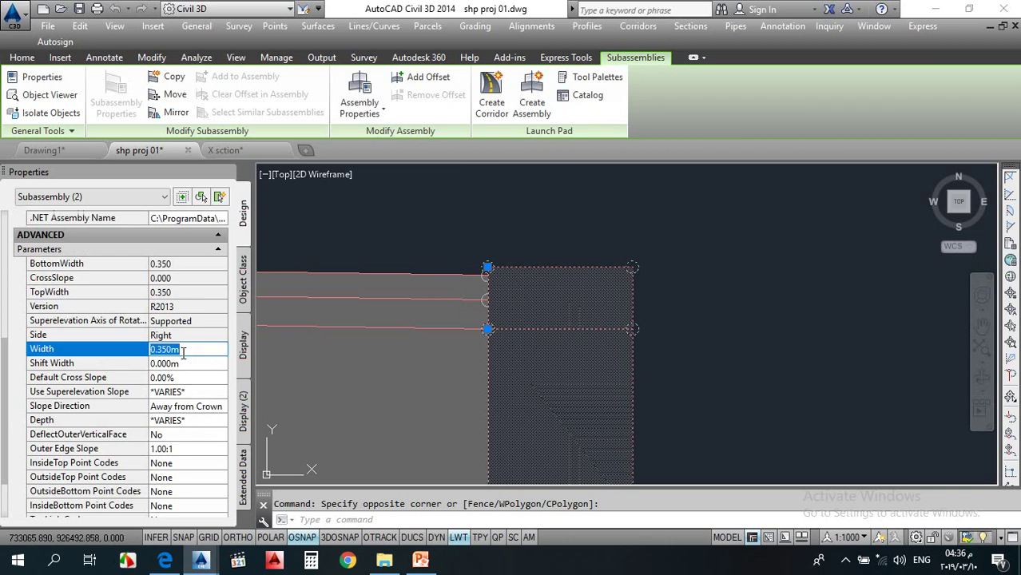
pyautogui.write('.35')
pyautogui.click(183, 362)
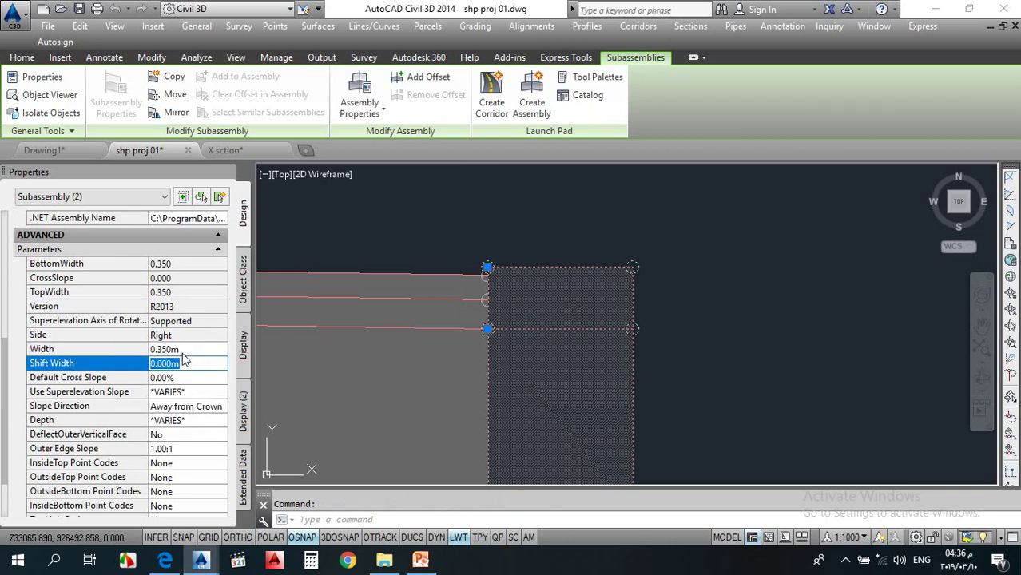
pyautogui.click(186, 349)
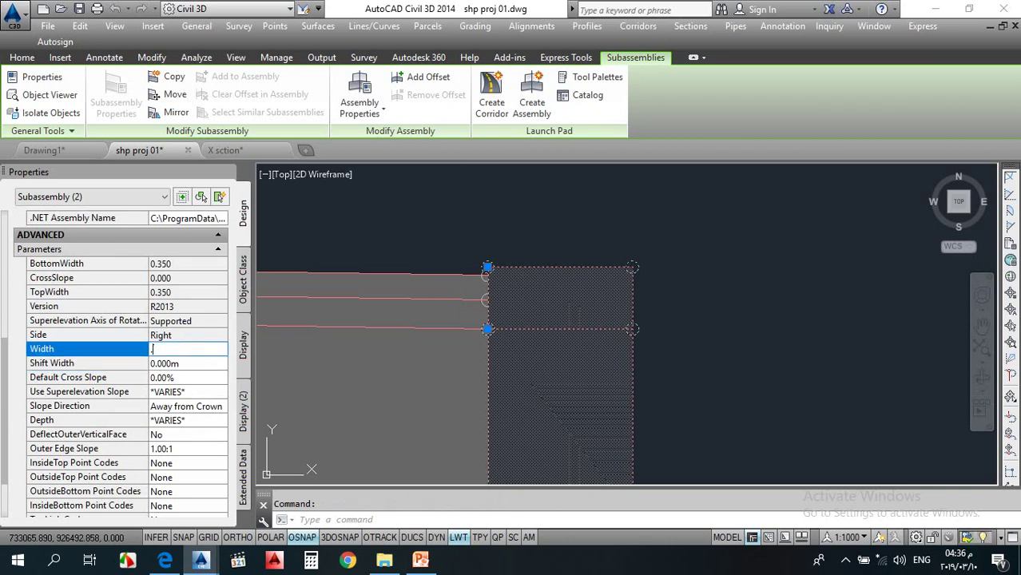
pyautogui.write('.7')
pyautogui.click(185, 364)
pyautogui.press('Escape')
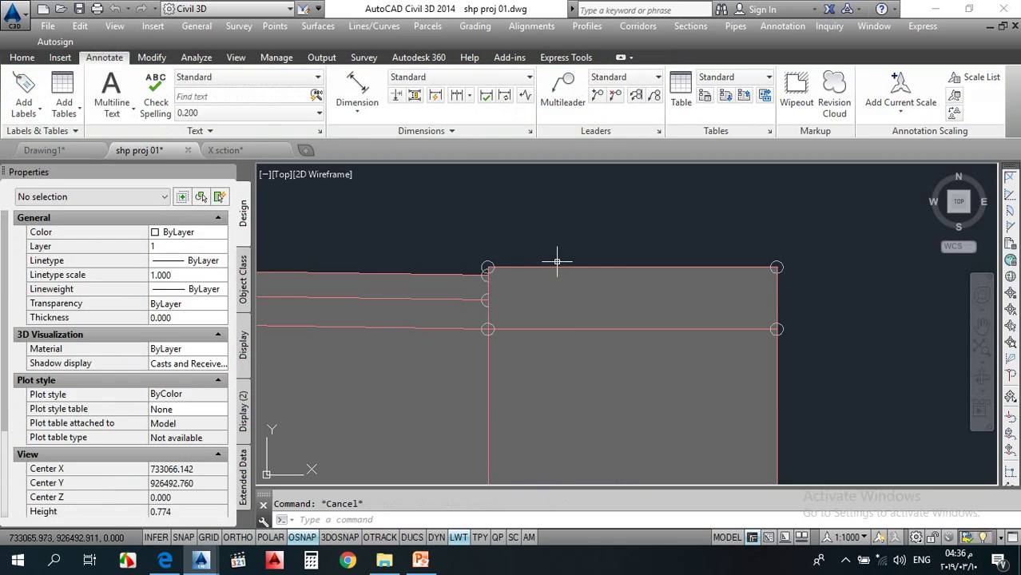
# Step: Add an aligned dimension on the road plan from the side barrier's outer green line to the service road's dashed lane line
pyautogui.scroll(2, 620, 288)
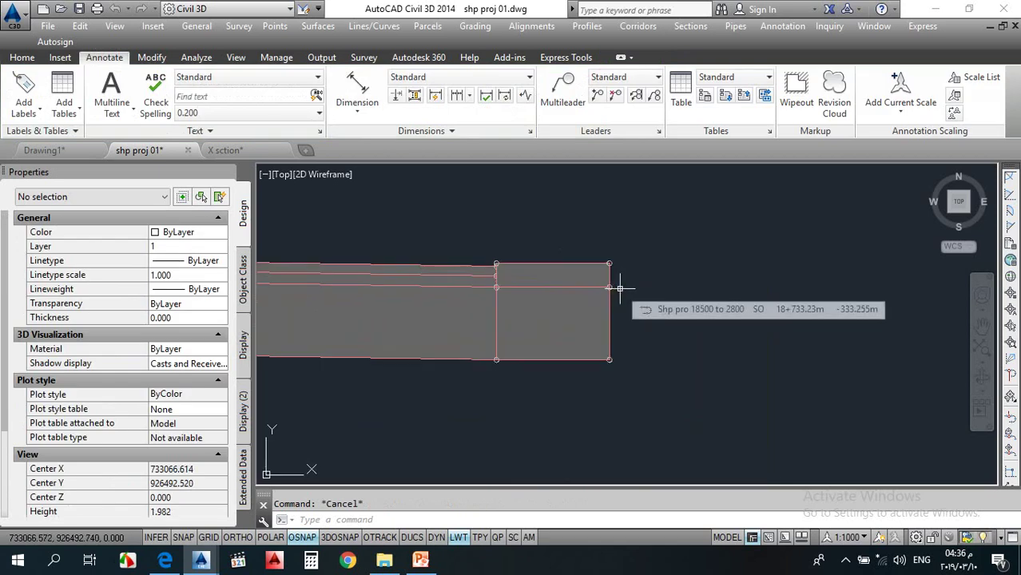
pyautogui.scroll(-2, 620, 289)
pyautogui.scroll(-6, 612, 298)
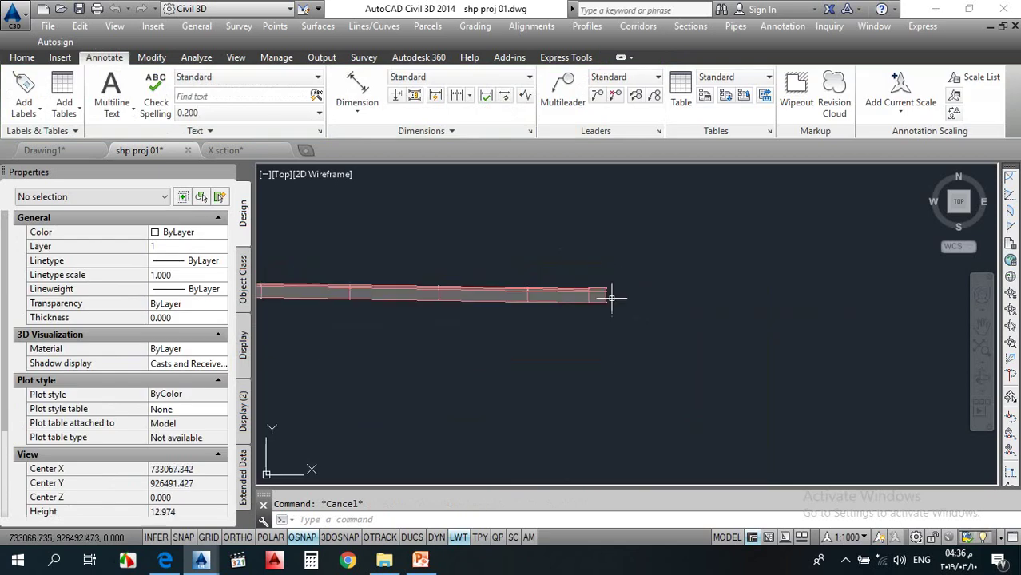
pyautogui.scroll(-12, 649, 334)
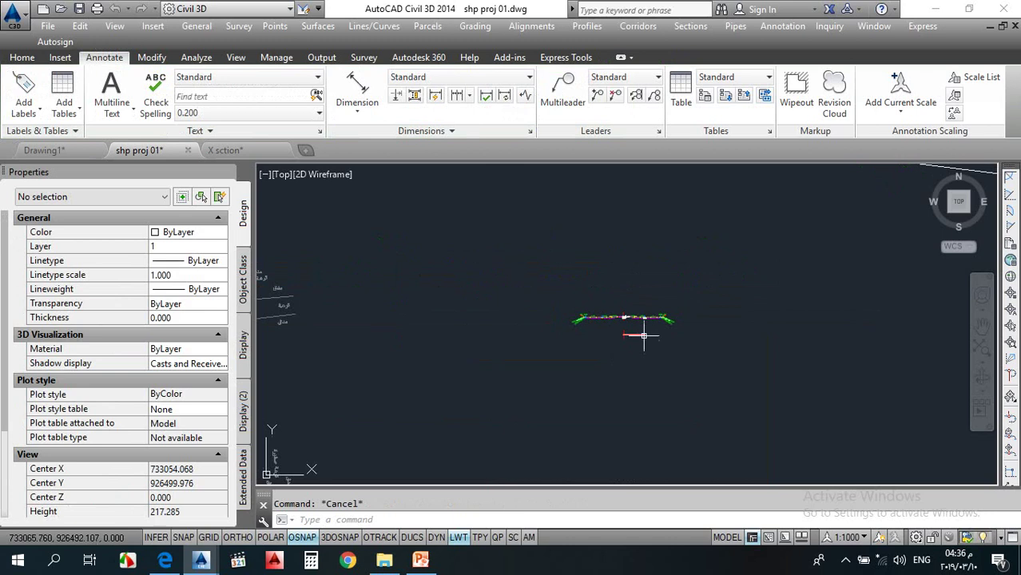
pyautogui.scroll(10, 410, 318)
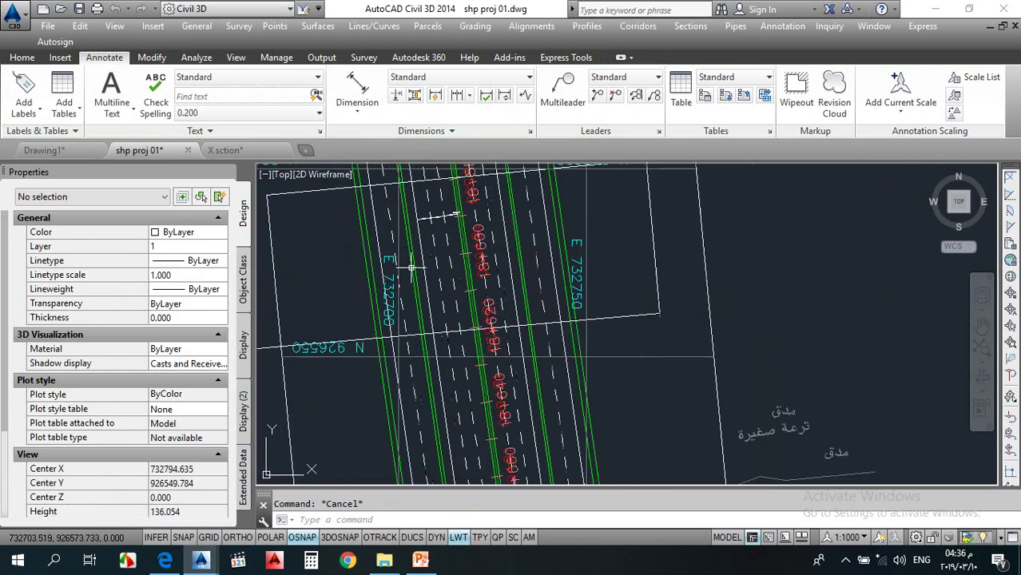
pyautogui.scroll(-2, 403, 273)
pyautogui.scroll(-6, 448, 256)
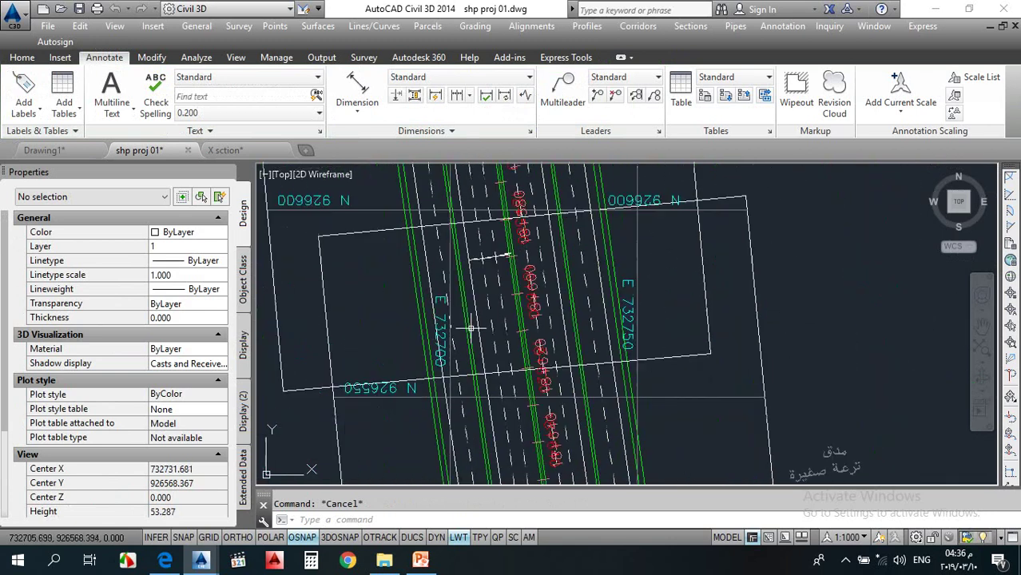
pyautogui.scroll(3, 454, 262)
pyautogui.scroll(10, 456, 263)
pyautogui.scroll(-4, 472, 267)
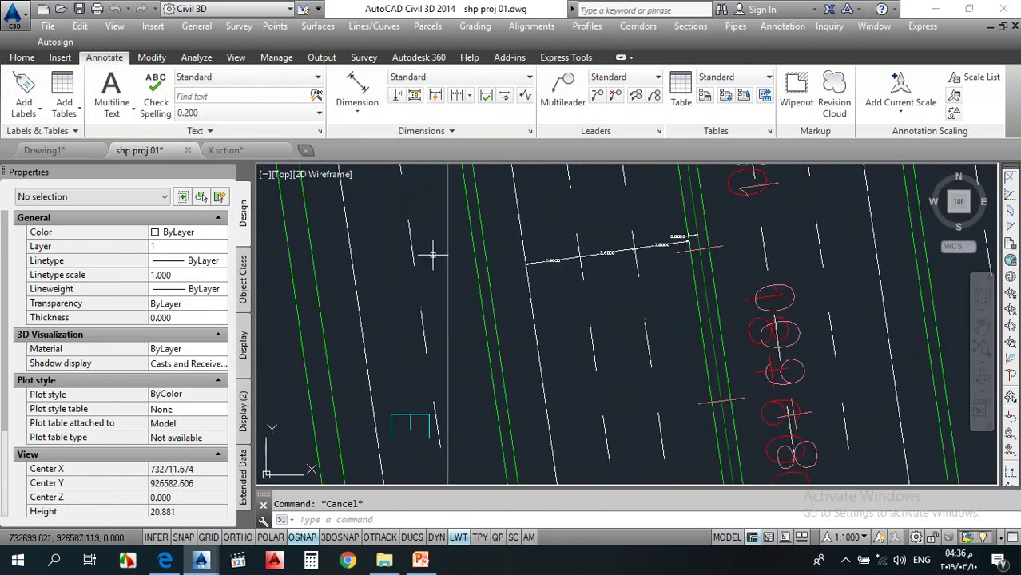
pyautogui.click(356, 91)
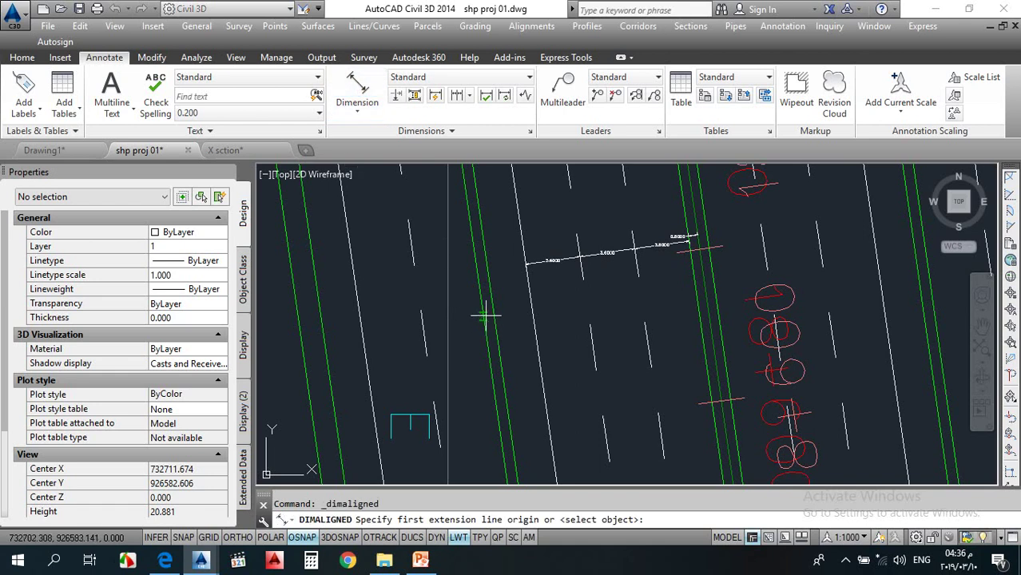
pyautogui.click(484, 314)
pyautogui.click(422, 321)
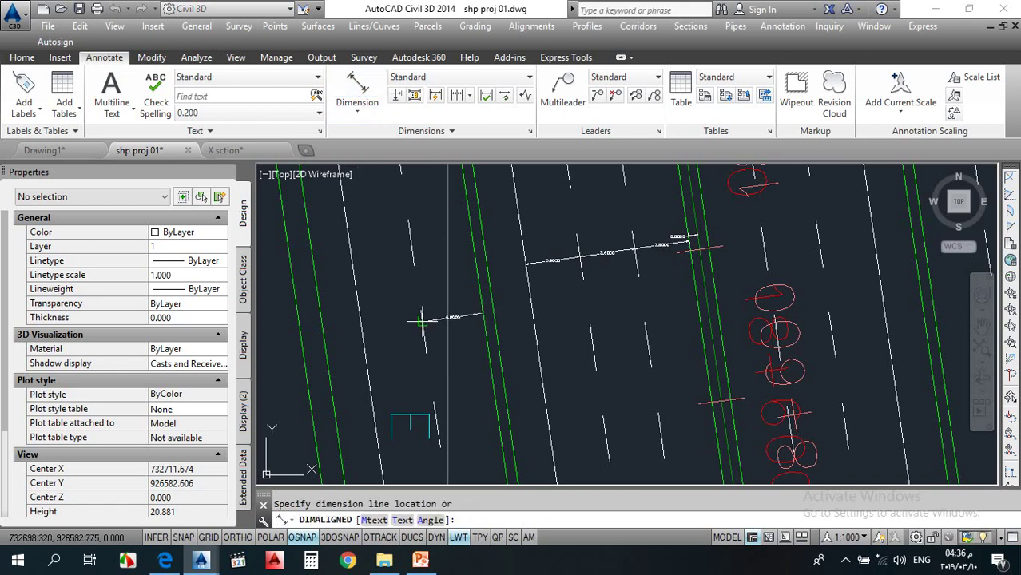
pyautogui.scroll(6, 422, 321)
pyautogui.click(428, 328)
pyautogui.scroll(-4, 429, 328)
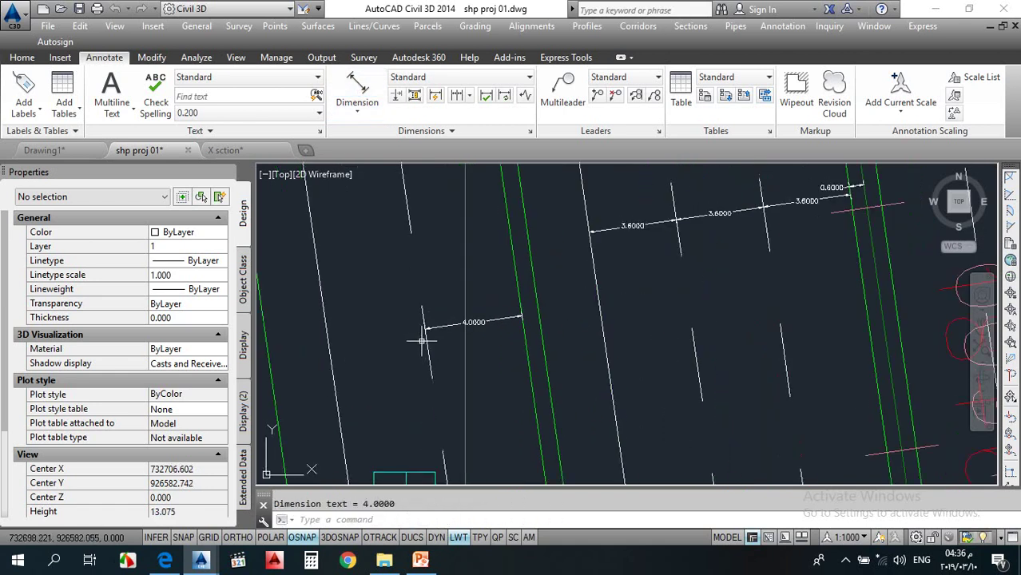
# Step: Dimension the service road's outer lane between its white edge line and the dashed lane line
pyautogui.press('Return')
pyautogui.click(334, 360)
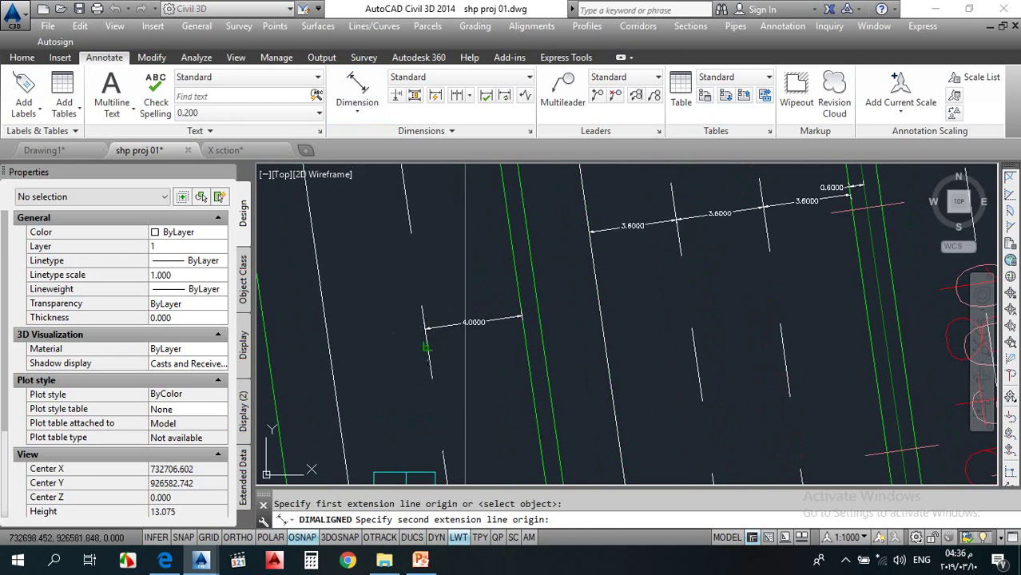
pyautogui.click(426, 346)
pyautogui.click(422, 344)
pyautogui.scroll(-4, 432, 342)
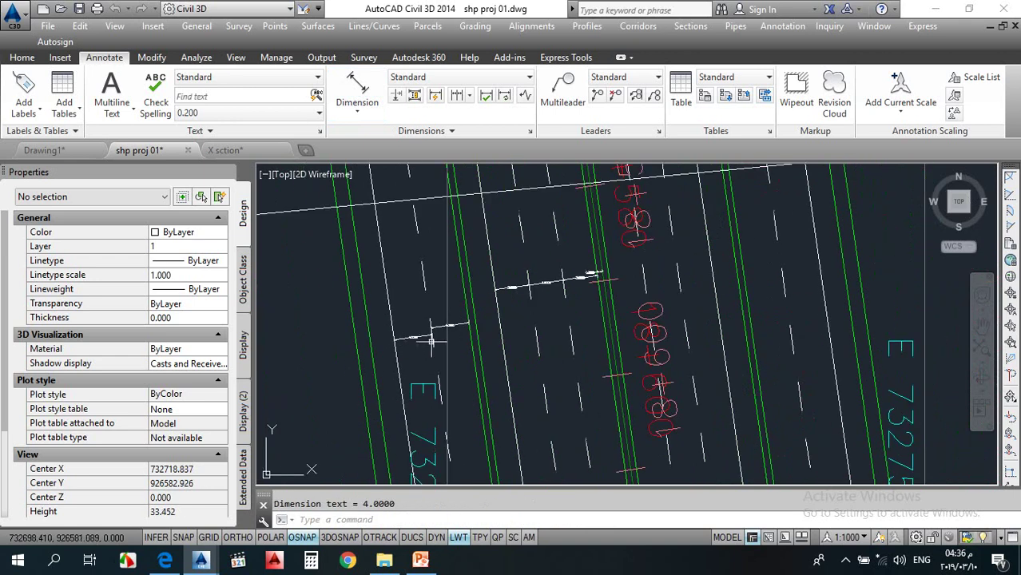
# Step: Examine the pavement layers and slopes beyond the side barrier in the reference cross section
pyautogui.scroll(2, 431, 342)
pyautogui.scroll(-10, 573, 394)
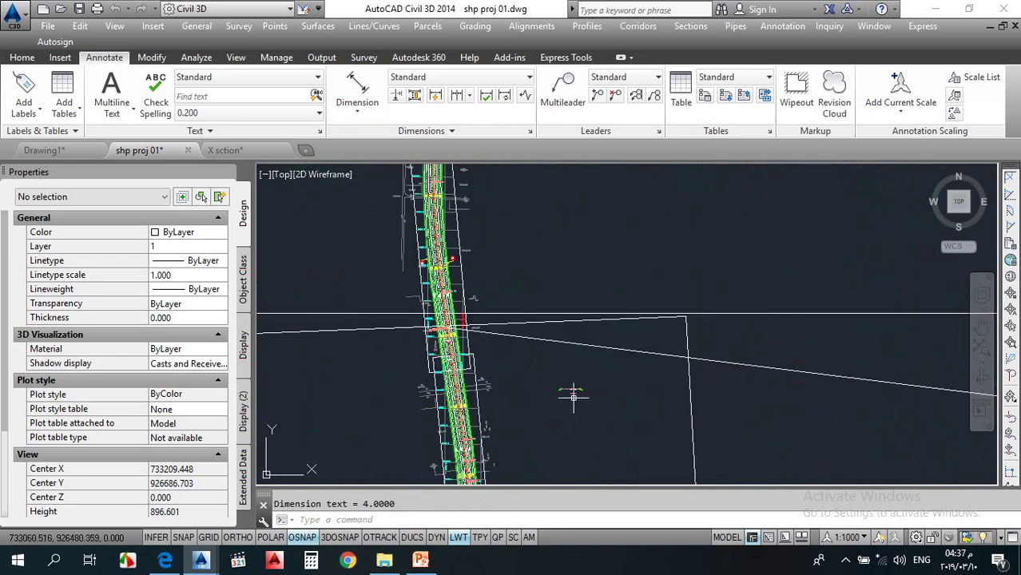
pyautogui.scroll(13, 573, 394)
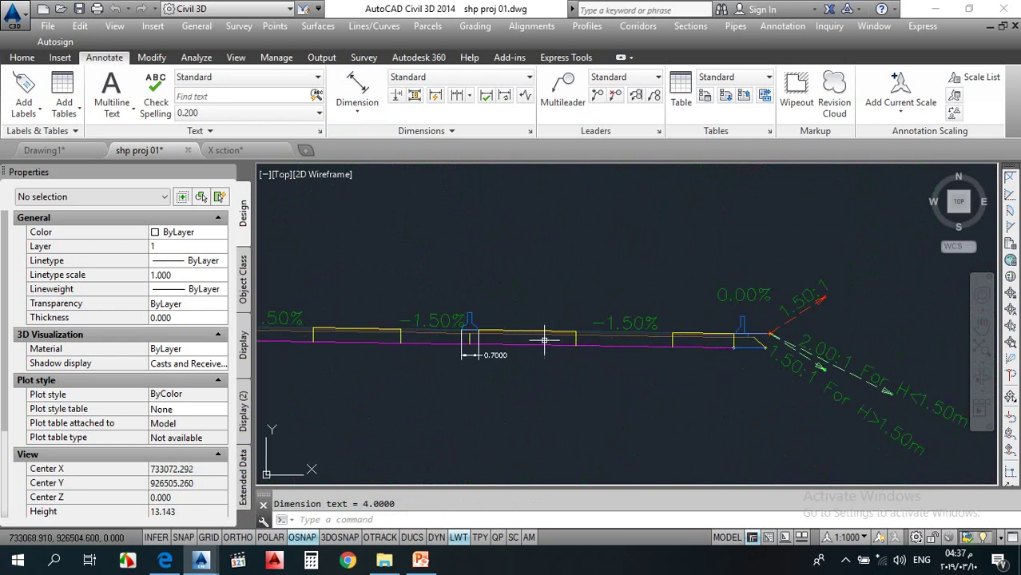
pyautogui.scroll(3, 544, 341)
pyautogui.scroll(-3, 544, 340)
pyautogui.scroll(1, 694, 327)
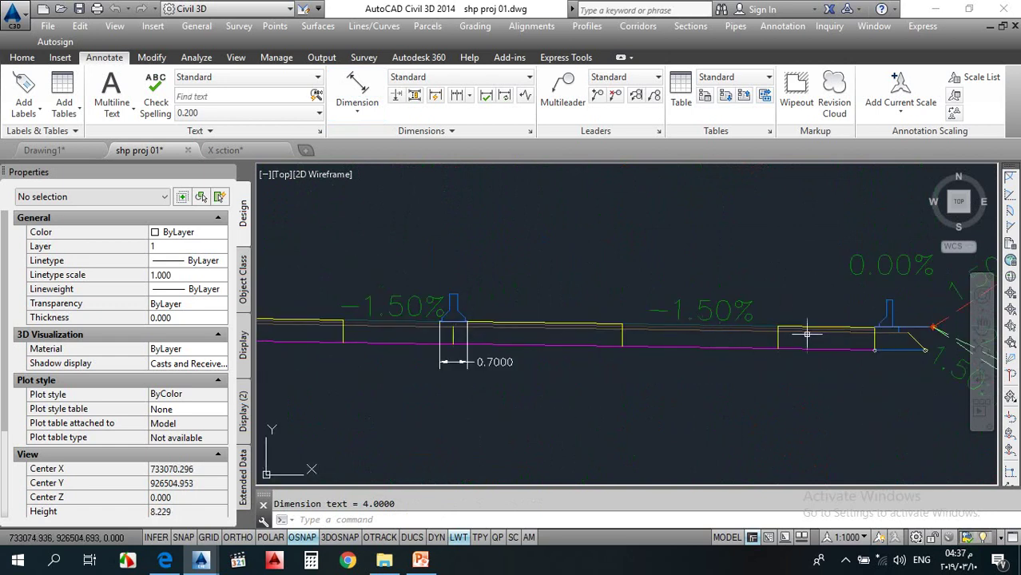
pyautogui.scroll(-2, 793, 335)
pyautogui.scroll(2, 668, 283)
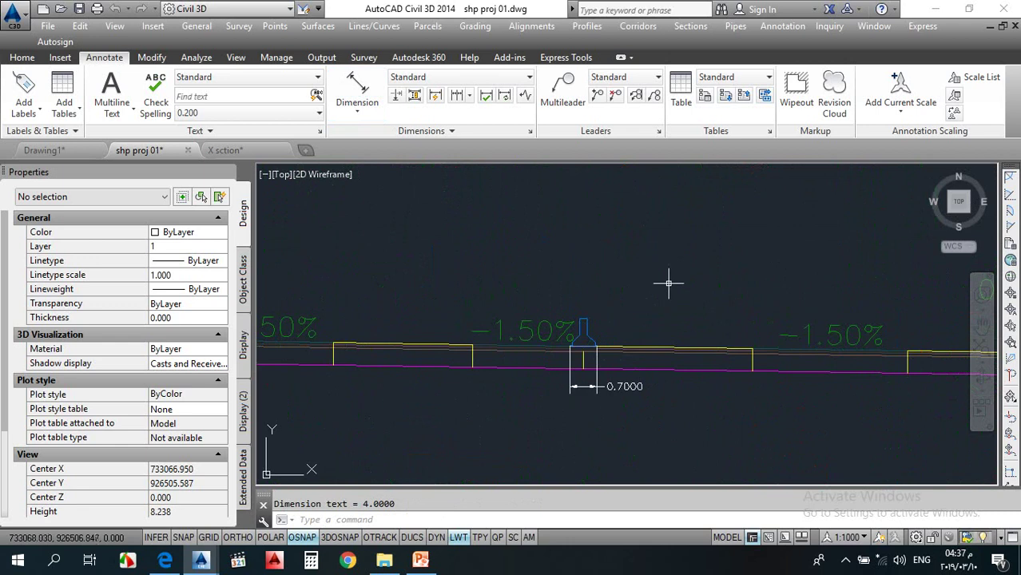
pyautogui.scroll(-2, 643, 264)
pyautogui.scroll(-5, 643, 264)
pyautogui.scroll(7, 621, 290)
pyautogui.press('Escape')
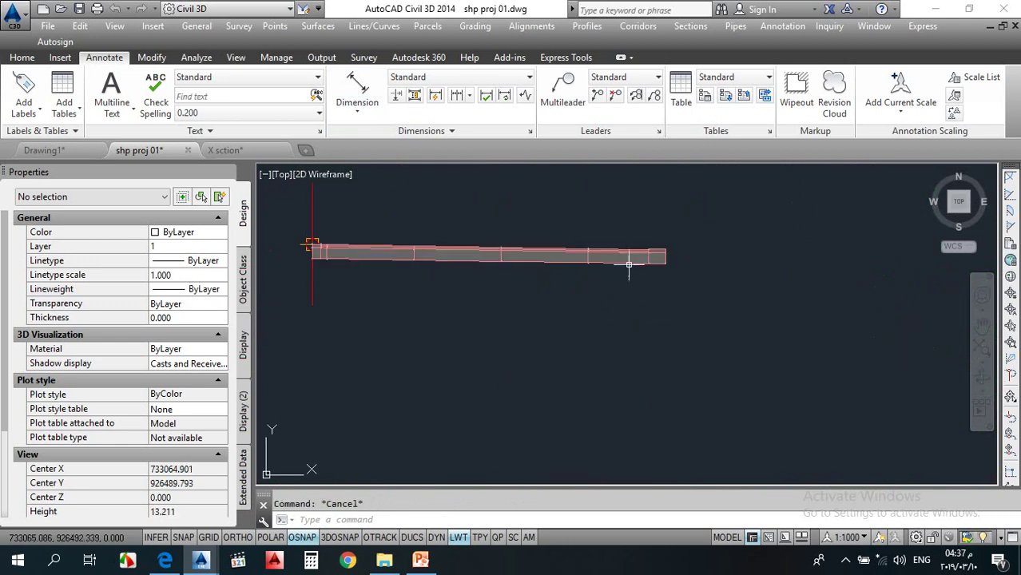
pyautogui.click(627, 238)
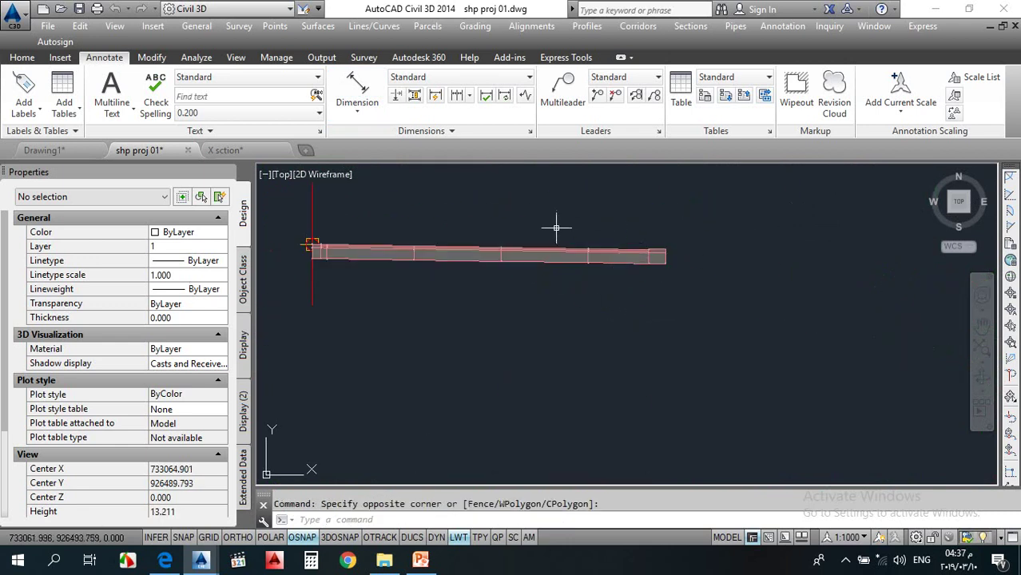
pyautogui.click(597, 267)
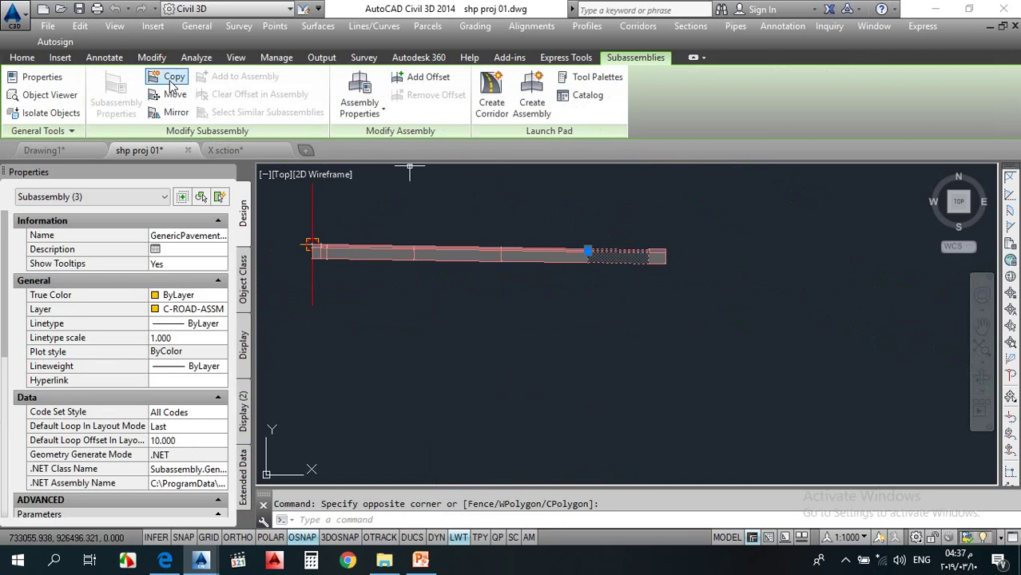
pyautogui.scroll(5, 655, 254)
pyautogui.scroll(4, 759, 267)
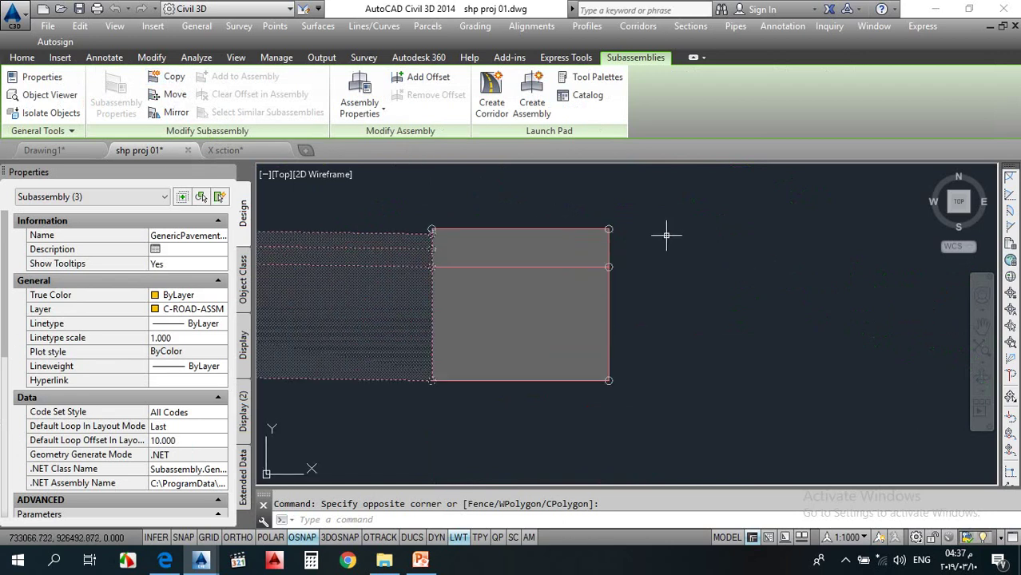
pyautogui.scroll(4, 628, 237)
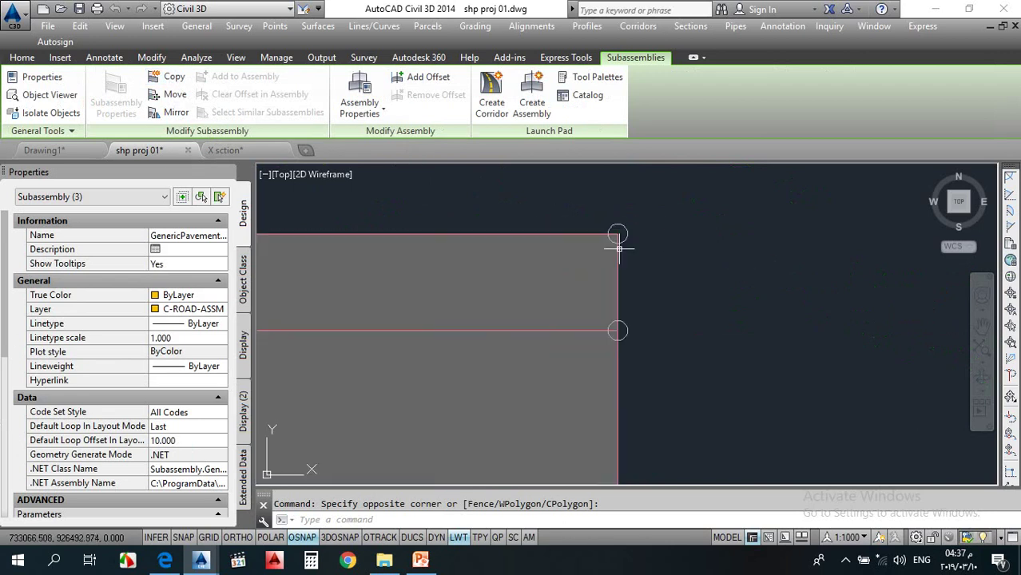
pyautogui.press('Escape')
pyautogui.scroll(-8, 763, 256)
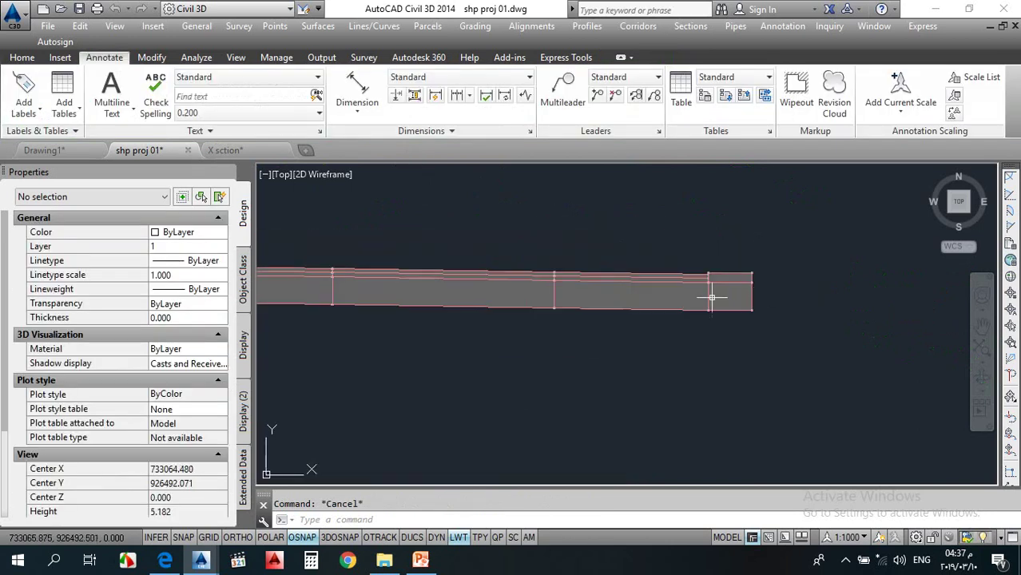
# Step: Copy the short vertical link at the median's edge to the top outer corner of the side barrier base
pyautogui.scroll(9, 497, 293)
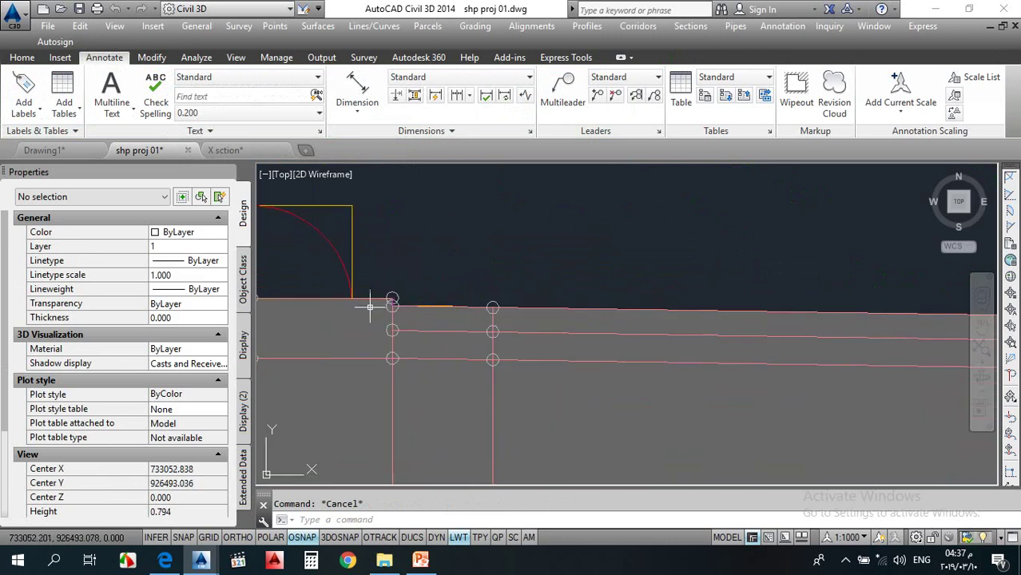
pyautogui.click(390, 236)
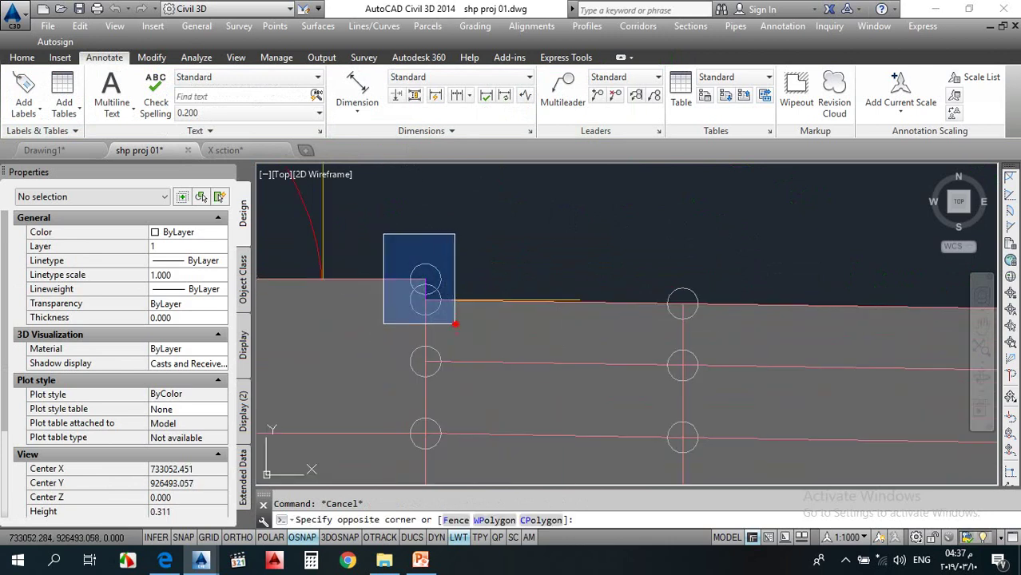
pyautogui.click(479, 320)
pyautogui.click(170, 77)
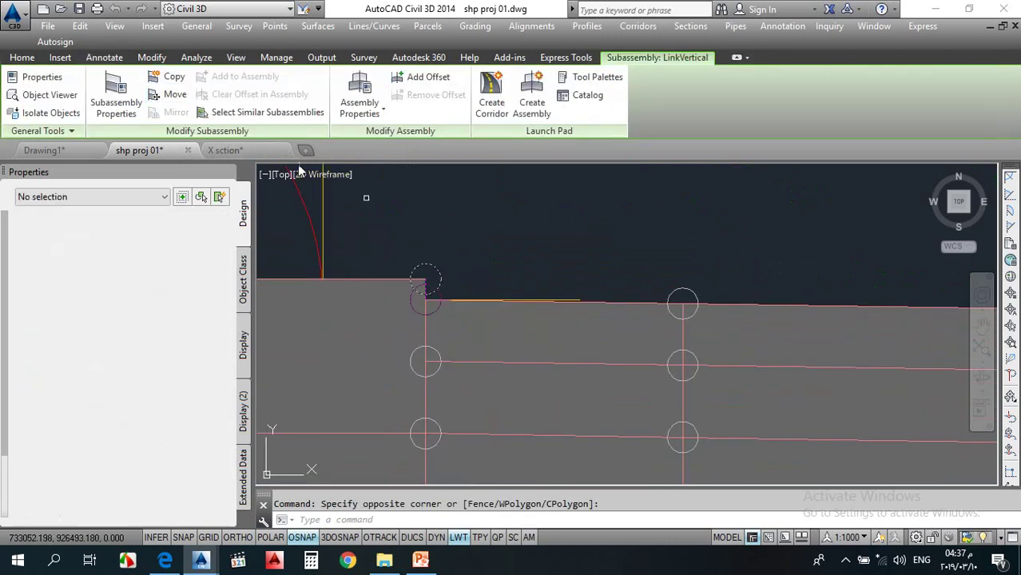
pyautogui.scroll(-4, 445, 303)
pyautogui.scroll(-3, 445, 304)
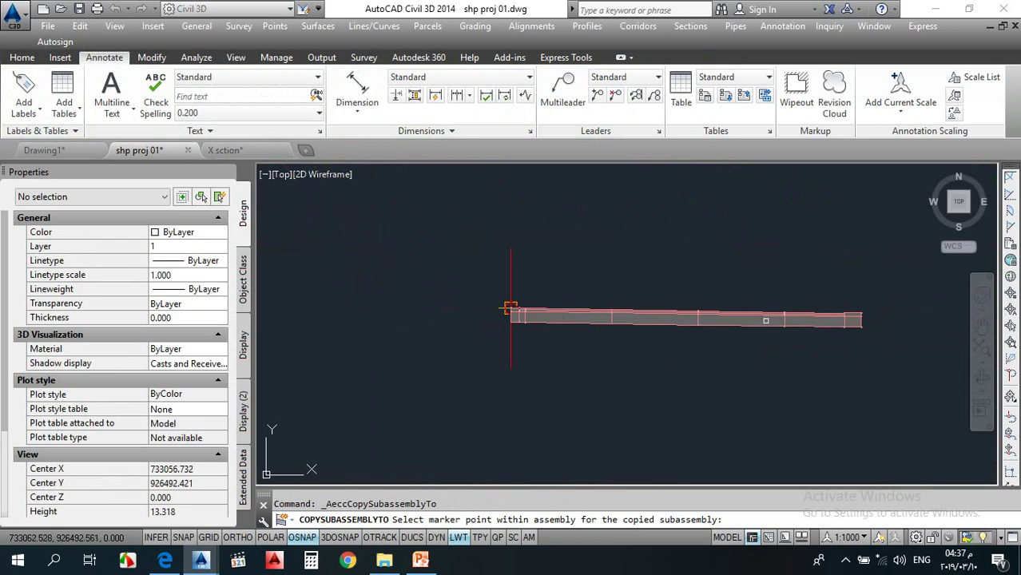
pyautogui.scroll(3, 607, 315)
pyautogui.moveTo(779, 481); pyautogui.dragTo(500, 481, button='middle')
pyautogui.scroll(7, 879, 296)
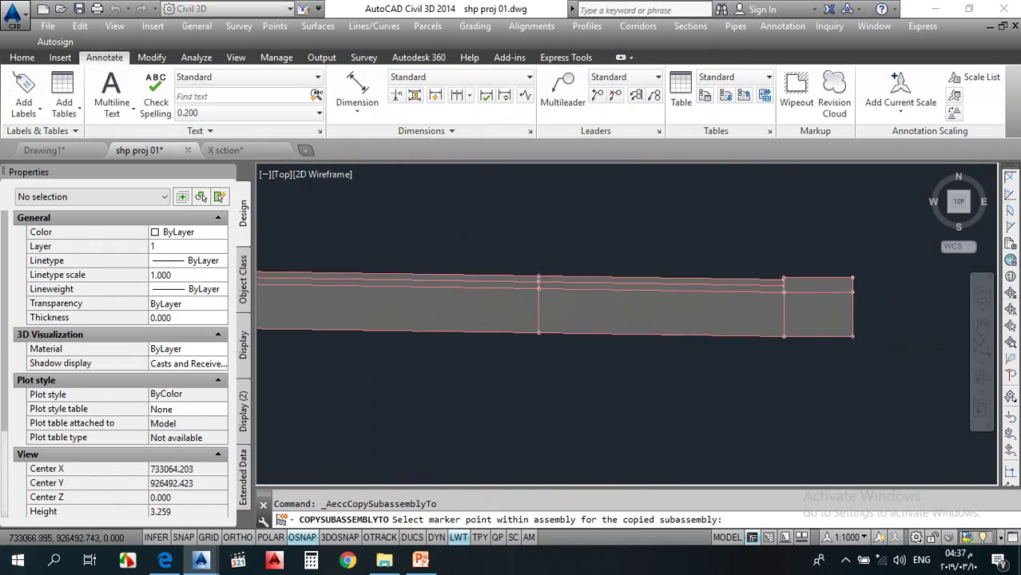
pyautogui.click(710, 234)
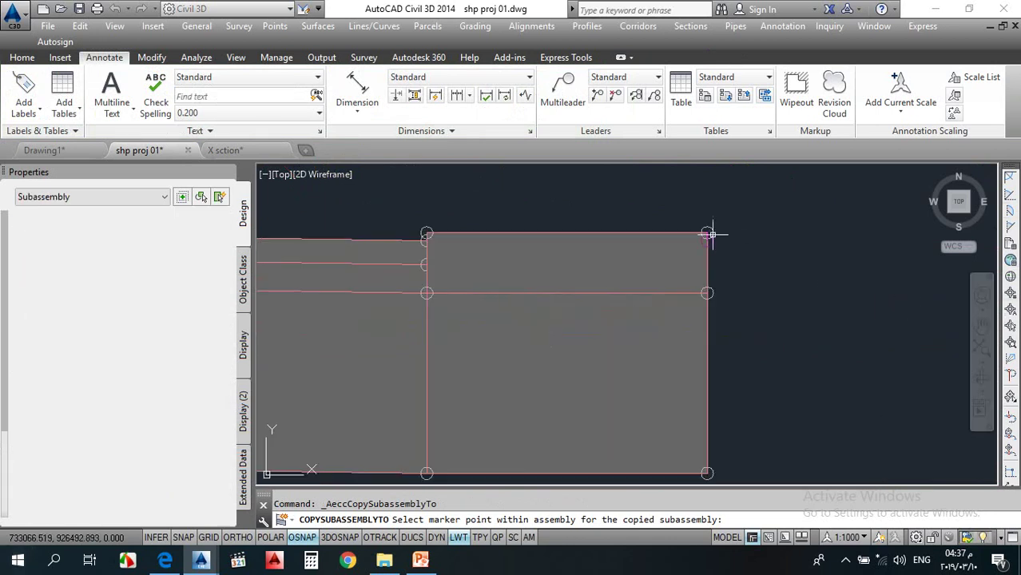
pyautogui.press('Escape')
# Step: Copy the three pavement layers of the outer main lane to the lower end of the new vertical link
pyautogui.scroll(-5, 632, 281)
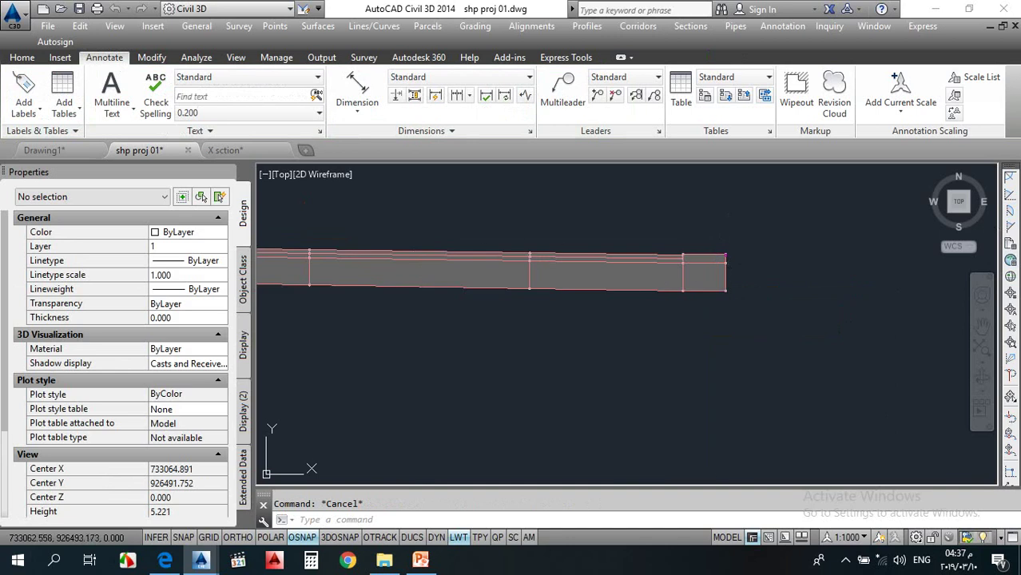
pyautogui.click(440, 275)
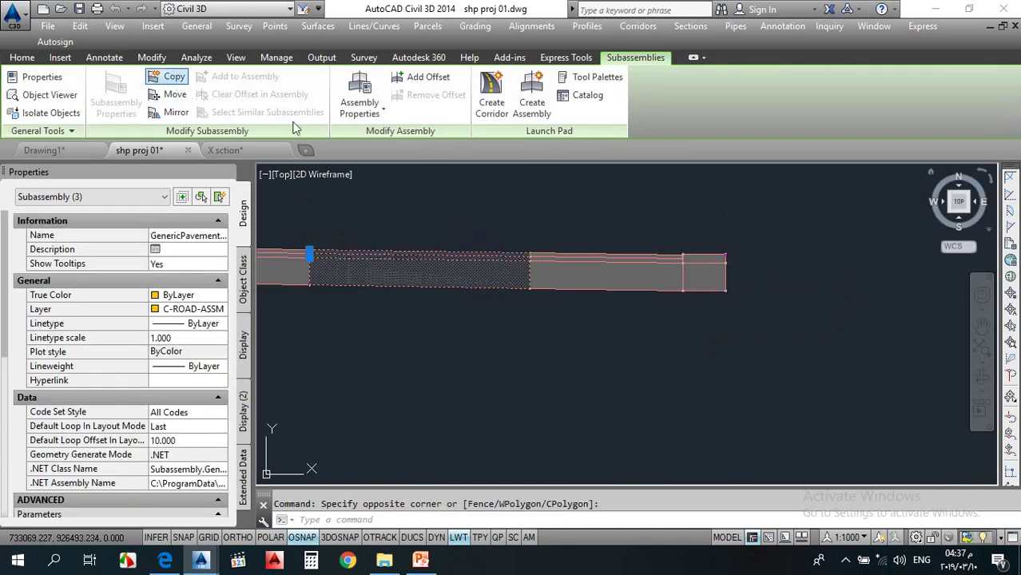
pyautogui.click(174, 75)
pyautogui.scroll(6, 569, 313)
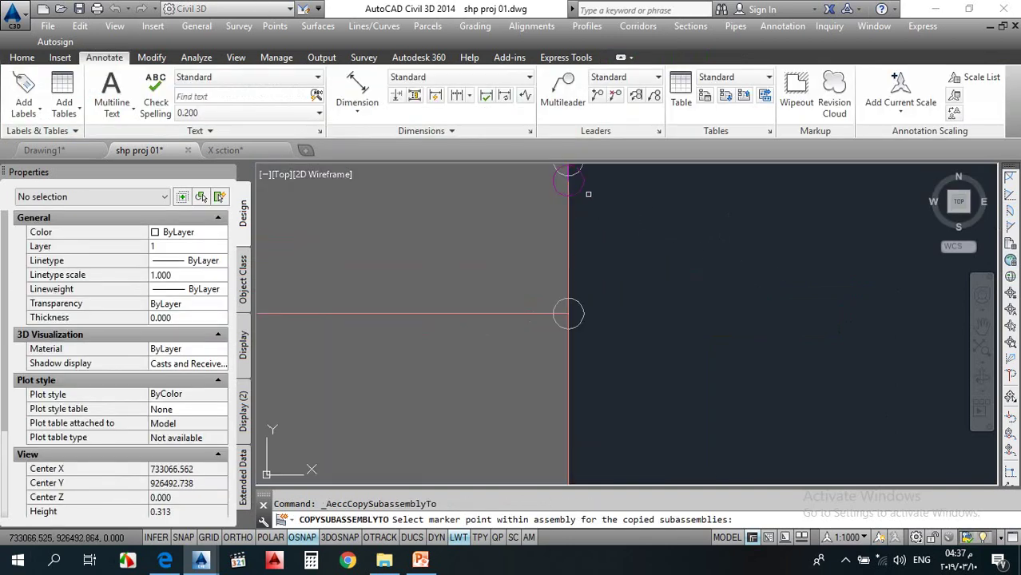
pyautogui.scroll(-5, 569, 313)
pyautogui.click(468, 228)
pyautogui.press('Escape')
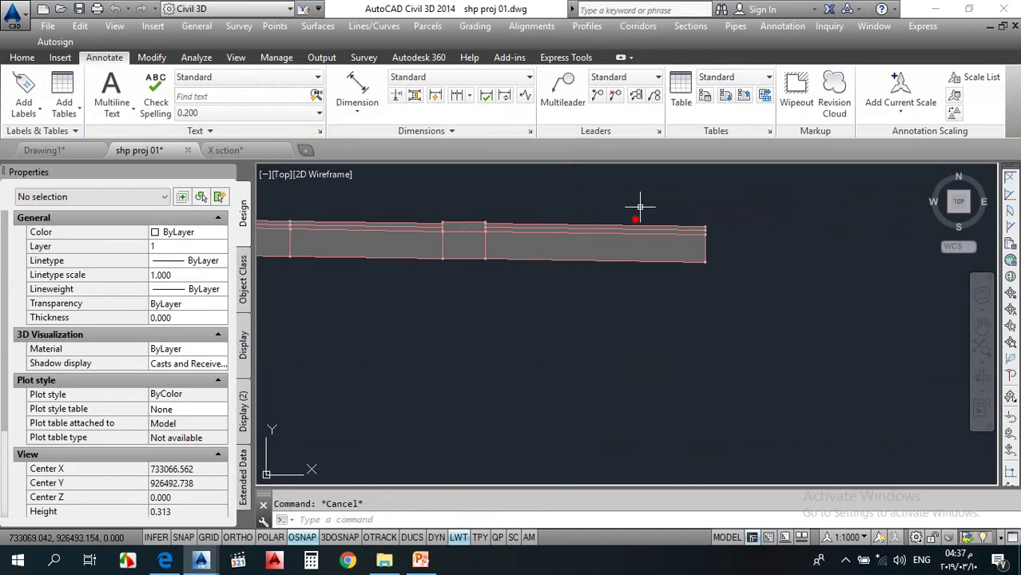
# Step: Set the width of the three copied layers beyond the side barrier base to 4 m
pyautogui.click(641, 205)
pyautogui.click(603, 309)
pyautogui.scroll(-5, 150, 393)
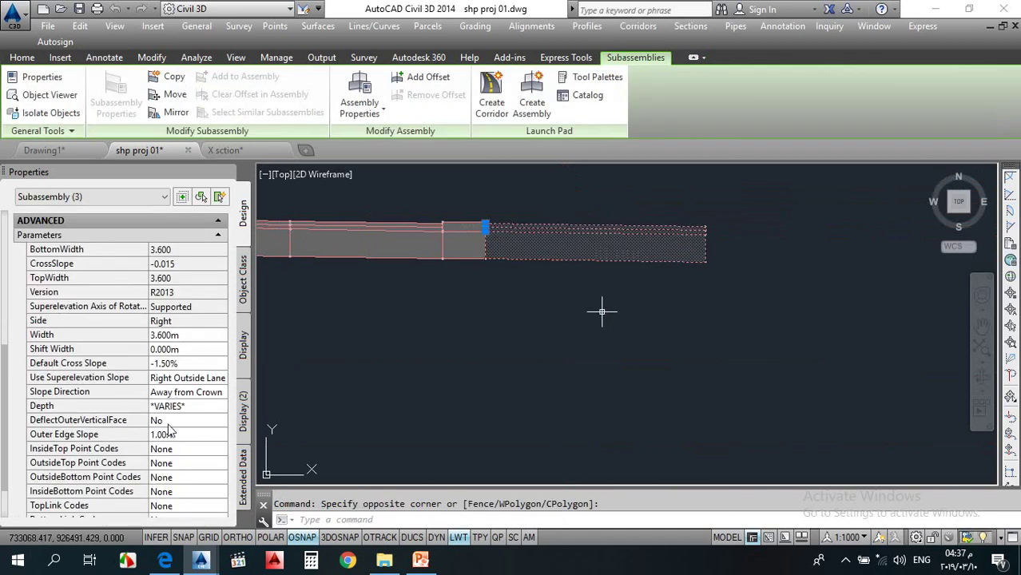
pyautogui.click(176, 337)
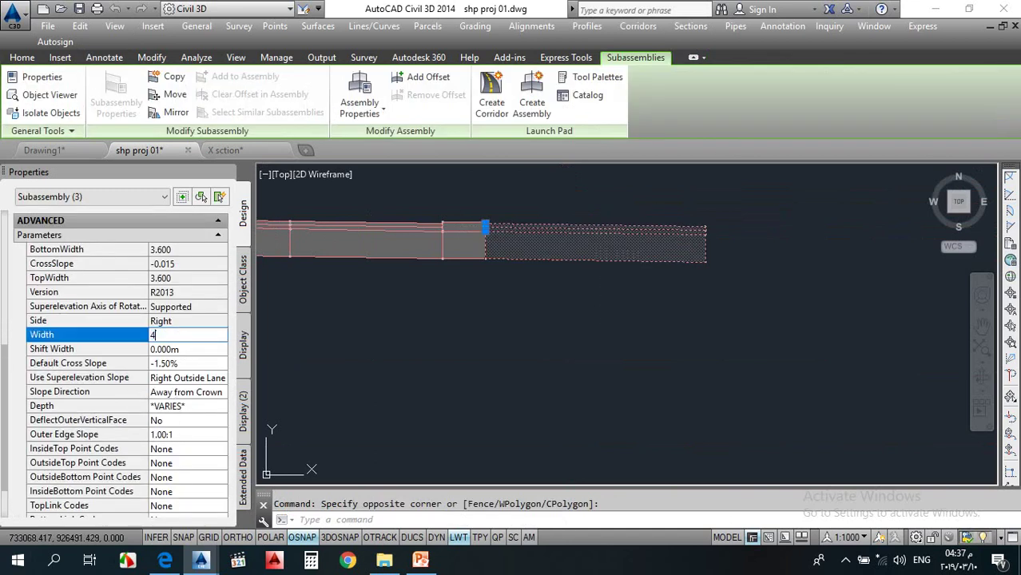
pyautogui.write('4')
pyautogui.press('Return')
pyautogui.press('Escape')
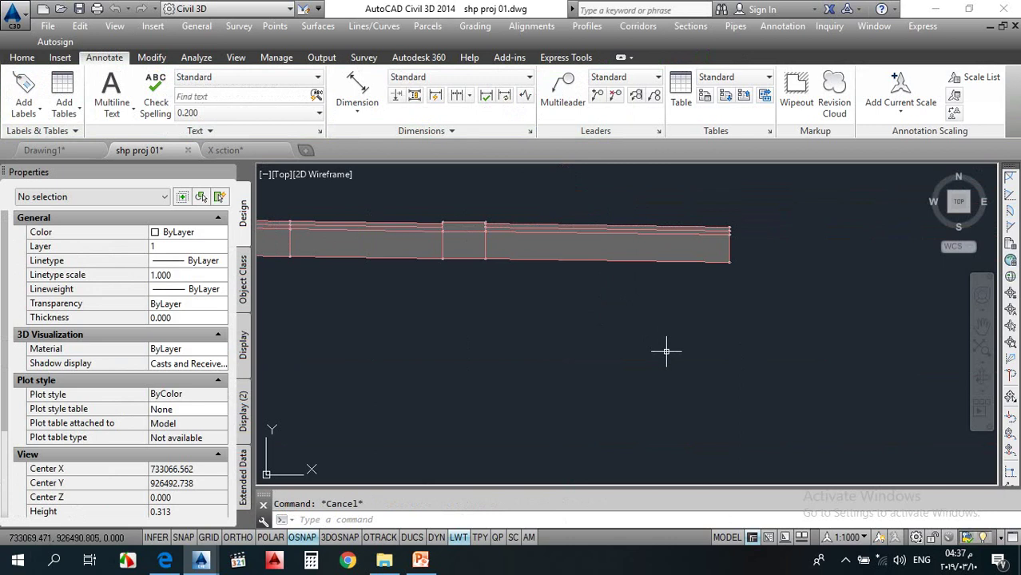
# Step: Copy the three 4 m service road layers to their own top outer edge to add a second lane
pyautogui.click(633, 208)
pyautogui.click(599, 280)
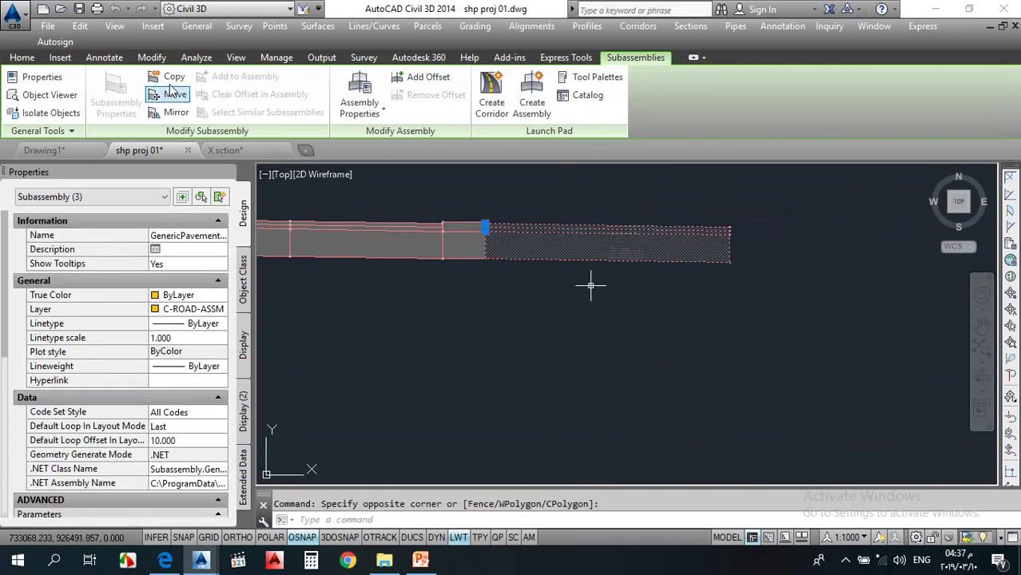
pyautogui.click(172, 79)
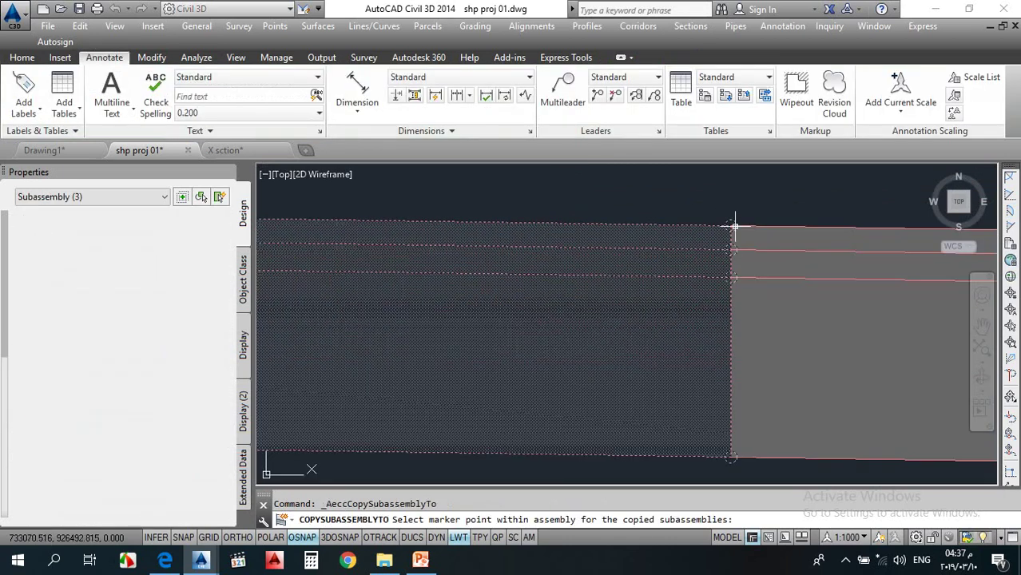
pyautogui.press('Escape')
# Step: Add an aligned dimension on the road plan from the service road's outer white edge line to the nearest outer green line
pyautogui.scroll(-5, 565, 364)
pyautogui.scroll(5, 567, 366)
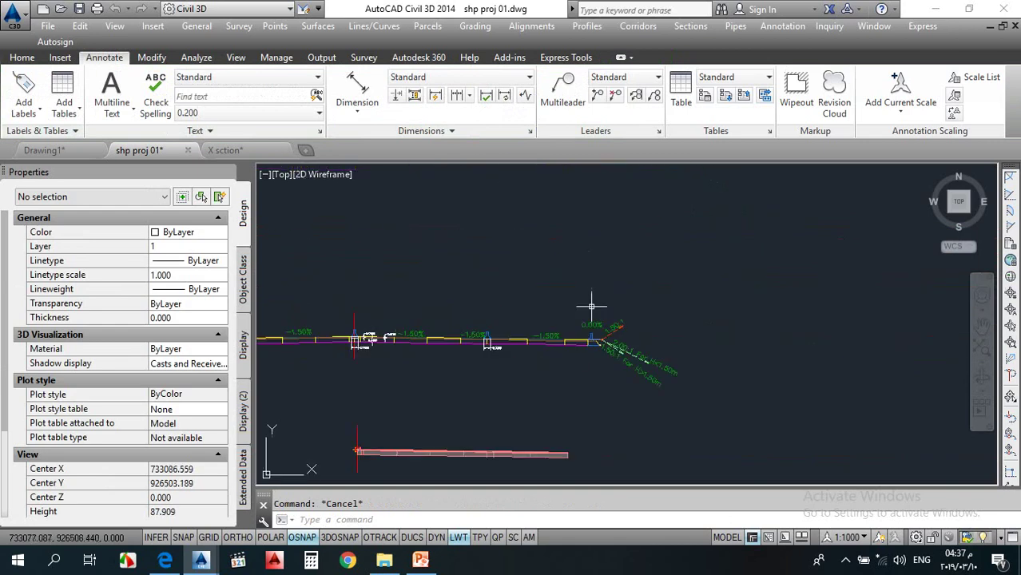
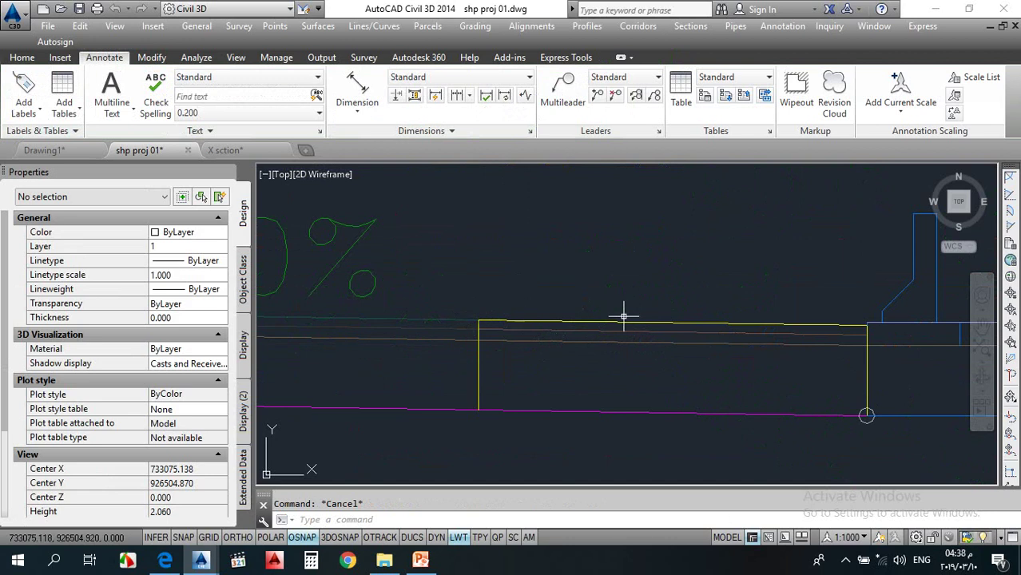
pyautogui.scroll(-2, 619, 317)
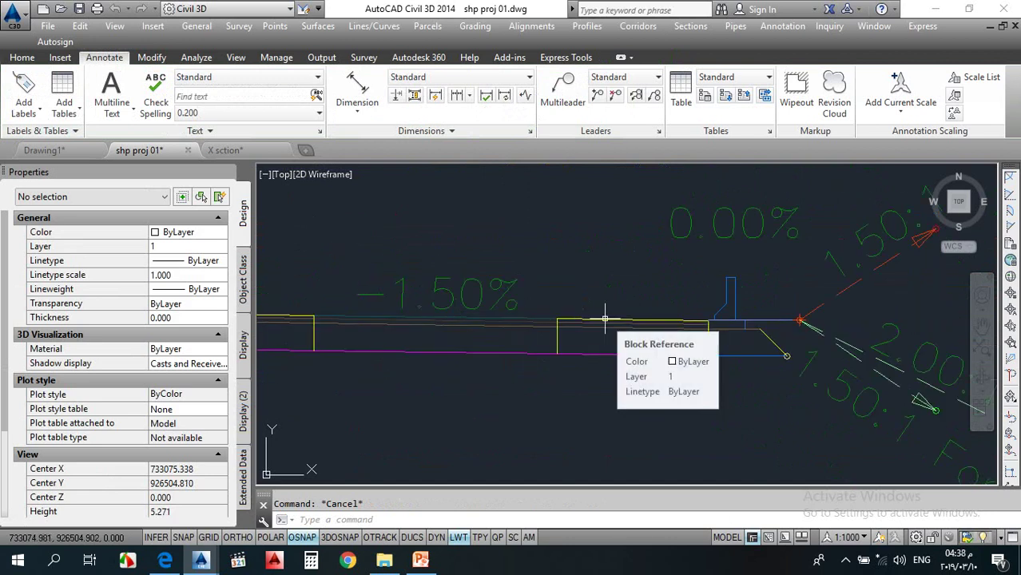
pyautogui.scroll(-9, 605, 318)
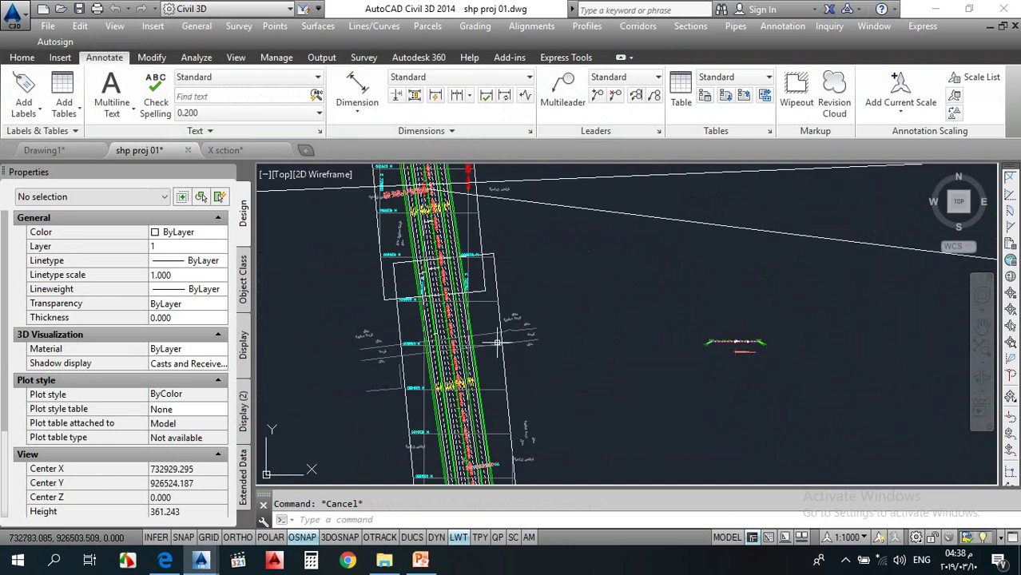
pyautogui.scroll(6, 497, 342)
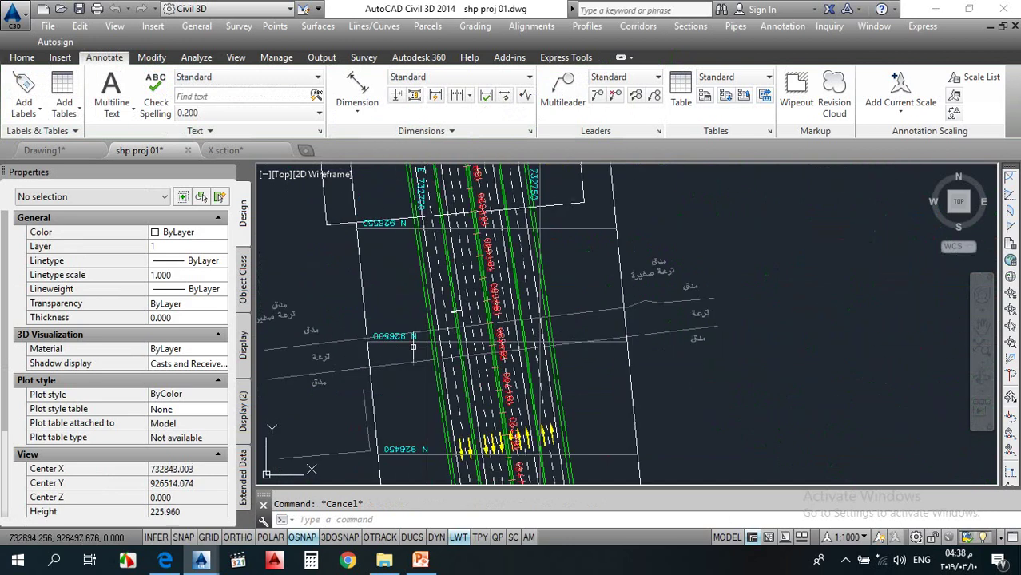
pyautogui.click(338, 100)
pyautogui.click(448, 355)
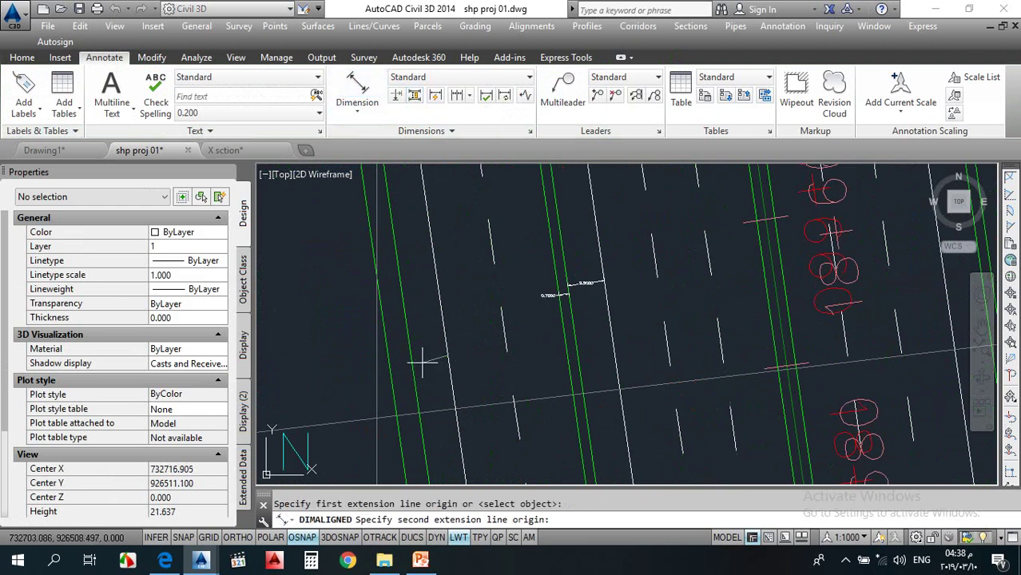
pyautogui.click(412, 359)
pyautogui.scroll(4, 410, 355)
pyautogui.click(409, 360)
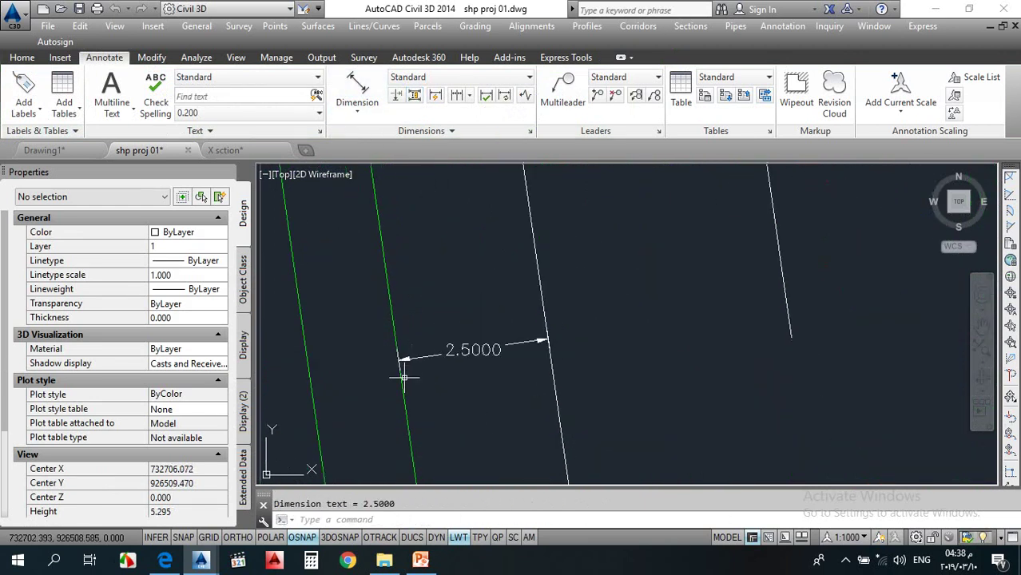
# Step: Dimension the strip between the two outermost green lines beside the service road on the plan
pyautogui.press('Return')
pyautogui.click(401, 391)
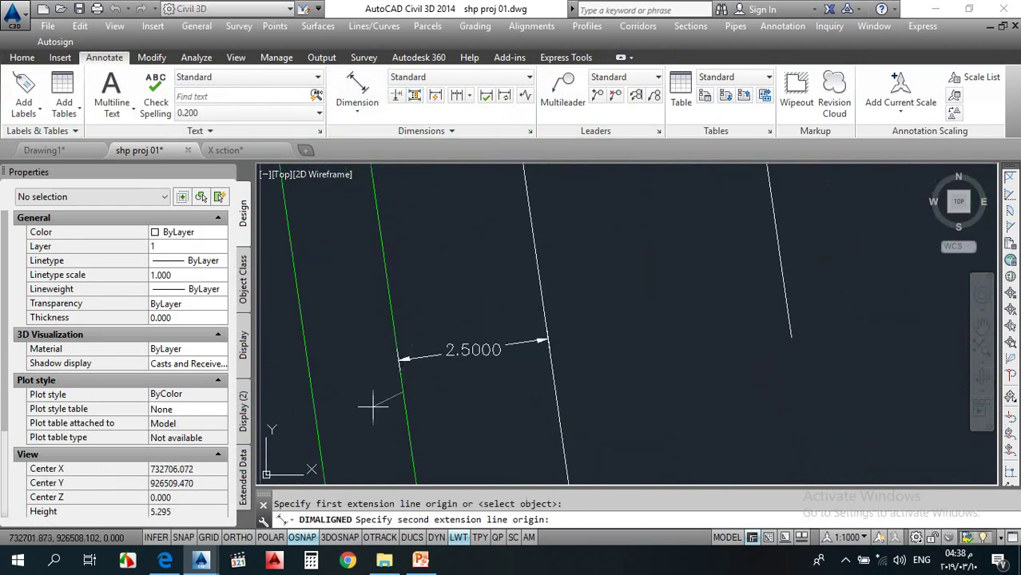
pyautogui.click(312, 406)
pyautogui.click(328, 408)
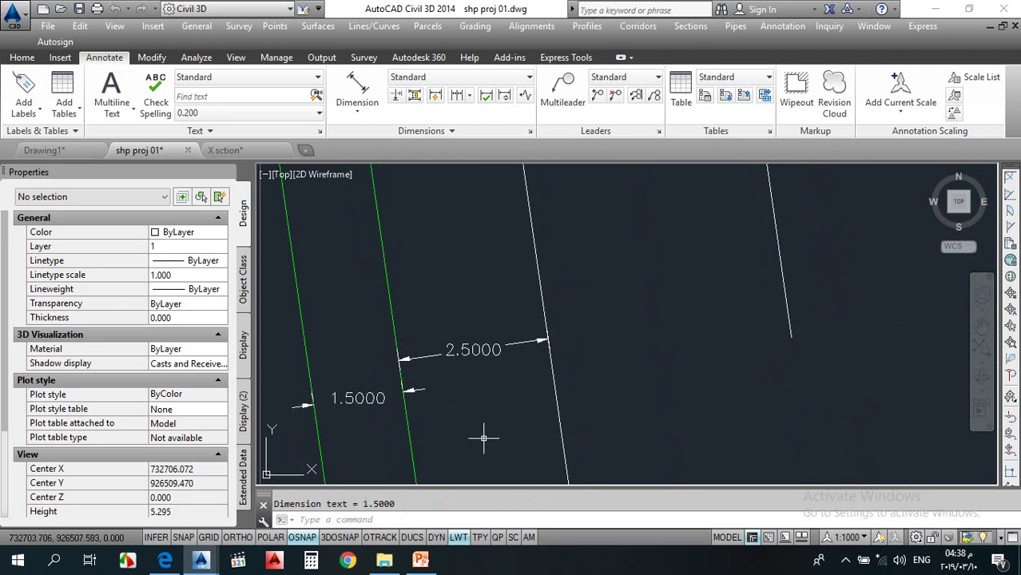
# Step: Dimension the outer barrier base in the reference cross section, from the pavement edge to the start of the side slopes
pyautogui.scroll(-20, 412, 390)
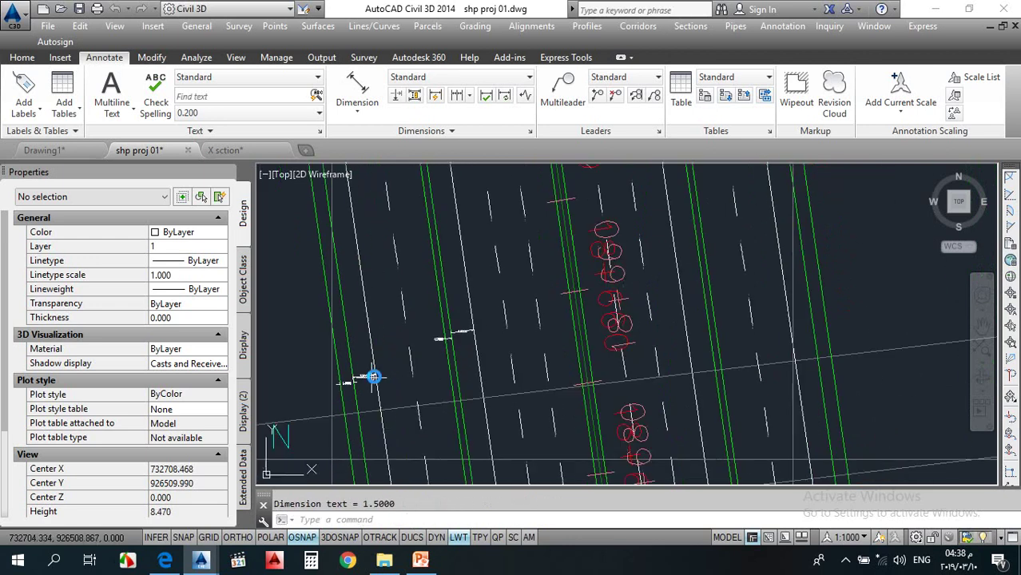
pyautogui.scroll(20, 561, 377)
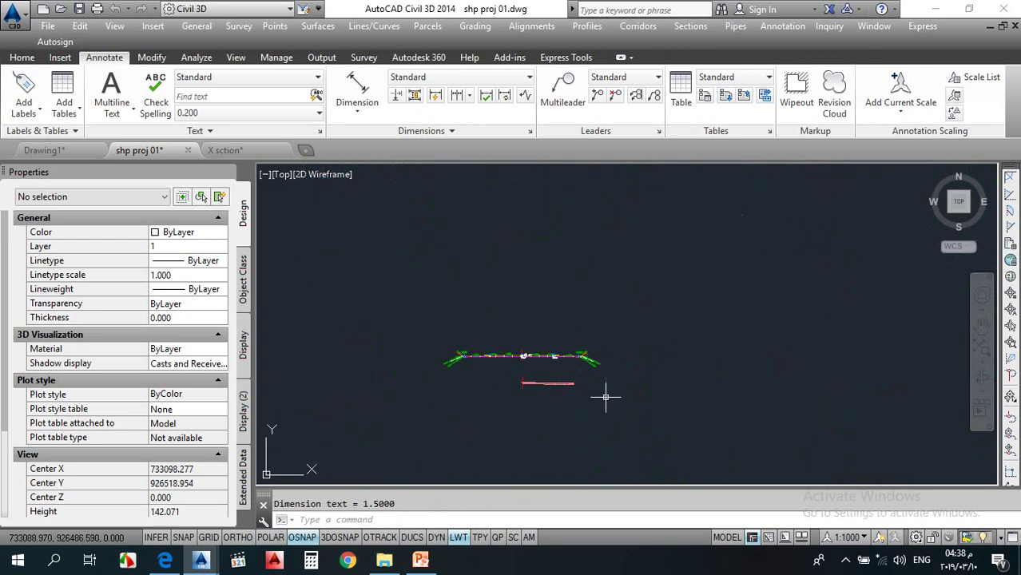
pyautogui.press('Return')
pyautogui.click(570, 354)
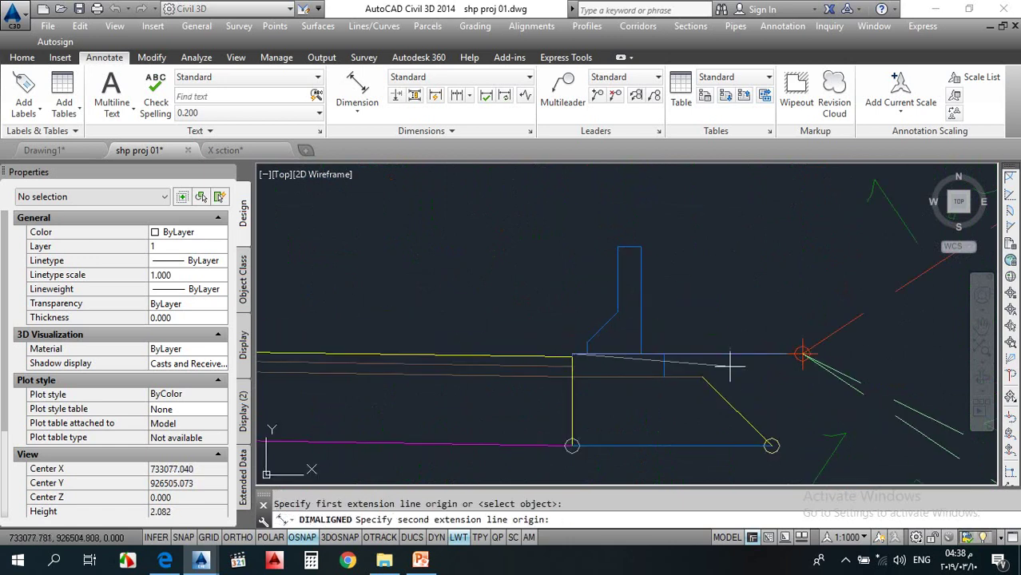
pyautogui.click(804, 354)
pyautogui.click(804, 236)
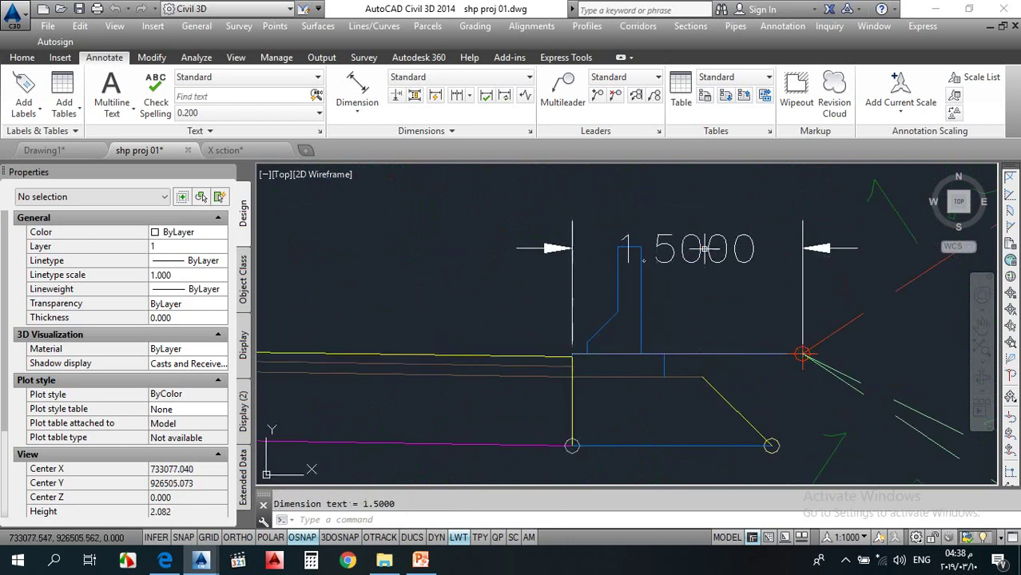
# Step: Measure the width of the outermost shoulder block beside the outer barrier in the reference cross section
pyautogui.scroll(-4, 607, 359)
pyautogui.press('Return')
pyautogui.click(593, 357)
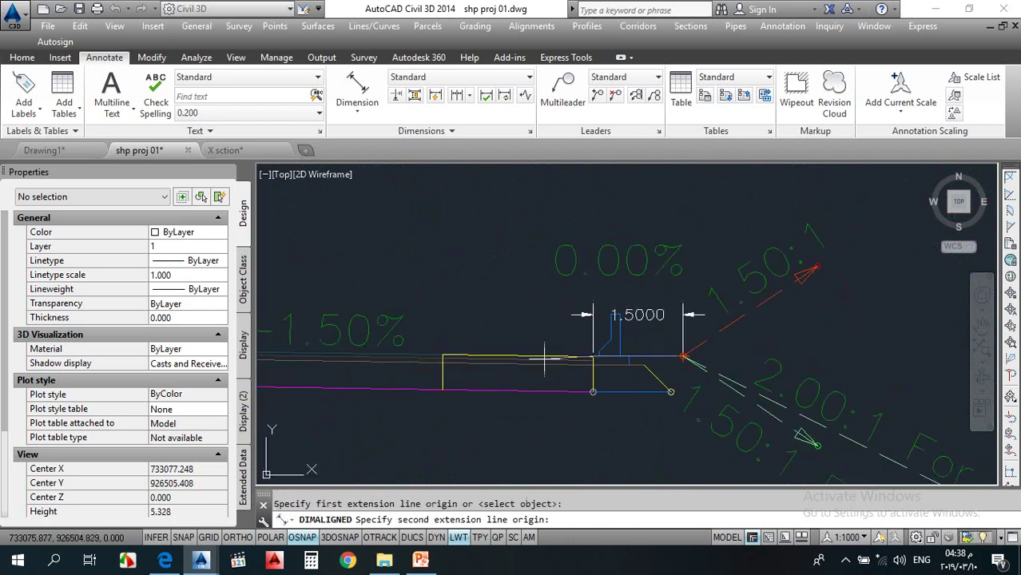
pyautogui.click(443, 356)
pyautogui.press('Escape')
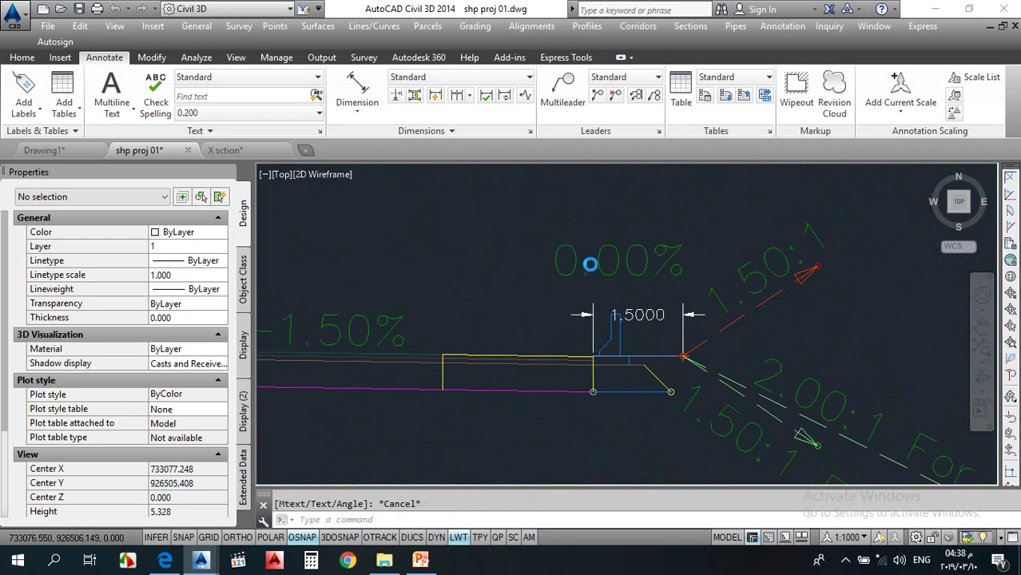
pyautogui.scroll(-6, 563, 360)
pyautogui.scroll(3, 557, 382)
pyautogui.click(566, 386)
pyautogui.click(516, 412)
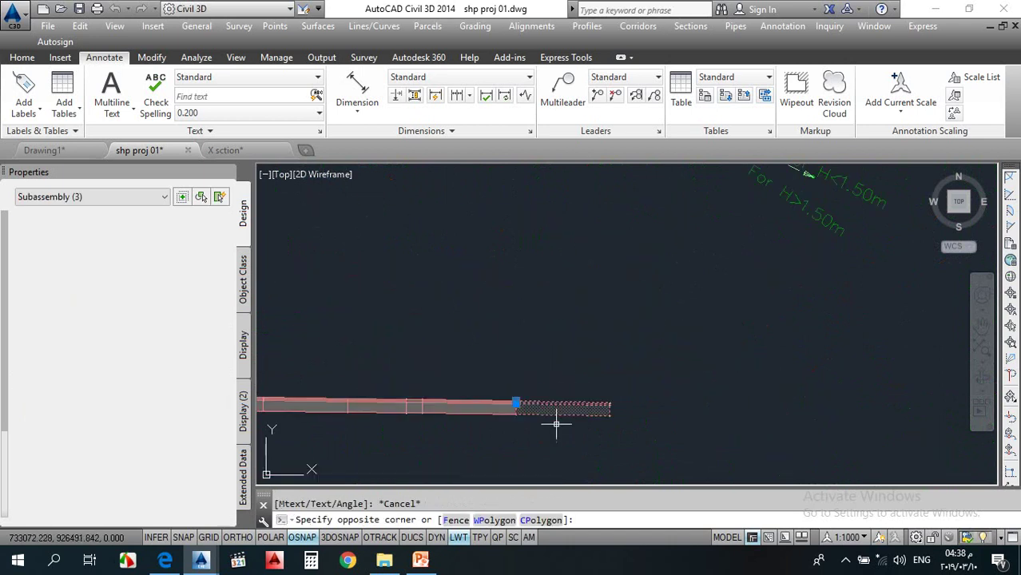
pyautogui.press('Escape')
# Step: Copy the three shoulder layers just inside the intermediate barrier base to the top outer edge of the second service road lane
pyautogui.scroll(-3, 528, 384)
pyautogui.scroll(3, 543, 364)
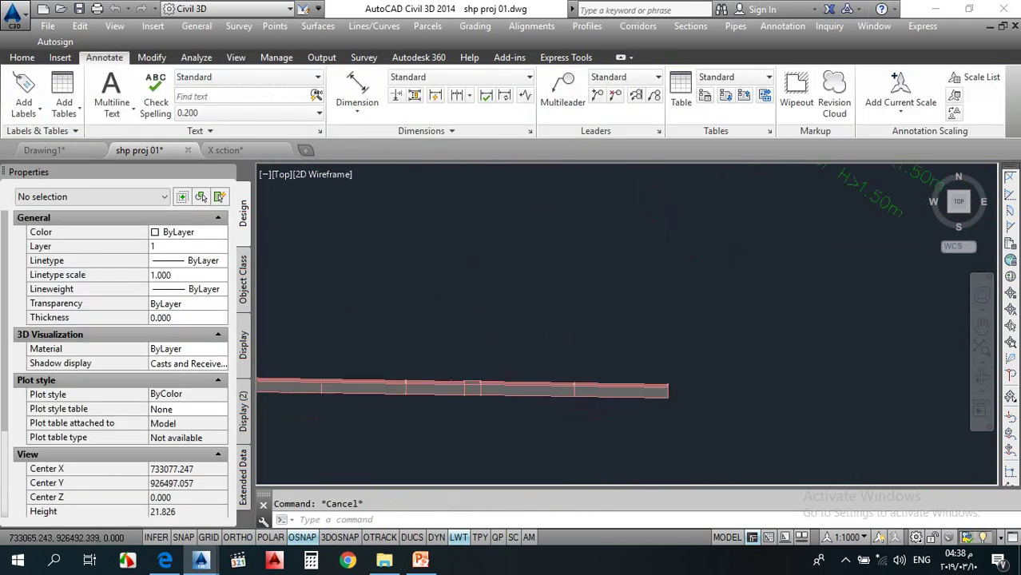
pyautogui.click(434, 366)
pyautogui.click(412, 406)
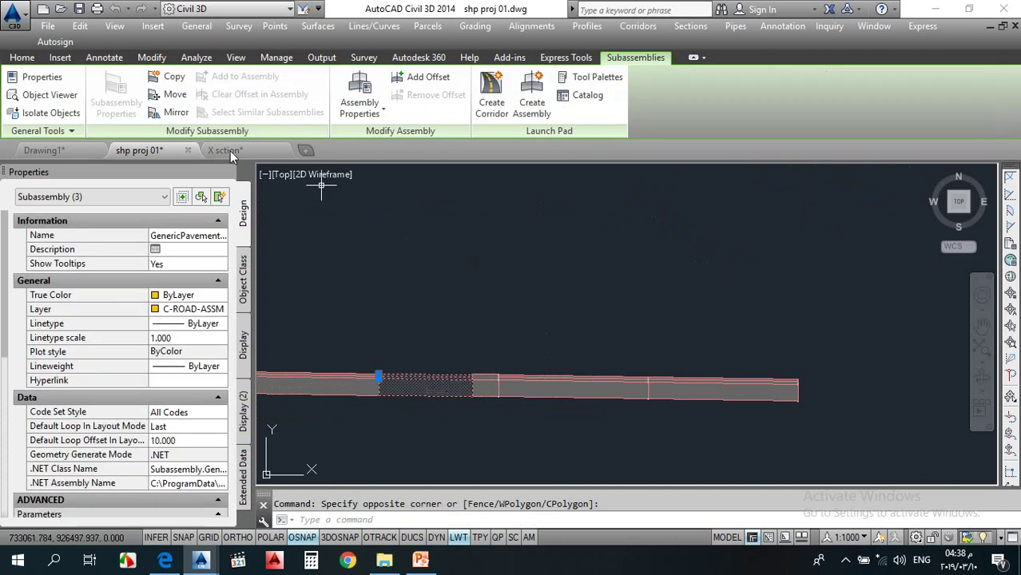
pyautogui.click(171, 77)
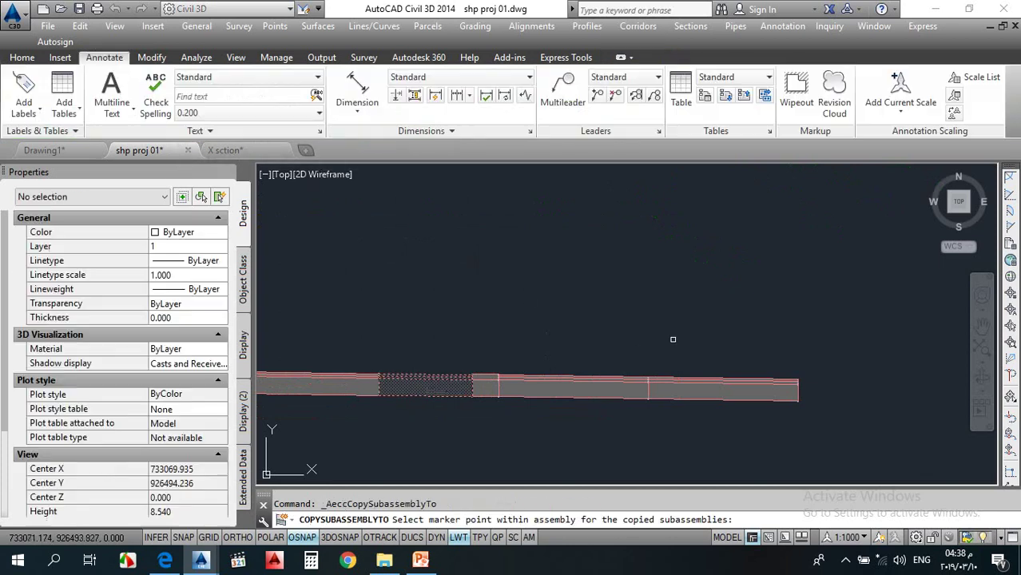
pyautogui.scroll(4, 856, 401)
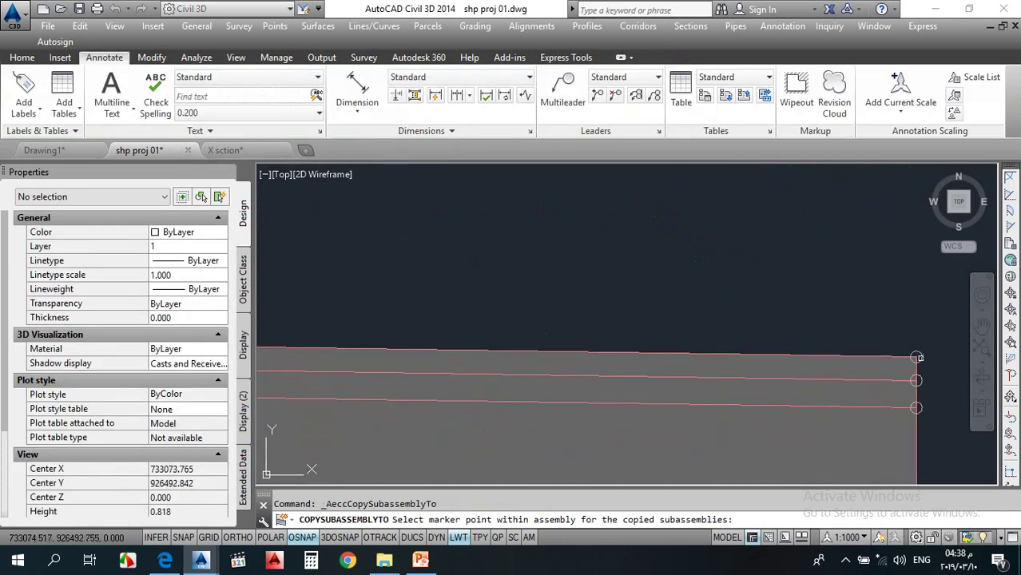
pyautogui.scroll(-3, 604, 310)
pyautogui.press('Escape')
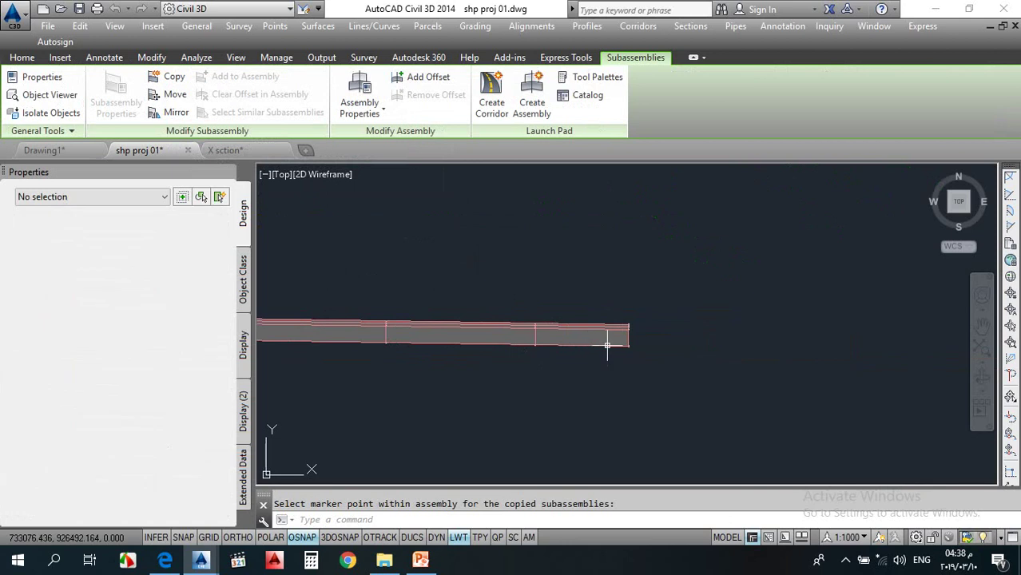
# Step: Add an aligned dimension in the reference cross section from the outer pavement edge to the short vertical line behind the outer barrier
pyautogui.scroll(-3, 521, 349)
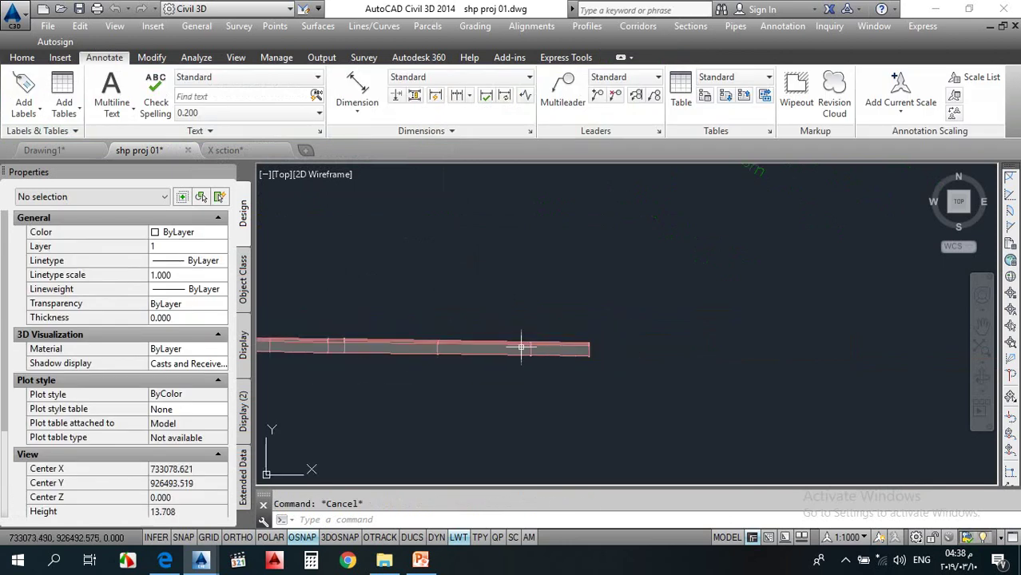
pyautogui.scroll(-2, 488, 368)
pyautogui.scroll(6, 540, 254)
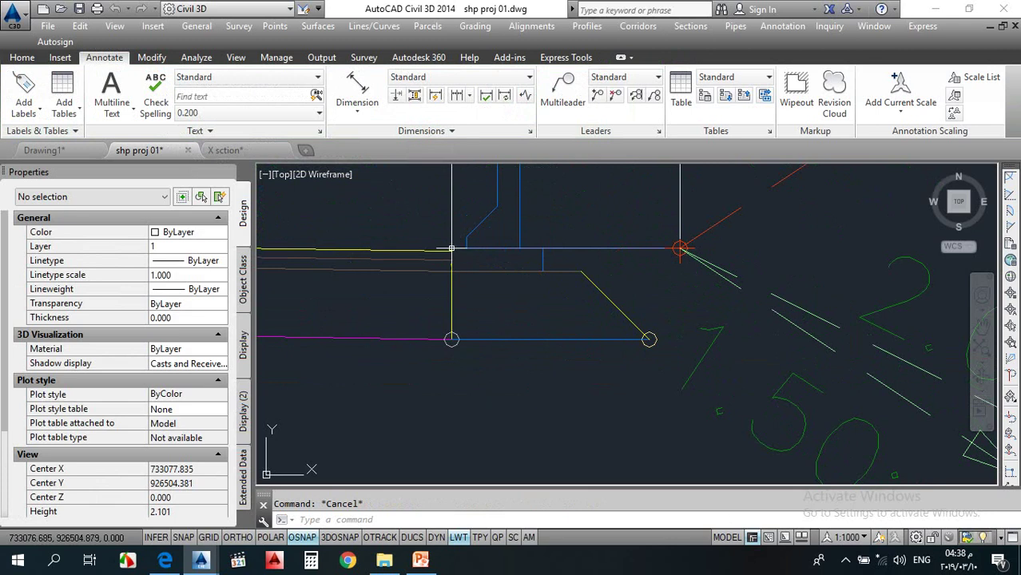
pyautogui.click(357, 92)
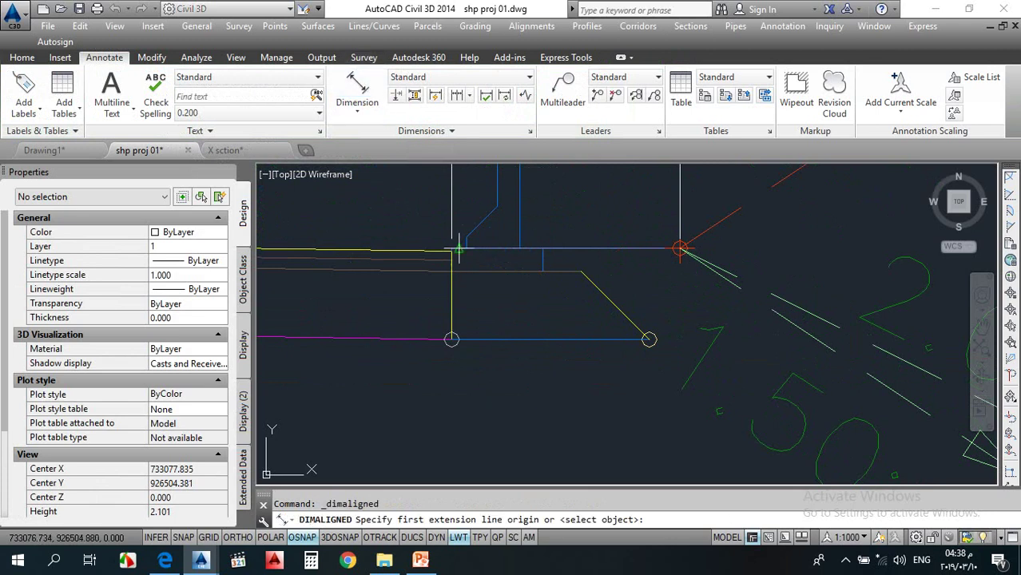
pyautogui.click(451, 244)
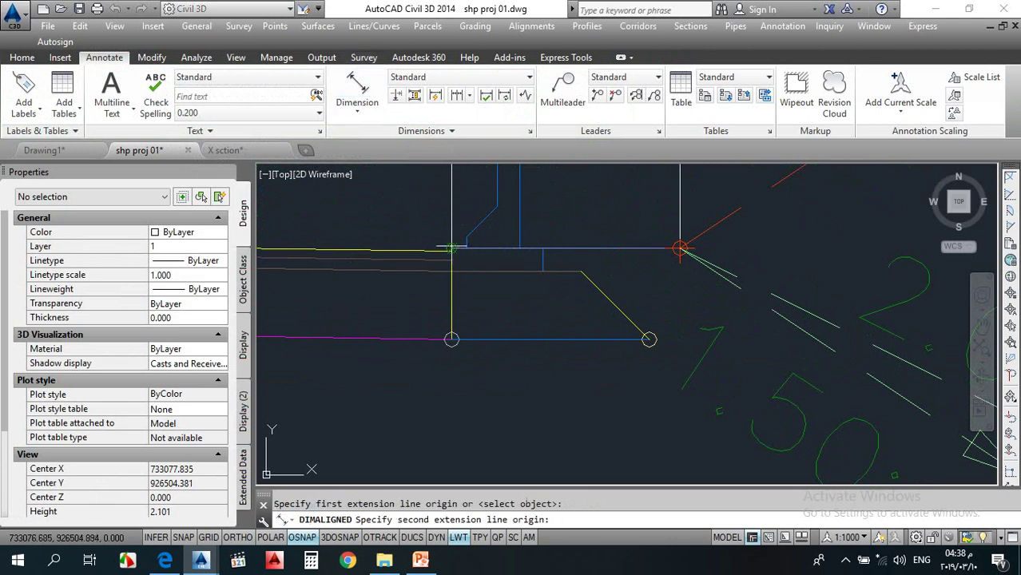
pyautogui.click(543, 249)
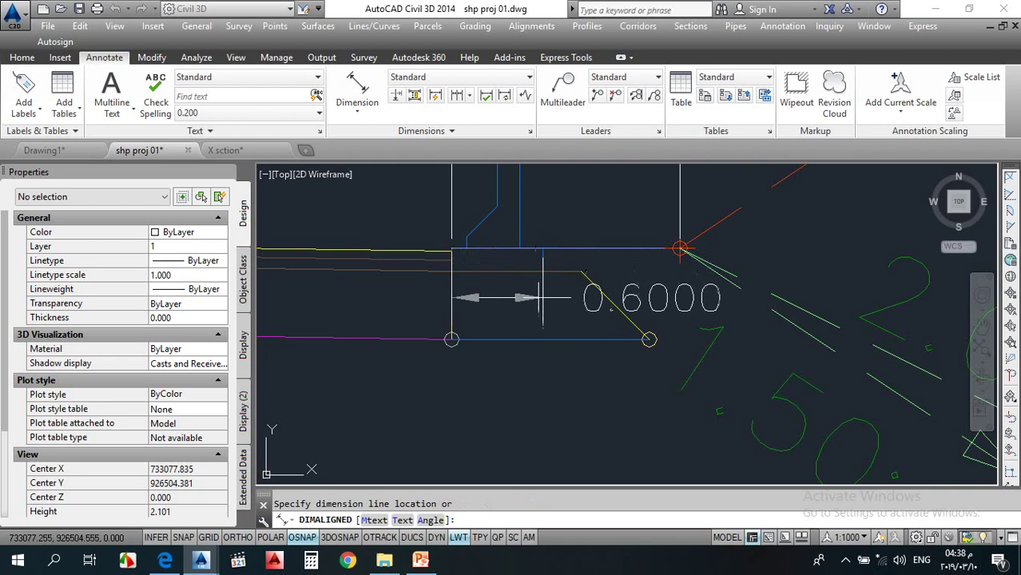
pyautogui.click(544, 302)
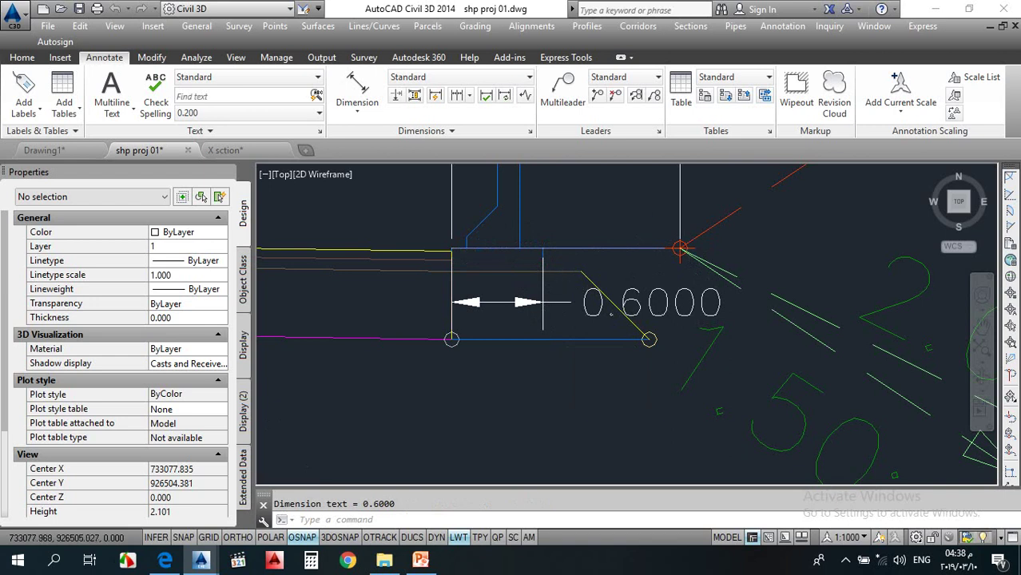
# Step: Copy the intermediate barrier base subassemblies to the top outer edge of the new outer shoulder
pyautogui.scroll(-6, 575, 279)
pyautogui.scroll(2, 575, 281)
pyautogui.scroll(5, 575, 281)
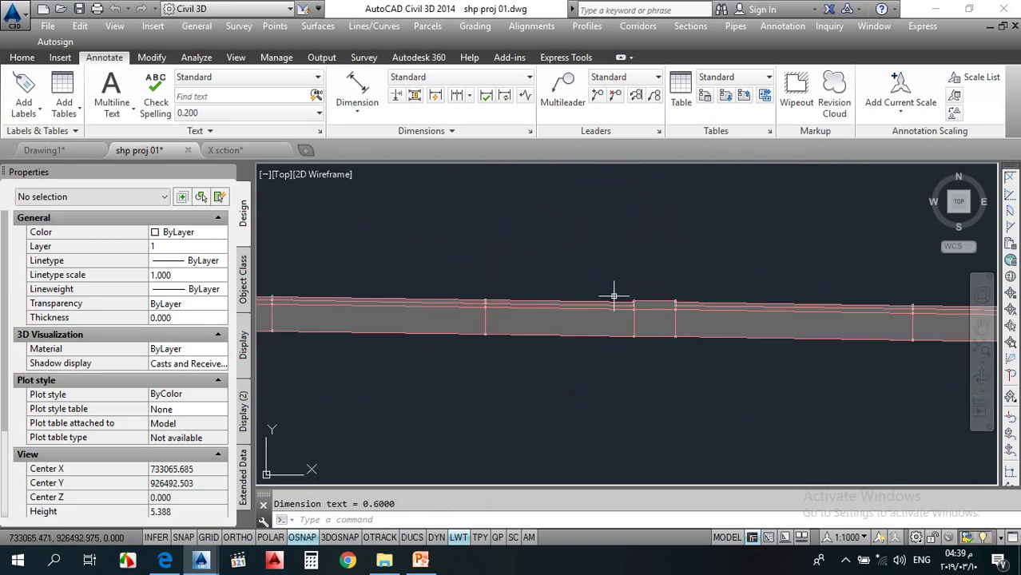
pyautogui.click(620, 389)
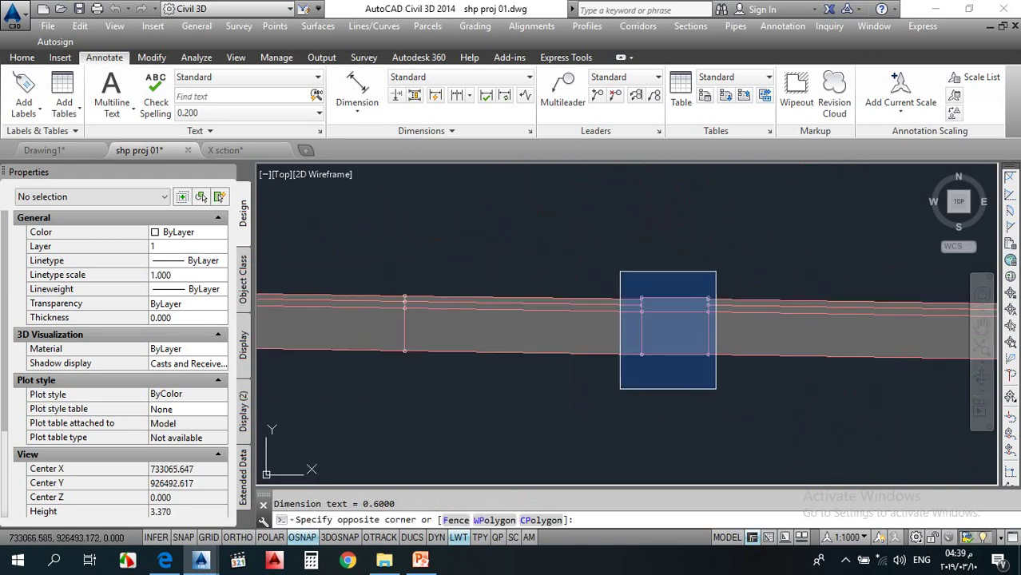
pyautogui.click(708, 275)
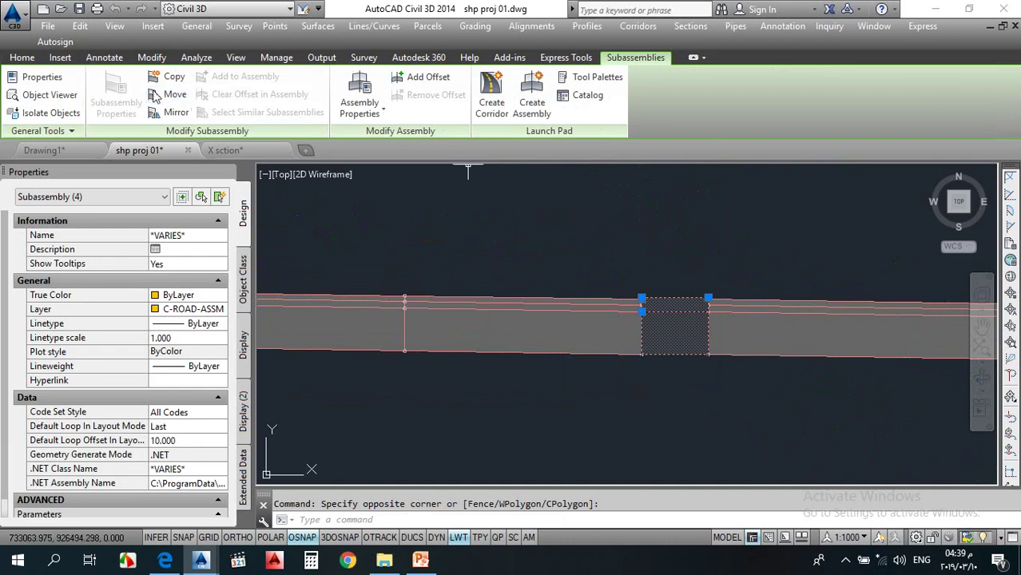
pyautogui.click(171, 77)
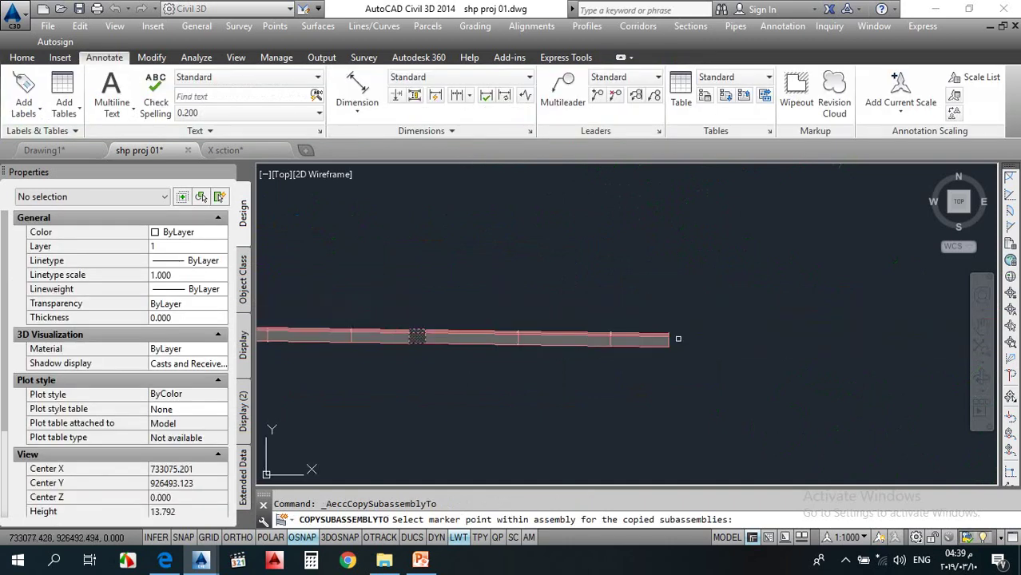
pyautogui.scroll(12, 678, 339)
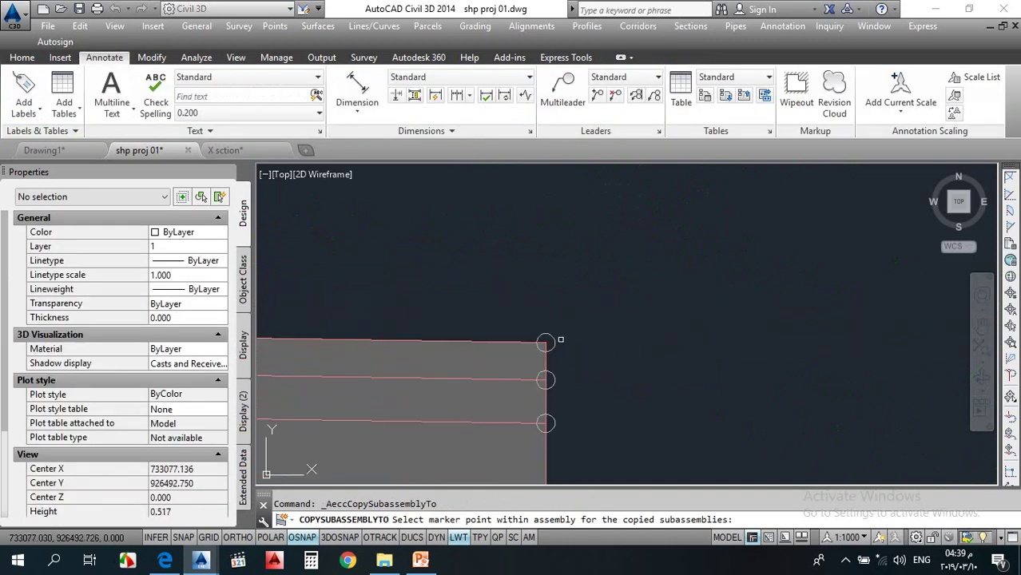
pyautogui.click(545, 343)
pyautogui.press('Escape')
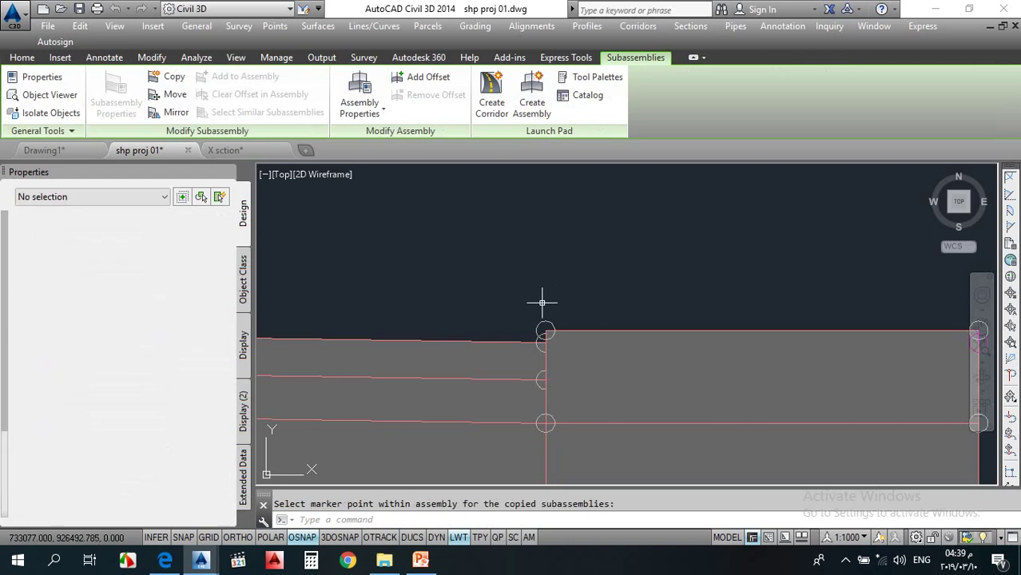
# Step: Erase the extra small subassembly at the upper outer corner of the copied barrier base
pyautogui.scroll(-2, 739, 334)
pyautogui.write('e')
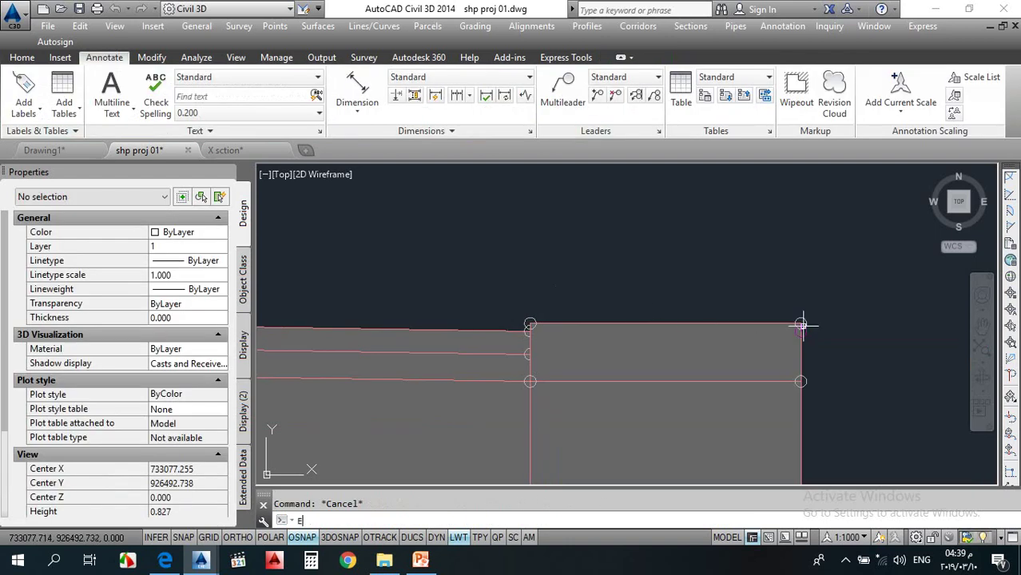
pyautogui.press('Return')
pyautogui.click(801, 328)
pyautogui.press('Return')
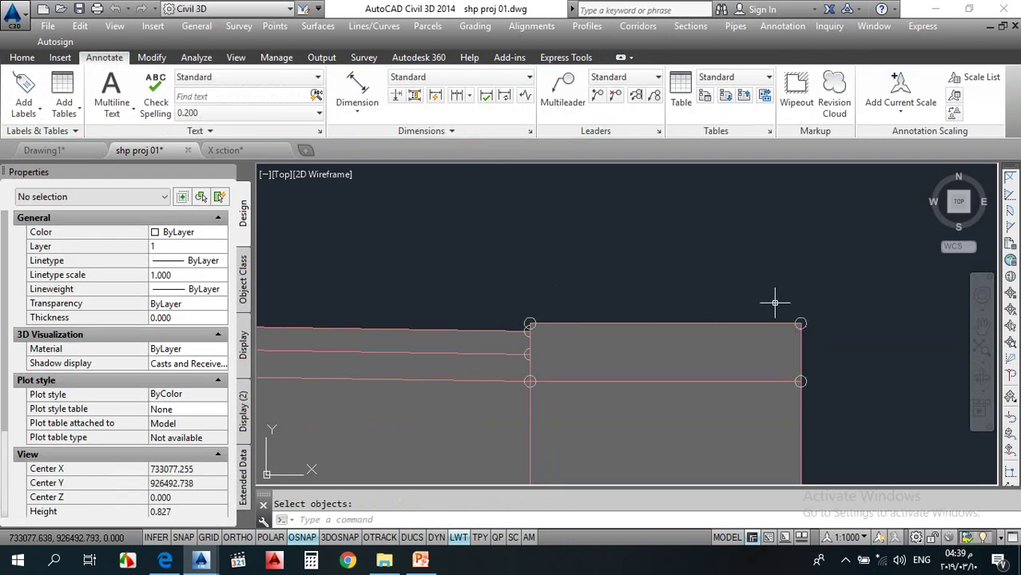
# Step: Set the width of both outer barrier base layers to 0.6 m
pyautogui.click(693, 284)
pyautogui.scroll(-5, 708, 401)
pyautogui.click(682, 405)
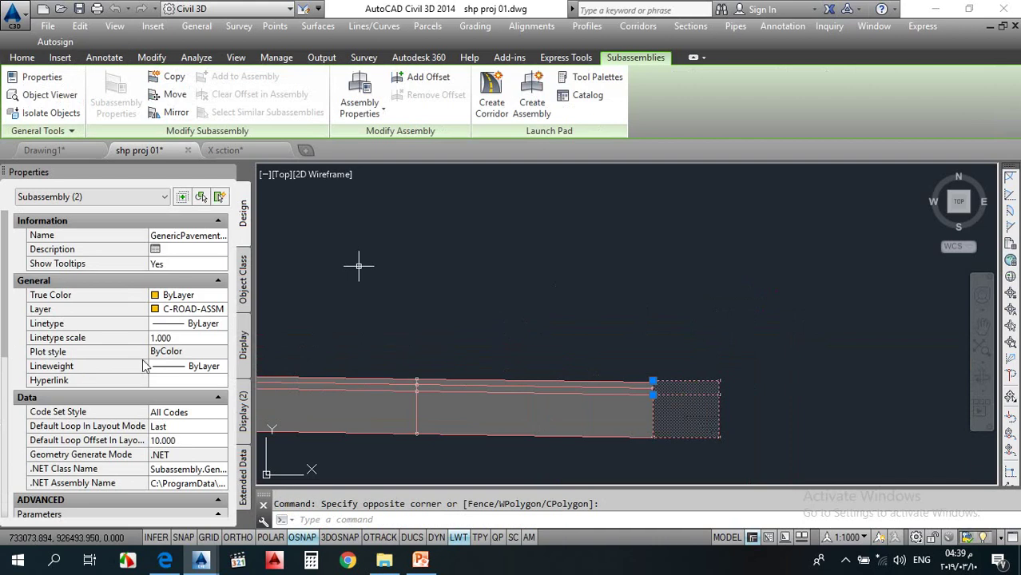
pyautogui.click(186, 439)
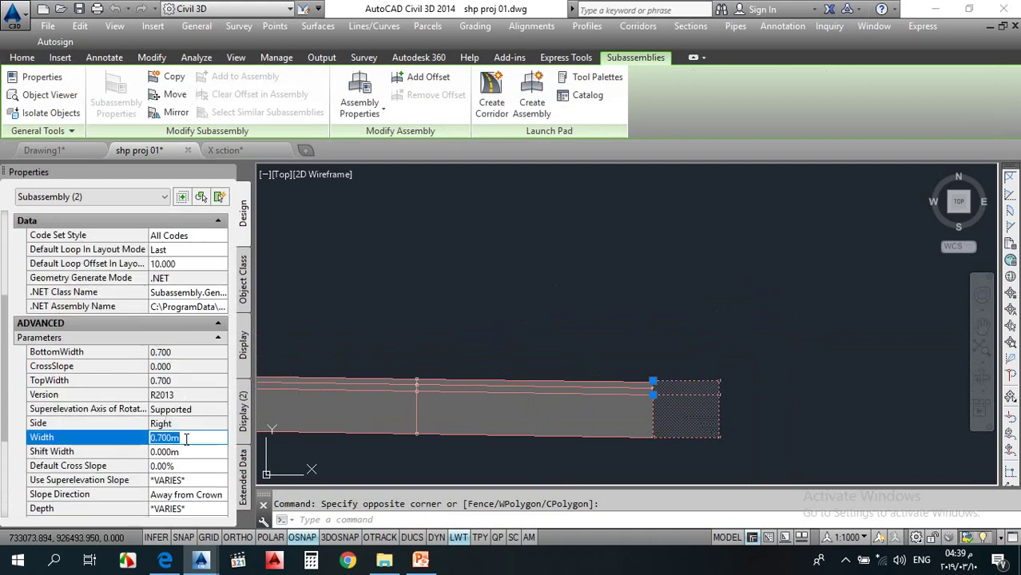
pyautogui.write('0.6')
pyautogui.press('Tab')
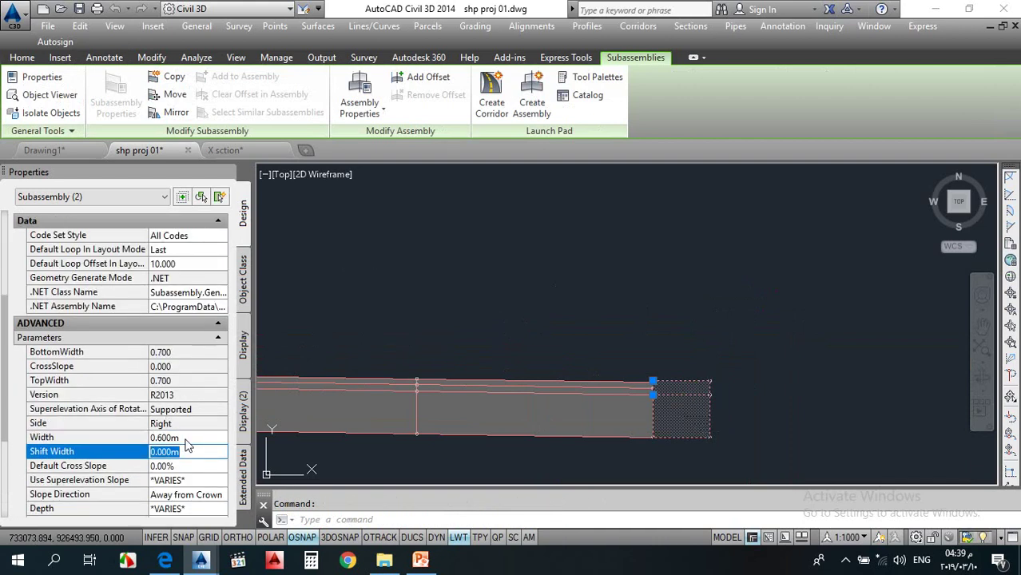
pyautogui.press('Escape')
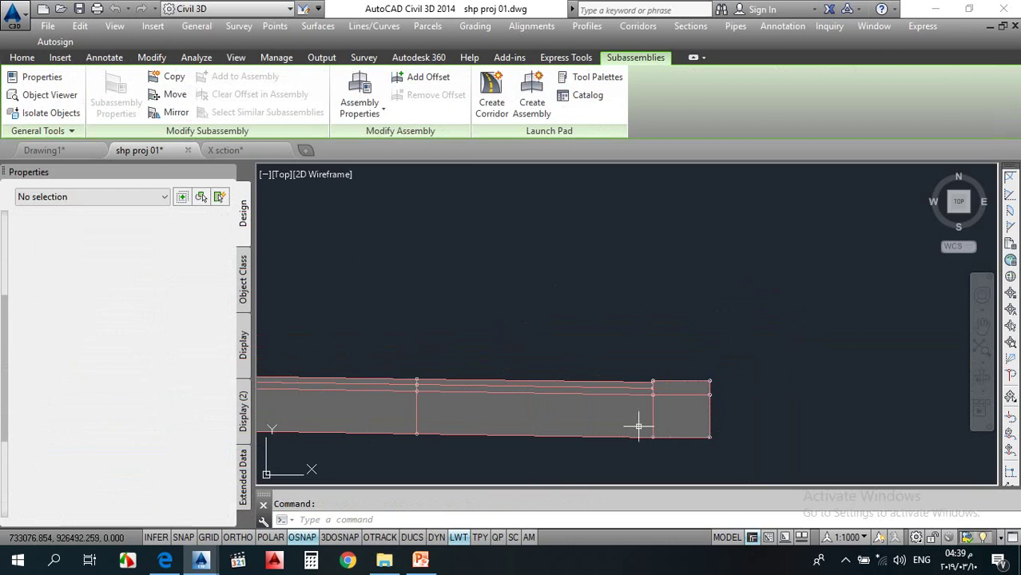
# Step: Compare the outer end of the assembly with the reference section's barrier base and the strip leading to the side slopes
pyautogui.scroll(4, 703, 376)
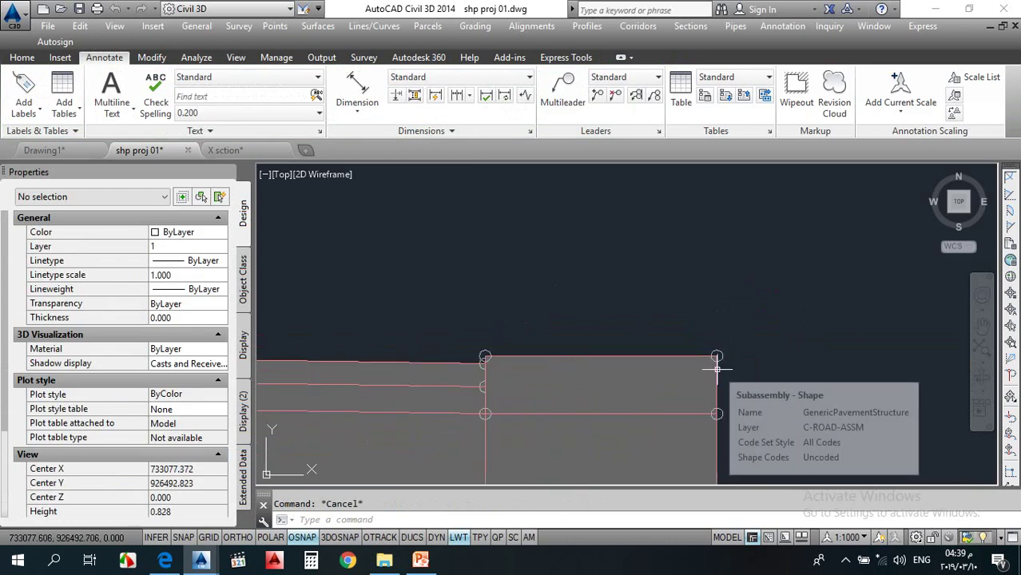
pyautogui.scroll(-5, 591, 368)
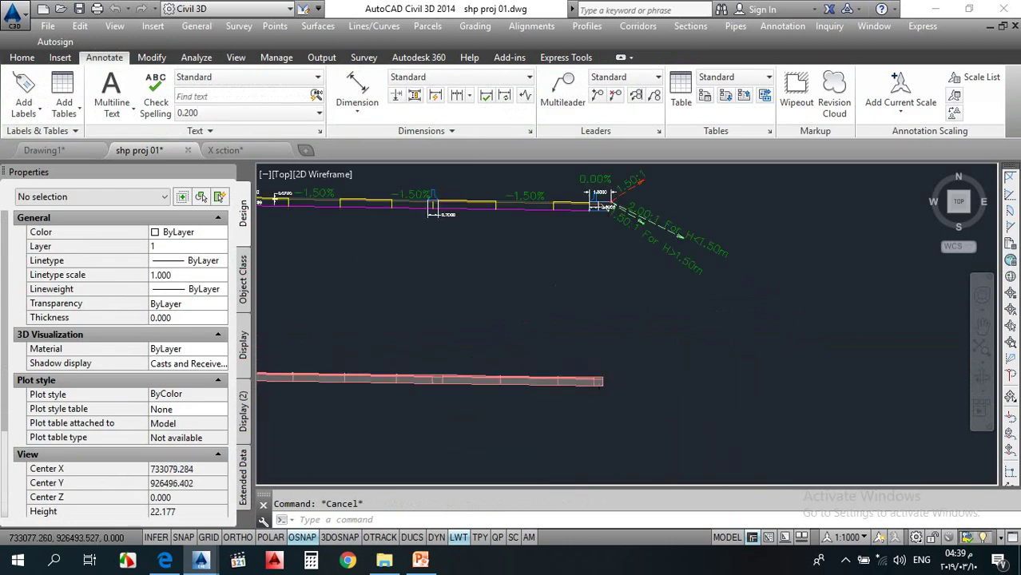
pyautogui.scroll(3, 566, 227)
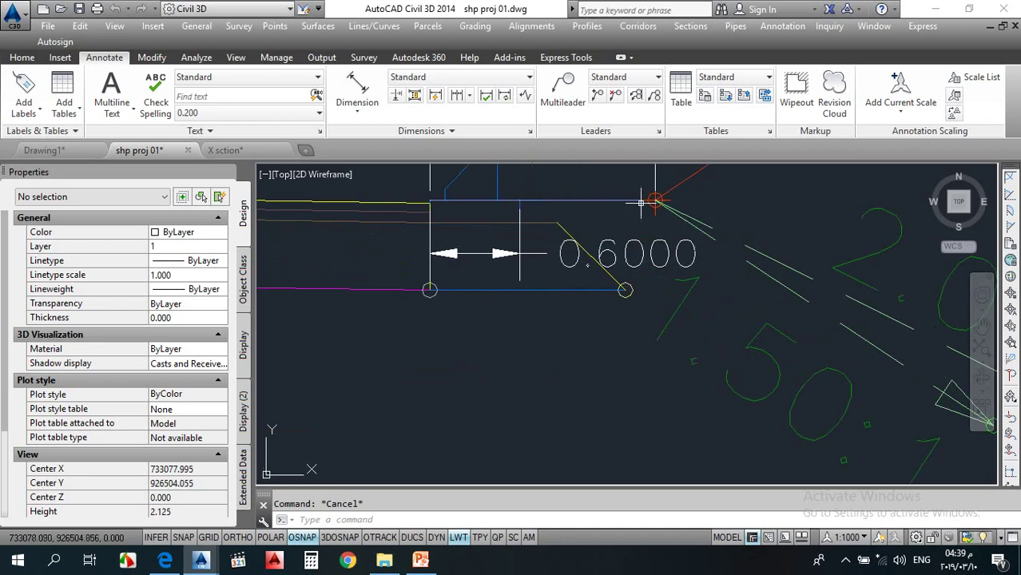
pyautogui.scroll(-3, 479, 312)
pyautogui.scroll(3, 488, 240)
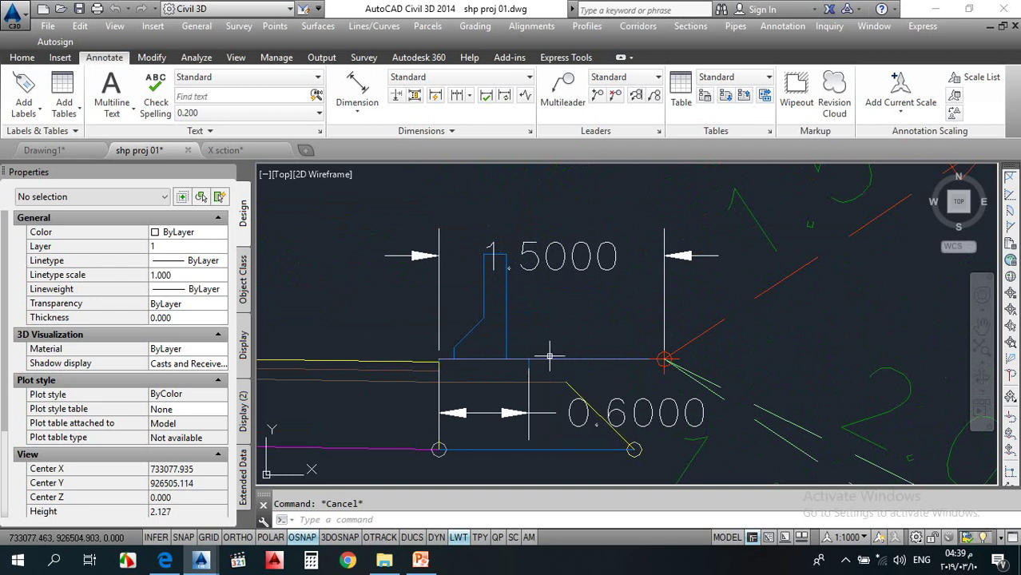
pyautogui.moveTo(655, 368)
pyautogui.scroll(-2, 625, 355)
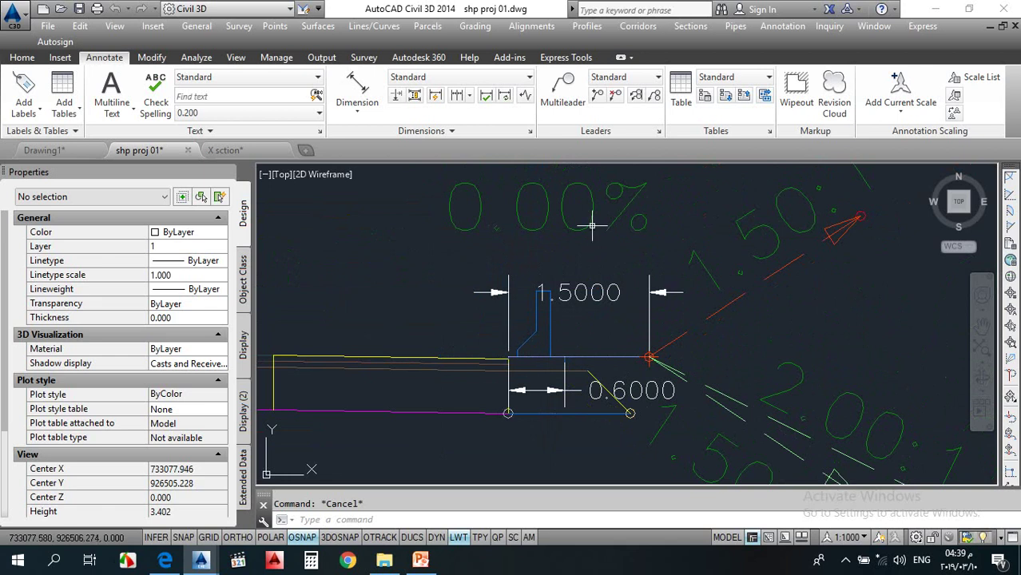
pyautogui.scroll(-10, 655, 274)
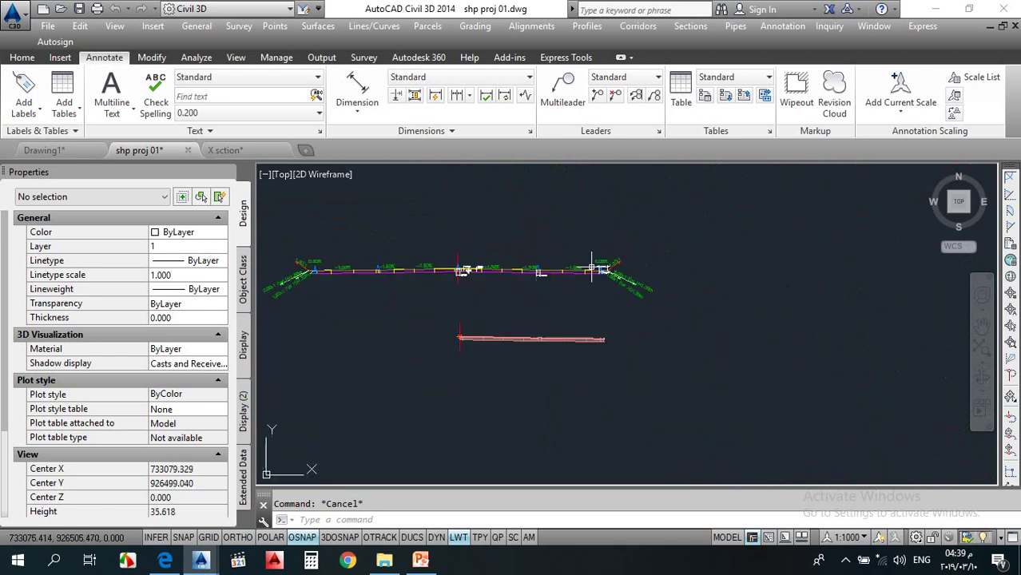
# Step: Copy the upper layer of the outer barrier base to its own top outer corner
pyautogui.scroll(3, 605, 373)
pyautogui.scroll(10, 605, 373)
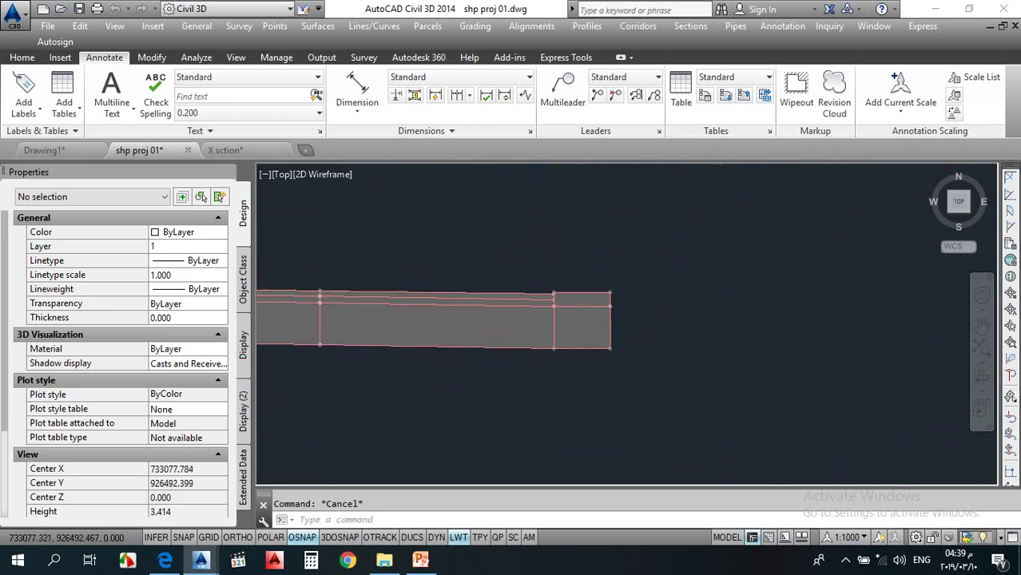
pyautogui.click(536, 277)
pyautogui.click(562, 283)
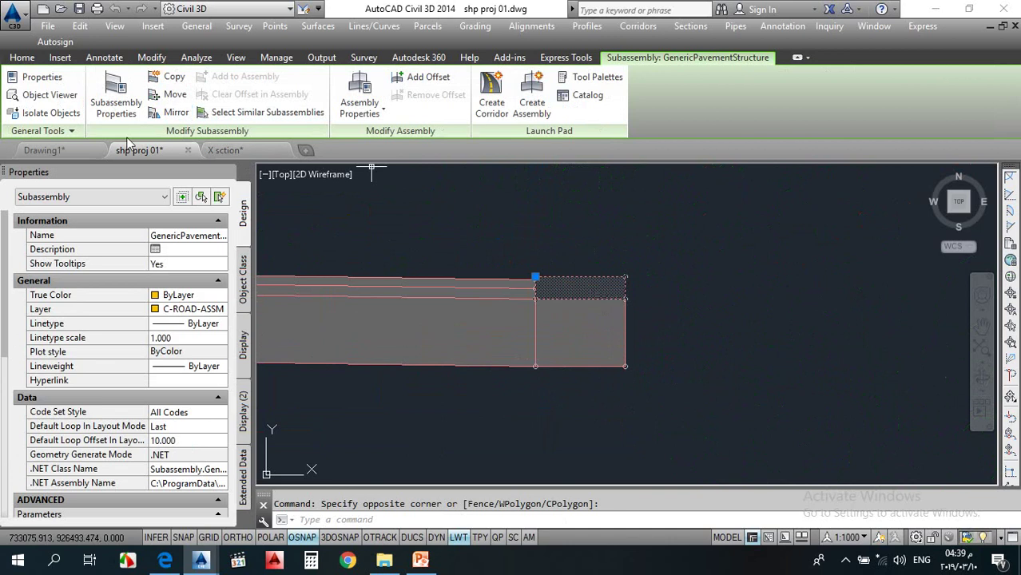
pyautogui.click(173, 80)
pyautogui.scroll(8, 635, 277)
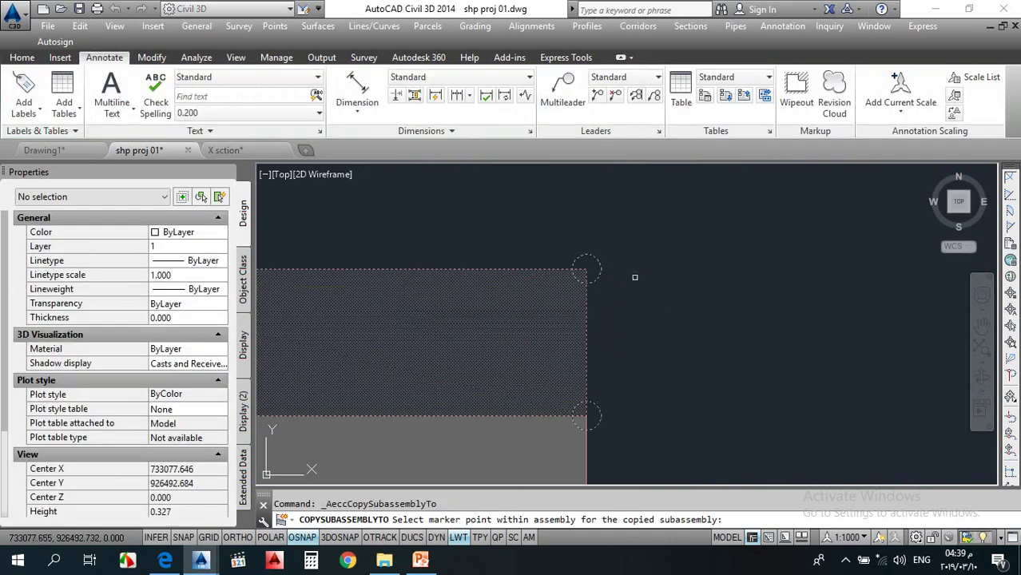
pyautogui.click(600, 275)
pyautogui.press('Escape')
# Step: Set the copied outermost top subassembly's width to 0.9 m and its depth to 0.001 m
pyautogui.click(730, 313)
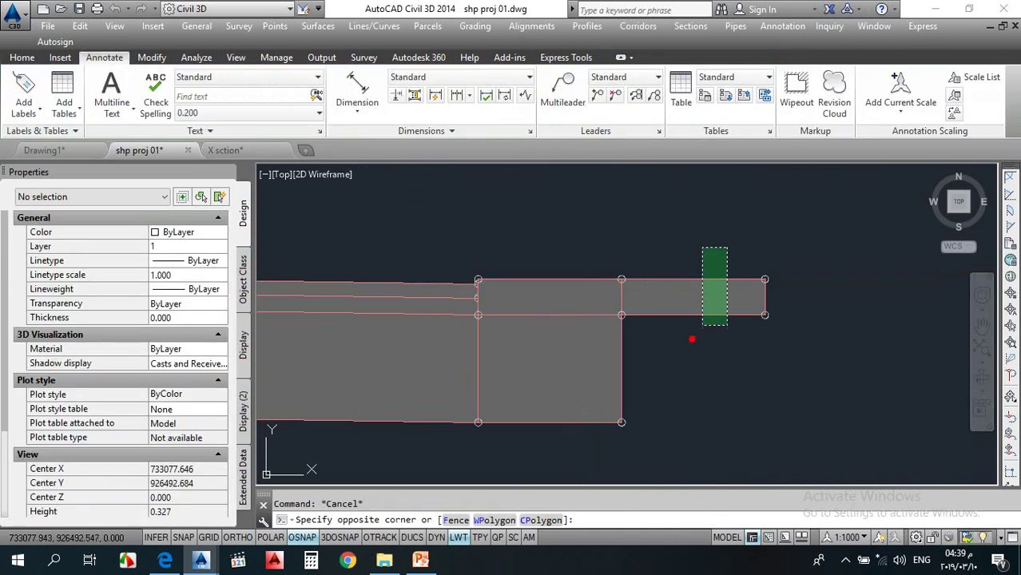
pyautogui.click(695, 340)
pyautogui.scroll(-10, 178, 335)
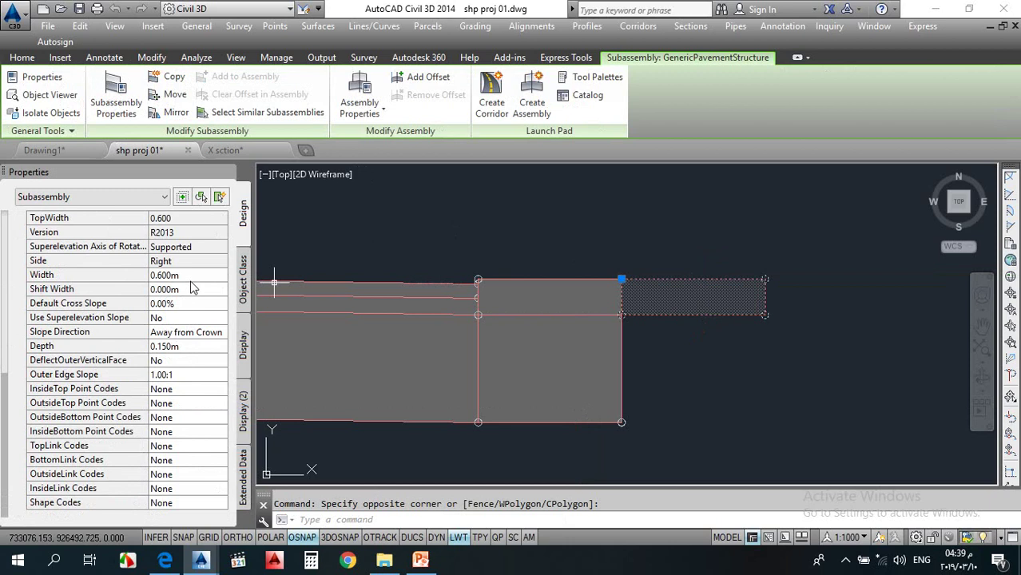
pyautogui.click(192, 276)
pyautogui.write('.9')
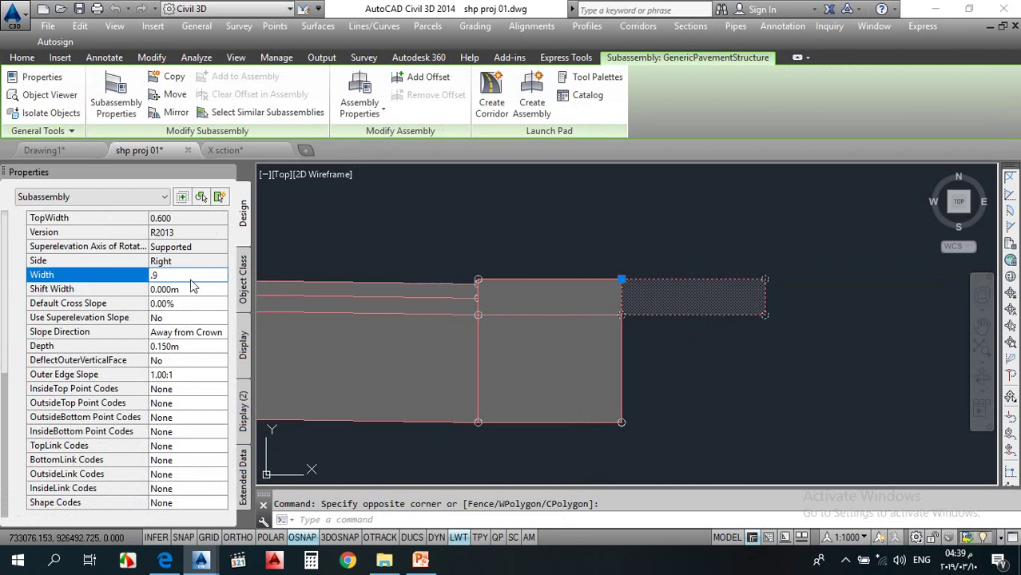
pyautogui.press('Tab')
pyautogui.click(186, 347)
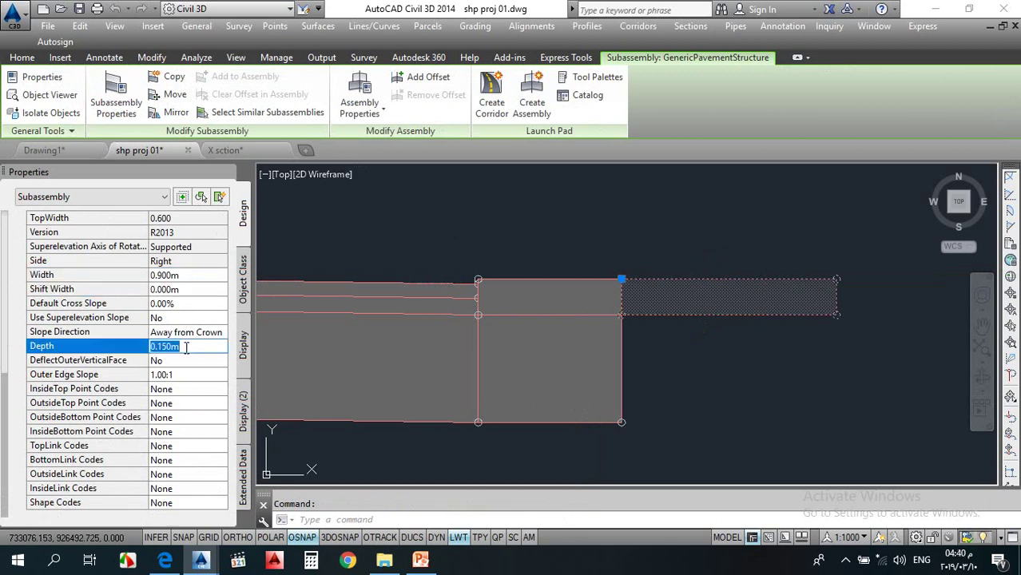
pyautogui.write('.001')
pyautogui.click(189, 366)
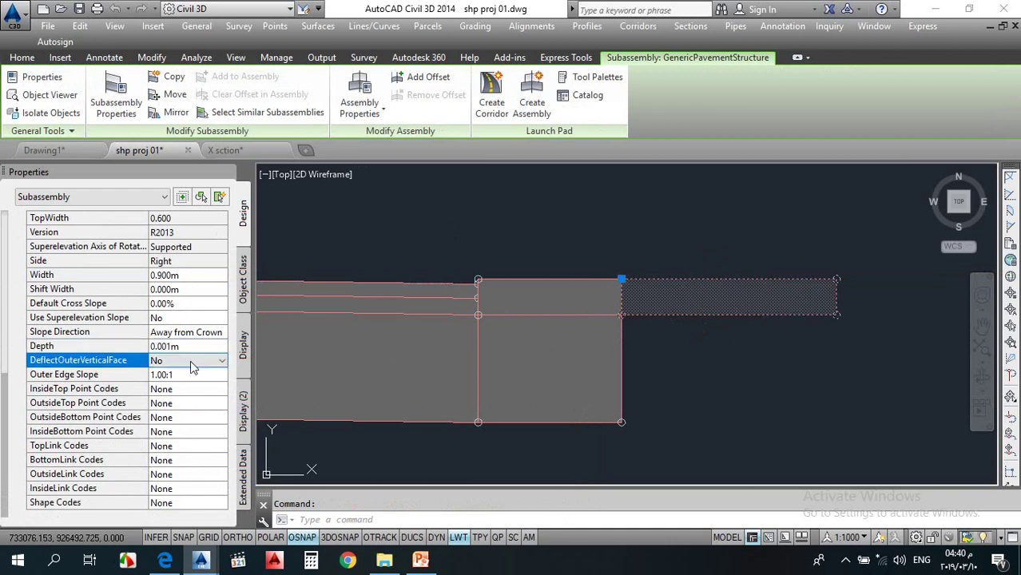
pyautogui.click(755, 325)
pyautogui.press('Escape')
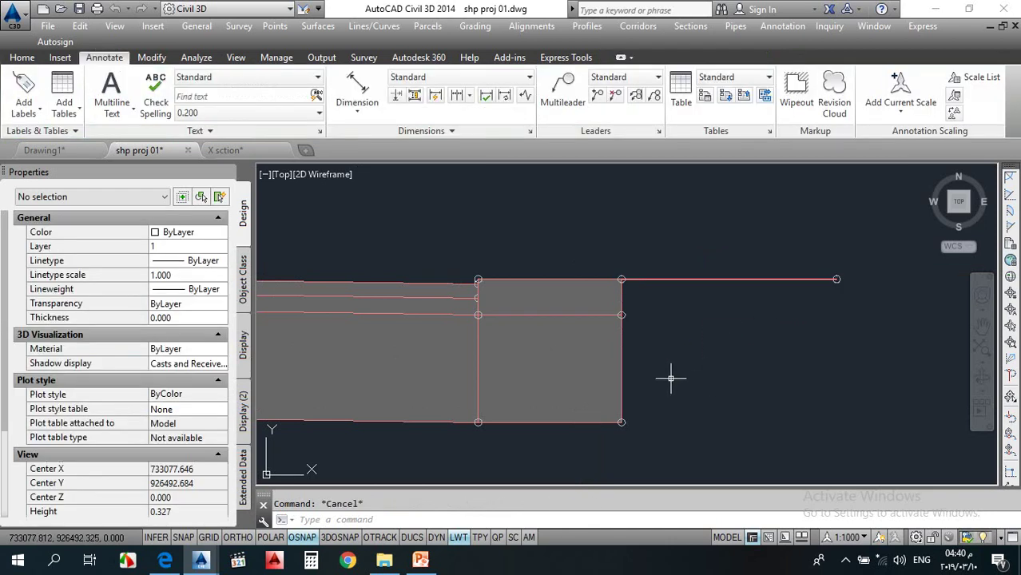
# Step: Add an aligned dimension on the reference section from the barrier base's 0.6 m limit to the top of the sloping pavement edge
pyautogui.scroll(-10, 670, 379)
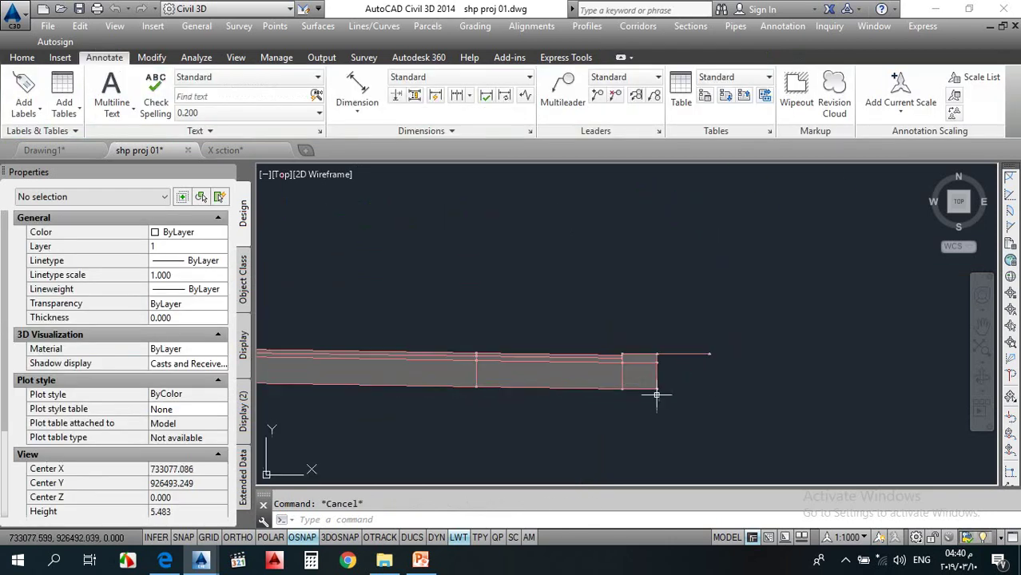
pyautogui.scroll(5, 639, 239)
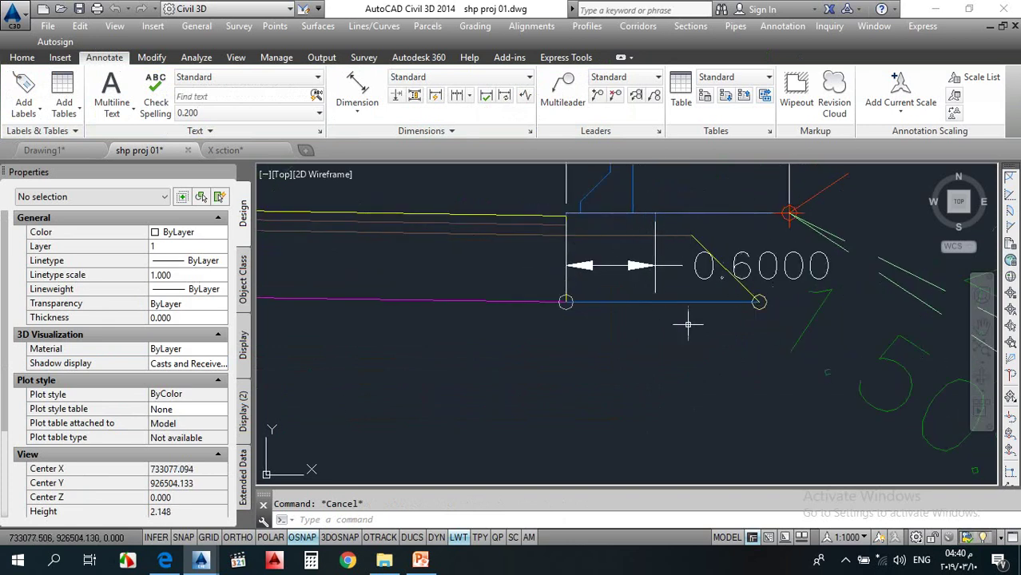
pyautogui.moveTo(671, 226); pyautogui.dragTo(664, 288, button='middle')
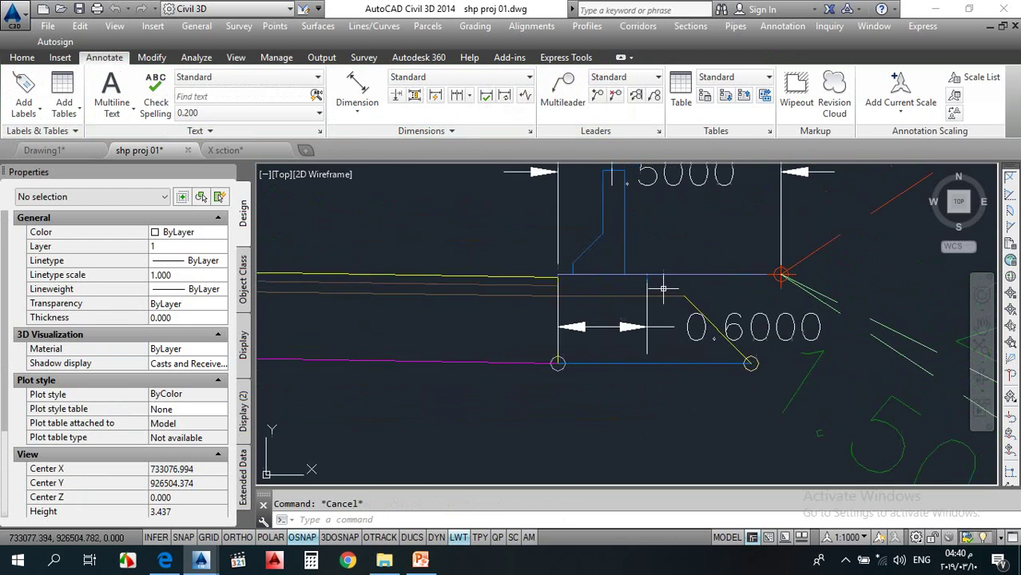
pyautogui.click(357, 89)
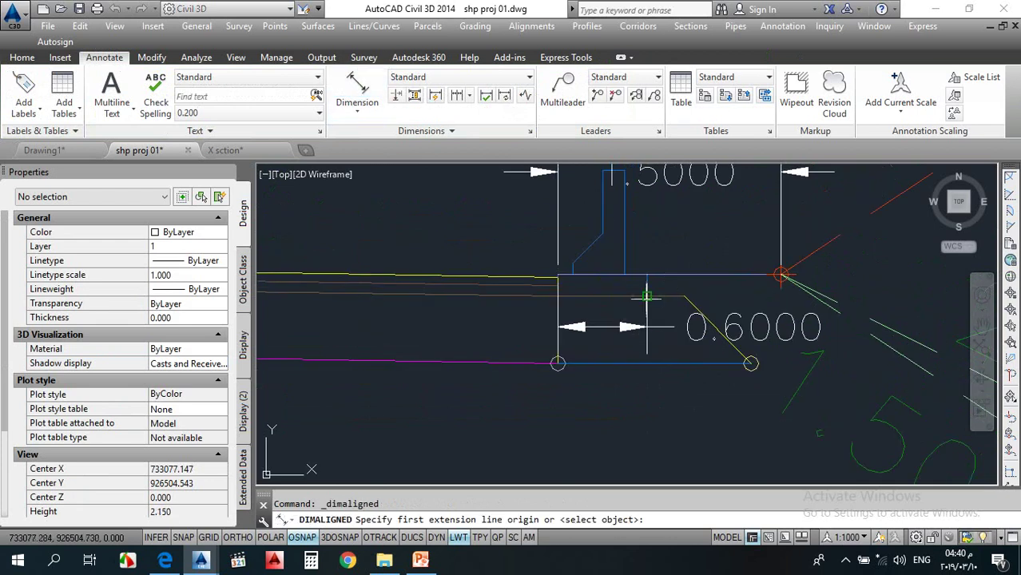
pyautogui.click(647, 296)
pyautogui.click(686, 298)
pyautogui.scroll(5, 686, 298)
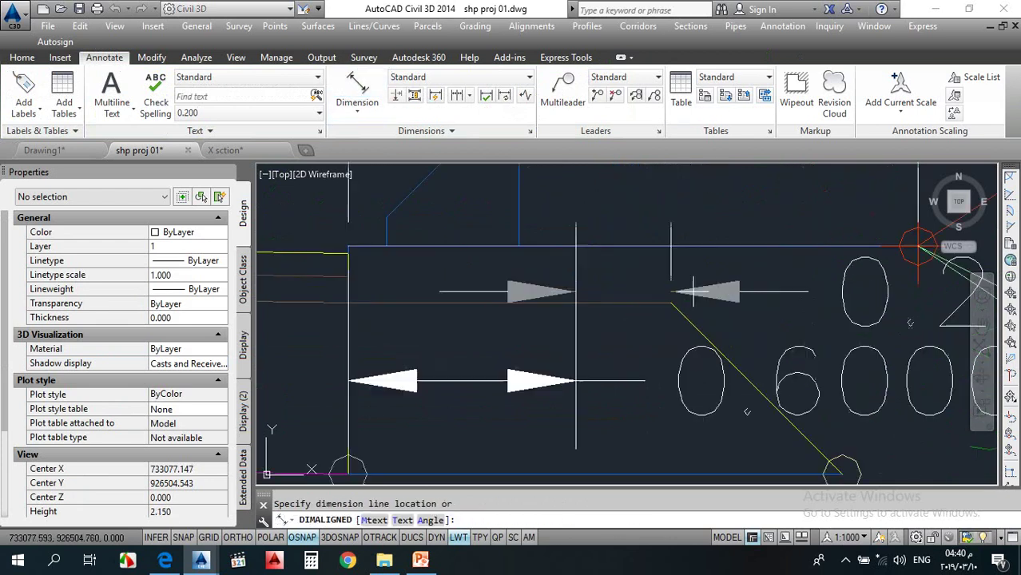
pyautogui.scroll(-4, 679, 304)
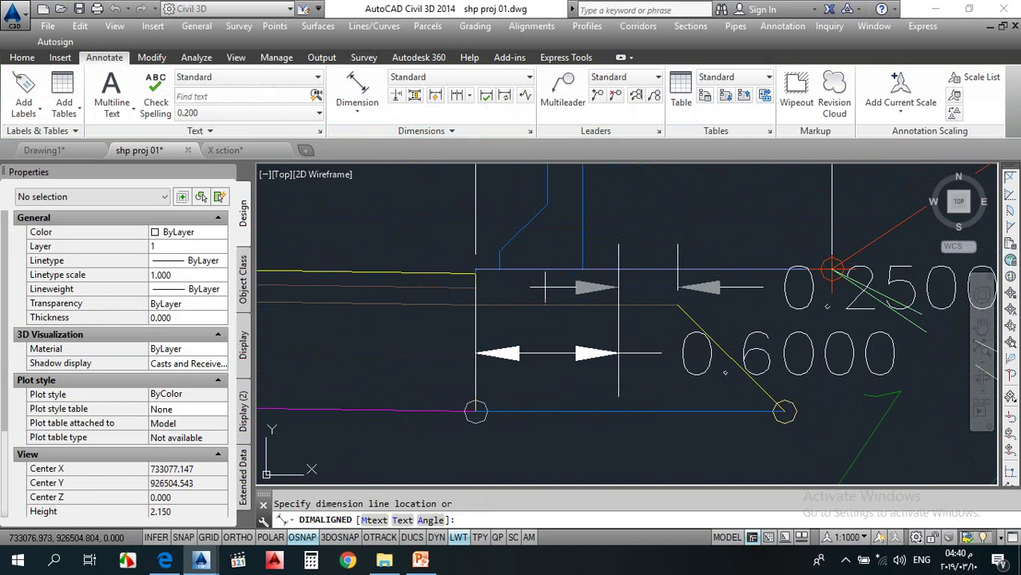
pyautogui.scroll(-4, 688, 298)
pyautogui.scroll(5, 686, 301)
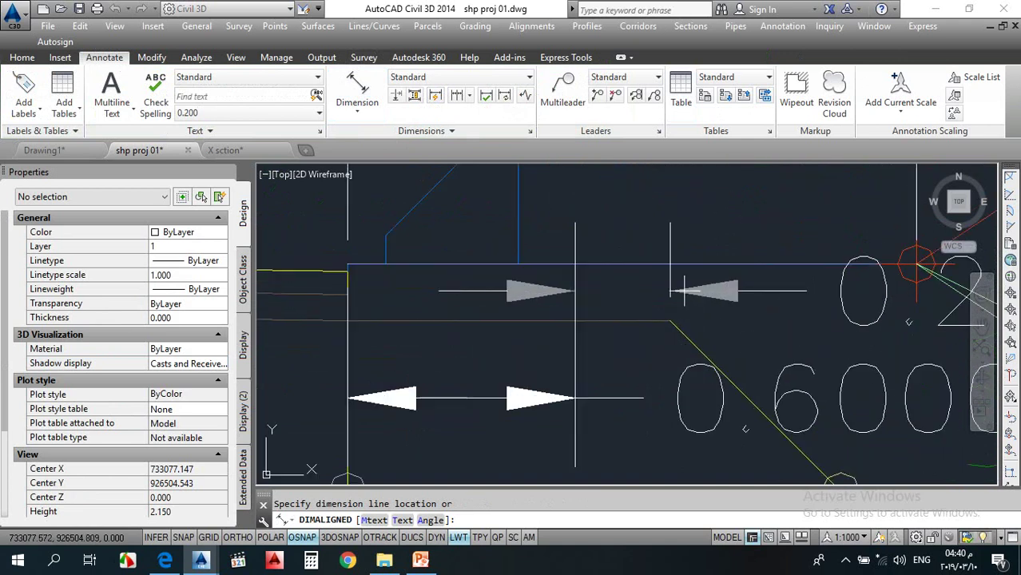
pyautogui.scroll(-2, 675, 286)
pyautogui.click(667, 286)
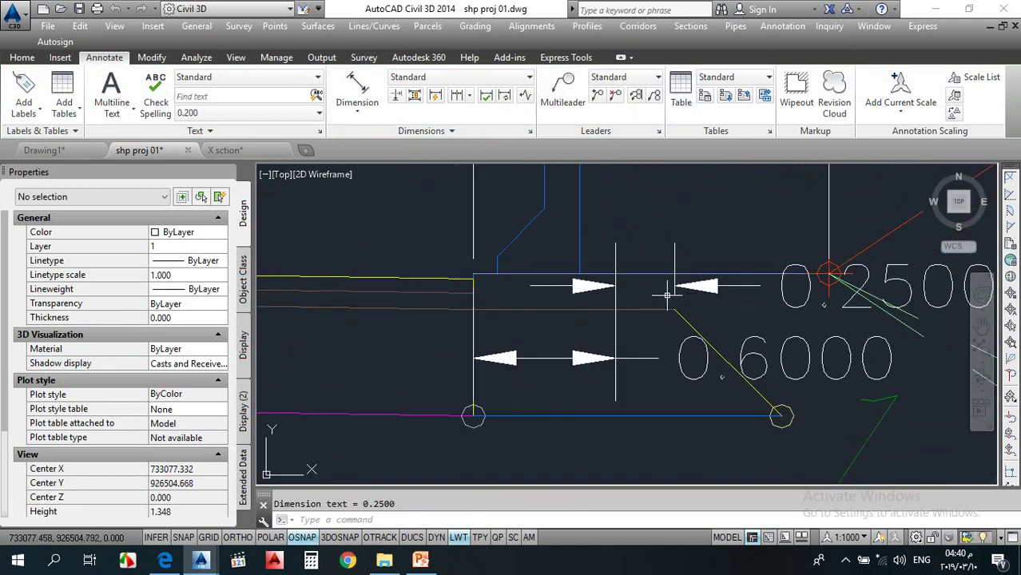
# Step: Copy the lower layer of the outer barrier base to its own upper outer corner
pyautogui.scroll(-6, 644, 305)
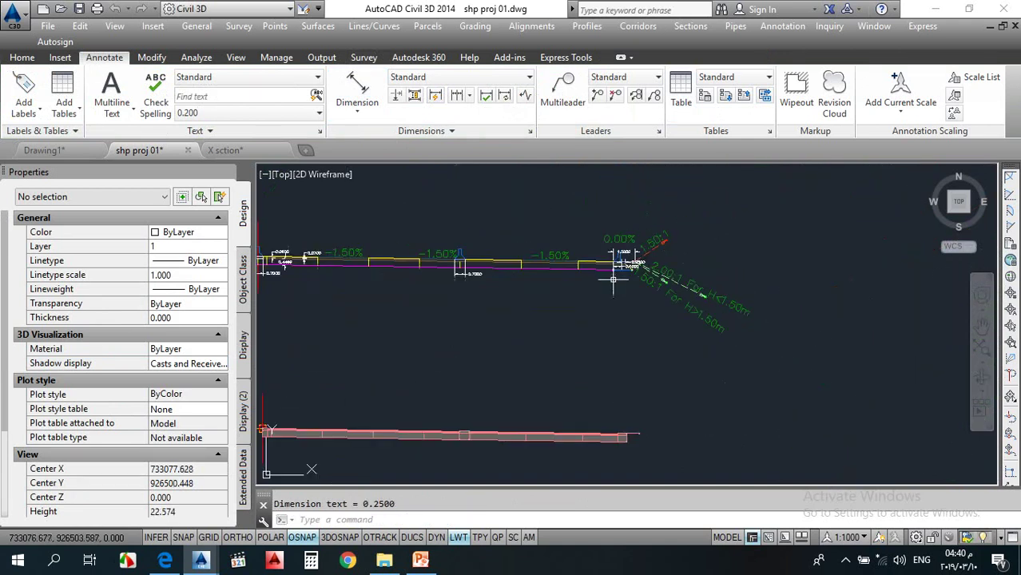
pyautogui.scroll(1, 615, 403)
pyautogui.scroll(4, 620, 356)
pyautogui.click(570, 294)
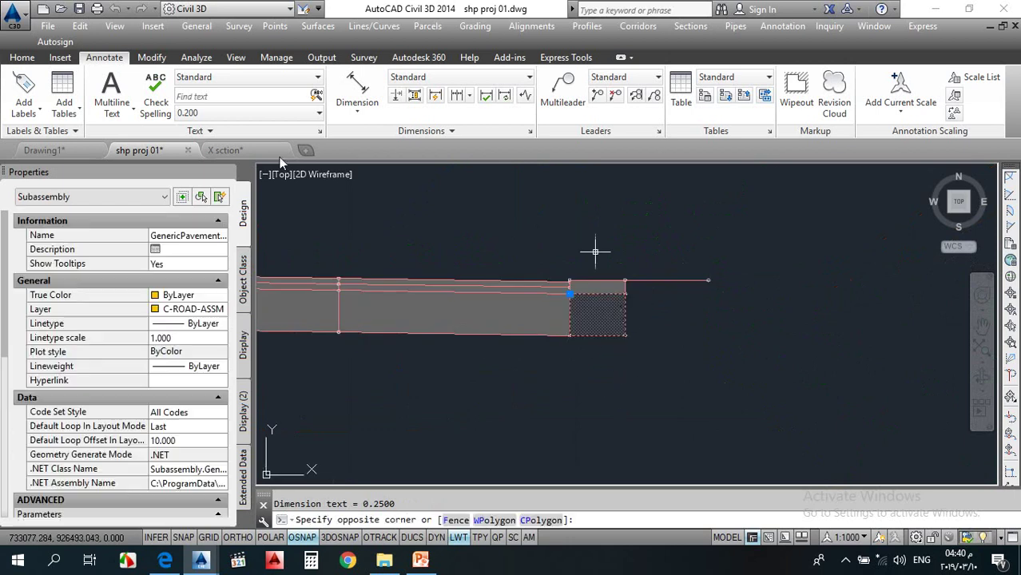
pyautogui.click(163, 77)
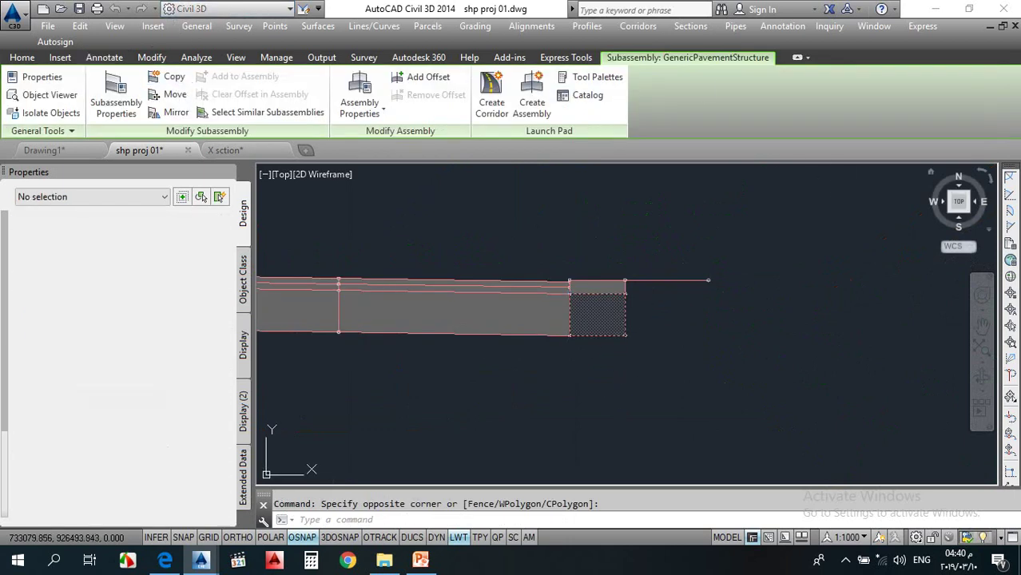
pyautogui.scroll(4, 619, 293)
pyautogui.click(645, 293)
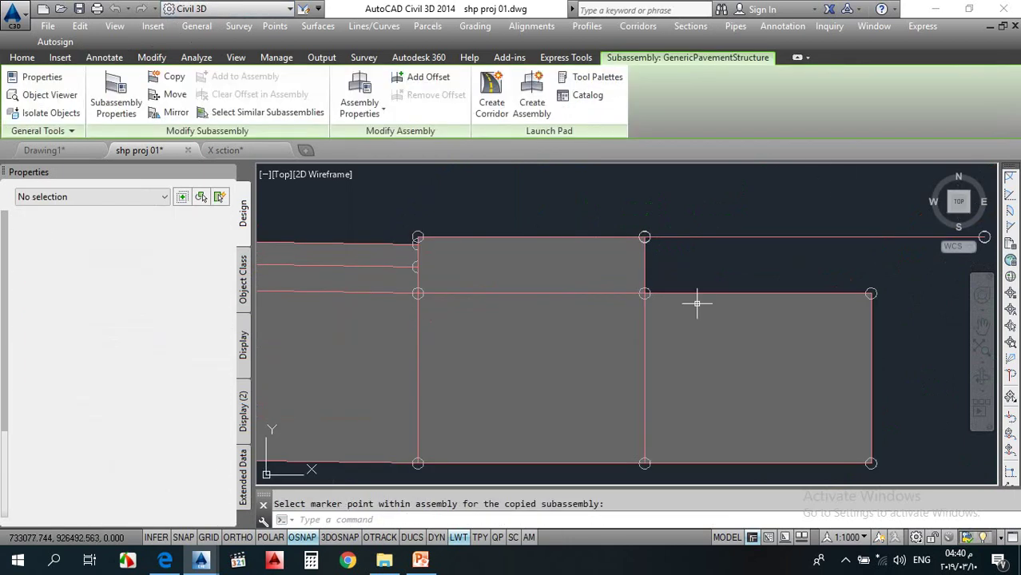
# Step: Set the copied lower subassembly's width to 0.25 m and deflect its outer vertical face
pyautogui.click(691, 343)
pyautogui.scroll(-5, 163, 380)
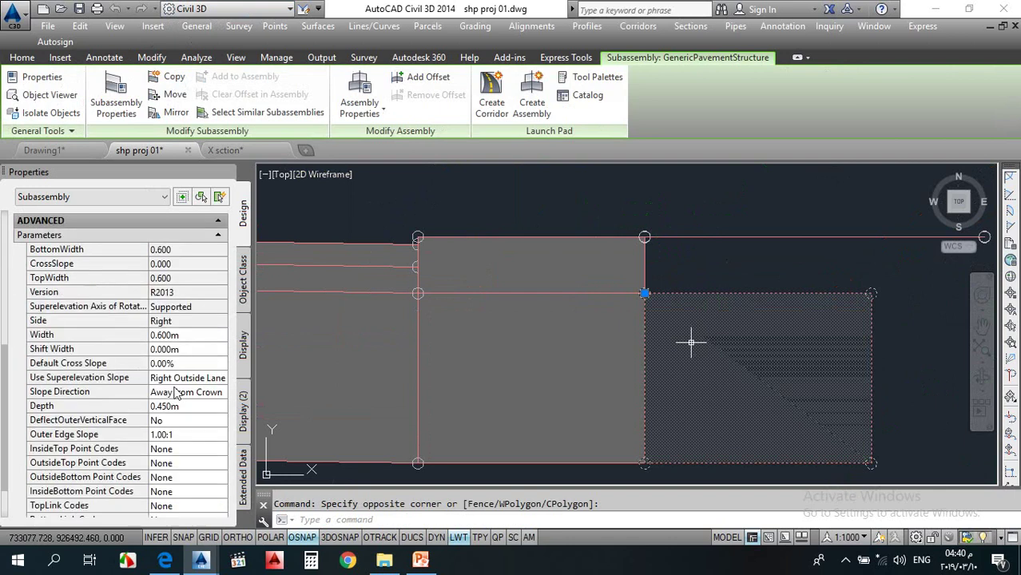
pyautogui.click(192, 342)
pyautogui.press('BackSpace')
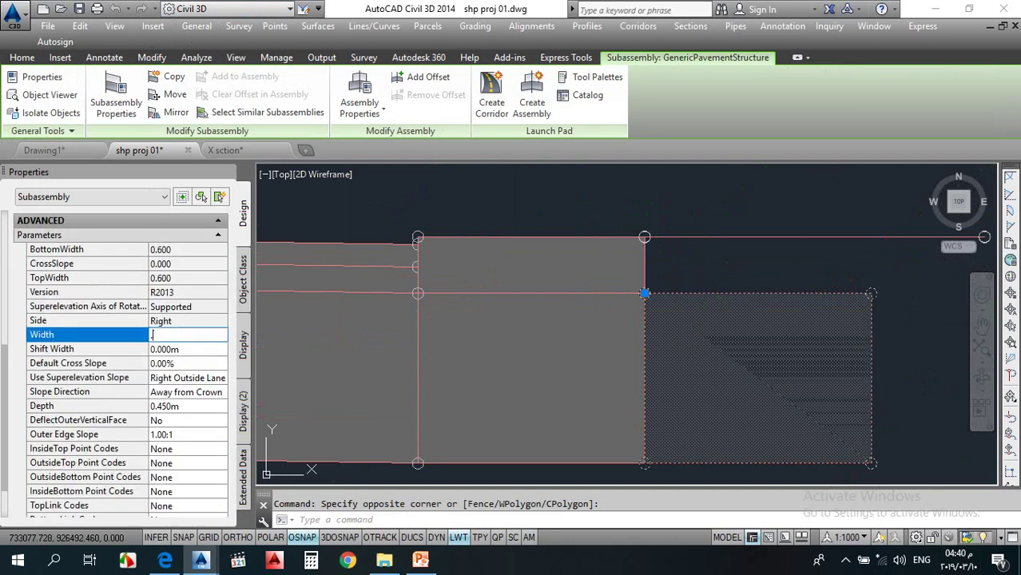
pyautogui.press('Tab')
pyautogui.scroll(-2, 181, 420)
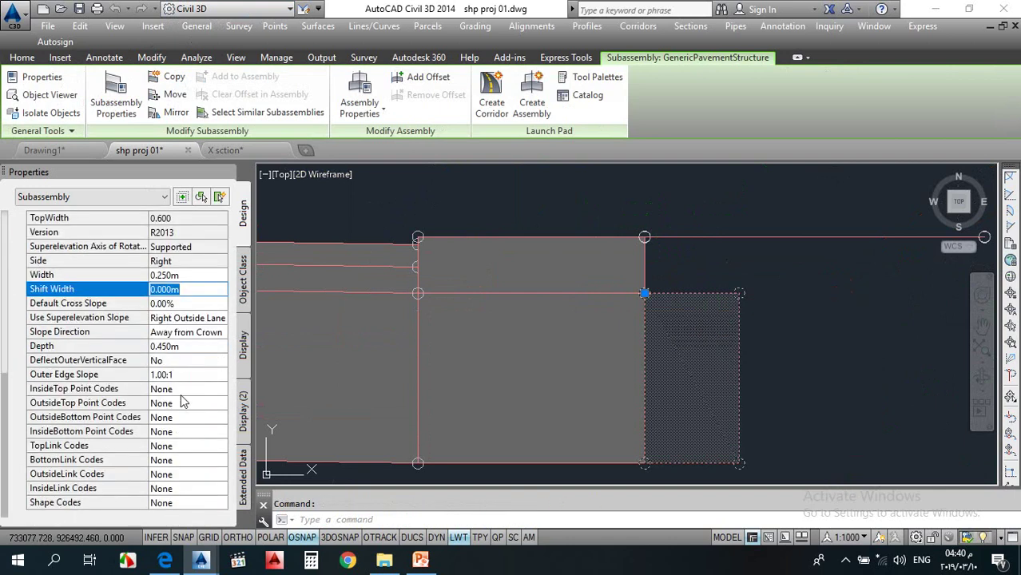
pyautogui.click(179, 363)
pyautogui.click(181, 375)
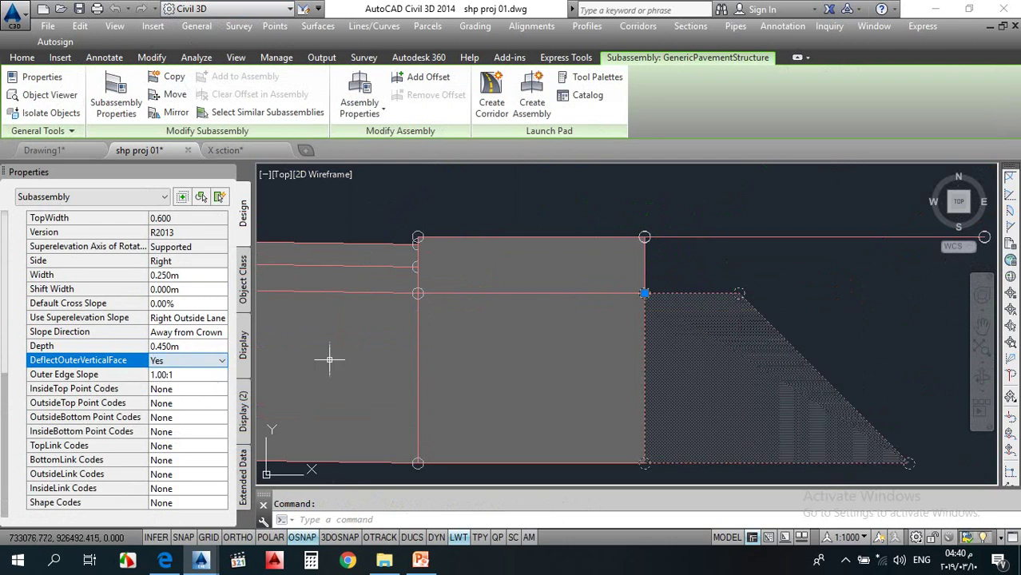
pyautogui.press('Escape')
pyautogui.click(807, 301)
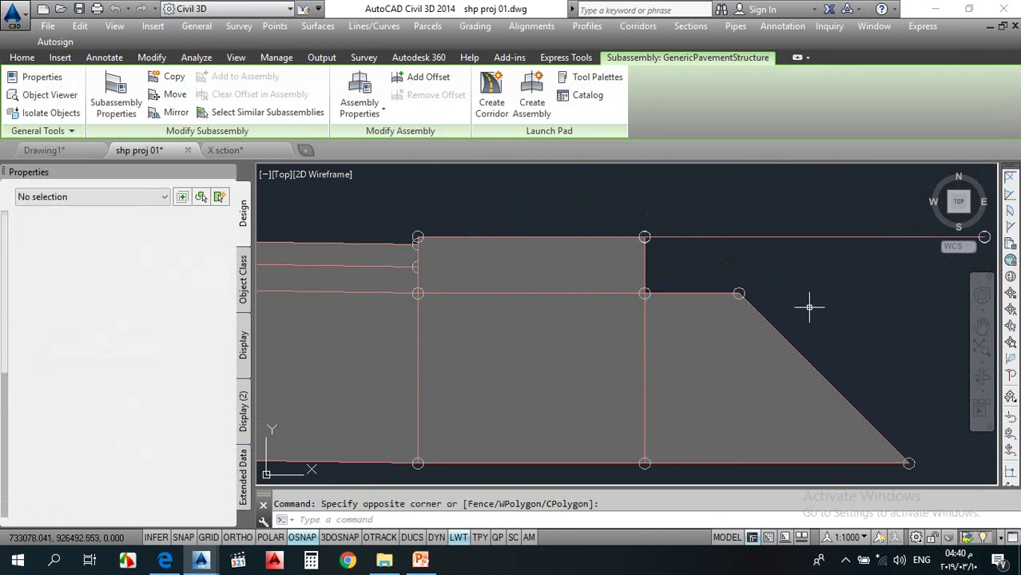
pyautogui.press('Escape')
# Step: Compare the finished outer end of the assembly with the reference section's sloping edge and its cut and fill side slopes
pyautogui.scroll(-5, 799, 302)
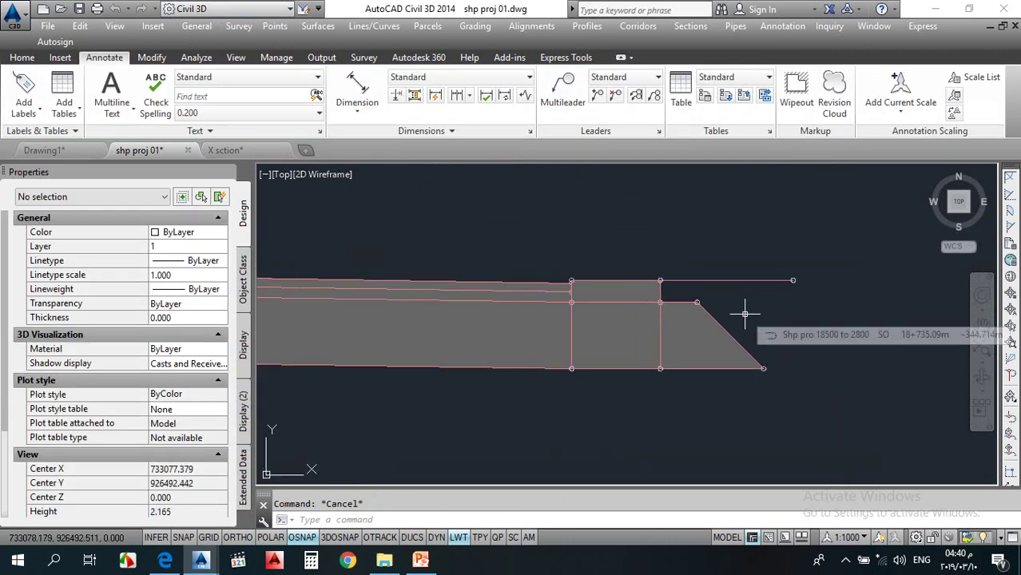
pyautogui.scroll(-10, 745, 314)
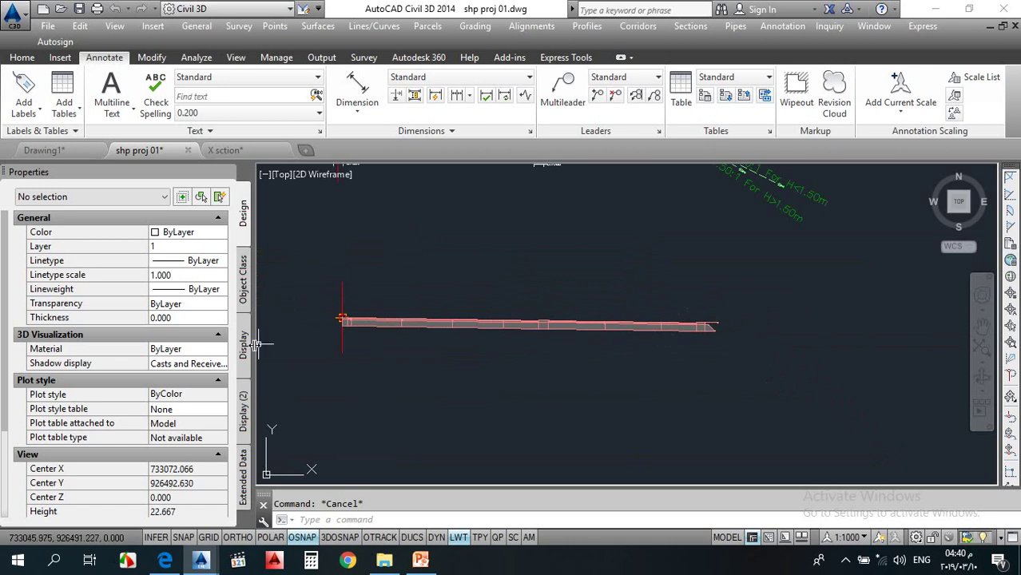
pyautogui.scroll(4, 707, 326)
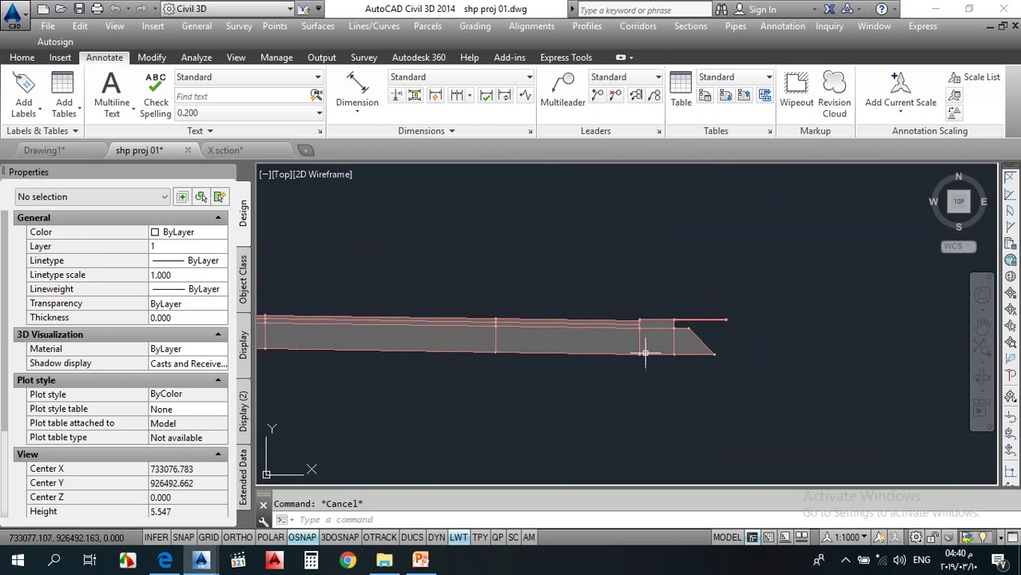
pyautogui.scroll(-2, 649, 359)
pyautogui.scroll(-2, 649, 359)
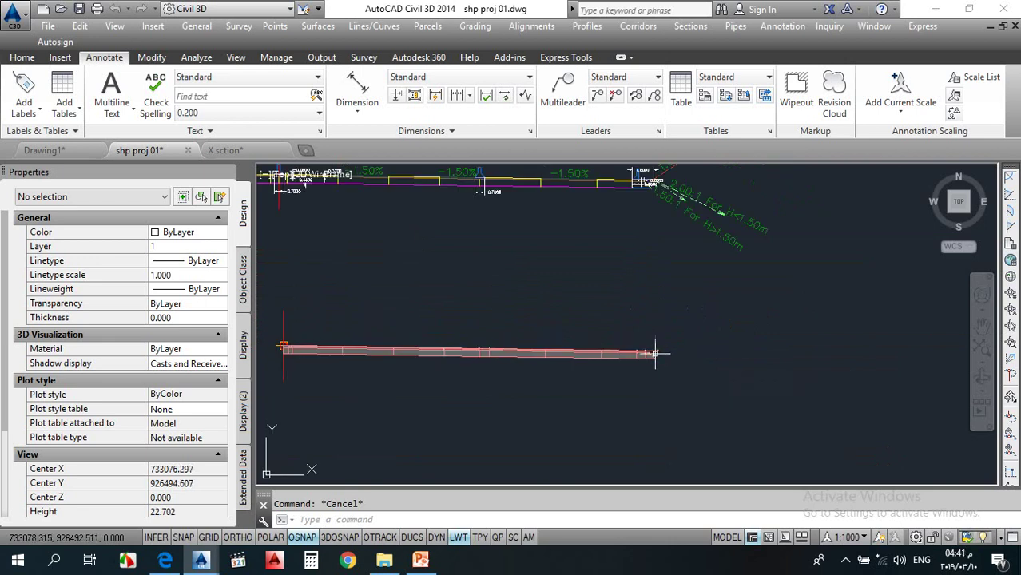
pyautogui.scroll(-2, 624, 300)
pyautogui.scroll(5, 635, 236)
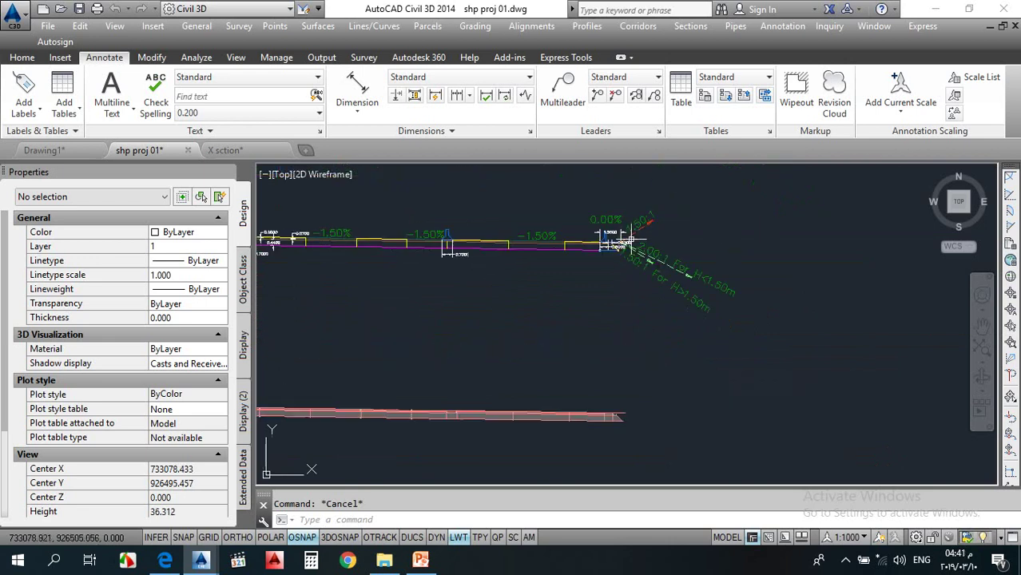
pyautogui.scroll(-4, 563, 344)
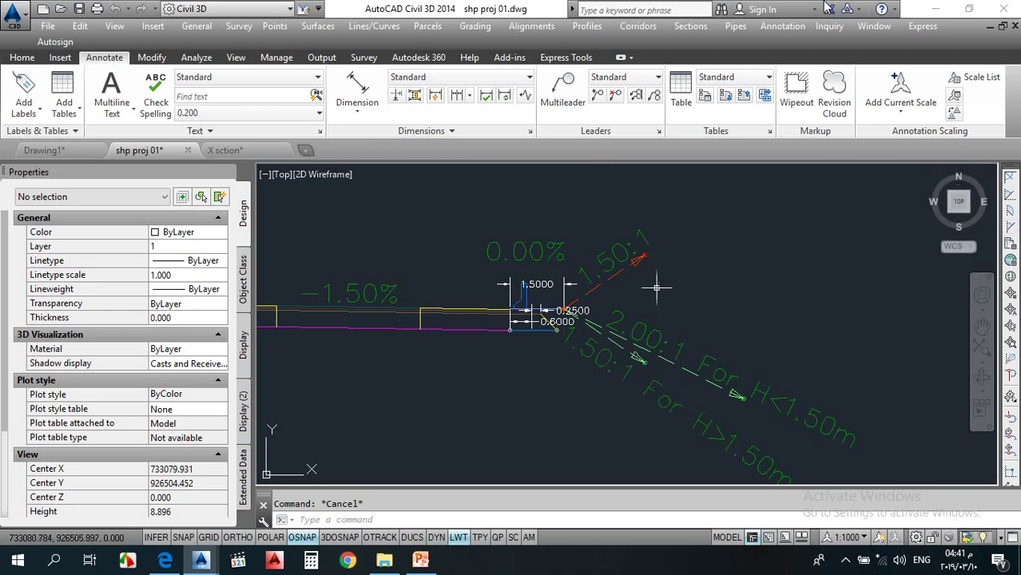
pyautogui.scroll(2, 640, 335)
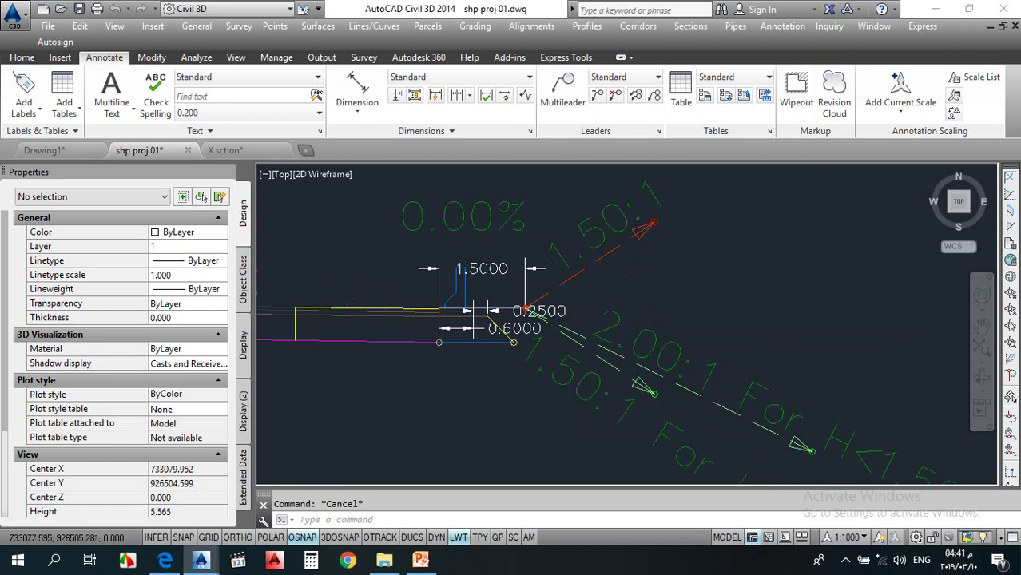
# Step: Erase the 0.25 m and 0.6 m dimensions beneath the outer barrier on the reference section
pyautogui.scroll(-2, 491, 285)
pyautogui.write('e')
pyautogui.press('Return')
pyautogui.scroll(4, 496, 301)
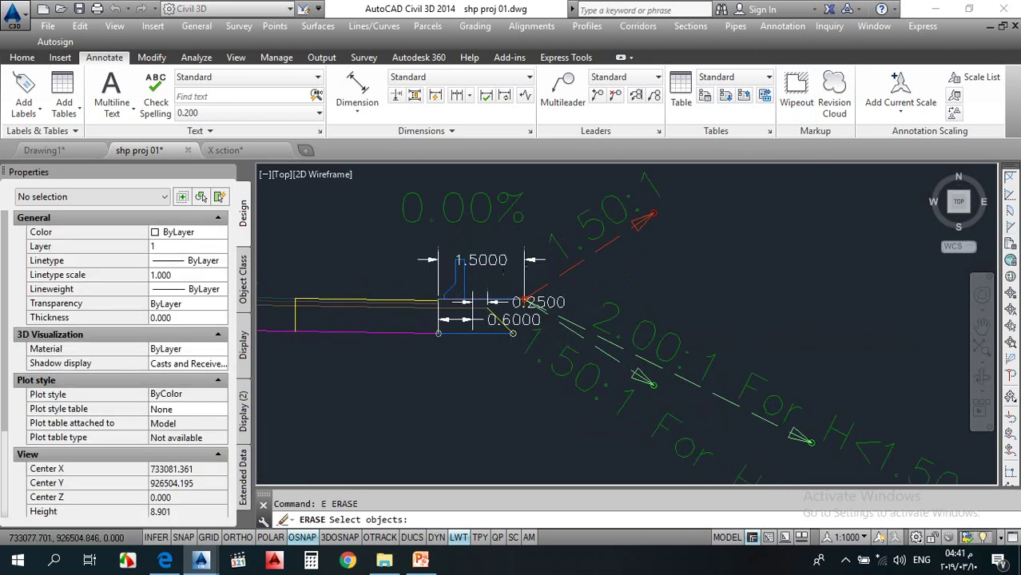
pyautogui.click(507, 304)
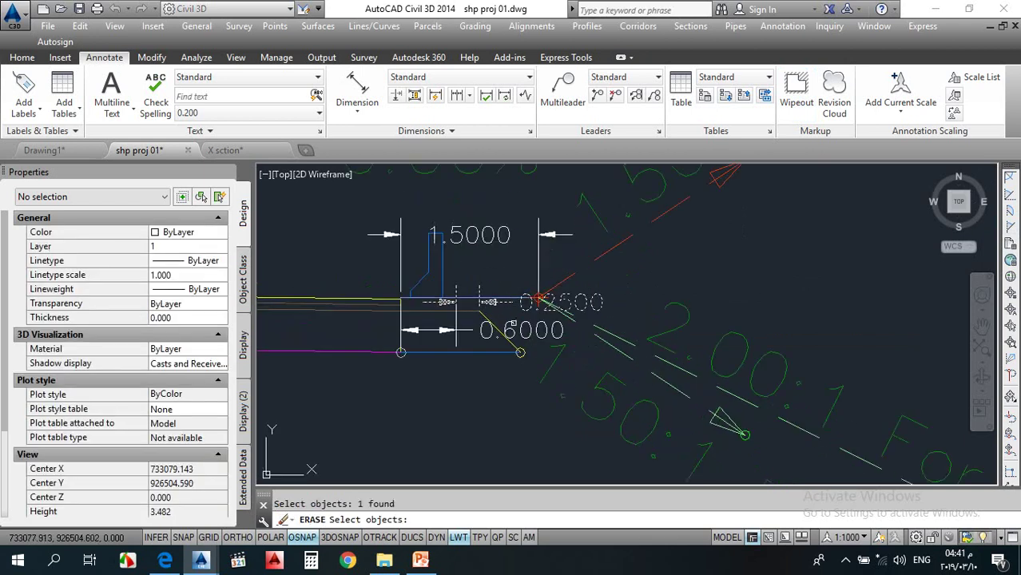
pyautogui.click(505, 328)
pyautogui.press('Return')
pyautogui.scroll(-4, 525, 270)
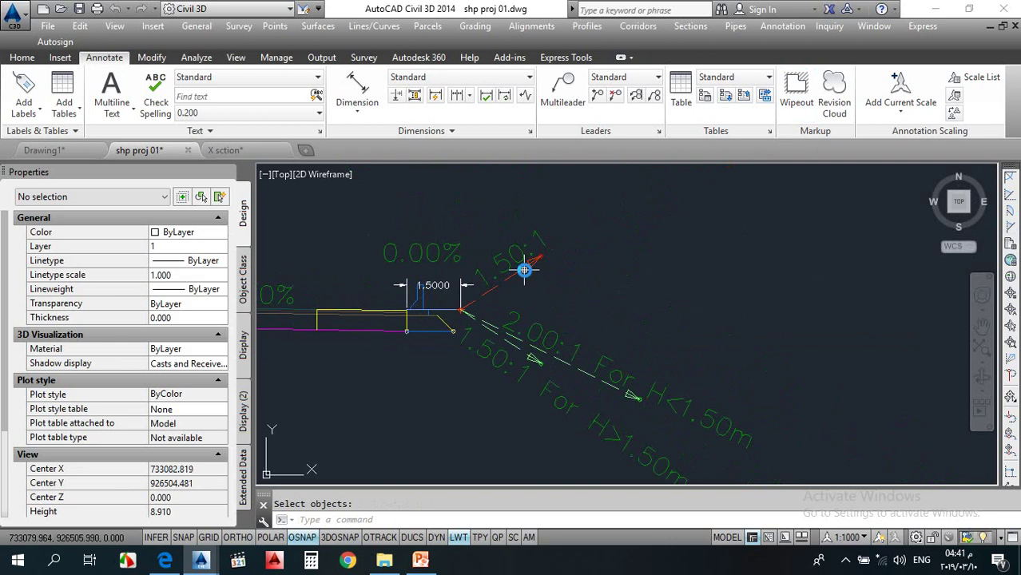
# Step: Examine the reference section's cut and fill side slopes with their height conditions, and the outermost upper point of the assembly
pyautogui.scroll(4, 524, 270)
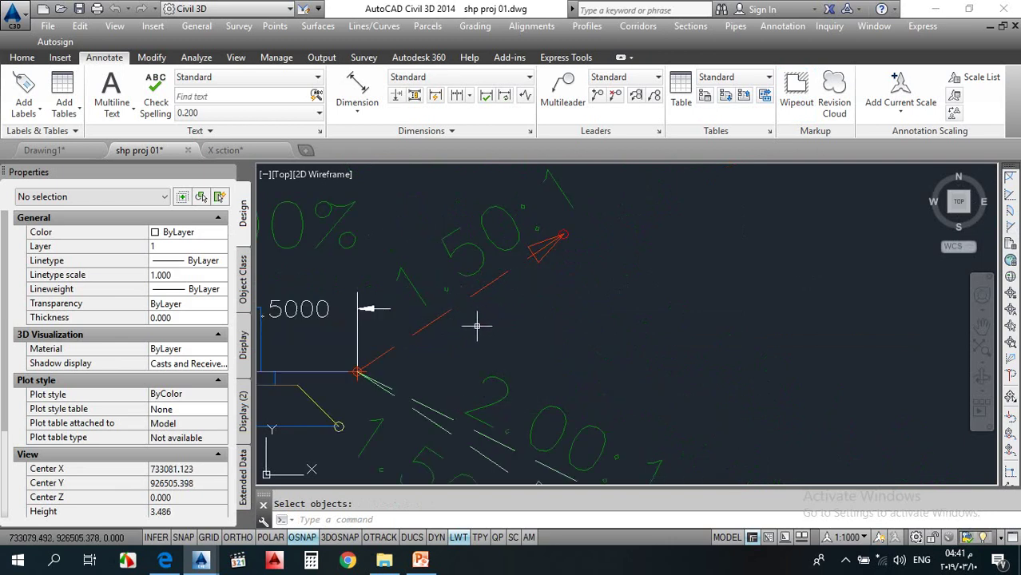
pyautogui.scroll(-2, 477, 326)
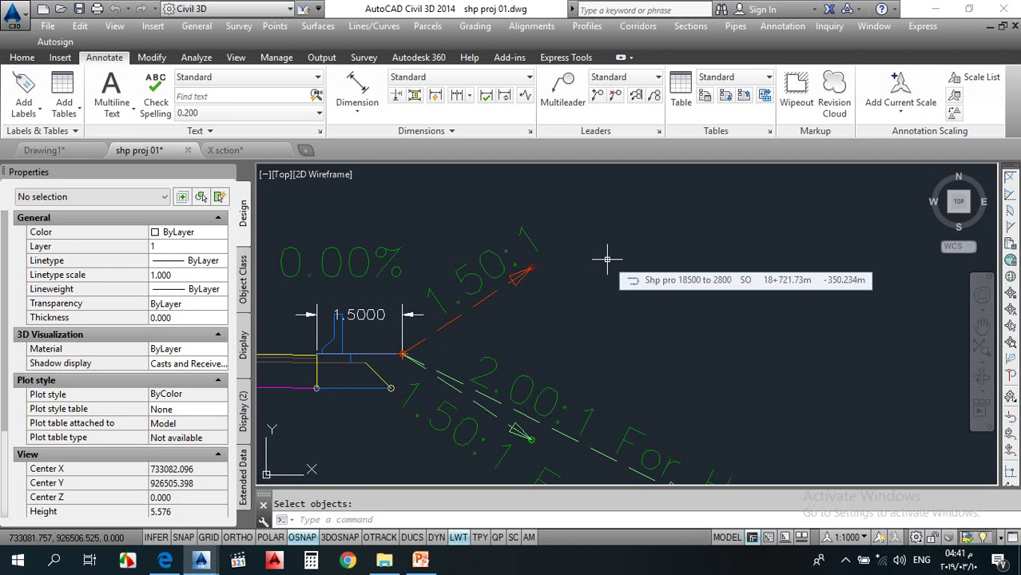
pyautogui.moveTo(558, 279)
pyautogui.mouseDown(button='middle')
pyautogui.moveTo(492, 320)
pyautogui.moveTo(496, 353)
pyautogui.mouseUp(button='middle')
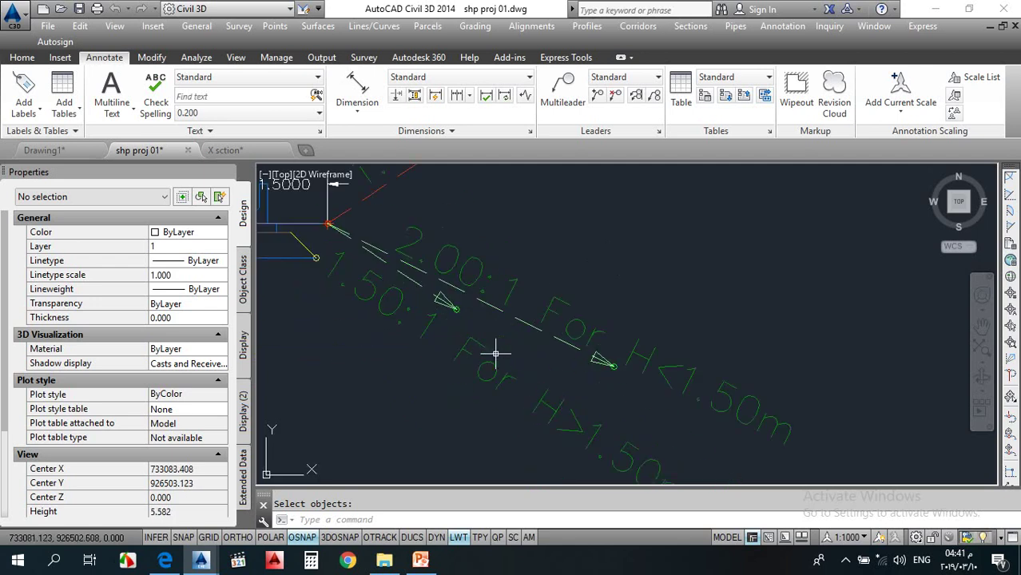
pyautogui.scroll(-2, 495, 353)
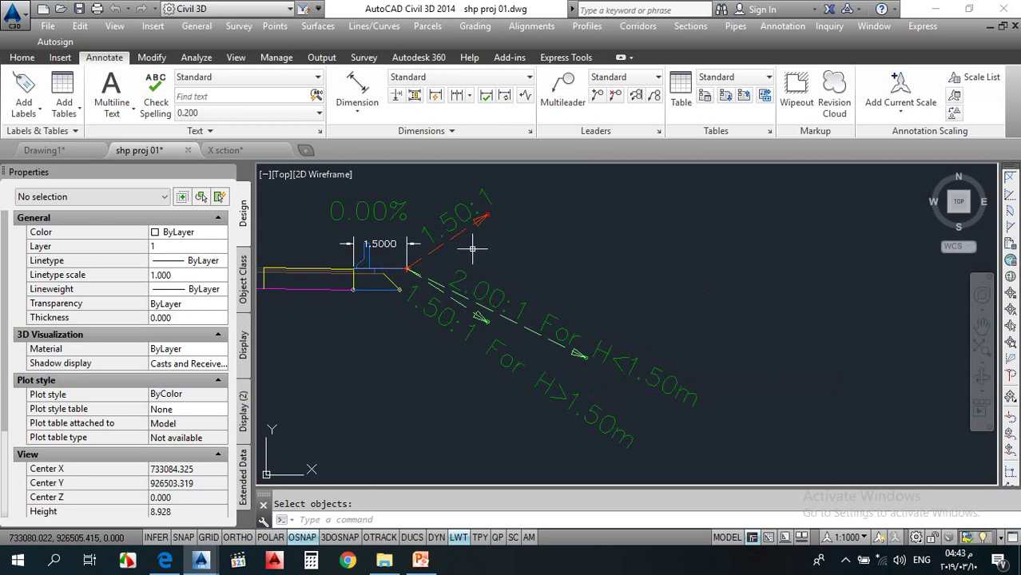
pyautogui.scroll(-5, 432, 276)
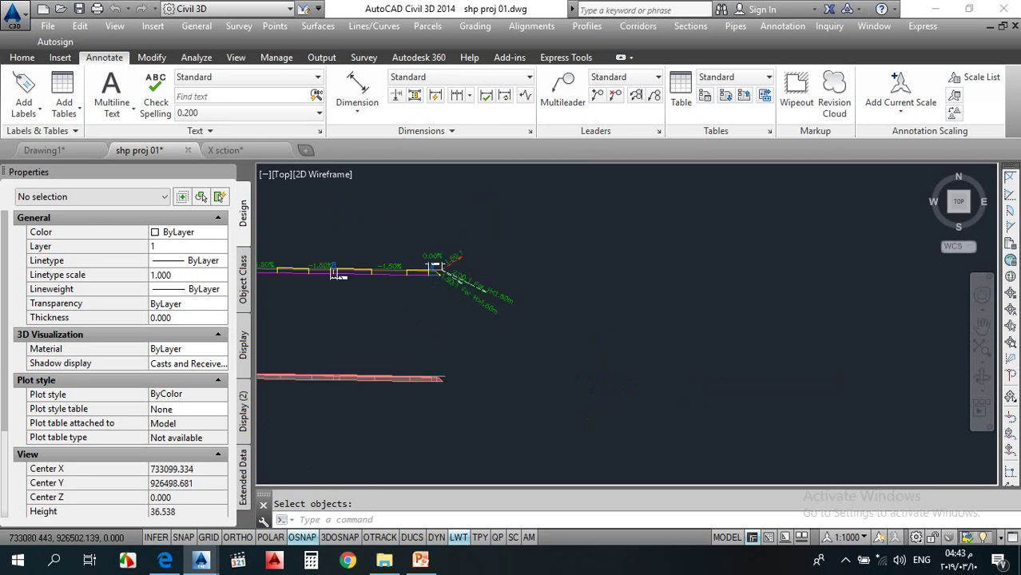
pyautogui.scroll(5, 456, 308)
pyautogui.scroll(5, 389, 307)
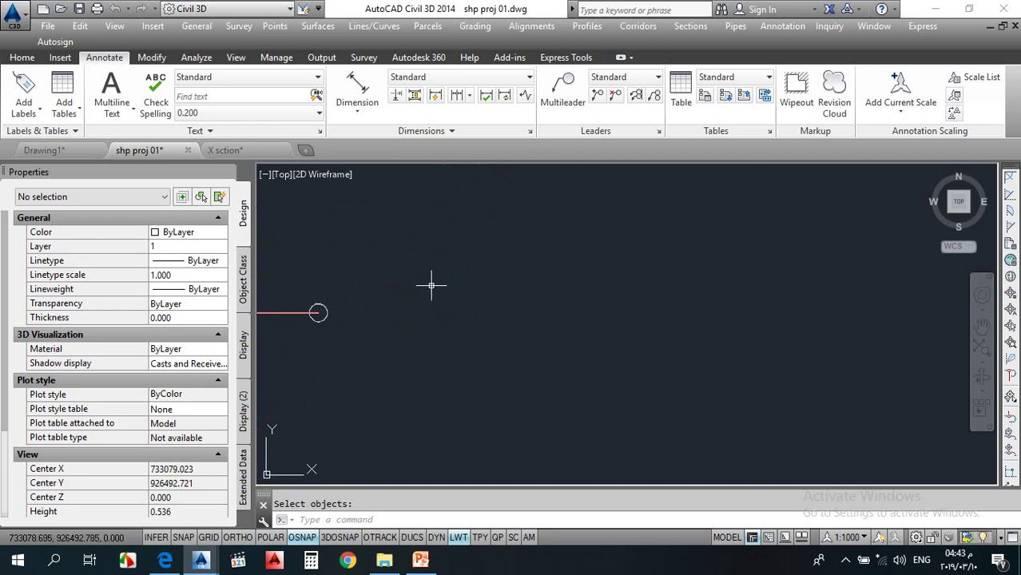
pyautogui.click(491, 285)
pyautogui.click(420, 349)
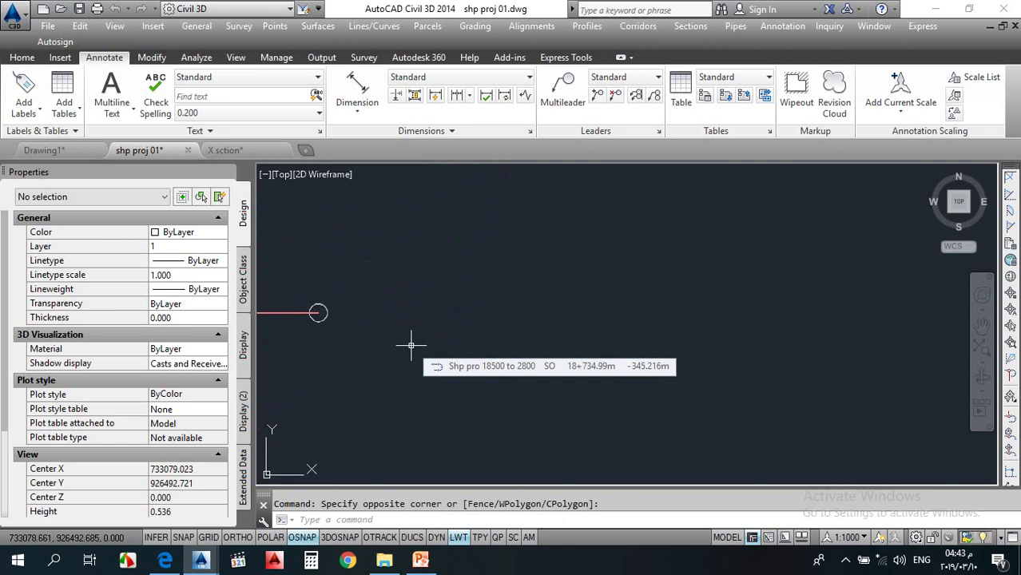
pyautogui.scroll(3, 312, 298)
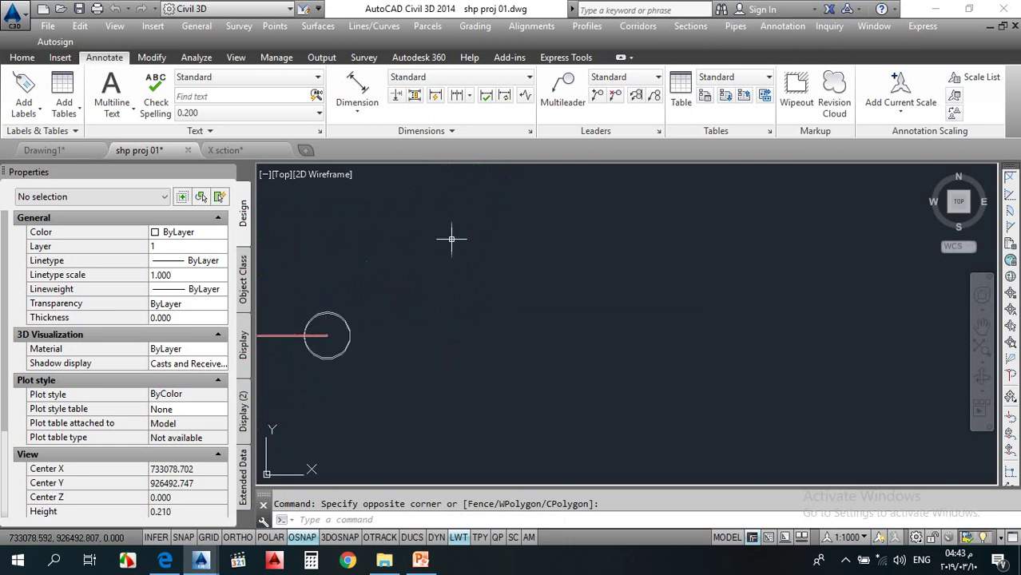
pyautogui.moveTo(384, 292)
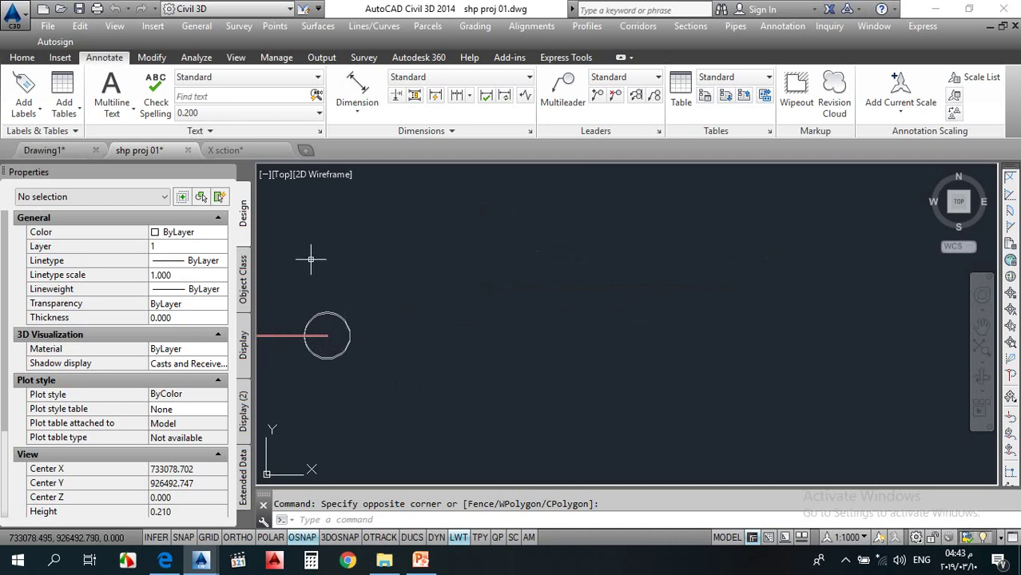
# Step: Start a generic LinkSlopeToSurface subassembly with a slope of 1.5:1 and its link added in Cut Only
pyautogui.click(21, 58)
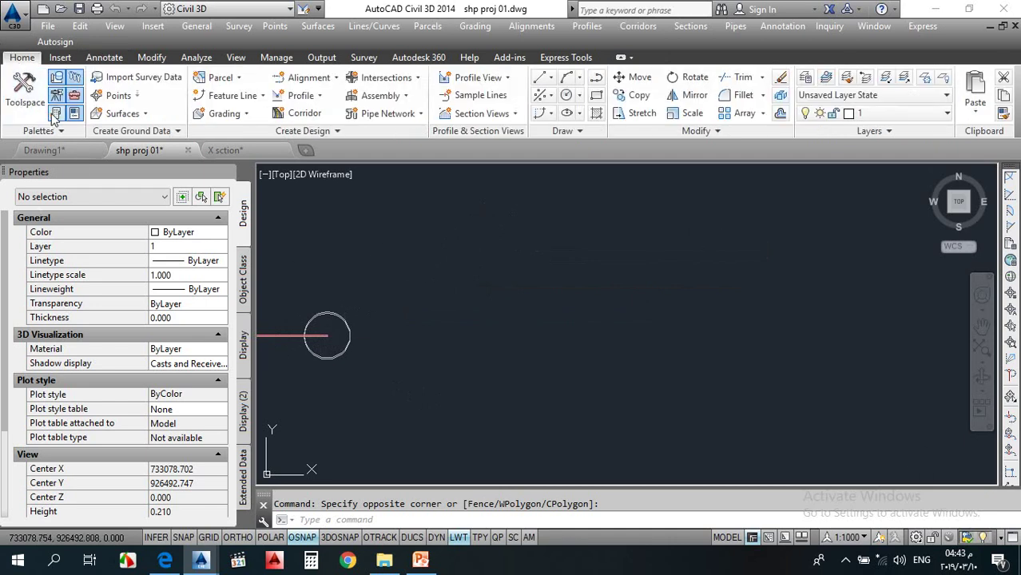
pyautogui.click(56, 116)
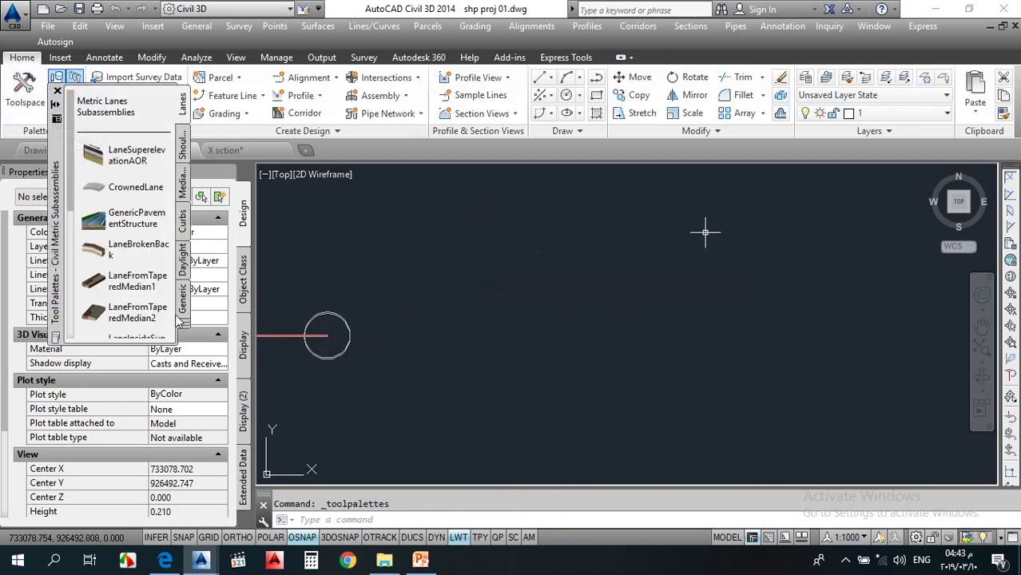
pyautogui.click(183, 268)
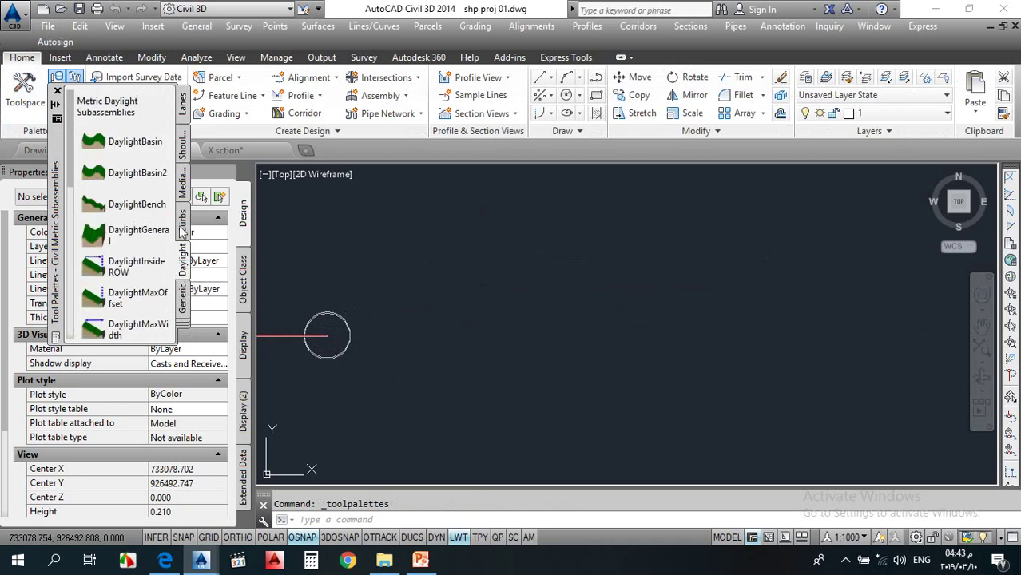
pyautogui.click(184, 316)
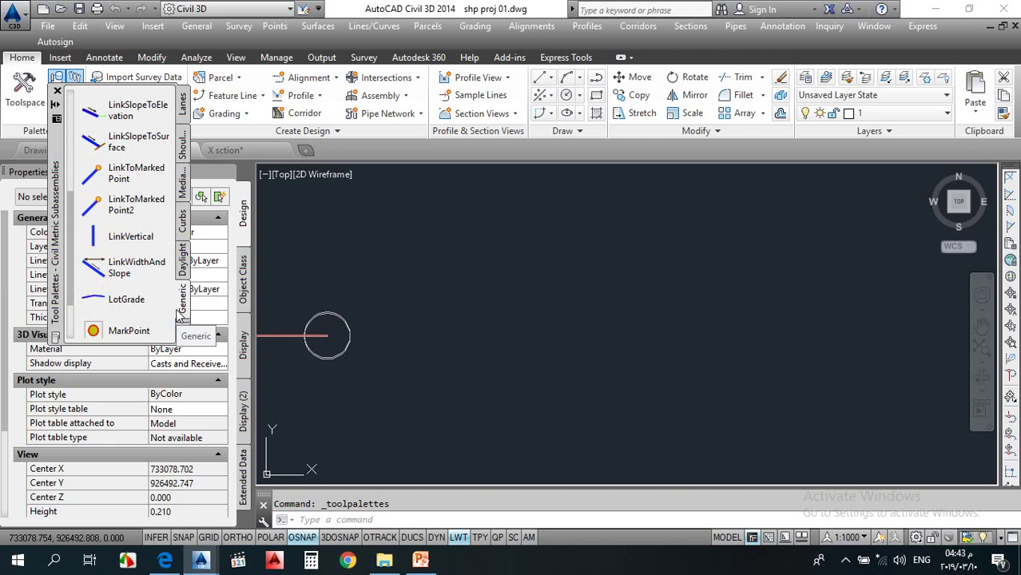
pyautogui.scroll(3, 120, 280)
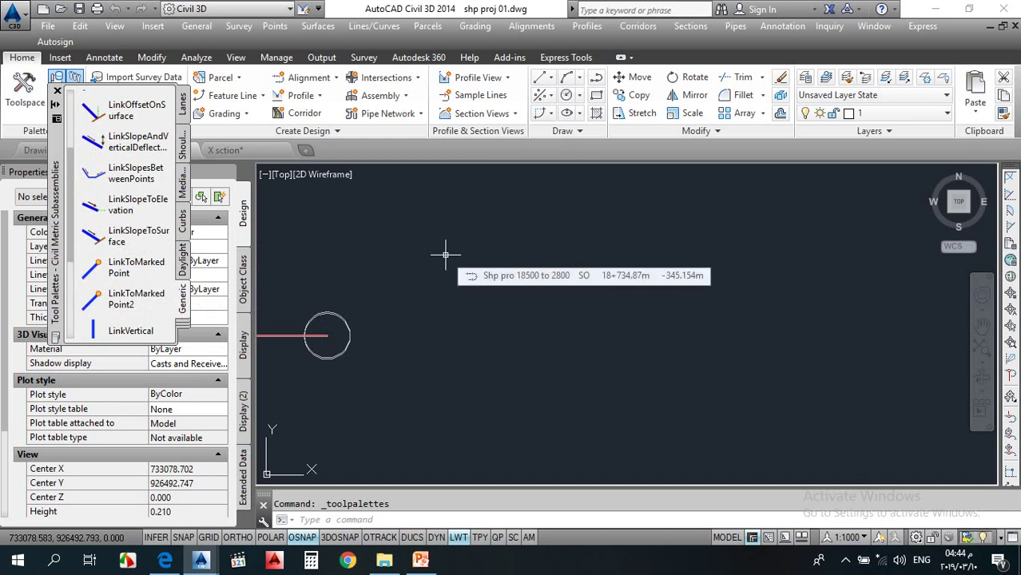
pyautogui.click(104, 239)
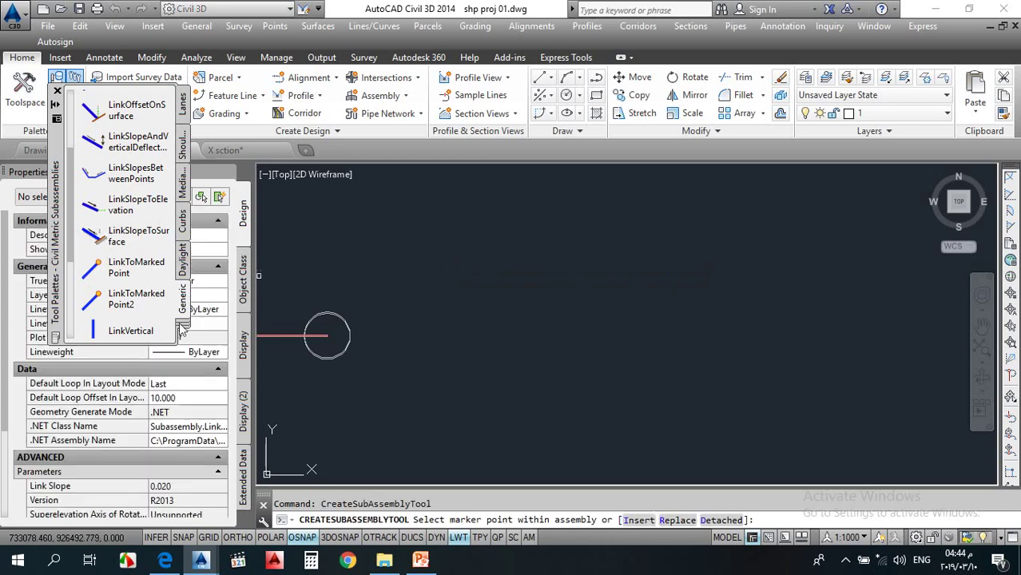
pyautogui.scroll(-3, 108, 471)
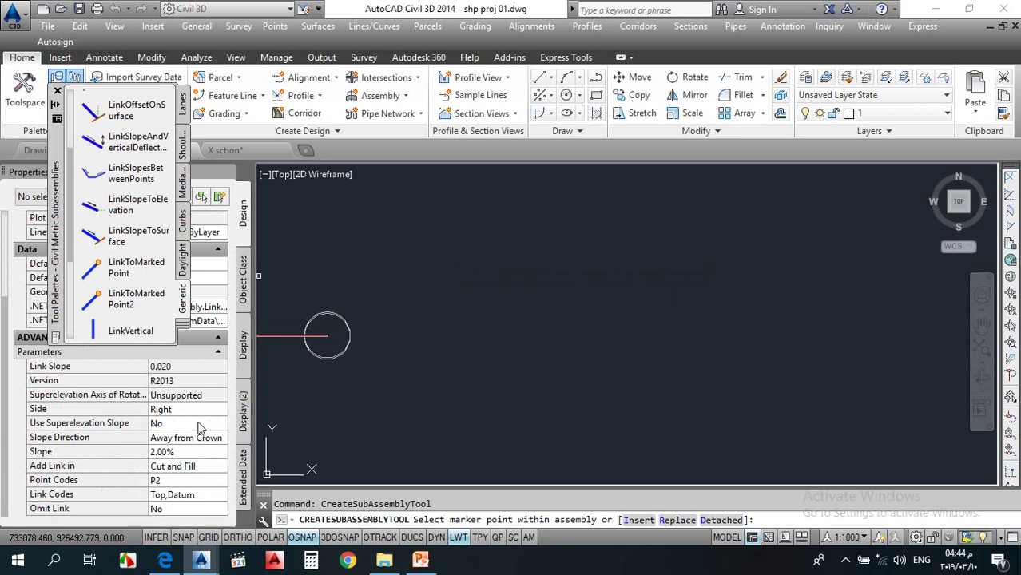
pyautogui.click(182, 452)
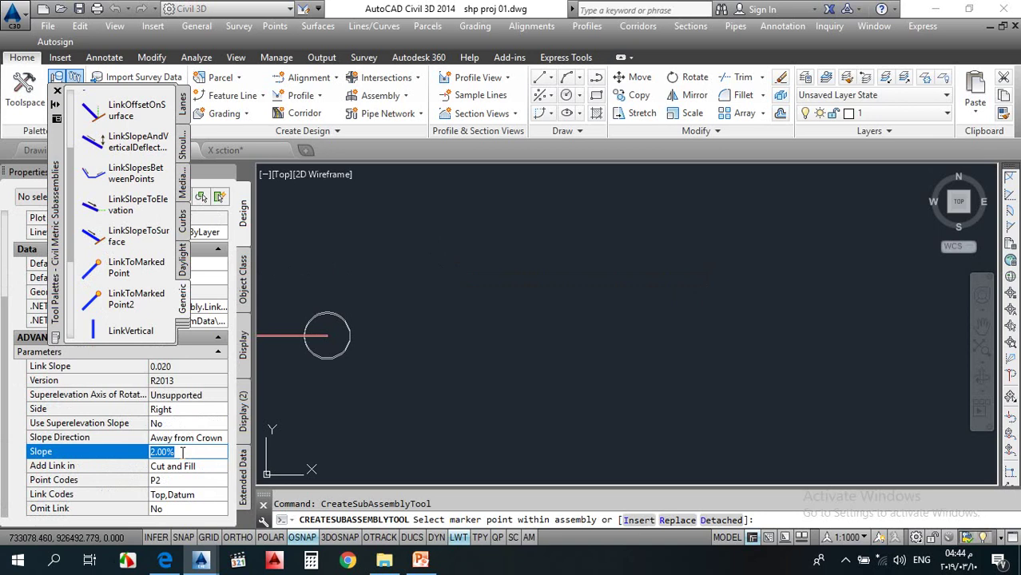
pyautogui.write('1.5:1')
pyautogui.click(192, 483)
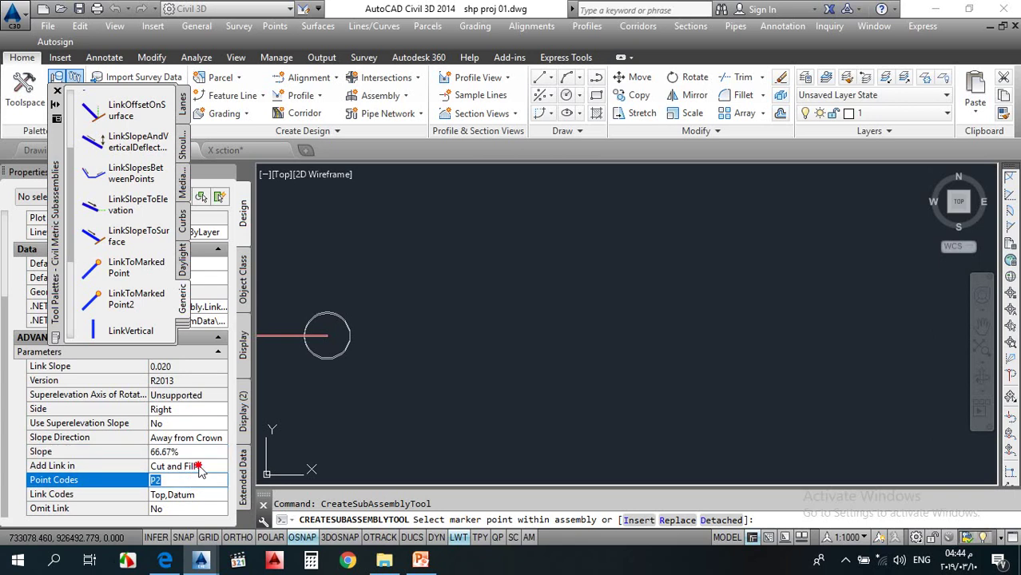
pyautogui.click(200, 469)
pyautogui.click(199, 469)
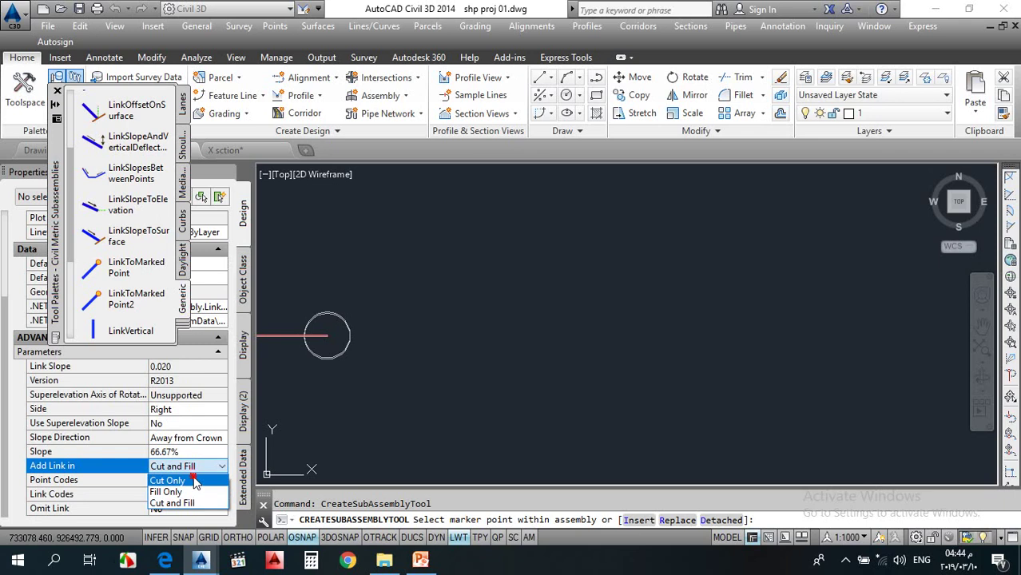
pyautogui.click(194, 480)
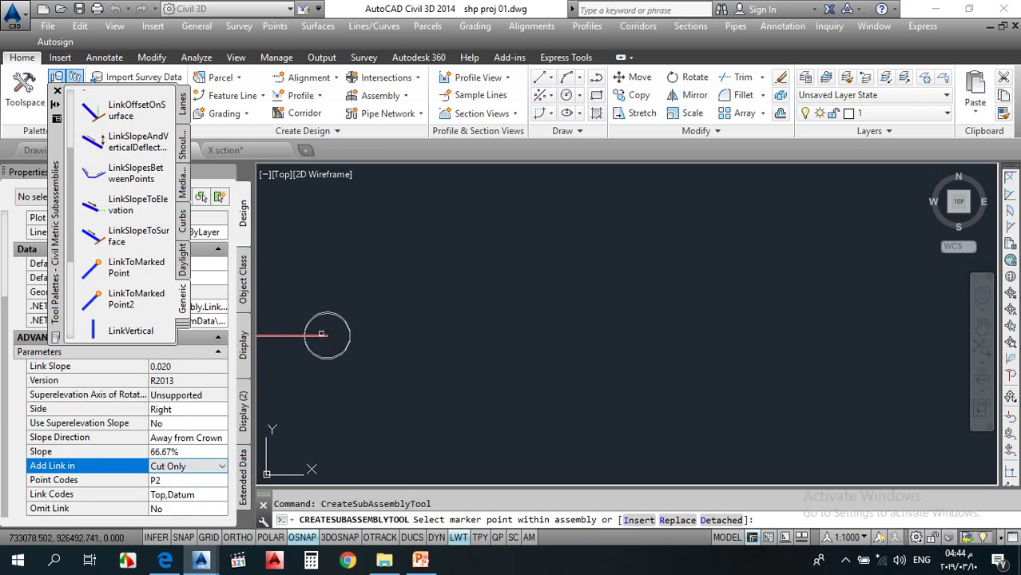
# Step: Attach the cut slope link to the assembly's outermost upper marker point and end the placement
pyautogui.scroll(2, 322, 329)
pyautogui.scroll(3, 334, 308)
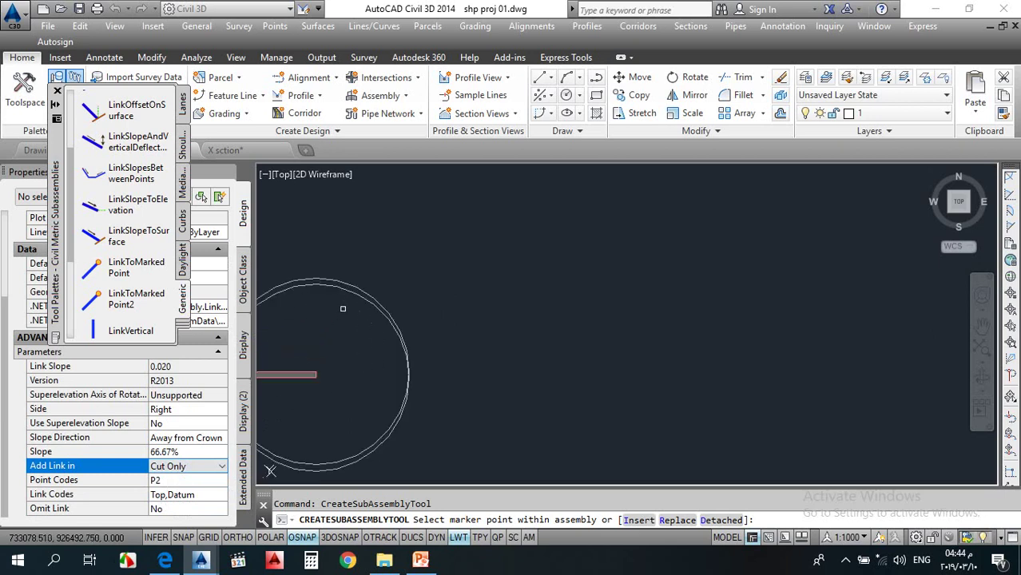
pyautogui.scroll(-5, 400, 328)
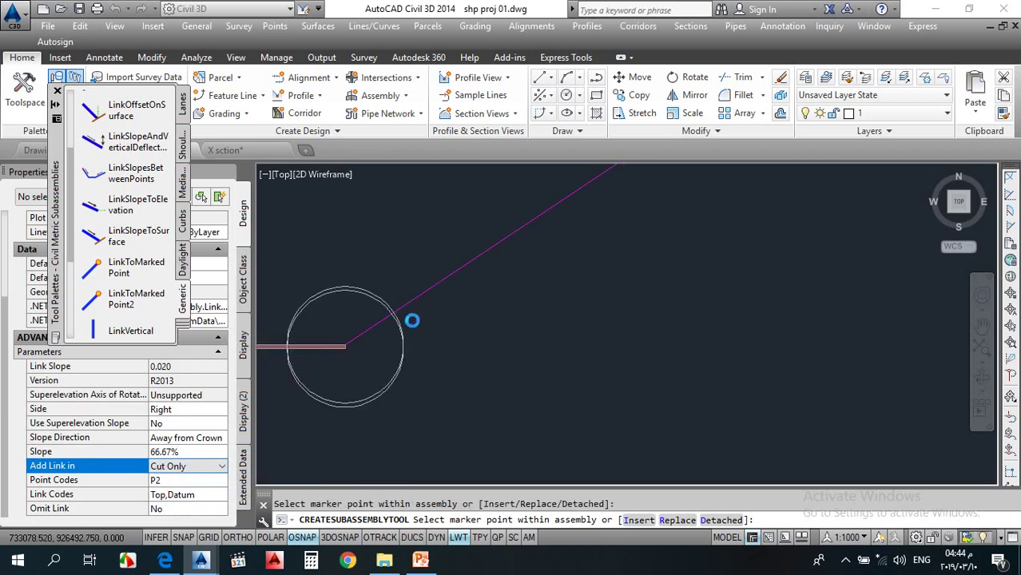
pyautogui.scroll(-4, 386, 360)
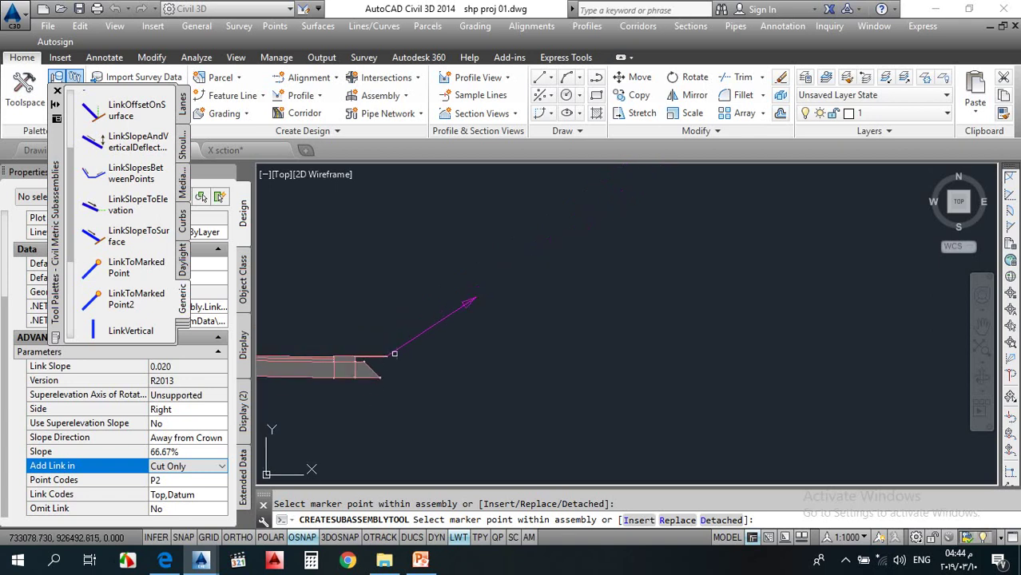
pyautogui.scroll(2, 476, 302)
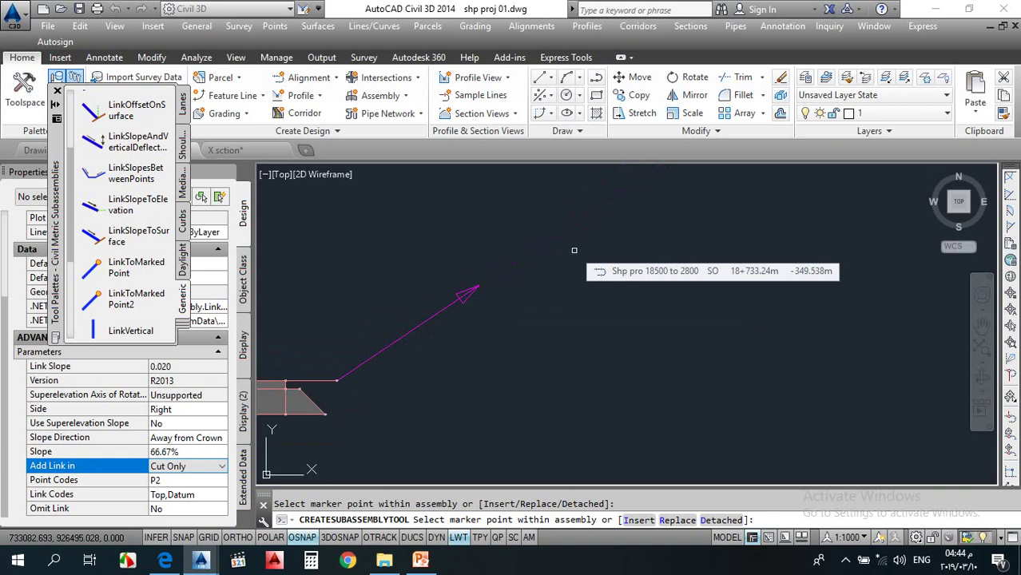
pyautogui.press('Escape')
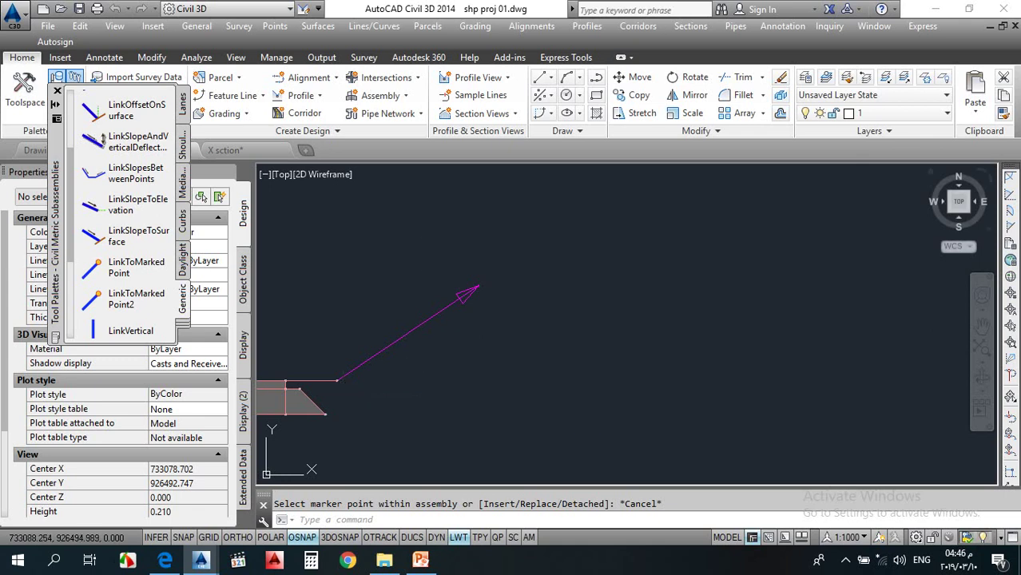
# Step: Start a ConditionalCutOrFill subassembly for the right side with a layout width of 10 m
pyautogui.click(183, 328)
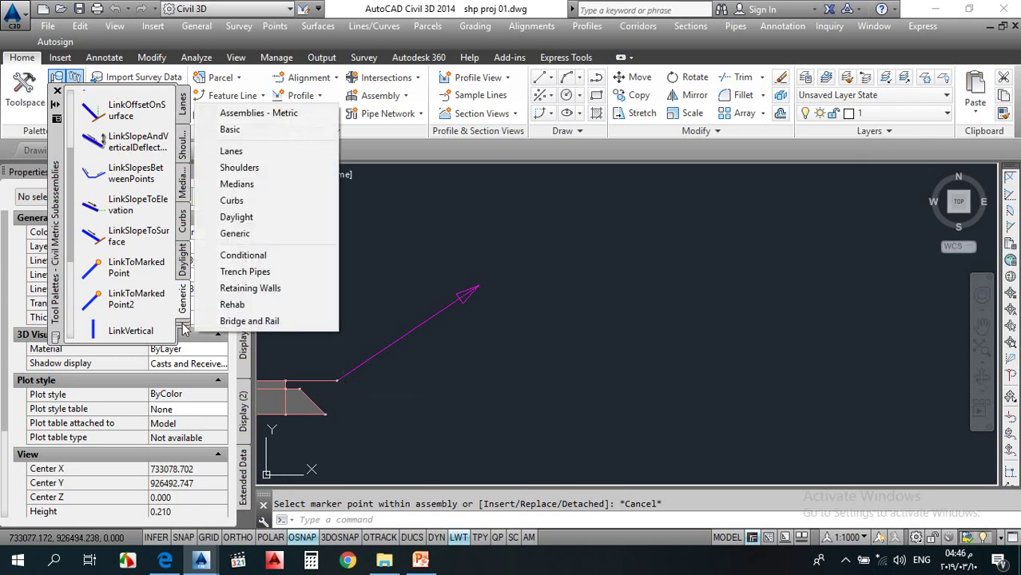
pyautogui.click(255, 256)
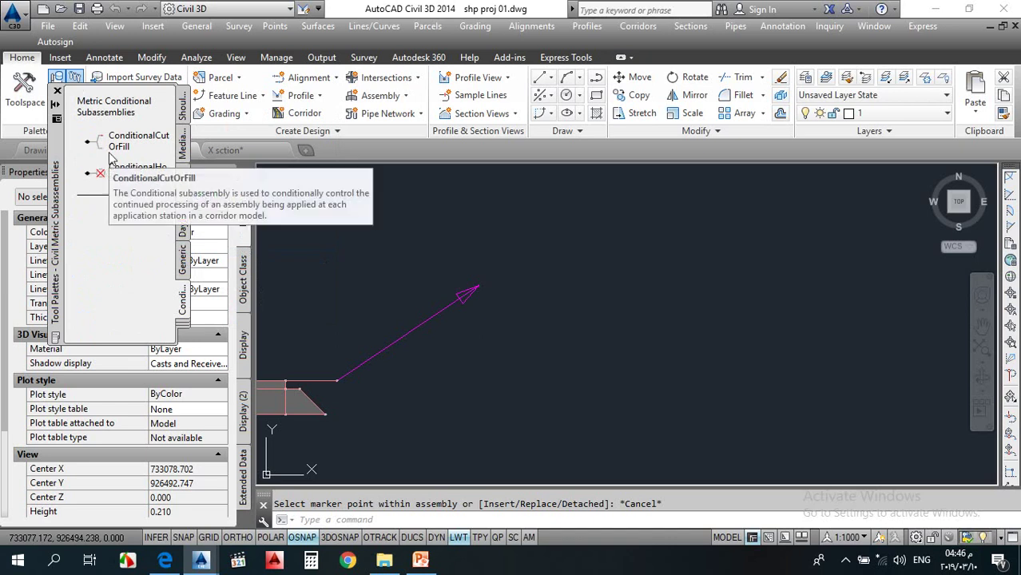
pyautogui.click(104, 150)
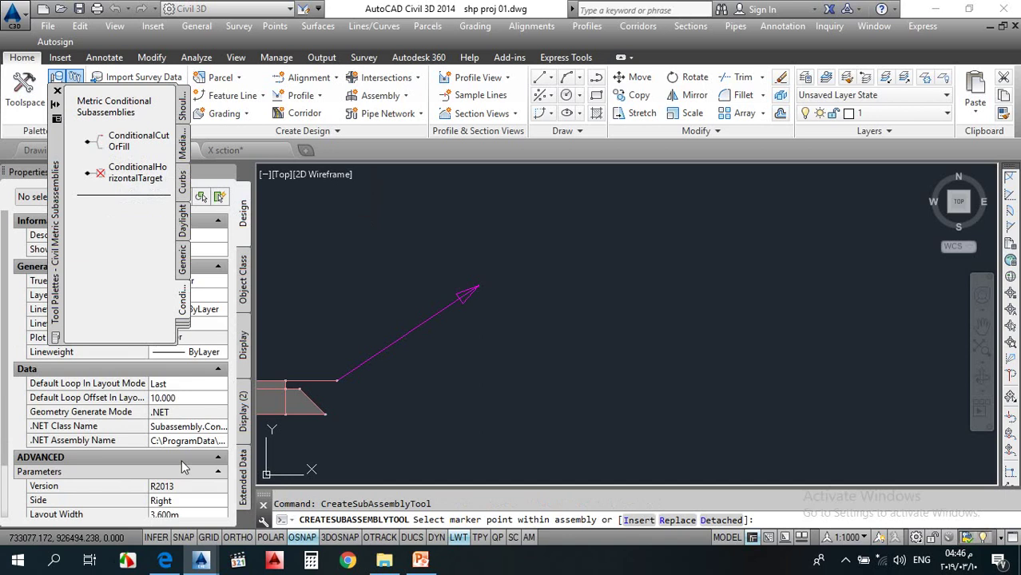
pyautogui.scroll(-3, 184, 466)
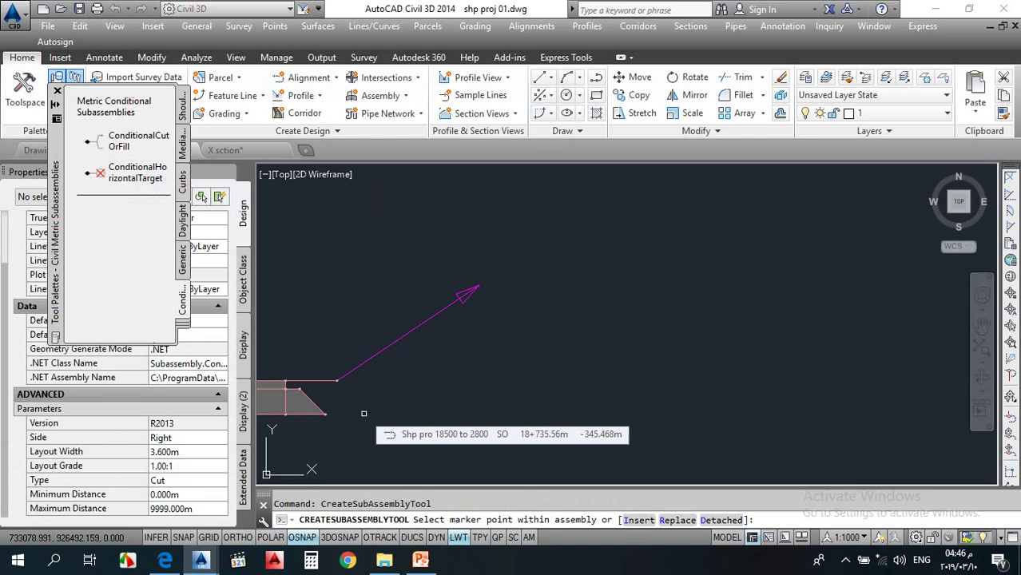
pyautogui.click(195, 453)
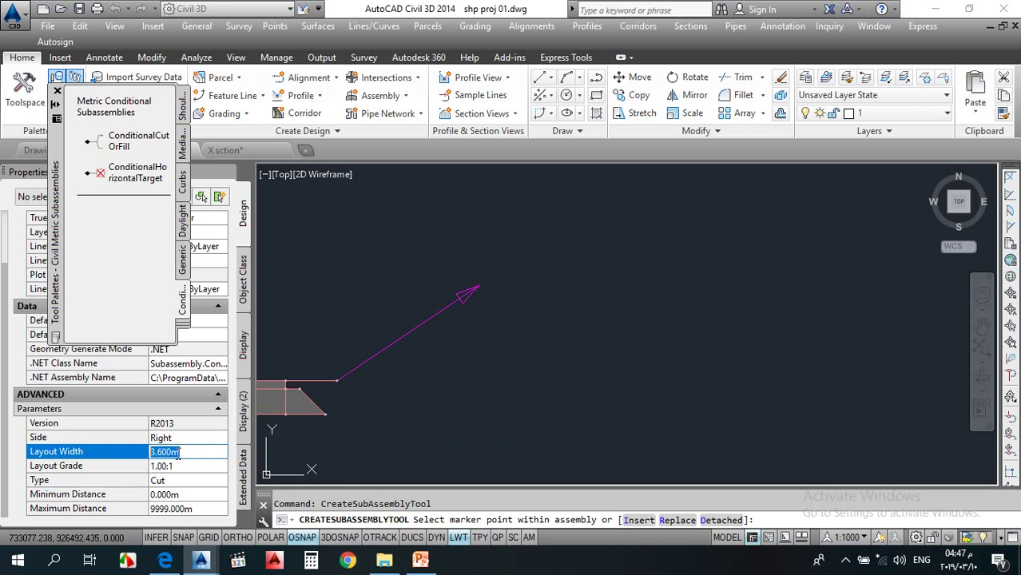
pyautogui.write('10')
# Step: Set the conditional subassembly's layout grade to 1.5:1
pyautogui.click(185, 467)
pyautogui.click(185, 467)
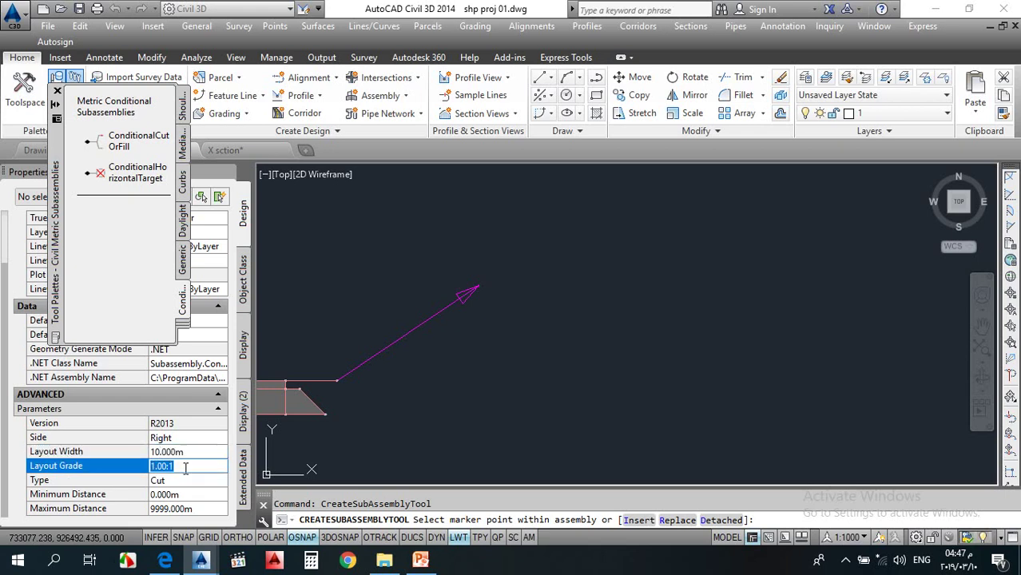
pyautogui.write('1')
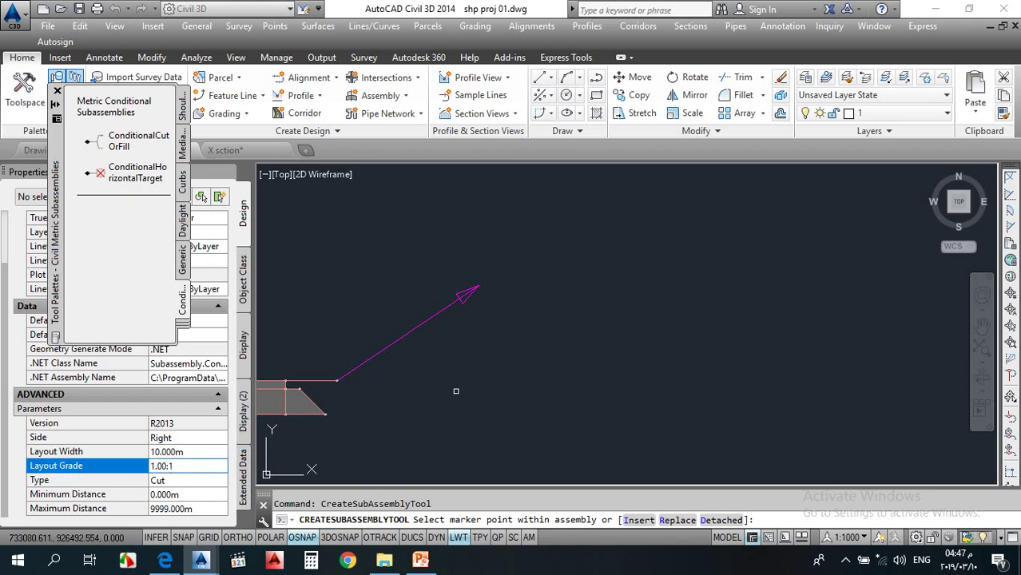
pyautogui.press('Return')
pyautogui.scroll(4, 480, 282)
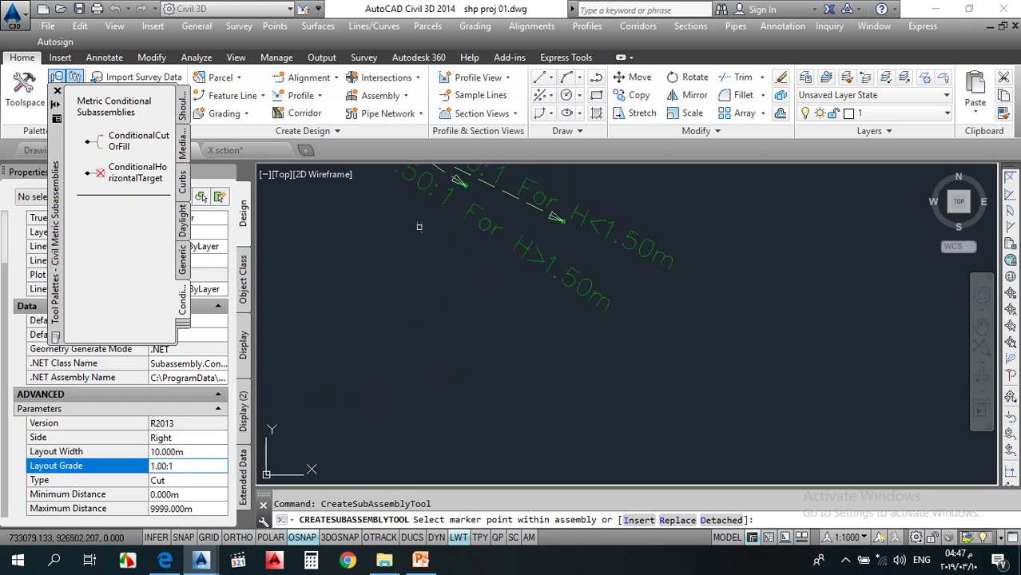
pyautogui.click(171, 467)
pyautogui.write('1.')
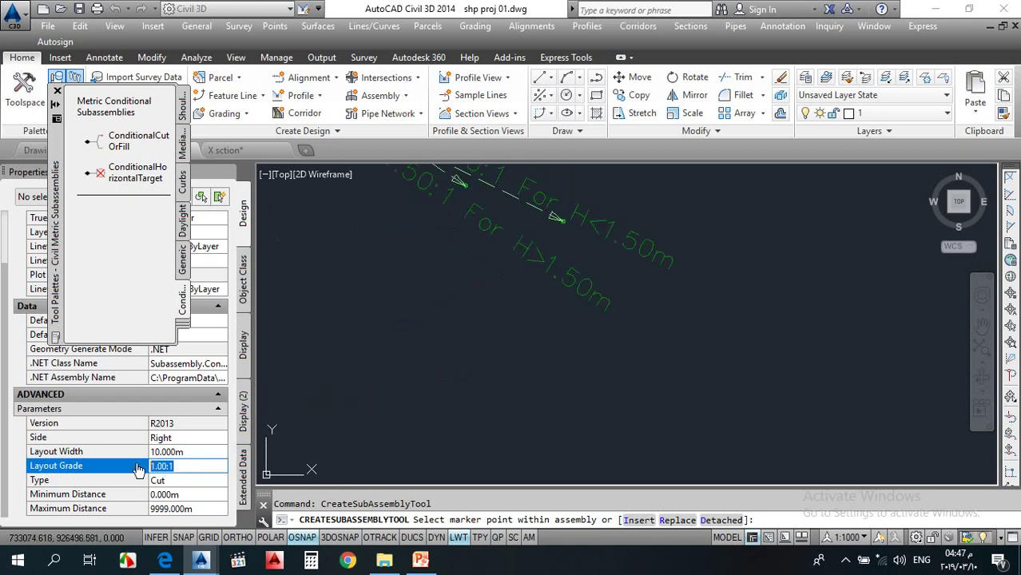
pyautogui.write('5')
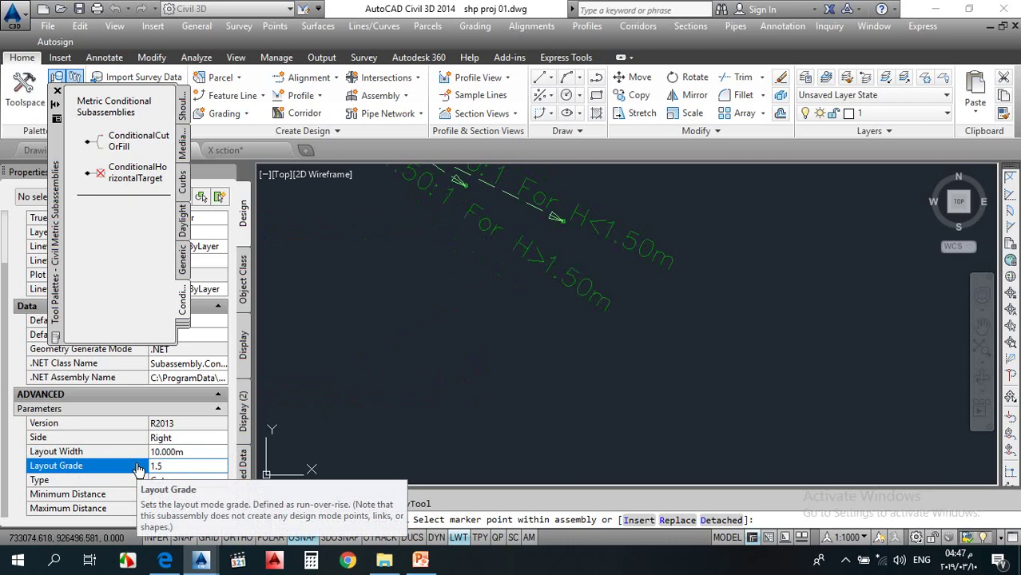
pyautogui.write('0:1')
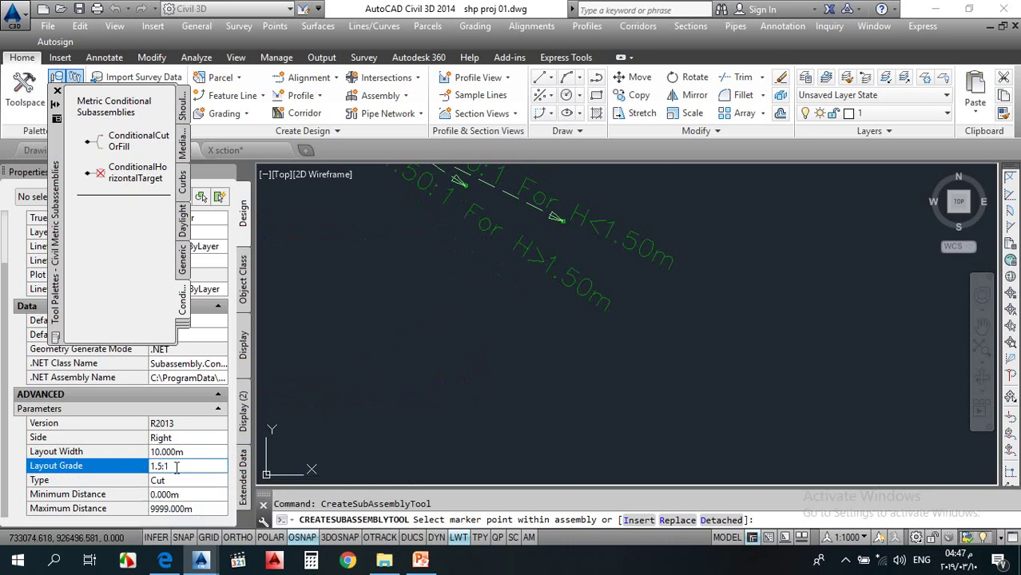
pyautogui.click(171, 454)
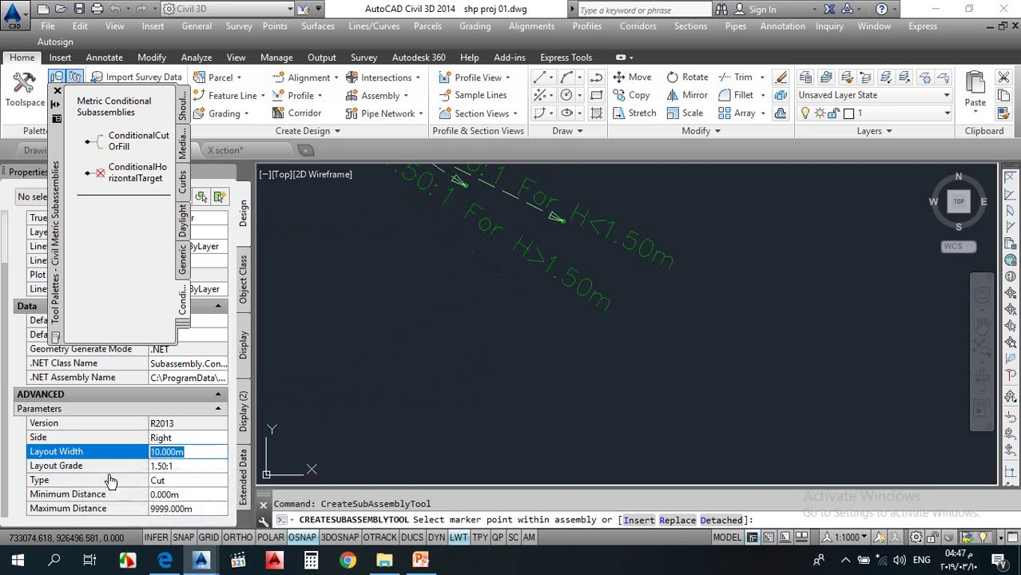
# Step: Set the conditional subassembly's type to Fill and its maximum distance to 1.5 m
pyautogui.click(177, 479)
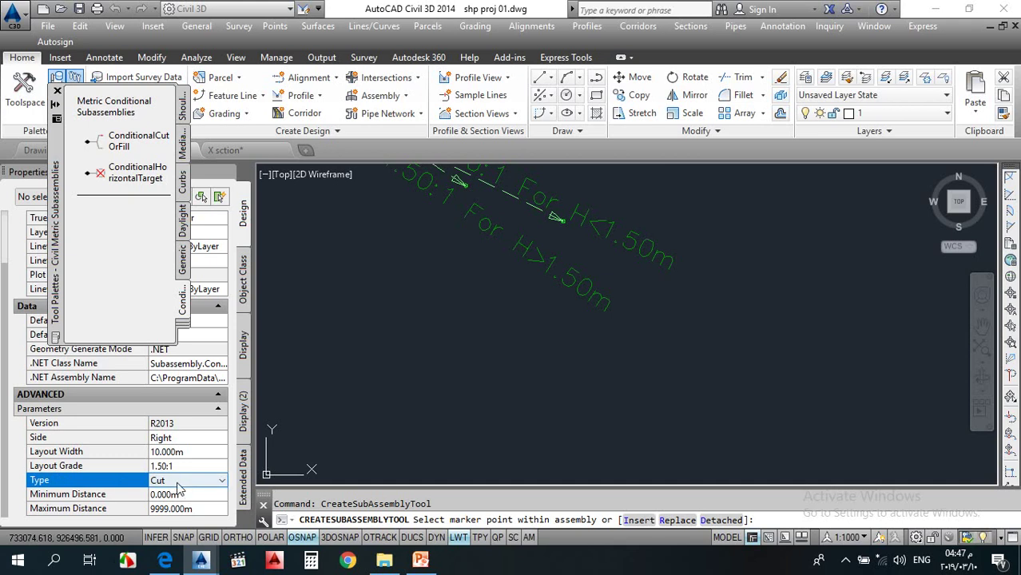
pyautogui.click(181, 482)
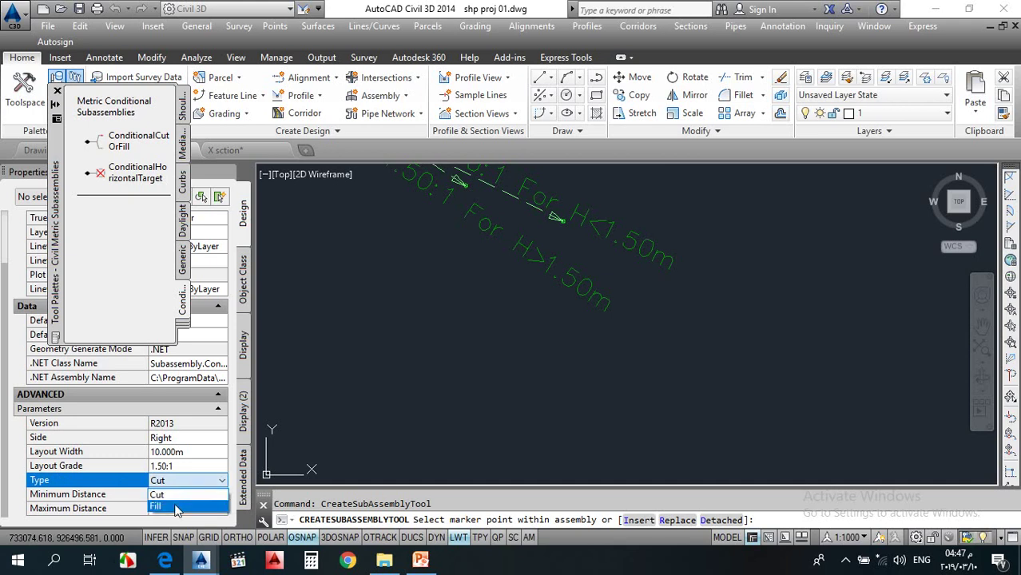
pyautogui.click(177, 508)
pyautogui.click(180, 495)
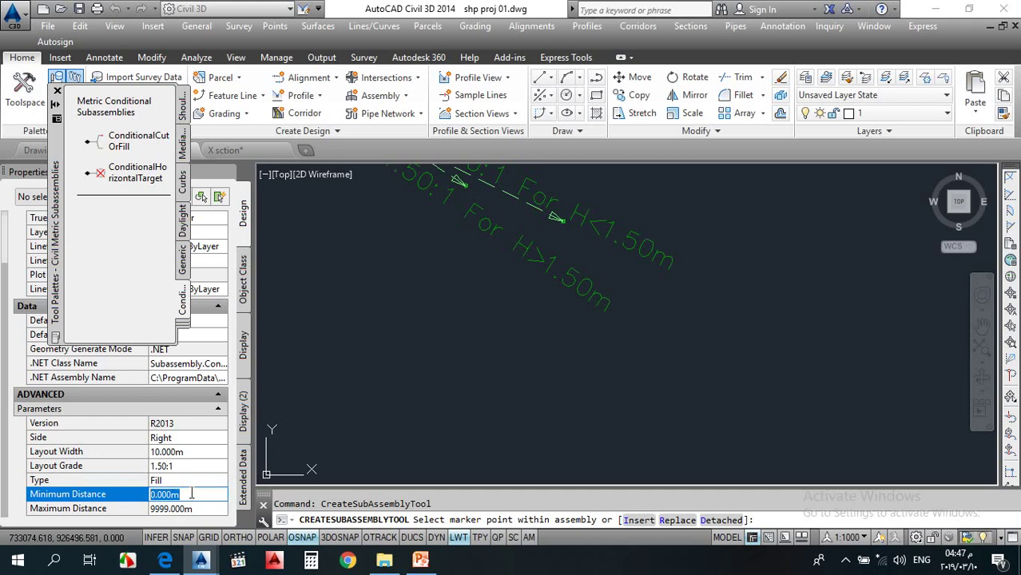
pyautogui.click(204, 509)
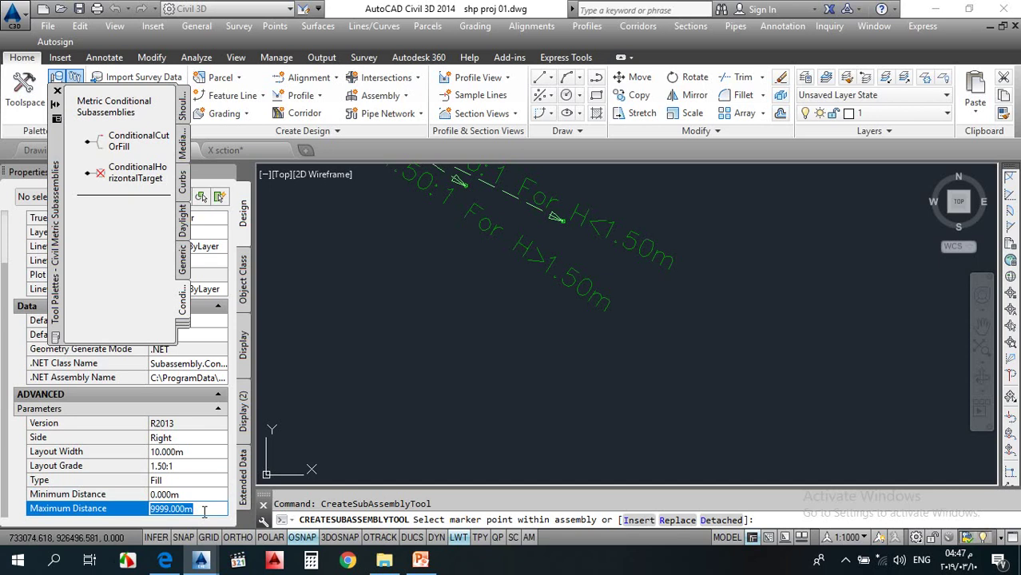
pyautogui.write('1')
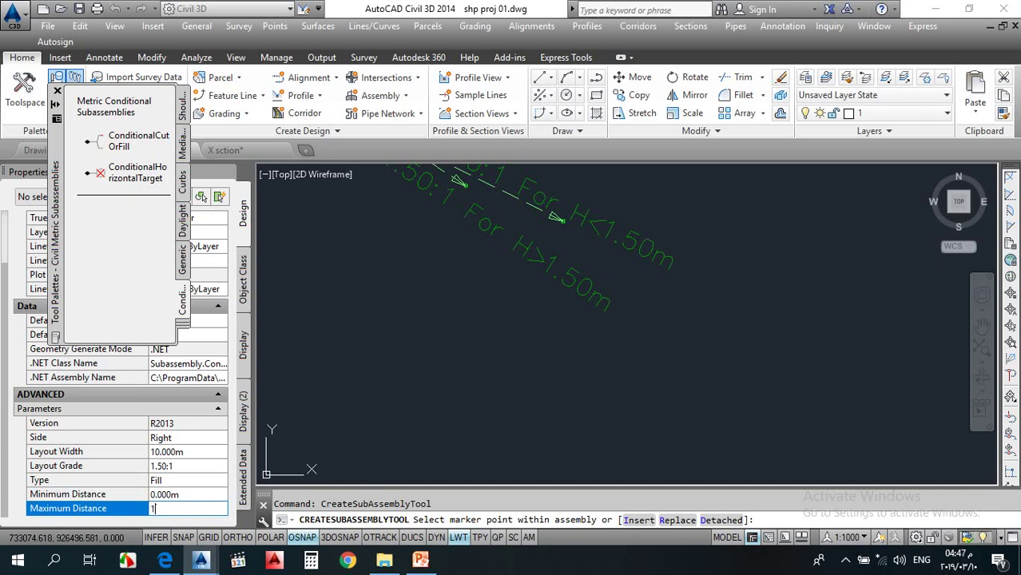
pyautogui.write('.5')
pyautogui.press('Return')
pyautogui.click(387, 387)
pyautogui.click(440, 356)
# Step: Change the layout grade to -1.5:1, attach the fill condition to the assembly's outermost upper marker point and end the placement
pyautogui.scroll(-4, 417, 306)
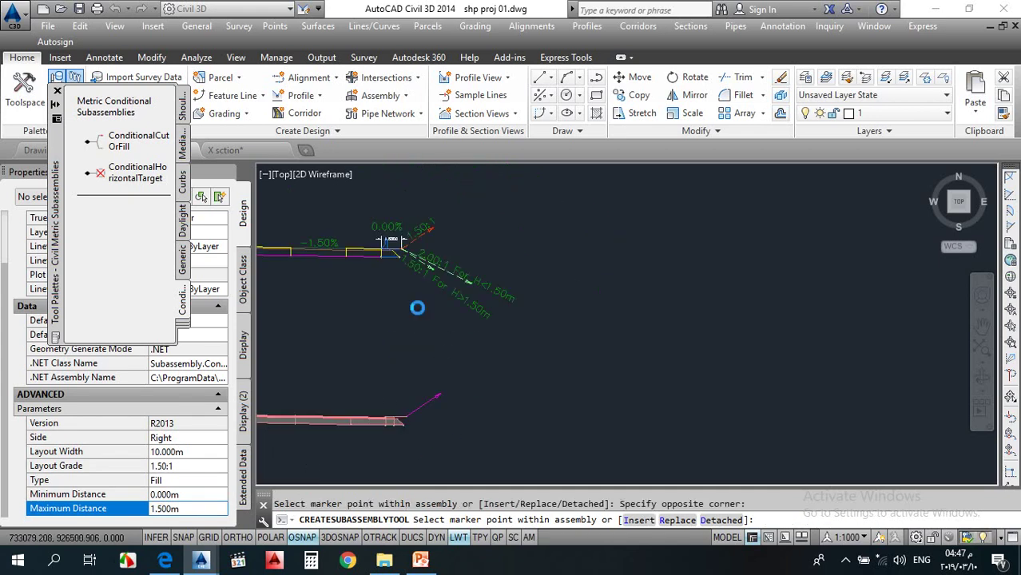
pyautogui.scroll(6, 400, 266)
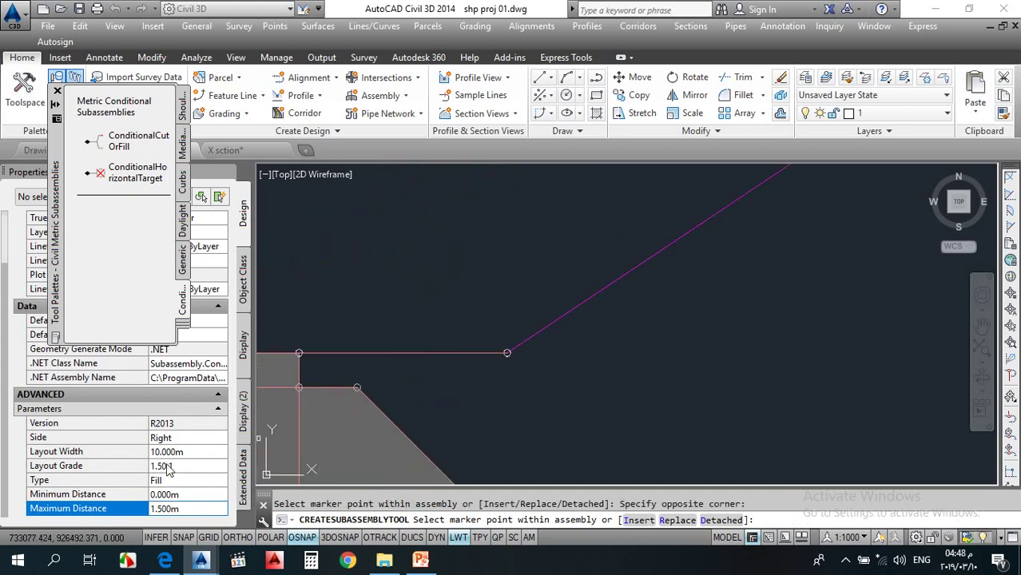
pyautogui.click(153, 467)
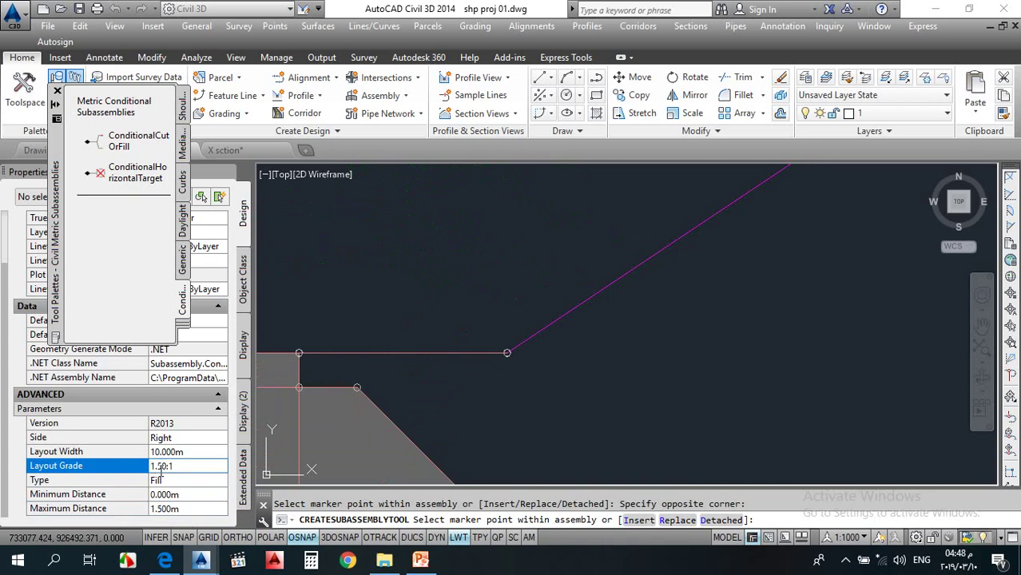
pyautogui.write('-')
pyautogui.scroll(2, 527, 388)
pyautogui.scroll(3, 508, 345)
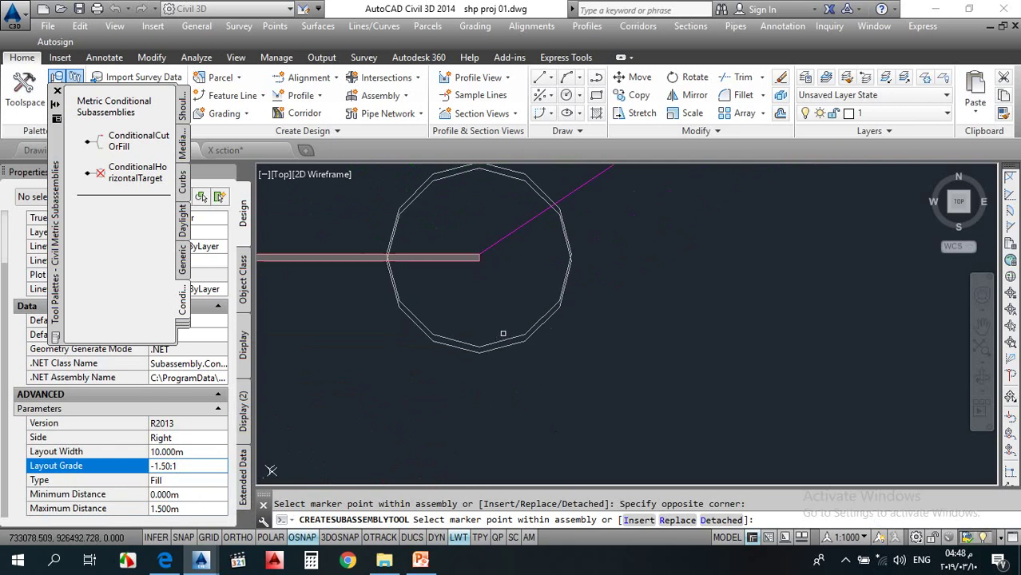
pyautogui.scroll(-6, 494, 343)
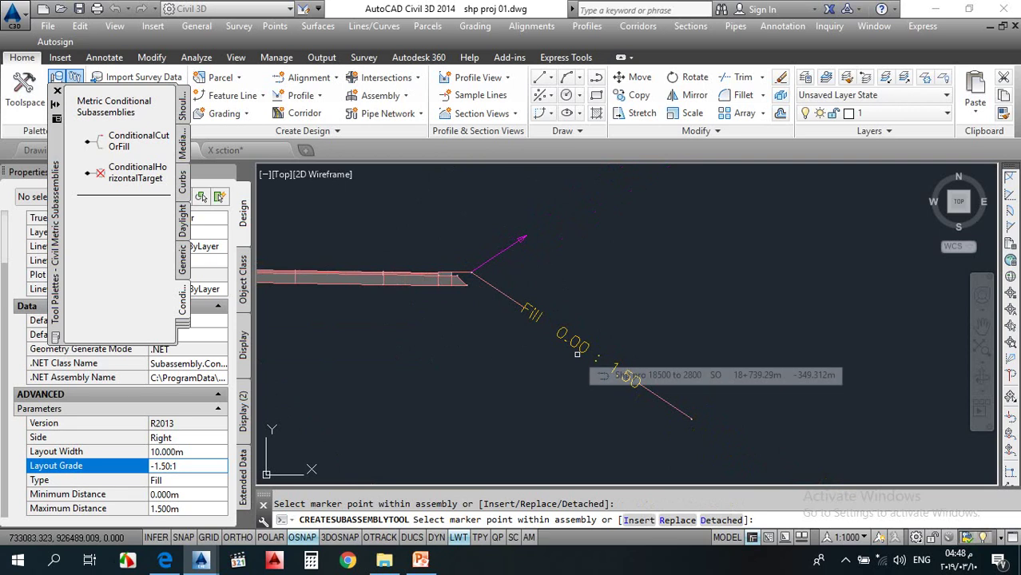
pyautogui.scroll(2, 591, 366)
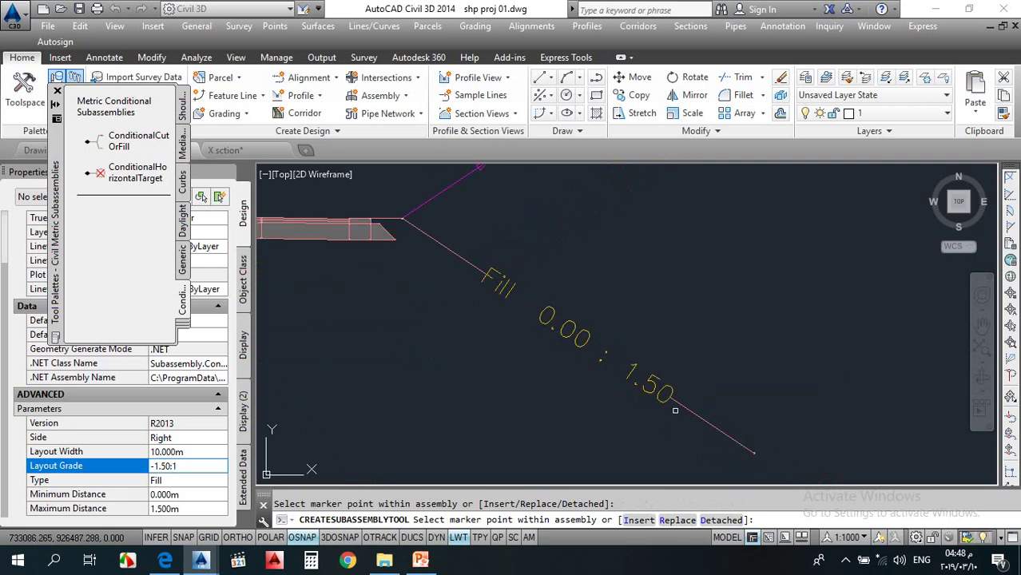
pyautogui.scroll(-1, 514, 306)
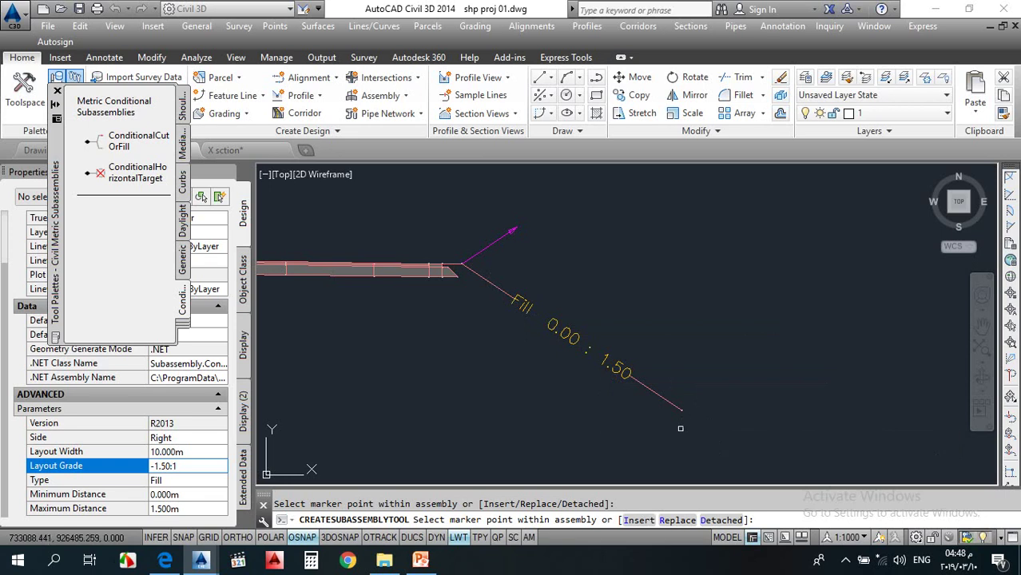
pyautogui.press('Escape')
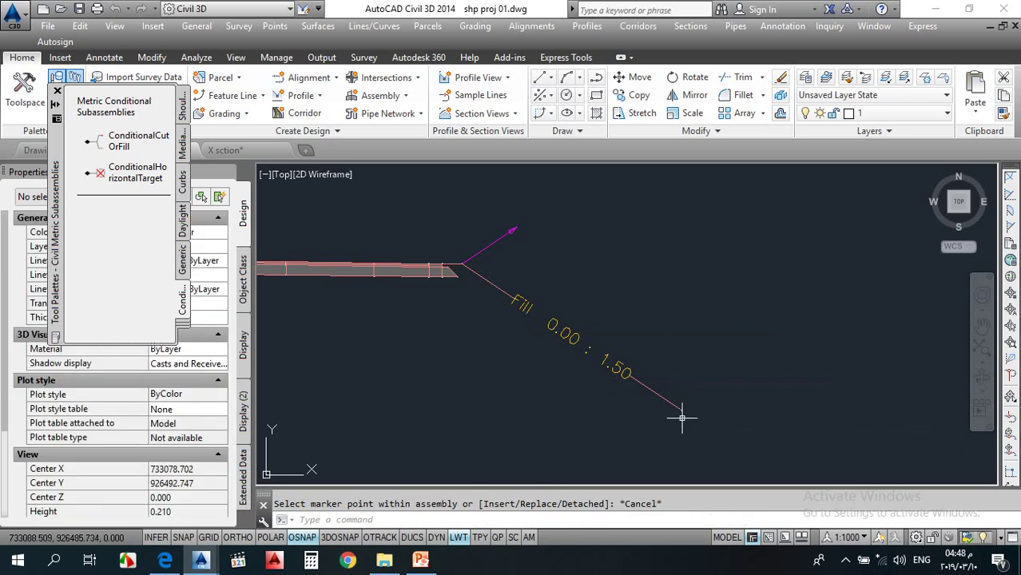
# Step: Copy the cut LinkSlopeToSurface subassembly onto the outer end point of the 0.00 : 1.50 fill condition
pyautogui.scroll(4, 679, 410)
pyautogui.scroll(5, 680, 410)
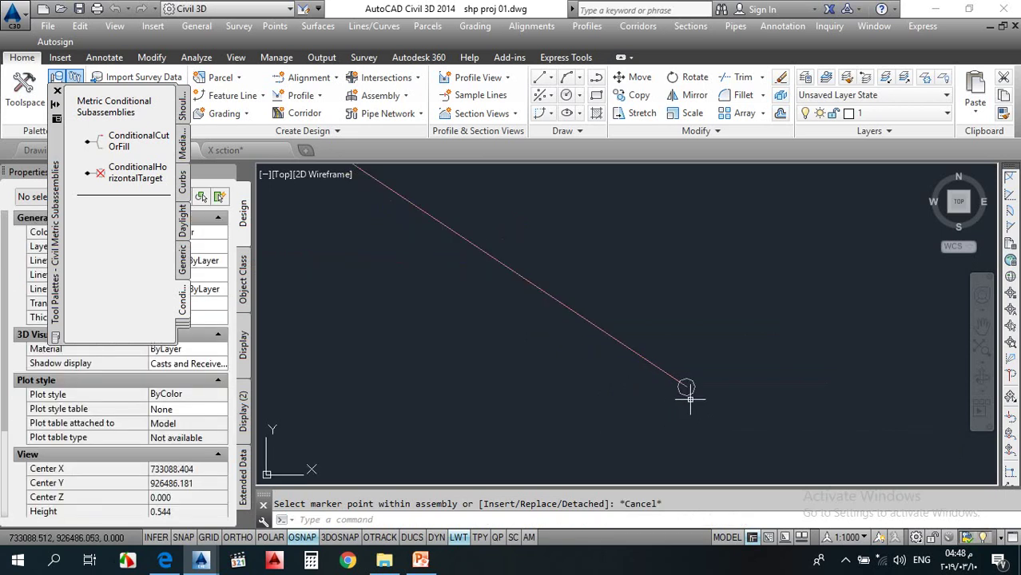
pyautogui.scroll(-2, 591, 352)
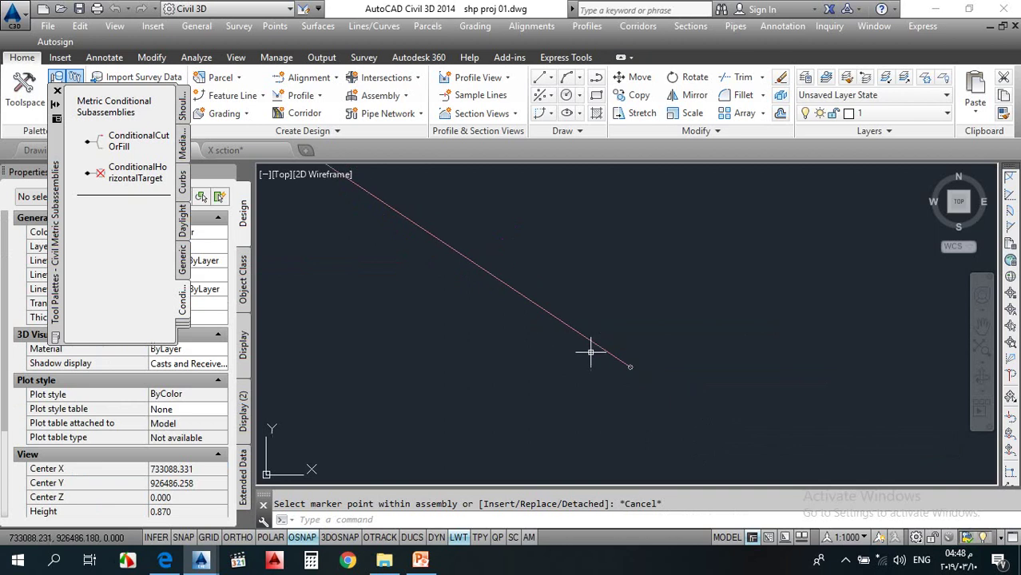
pyautogui.scroll(-1, 591, 352)
pyautogui.press('Escape')
pyautogui.click(425, 189)
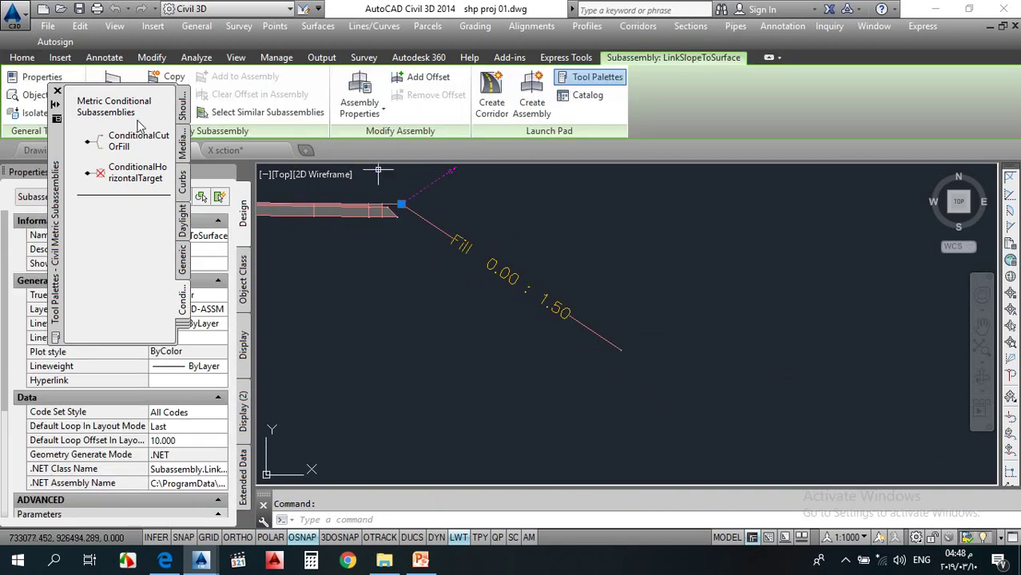
pyautogui.click(56, 91)
pyautogui.click(173, 77)
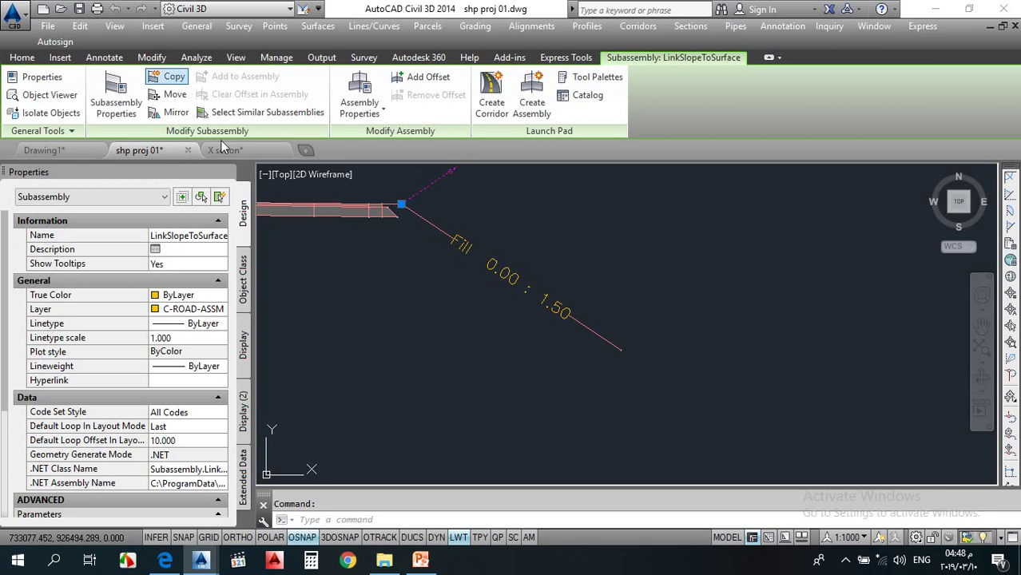
pyautogui.scroll(12, 644, 367)
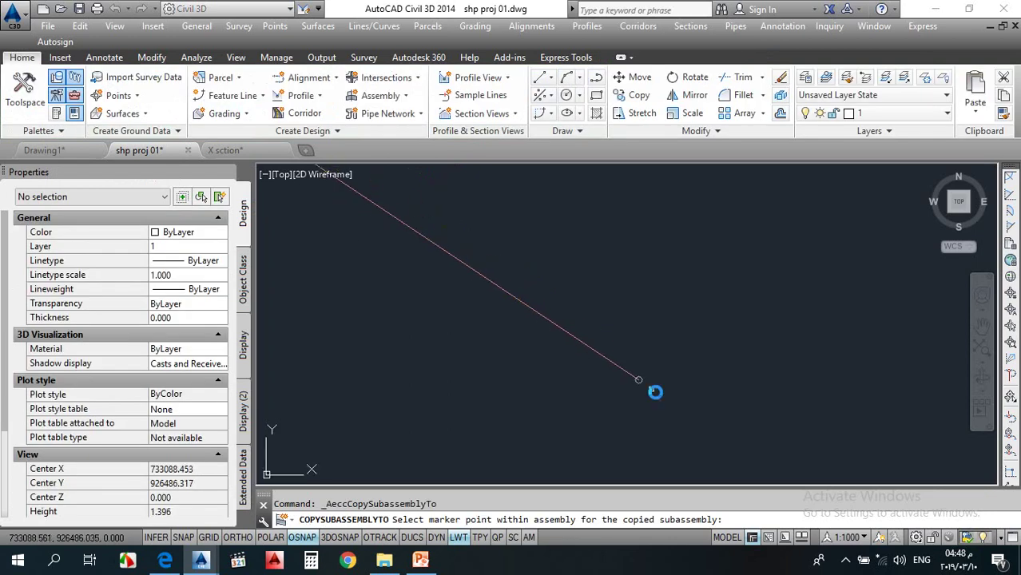
pyautogui.click(613, 365)
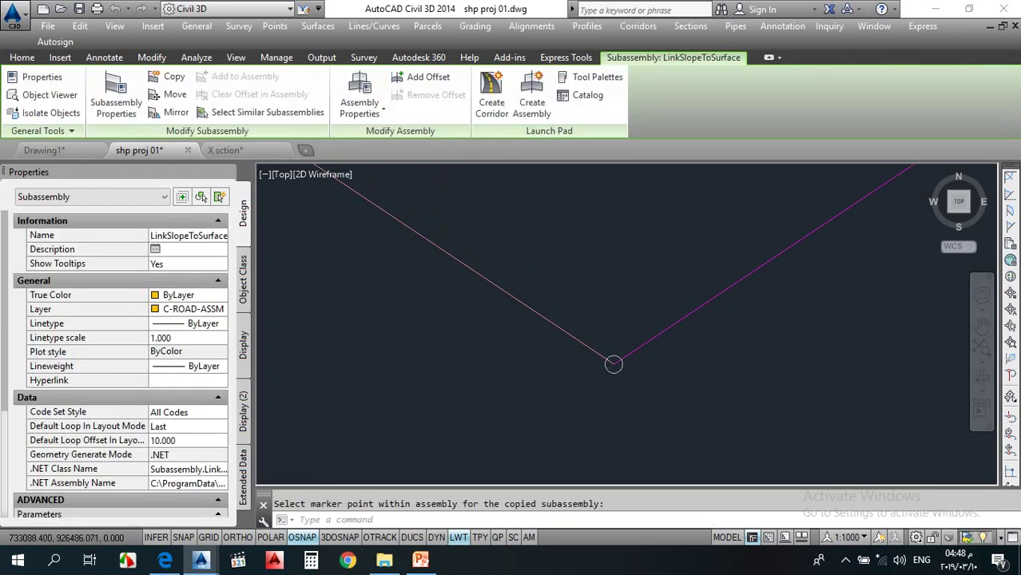
pyautogui.press('Escape')
# Step: Set the slope of the copied LinkSlopeToSurface at the fill condition's outer end to -66.67%, checking the reference section's fill slopes
pyautogui.click(609, 313)
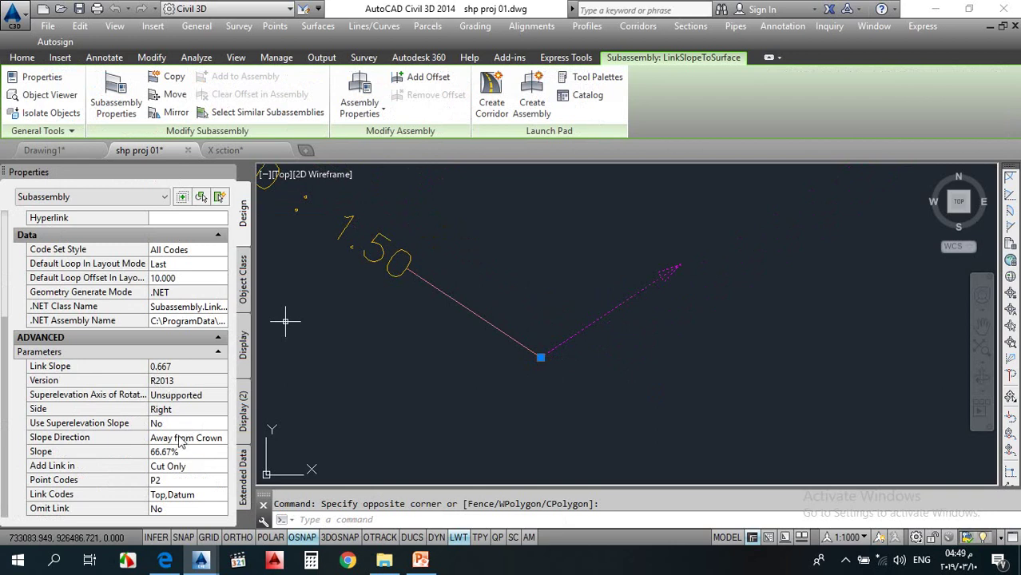
pyautogui.click(188, 452)
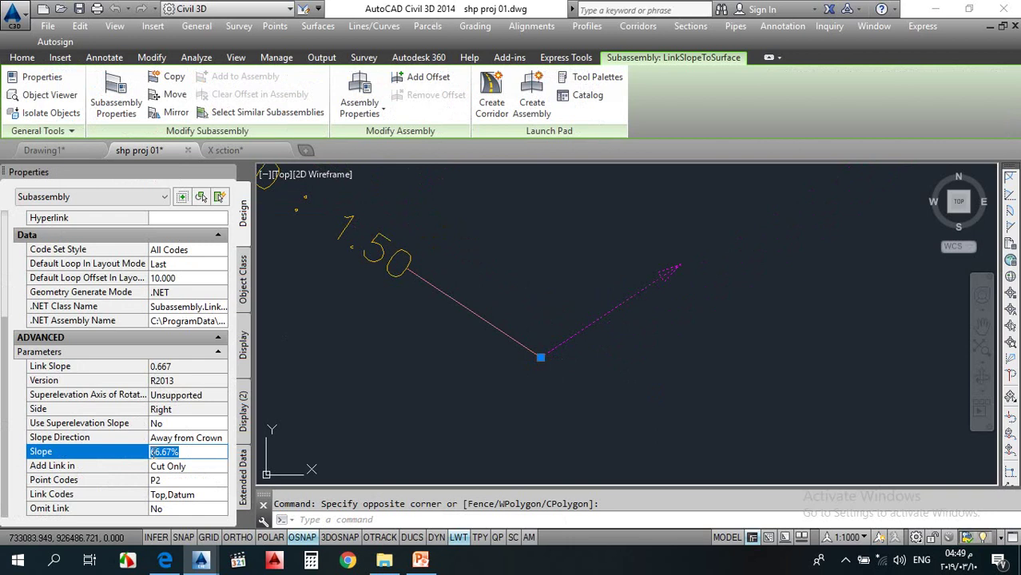
pyautogui.click(152, 452)
pyautogui.scroll(-5, 567, 412)
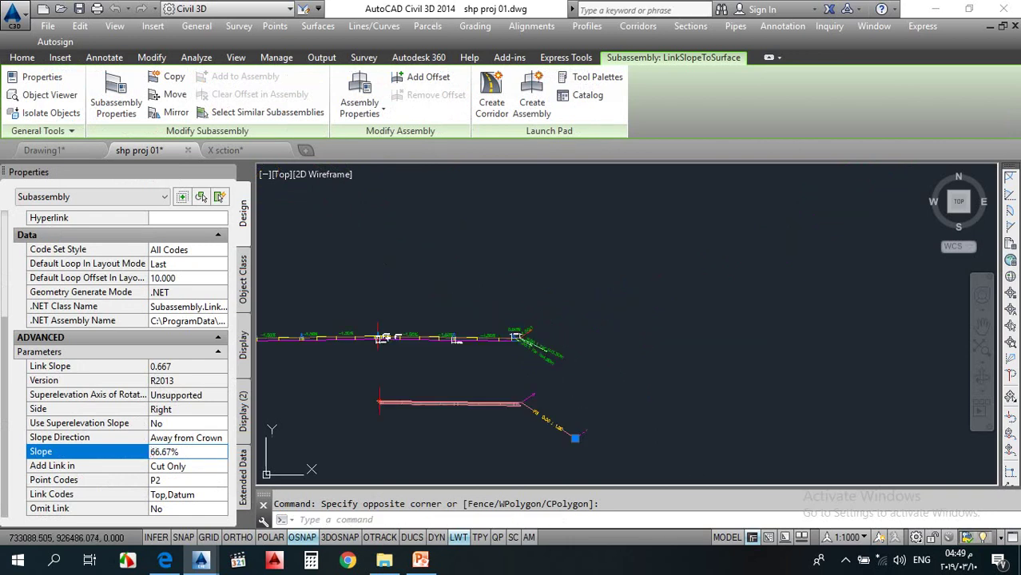
pyautogui.scroll(5, 567, 415)
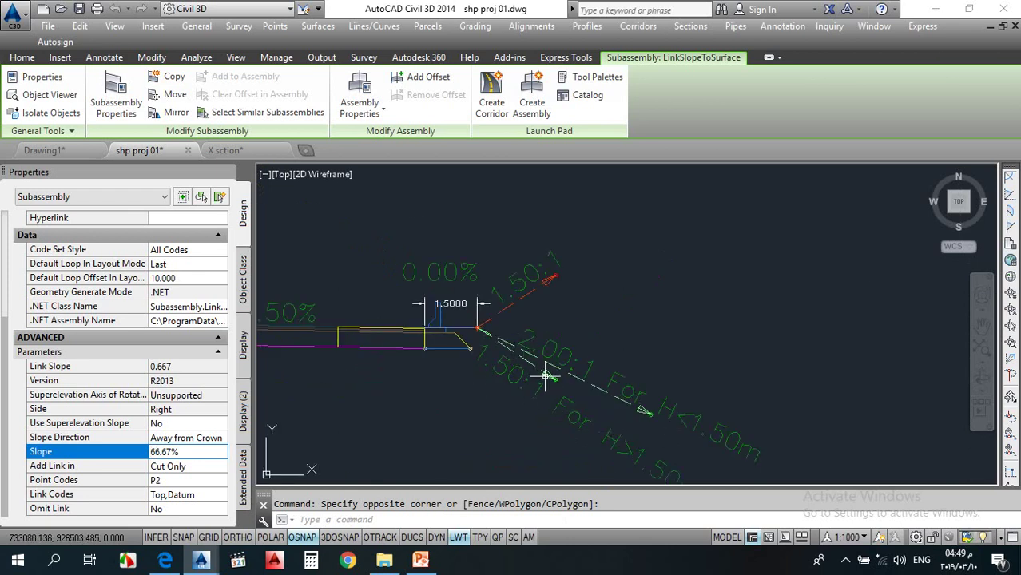
pyautogui.scroll(-3, 549, 369)
pyautogui.scroll(-2, 549, 369)
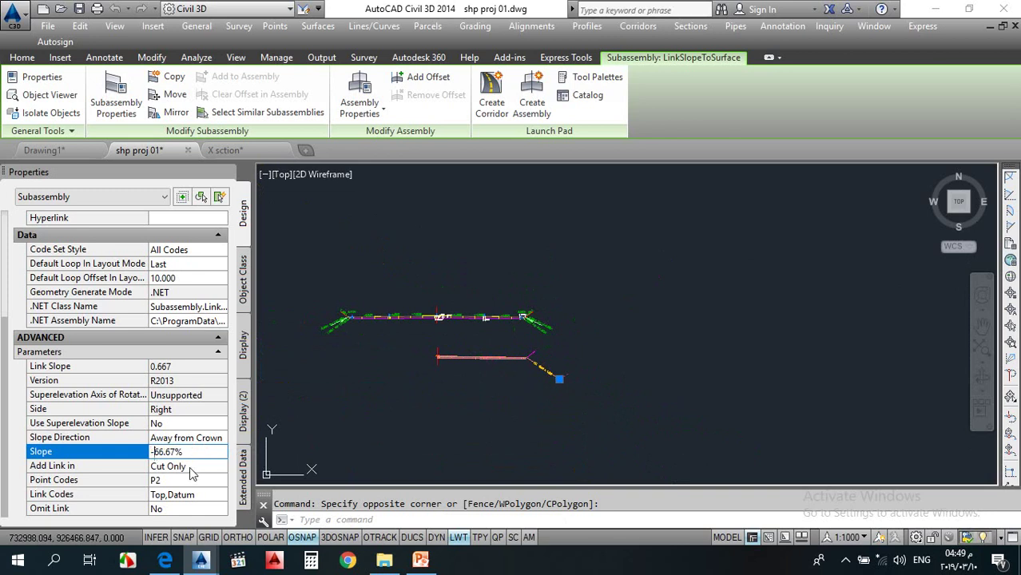
# Step: Set the copied slope link to be added in Fill Only and clear the selection
pyautogui.click(191, 470)
pyautogui.click(192, 493)
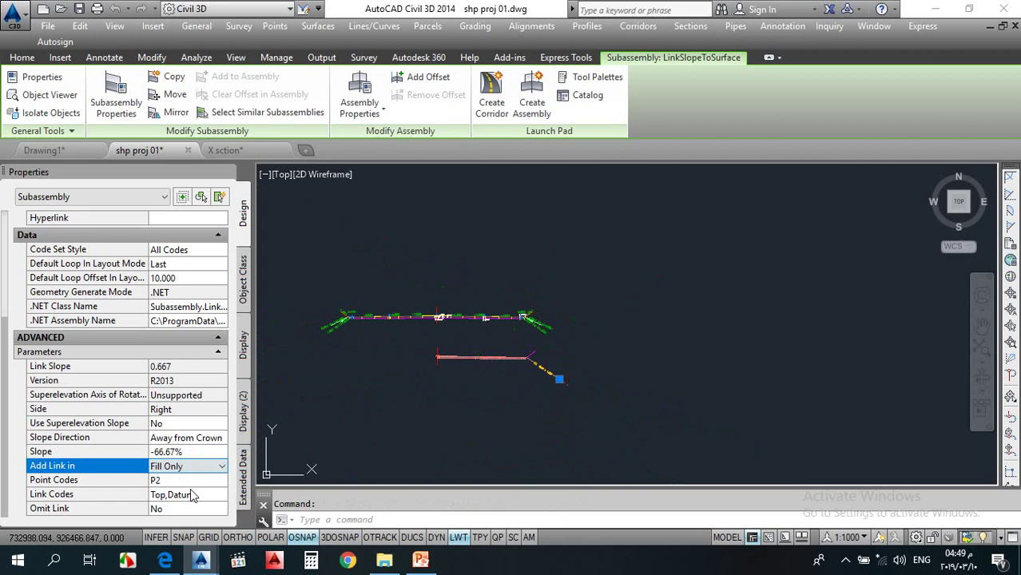
pyautogui.click(423, 432)
pyautogui.press('Escape')
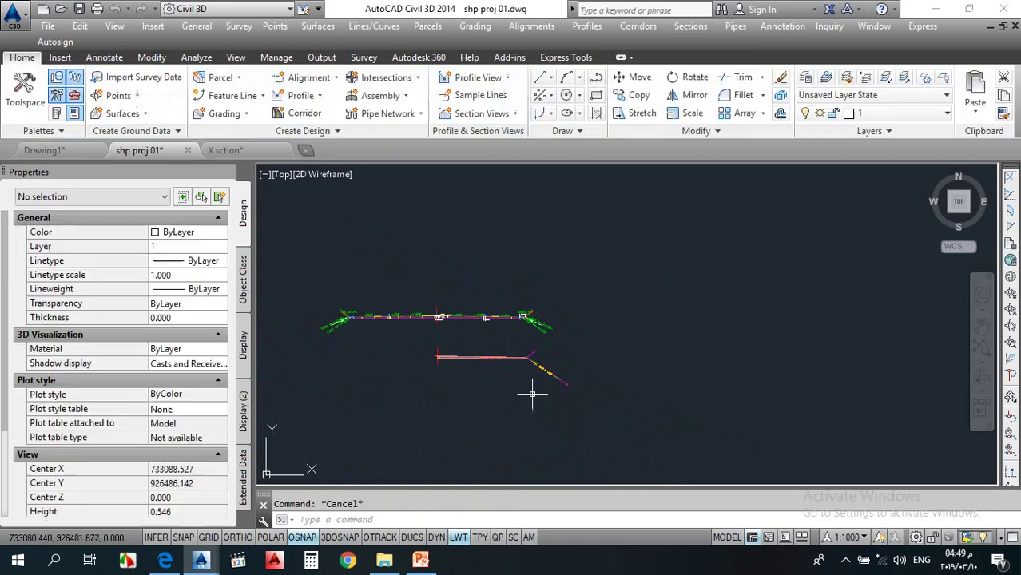
# Step: Compare the assembly's 0.00 : 1.50 fill condition and its slope link with the reference section's fill slopes for heights below and above 1.50 m
pyautogui.scroll(3, 543, 384)
pyautogui.scroll(5, 393, 406)
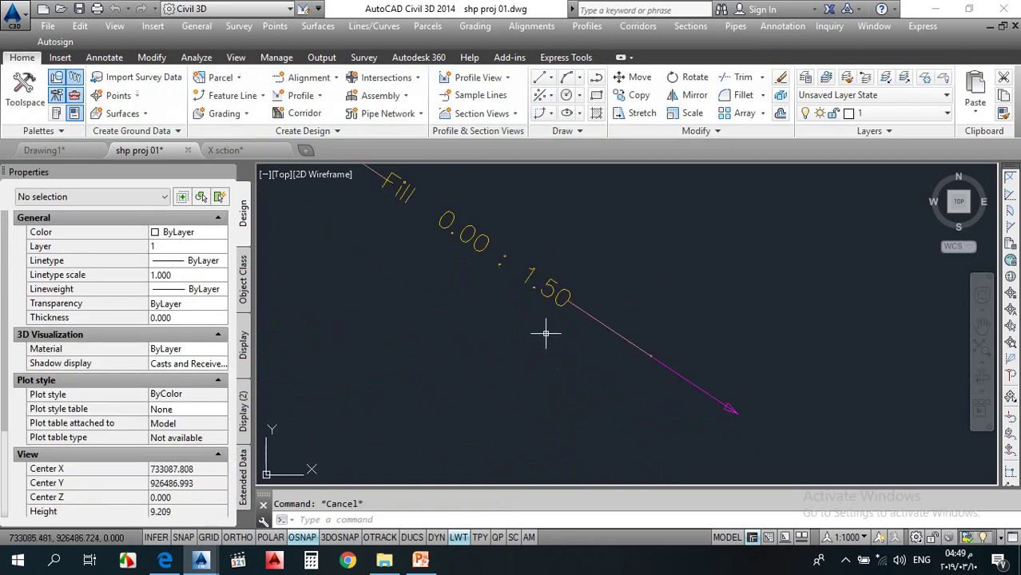
pyautogui.scroll(-2, 544, 336)
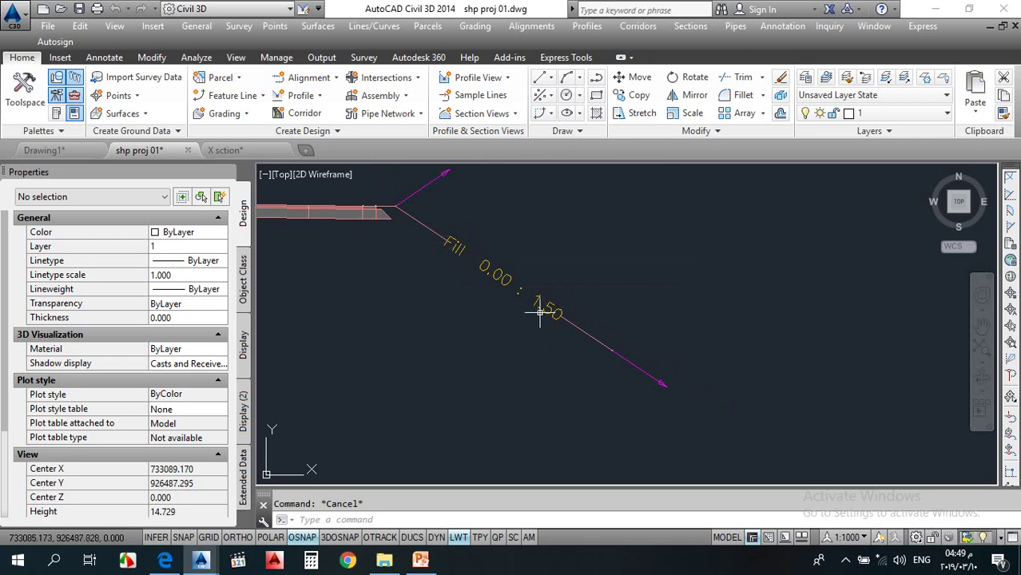
pyautogui.moveTo(475, 277)
pyautogui.scroll(-8, 519, 347)
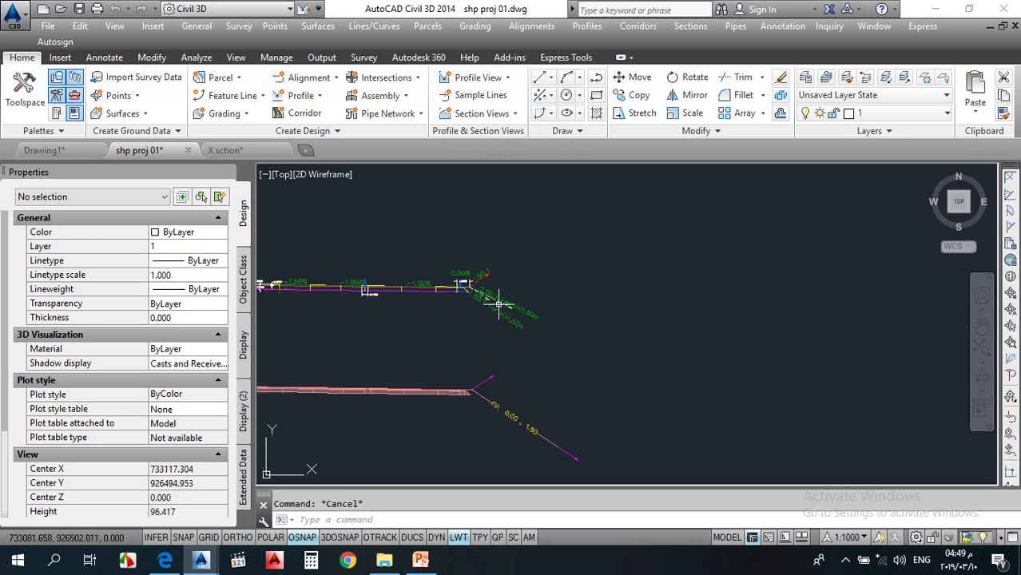
pyautogui.scroll(8, 499, 304)
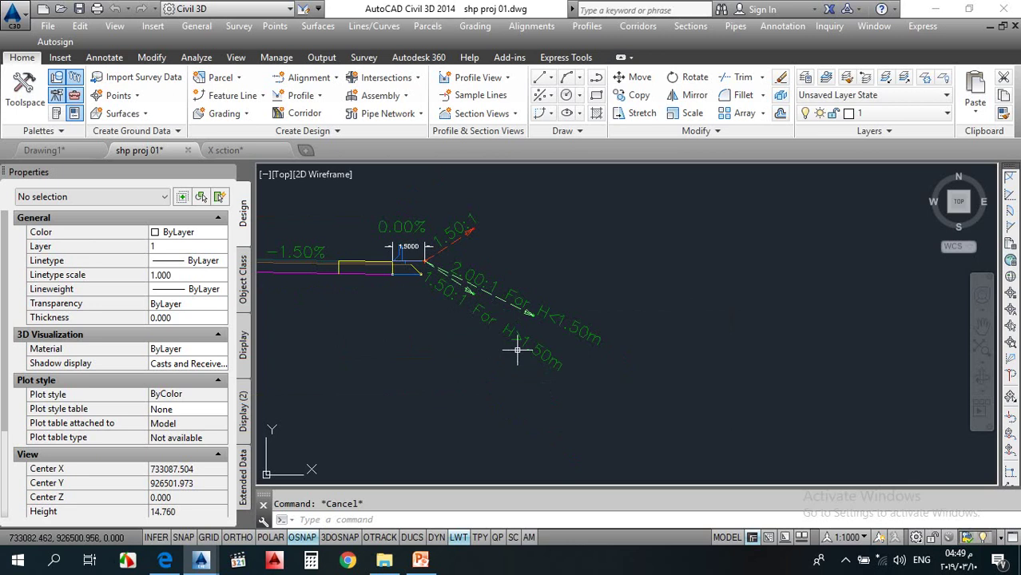
pyautogui.scroll(4, 487, 287)
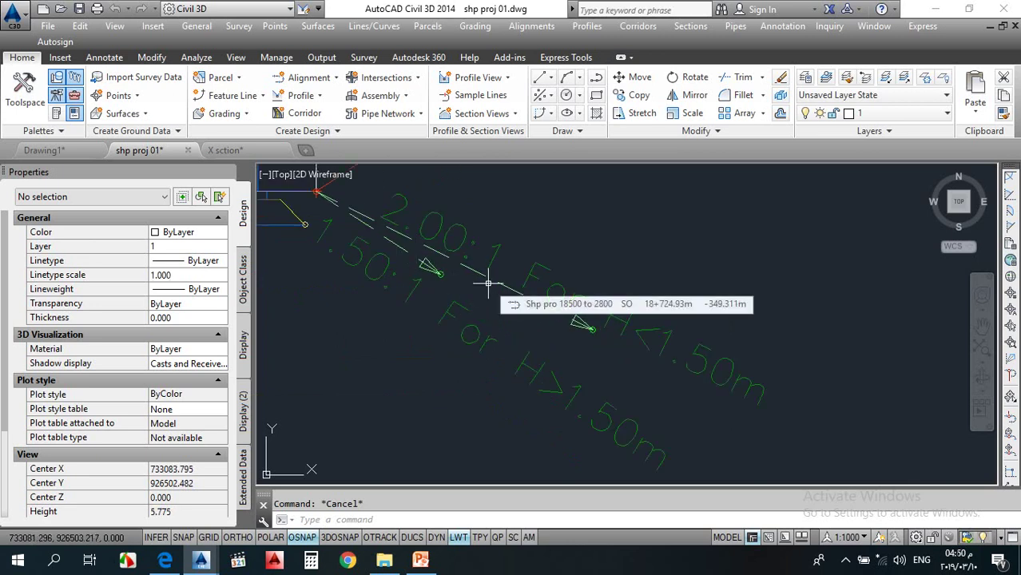
pyautogui.scroll(-4, 487, 283)
pyautogui.scroll(4, 429, 230)
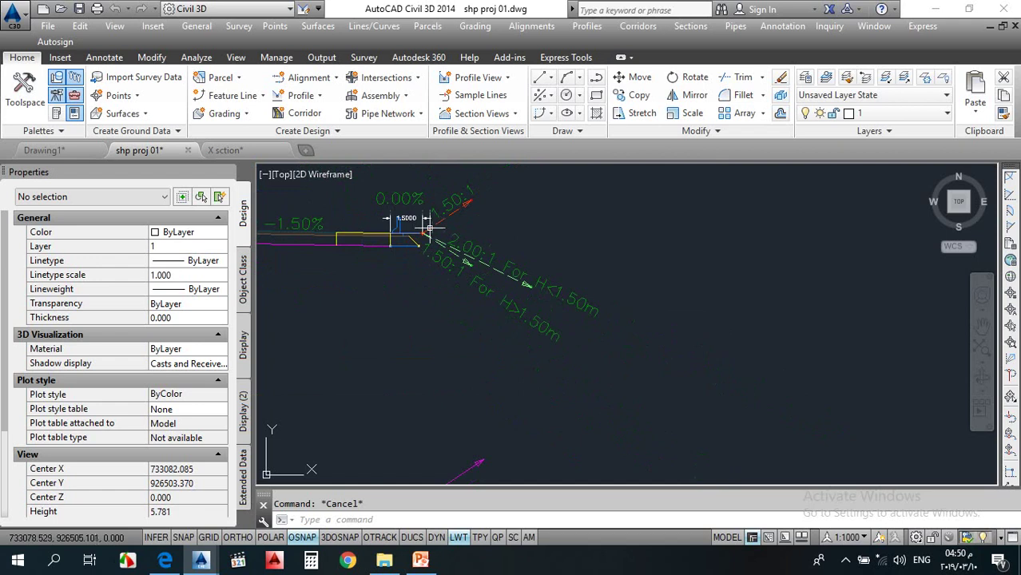
pyautogui.scroll(-4, 429, 229)
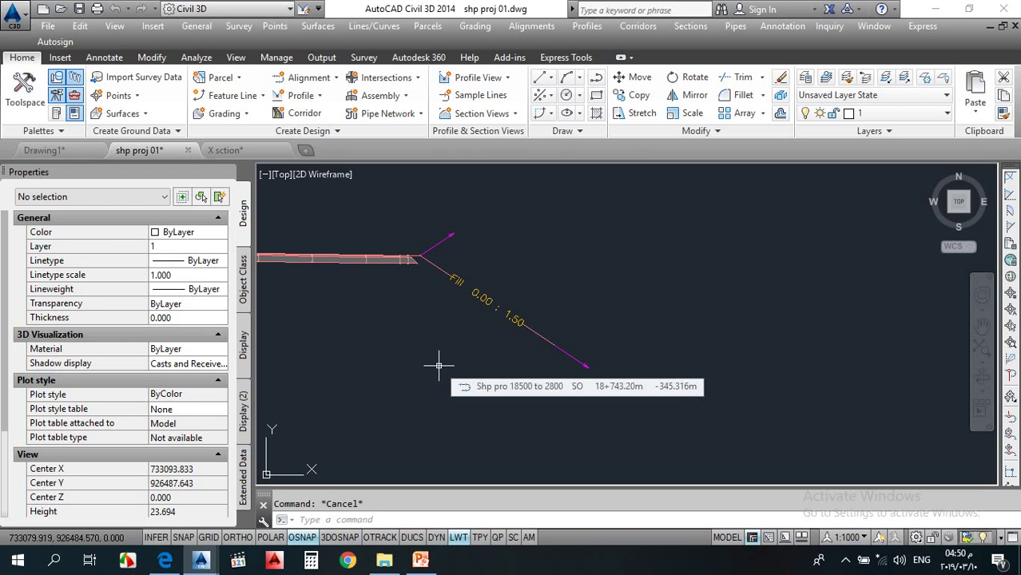
pyautogui.scroll(-3, 479, 376)
pyautogui.moveTo(479, 377); pyautogui.dragTo(462, 289, button='middle')
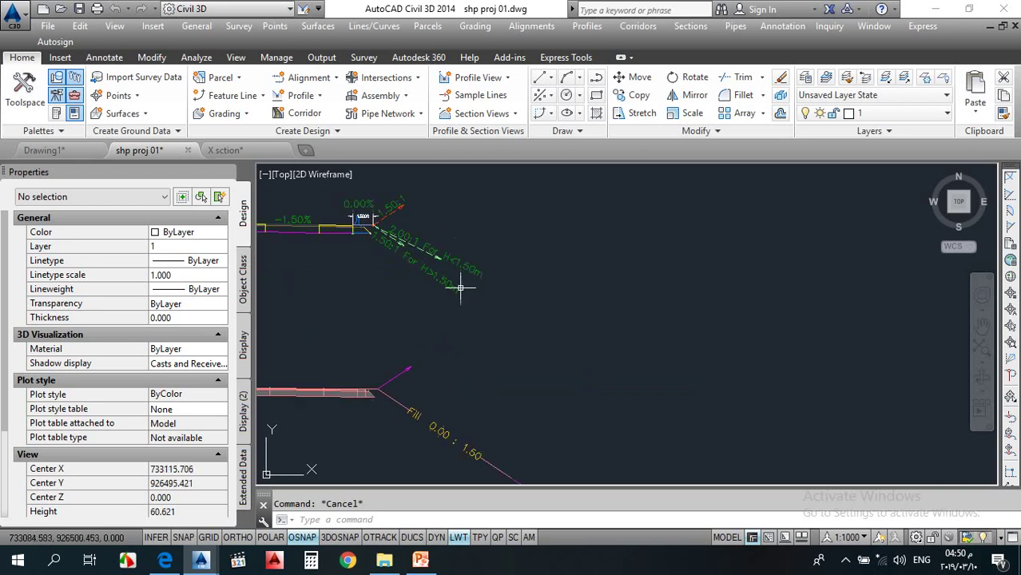
pyautogui.scroll(5, 451, 258)
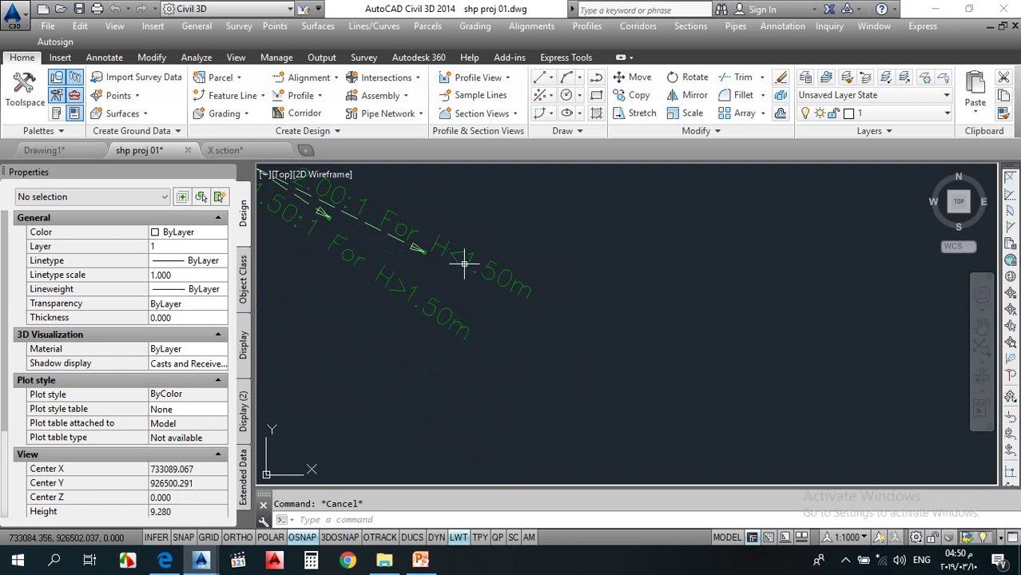
pyautogui.scroll(-2, 435, 286)
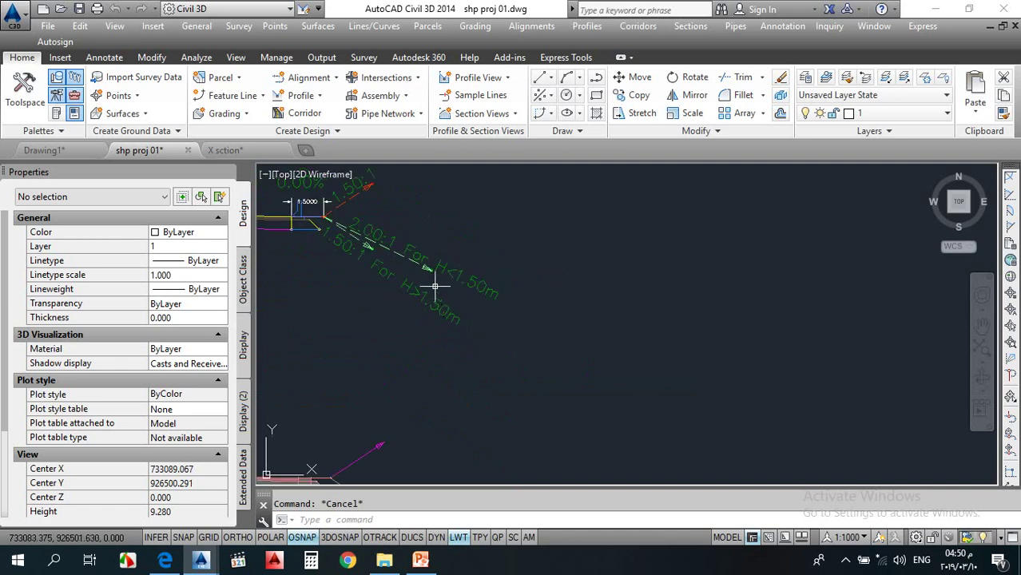
# Step: Examine the fill slope notes on the typical section and compare them with the assembly's conditional fill branch
pyautogui.scroll(2, 412, 292)
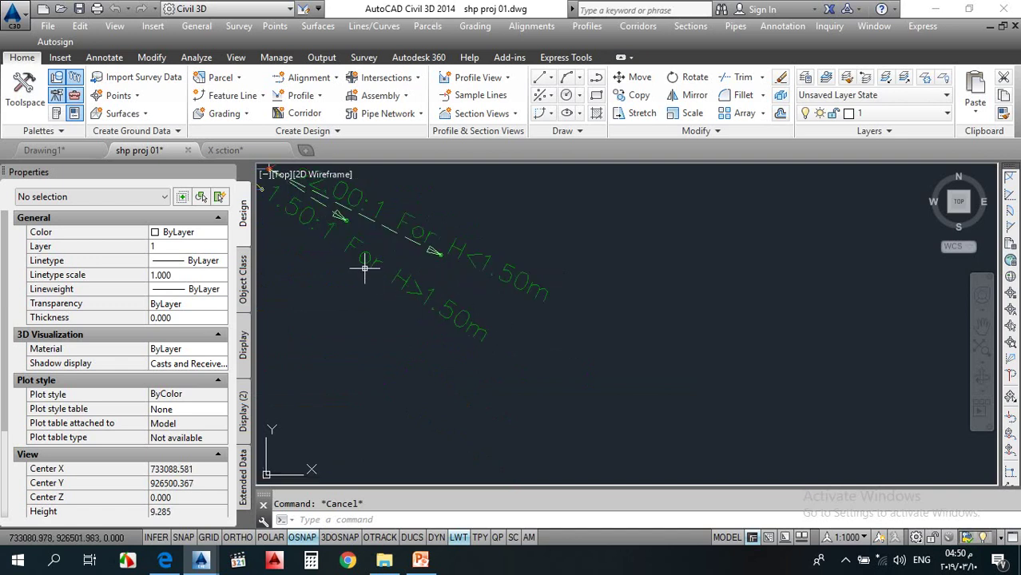
pyautogui.scroll(-2, 400, 285)
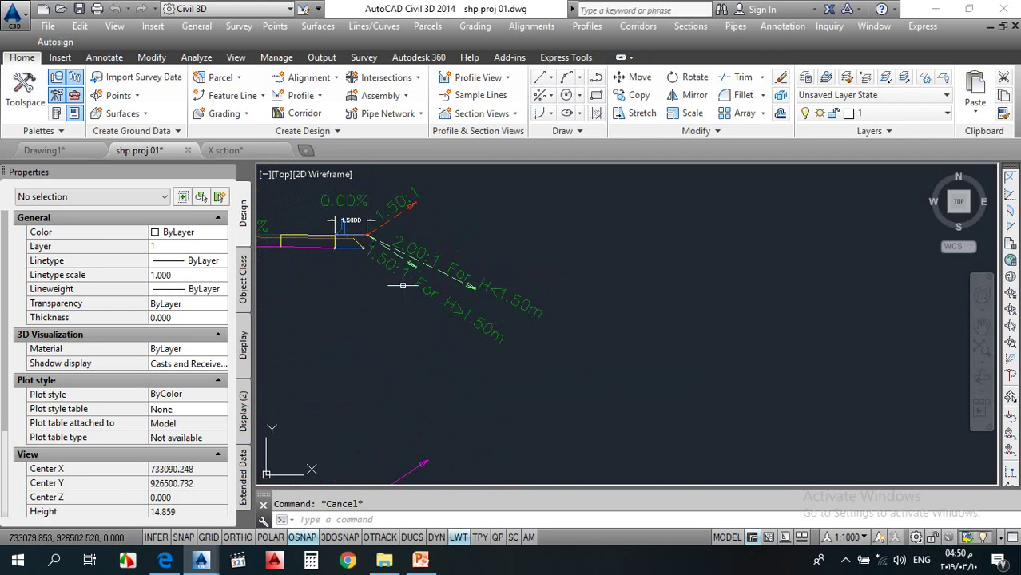
pyautogui.scroll(2, 373, 280)
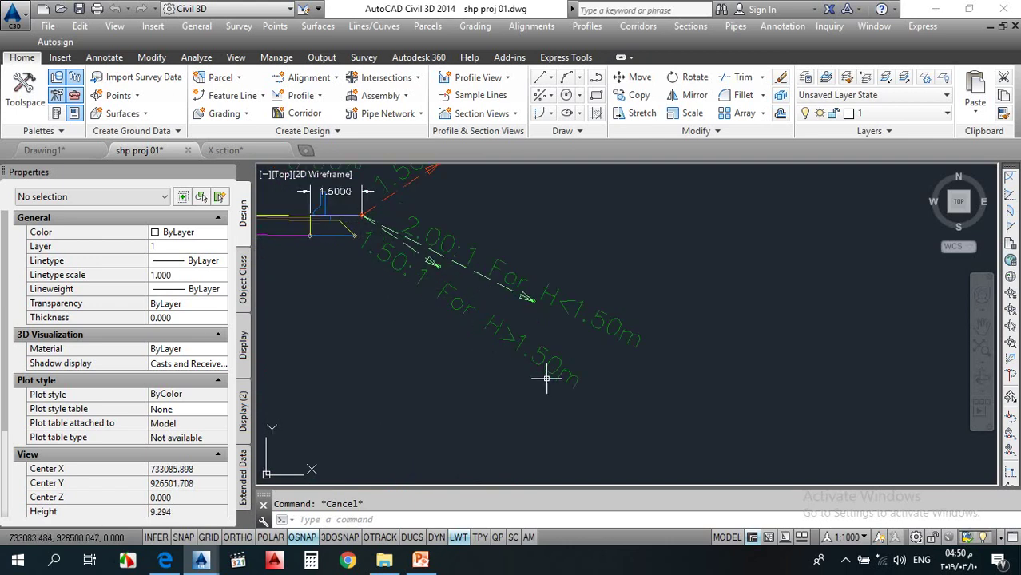
pyautogui.scroll(2, 500, 340)
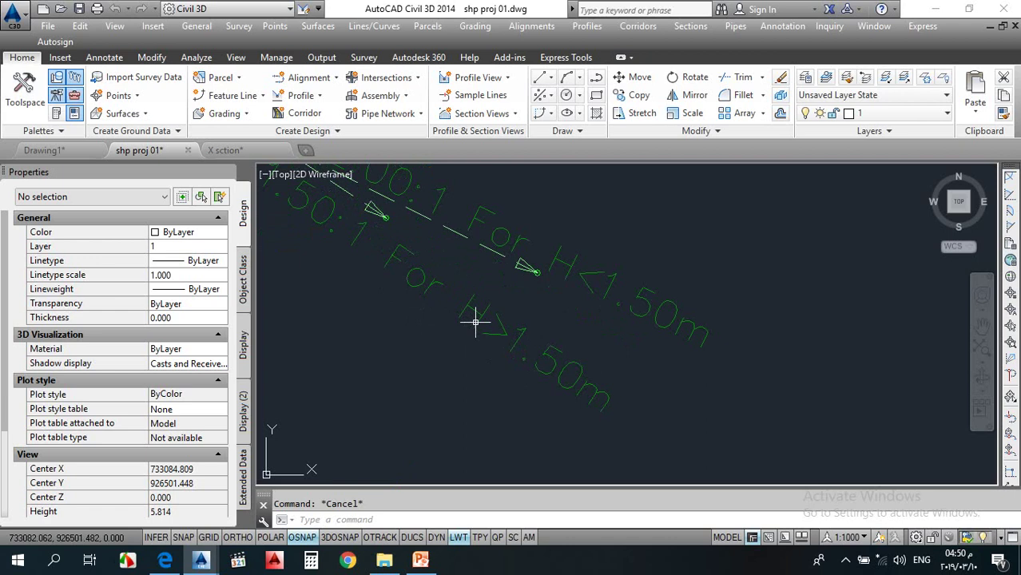
pyautogui.scroll(-4, 476, 291)
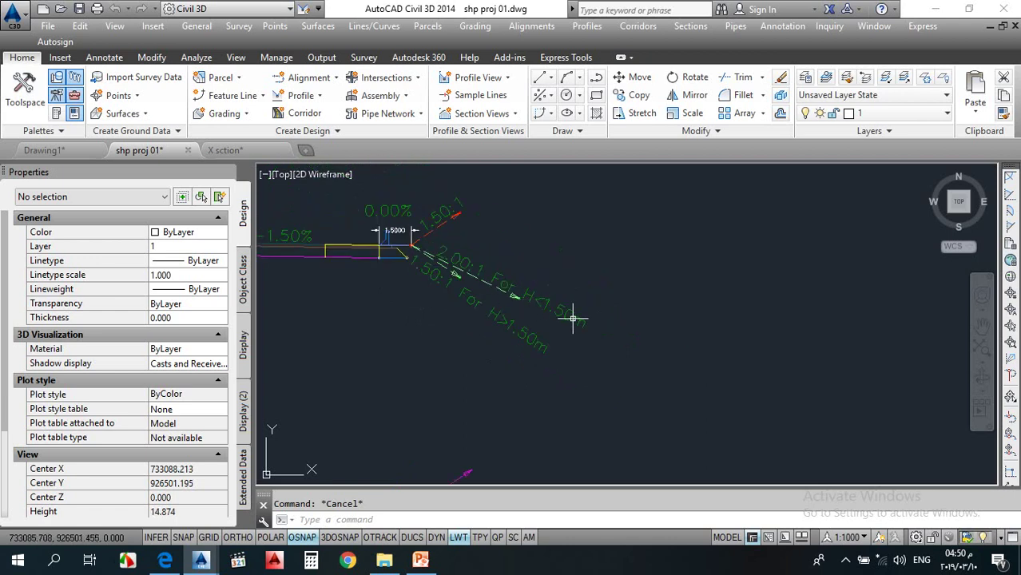
pyautogui.scroll(2, 440, 258)
pyautogui.moveTo(527, 309)
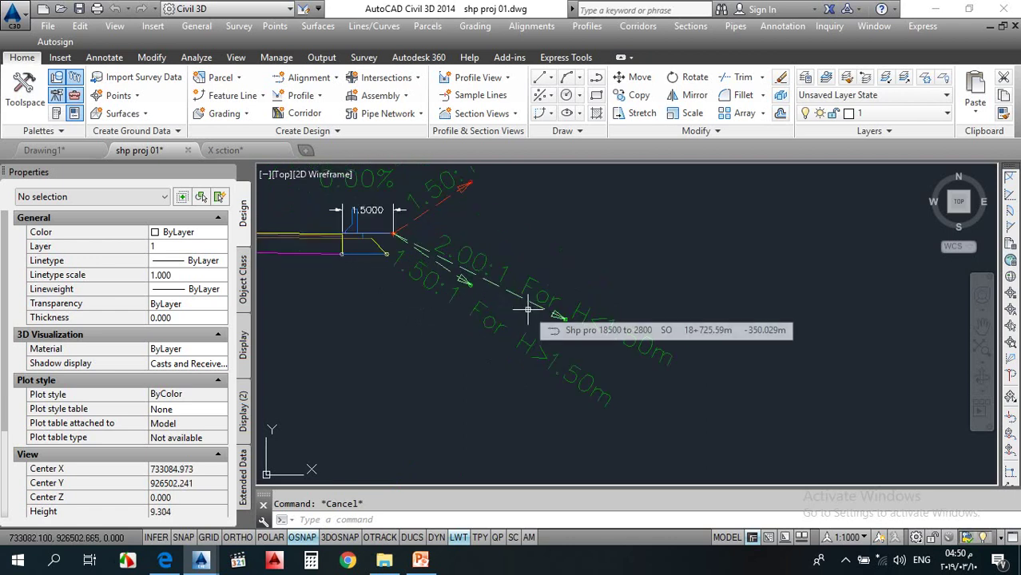
pyautogui.scroll(-6, 528, 309)
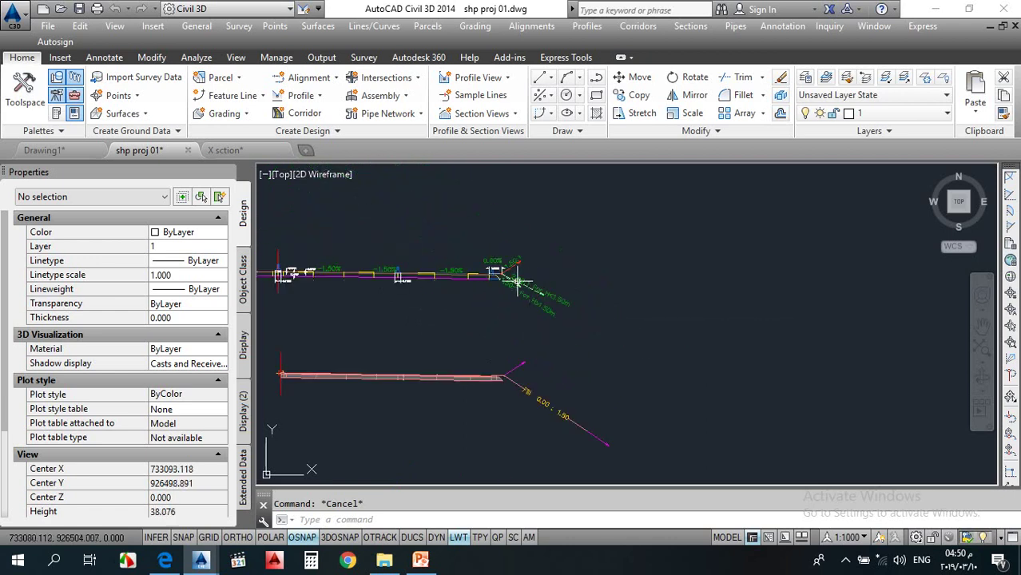
pyautogui.scroll(4, 496, 347)
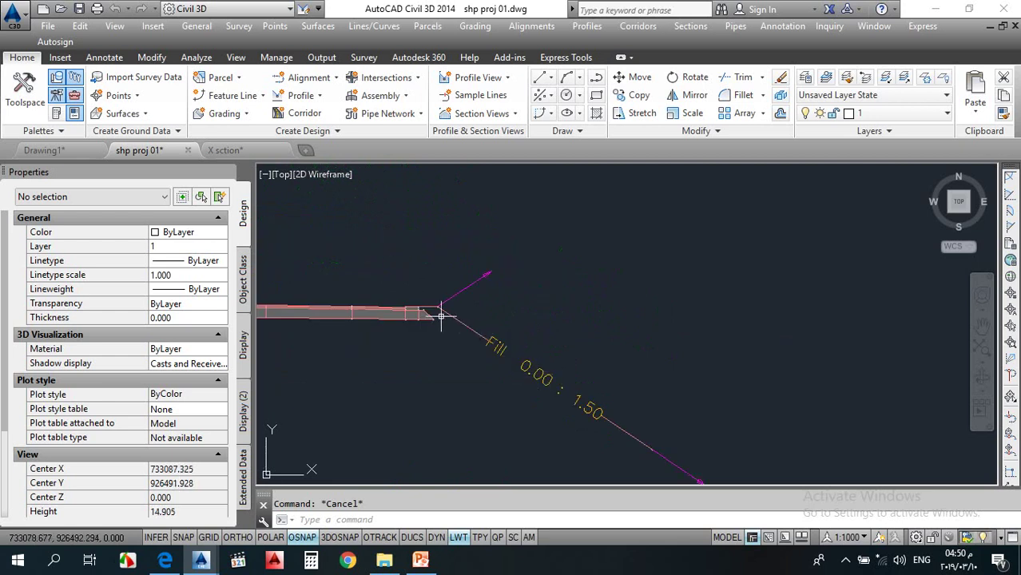
pyautogui.scroll(-4, 480, 327)
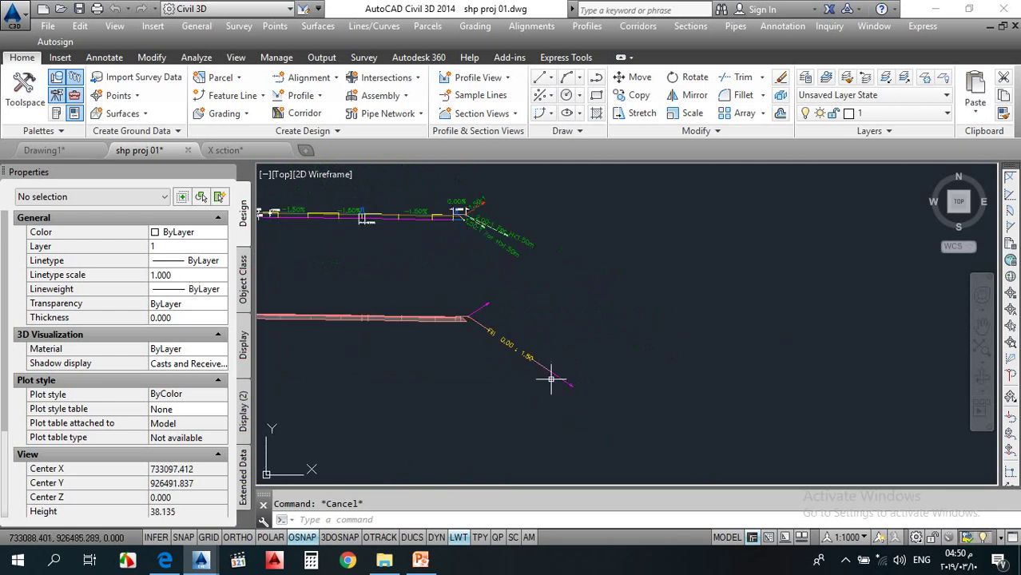
pyautogui.scroll(2, 498, 263)
pyautogui.scroll(-4, 535, 335)
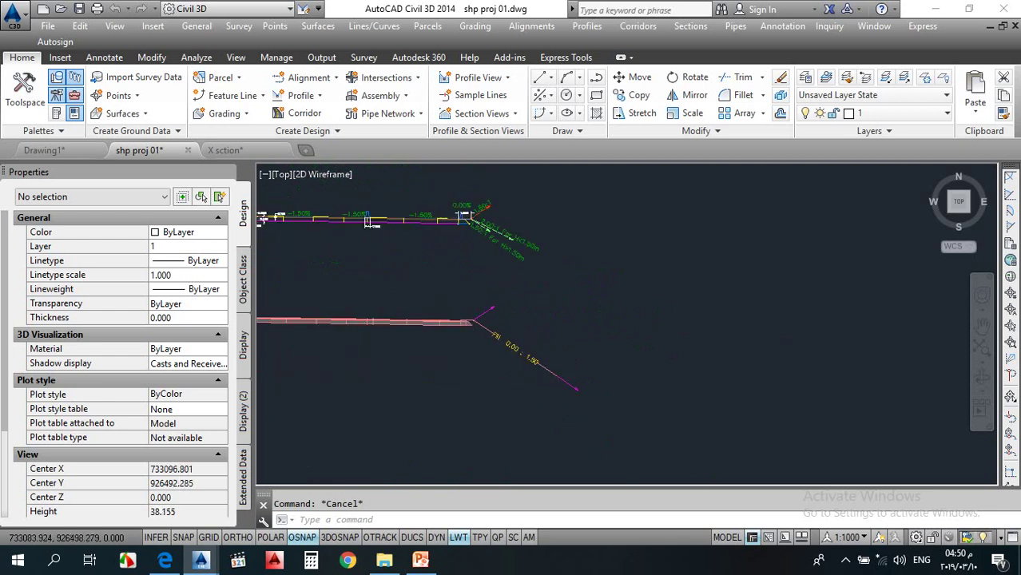
pyautogui.scroll(2, 534, 336)
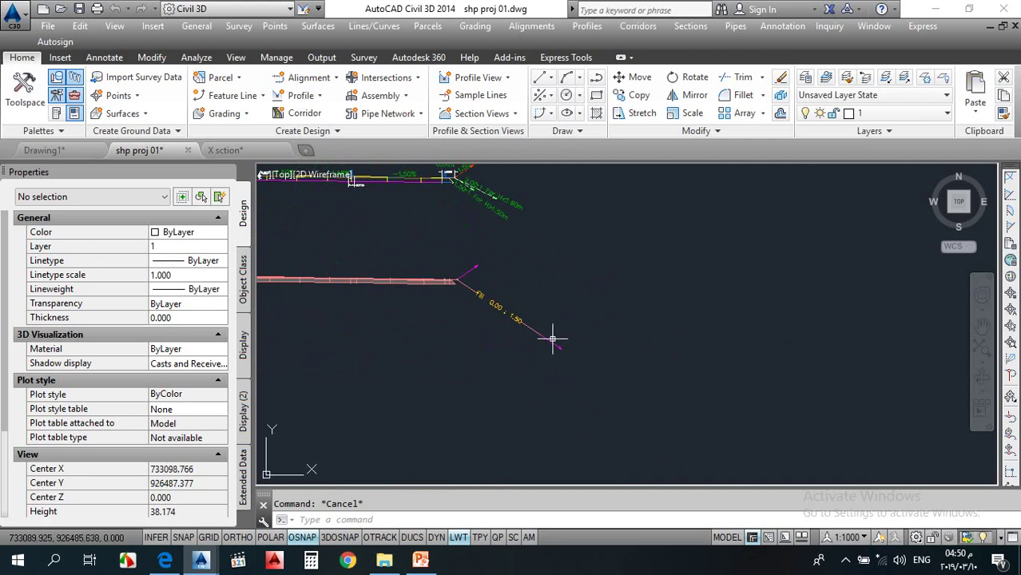
# Step: Set the slope of the LinkSlopeToSurface subassembly at the end of the conditional fill branch to -50.00%
pyautogui.click(549, 342)
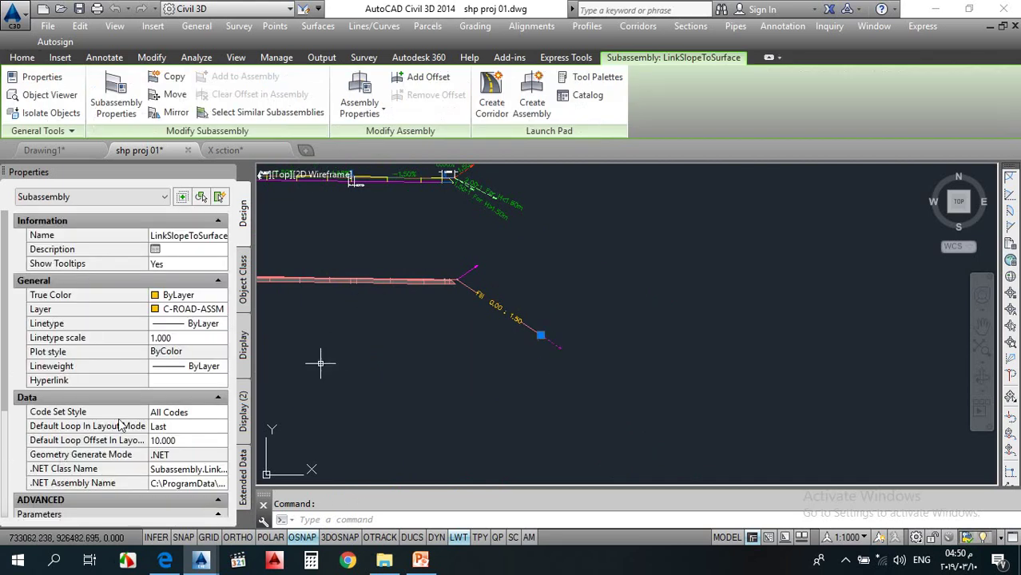
pyautogui.scroll(-5, 119, 426)
pyautogui.click(189, 453)
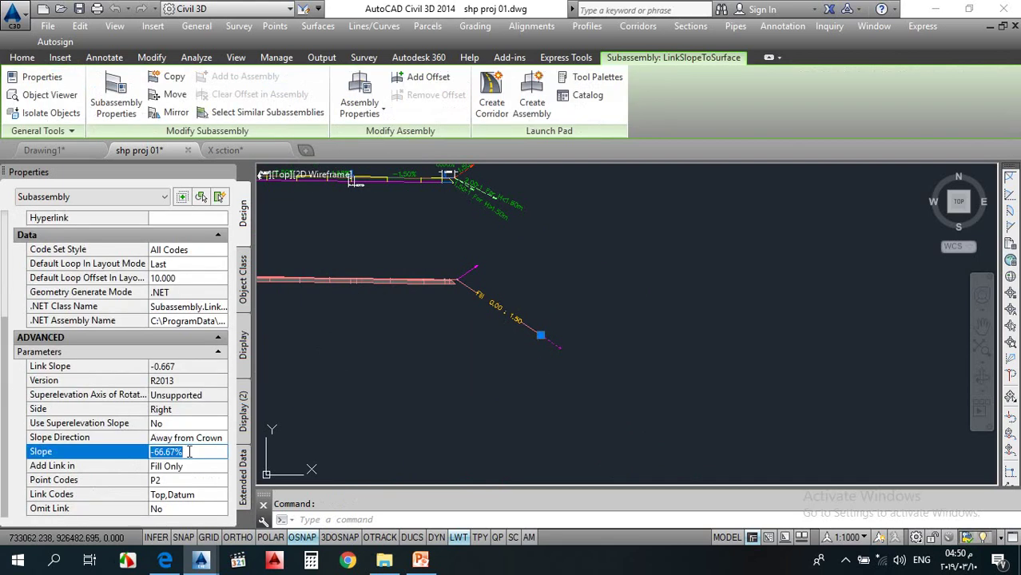
pyautogui.write('-50.00')
pyautogui.click(374, 432)
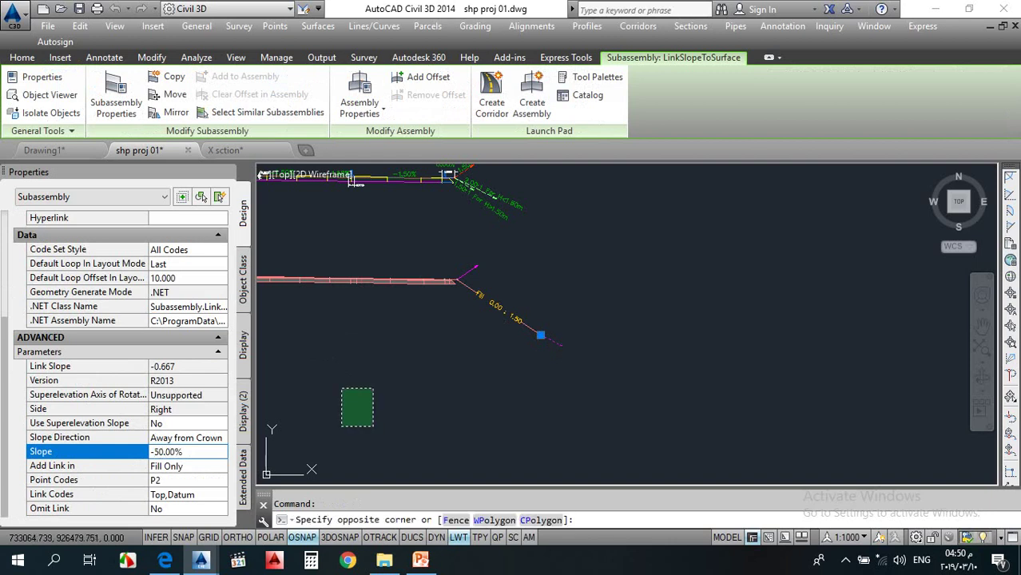
pyautogui.press('Escape')
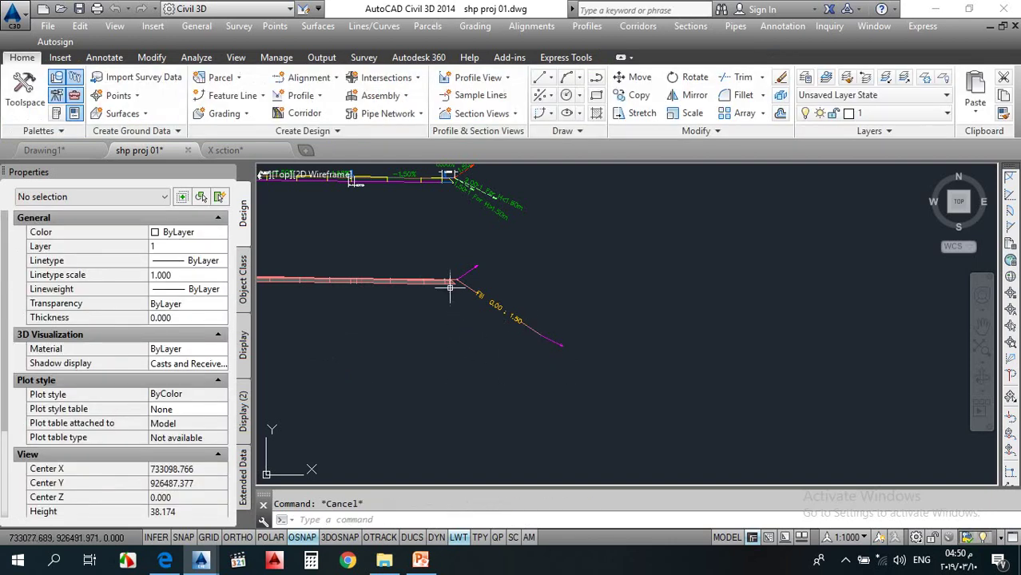
# Step: Set the layout grade of the existing 0.00 : 1.50 conditional fill subassembly to -2:1
pyautogui.scroll(4, 485, 284)
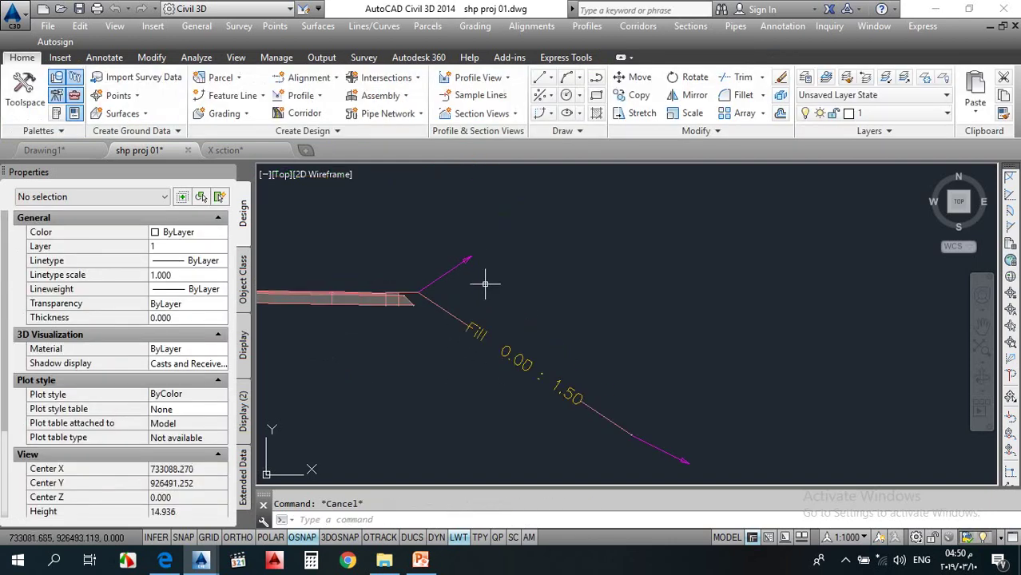
pyautogui.click(522, 356)
pyautogui.click(332, 371)
pyautogui.scroll(-3, 193, 404)
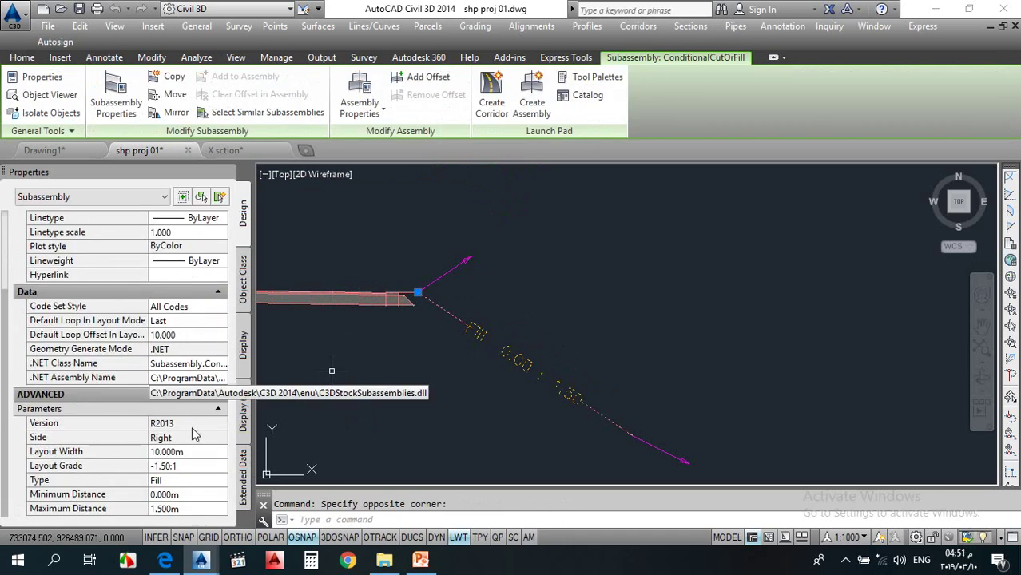
pyautogui.click(183, 465)
pyautogui.write('-')
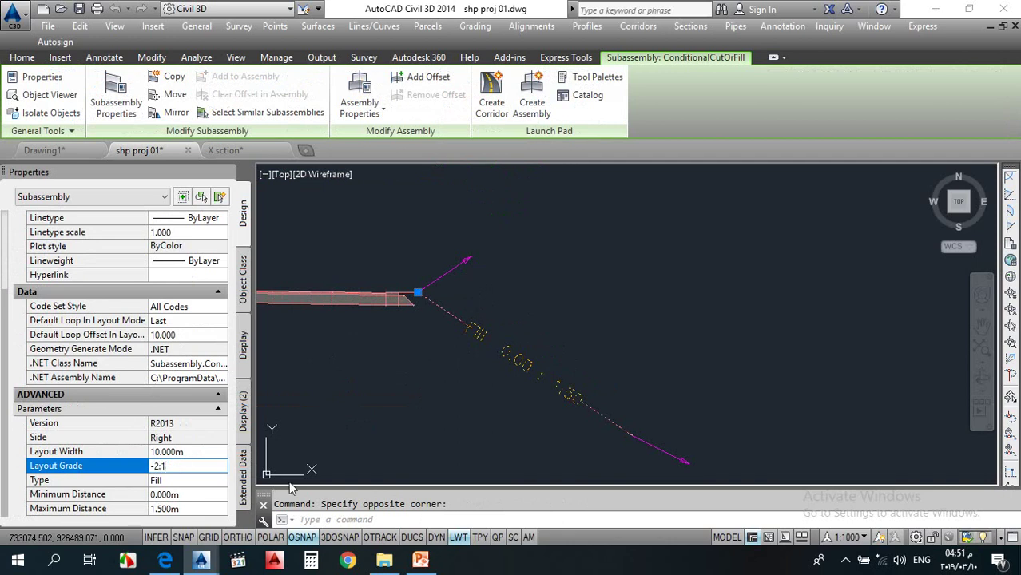
pyautogui.write('2:1')
pyautogui.press('Return')
pyautogui.press('Escape')
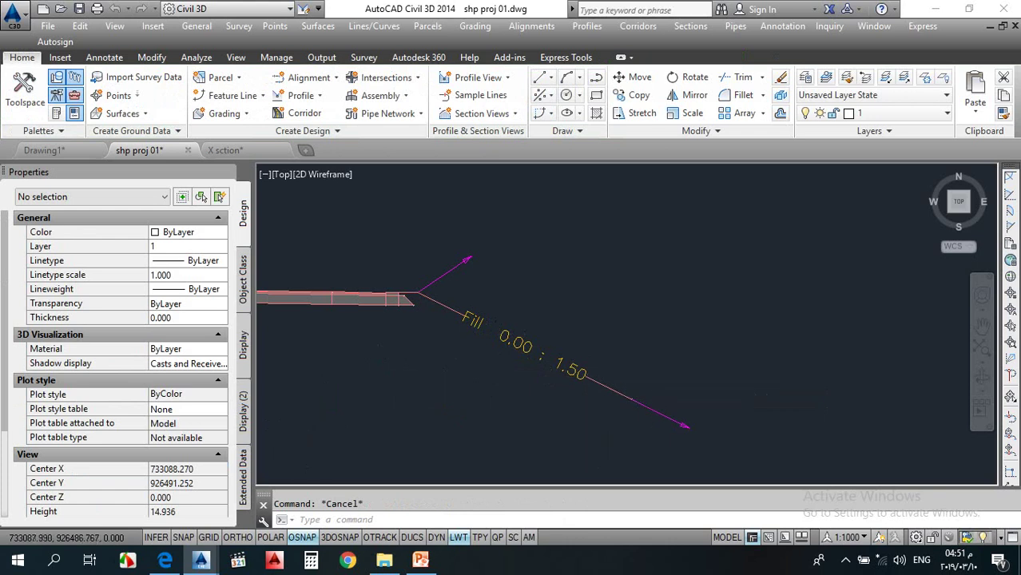
# Step: Start a new ConditionalCutOrFill subassembly from the metric conditional subassemblies and set its layout width to 10 m
pyautogui.scroll(-3, 607, 375)
pyautogui.scroll(2, 588, 345)
pyautogui.scroll(4, 588, 346)
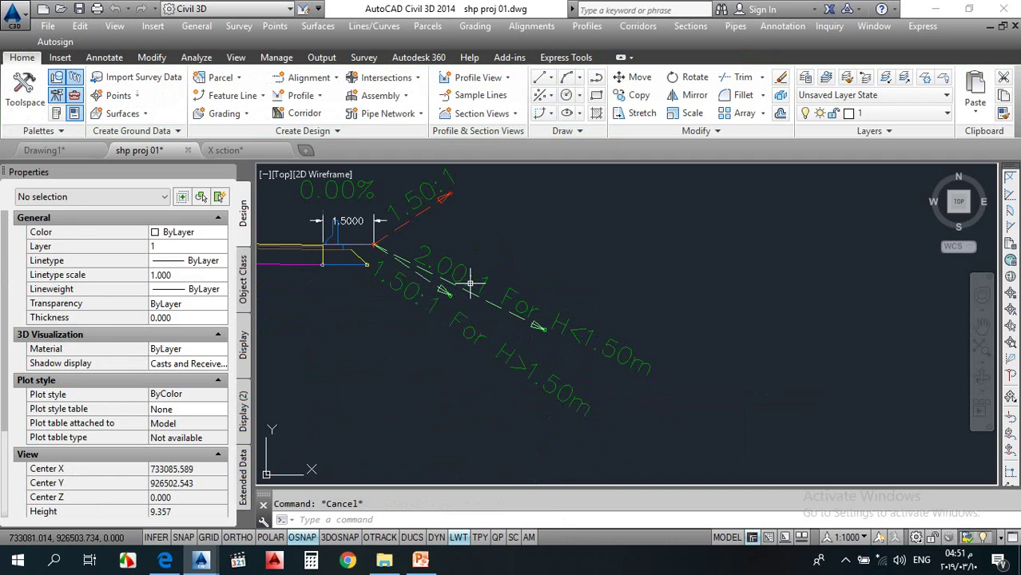
pyautogui.scroll(-3, 479, 287)
pyautogui.scroll(3, 490, 285)
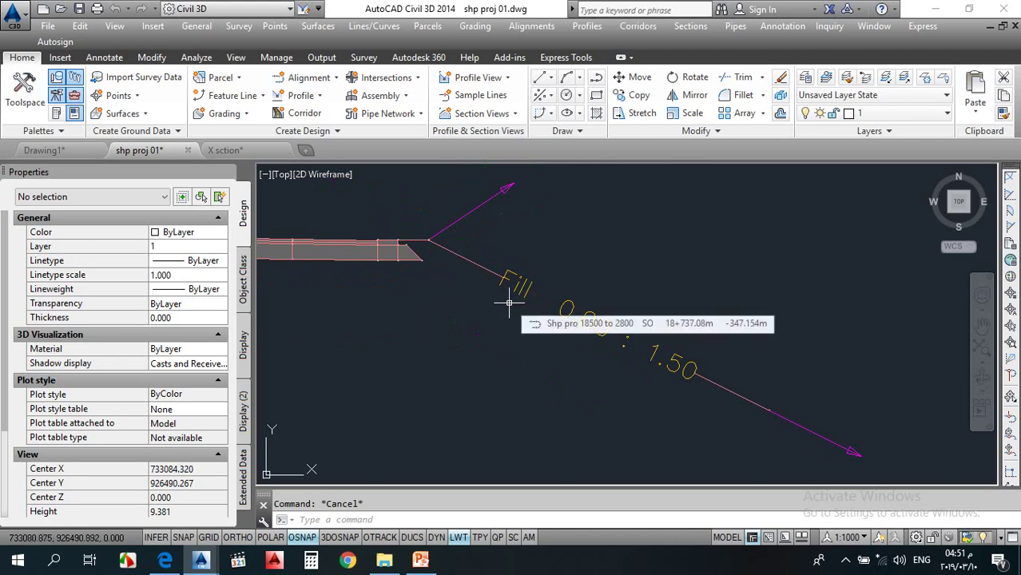
pyautogui.scroll(-2, 509, 302)
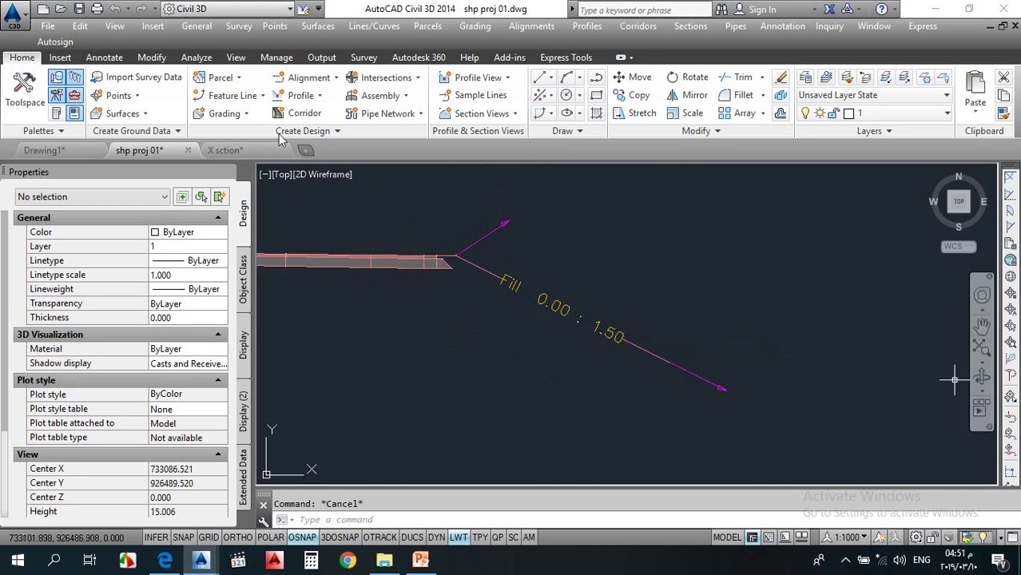
pyautogui.click(55, 113)
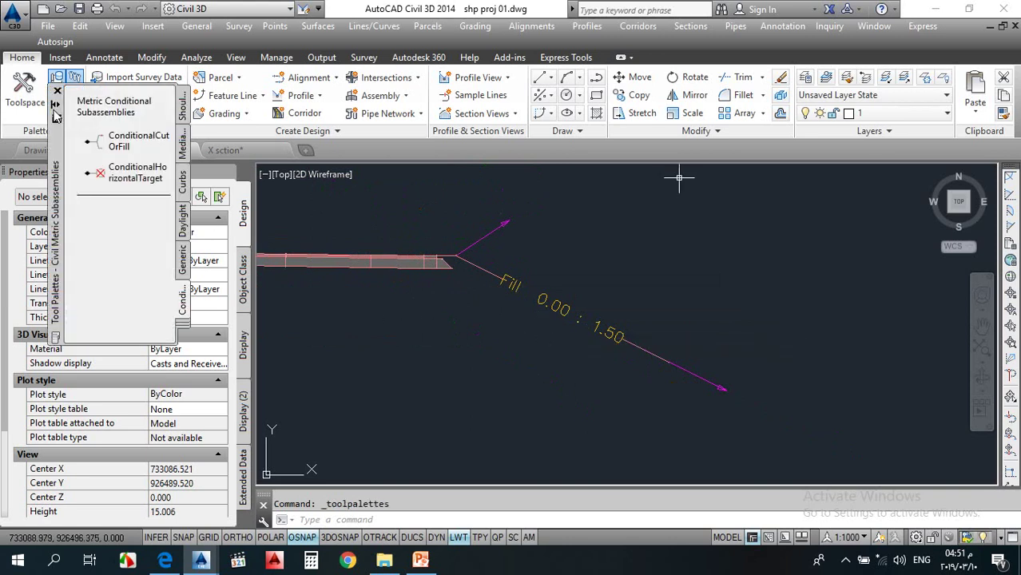
pyautogui.click(101, 142)
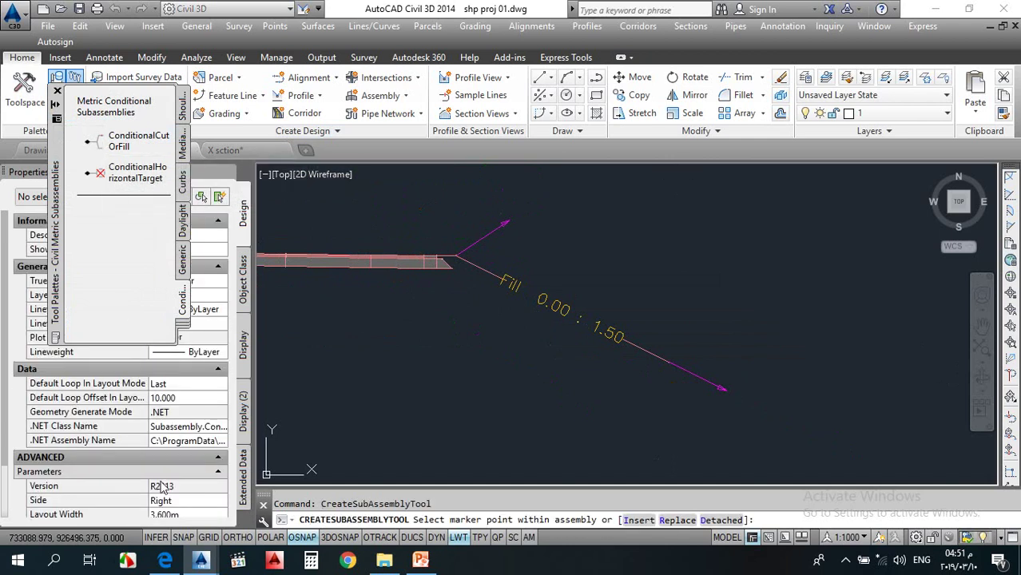
pyautogui.scroll(-3, 168, 476)
pyautogui.click(187, 452)
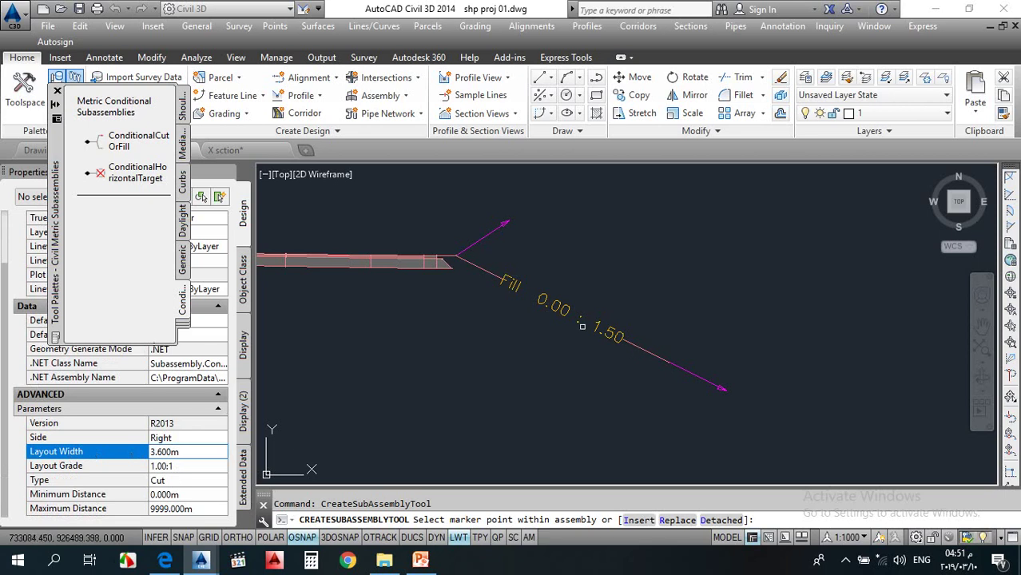
pyautogui.click(156, 453)
pyautogui.write('10')
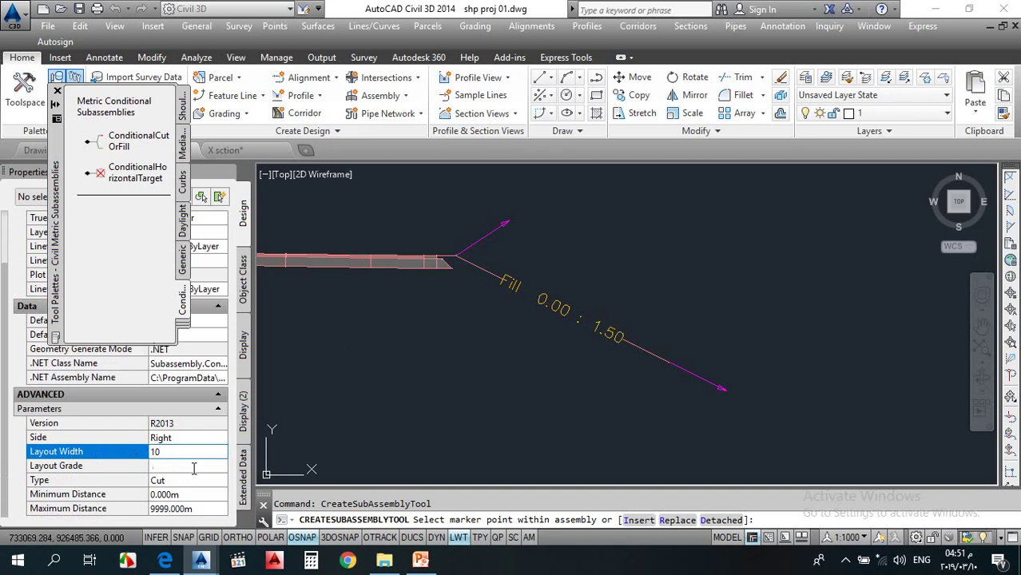
# Step: Give the new conditional subassembly a layout grade of -1.50:1, type Fill and a minimum distance of 1.5 m
pyautogui.click(196, 466)
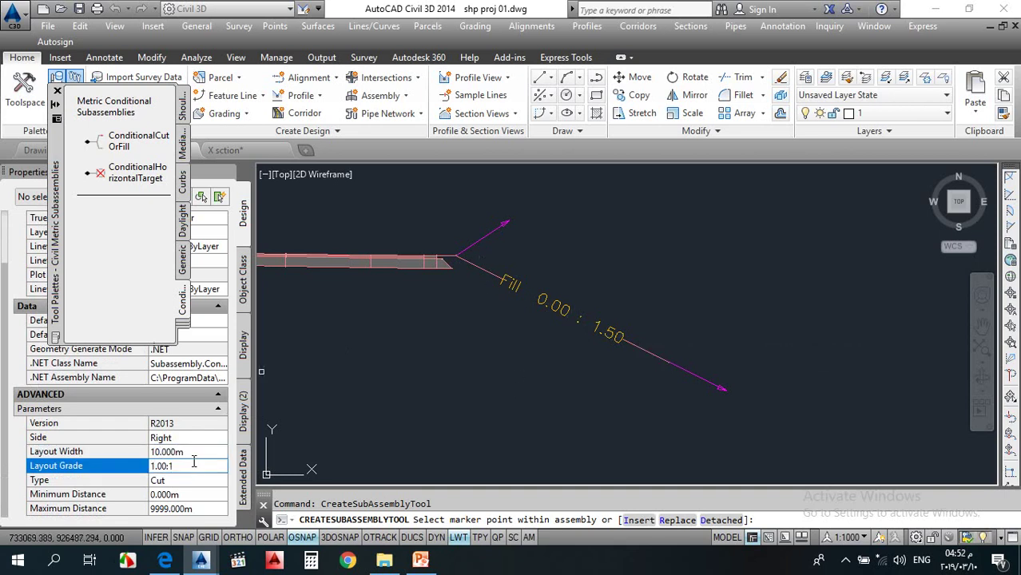
pyautogui.moveTo(194, 463); pyautogui.dragTo(139, 465)
pyautogui.write('-')
pyautogui.click(171, 483)
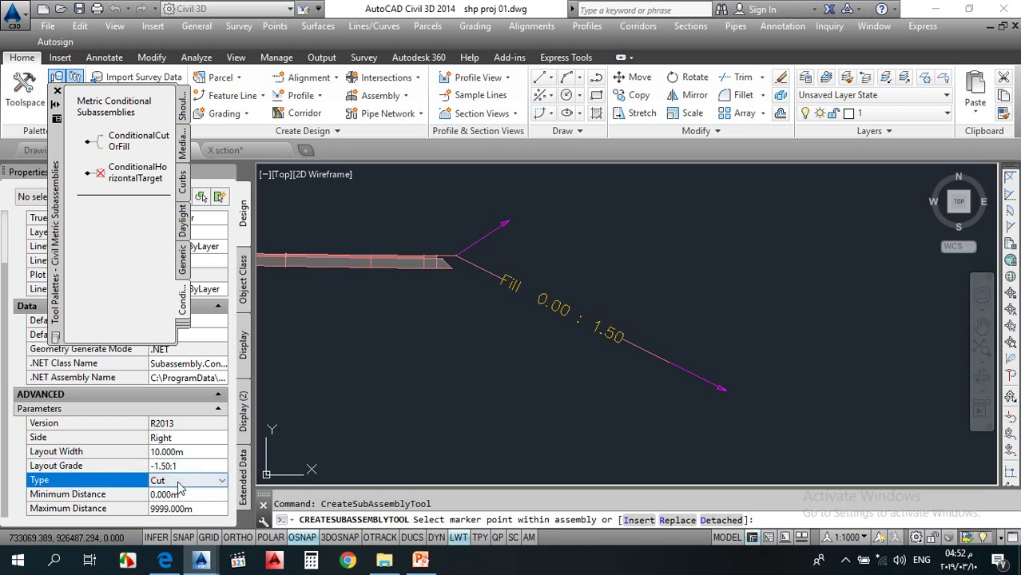
pyautogui.click(174, 483)
pyautogui.click(178, 503)
pyautogui.click(185, 495)
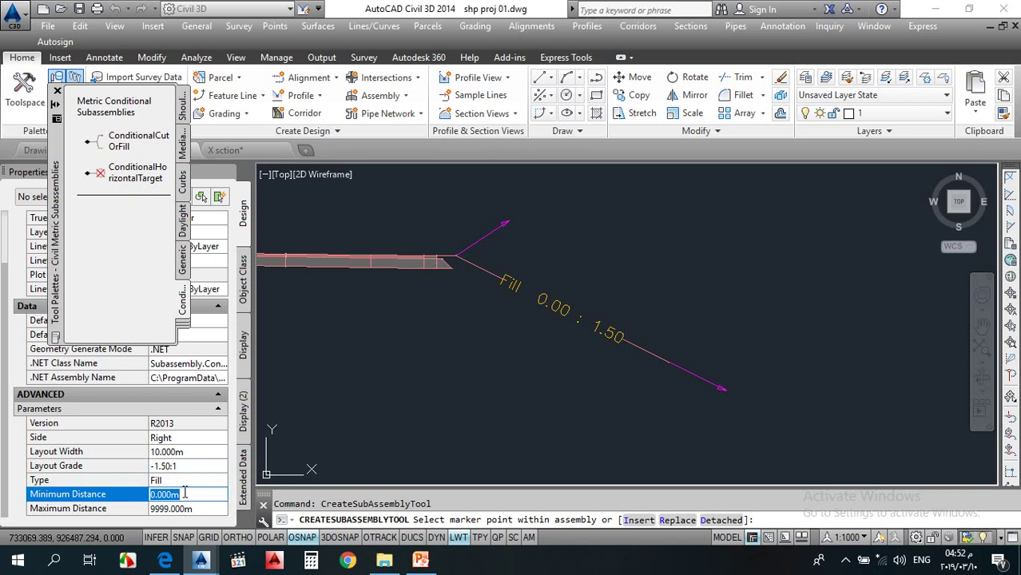
pyautogui.write('1.5')
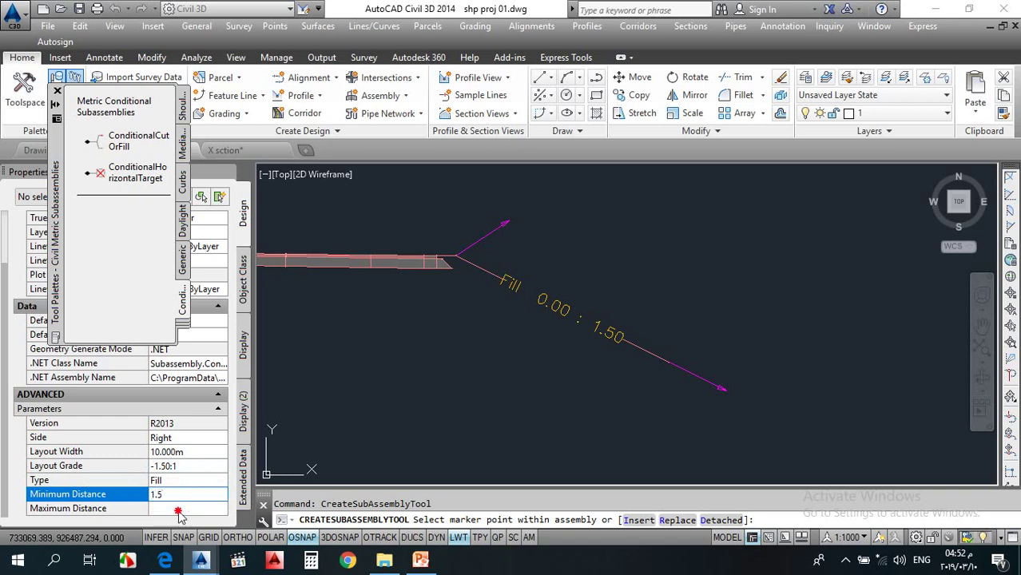
pyautogui.click(180, 510)
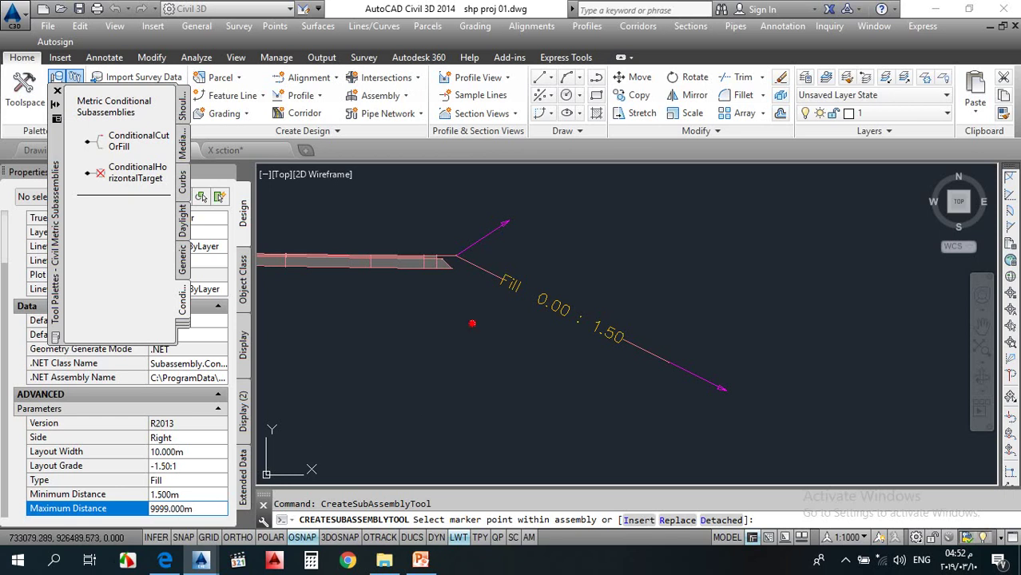
# Step: Attach the new conditional fill subassembly to the assembly's outer edge point, where the existing cut and fill branches start
pyautogui.click(473, 323)
pyautogui.click(470, 336)
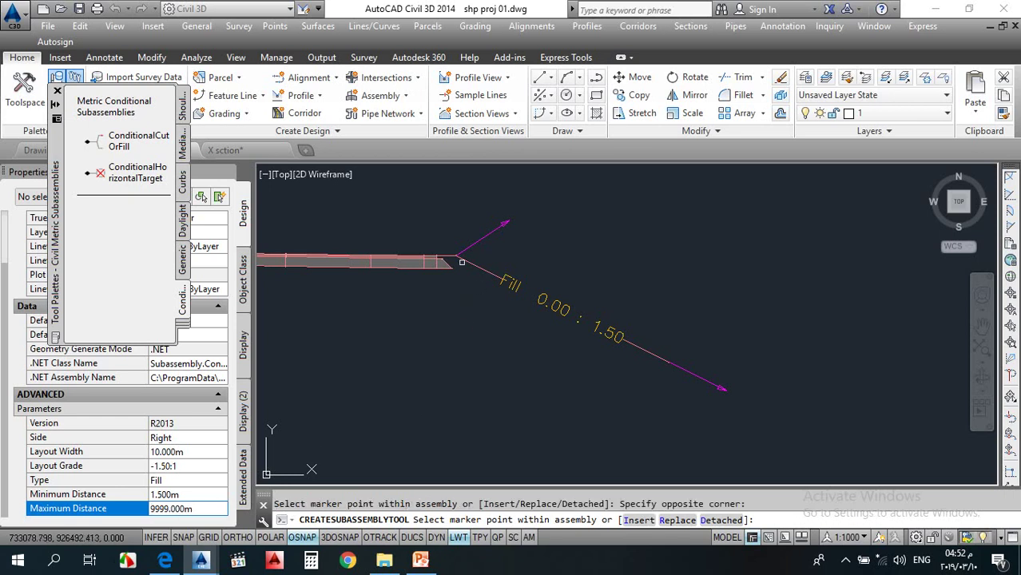
pyautogui.scroll(5, 462, 262)
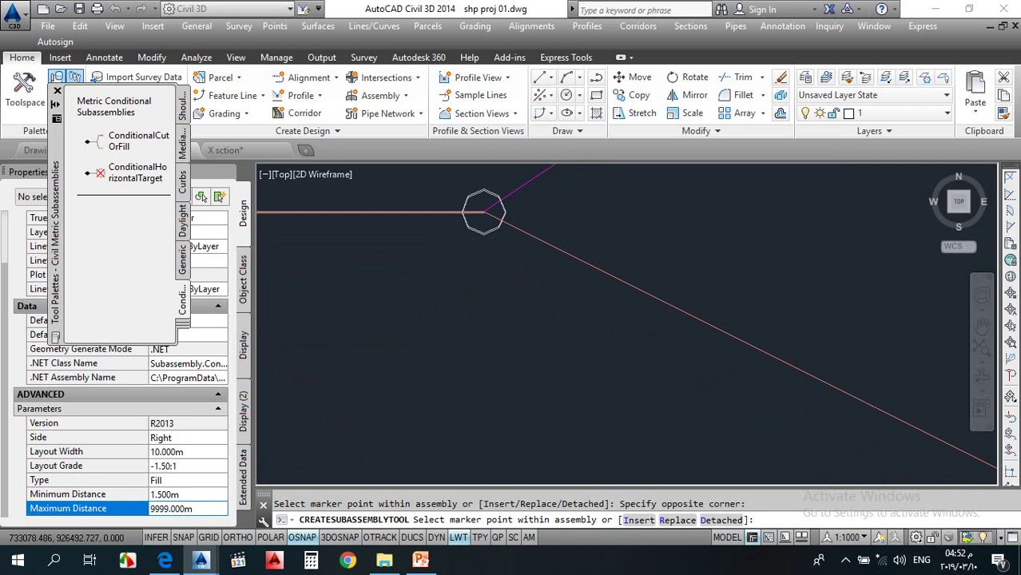
pyautogui.scroll(6, 504, 212)
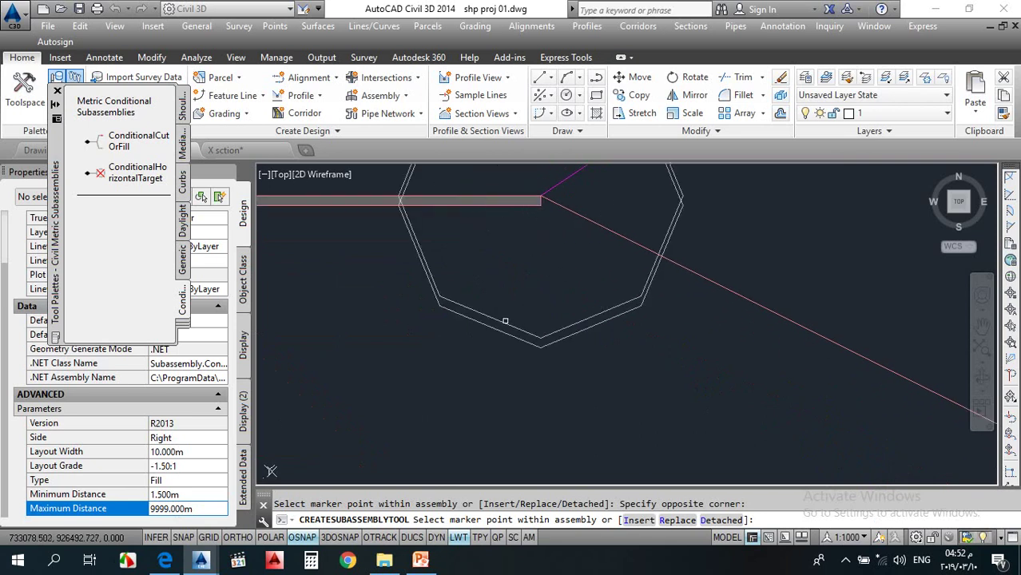
pyautogui.scroll(-6, 497, 321)
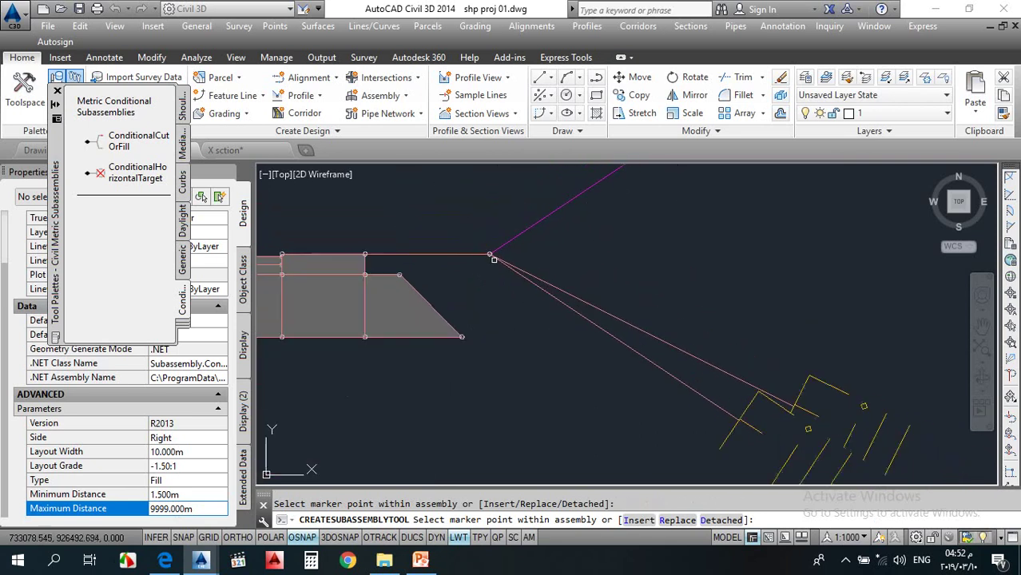
# Step: Copy the LinkSlopeToSurface subassembly from the 0.00 : 1.50 fill branch to the end of the 1.50 : 9999.00 fill branch
pyautogui.scroll(-3, 562, 313)
pyautogui.scroll(3, 675, 365)
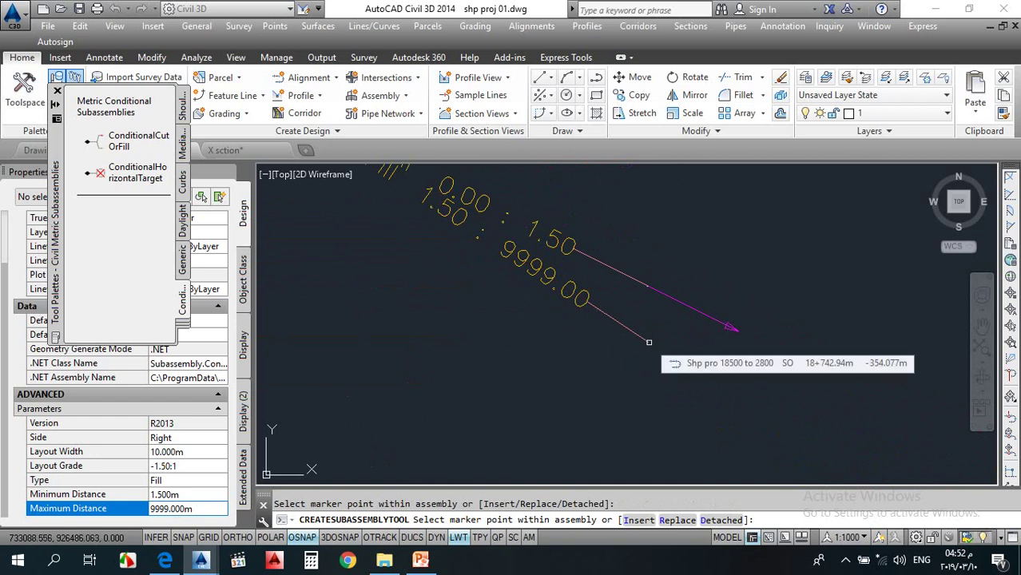
pyautogui.press('Escape')
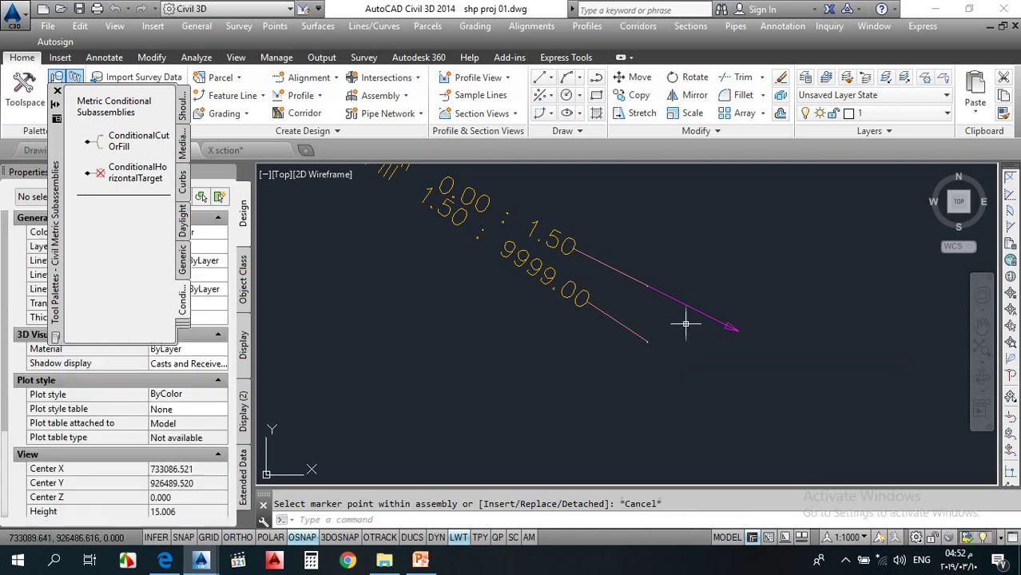
pyautogui.click(684, 309)
pyautogui.click(565, 278)
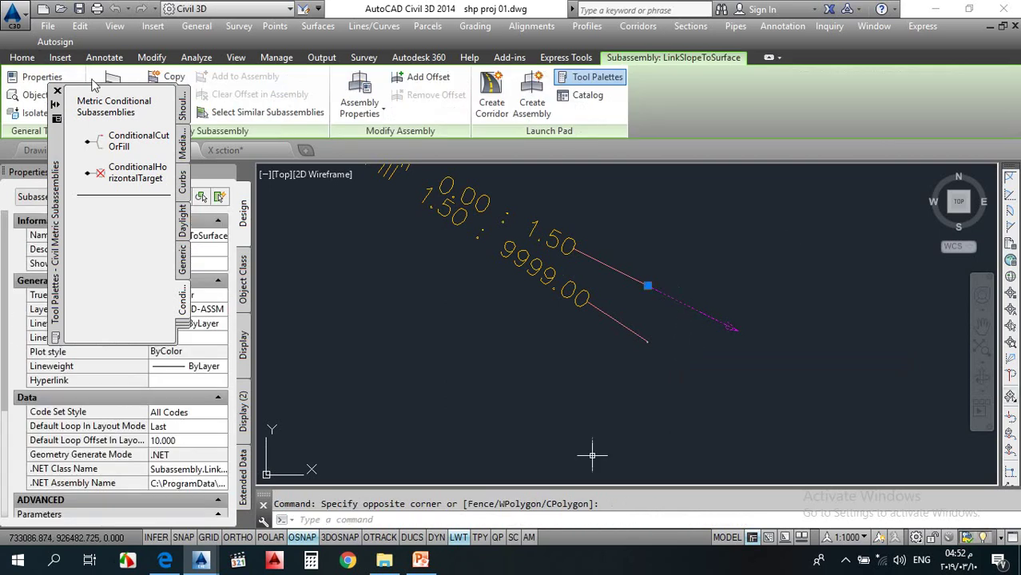
pyautogui.click(174, 76)
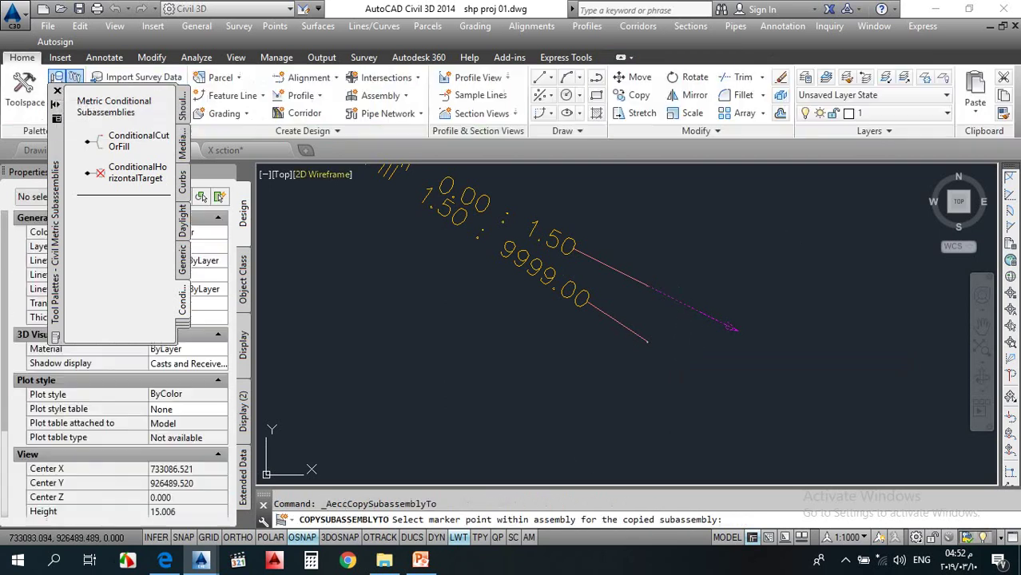
pyautogui.scroll(3, 649, 344)
pyautogui.scroll(5, 650, 343)
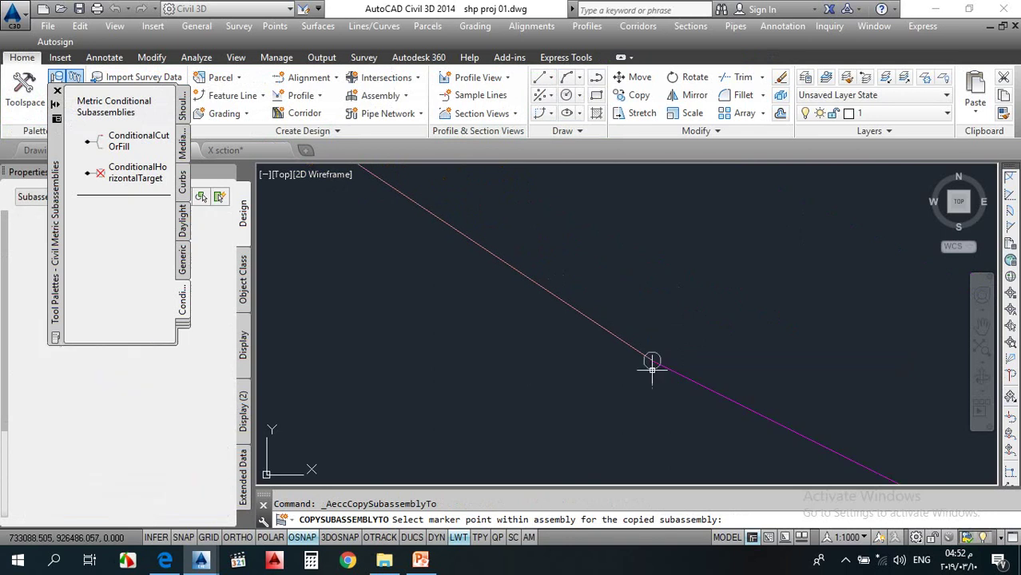
pyautogui.click(652, 362)
pyautogui.press('Escape')
# Step: Set the slope of the copied surface link on the 1.50 : 9999.00 branch to -66.67% and close the subassembly palette
pyautogui.click(564, 375)
pyautogui.click(354, 306)
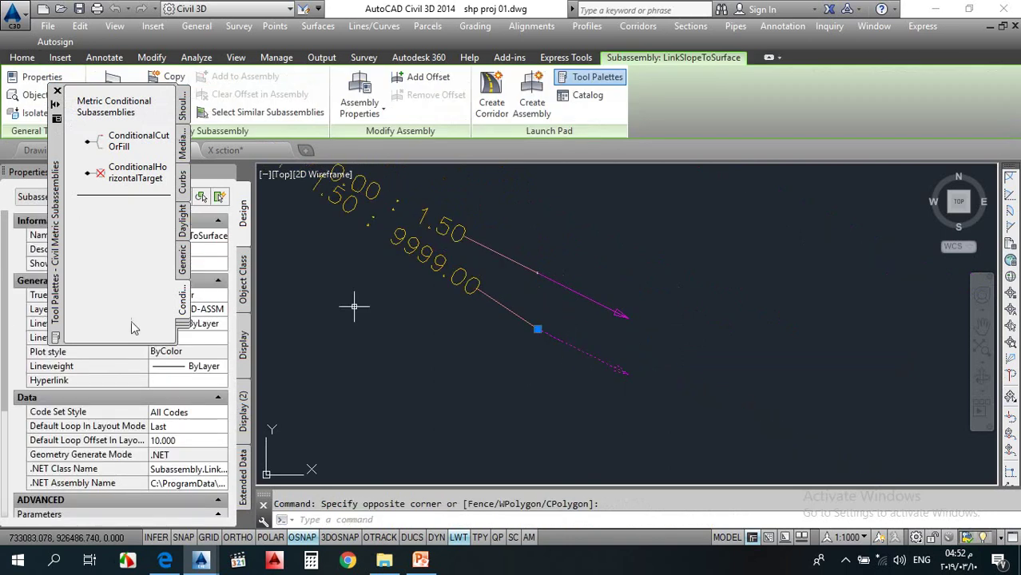
pyautogui.scroll(-4, 167, 470)
pyautogui.click(183, 452)
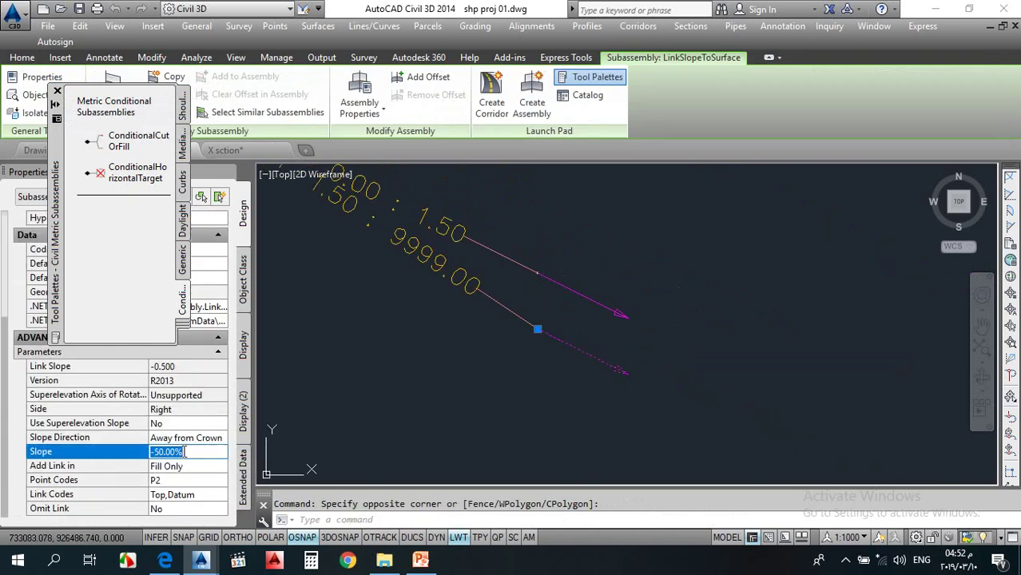
pyautogui.write('-66.67')
pyautogui.press('Escape')
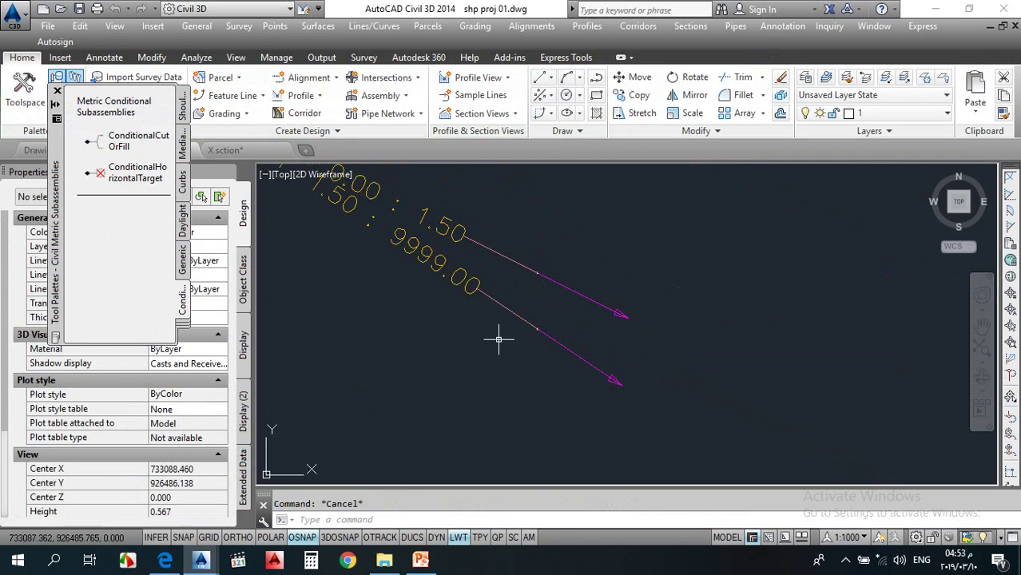
pyautogui.click(57, 92)
# Step: Examine the cut branch and both conditional fill branches against the reference cross-section's side slopes
pyautogui.scroll(-10, 483, 369)
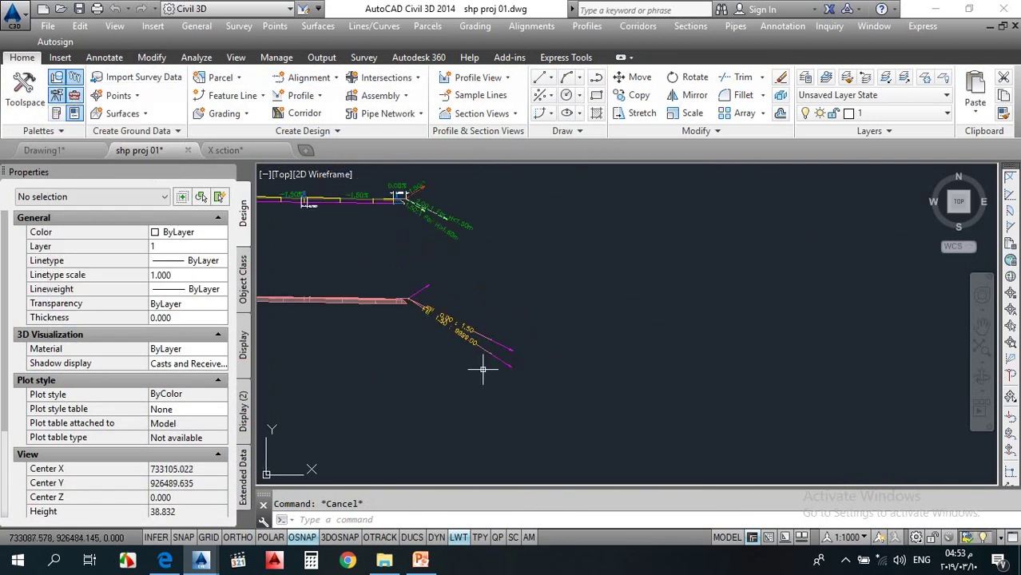
pyautogui.scroll(4, 417, 315)
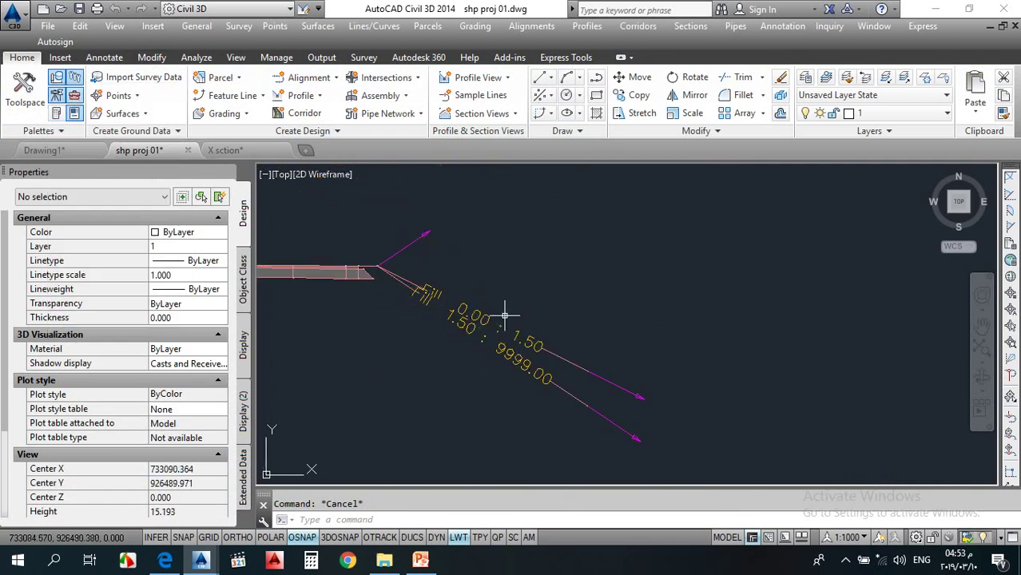
pyautogui.moveTo(477, 324)
pyautogui.scroll(2, 414, 296)
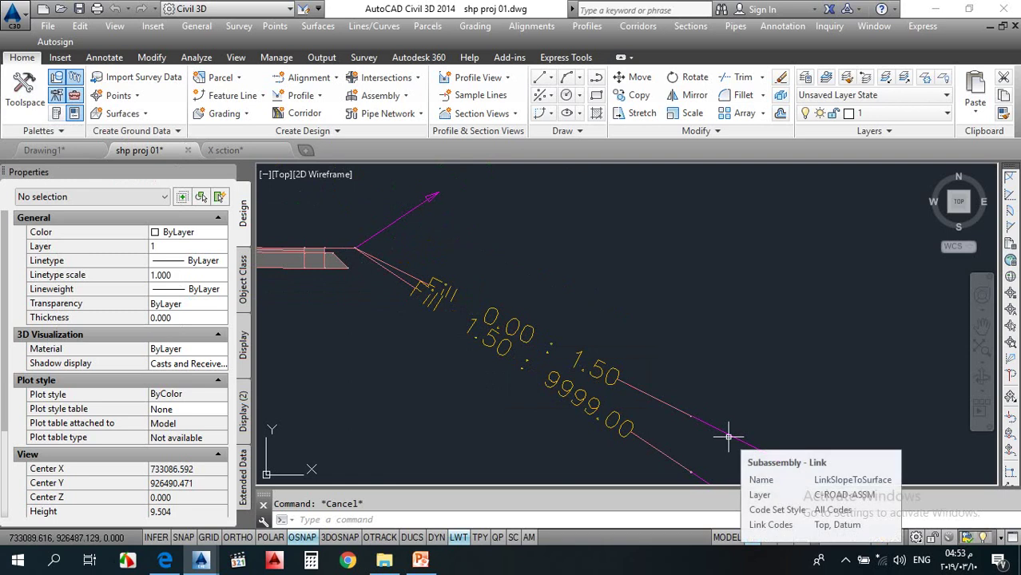
pyautogui.scroll(-1, 375, 247)
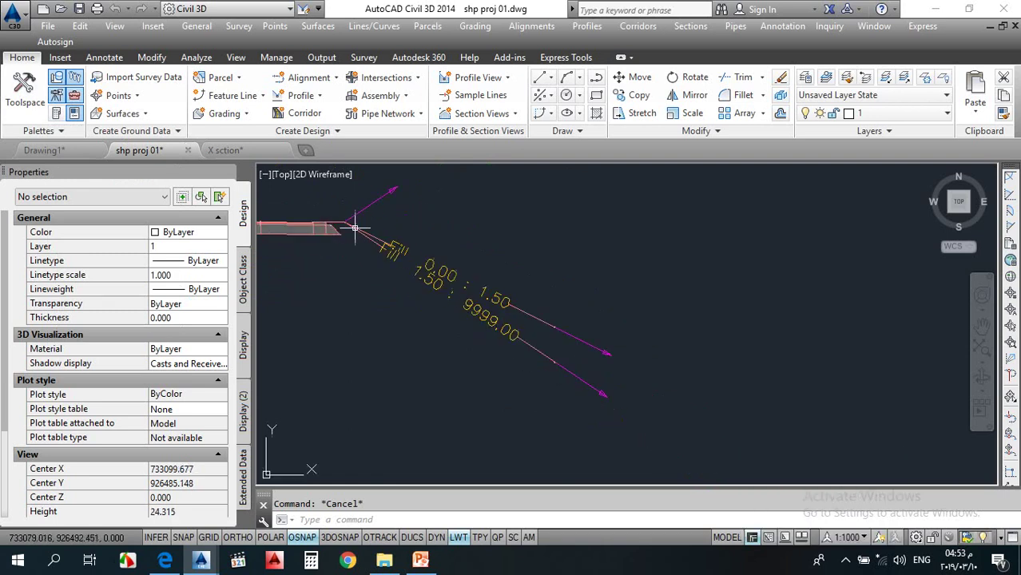
pyautogui.scroll(1, 345, 228)
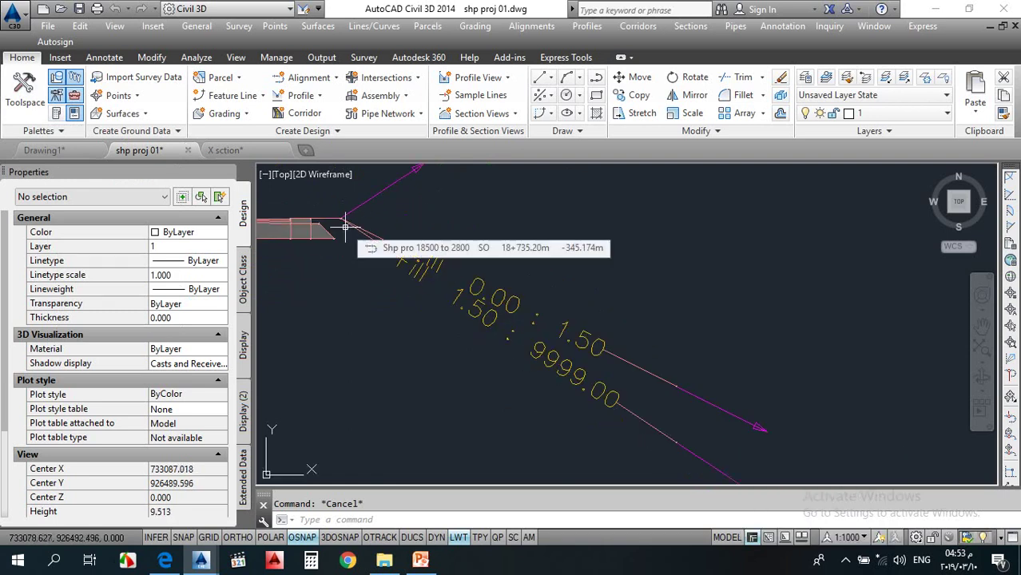
pyautogui.scroll(-4, 596, 373)
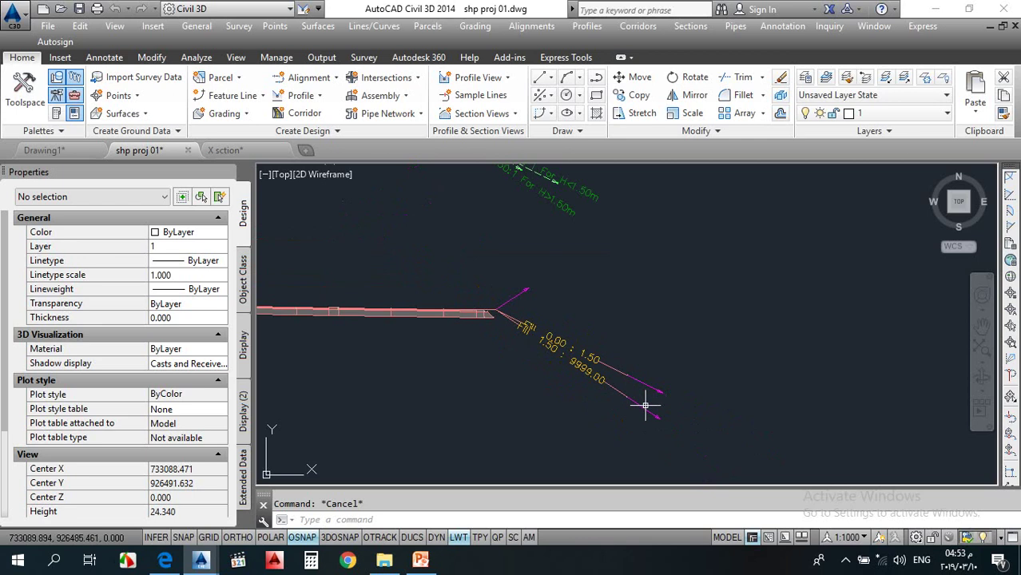
pyautogui.scroll(-2, 595, 398)
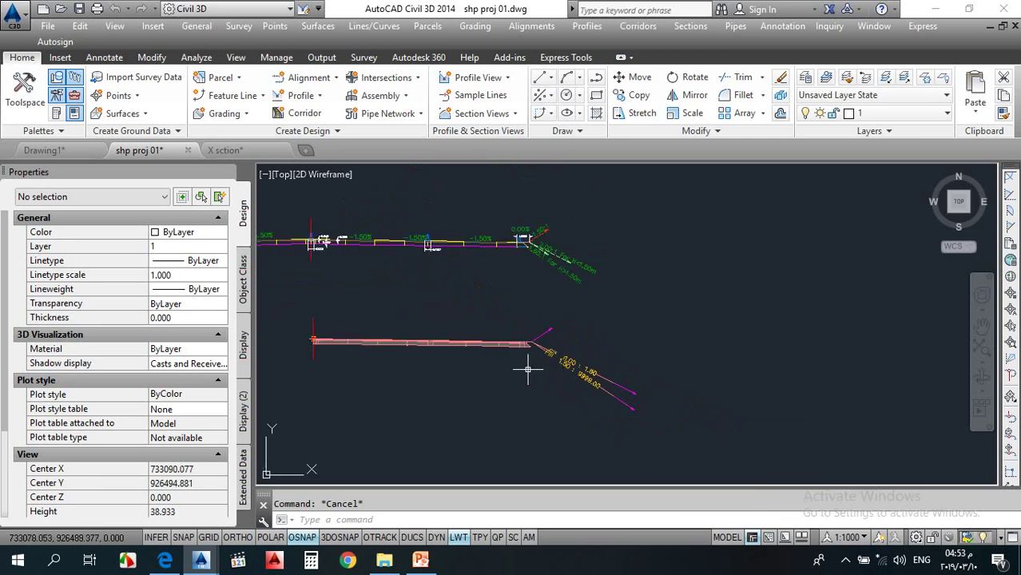
# Step: Inspect the assembly's right side from the baseline out to the side slope branches
pyautogui.click(392, 416)
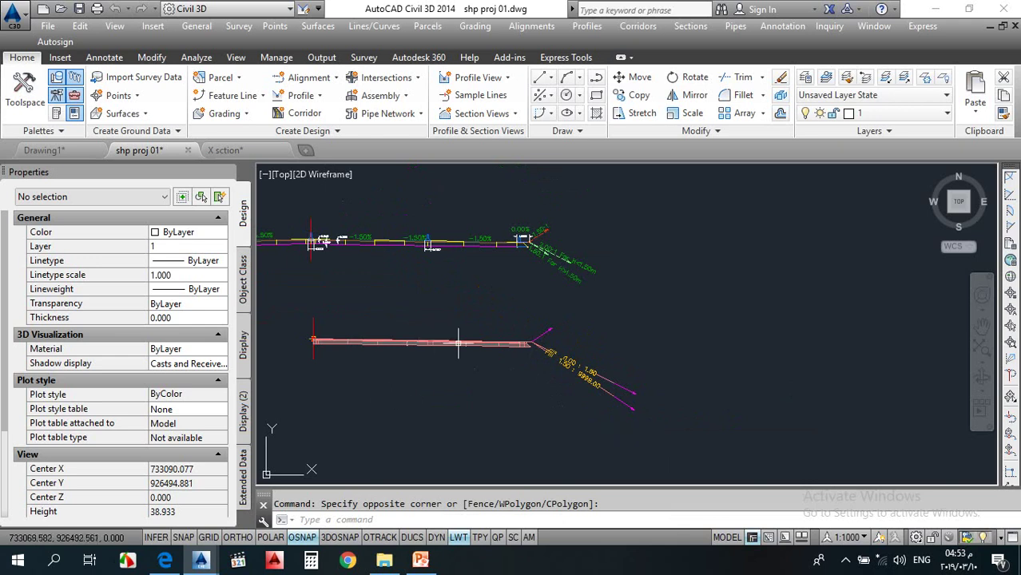
pyautogui.scroll(6, 519, 350)
pyautogui.scroll(-3, 511, 352)
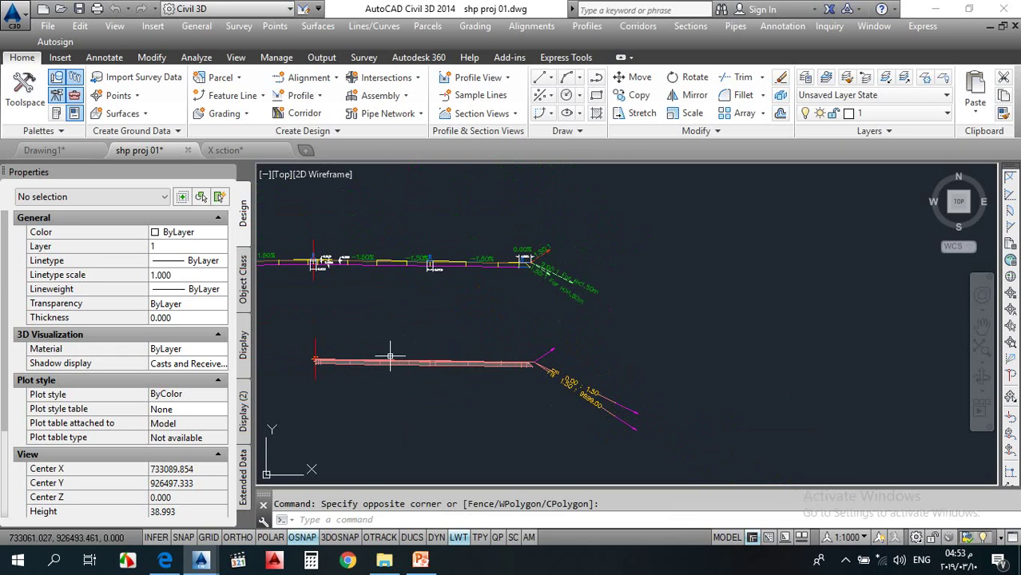
pyautogui.scroll(3, 392, 356)
pyautogui.scroll(-8, 384, 363)
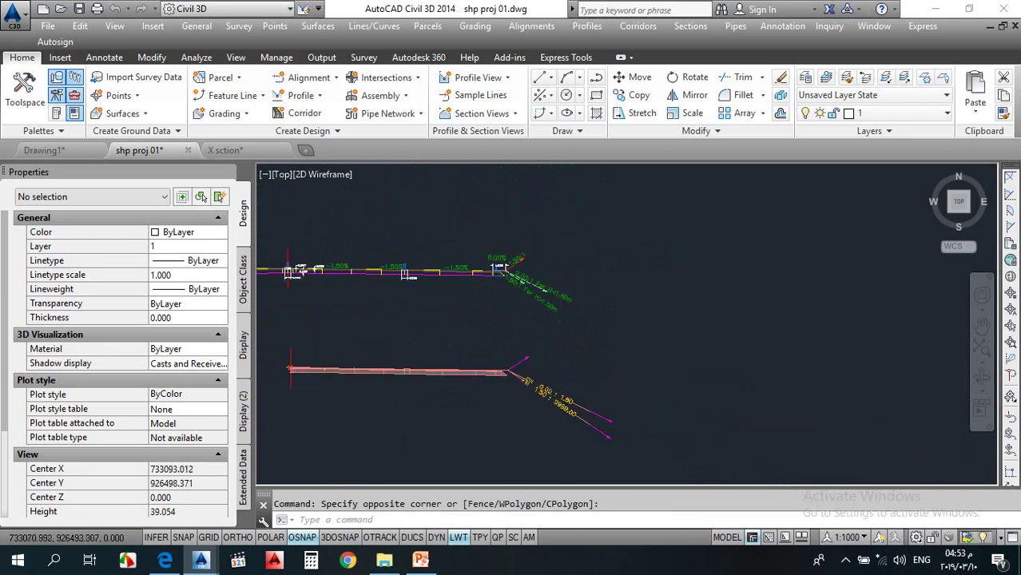
pyautogui.scroll(4, 349, 373)
pyautogui.scroll(4, 348, 373)
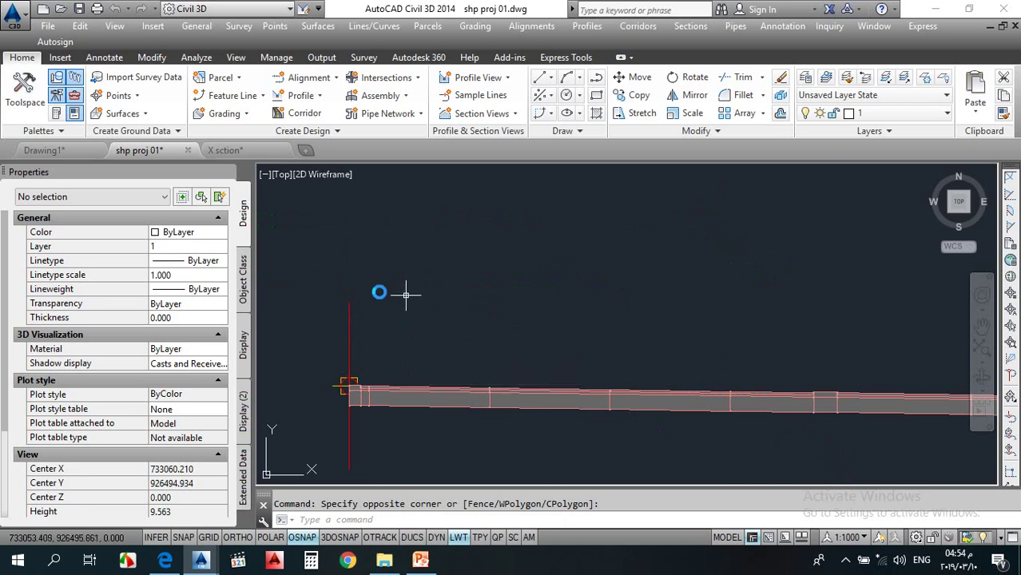
pyautogui.scroll(-4, 404, 294)
pyautogui.scroll(2, 624, 319)
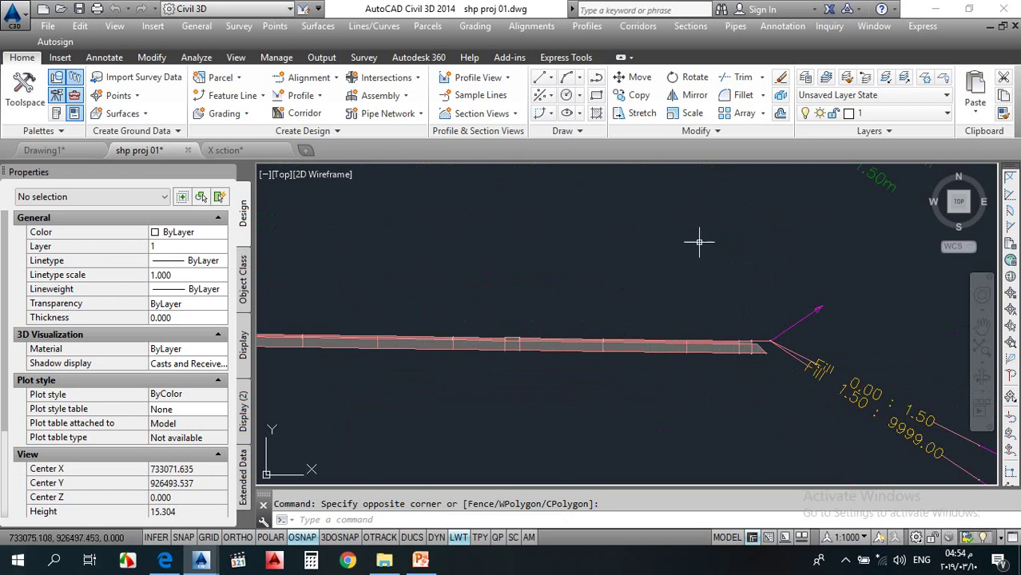
pyautogui.scroll(2, 755, 332)
pyautogui.click(799, 308)
pyautogui.scroll(-2, 741, 364)
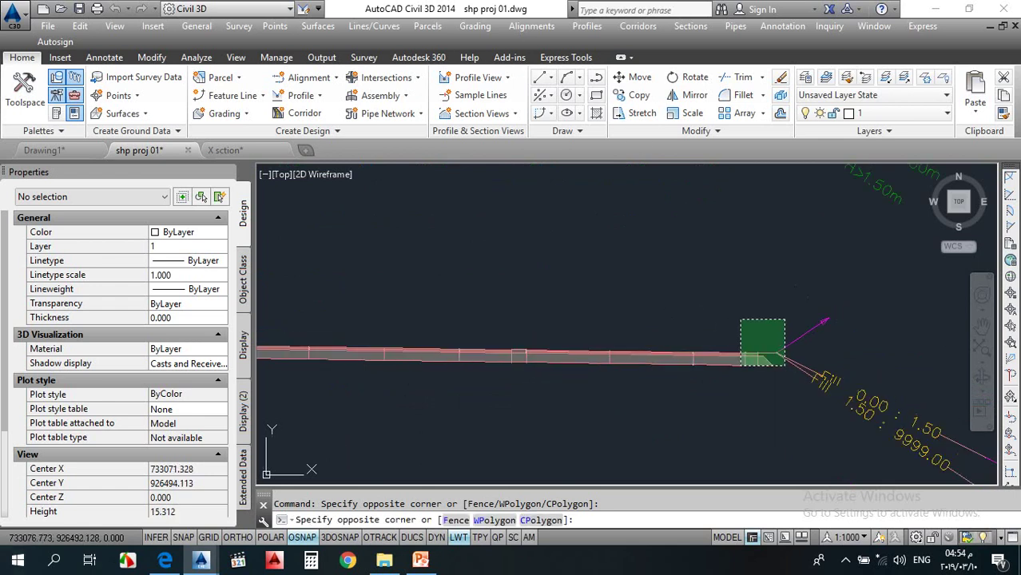
pyautogui.scroll(-2, 741, 364)
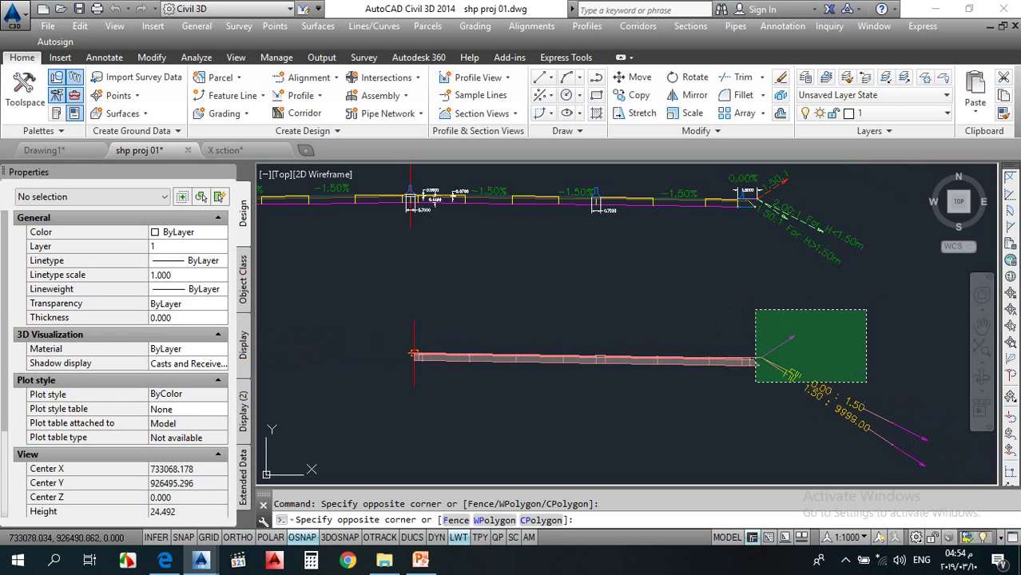
pyautogui.click(755, 382)
pyautogui.click(932, 327)
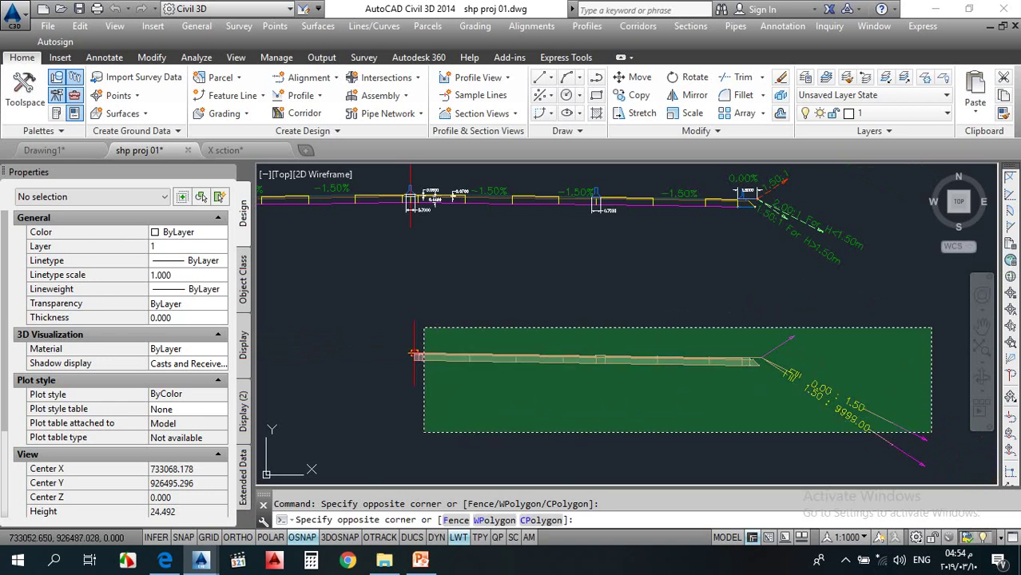
pyautogui.click(416, 354)
pyautogui.scroll(3, 413, 359)
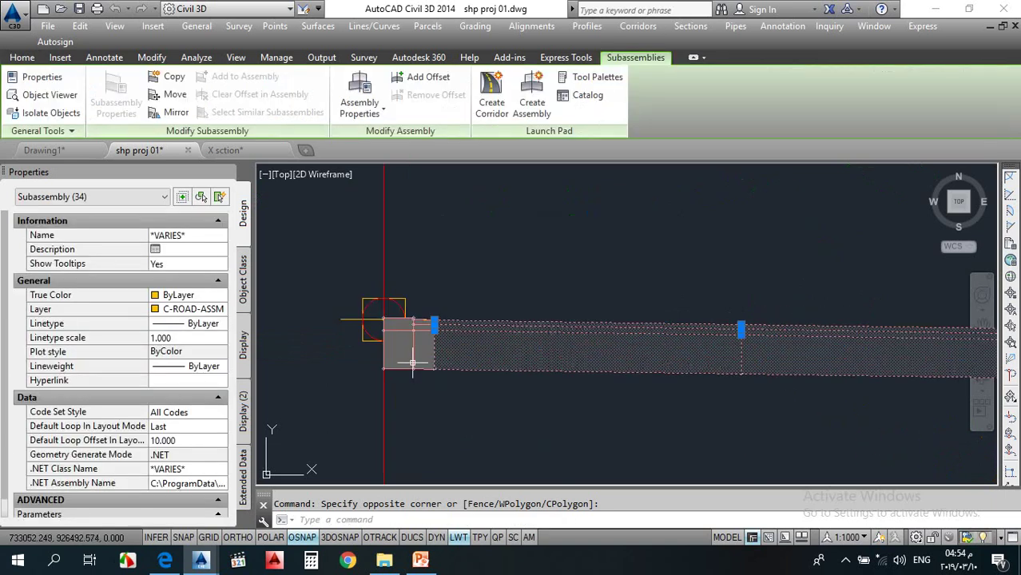
pyautogui.scroll(4, 413, 365)
pyautogui.click(444, 403)
pyautogui.click(388, 353)
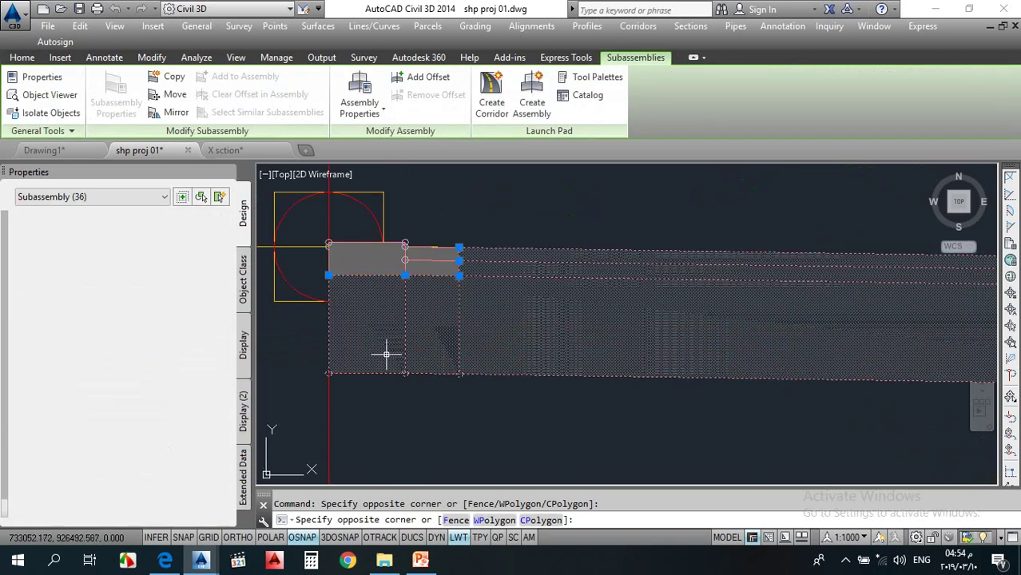
pyautogui.click(329, 257)
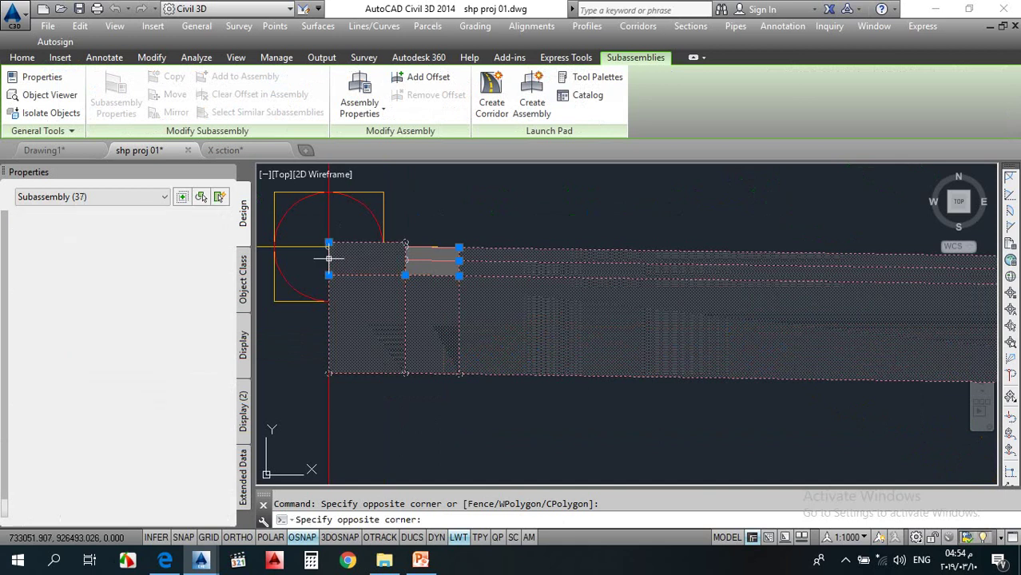
pyautogui.scroll(2, 450, 247)
pyautogui.click(450, 247)
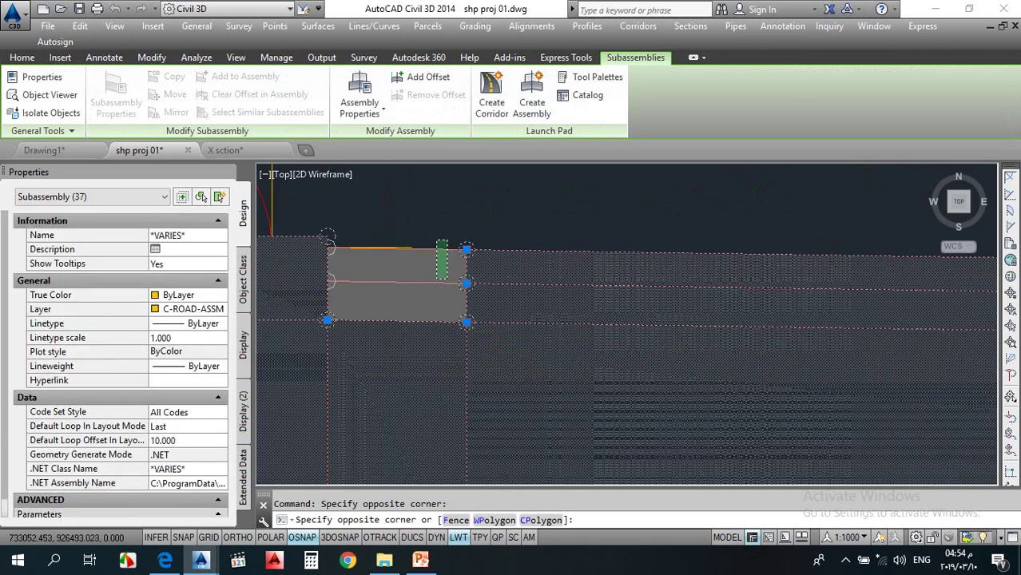
pyautogui.click(468, 285)
pyautogui.click(479, 221)
pyautogui.scroll(-3, 409, 250)
pyautogui.scroll(-3, 409, 250)
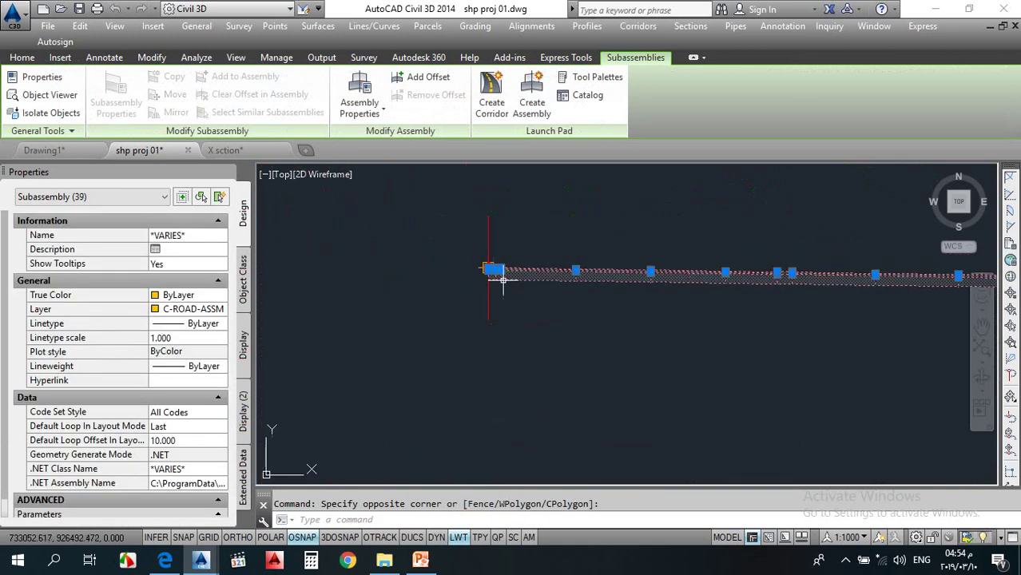
pyautogui.scroll(-2, 528, 280)
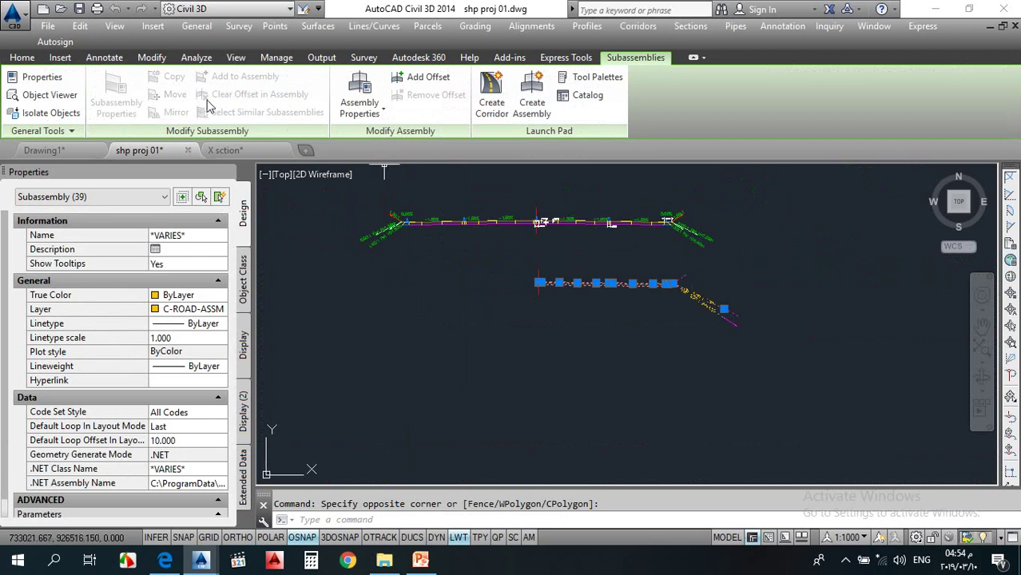
pyautogui.press('Escape')
pyautogui.scroll(2, 672, 286)
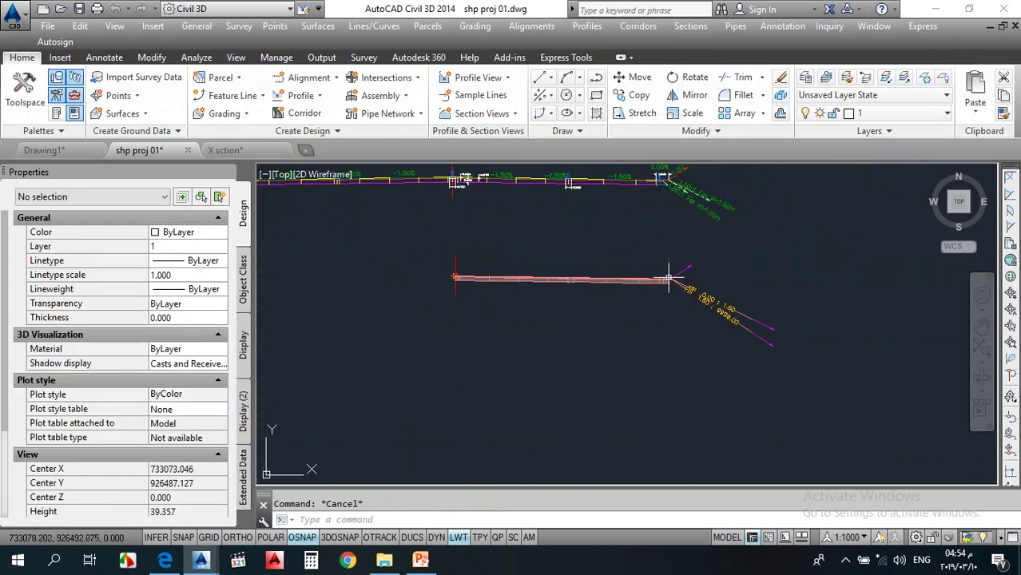
pyautogui.scroll(2, 668, 272)
pyautogui.click(676, 267)
pyautogui.scroll(-2, 643, 283)
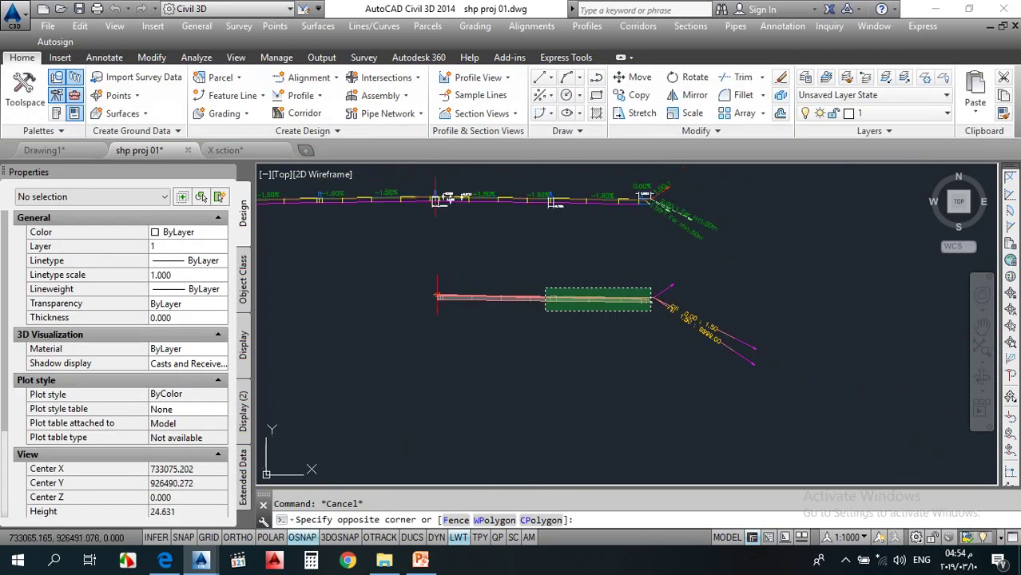
pyautogui.click(454, 313)
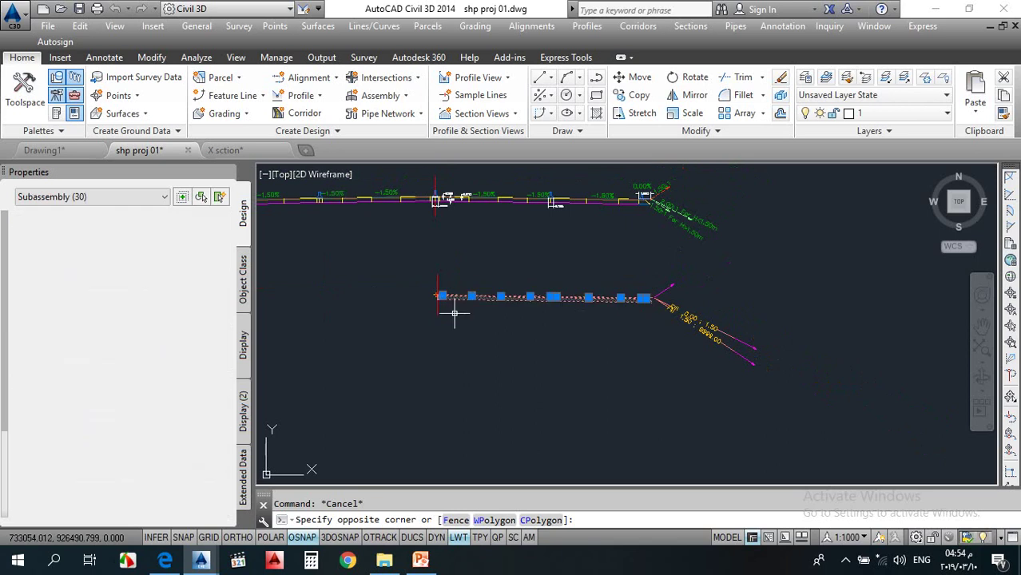
pyautogui.scroll(3, 436, 297)
pyautogui.click(406, 348)
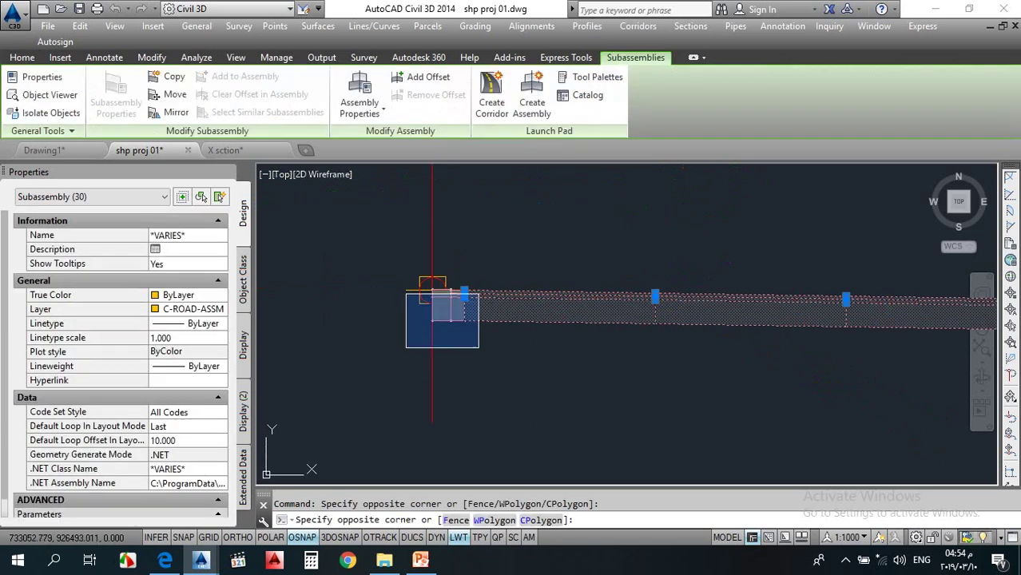
pyautogui.click(471, 310)
pyautogui.press('Escape')
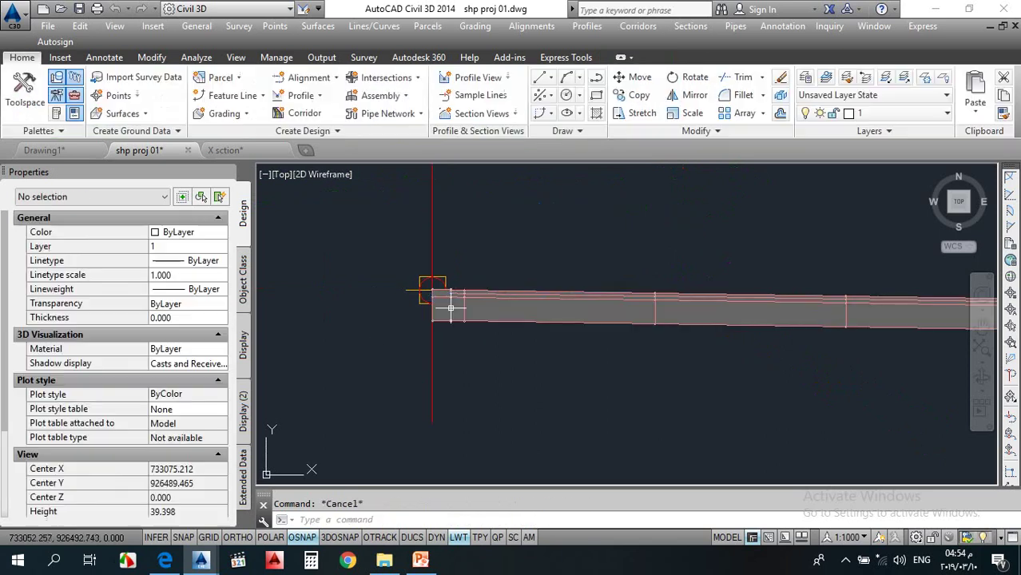
pyautogui.click(725, 260)
pyautogui.press('Escape')
pyautogui.scroll(10, 432, 290)
pyautogui.click(436, 208)
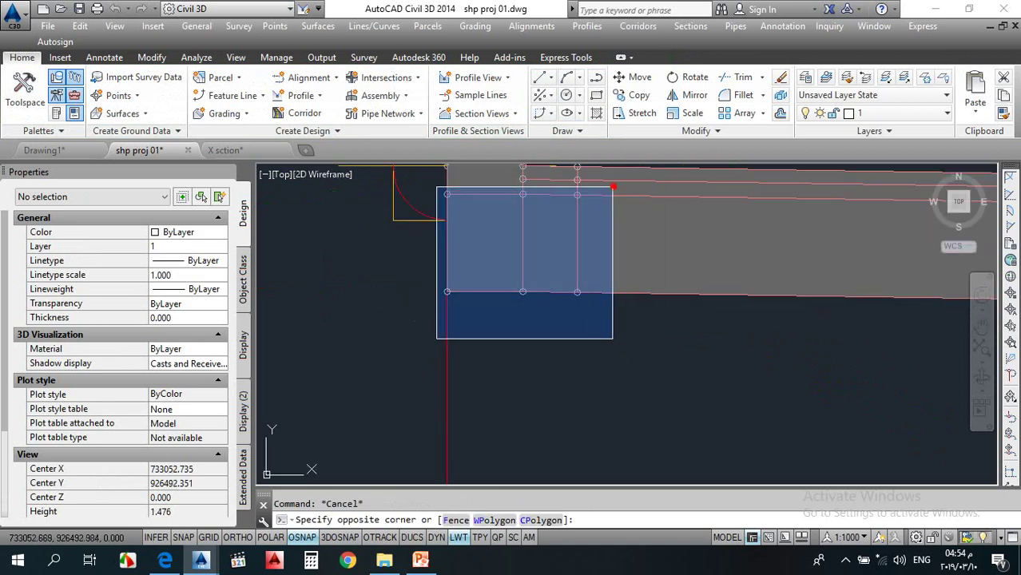
pyautogui.click(614, 339)
pyautogui.press('Escape')
pyautogui.press('Escape')
pyautogui.scroll(-5, 511, 317)
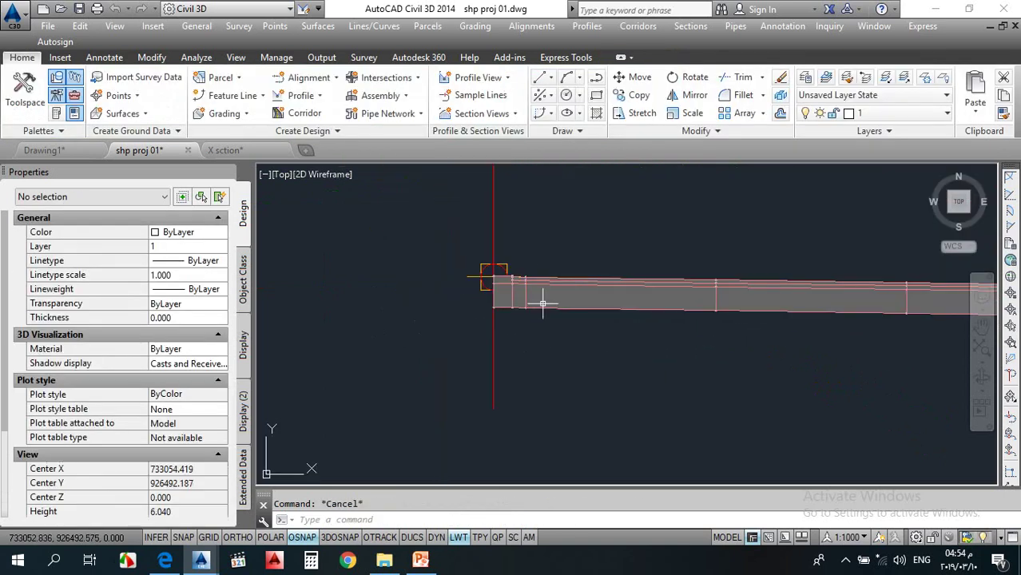
pyautogui.scroll(3, 507, 290)
pyautogui.click(488, 335)
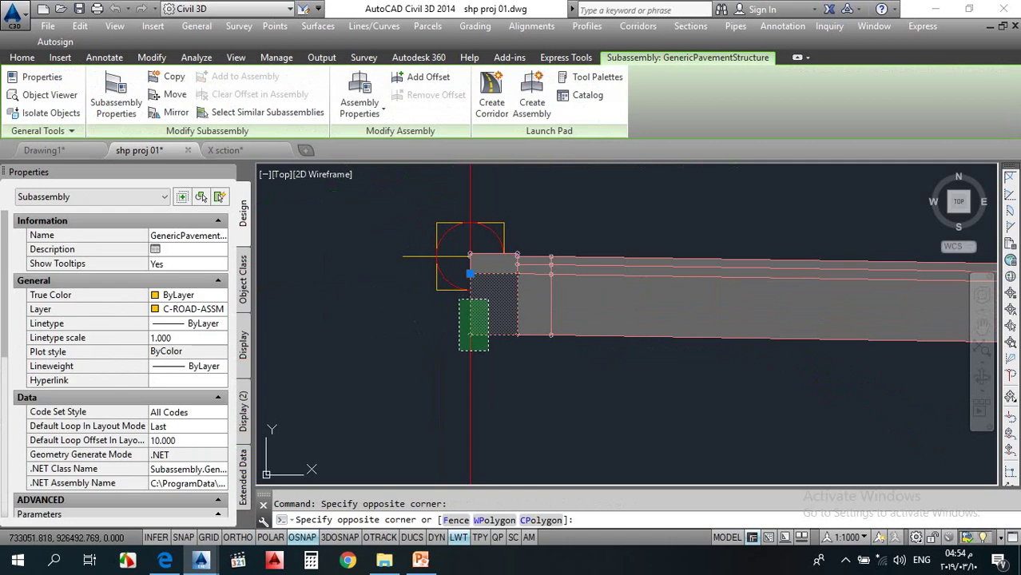
pyautogui.click(496, 315)
pyautogui.press('Escape')
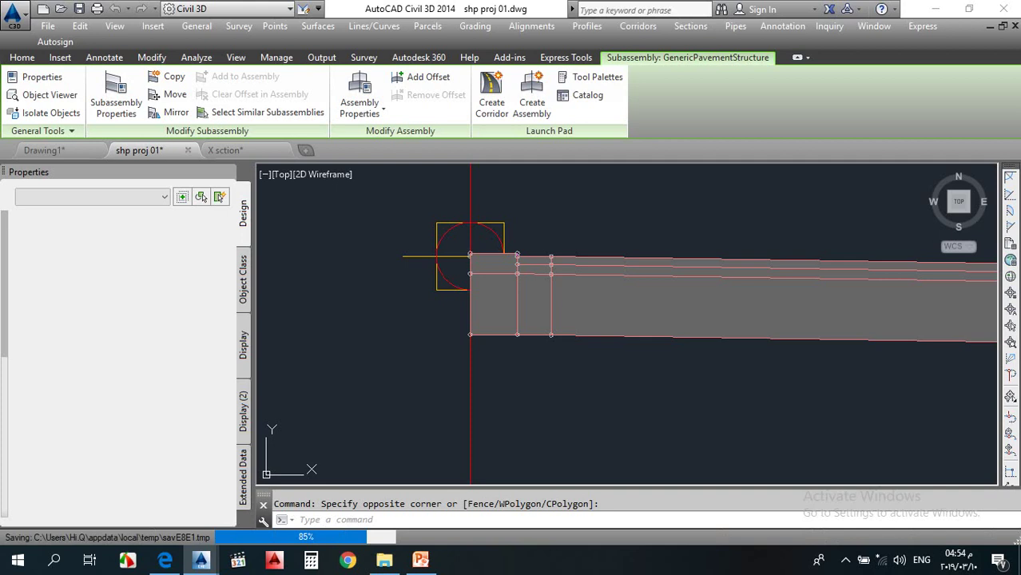
# Step: Mirror the two stacked GenericPavementStructure blocks beside the baseline onto its left side at the top baseline marker, accepting same-side mirroring
pyautogui.click(541, 415)
pyautogui.click(484, 364)
pyautogui.click(482, 266)
pyautogui.click(485, 258)
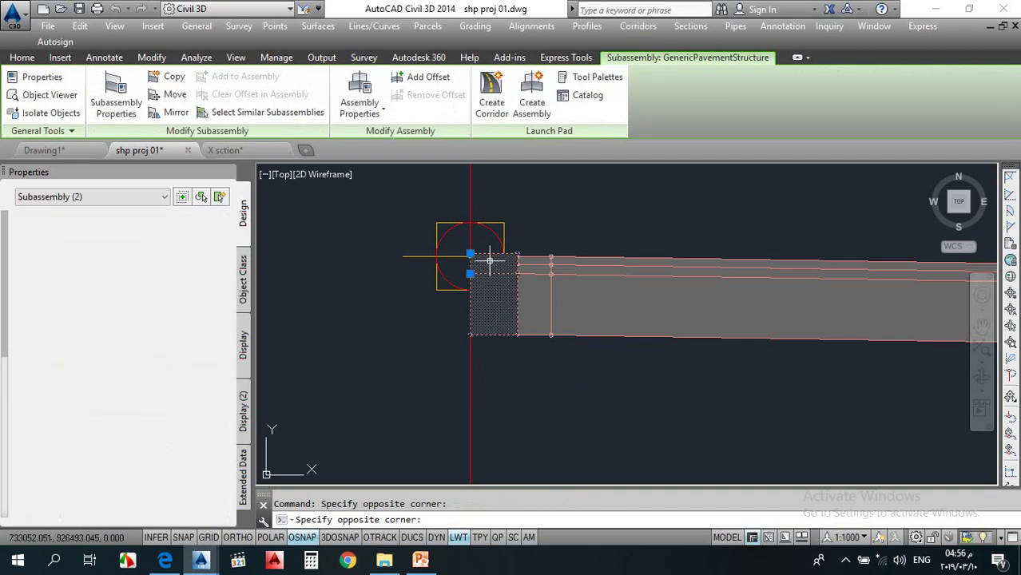
pyautogui.click(176, 111)
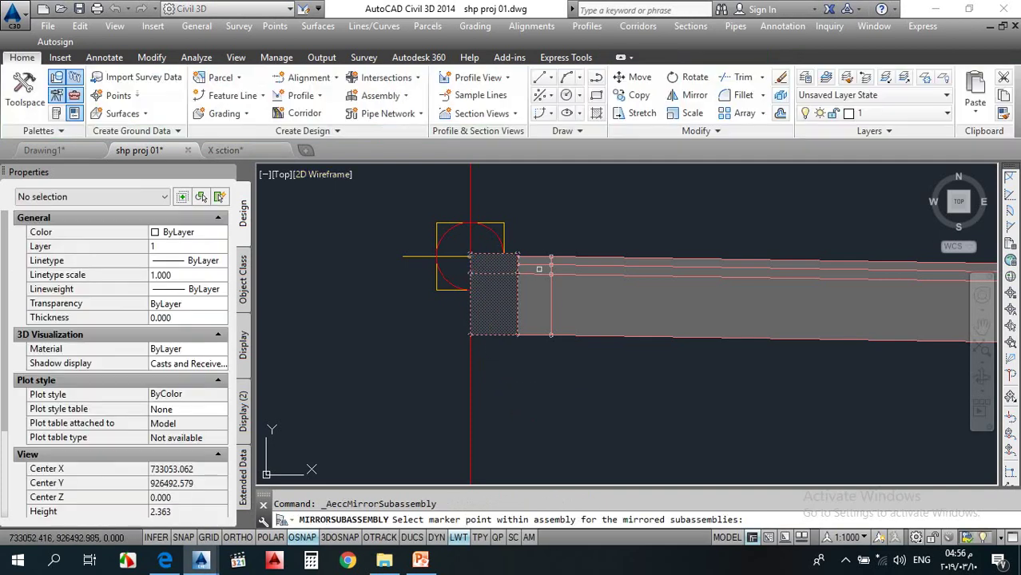
pyautogui.scroll(5, 469, 250)
pyautogui.click(485, 254)
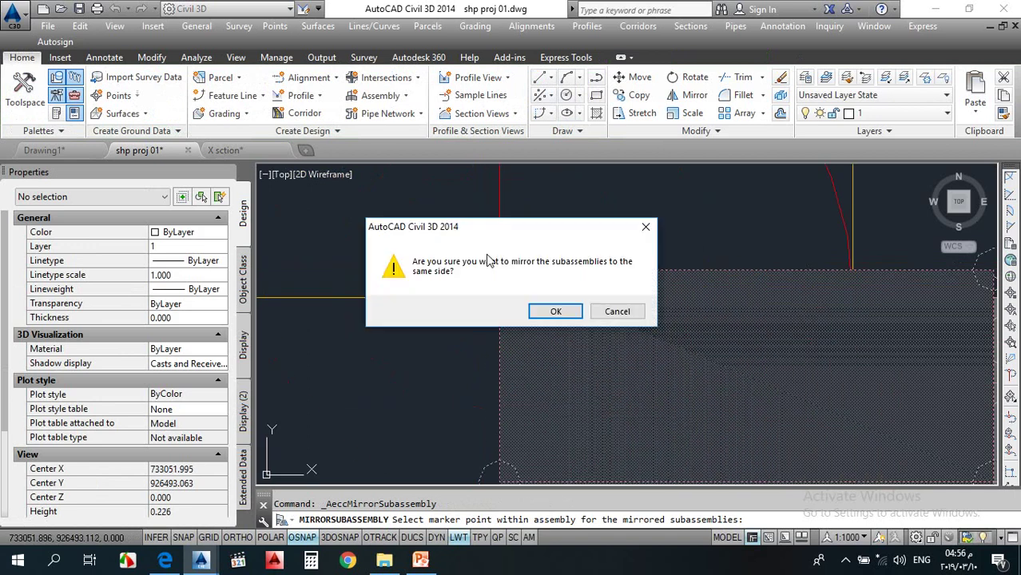
pyautogui.click(553, 311)
pyautogui.scroll(-6, 484, 239)
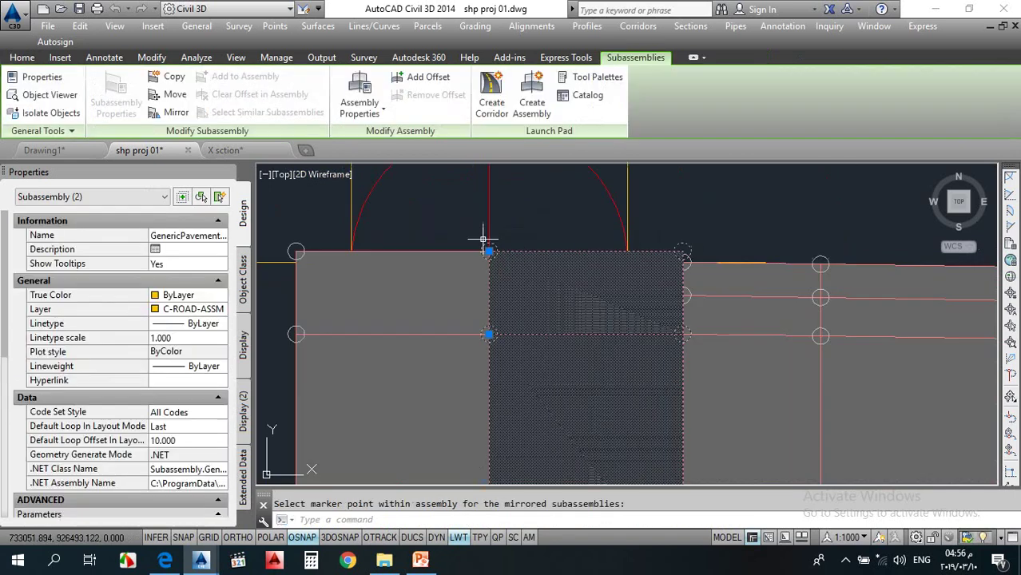
pyautogui.press('Escape')
pyautogui.scroll(3, 490, 214)
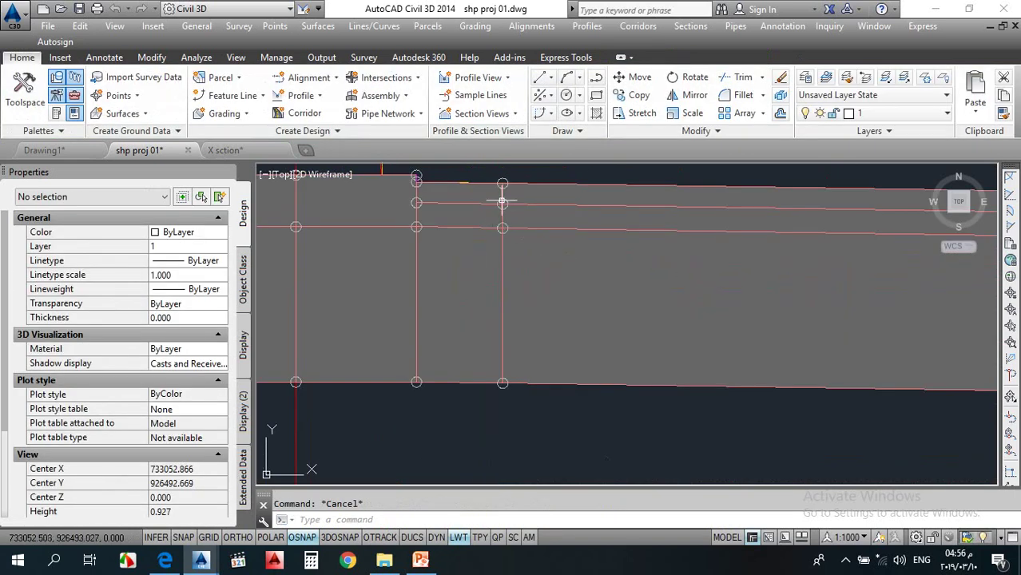
pyautogui.click(483, 192)
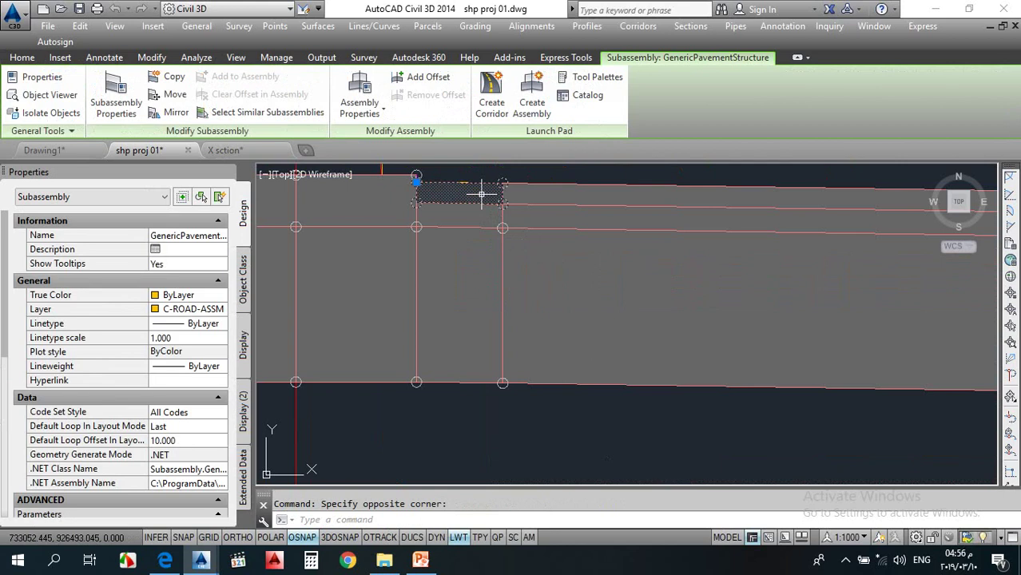
pyautogui.moveTo(483, 193); pyautogui.dragTo(486, 236, button='middle')
pyautogui.scroll(3, 488, 237)
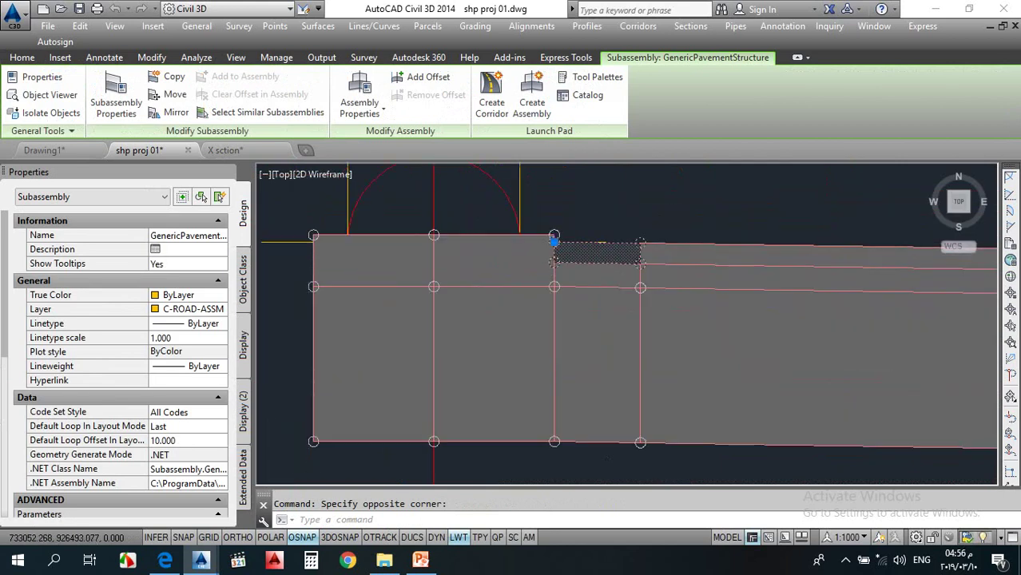
pyautogui.click(588, 295)
pyautogui.scroll(-4, 617, 241)
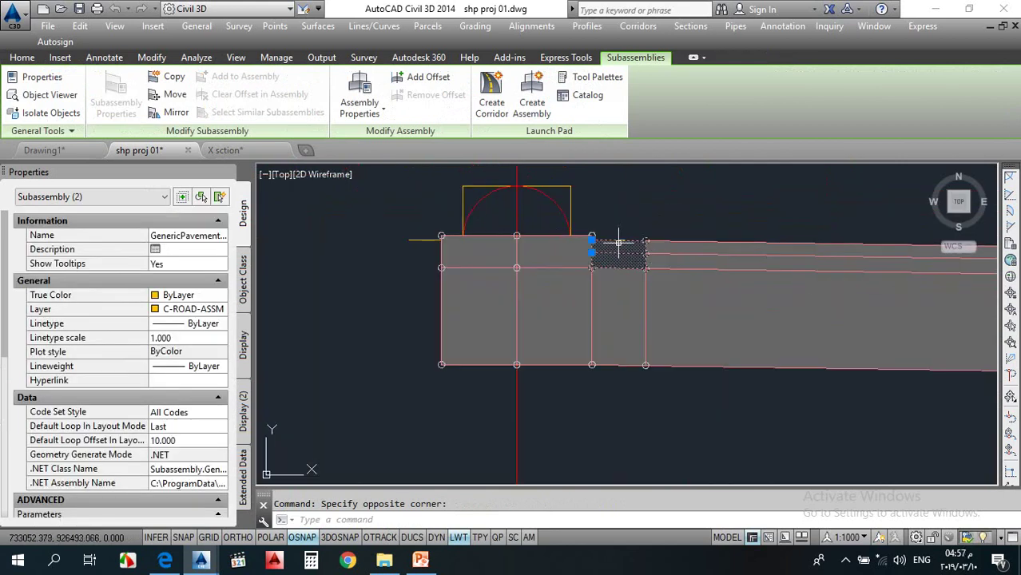
pyautogui.press('Escape')
# Step: Copy the LinkVertical subassembly from the central block's right edge to the top outer marker of its mirrored left half
pyautogui.scroll(4, 592, 244)
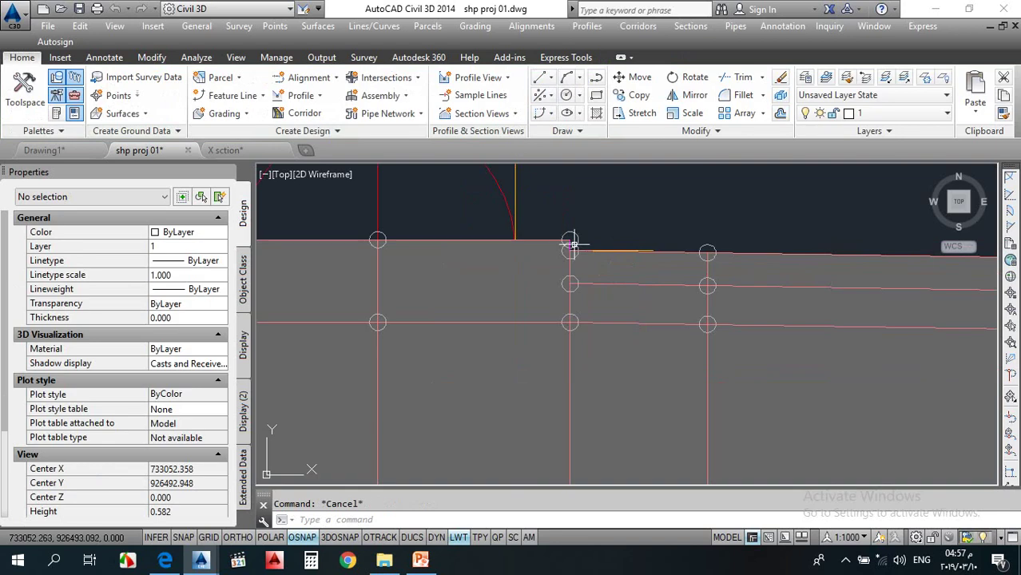
pyautogui.click(574, 237)
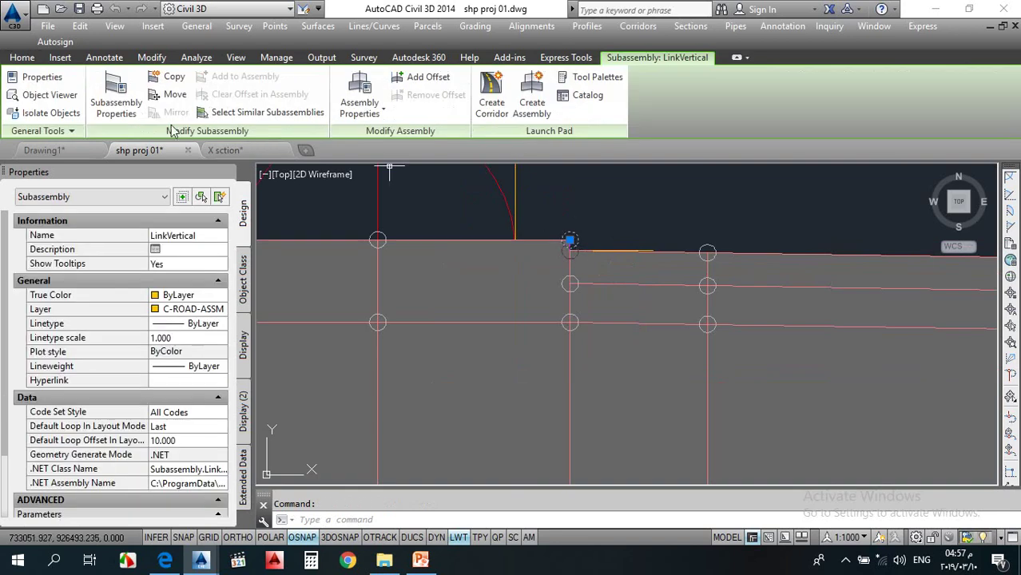
pyautogui.click(173, 77)
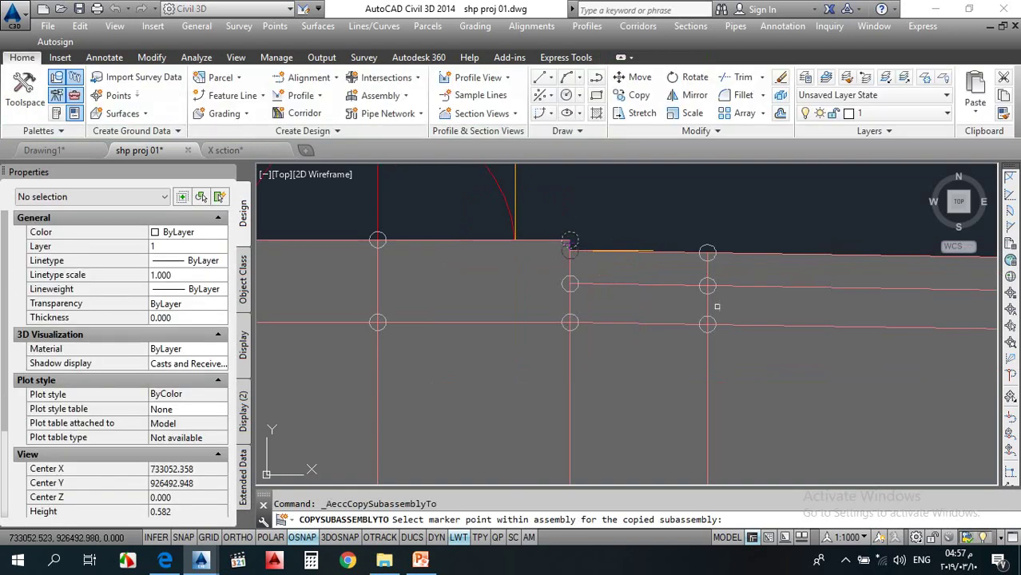
pyautogui.scroll(2, 370, 266)
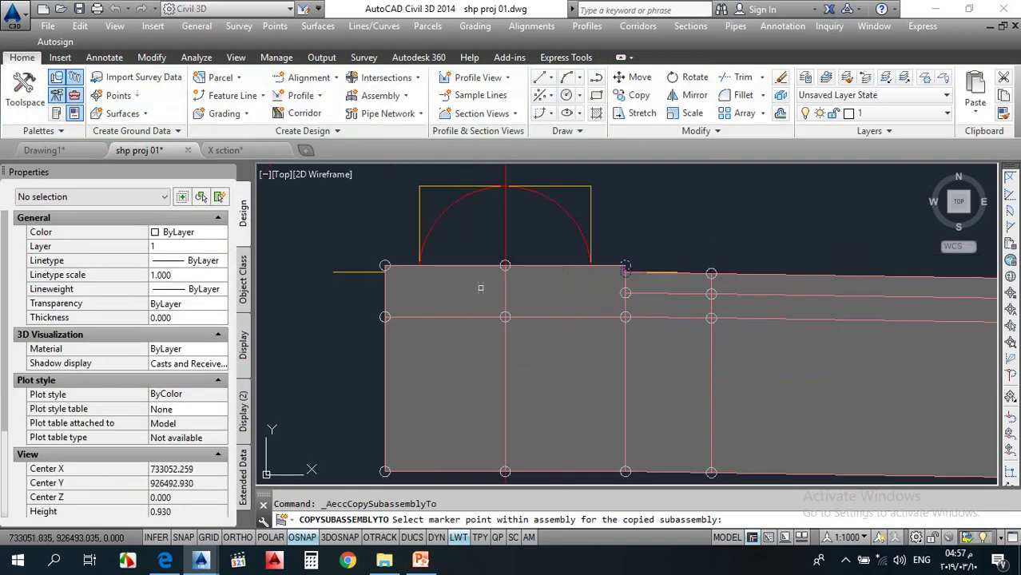
pyautogui.click(411, 263)
pyautogui.press('Escape')
pyautogui.scroll(-5, 534, 253)
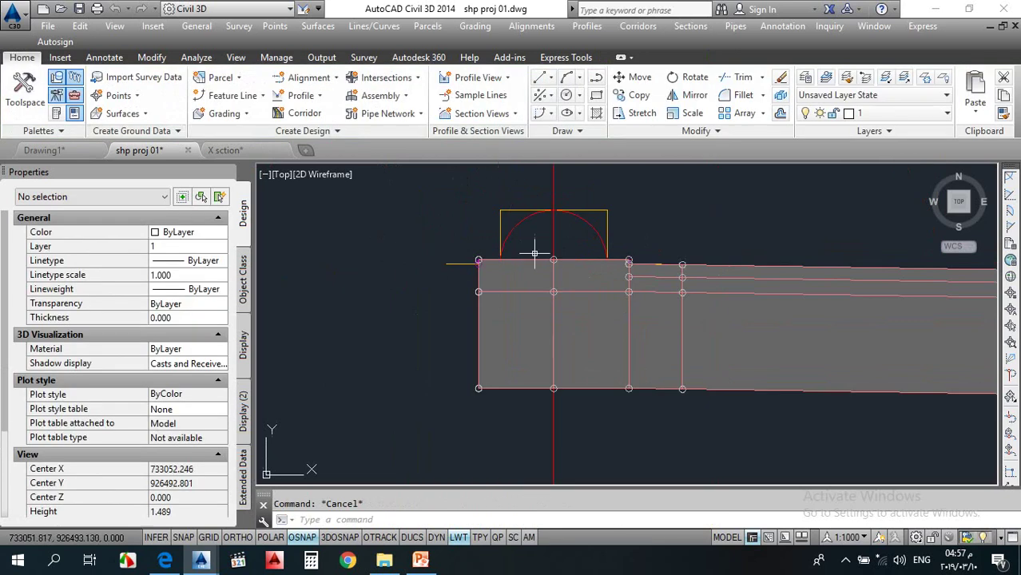
# Step: Mirror all right-side pavement layers between the central block and the next raised block to the lower marker of the left-side LinkVertical
pyautogui.scroll(3, 696, 263)
pyautogui.click(694, 252)
pyautogui.click(661, 376)
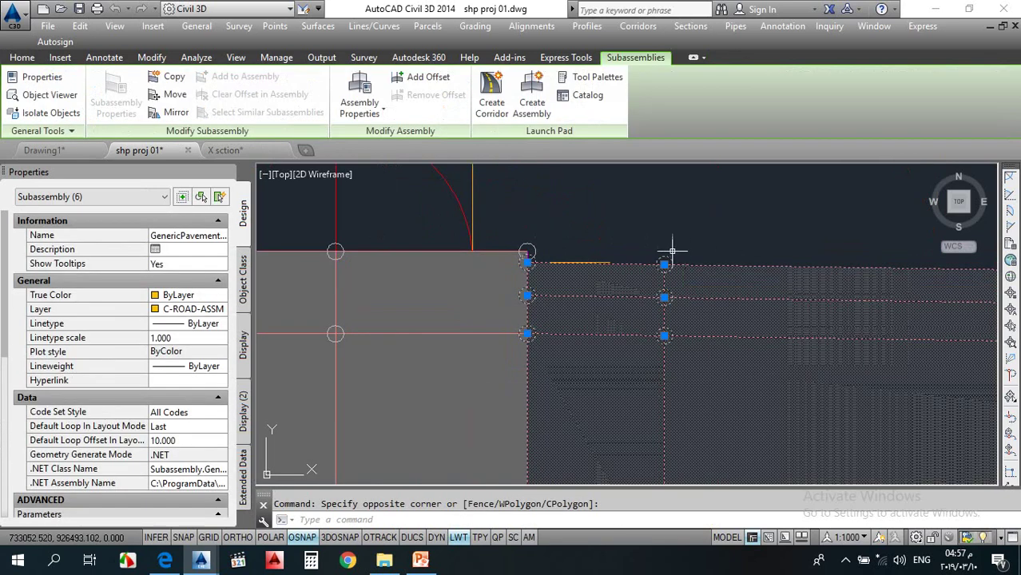
pyautogui.scroll(-5, 654, 221)
pyautogui.click(768, 220)
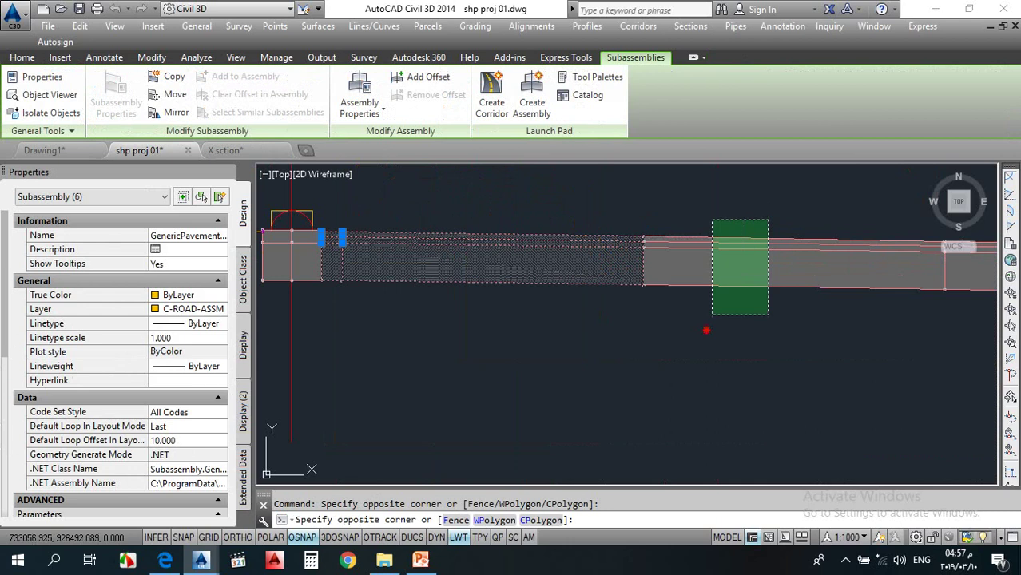
pyautogui.click(706, 330)
pyautogui.scroll(-5, 736, 248)
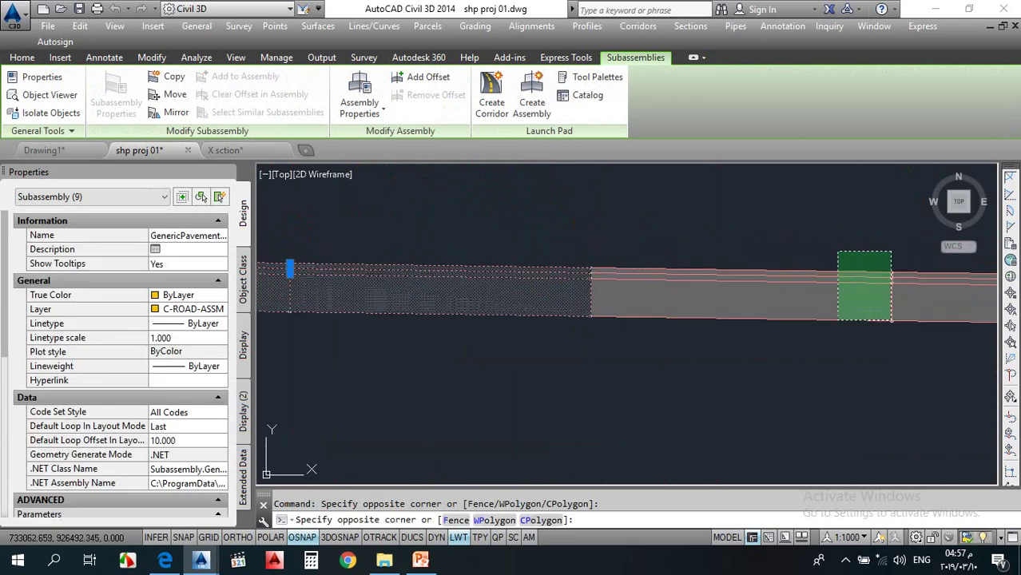
pyautogui.click(791, 327)
pyautogui.scroll(-4, 319, 238)
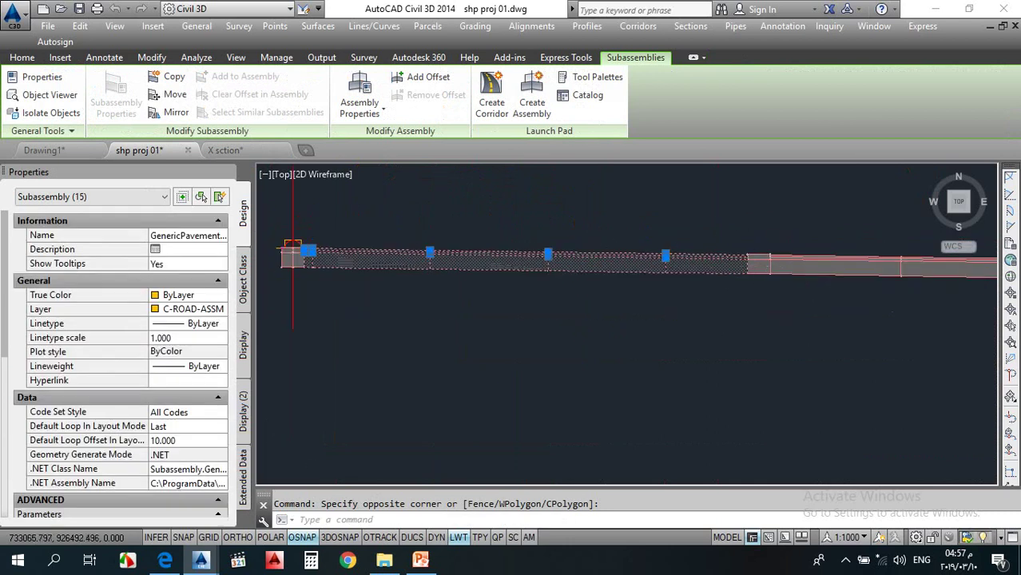
pyautogui.scroll(2, 430, 253)
pyautogui.click(153, 114)
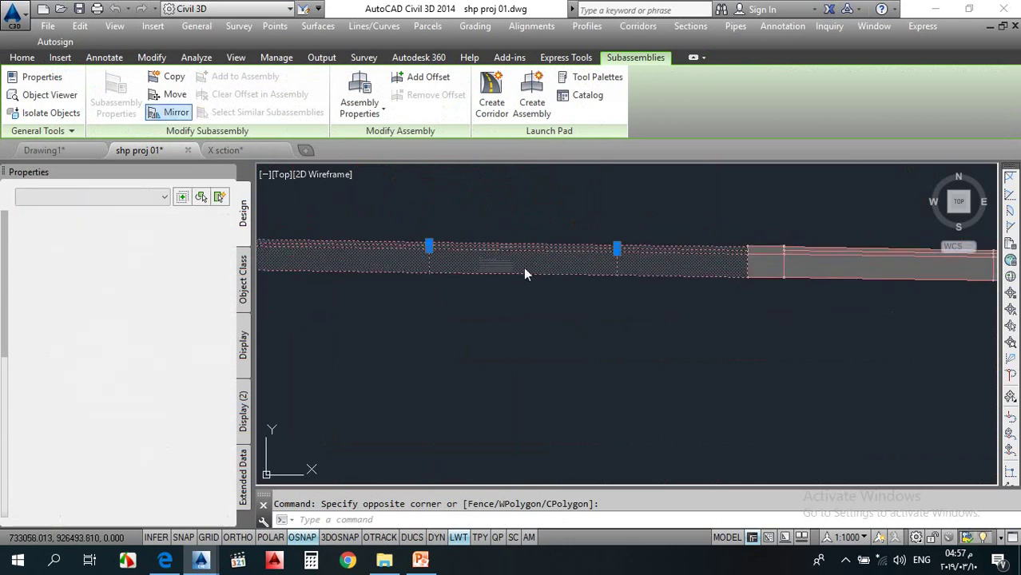
pyautogui.scroll(15, 509, 323)
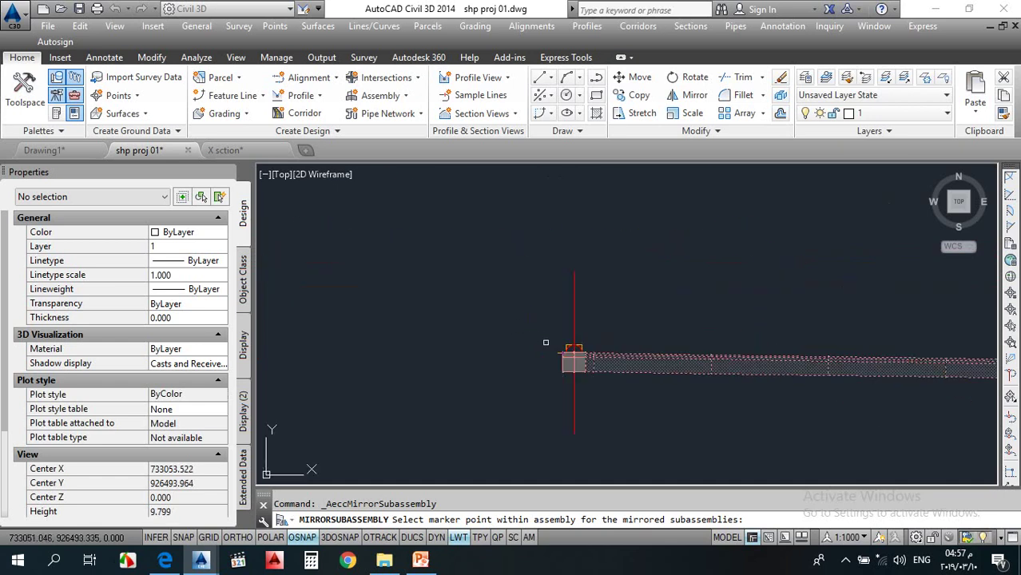
pyautogui.scroll(2, 511, 320)
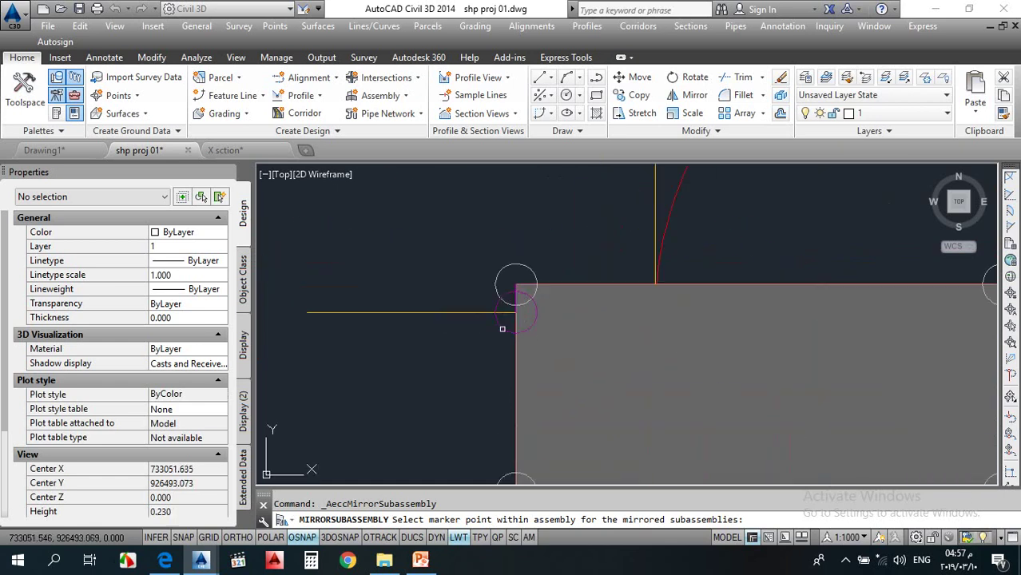
pyautogui.click(515, 312)
pyautogui.scroll(-8, 516, 300)
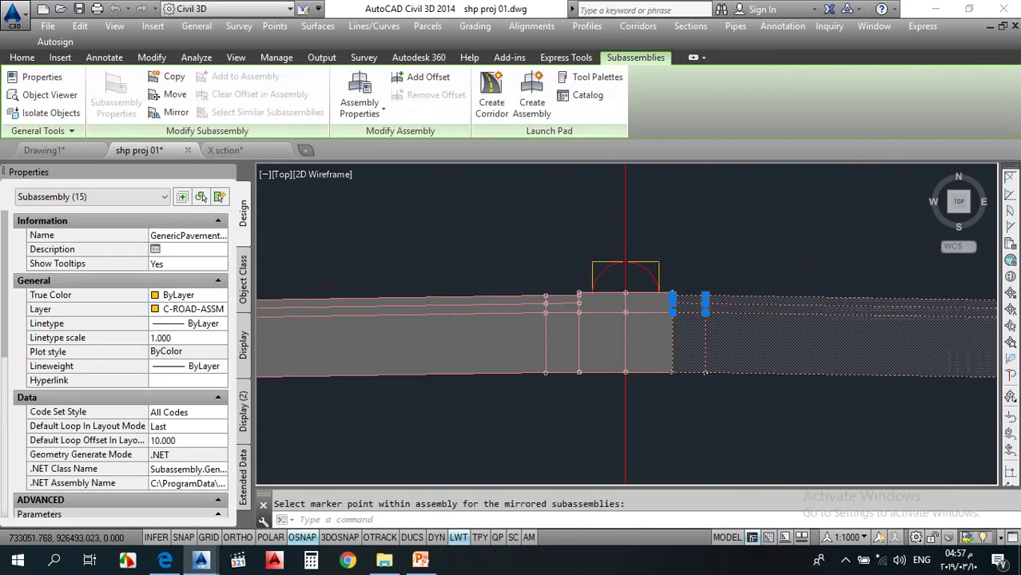
pyautogui.press('Escape')
pyautogui.scroll(-3, 787, 347)
pyautogui.scroll(4, 752, 315)
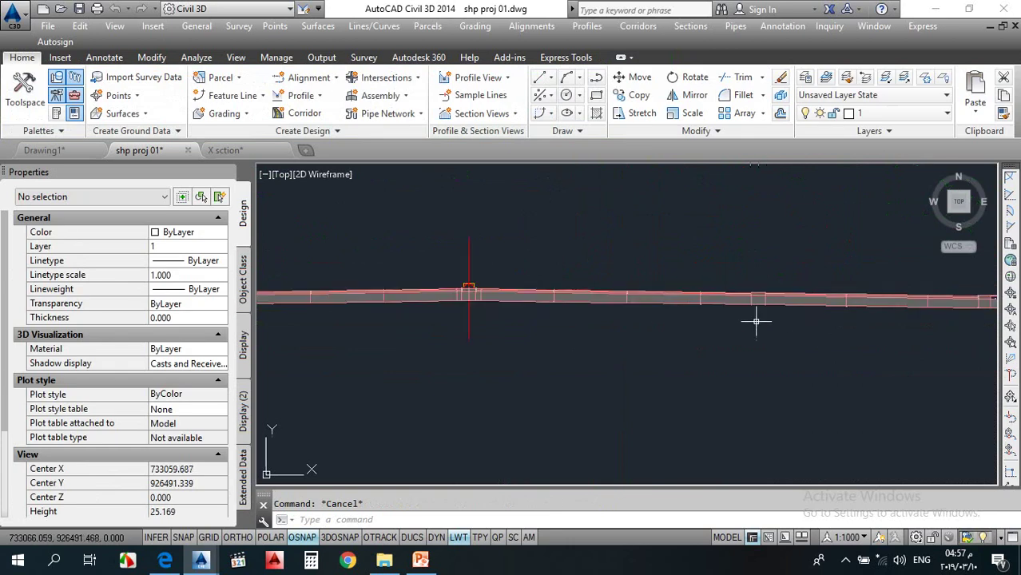
pyautogui.scroll(-2, 765, 300)
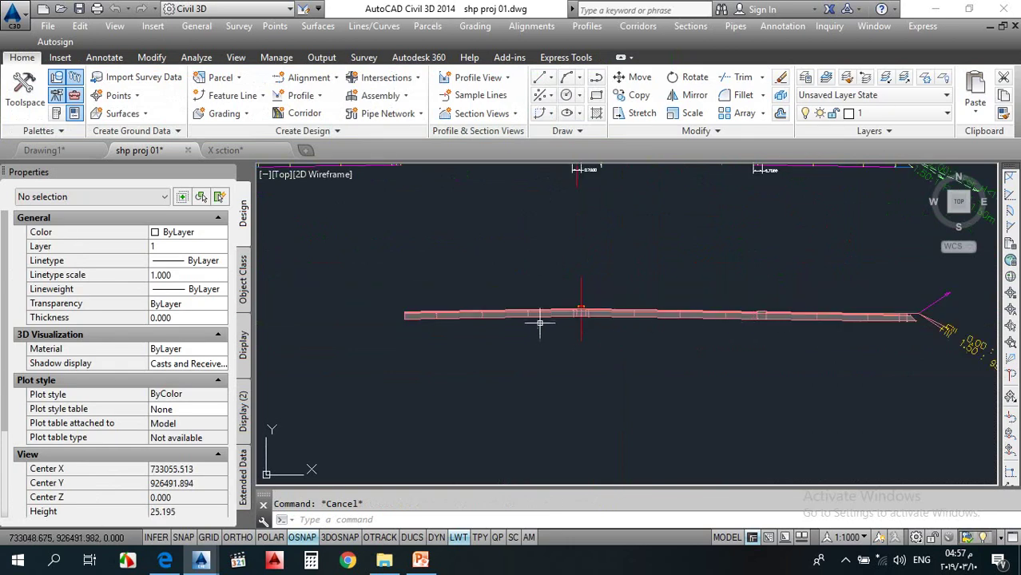
pyautogui.scroll(3, 751, 326)
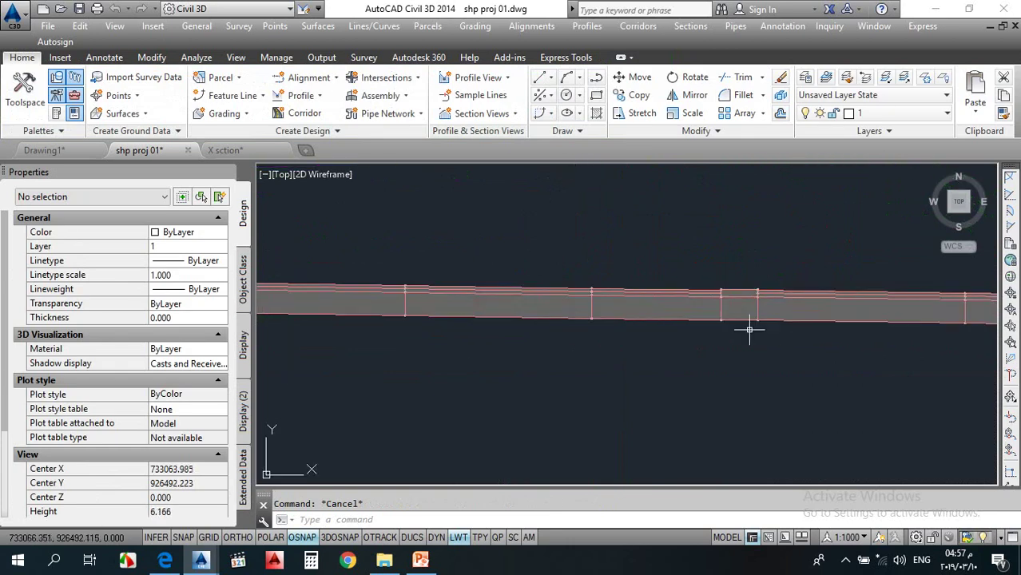
pyautogui.click(698, 351)
pyautogui.click(788, 258)
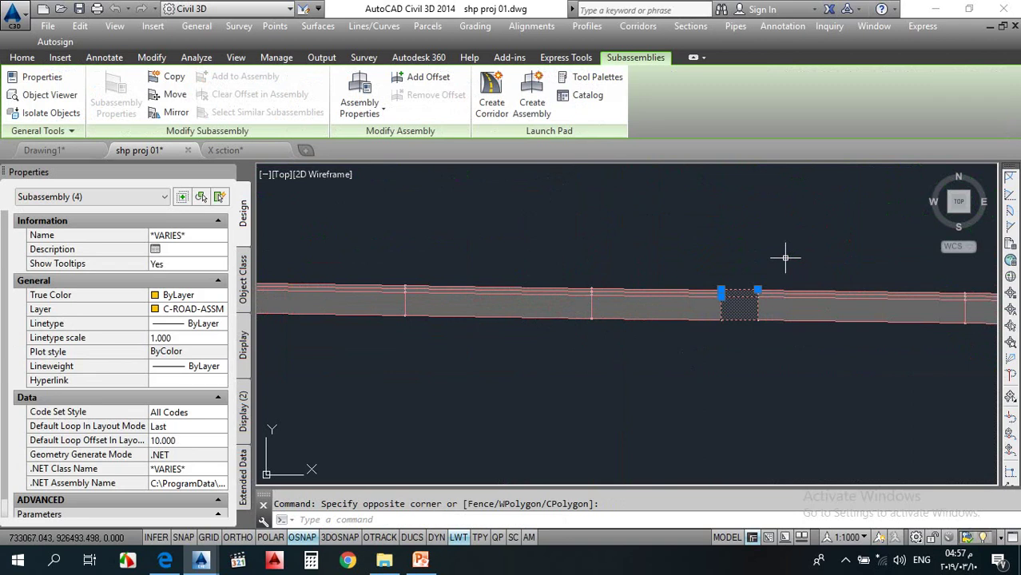
pyautogui.scroll(-3, 755, 294)
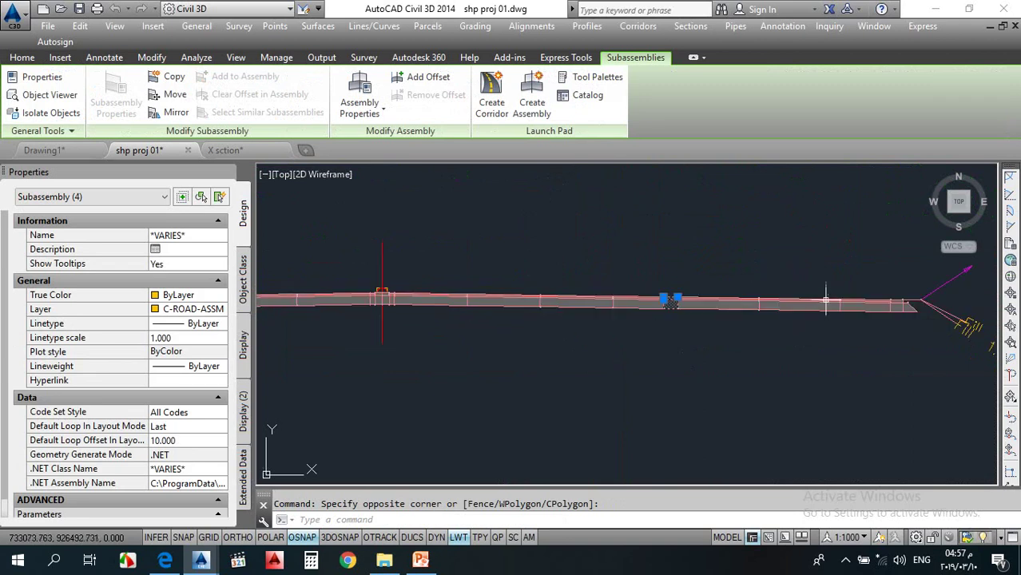
pyautogui.click(723, 282)
pyautogui.press('Escape')
# Step: Copy the LinkVertical subassembly at the right-side raised block's inner edge to the top outer marker of the left-side pavement
pyautogui.scroll(10, 651, 285)
pyautogui.scroll(5, 651, 285)
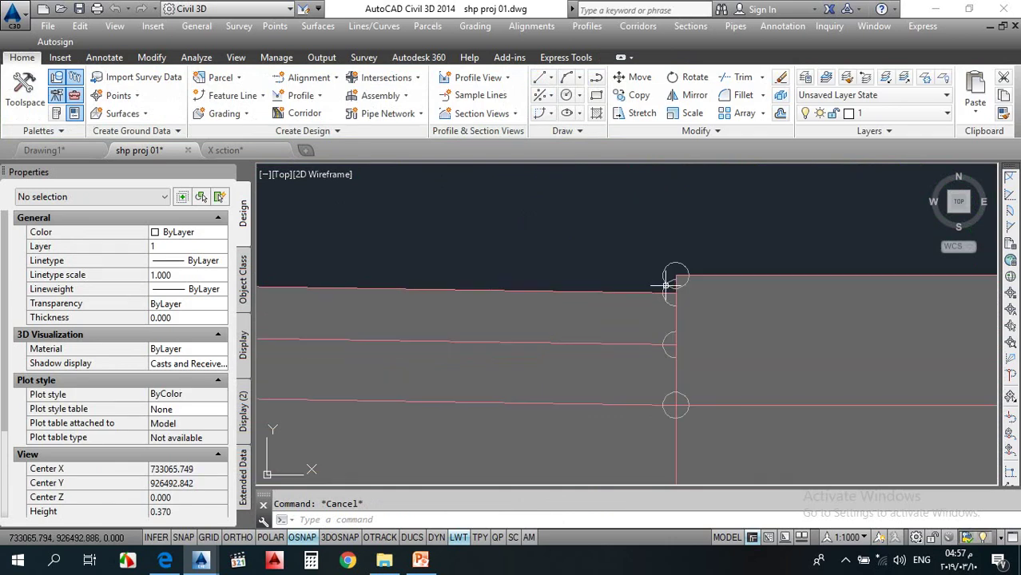
pyautogui.click(671, 281)
pyautogui.press('Escape')
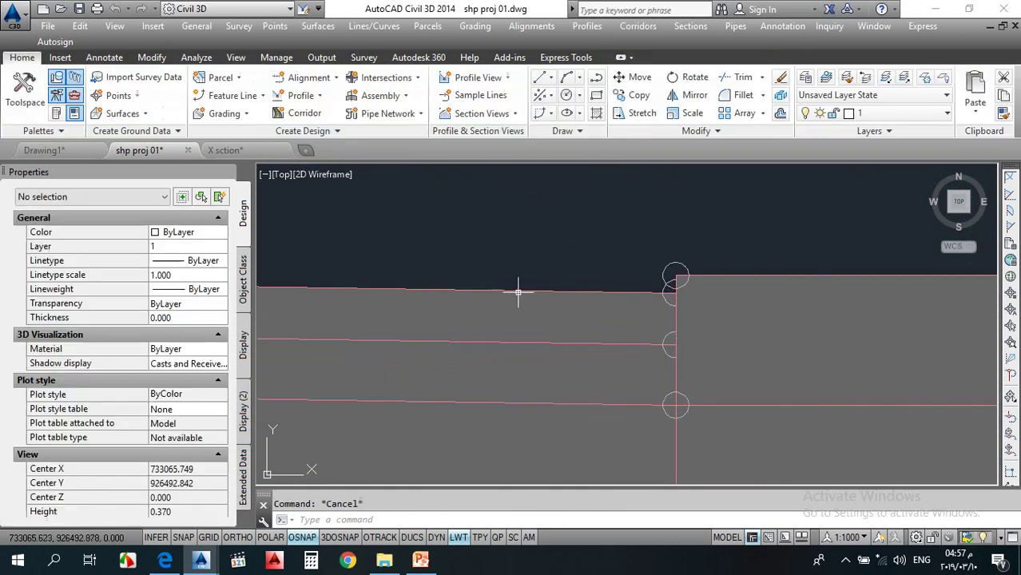
pyautogui.click(675, 293)
pyautogui.press('Escape')
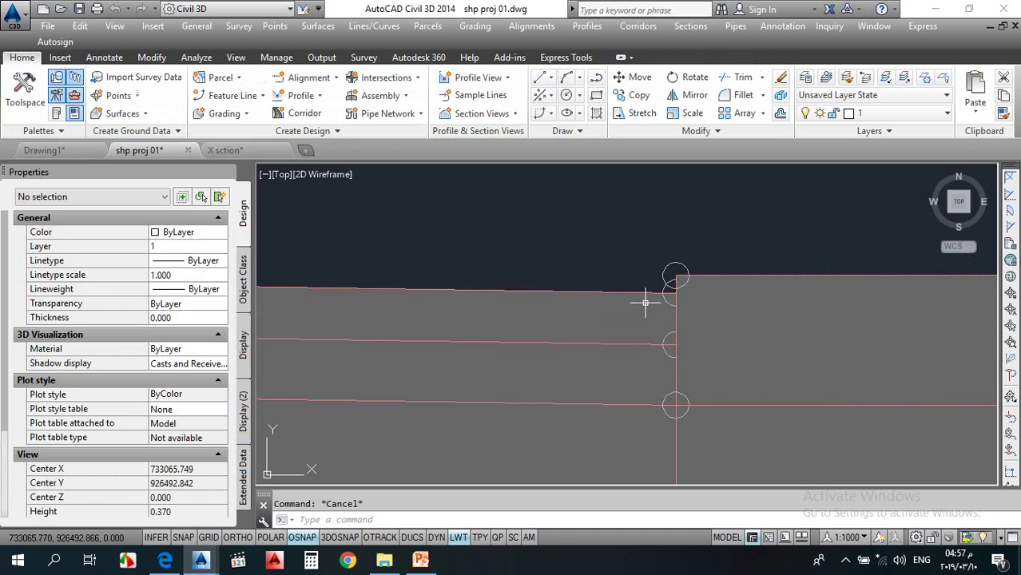
pyautogui.click(674, 293)
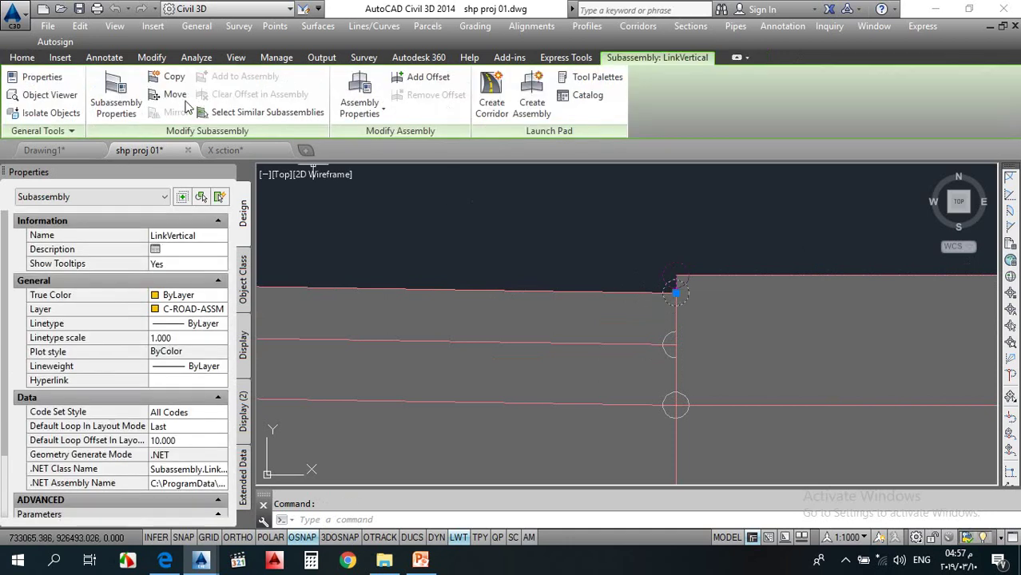
pyautogui.press('Escape')
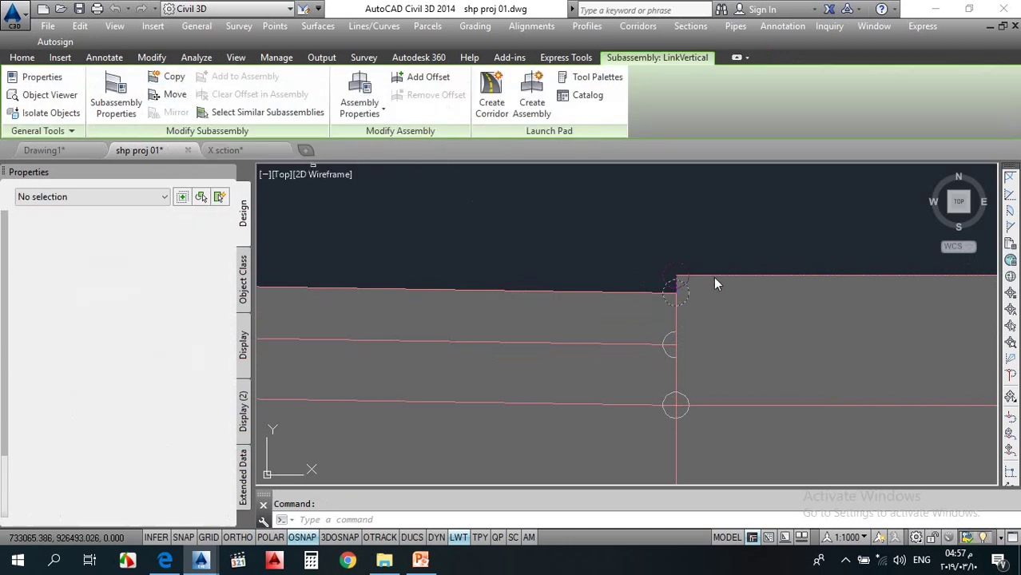
pyautogui.scroll(-6, 739, 299)
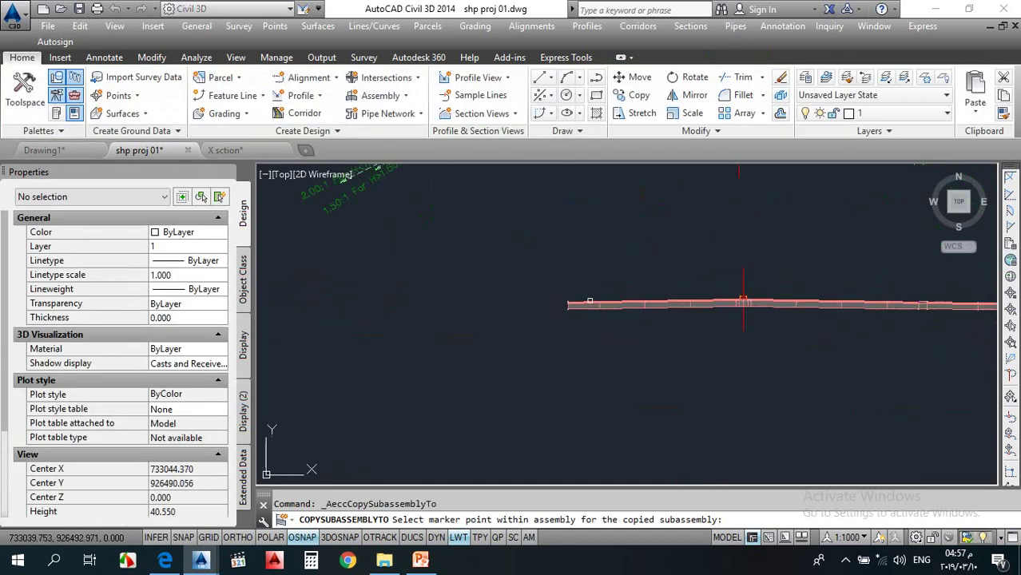
pyautogui.scroll(10, 379, 295)
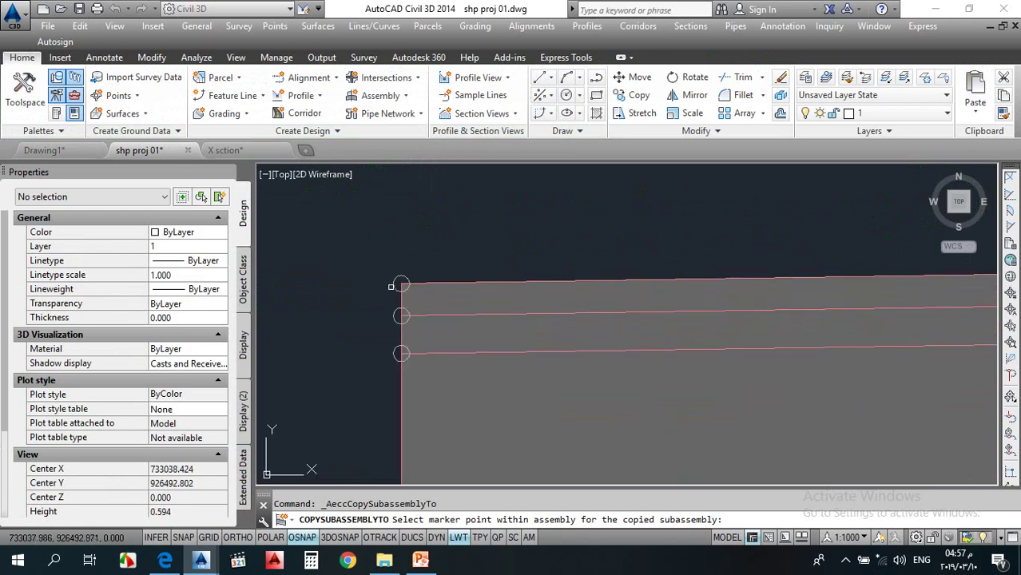
pyautogui.press('Escape')
pyautogui.scroll(-10, 457, 238)
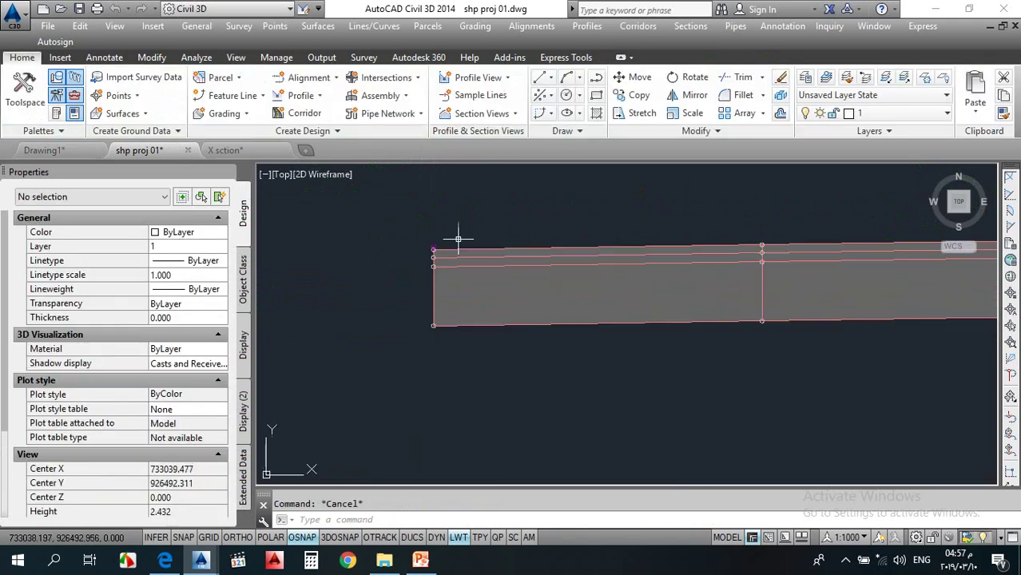
# Step: Mirror the 17 right-side subassemblies from the raised block through the outer edge link to the upper marker of the outermost left LinkVertical
pyautogui.scroll(4, 597, 238)
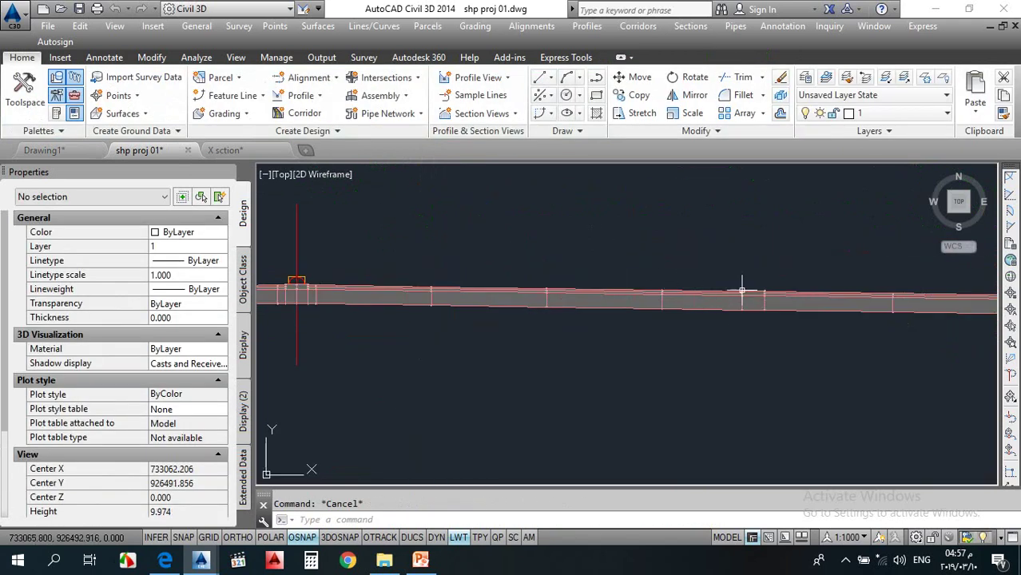
pyautogui.scroll(2, 768, 292)
pyautogui.click(853, 272)
pyautogui.click(756, 360)
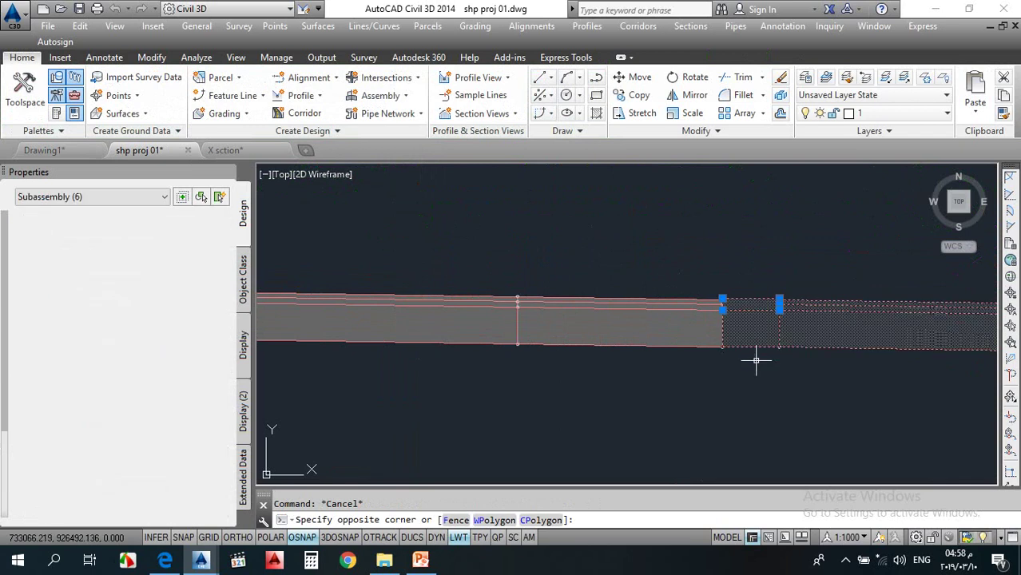
pyautogui.scroll(-3, 559, 252)
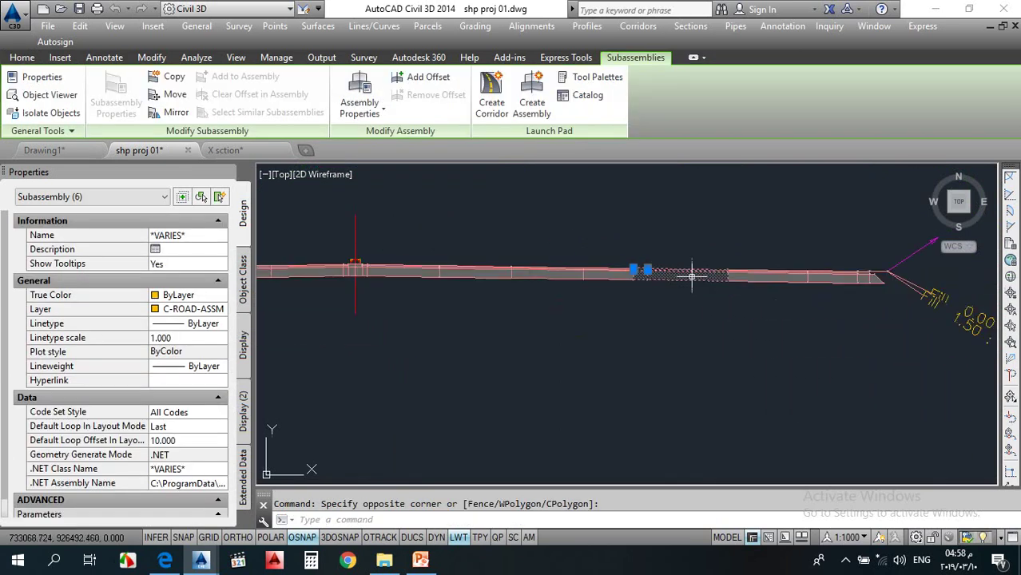
pyautogui.scroll(2, 824, 261)
pyautogui.click(891, 269)
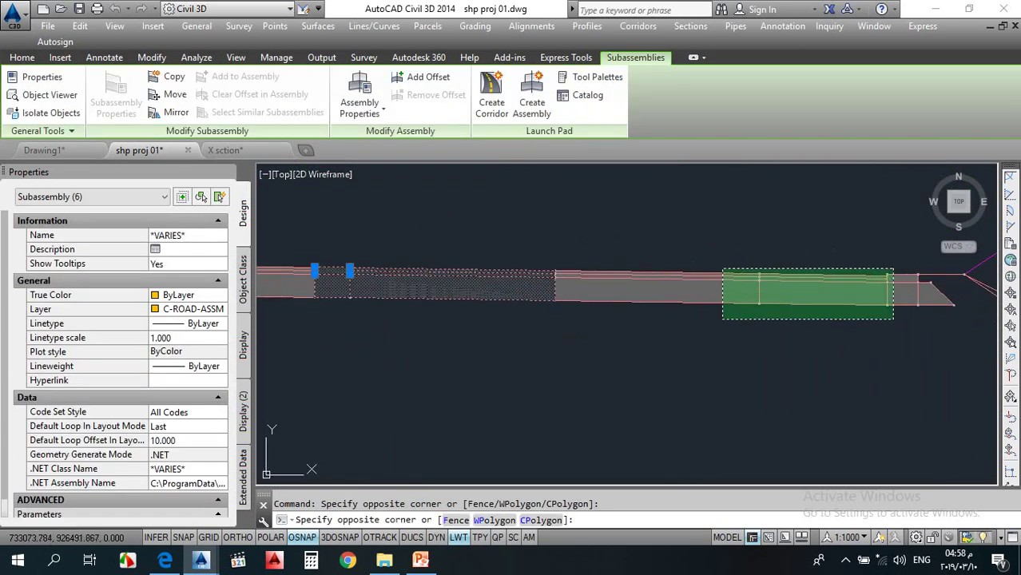
pyautogui.click(655, 314)
pyautogui.scroll(4, 714, 278)
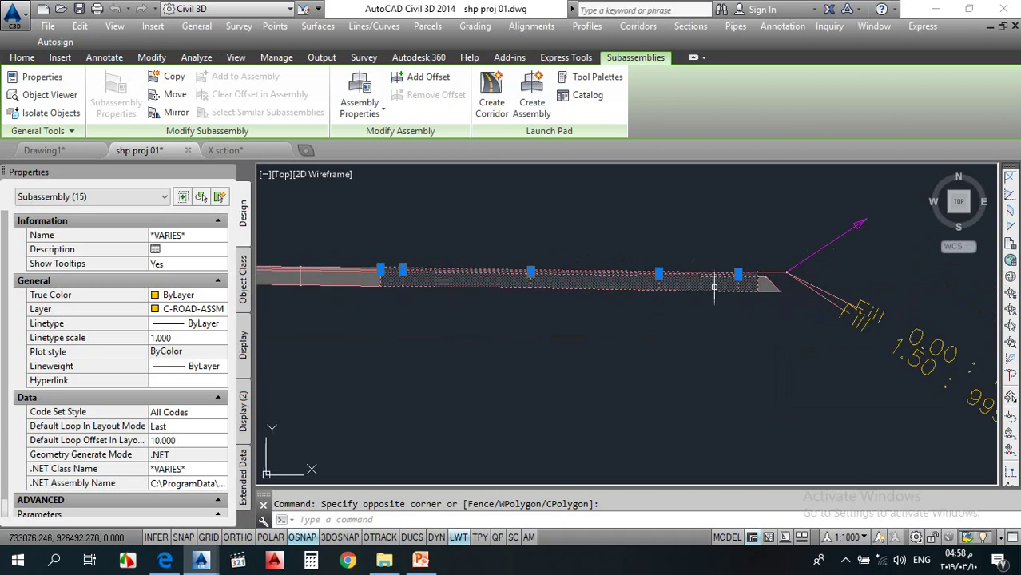
pyautogui.click(729, 314)
pyautogui.click(787, 221)
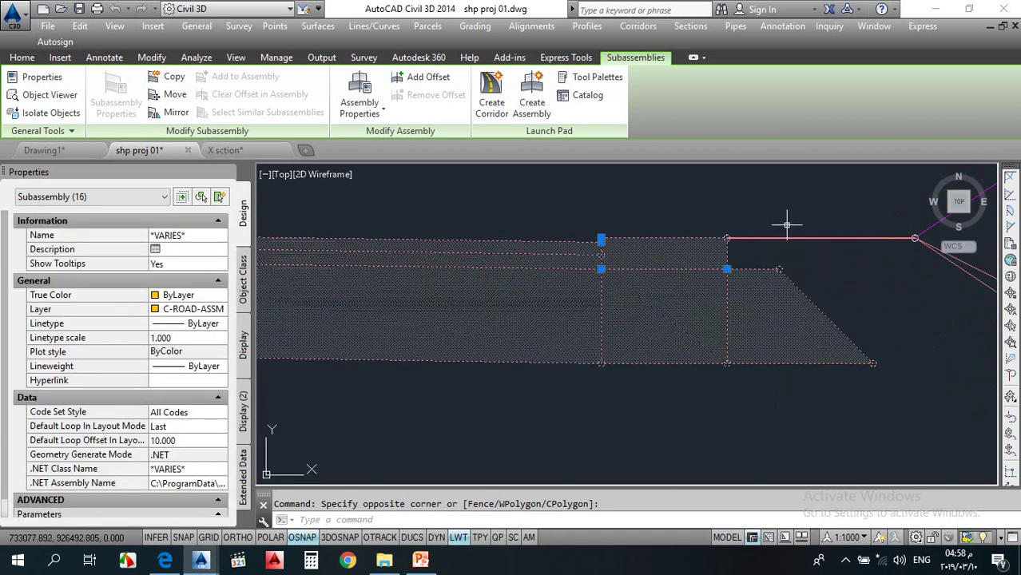
pyautogui.click(752, 257)
pyautogui.click(770, 234)
pyautogui.scroll(-2, 745, 317)
pyautogui.scroll(-3, 745, 317)
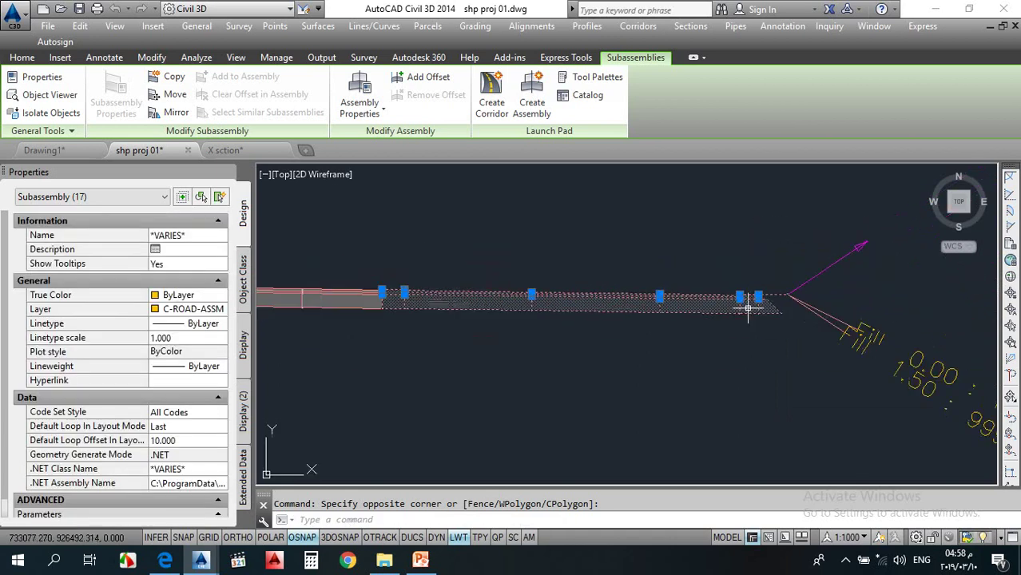
pyautogui.click(175, 112)
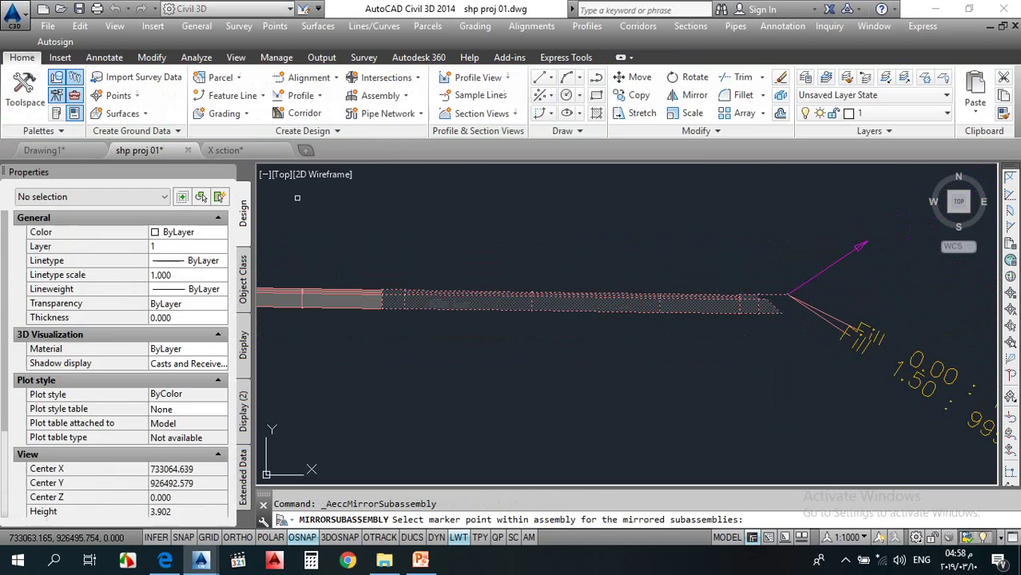
pyautogui.scroll(-3, 686, 326)
pyautogui.scroll(15, 560, 327)
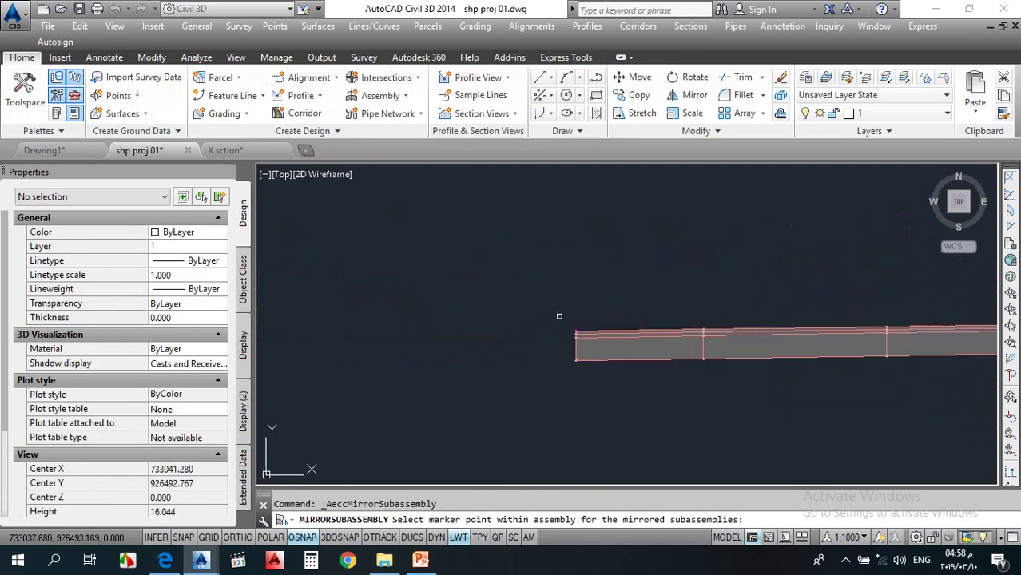
pyautogui.scroll(8, 628, 366)
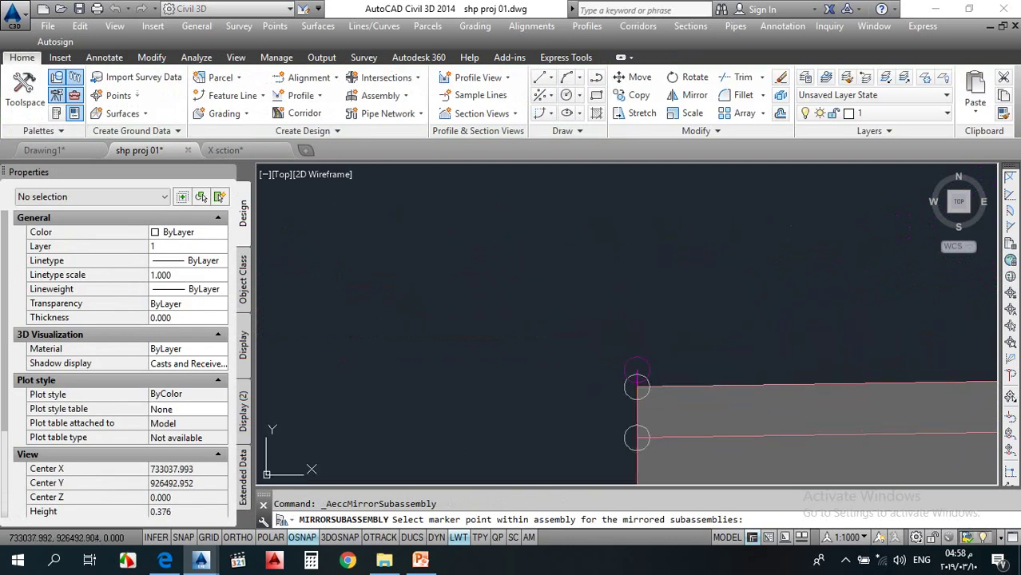
pyautogui.click(637, 375)
pyautogui.scroll(-8, 624, 344)
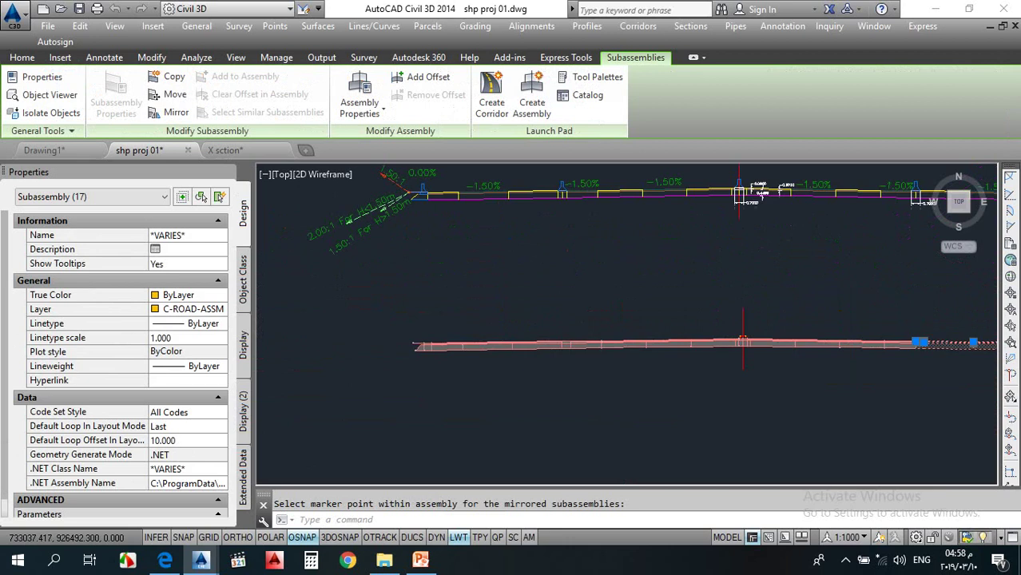
pyautogui.press('Escape')
# Step: Mirror the five right-side slope subassemblies to the outermost marker of the left edge link, and save the drawing
pyautogui.scroll(6, 882, 337)
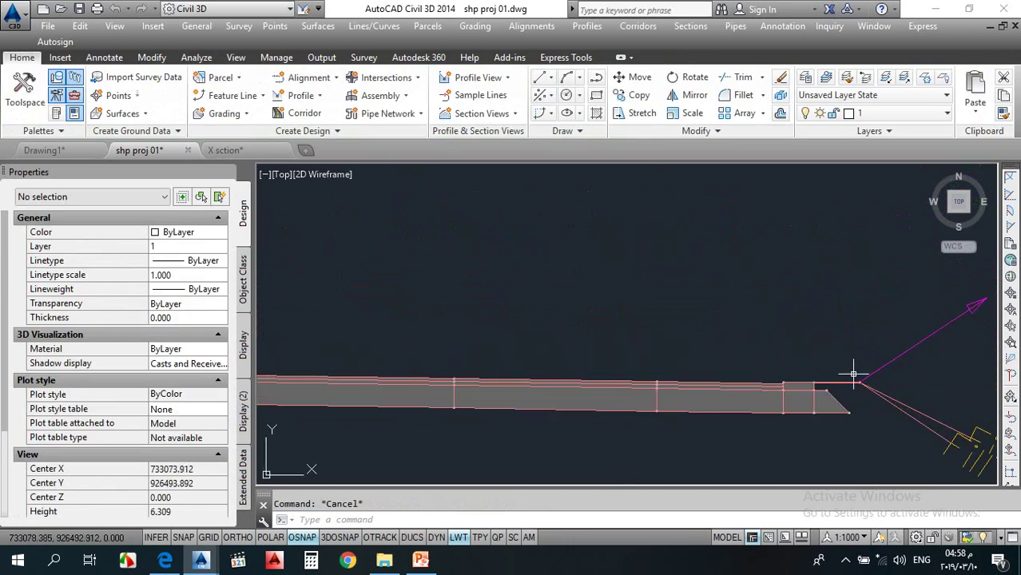
pyautogui.click(901, 342)
pyautogui.click(874, 400)
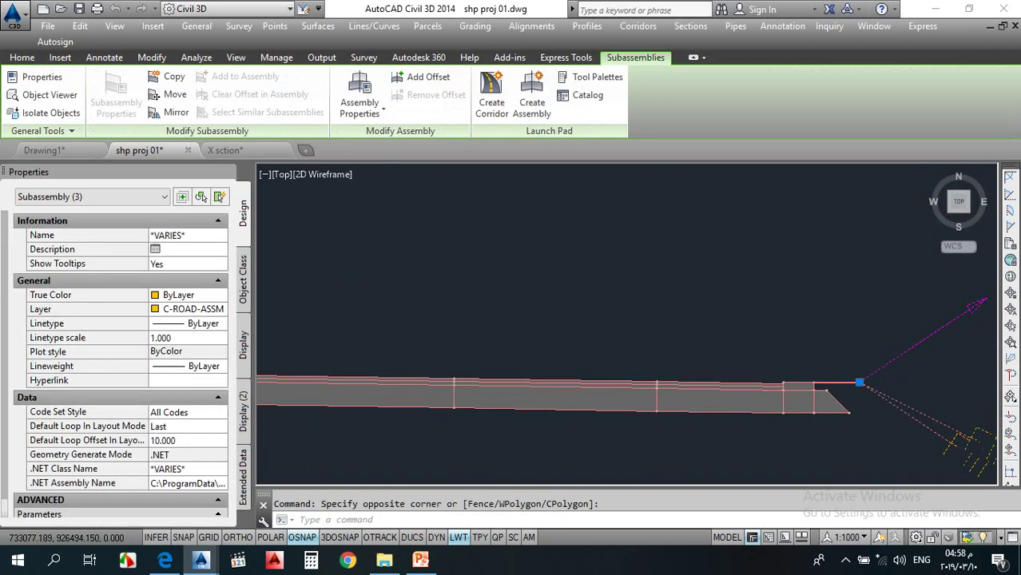
pyautogui.scroll(-4, 846, 344)
pyautogui.click(925, 364)
pyautogui.click(915, 401)
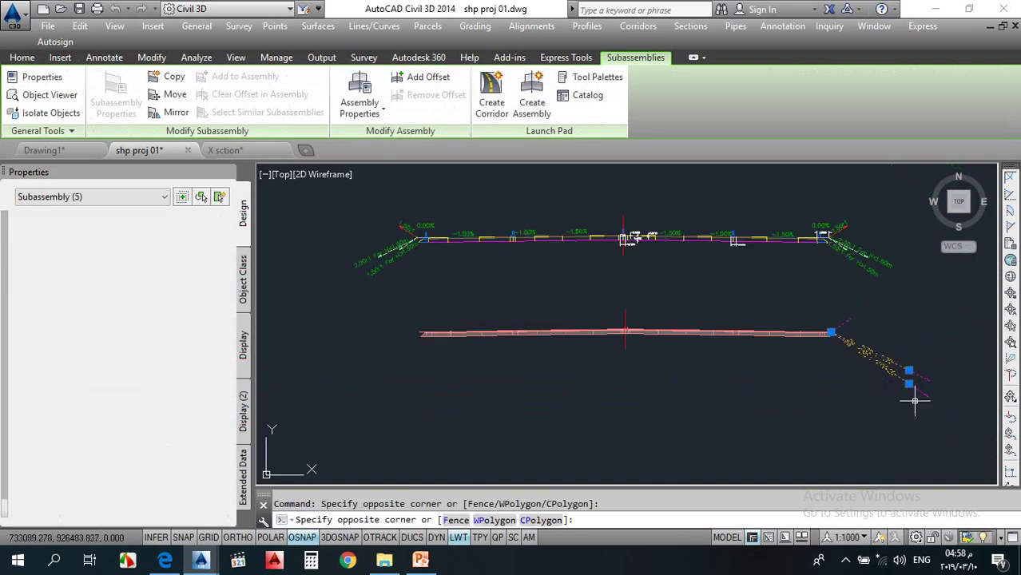
pyautogui.press('Escape')
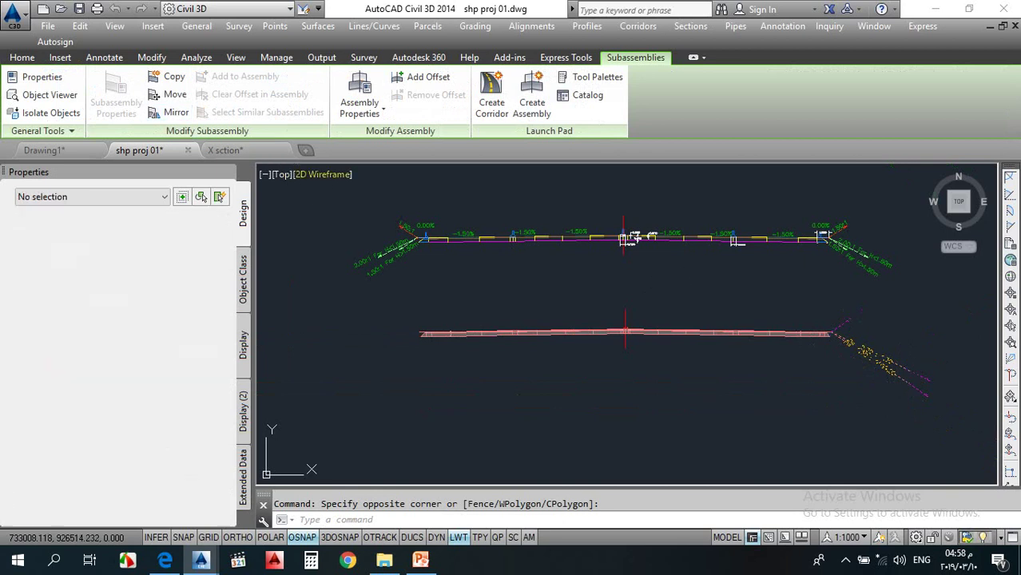
pyautogui.click(176, 112)
pyautogui.scroll(6, 620, 301)
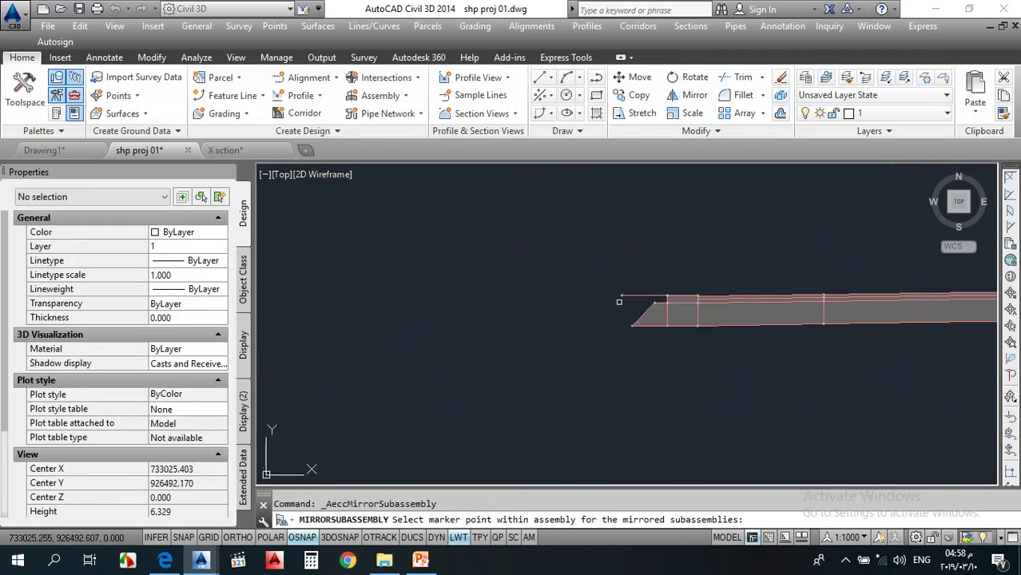
pyautogui.scroll(18, 620, 301)
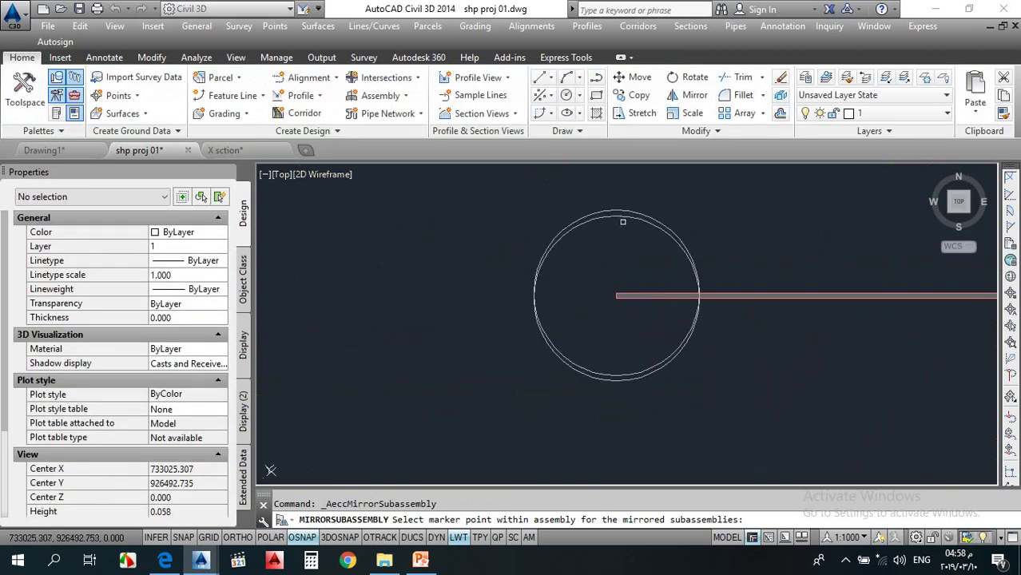
pyautogui.click(620, 212)
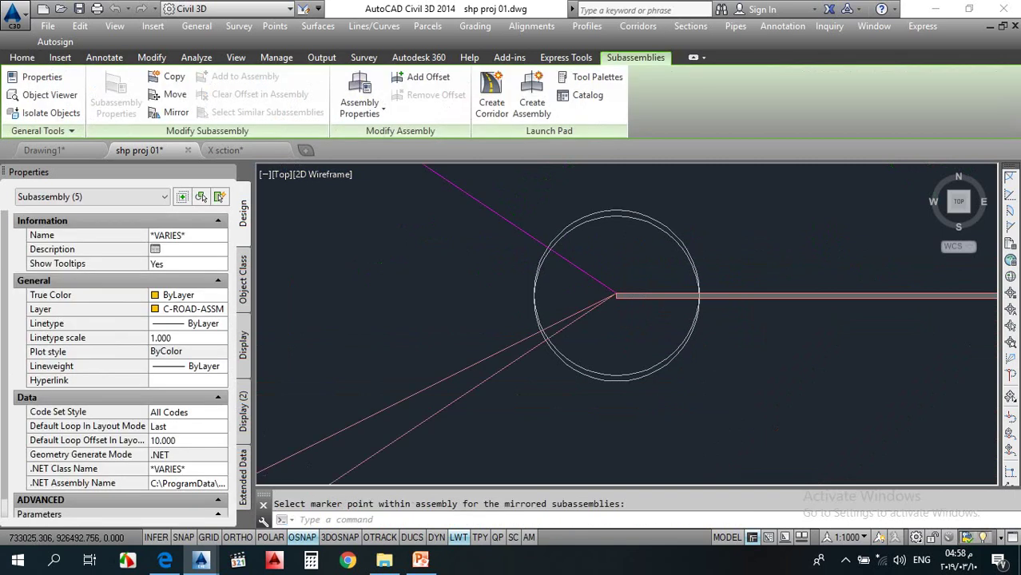
pyautogui.scroll(-8, 663, 255)
pyautogui.scroll(-5, 664, 261)
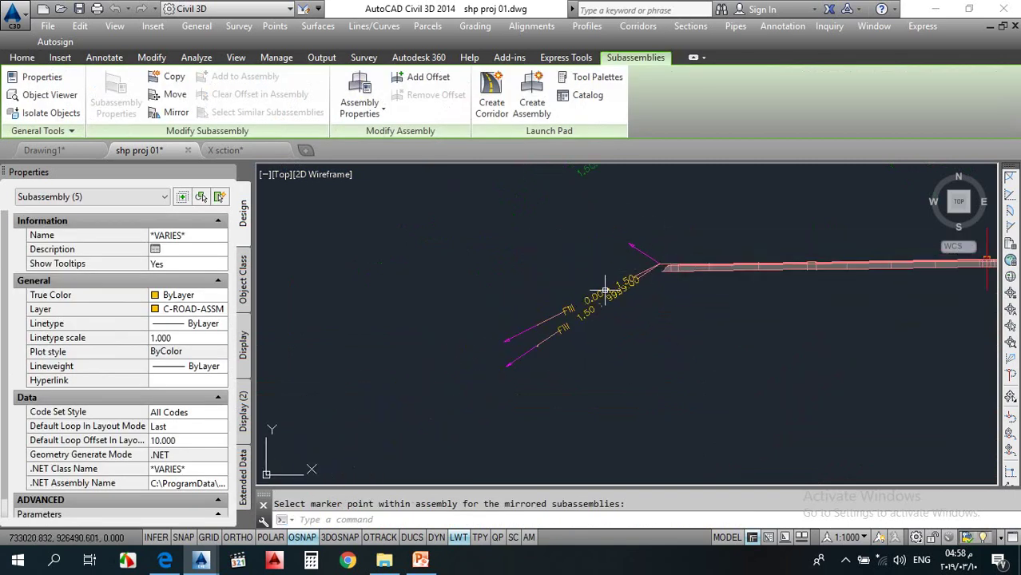
pyautogui.press('Escape')
pyautogui.scroll(-20, 584, 319)
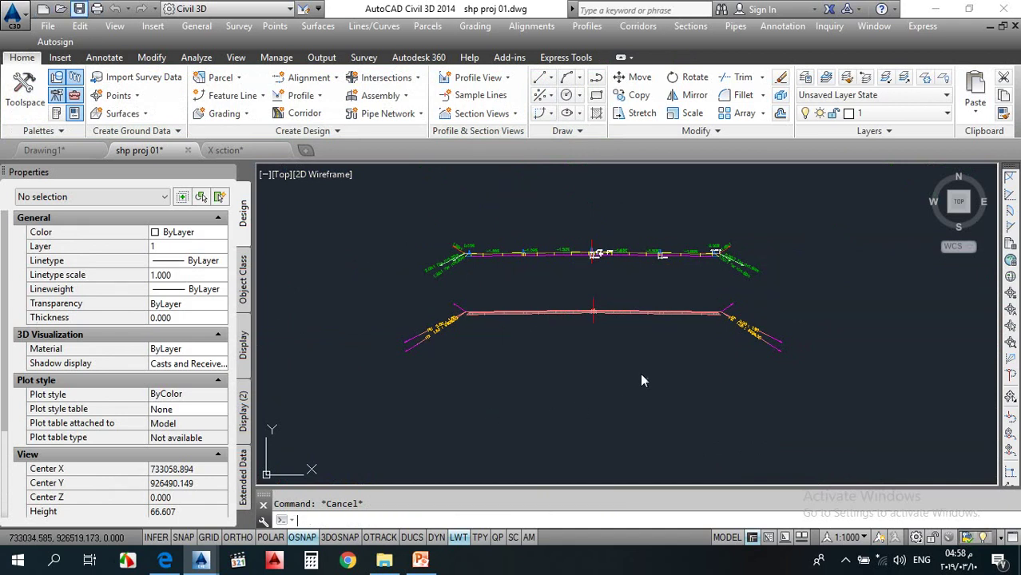
pyautogui.hotkey('ctrl', 's')
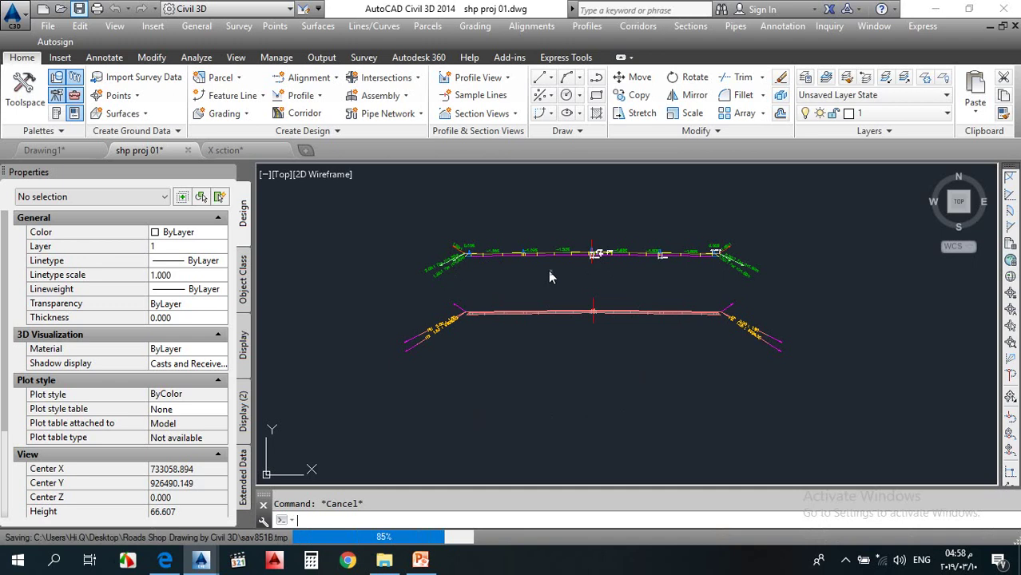
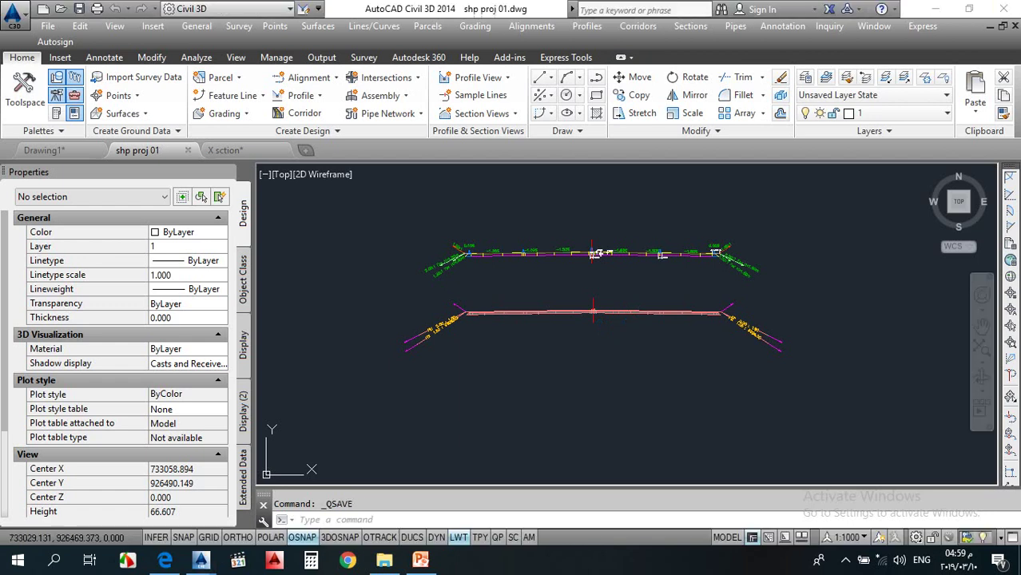
# Step: Examine the central barrier and its base in the reference cross-section above the assembly, comparing them with the assembly's centre
pyautogui.click(517, 426)
pyautogui.scroll(15, 593, 311)
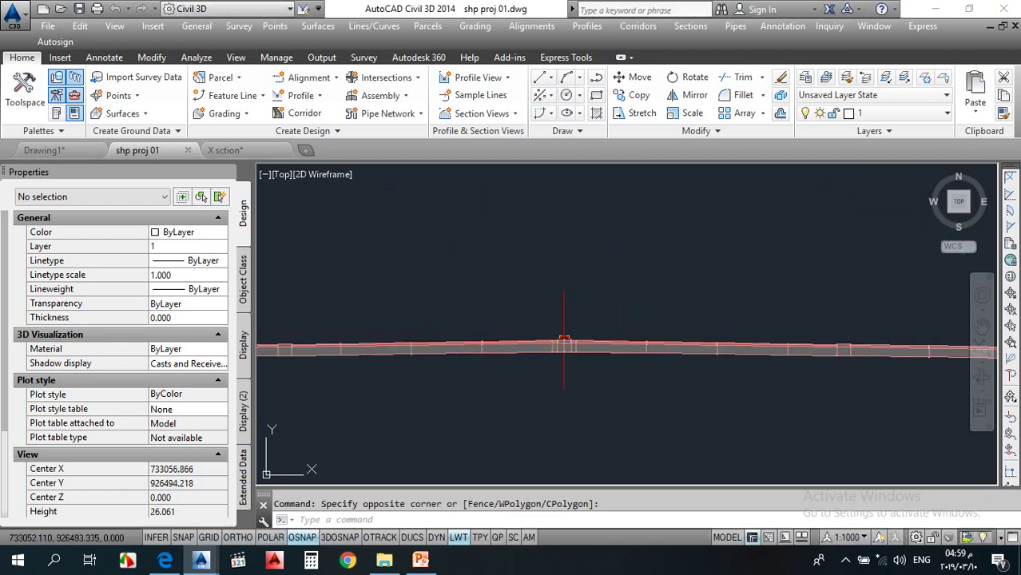
pyautogui.scroll(-12, 547, 337)
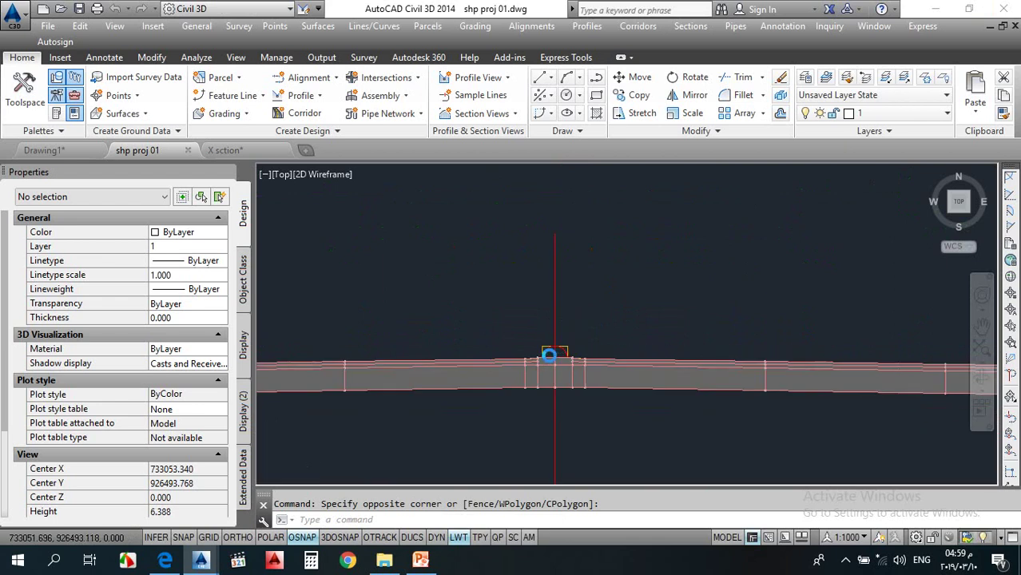
pyautogui.scroll(9, 540, 246)
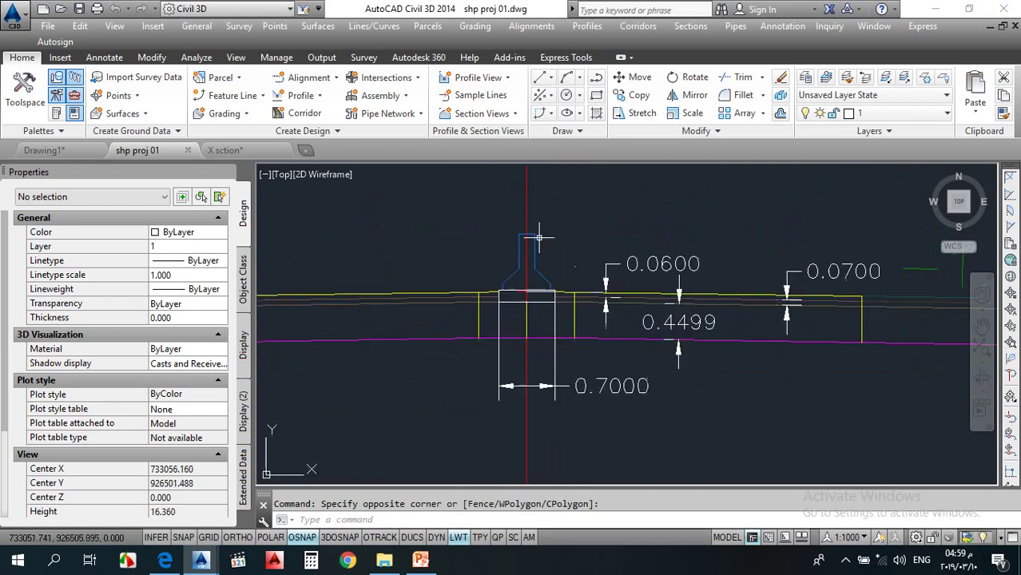
pyautogui.click(508, 282)
pyautogui.press('Escape')
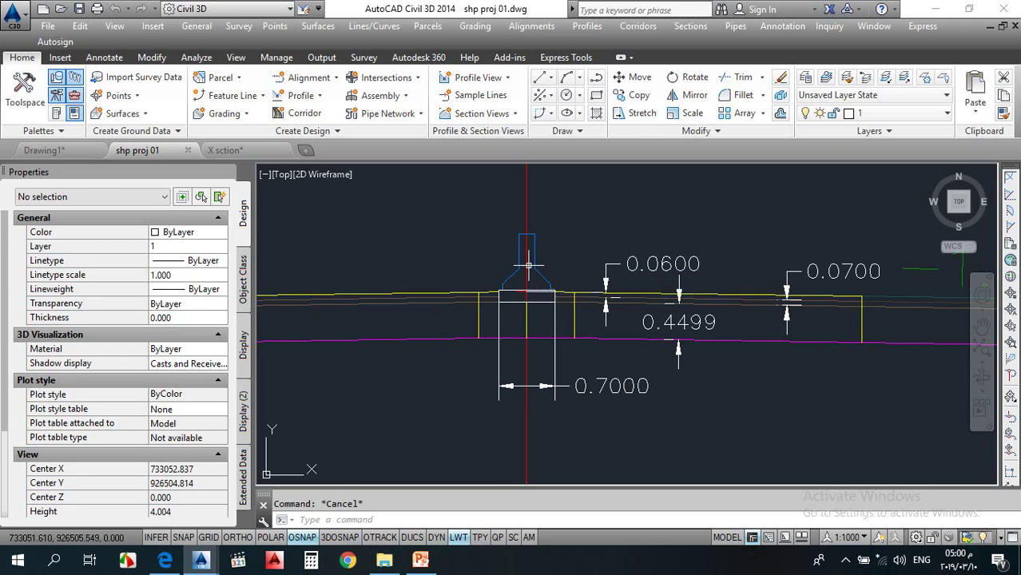
pyautogui.scroll(4, 530, 294)
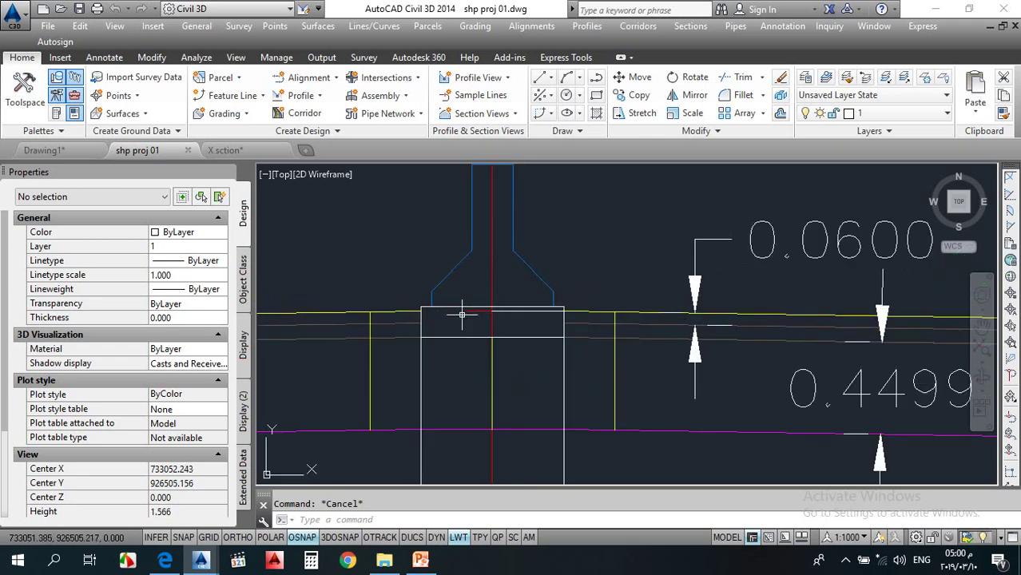
# Step: Add an aligned dimension across the bottom width of the central barrier, placed below the barrier's base line
pyautogui.scroll(4, 462, 315)
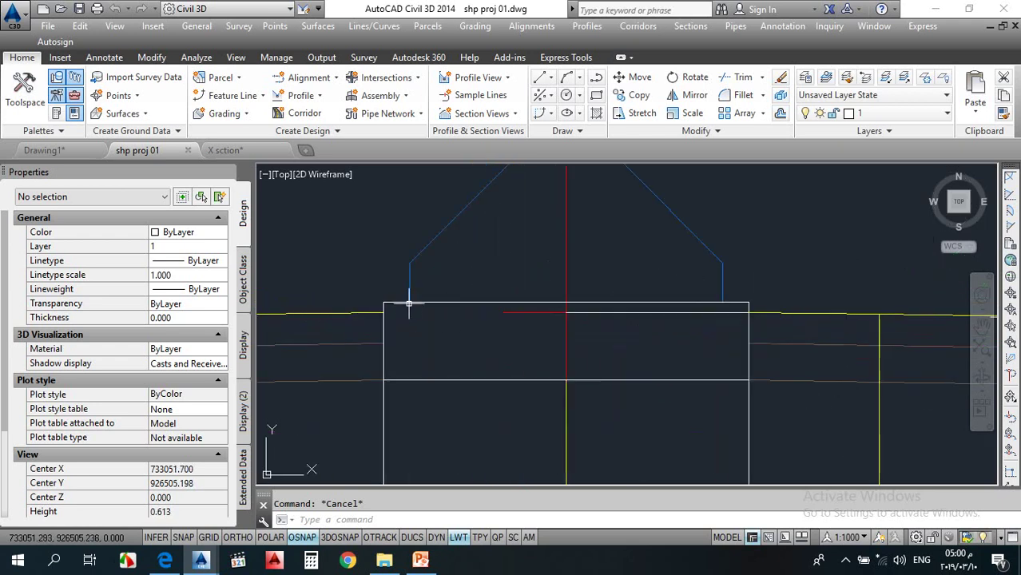
pyautogui.scroll(-4, 410, 305)
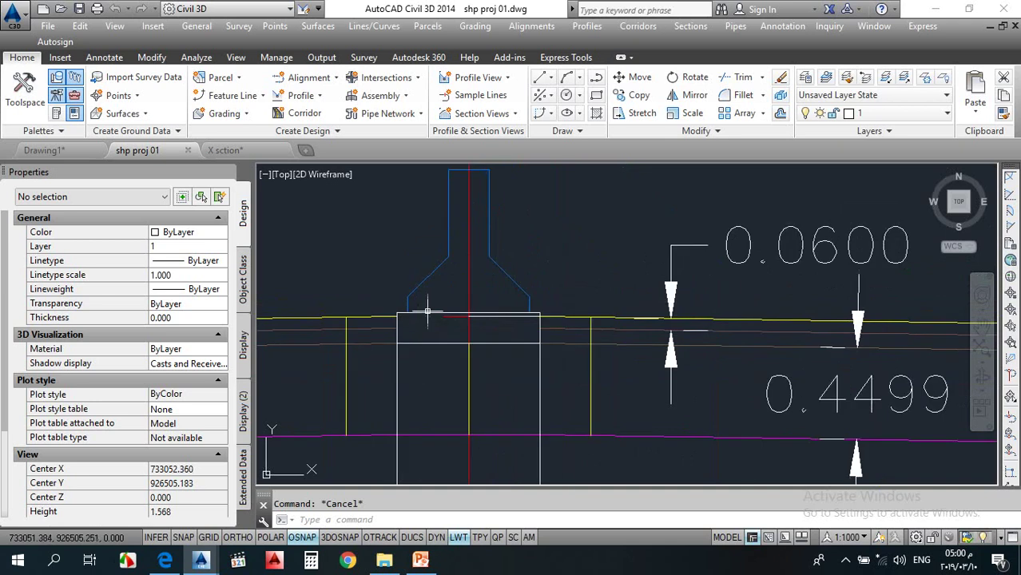
pyautogui.scroll(2, 415, 316)
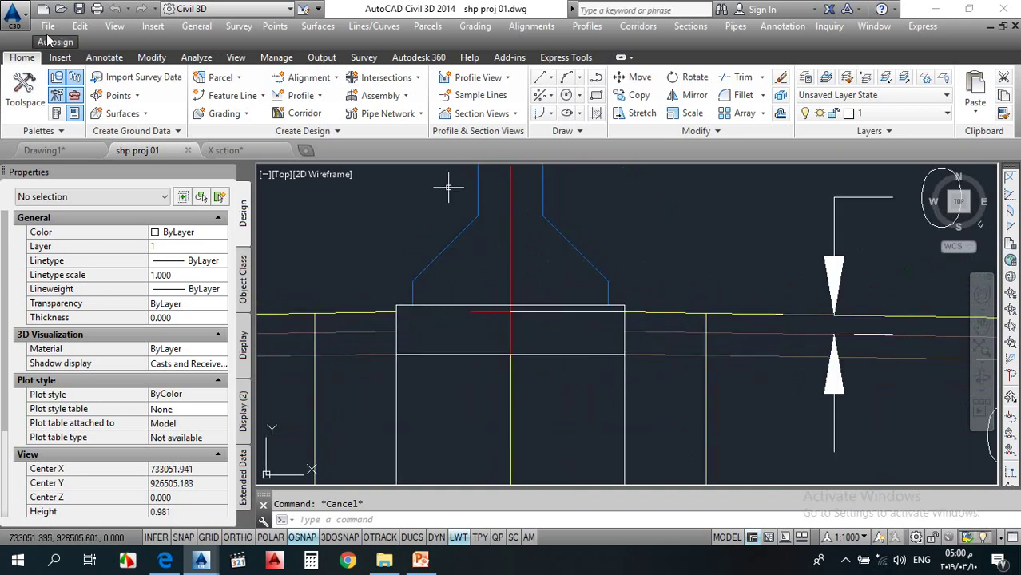
pyautogui.click(104, 58)
pyautogui.click(357, 92)
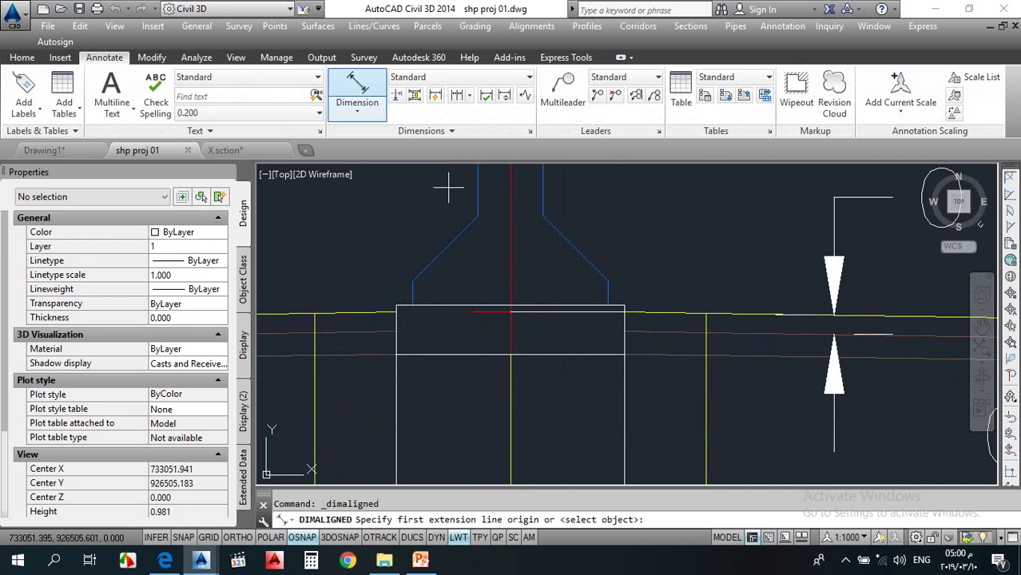
pyautogui.click(415, 306)
pyautogui.click(608, 305)
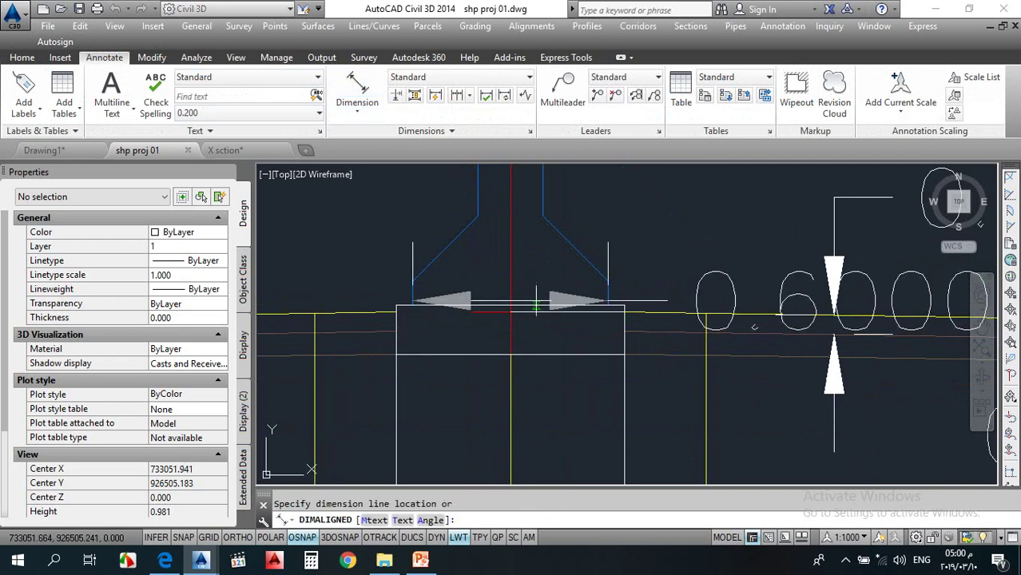
pyautogui.scroll(-4, 543, 311)
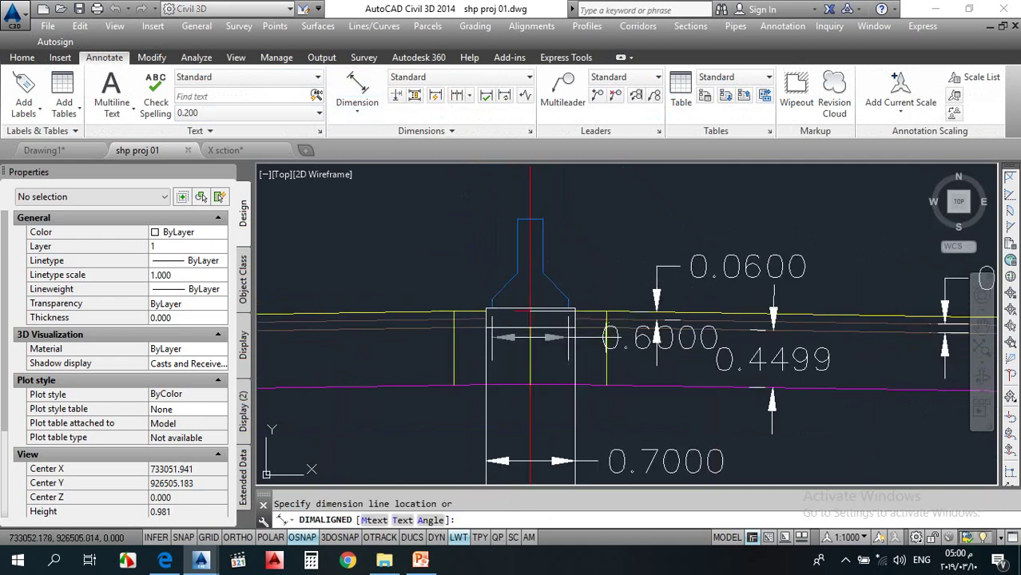
pyautogui.click(583, 348)
pyautogui.scroll(3, 572, 303)
# Step: Add an aligned dimension for the short vertical edge at the barrier's lower right side
pyautogui.press('Return')
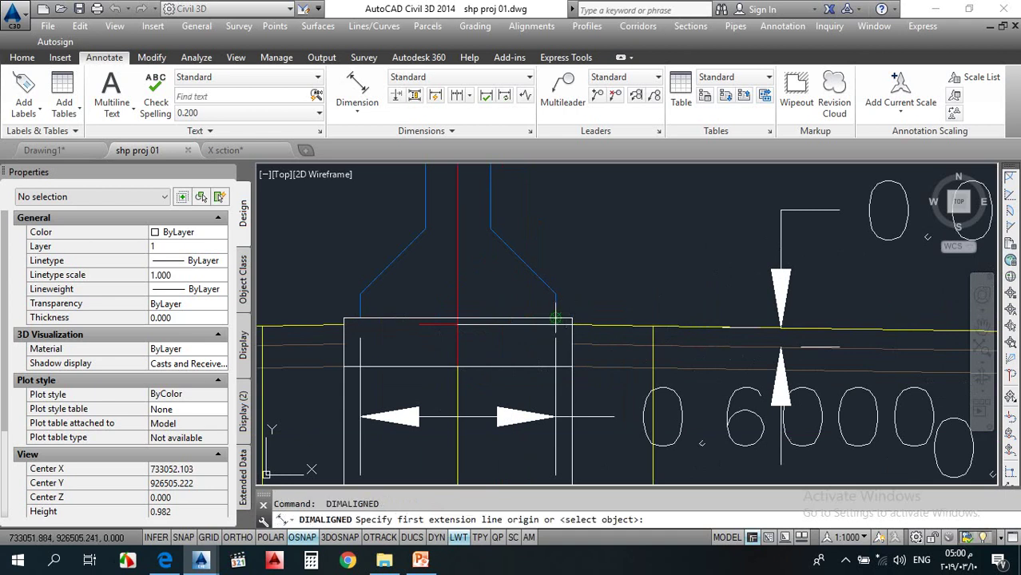
pyautogui.click(555, 308)
pyautogui.click(557, 284)
pyautogui.scroll(-3, 590, 301)
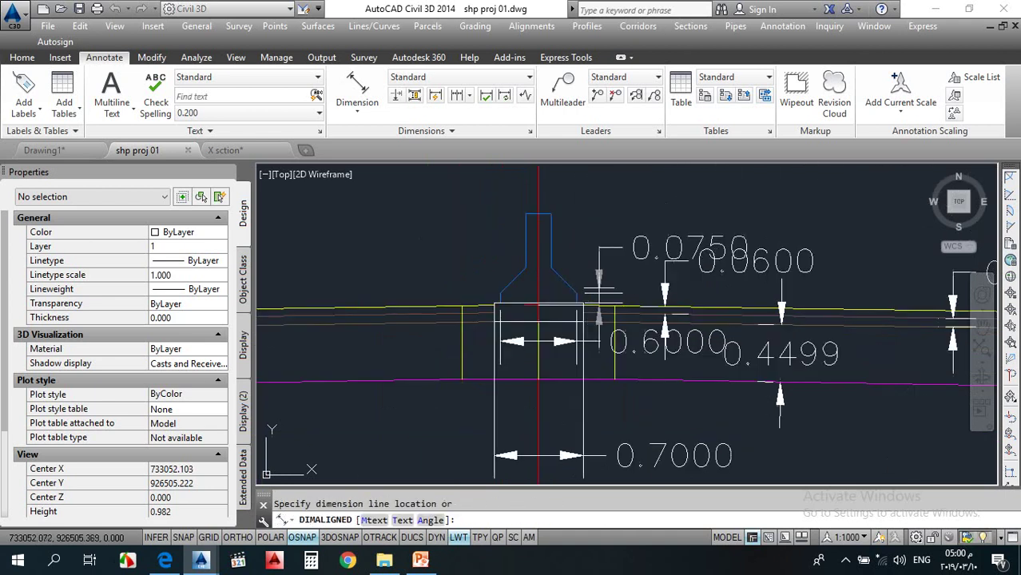
pyautogui.click(606, 256)
pyautogui.scroll(2, 589, 278)
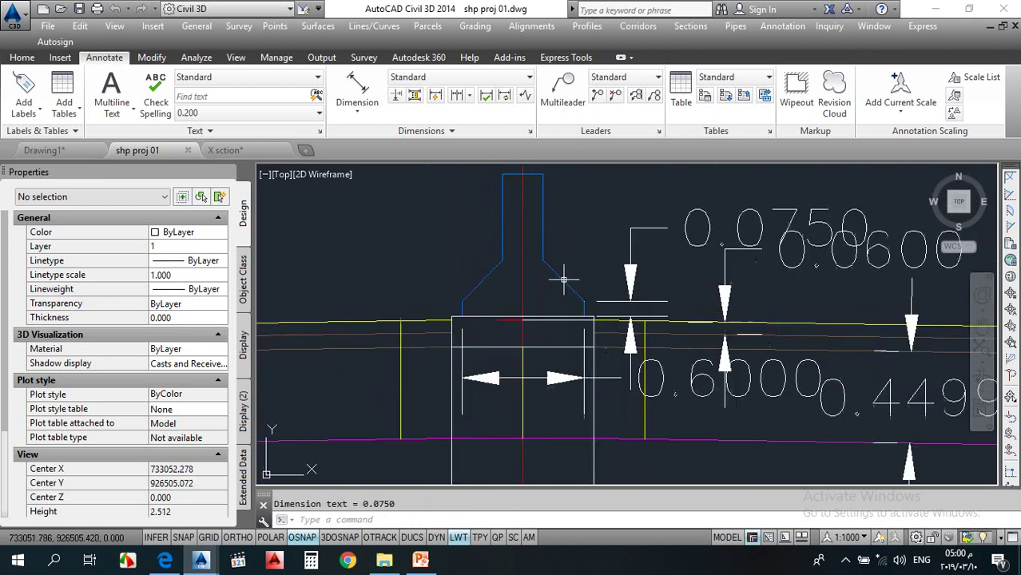
pyautogui.press('Return')
pyautogui.click(585, 302)
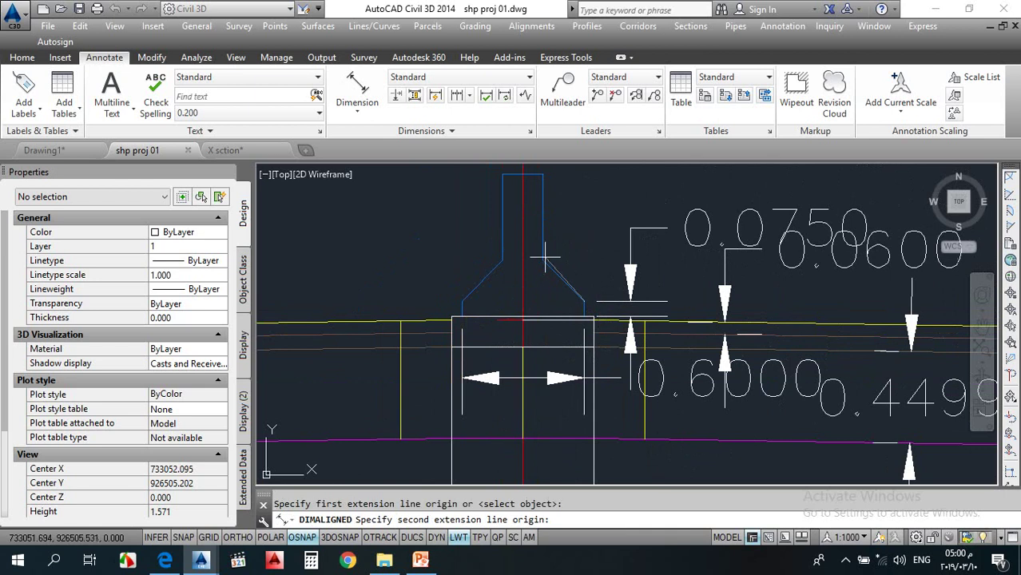
pyautogui.click(544, 261)
pyautogui.press('Escape')
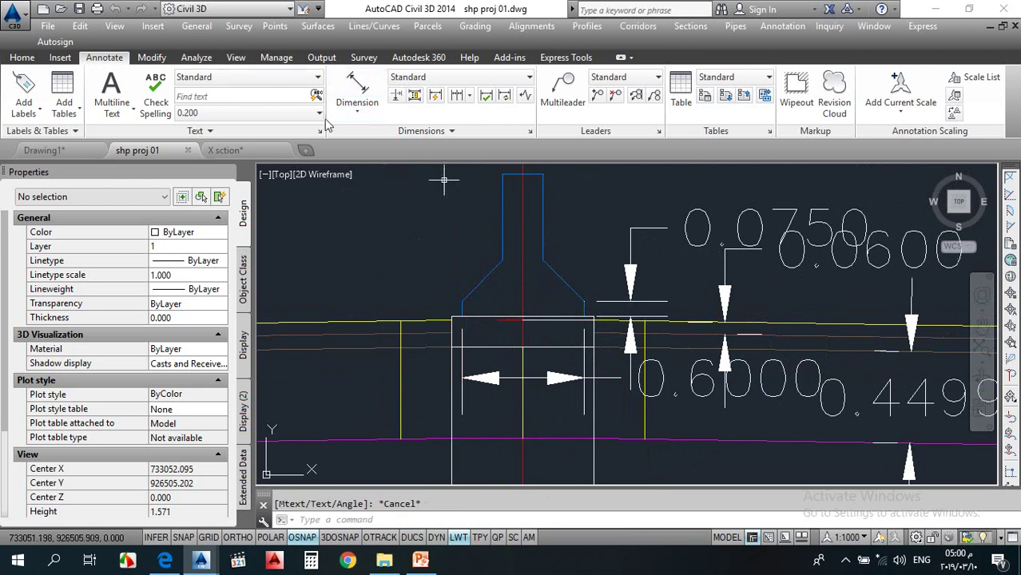
# Step: Add a vertical linear dimension for the height of the barrier's right sloped edge
pyautogui.click(357, 110)
pyautogui.click(364, 137)
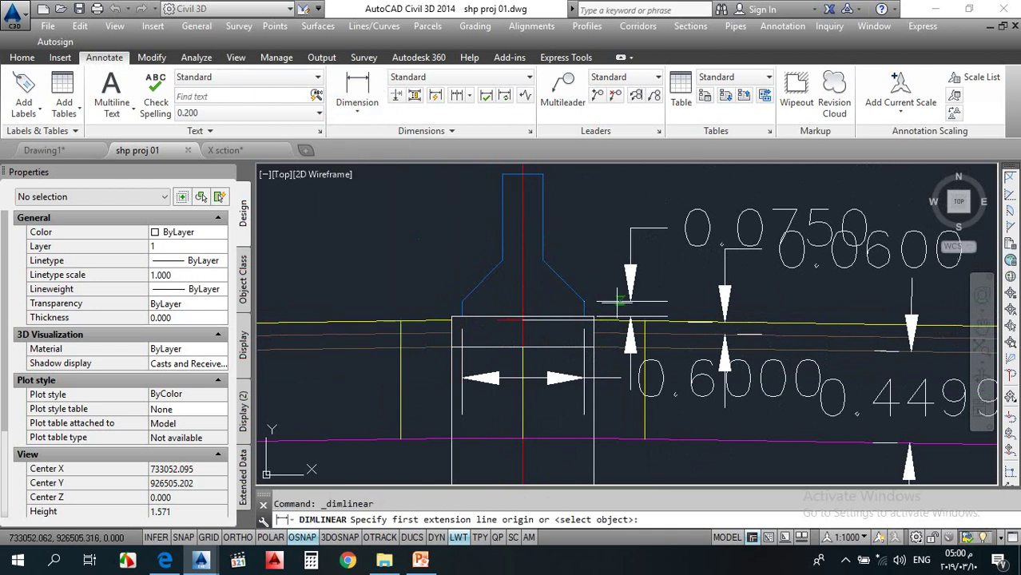
pyautogui.click(584, 302)
pyautogui.click(544, 261)
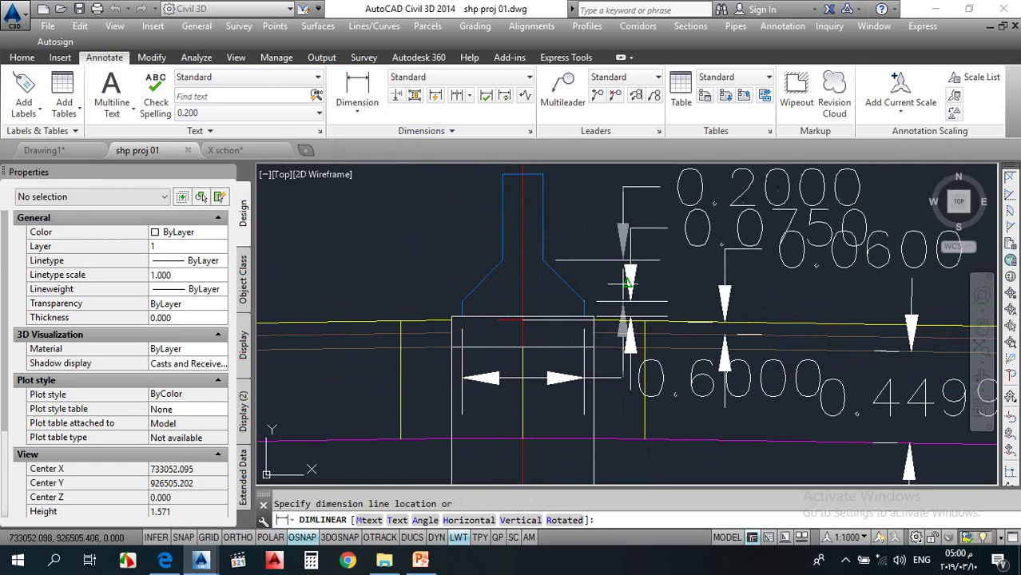
pyautogui.click(601, 268)
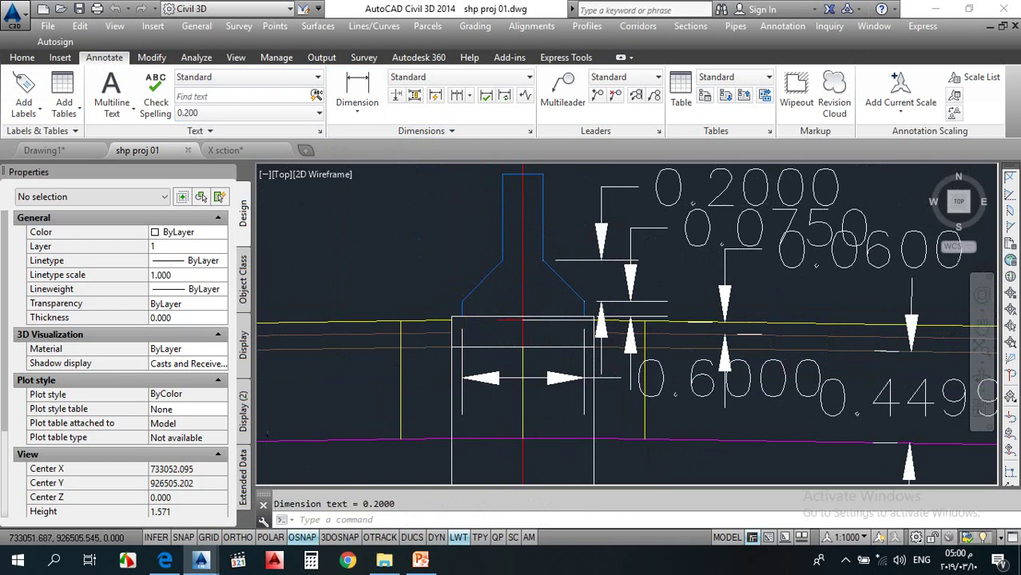
# Step: Add a vertical linear dimension for the barrier's upper stem, placed on the barrier's left side
pyautogui.scroll(2, 551, 280)
pyautogui.press('Return')
pyautogui.click(543, 263)
pyautogui.scroll(-3, 548, 258)
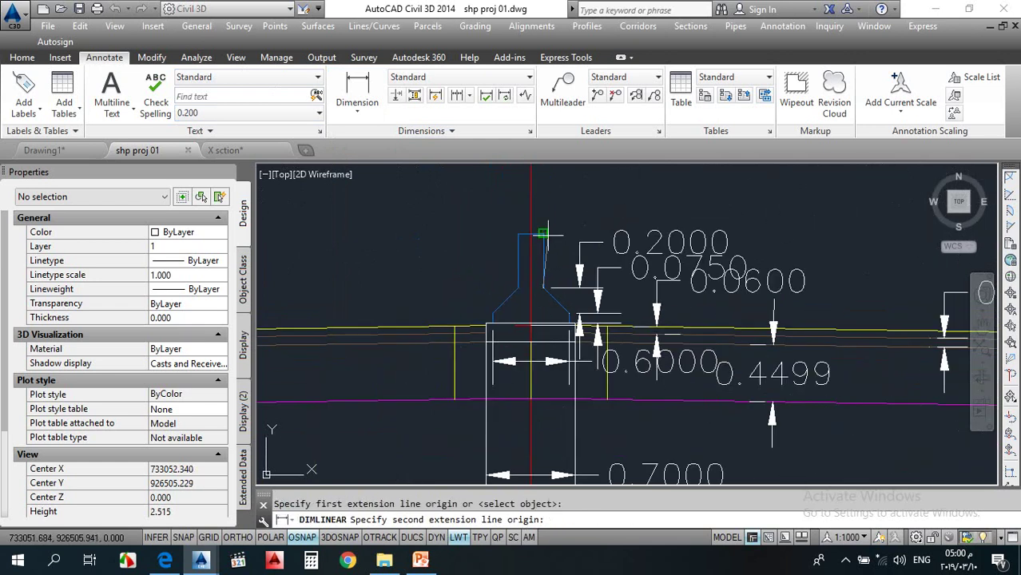
pyautogui.click(543, 233)
pyautogui.click(453, 288)
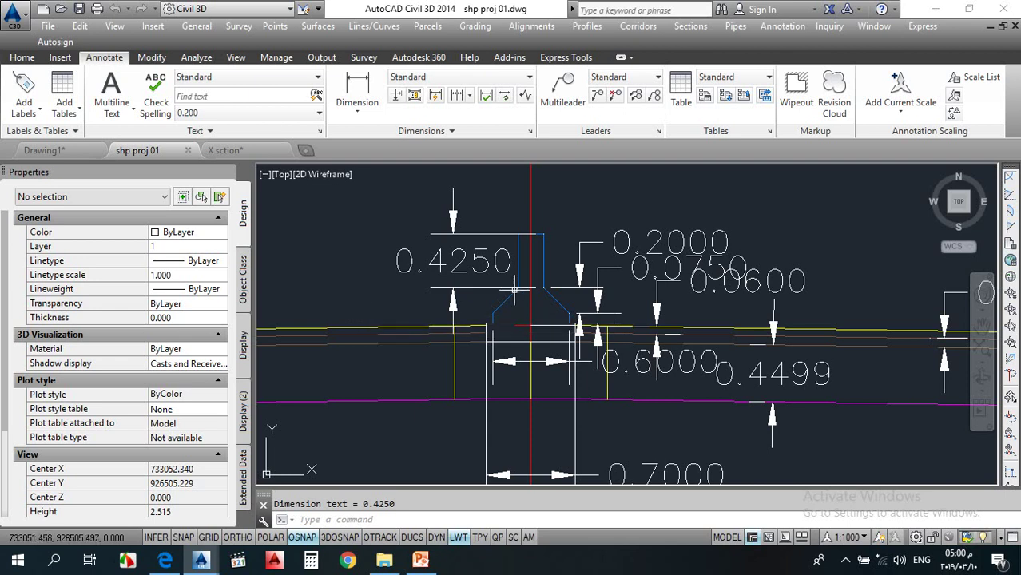
# Step: Add a horizontal linear dimension across the barrier's stem, between the top ends of its two sloped edges
pyautogui.scroll(2, 517, 294)
pyautogui.press('Return')
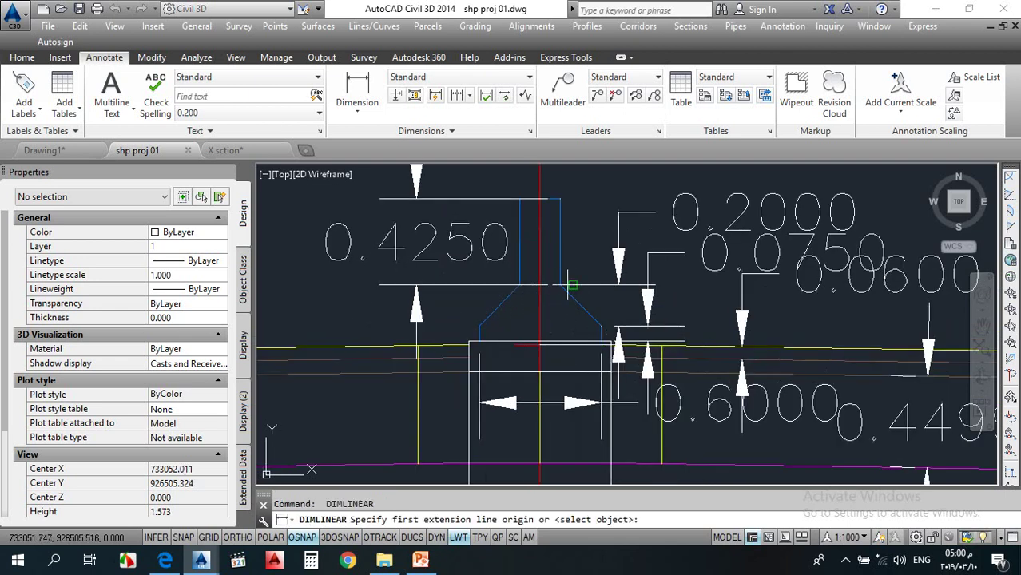
pyautogui.click(560, 285)
pyautogui.click(519, 286)
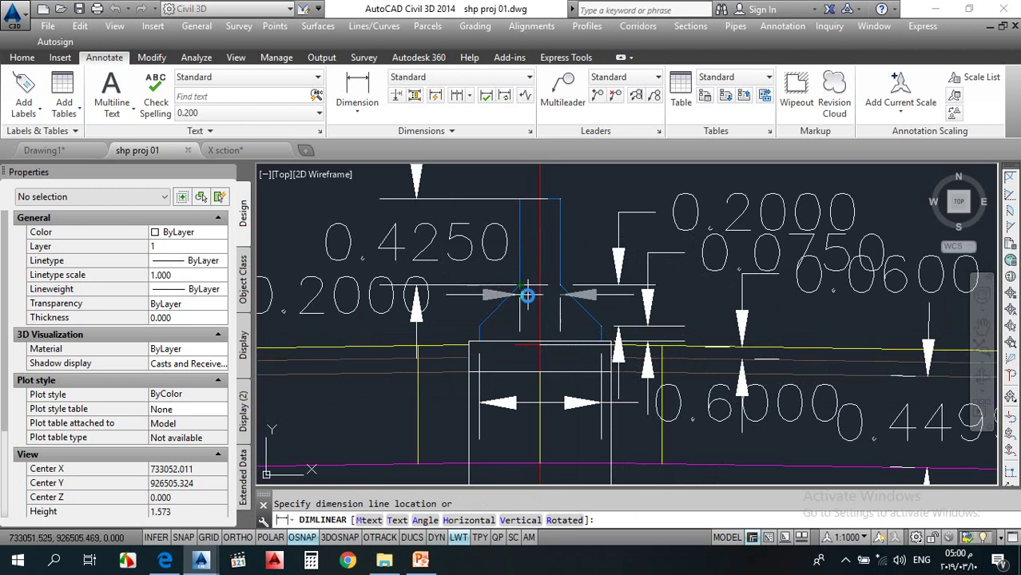
pyautogui.click(526, 306)
pyautogui.scroll(-2, 525, 306)
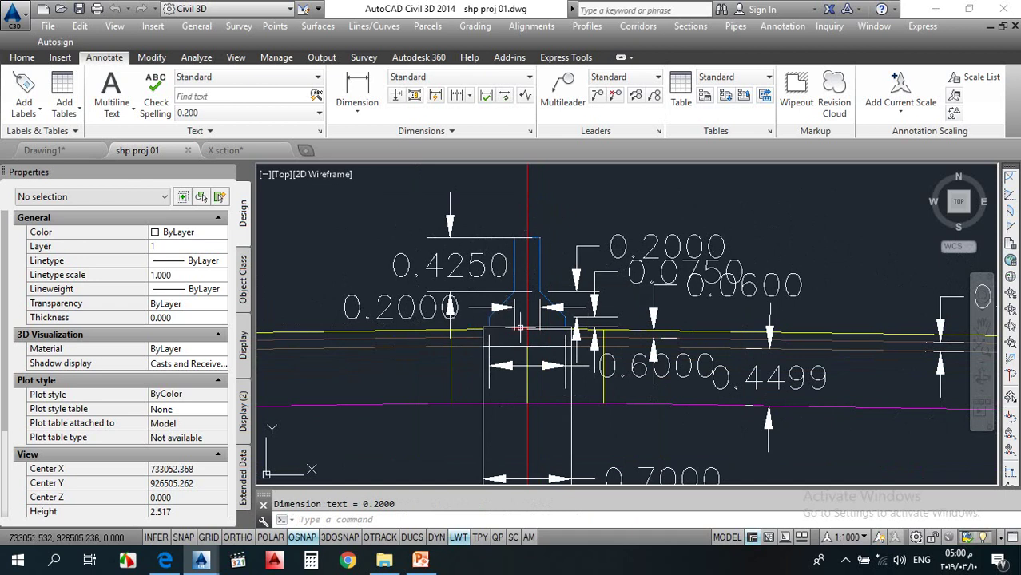
# Step: With Ortho on, draw a 0.6 horizontal line above the section's barrier and a 0.075 vertical line up from its right end
pyautogui.scroll(-12, 500, 282)
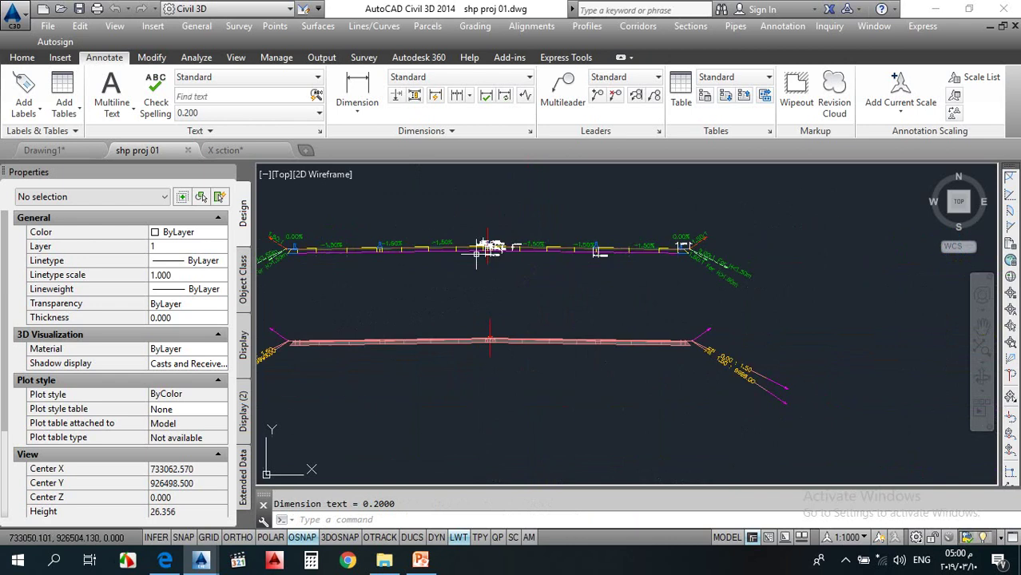
pyautogui.scroll(7, 492, 246)
pyautogui.scroll(-3, 496, 320)
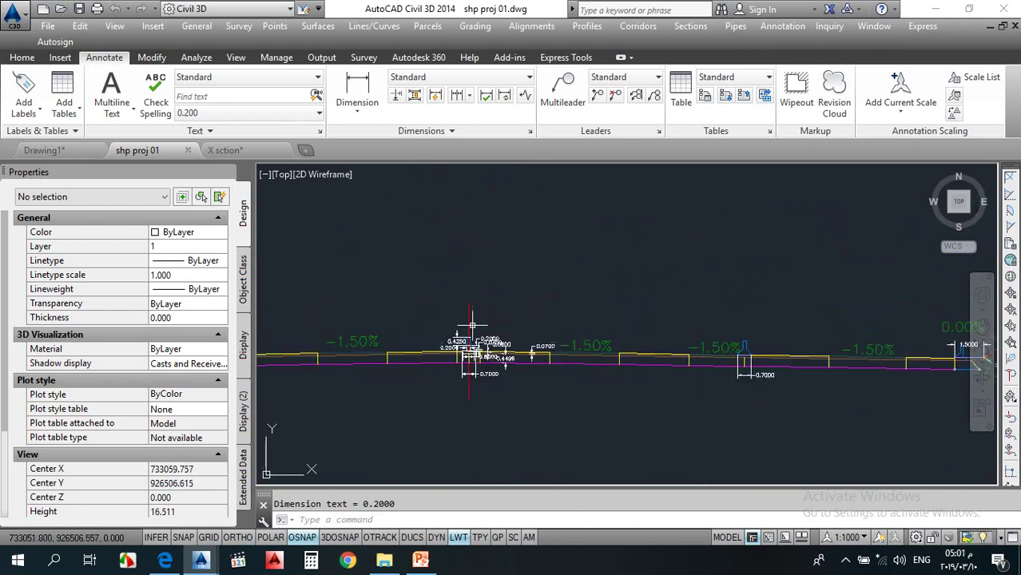
pyautogui.scroll(4, 496, 319)
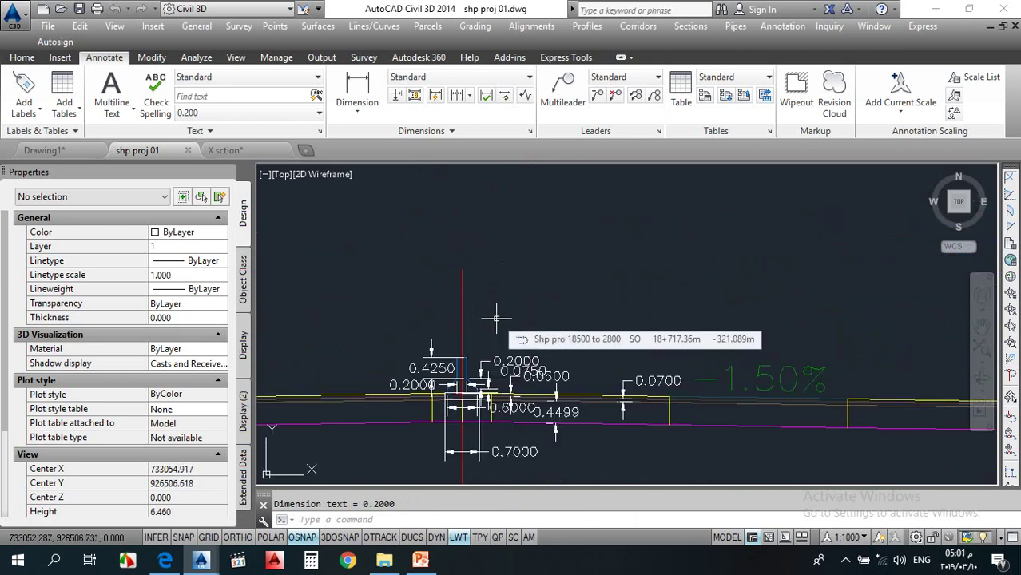
pyautogui.write('PL')
pyautogui.press('Escape')
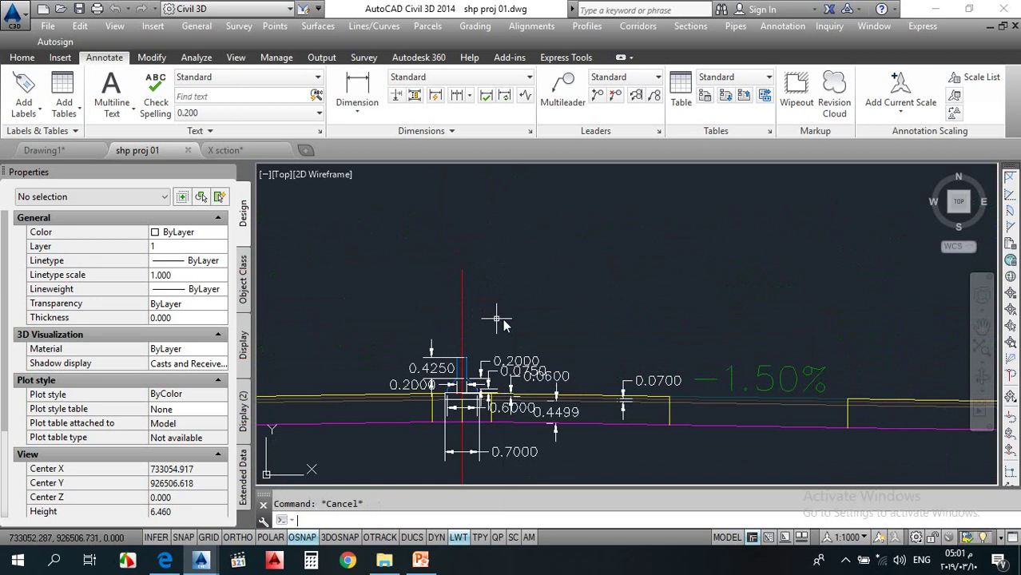
pyautogui.write('L')
pyautogui.press('Return')
pyautogui.scroll(3, 496, 320)
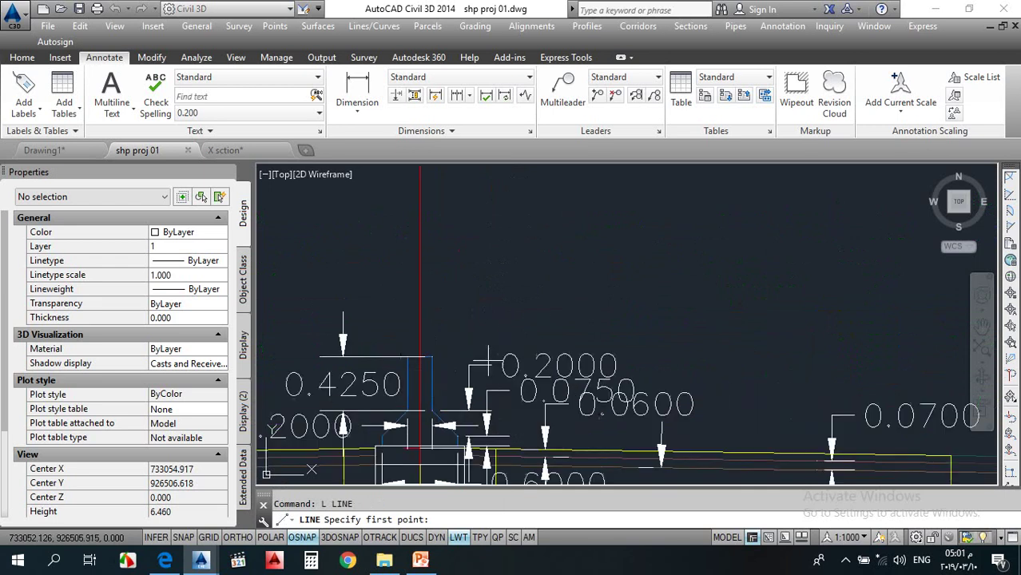
pyautogui.click(472, 313)
pyautogui.click(237, 537)
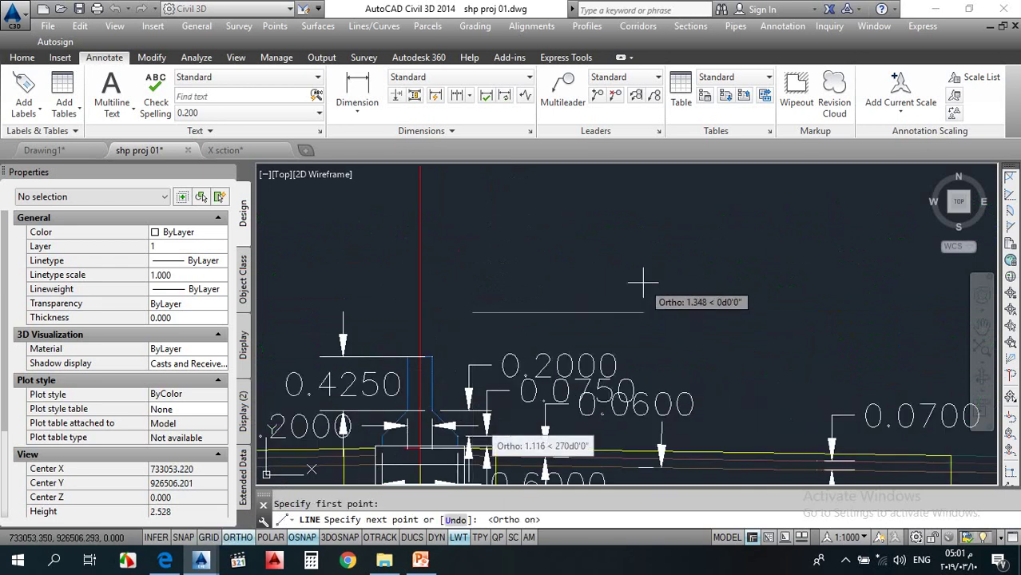
pyautogui.write('.6')
pyautogui.press('Return')
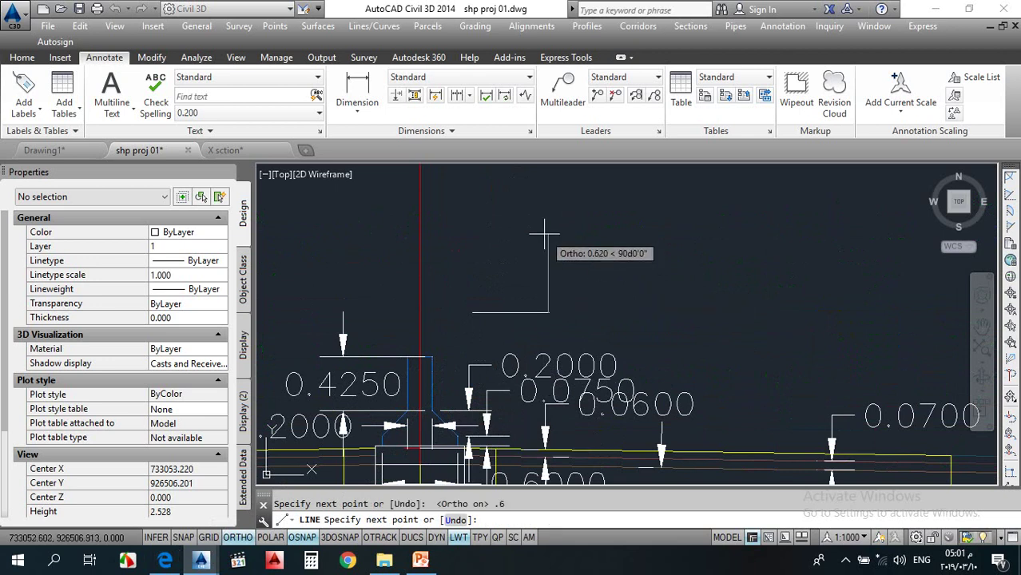
pyautogui.press('Return')
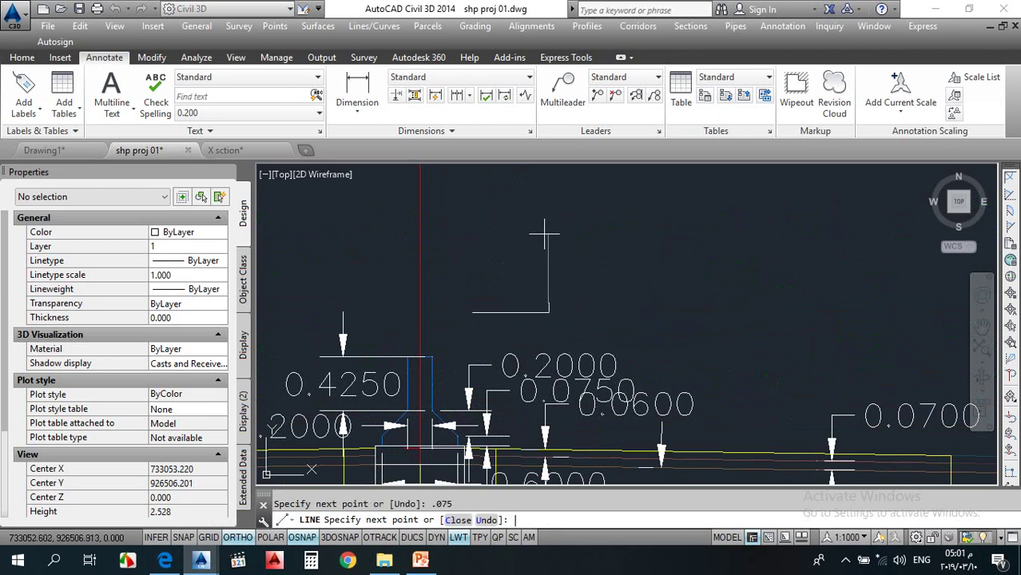
pyautogui.press('Return')
# Step: Draw a vertical construction line upward from the midpoint of the 0.6 base line
pyautogui.press('Return')
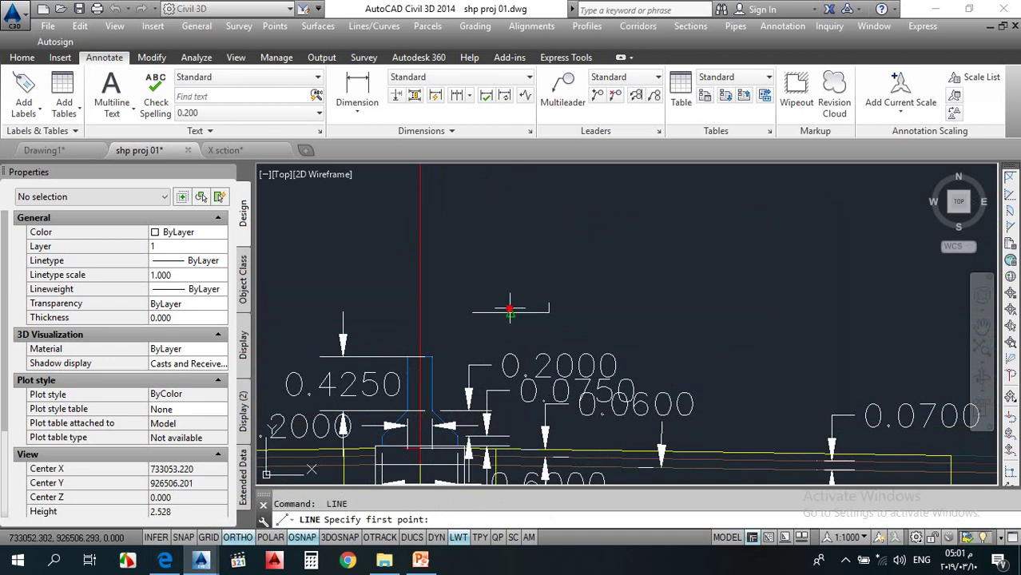
pyautogui.click(511, 307)
pyautogui.click(518, 208)
pyautogui.press('Escape')
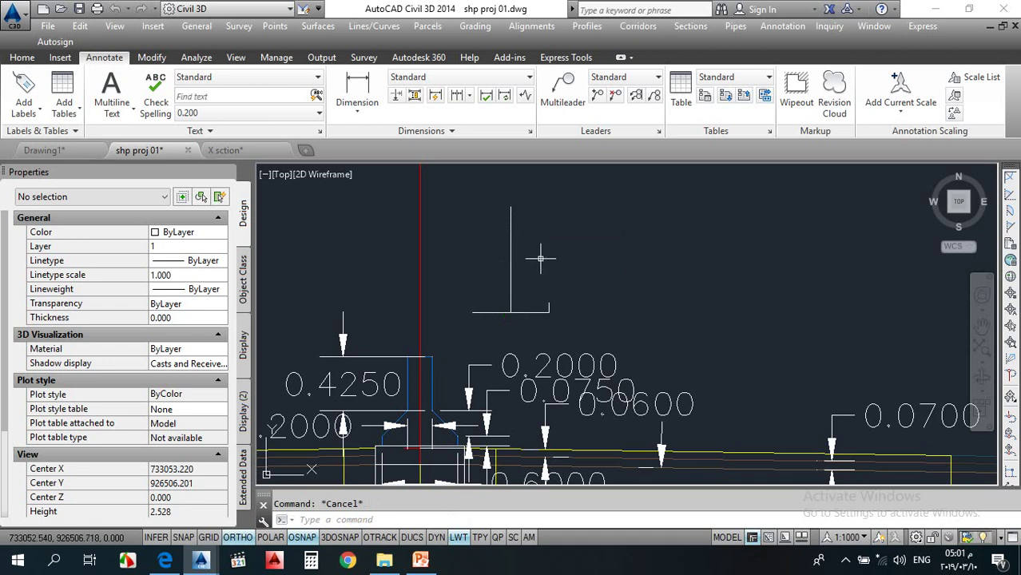
# Step: Offset the vertical centre line 0.1 to the right
pyautogui.write('o')
pyautogui.press('Return')
pyautogui.write('.1')
pyautogui.press('Return')
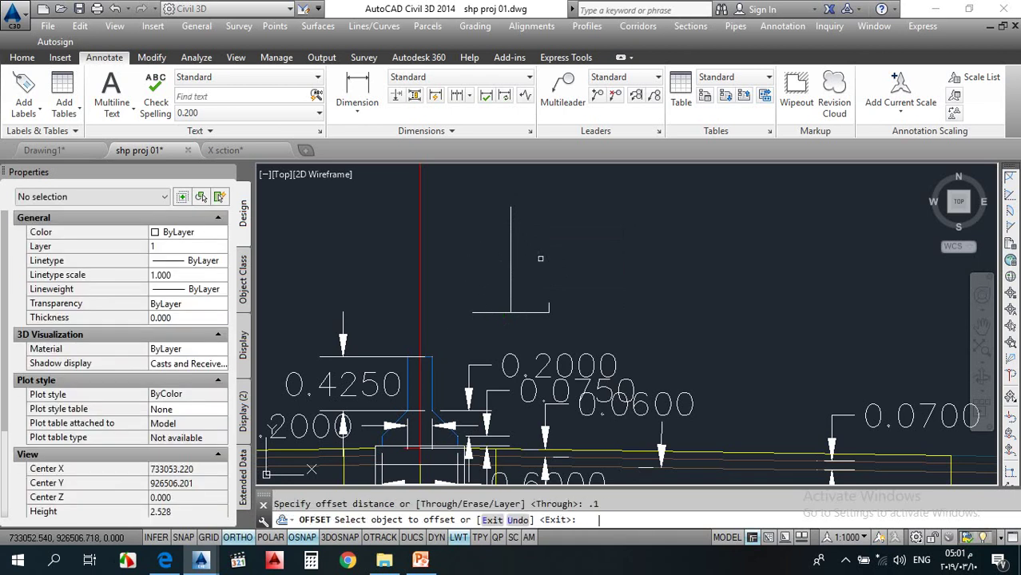
pyautogui.click(509, 246)
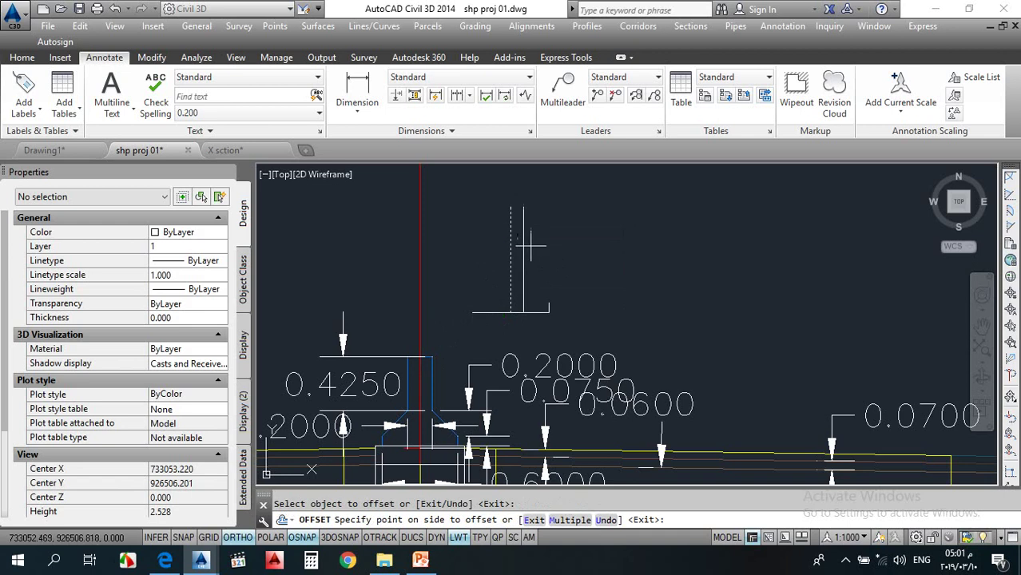
pyautogui.click(529, 240)
pyautogui.press('Escape')
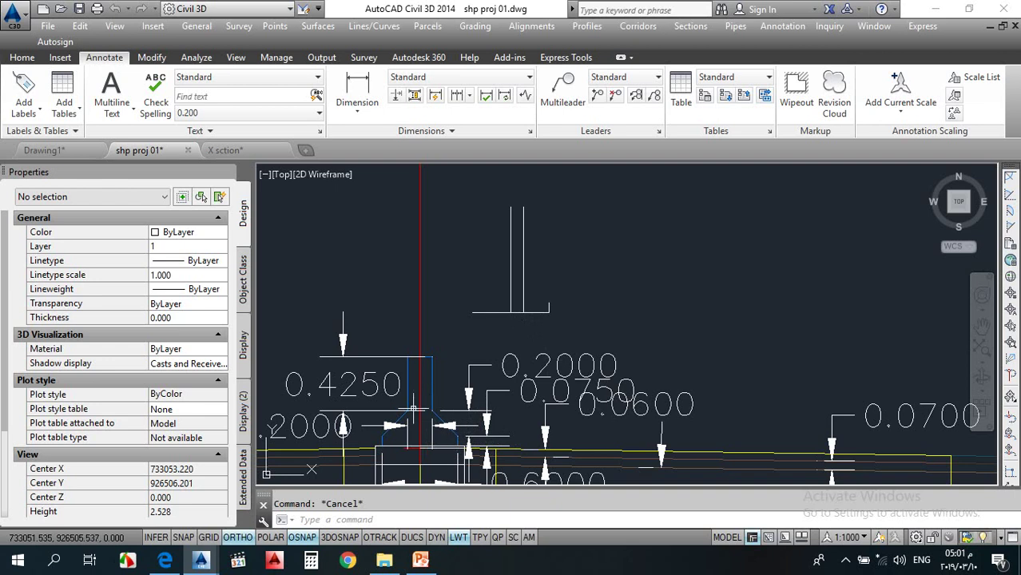
# Step: Offset the 0.6 base line upward by 0.275, picking the distance on the reference barrier from its stem foot to its base
pyautogui.write('o')
pyautogui.press('Return')
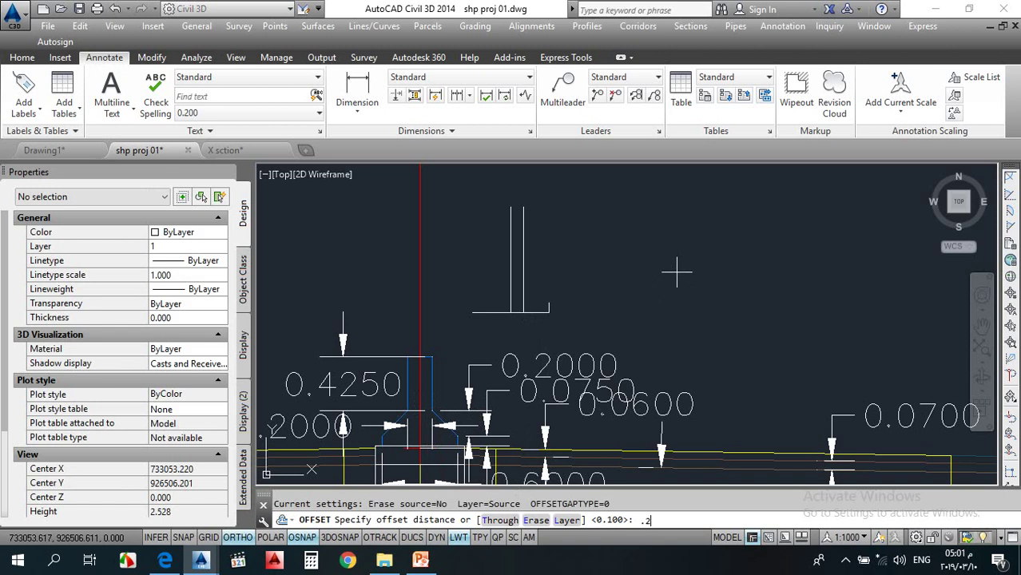
pyautogui.write('.275')
pyautogui.press('BackSpace')
pyautogui.press('BackSpace')
pyautogui.press('BackSpace')
pyautogui.press('BackSpace')
pyautogui.click(430, 411)
pyautogui.scroll(10, 430, 412)
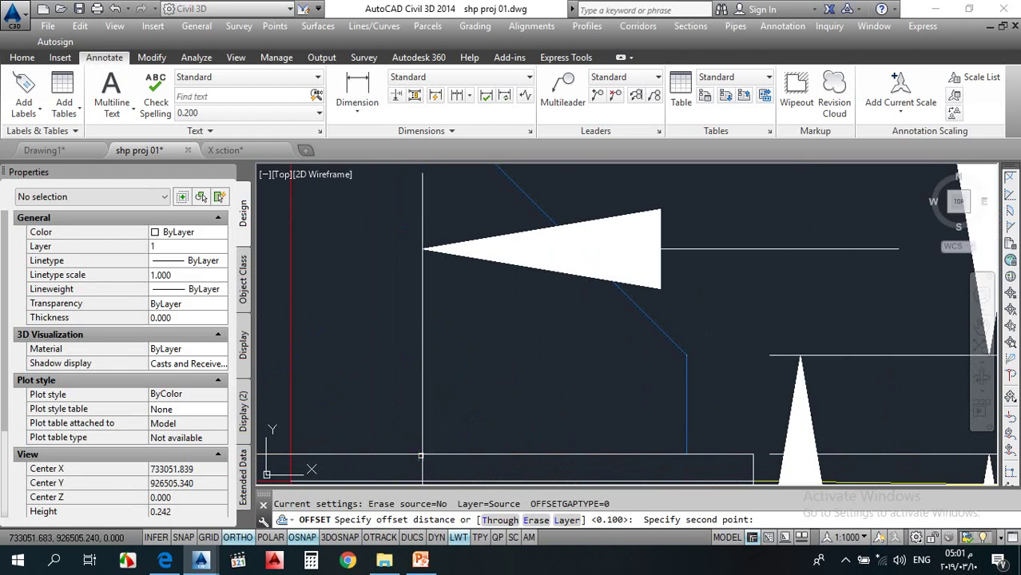
pyautogui.click(422, 456)
pyautogui.scroll(-5, 422, 456)
pyautogui.scroll(2, 529, 328)
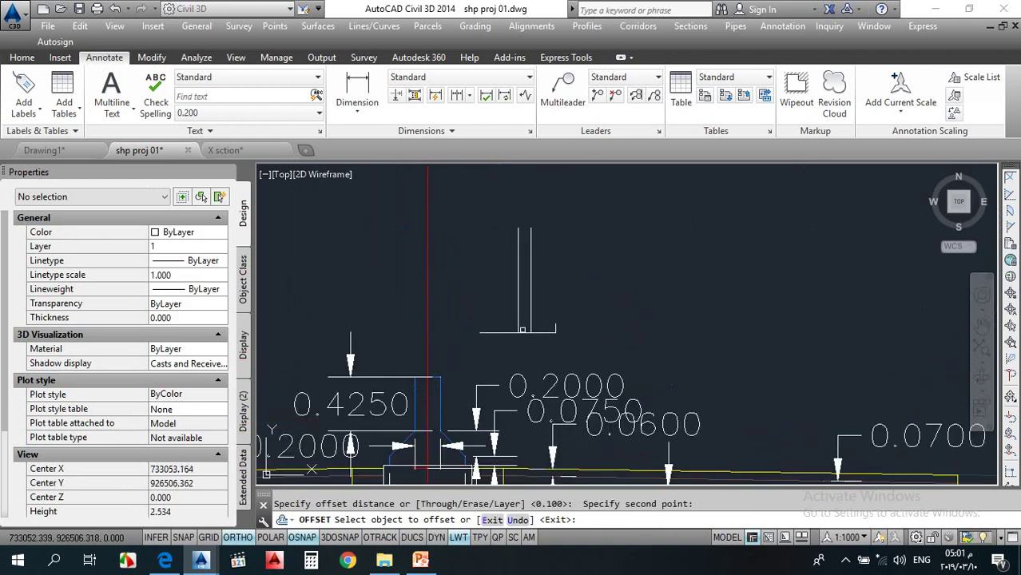
pyautogui.click(525, 318)
pyautogui.press('Escape')
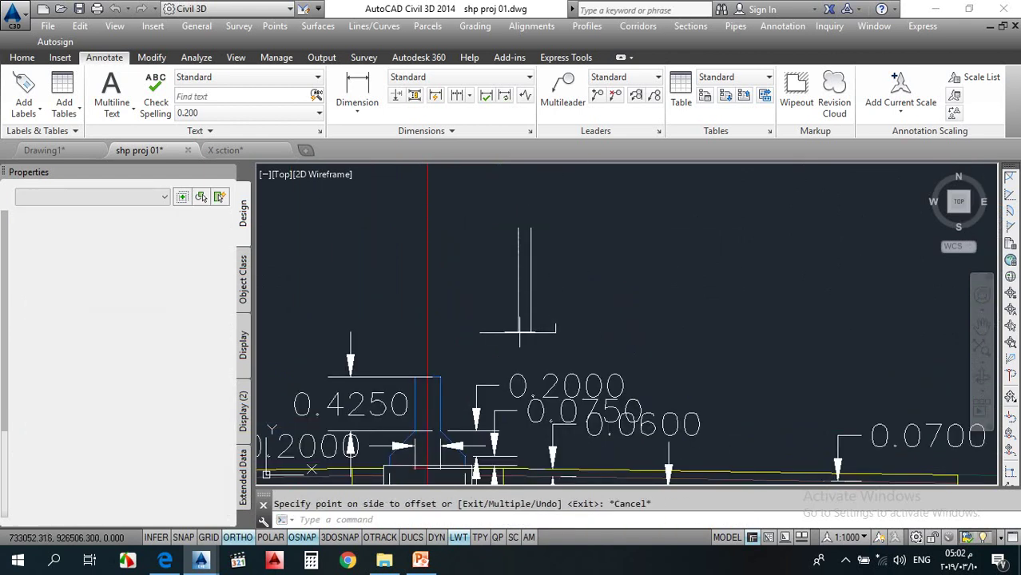
pyautogui.press('Return')
pyautogui.click(501, 333)
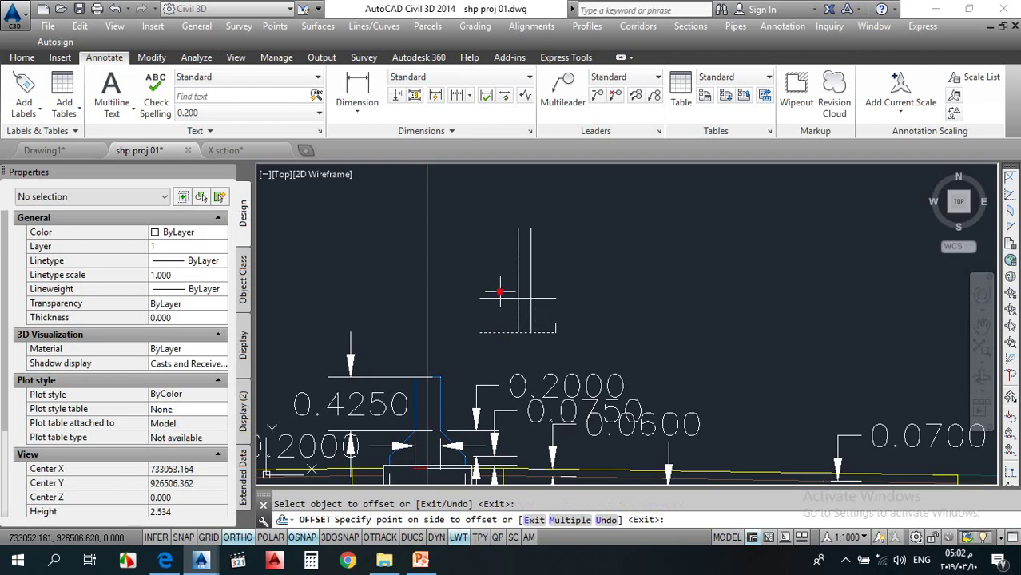
pyautogui.click(499, 291)
pyautogui.press('Escape')
# Step: Fillet the offset stem line with the raised horizontal line into a sharp corner, keeping the upper and right-hand portions
pyautogui.write('f')
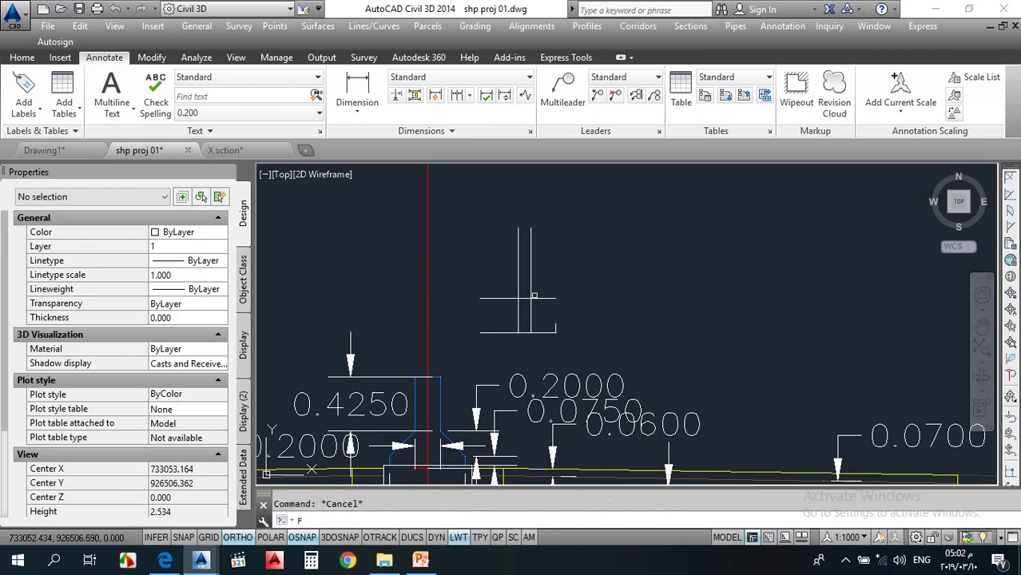
pyautogui.press('Return')
pyautogui.click(535, 295)
pyautogui.click(545, 299)
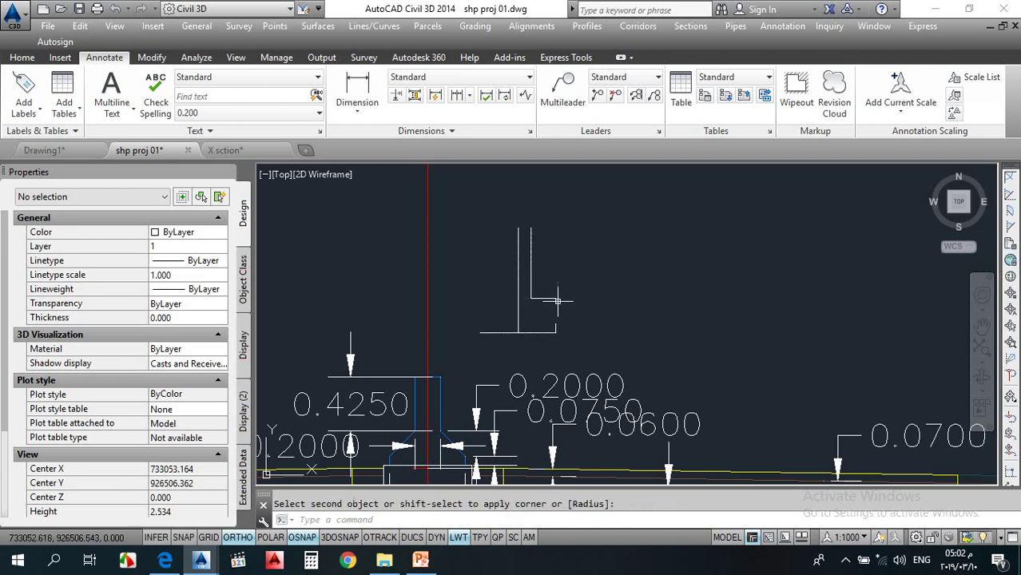
pyautogui.press('Escape')
# Step: Draw the sloped edge from the top of the 0.075 vertical line to the stem's lower corner
pyautogui.write('l')
pyautogui.press('Return')
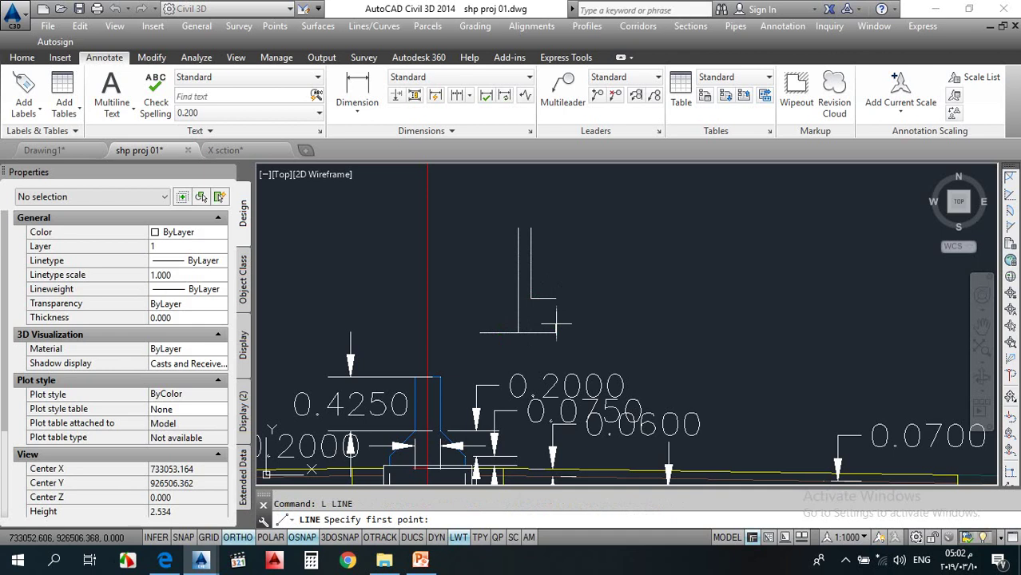
pyautogui.click(556, 324)
pyautogui.click(531, 299)
pyautogui.press('Escape')
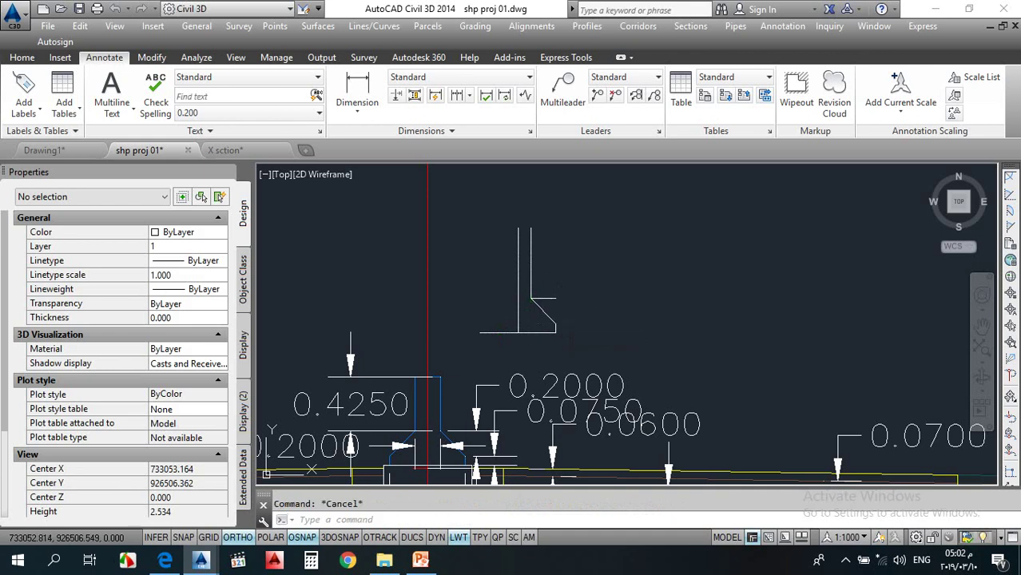
# Step: Erase the leftover horizontal line extending right from the stem's lower corner
pyautogui.write('e')
pyautogui.press('Return')
pyautogui.click(547, 299)
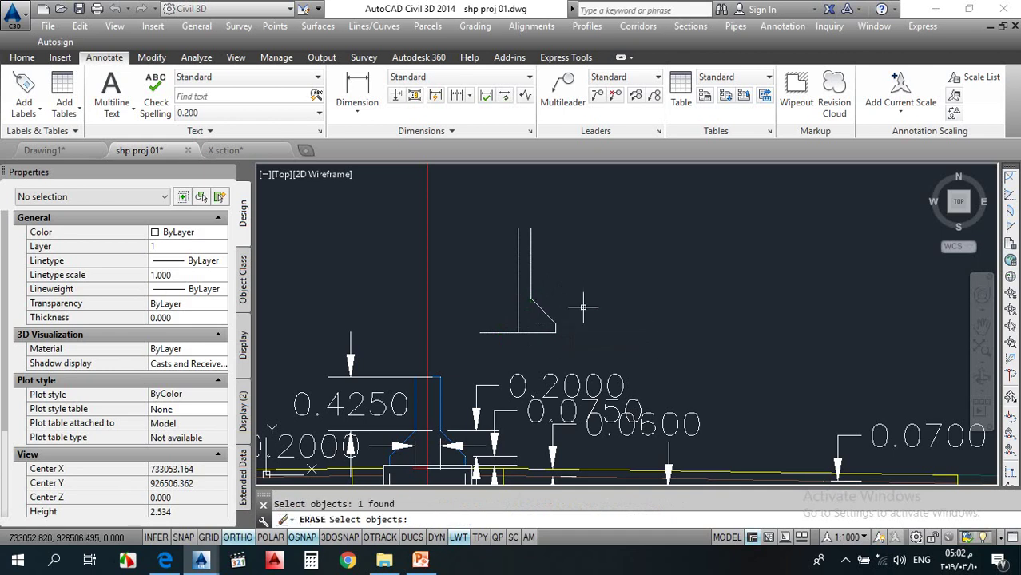
pyautogui.press('Return')
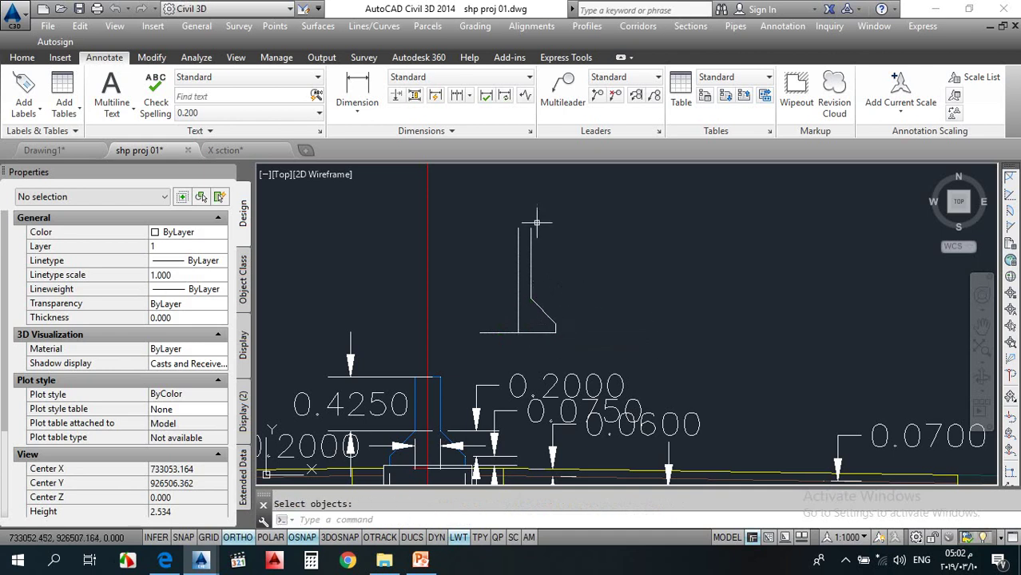
# Step: Offset the base line upward by the reference barrier's full height, picking the distance from its top to its base
pyautogui.scroll(-2, 448, 309)
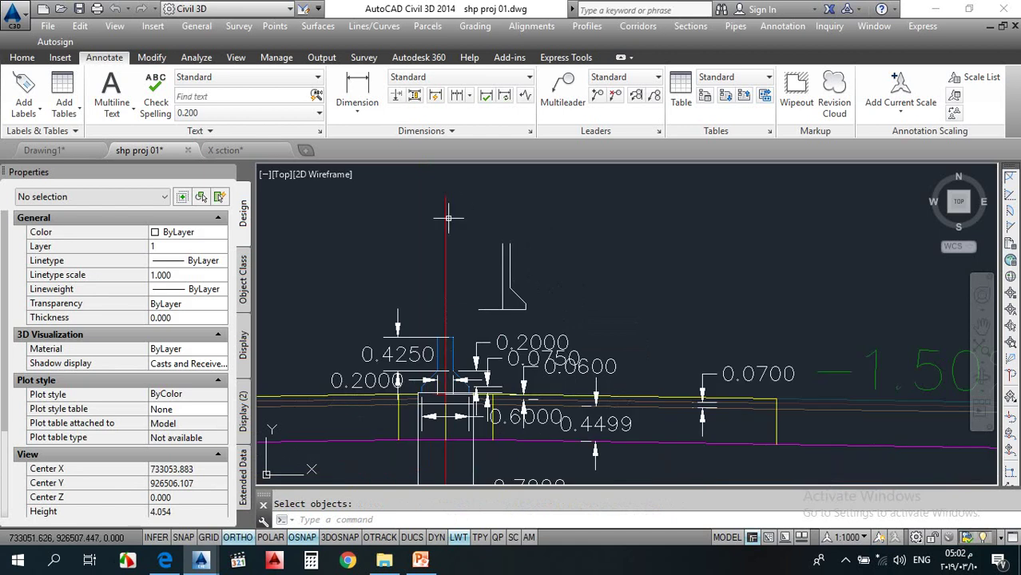
pyautogui.write('o')
pyautogui.press('Return')
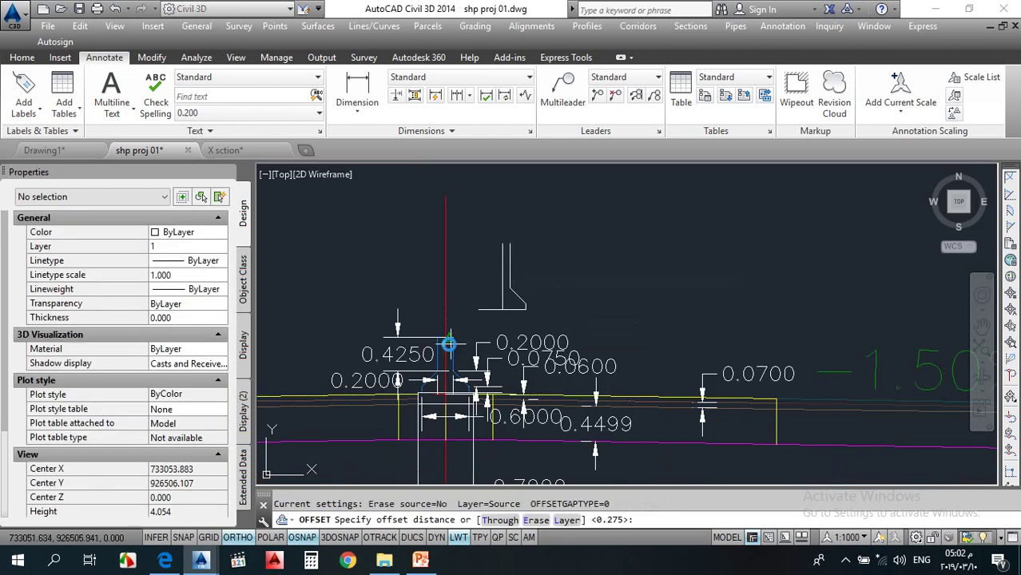
pyautogui.scroll(4, 439, 330)
pyautogui.click(438, 330)
pyautogui.scroll(-4, 452, 416)
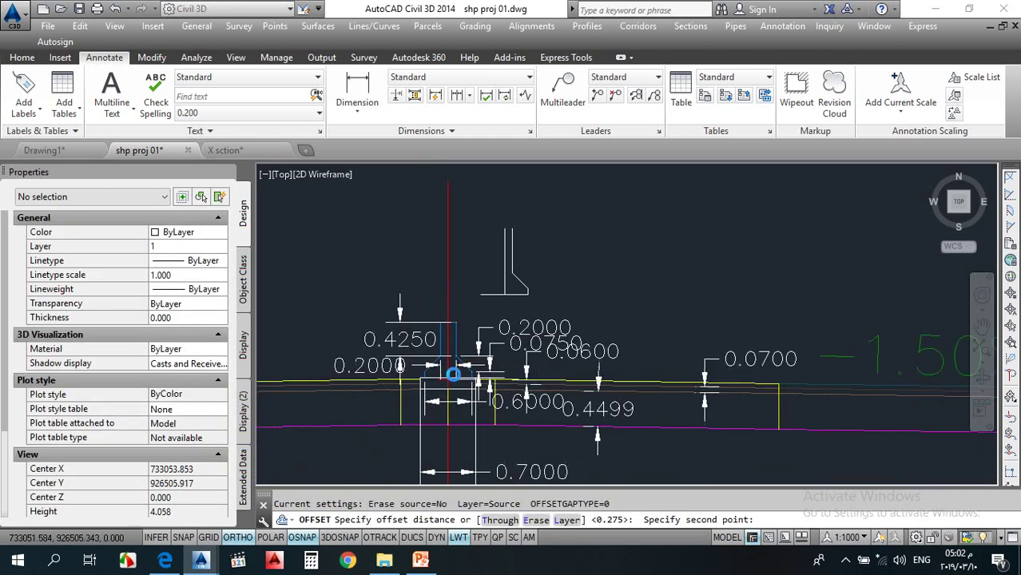
pyautogui.scroll(4, 434, 393)
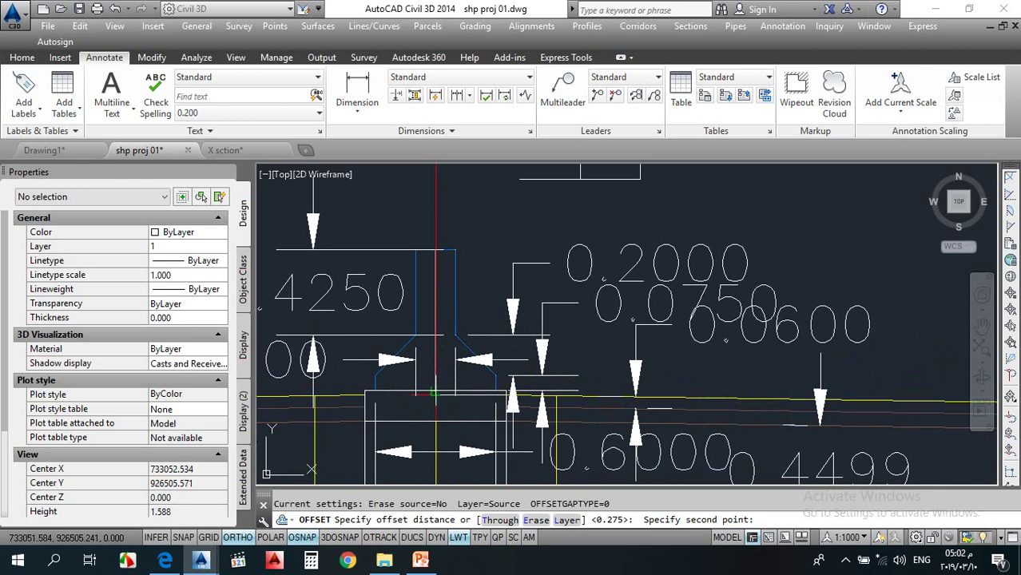
pyautogui.click(436, 392)
pyautogui.scroll(-4, 435, 392)
pyautogui.scroll(4, 474, 386)
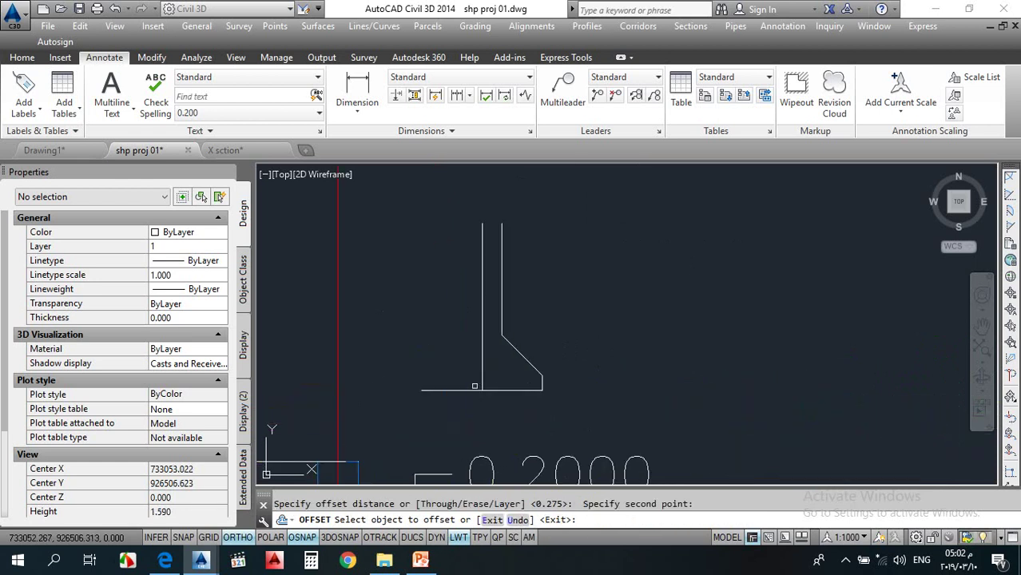
pyautogui.click(469, 390)
pyautogui.click(495, 243)
pyautogui.press('Escape')
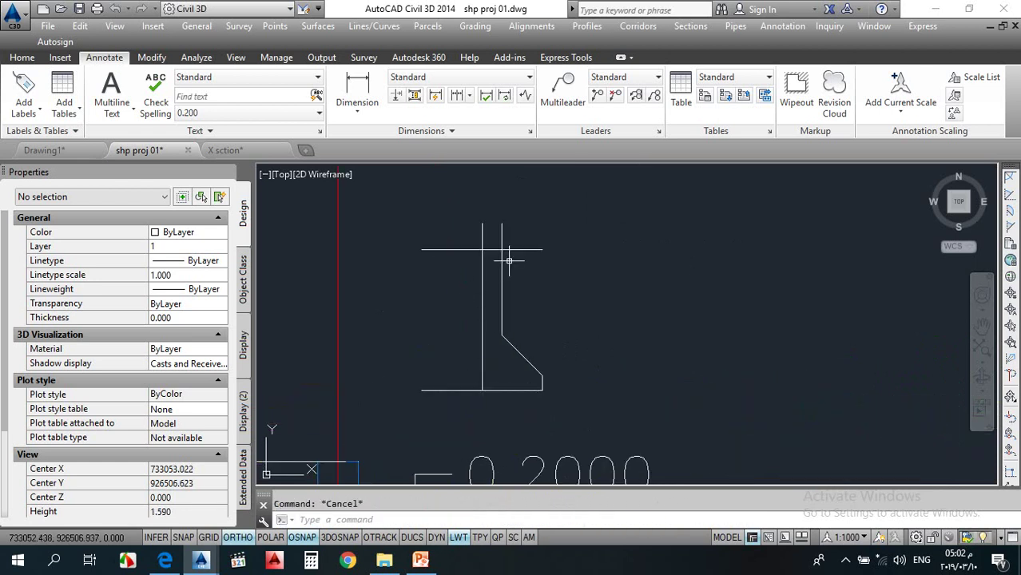
# Step: Fillet the new top line with the stem line and the centre line to form sharp corners at the top
pyautogui.write('T')
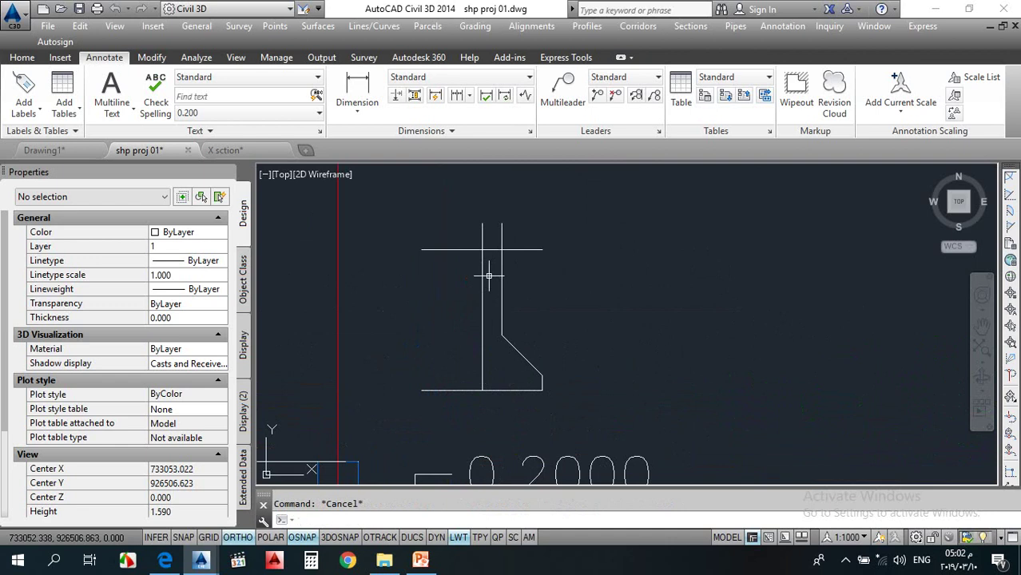
pyautogui.write('f')
pyautogui.press('Return')
pyautogui.click(500, 263)
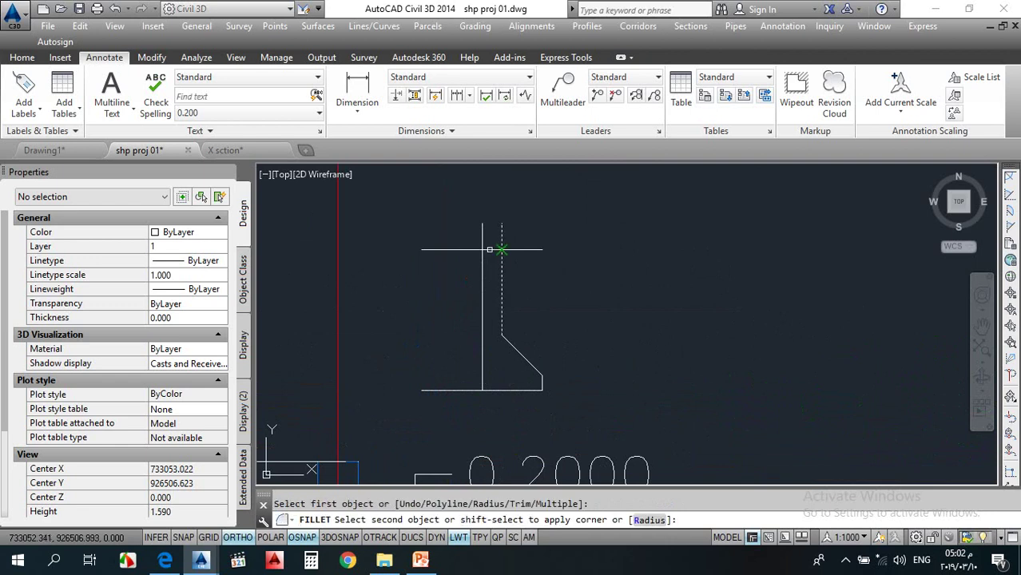
pyautogui.click(489, 251)
pyautogui.press('Return')
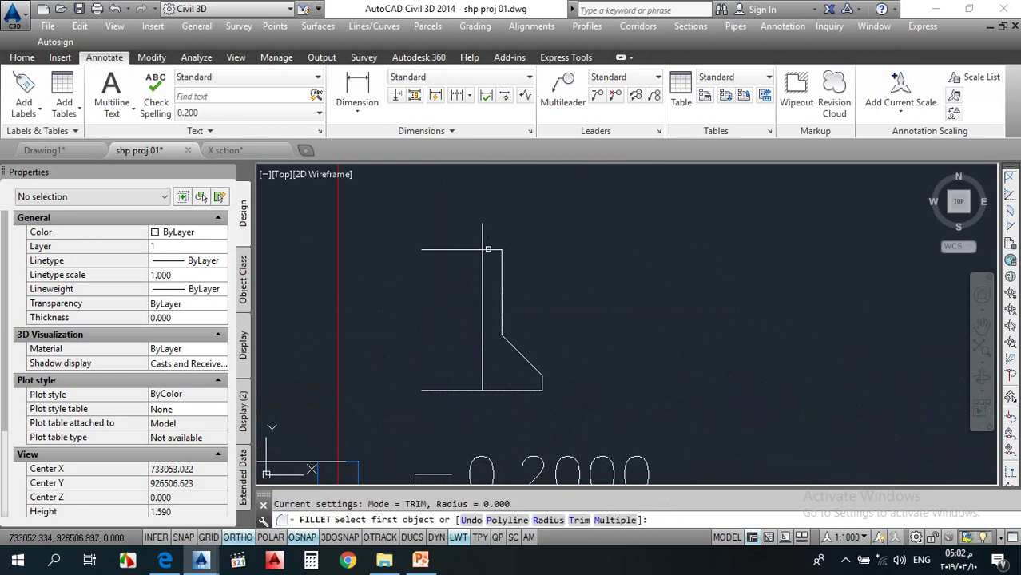
pyautogui.click(488, 250)
pyautogui.click(482, 260)
pyautogui.press('Escape')
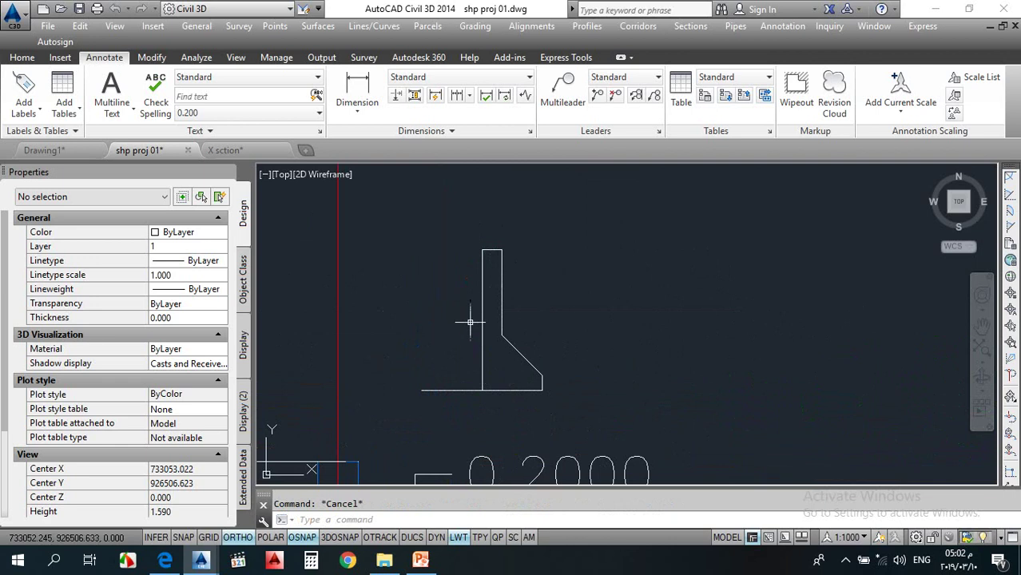
# Step: Trim the part of the base line that extends left of the centre line
pyautogui.write('tr')
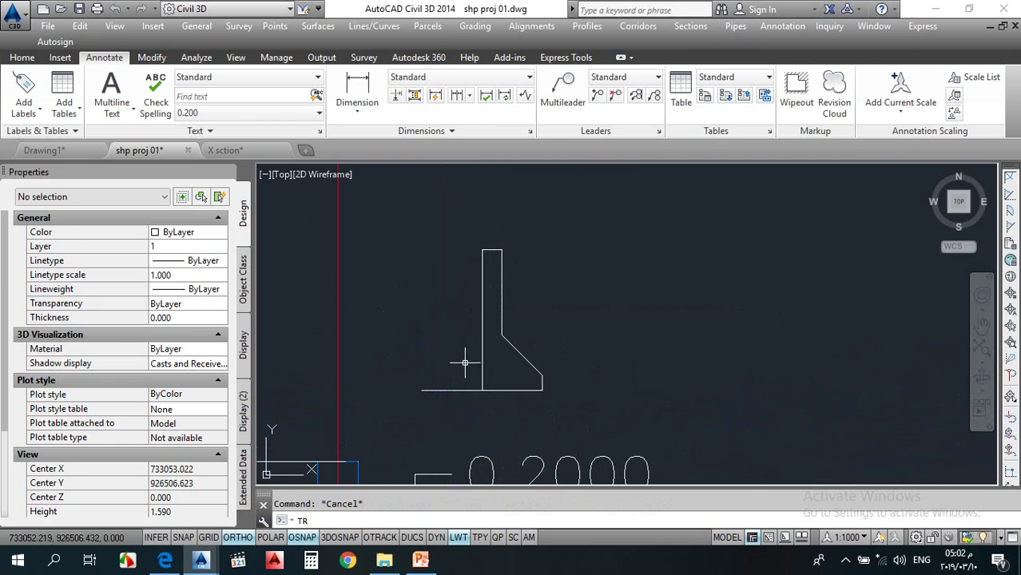
pyautogui.press('Return')
pyautogui.press('Return')
pyautogui.click(449, 391)
pyautogui.press('Escape')
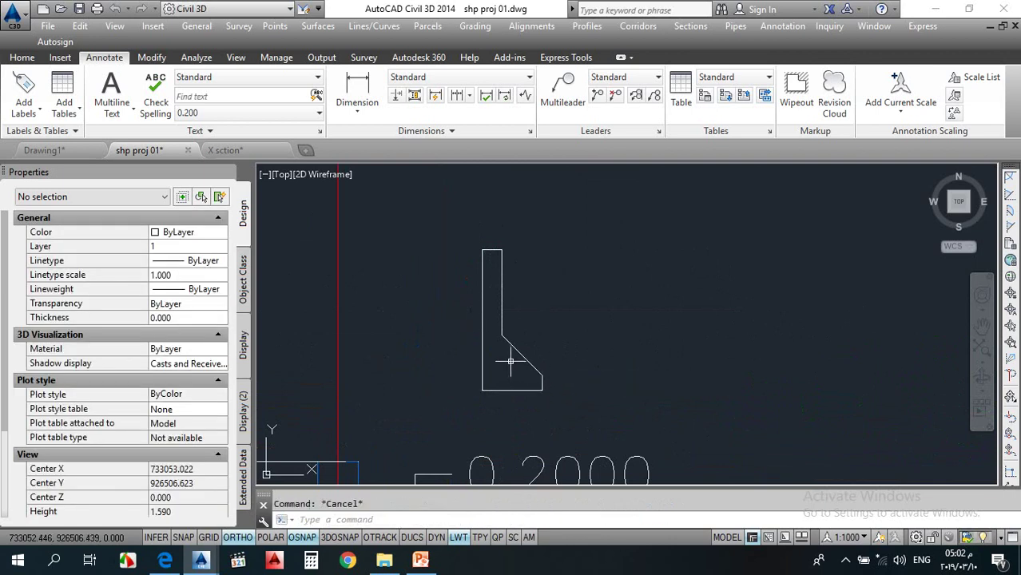
# Step: Mirror the half barrier profile about its vertical centre line, keeping the source objects
pyautogui.scroll(-4, 515, 362)
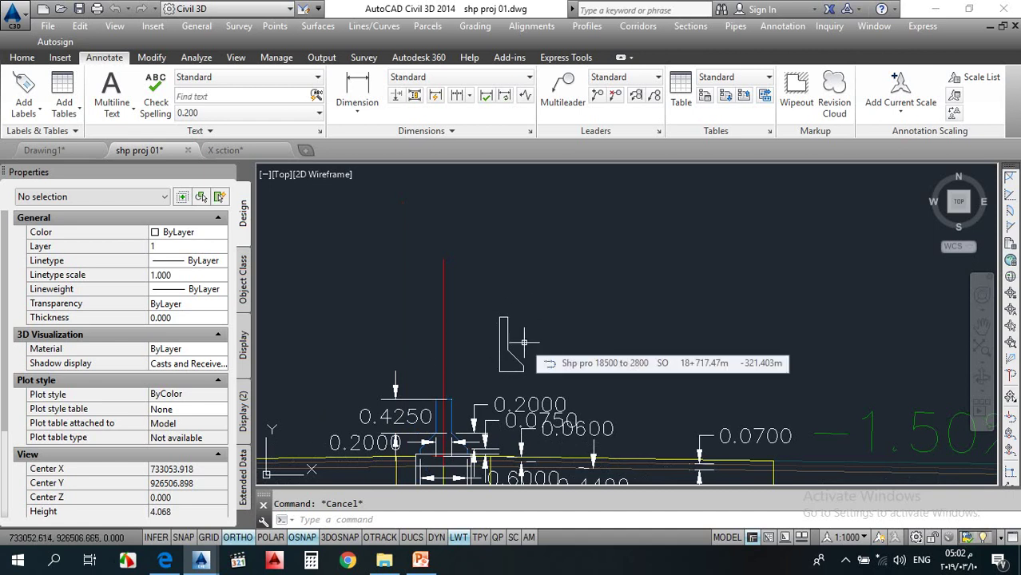
pyautogui.write('m')
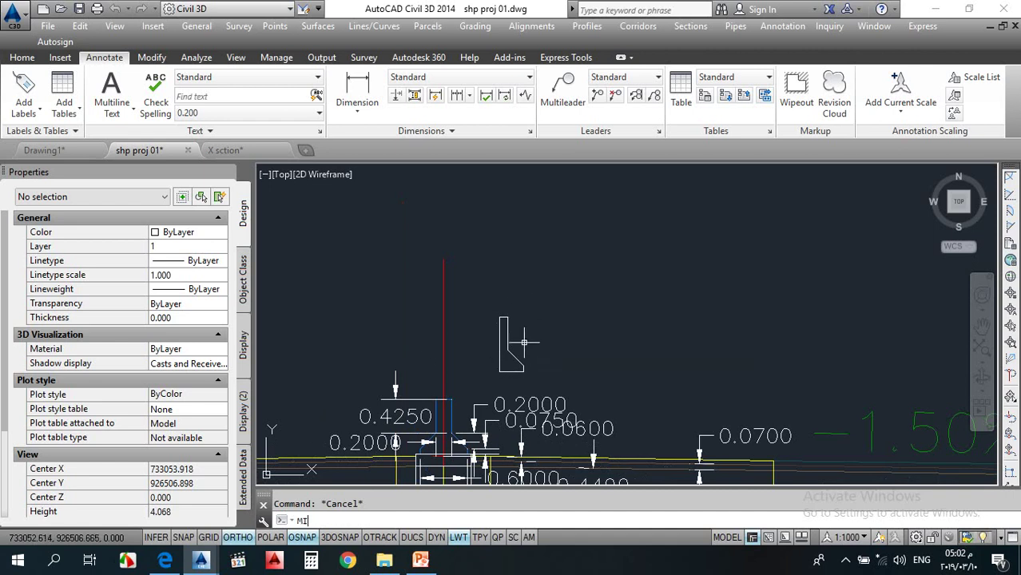
pyautogui.write('i')
pyautogui.press('Return')
pyautogui.click(538, 290)
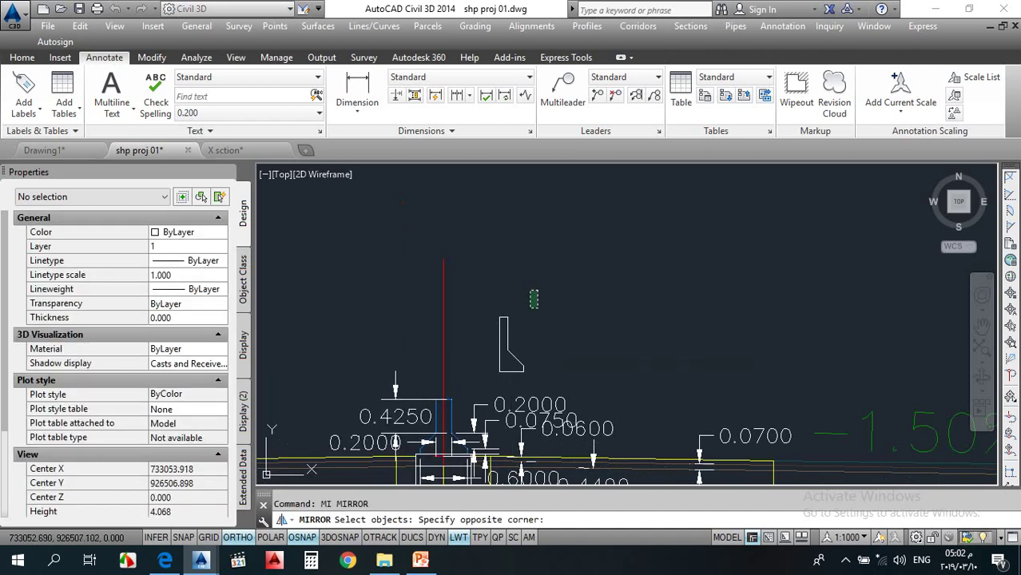
pyautogui.click(507, 376)
pyautogui.scroll(2, 498, 352)
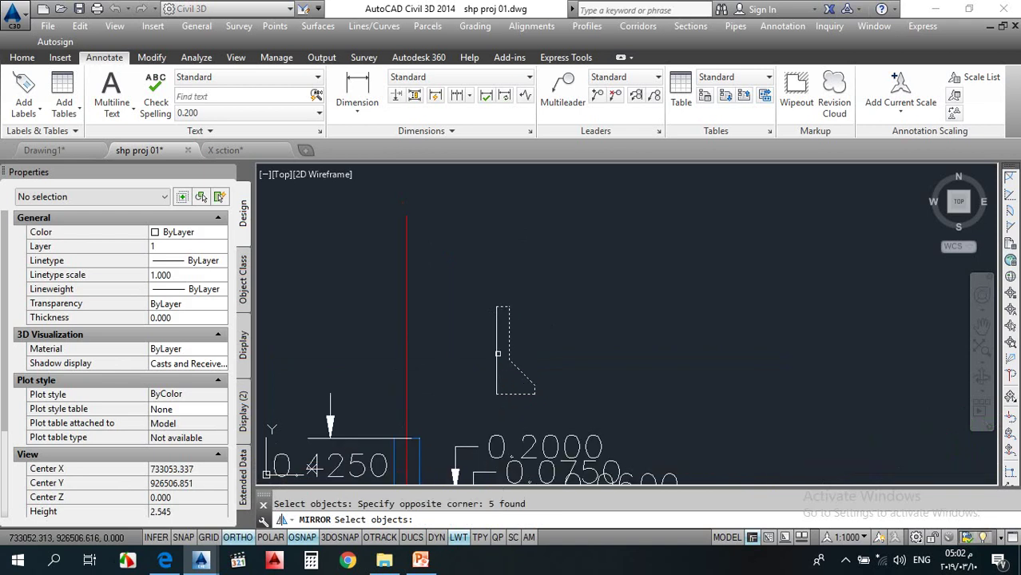
pyautogui.press('Return')
pyautogui.click(496, 366)
pyautogui.click(498, 344)
pyautogui.press('Return')
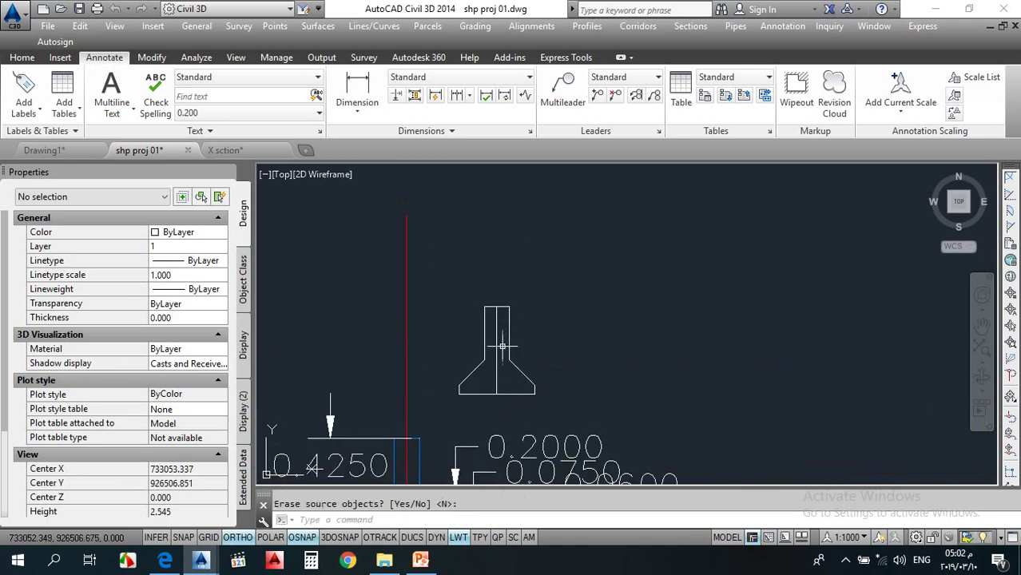
# Step: Erase the vertical centre line inside the mirrored barrier profile
pyautogui.press('Escape')
pyautogui.write('e')
pyautogui.press('Return')
pyautogui.click(502, 366)
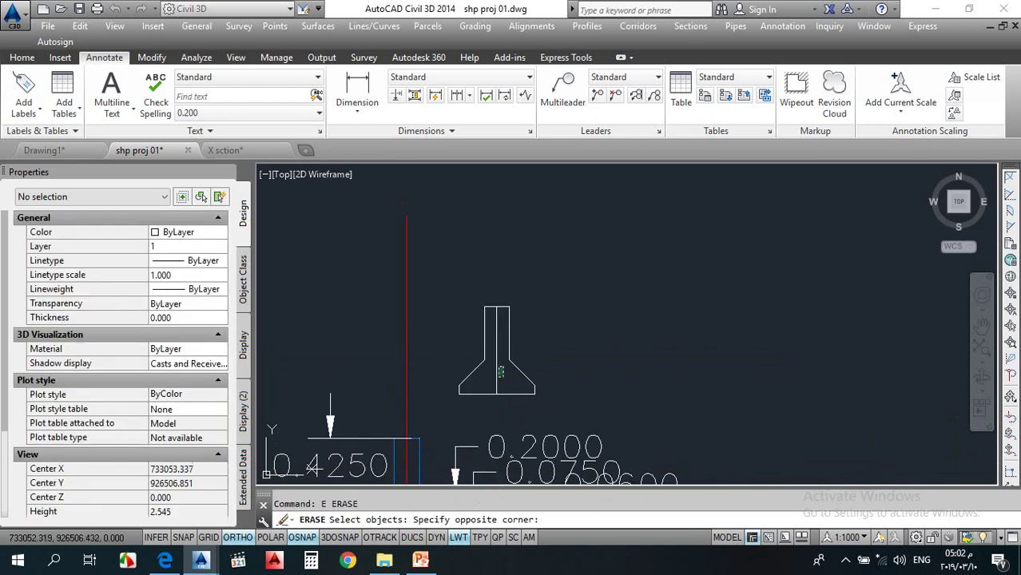
pyautogui.click(493, 381)
pyautogui.scroll(-2, 503, 352)
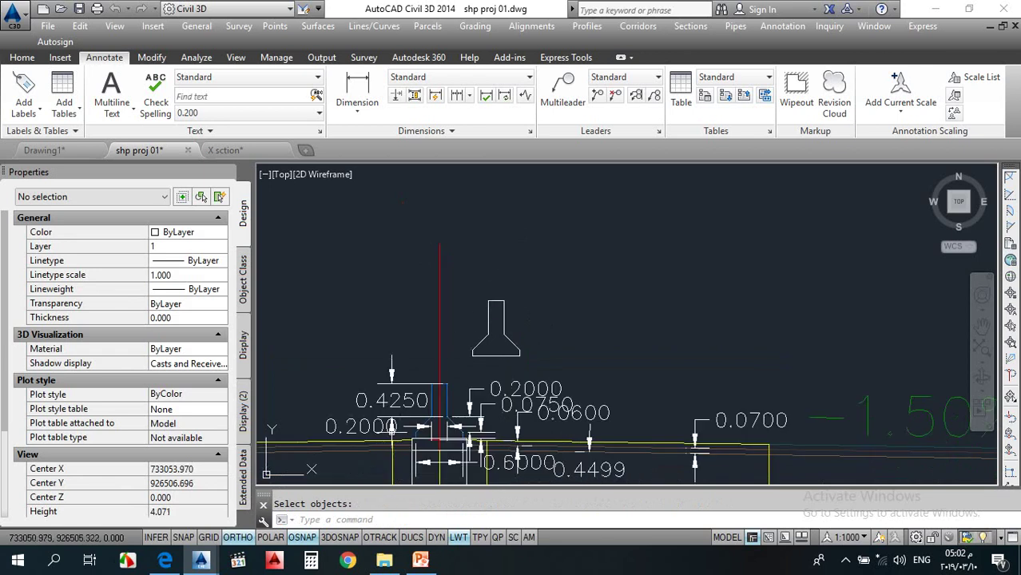
pyautogui.scroll(2, 406, 438)
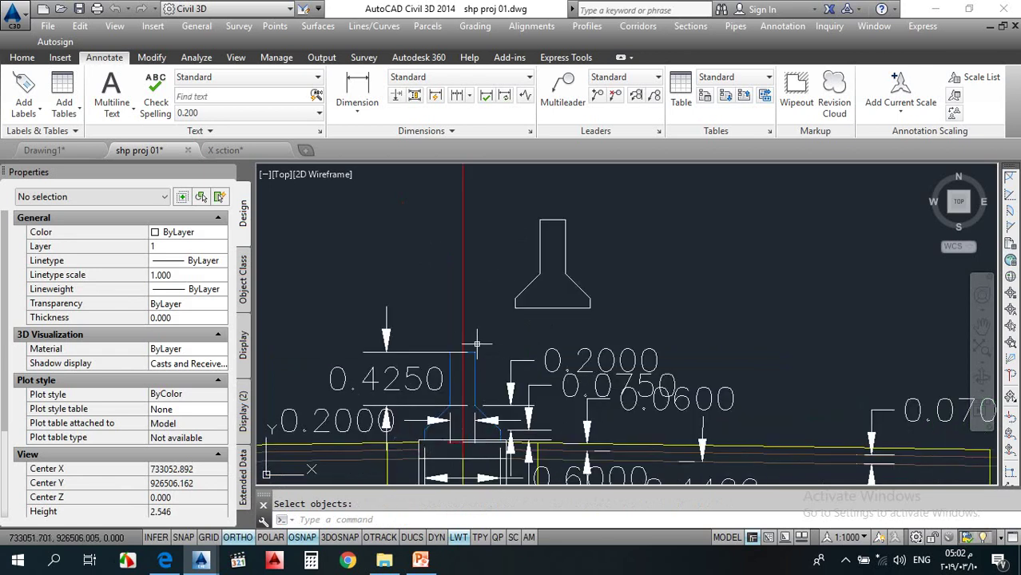
pyautogui.press('Escape')
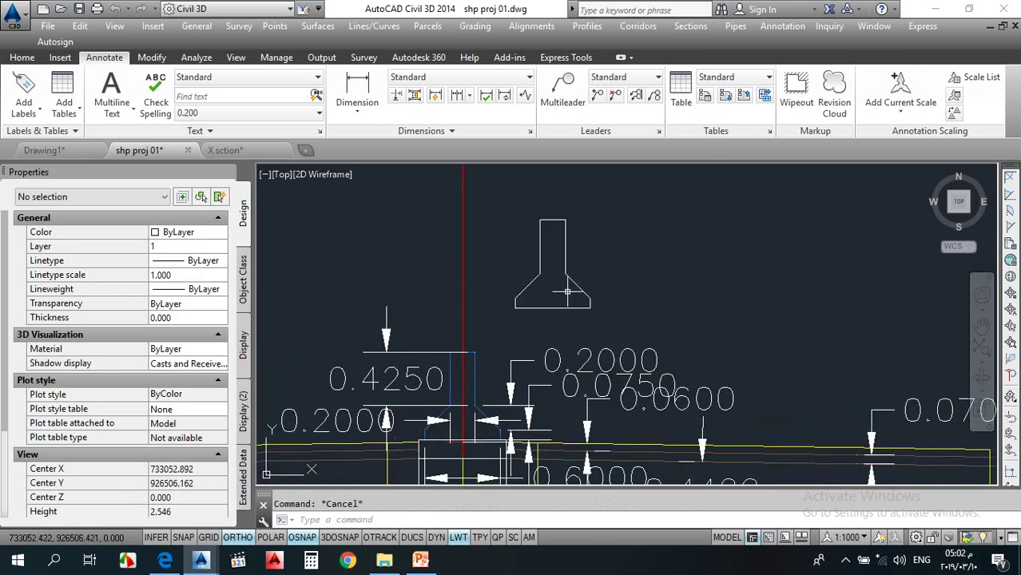
# Step: Move the barrier profile from the reference section down to the free space just above the road assembly's central median, with Ortho off
pyautogui.write('m')
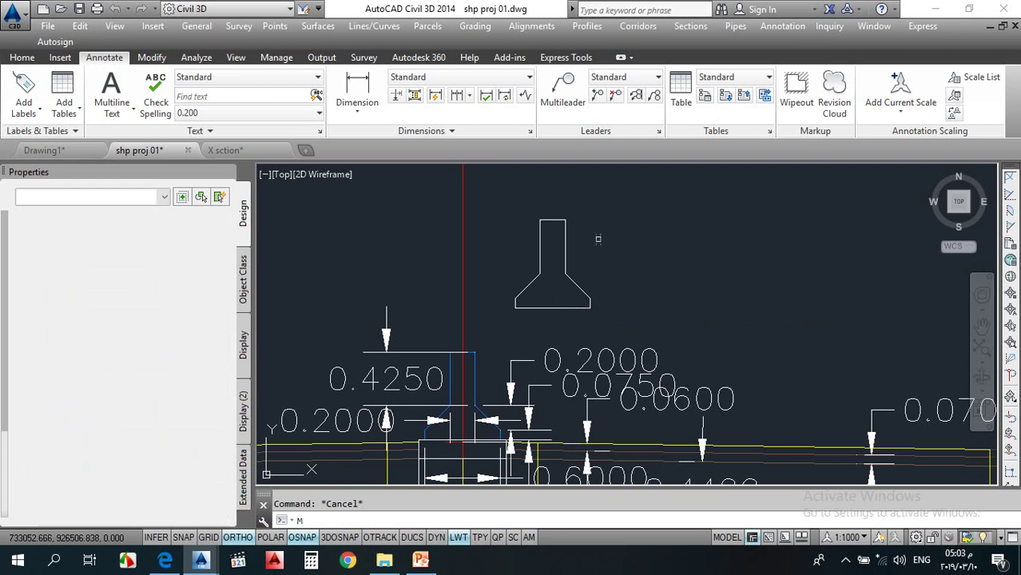
pyautogui.press('Return')
pyautogui.click(612, 182)
pyautogui.click(492, 328)
pyautogui.press('Return')
pyautogui.click(551, 307)
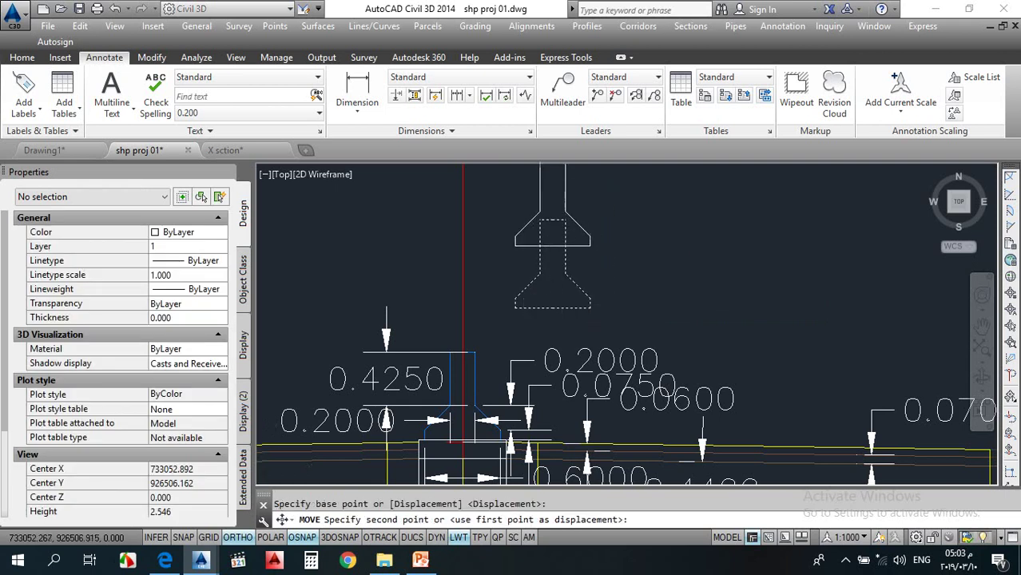
pyautogui.scroll(-5, 513, 269)
pyautogui.scroll(3, 538, 344)
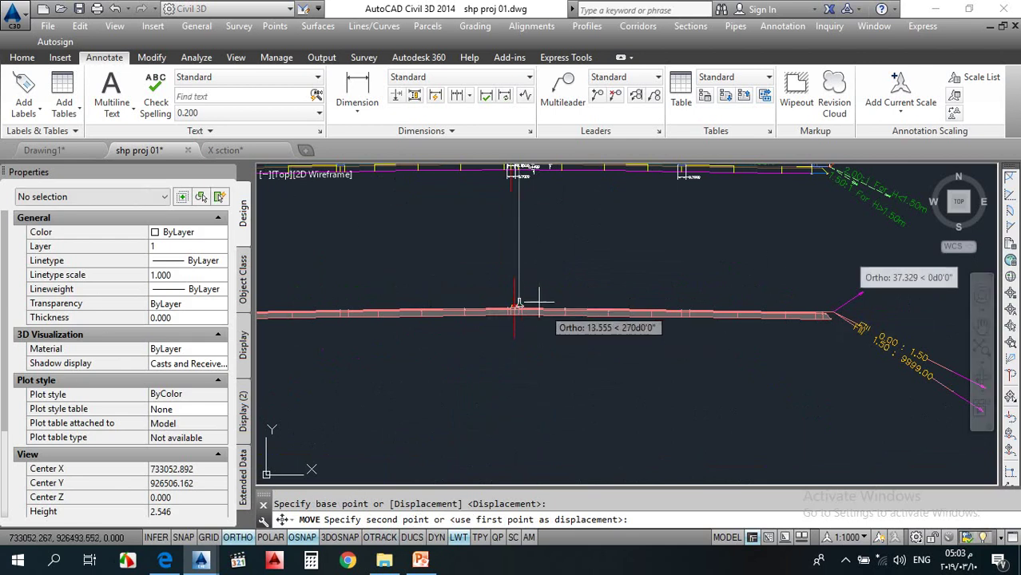
pyautogui.scroll(4, 518, 298)
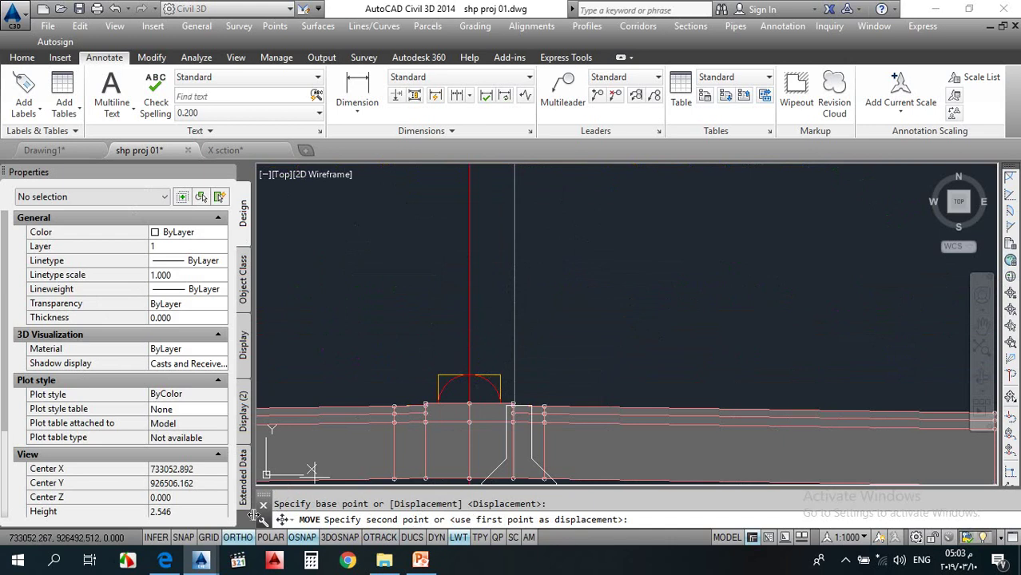
pyautogui.click(239, 537)
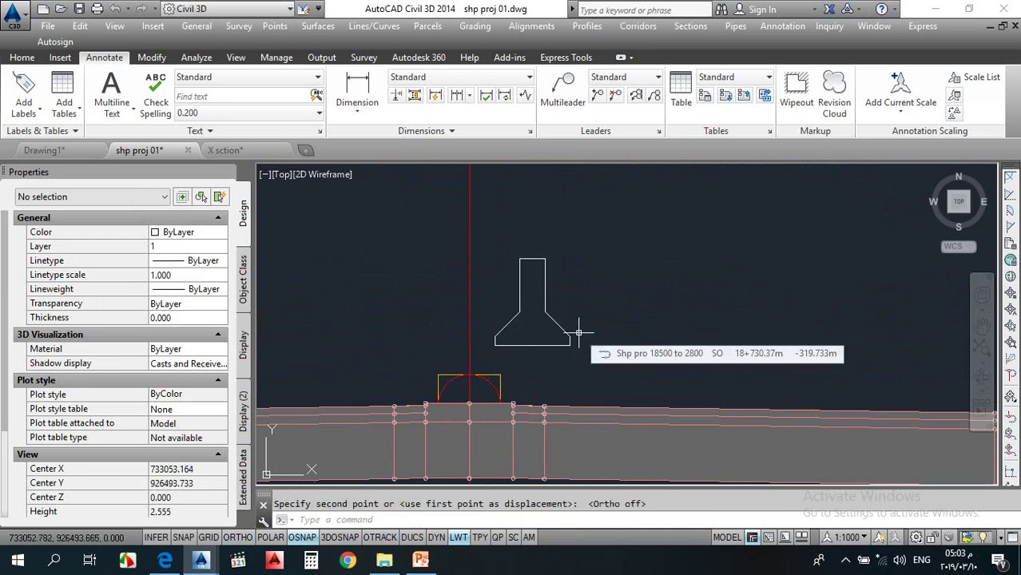
# Step: Copy the whole barrier profile to an empty spot to its right above the assembly as a spare
pyautogui.write('c')
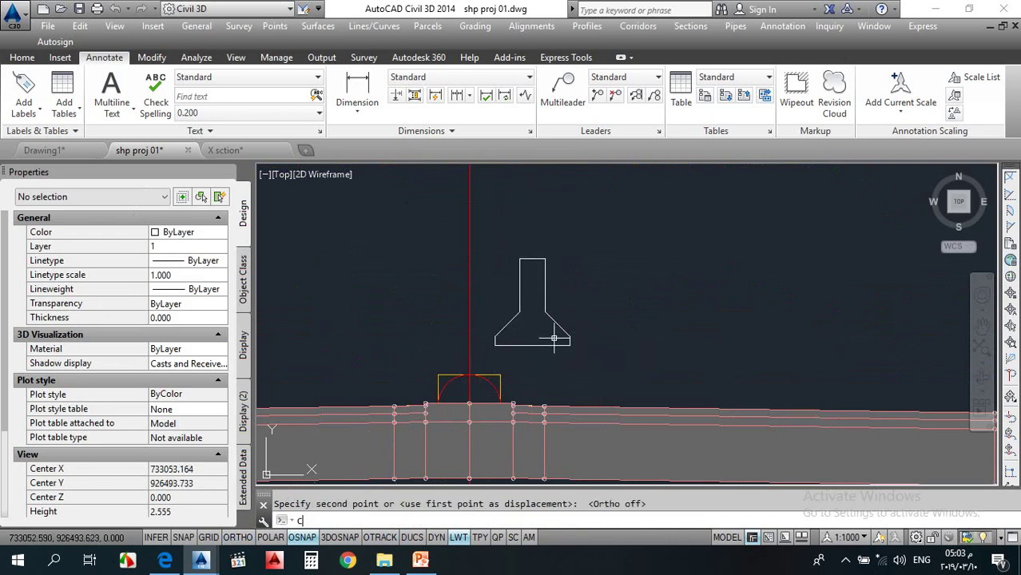
pyautogui.write('o')
pyautogui.press('Escape')
pyautogui.press('Escape')
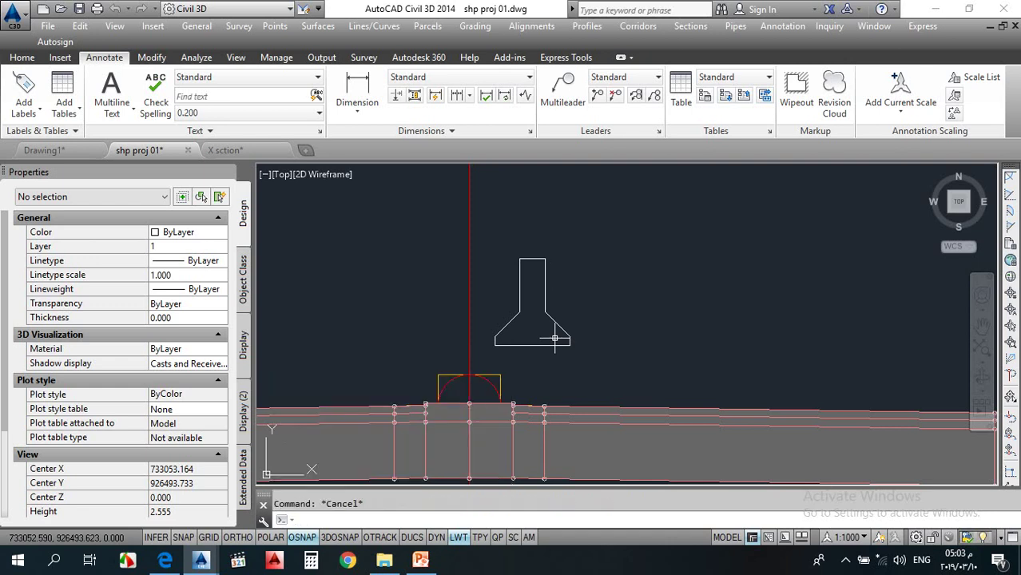
pyautogui.write('o')
pyautogui.press('Return')
pyautogui.click(583, 211)
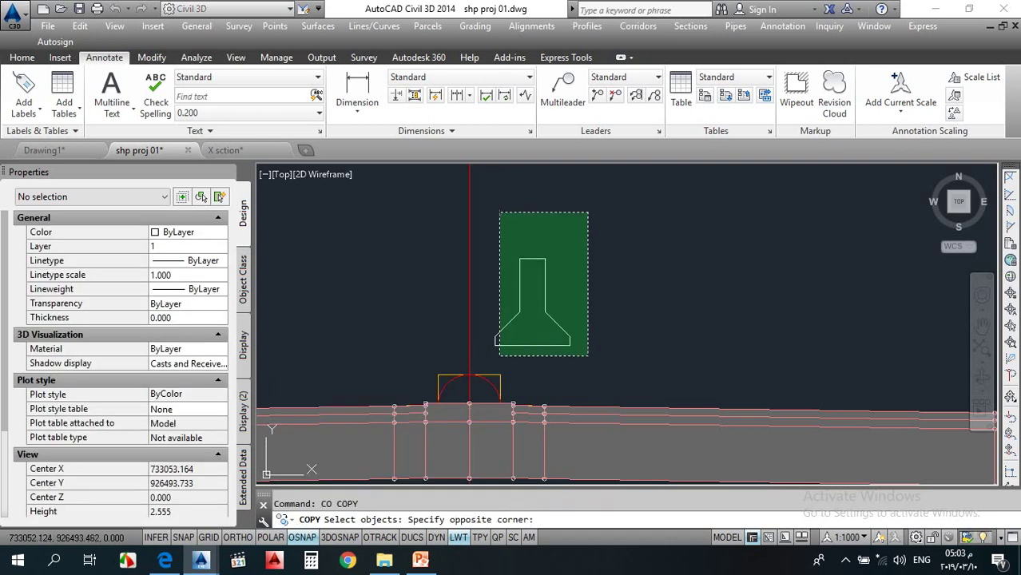
pyautogui.click(507, 354)
pyautogui.press('Return')
pyautogui.click(538, 361)
pyautogui.click(783, 336)
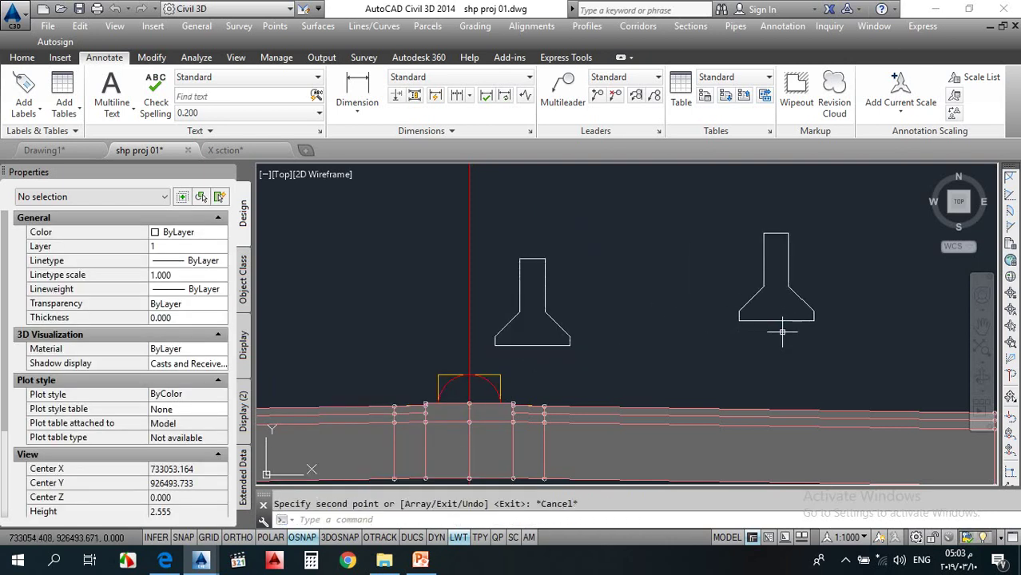
pyautogui.press('Escape')
pyautogui.scroll(4, 548, 325)
pyautogui.click(559, 263)
pyautogui.click(457, 365)
pyautogui.scroll(-4, 454, 395)
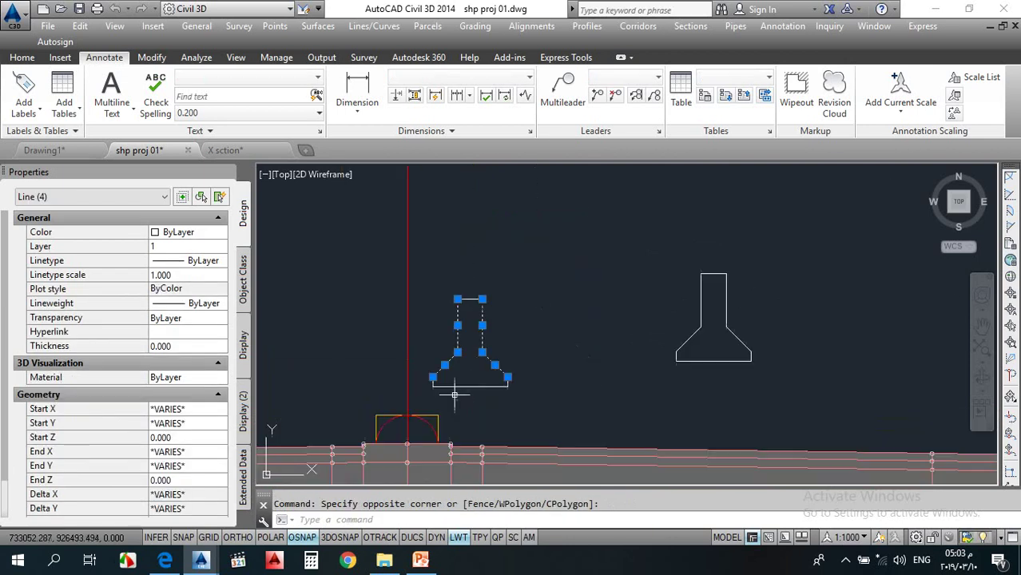
pyautogui.press('Escape')
pyautogui.click(540, 281)
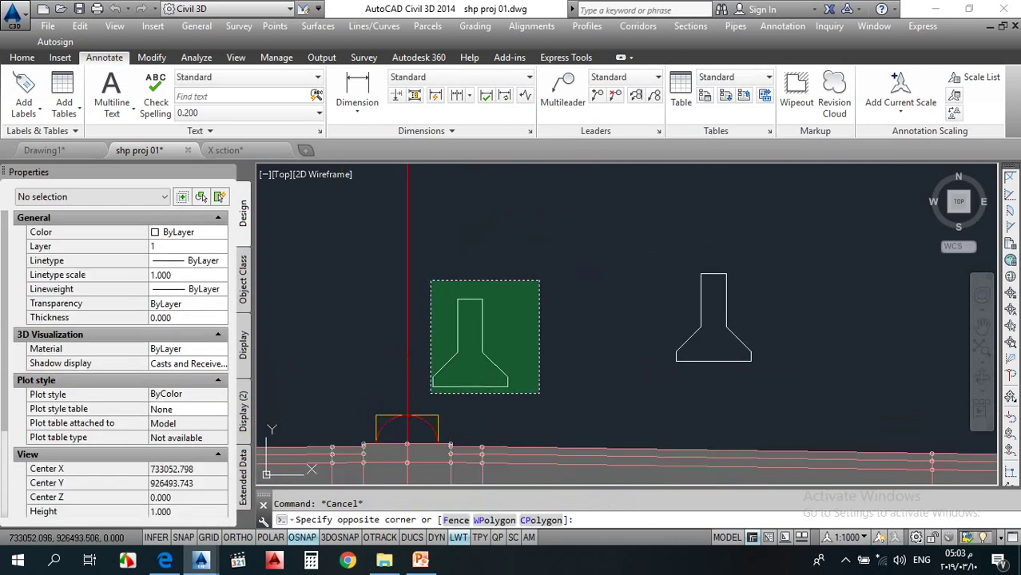
pyautogui.click(431, 393)
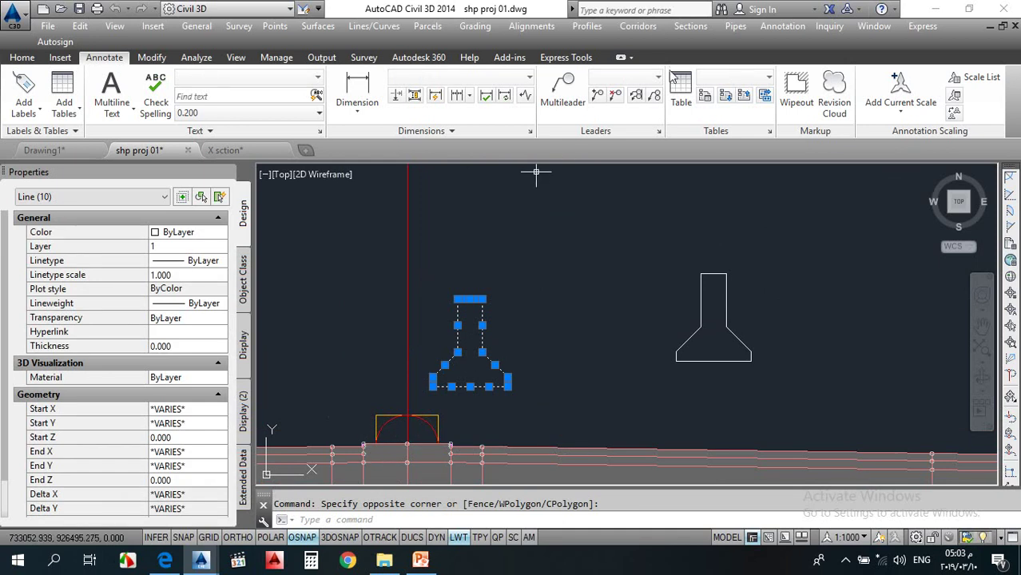
pyautogui.click(644, 27)
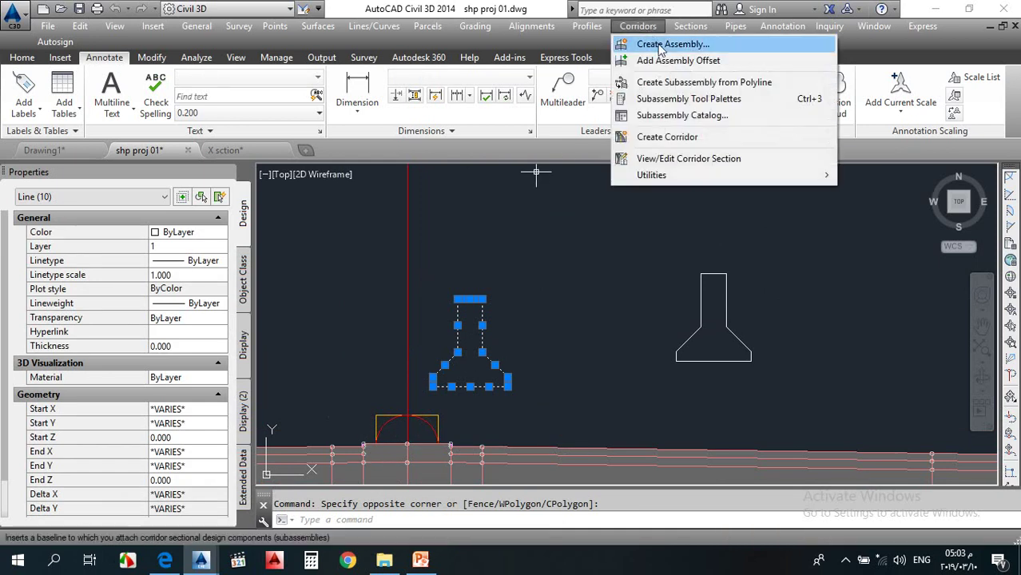
pyautogui.click(730, 85)
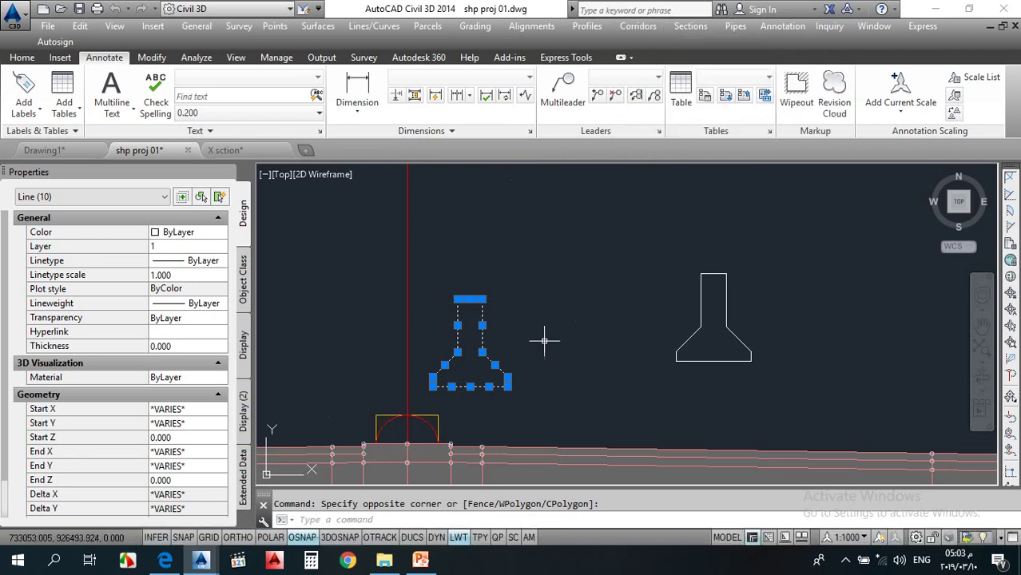
pyautogui.press('Escape')
# Step: Join all the lines of the barrier profile nearest the assembly centre line into a single polyline
pyautogui.write('j')
pyautogui.press('Return')
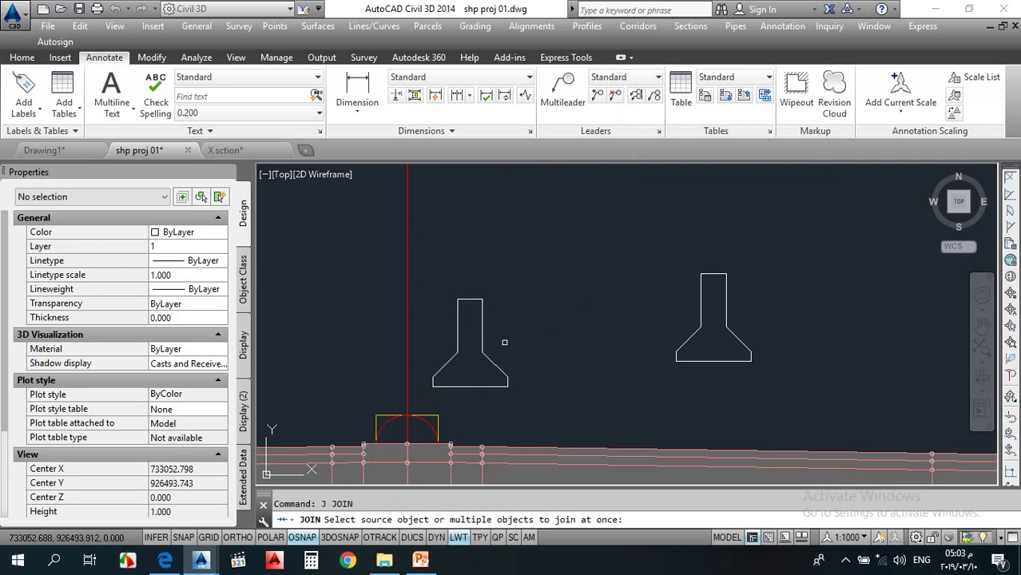
pyautogui.click(495, 365)
pyautogui.click(509, 260)
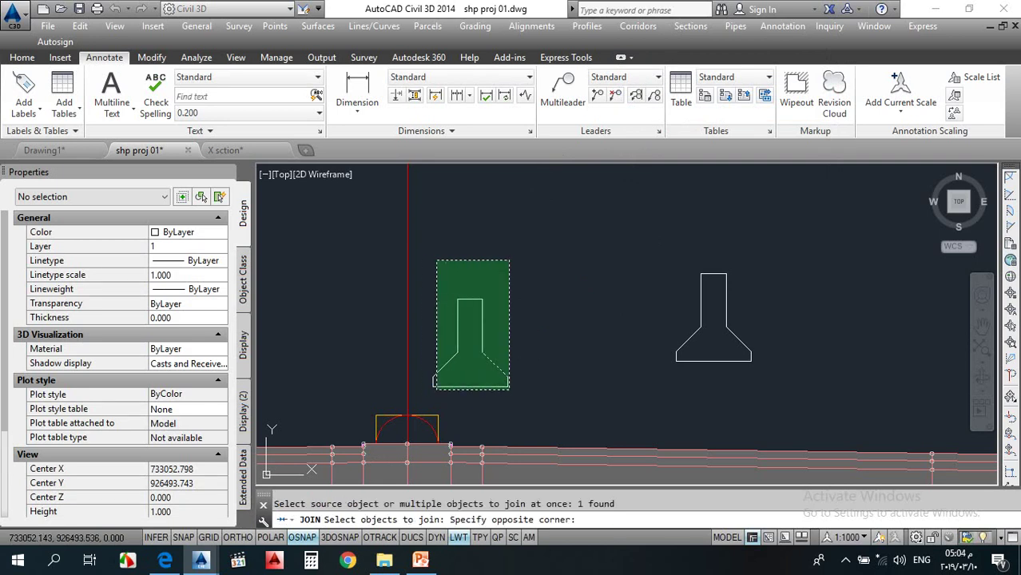
pyautogui.click(424, 396)
pyautogui.press('Return')
pyautogui.click(470, 385)
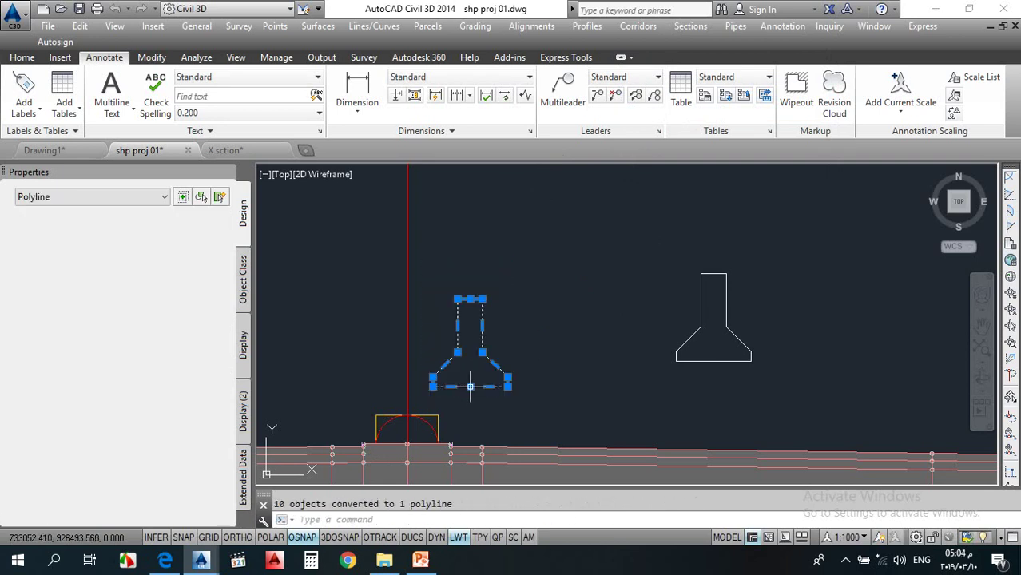
pyautogui.press('Escape')
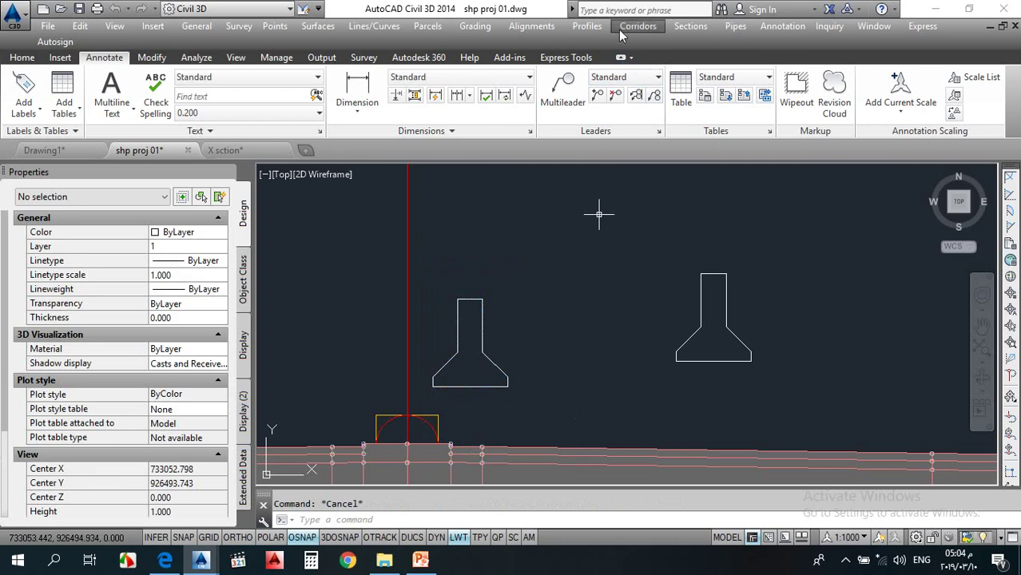
# Step: Create a subassembly named NJ from the joined barrier polyline, keeping the default conversion options
pyautogui.click(640, 26)
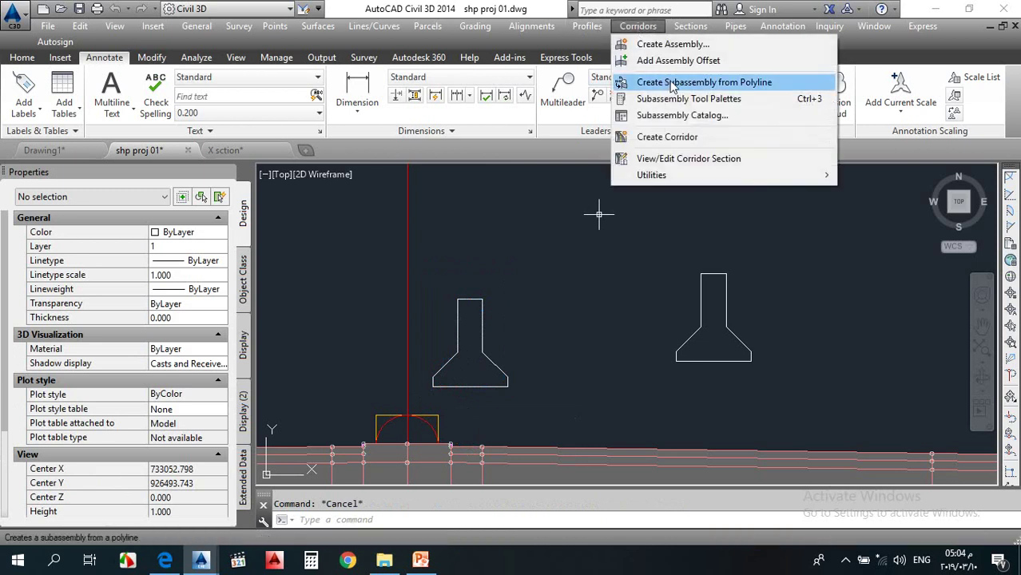
pyautogui.click(673, 80)
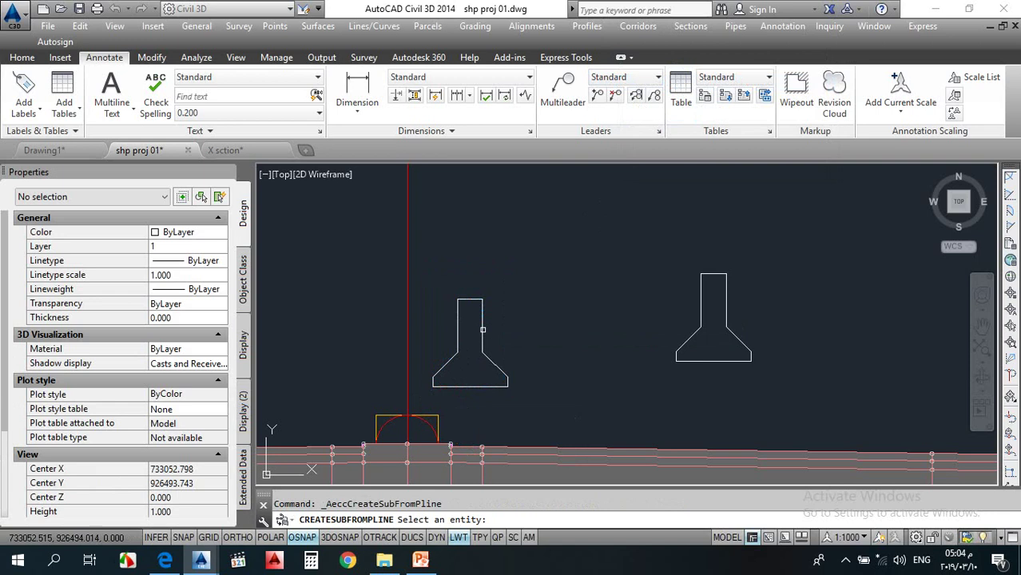
pyautogui.click(482, 335)
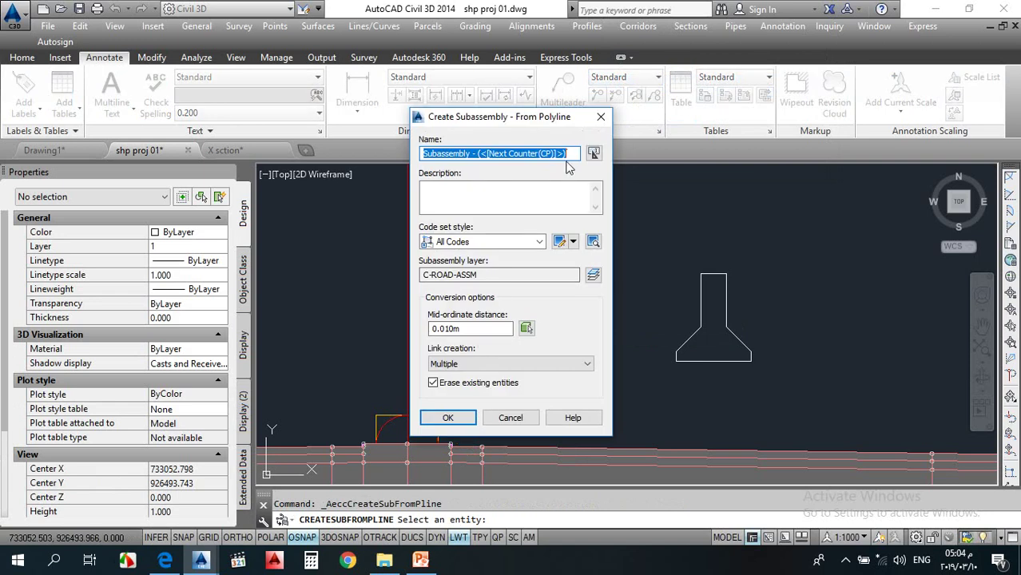
pyautogui.write('NJ')
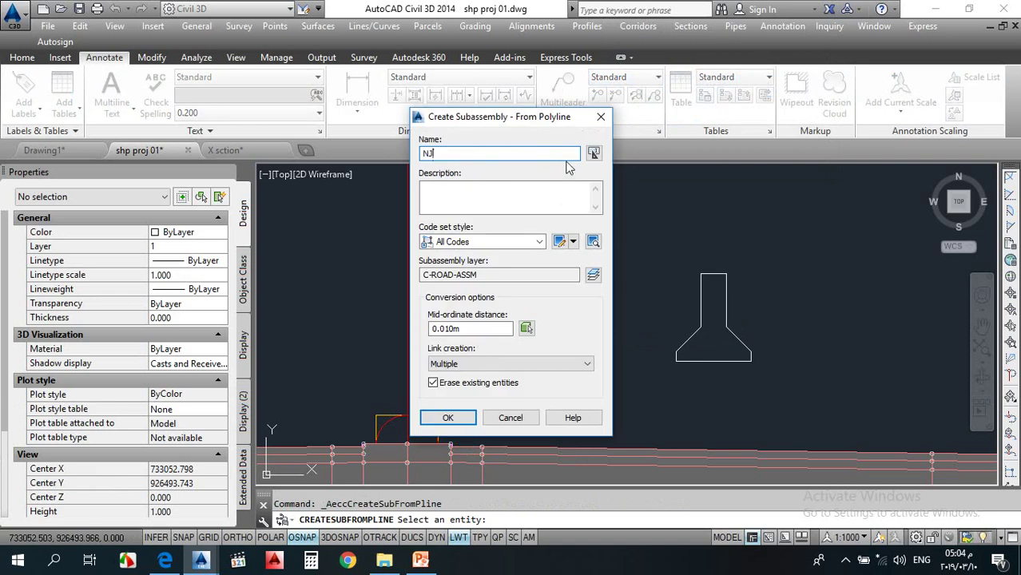
pyautogui.click(455, 421)
pyautogui.press('Escape')
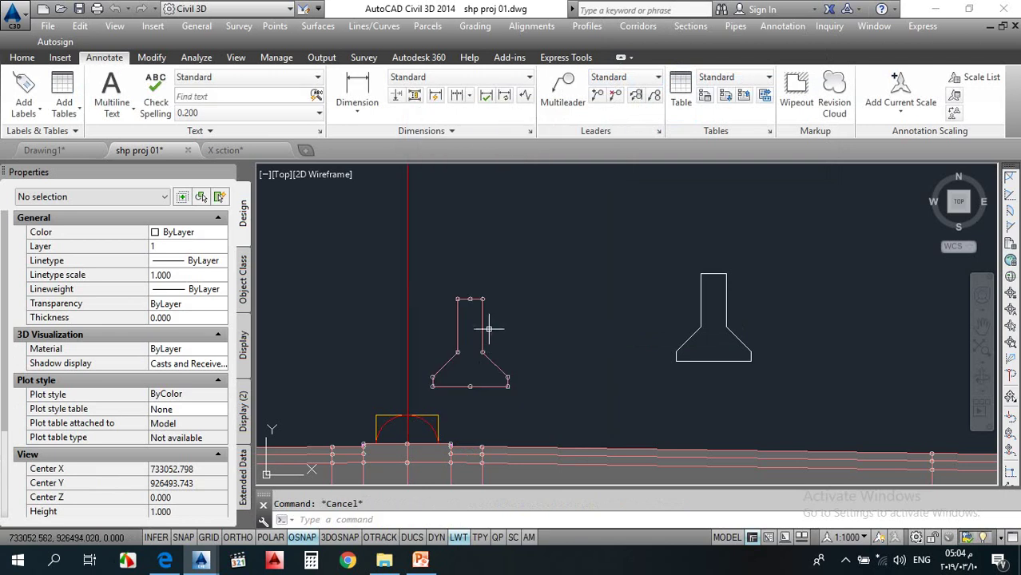
# Step: Modify the NJ subassembly's origin so that it sits at the midpoint of the barrier's base line
pyautogui.click(488, 328)
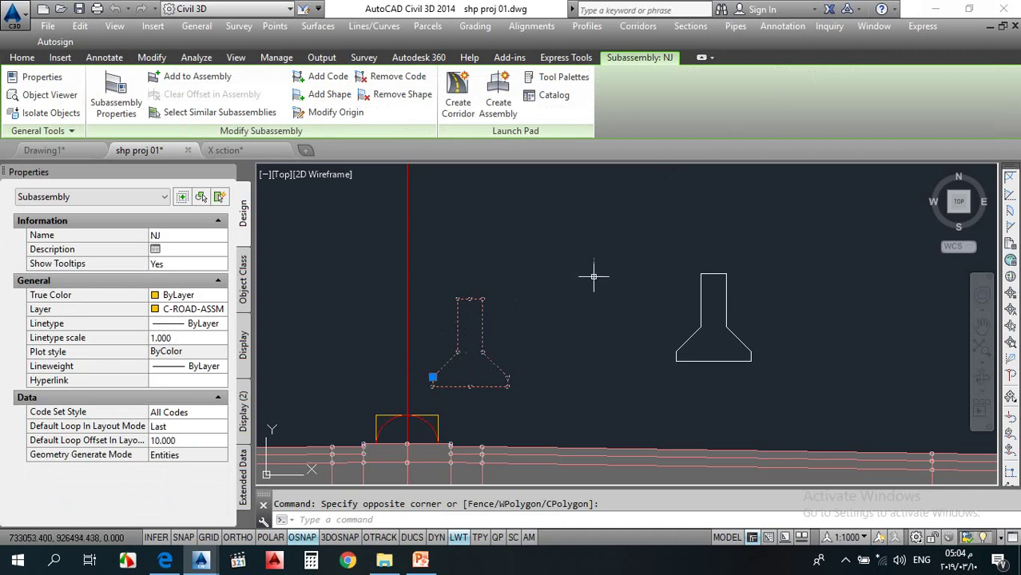
pyautogui.scroll(-2, 532, 297)
pyautogui.scroll(4, 530, 323)
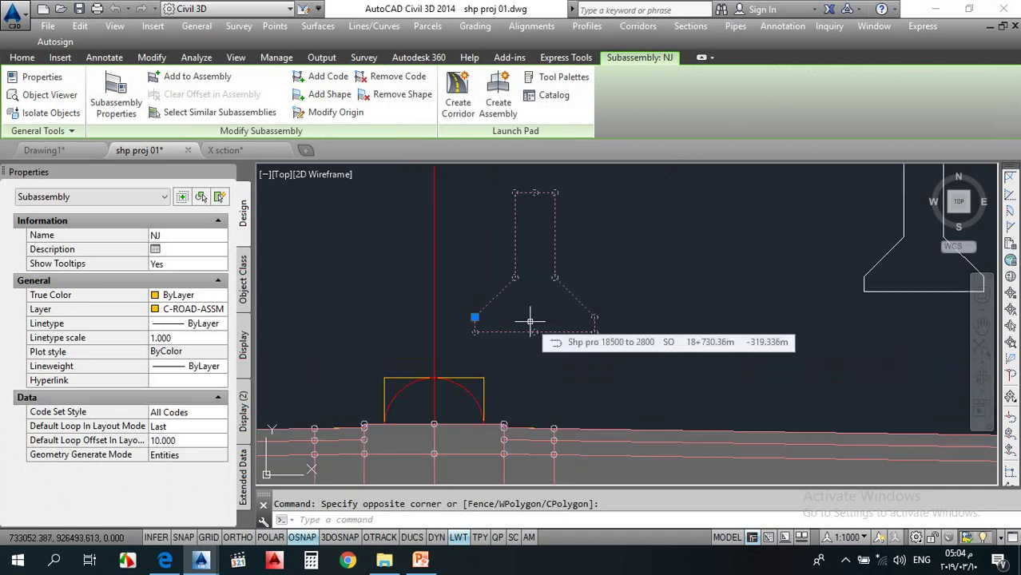
pyautogui.press('Escape')
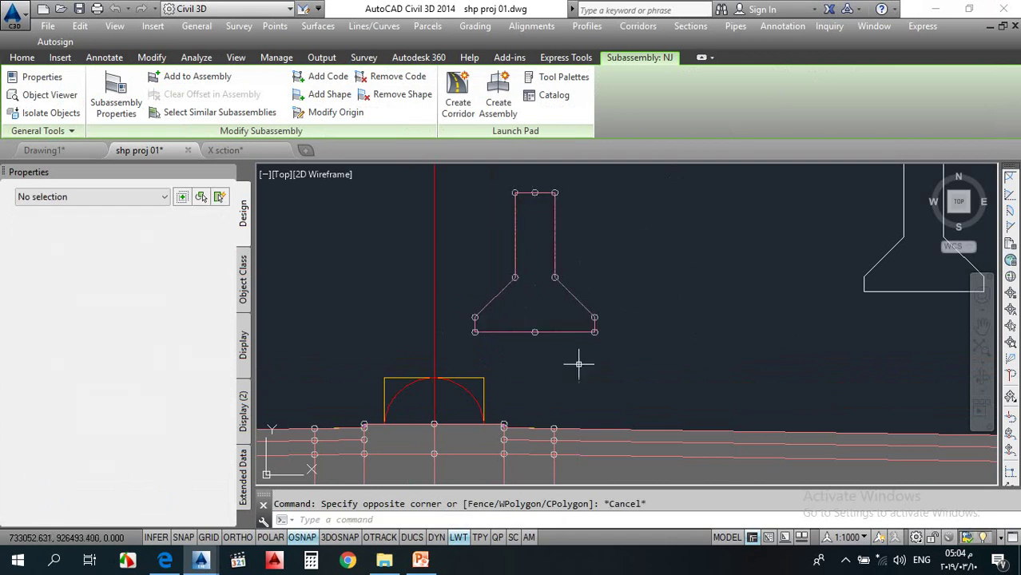
pyautogui.click(598, 232)
pyautogui.click(540, 254)
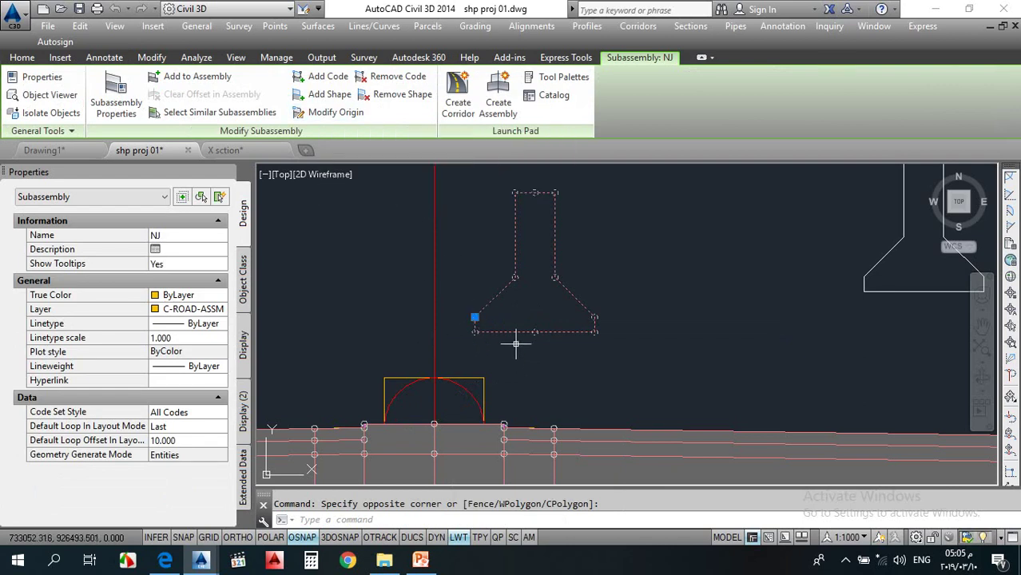
pyautogui.click(335, 112)
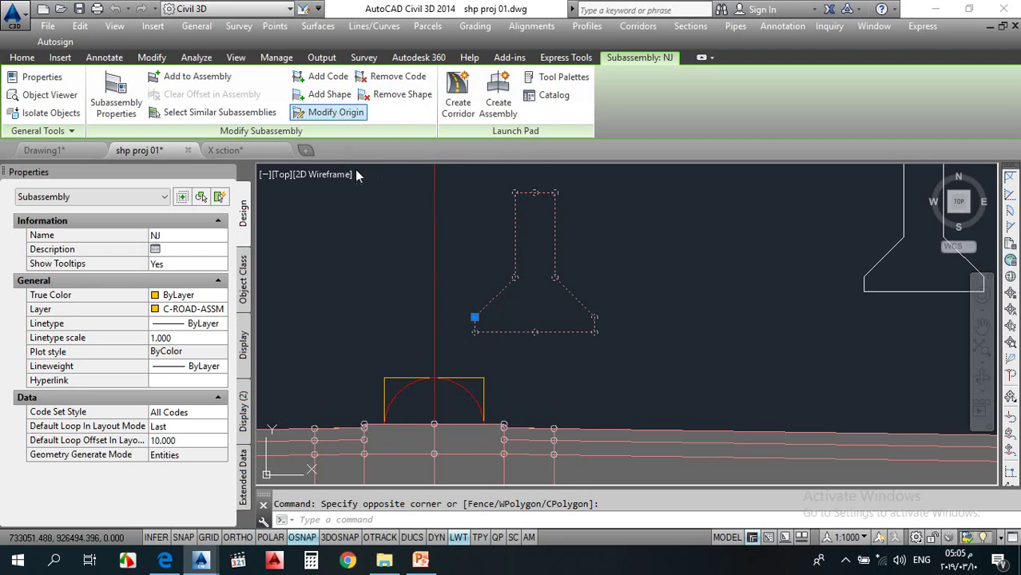
pyautogui.click(535, 331)
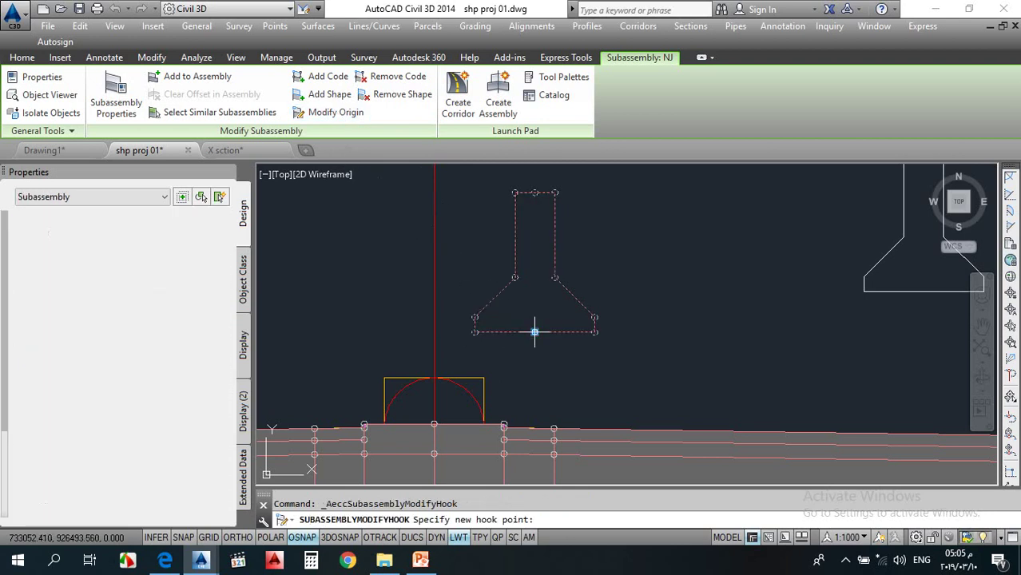
pyautogui.click(579, 354)
pyautogui.press('Escape')
# Step: Move the NJ subassembly by its origin point onto the top centre point of the assembly's median
pyautogui.click(554, 355)
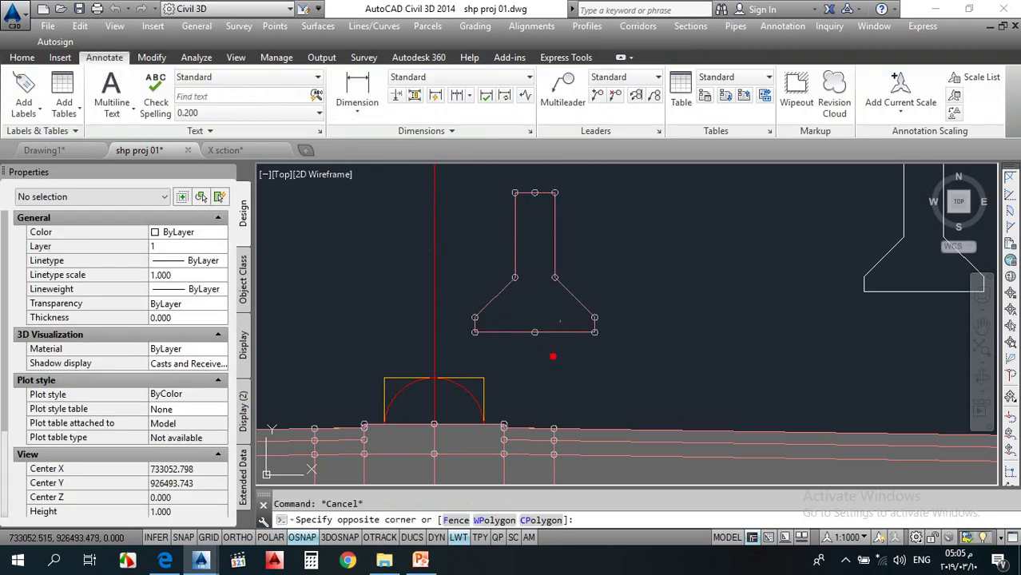
pyautogui.click(531, 342)
pyautogui.scroll(4, 531, 342)
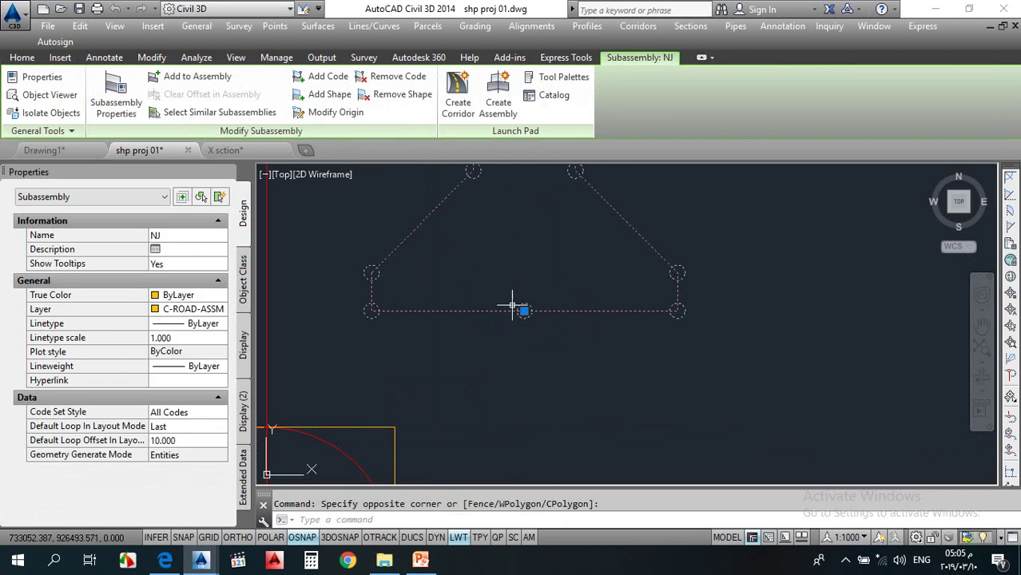
pyautogui.scroll(-2, 553, 265)
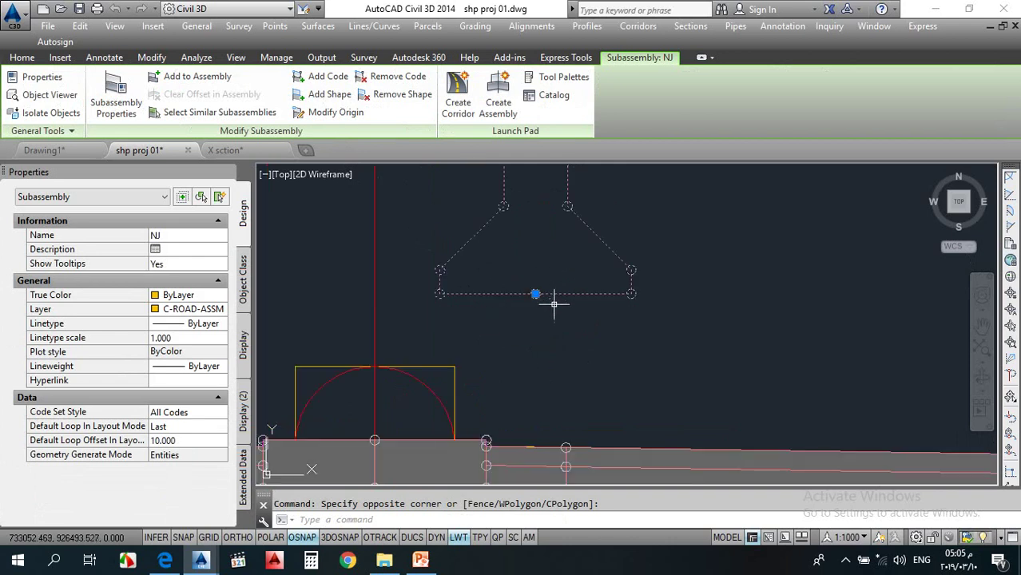
pyautogui.press('Escape')
pyautogui.click(583, 291)
pyautogui.click(551, 320)
pyautogui.click(535, 294)
pyautogui.scroll(-5, 539, 296)
pyautogui.scroll(7, 548, 300)
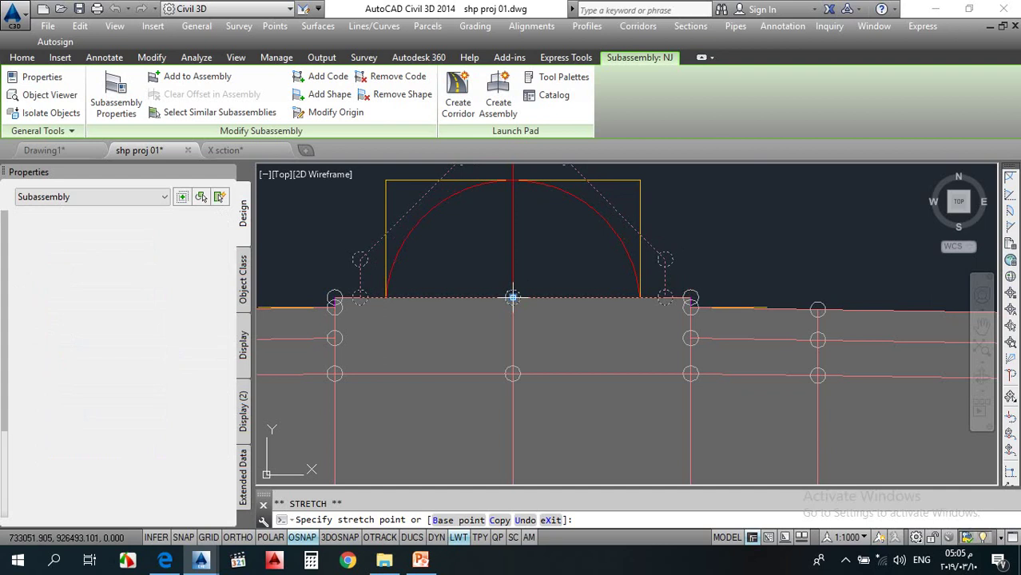
pyautogui.press('Escape')
pyautogui.press('Escape')
# Step: Move the NJ subassembly by its origin point away from the median into the empty space above the assembly
pyautogui.scroll(-4, 547, 328)
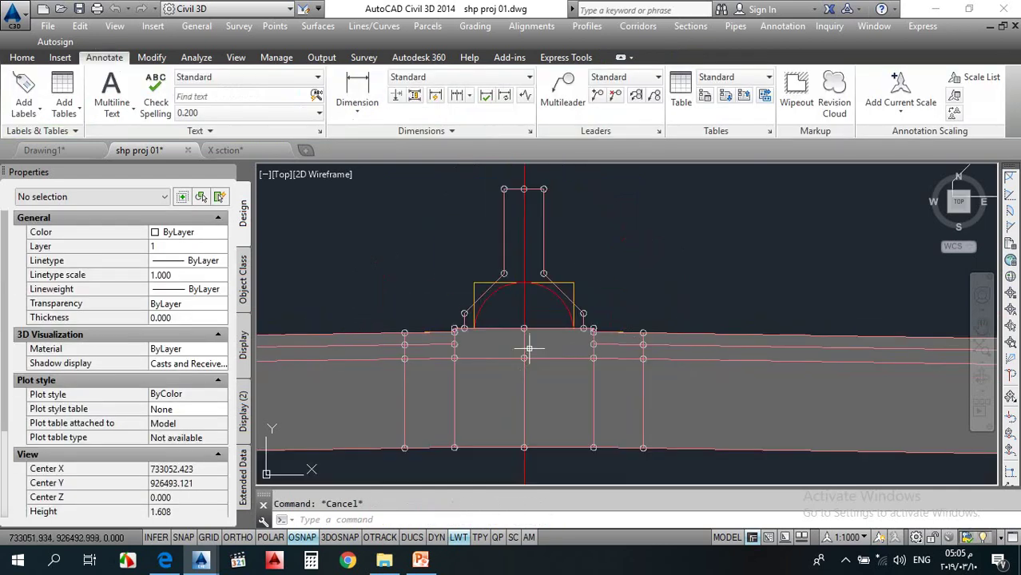
pyautogui.click(546, 254)
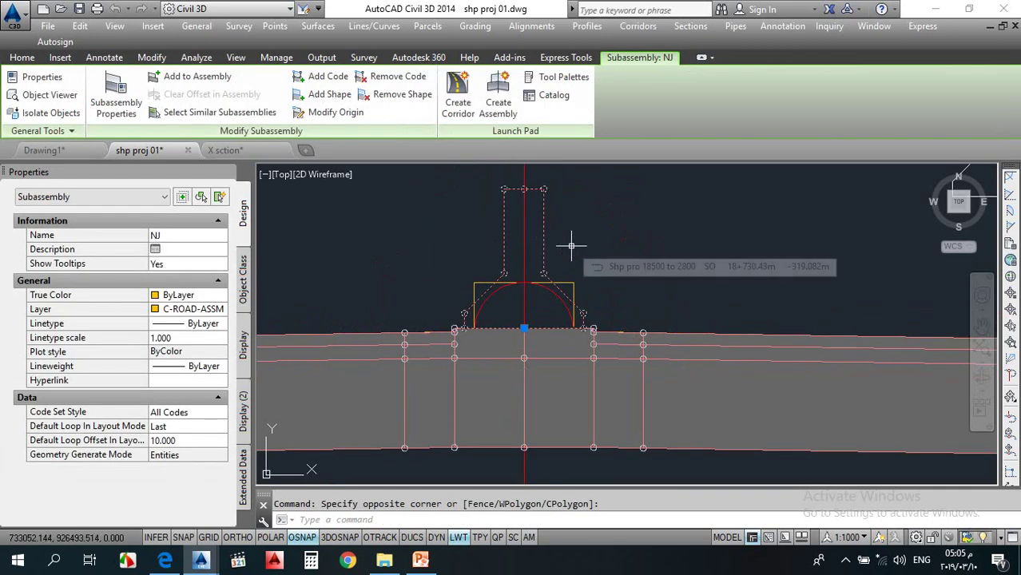
pyautogui.press('Escape')
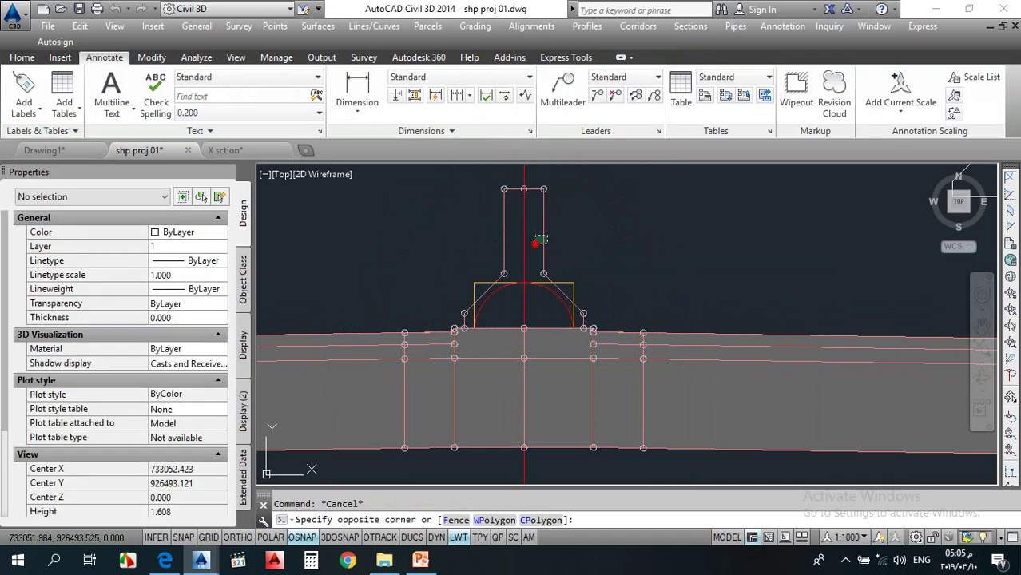
pyautogui.click(544, 294)
pyautogui.click(527, 326)
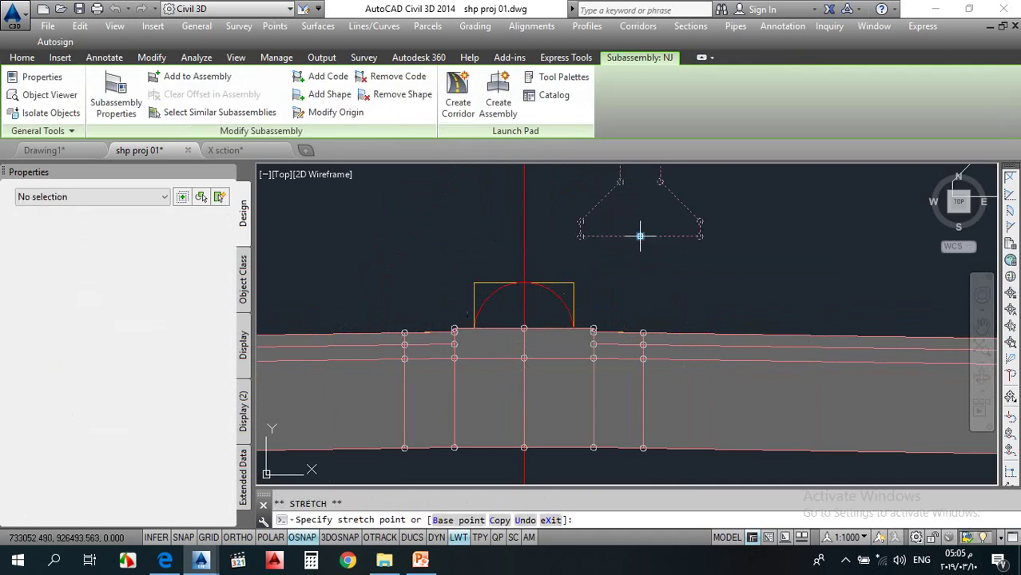
pyautogui.click(664, 237)
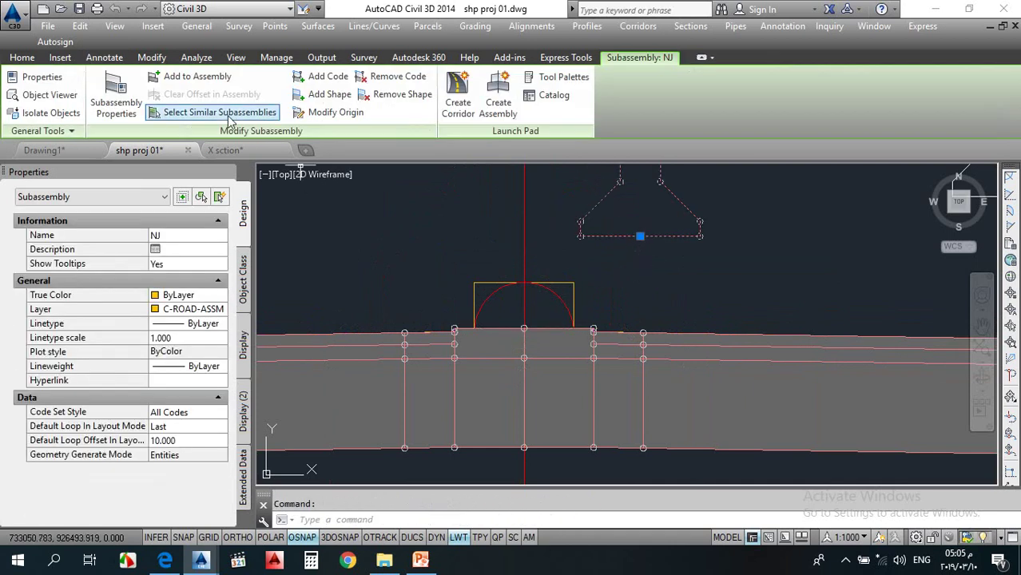
# Step: Add the NJ subassembly to the assembly at the top centre marker point of the central median
pyautogui.click(197, 77)
pyautogui.scroll(6, 525, 326)
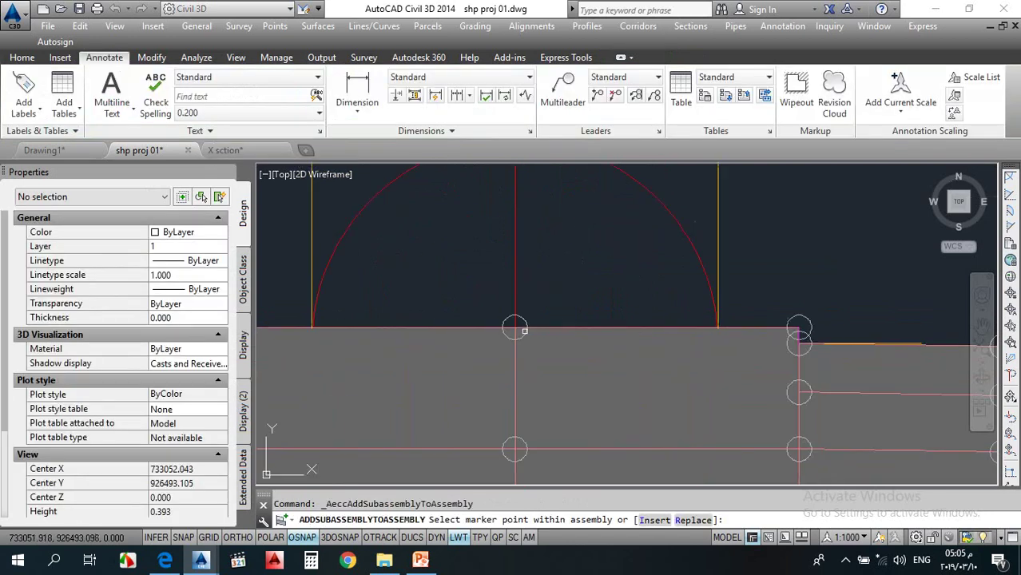
pyautogui.click(515, 328)
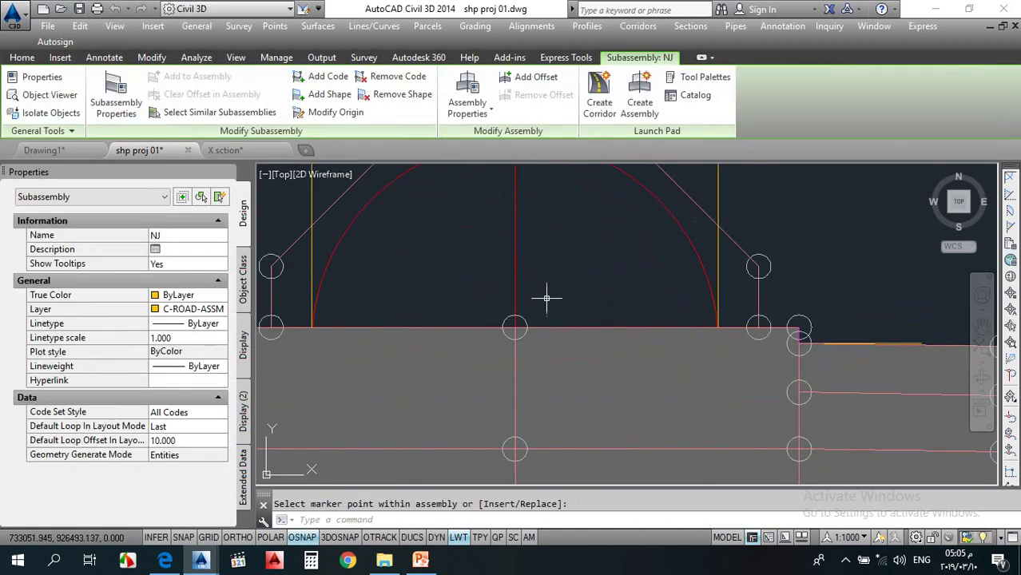
pyautogui.scroll(-6, 549, 296)
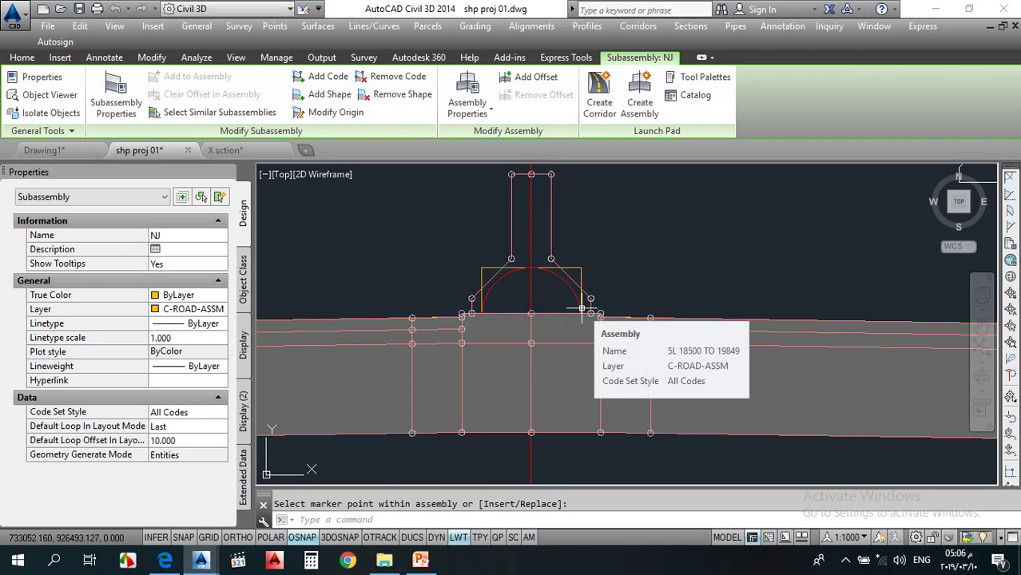
pyautogui.scroll(-4, 511, 275)
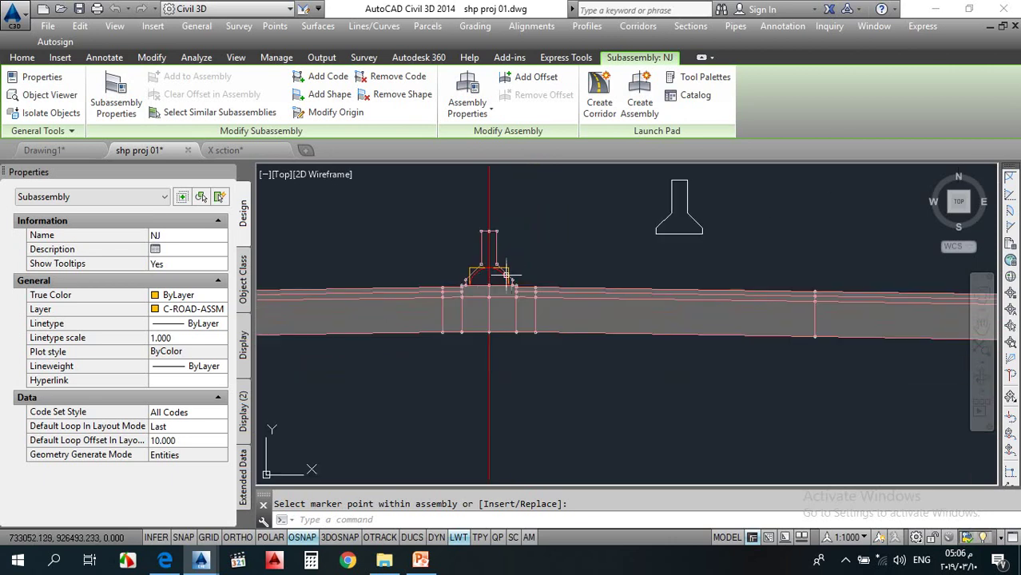
pyautogui.scroll(2, 506, 275)
pyautogui.scroll(-6, 484, 266)
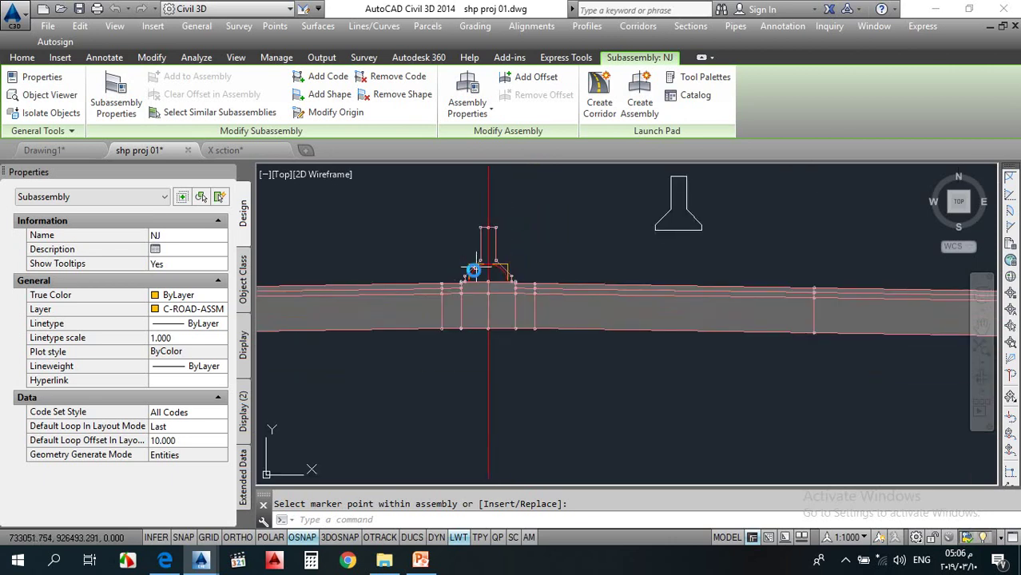
# Step: Compare the top of the side median in the right half of the assembly with the attached central NJ barrier
pyautogui.scroll(6, 670, 266)
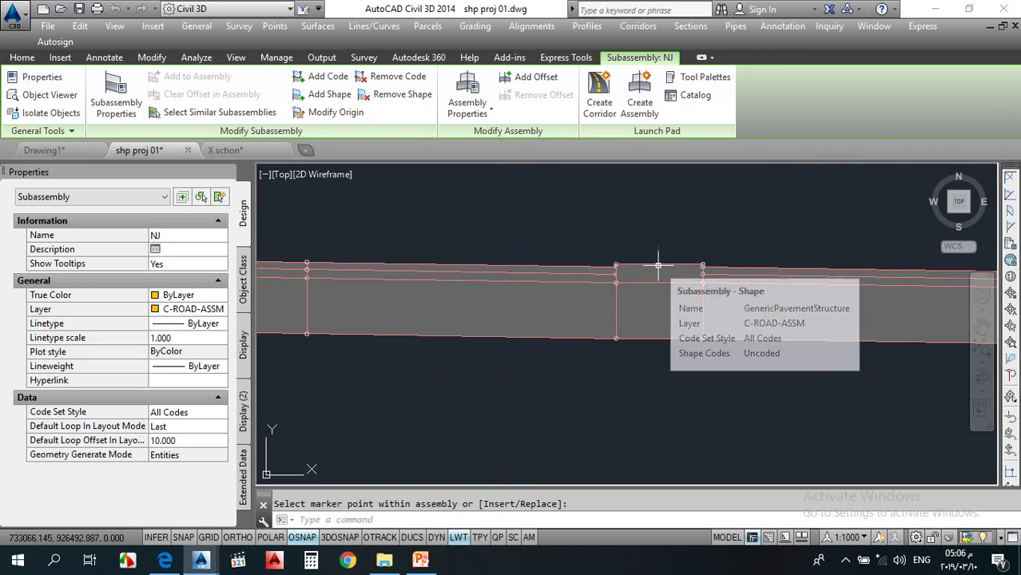
pyautogui.scroll(6, 643, 264)
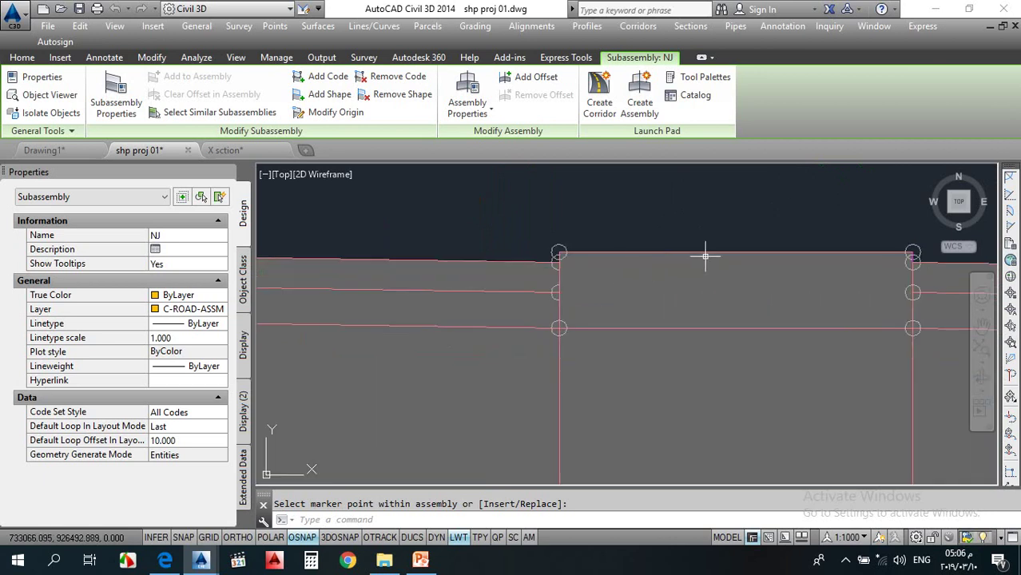
pyautogui.scroll(-5, 705, 255)
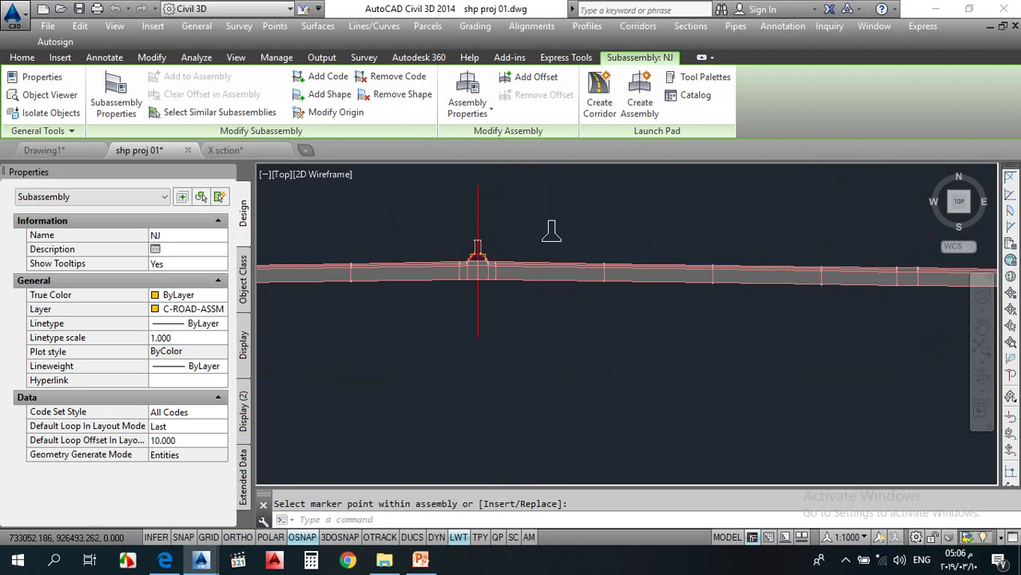
pyautogui.scroll(2, 551, 232)
pyautogui.click(458, 226)
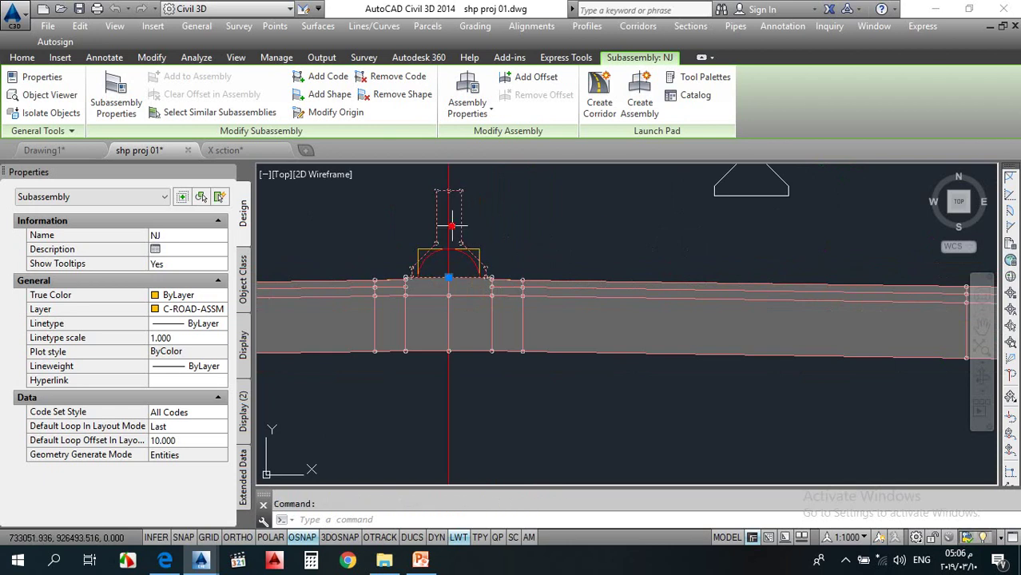
pyautogui.click(452, 226)
pyautogui.scroll(-2, 490, 223)
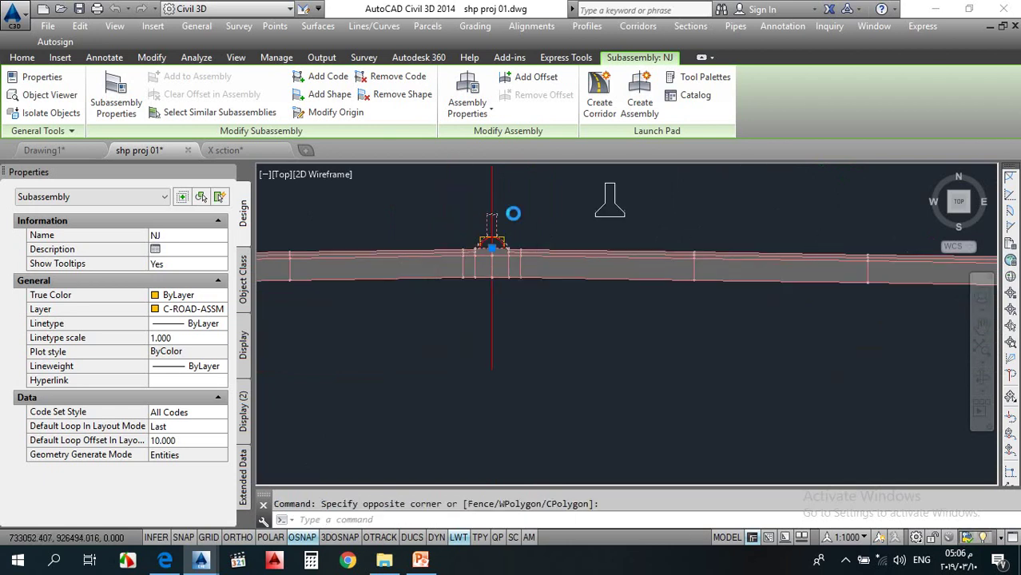
pyautogui.scroll(-1, 703, 215)
pyautogui.scroll(3, 685, 217)
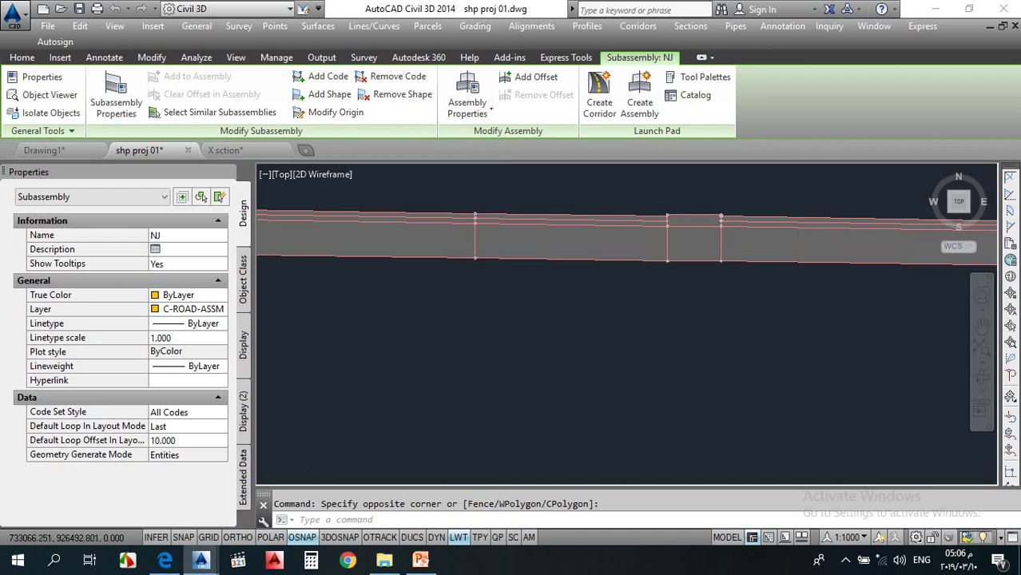
pyautogui.scroll(5, 685, 217)
pyautogui.scroll(2, 619, 199)
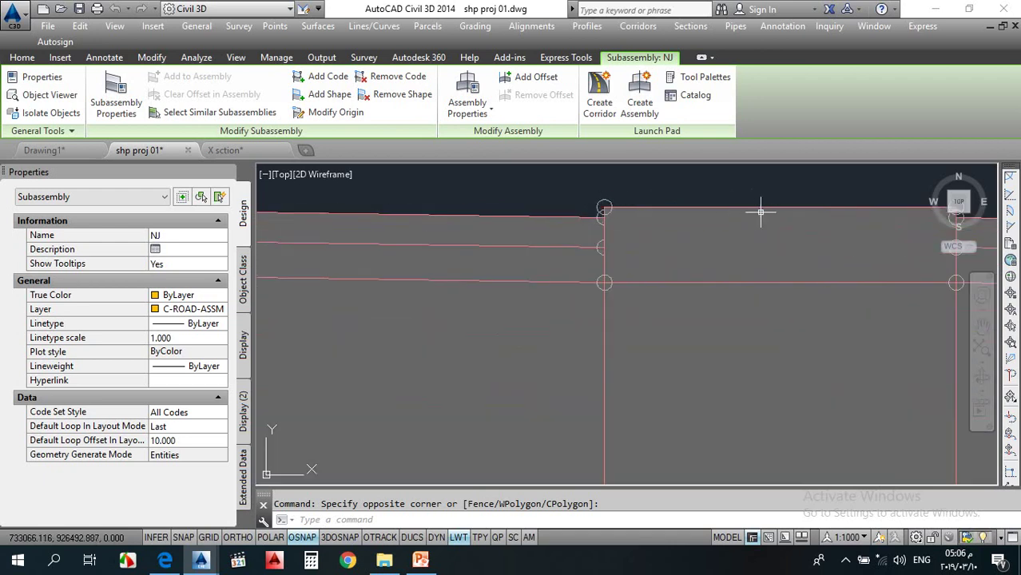
pyautogui.moveTo(761, 212)
pyautogui.scroll(-3, 650, 214)
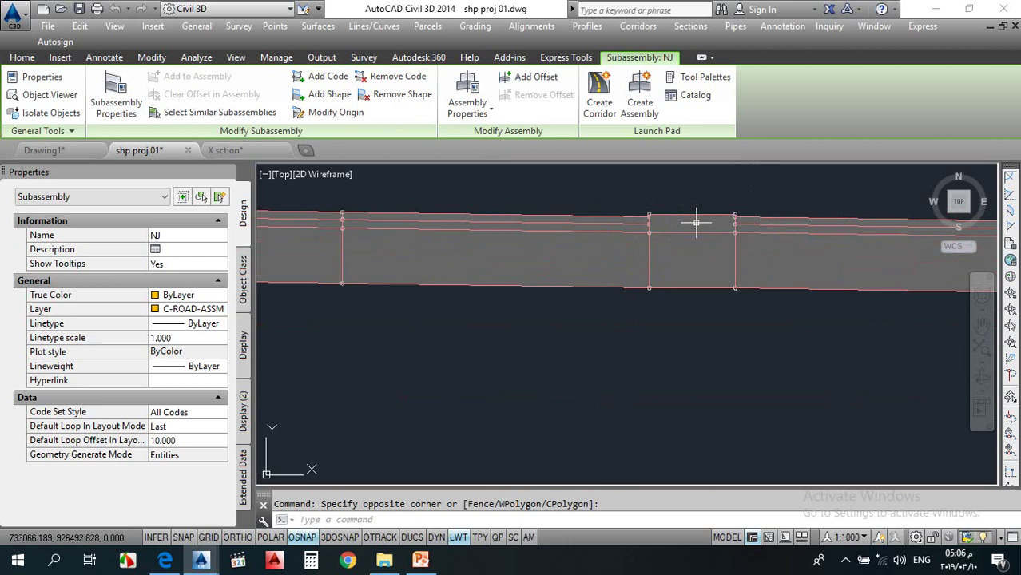
# Step: Compare the assembly's right outer edge with the edge barrier and shoulder in the reference cross section above it
pyautogui.scroll(-5, 640, 223)
pyautogui.scroll(3, 588, 218)
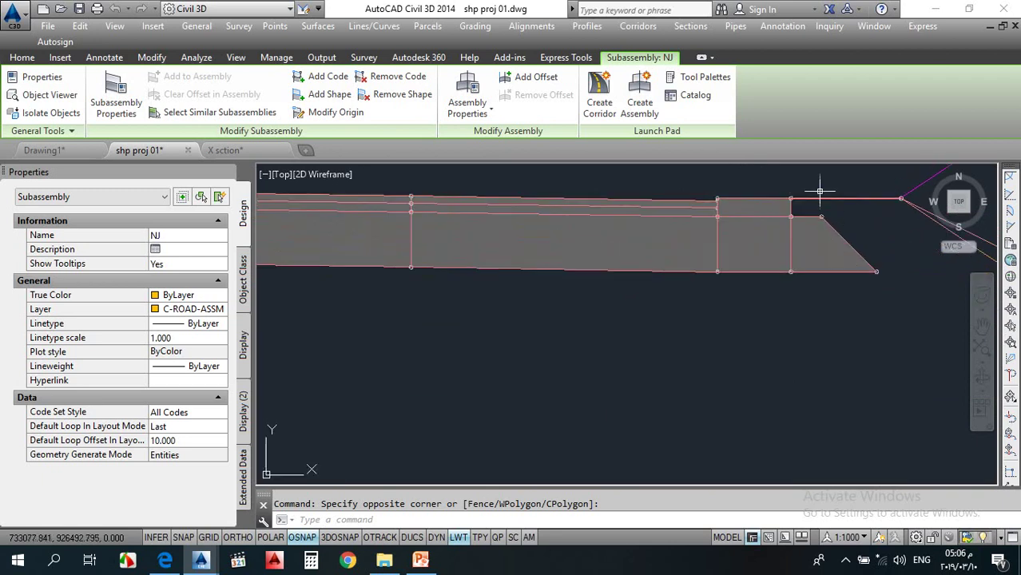
pyautogui.scroll(6, 667, 246)
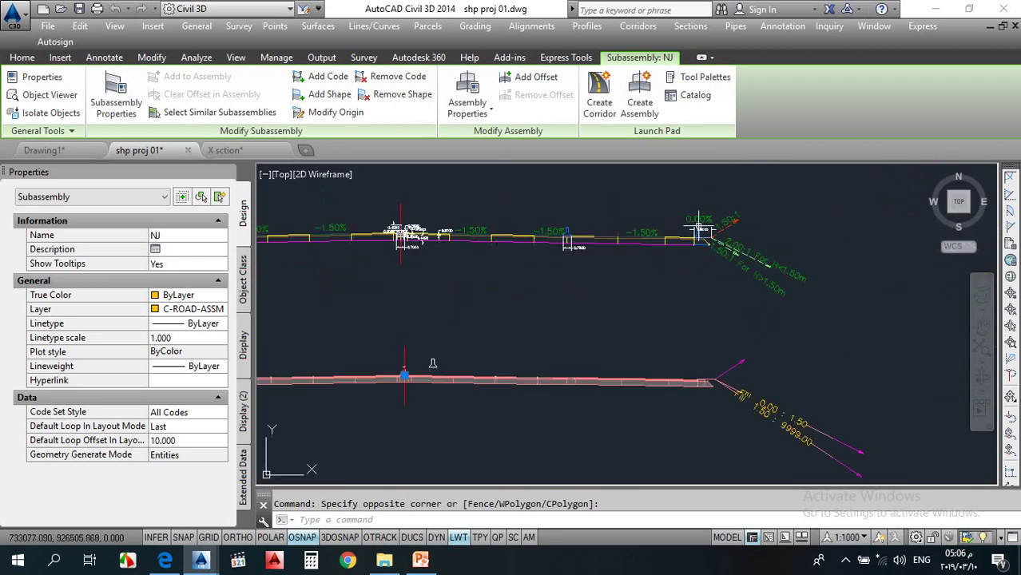
pyautogui.scroll(-5, 668, 232)
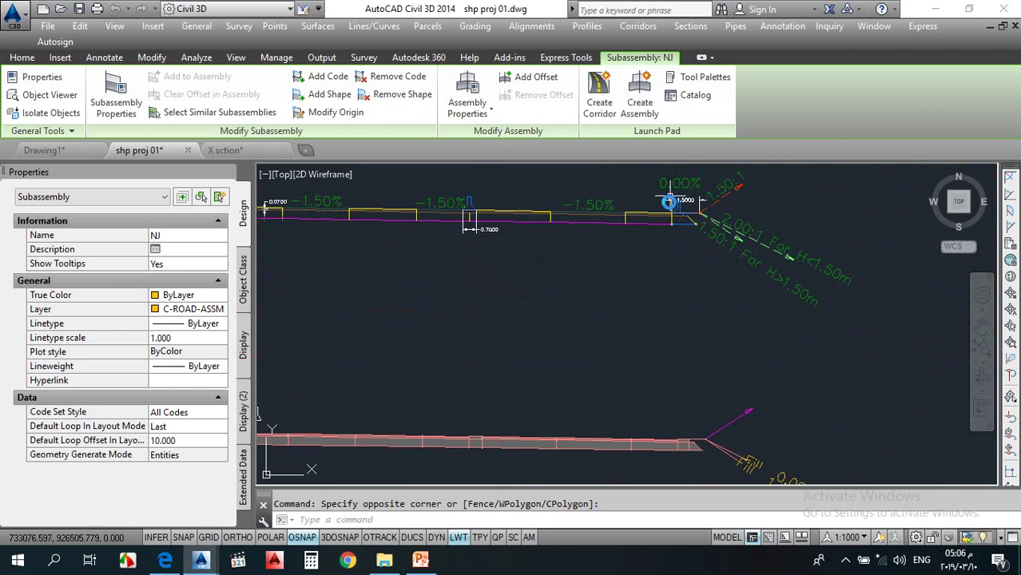
pyautogui.scroll(4, 673, 294)
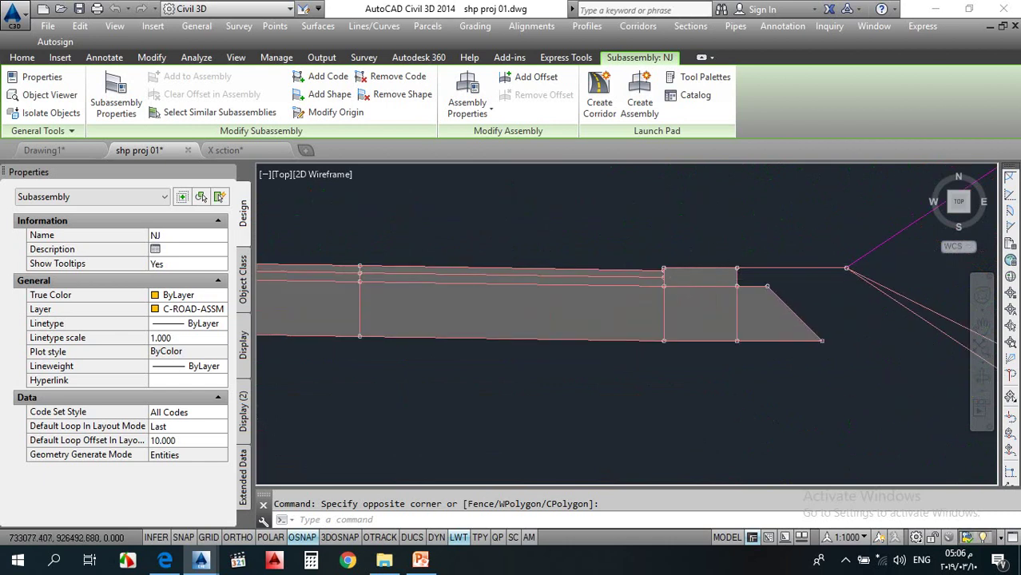
pyautogui.scroll(-4, 703, 272)
pyautogui.scroll(-2, 709, 292)
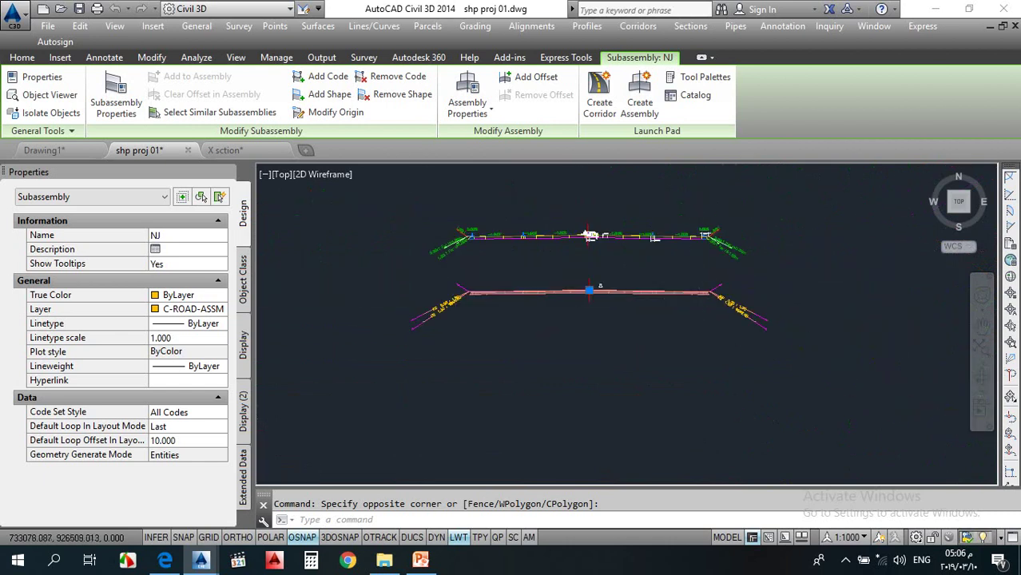
pyautogui.scroll(5, 703, 235)
pyautogui.scroll(-5, 707, 231)
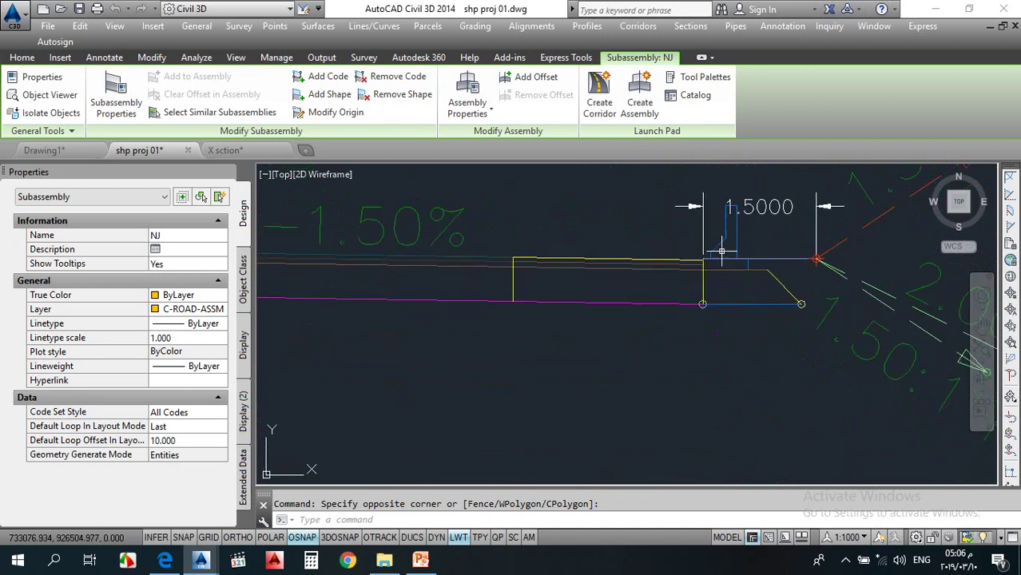
pyautogui.scroll(3, 426, 376)
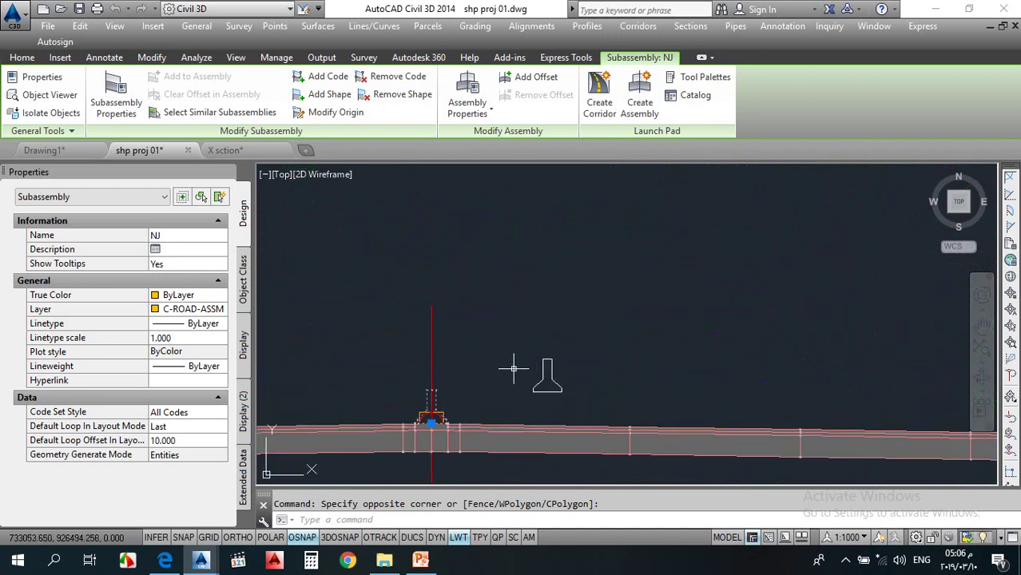
pyautogui.write('c')
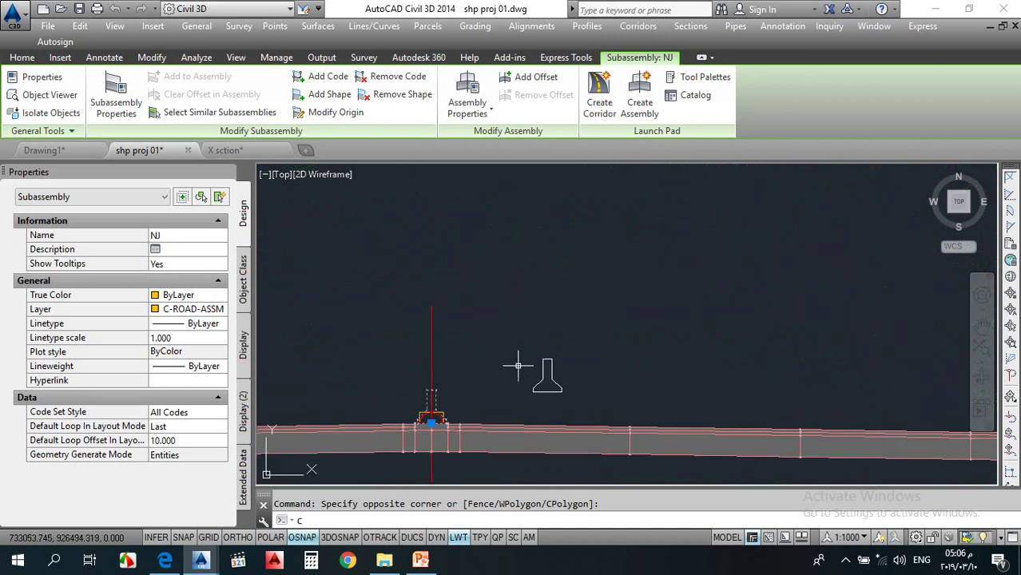
pyautogui.press('Return')
pyautogui.scroll(2, 528, 364)
pyautogui.press('Escape')
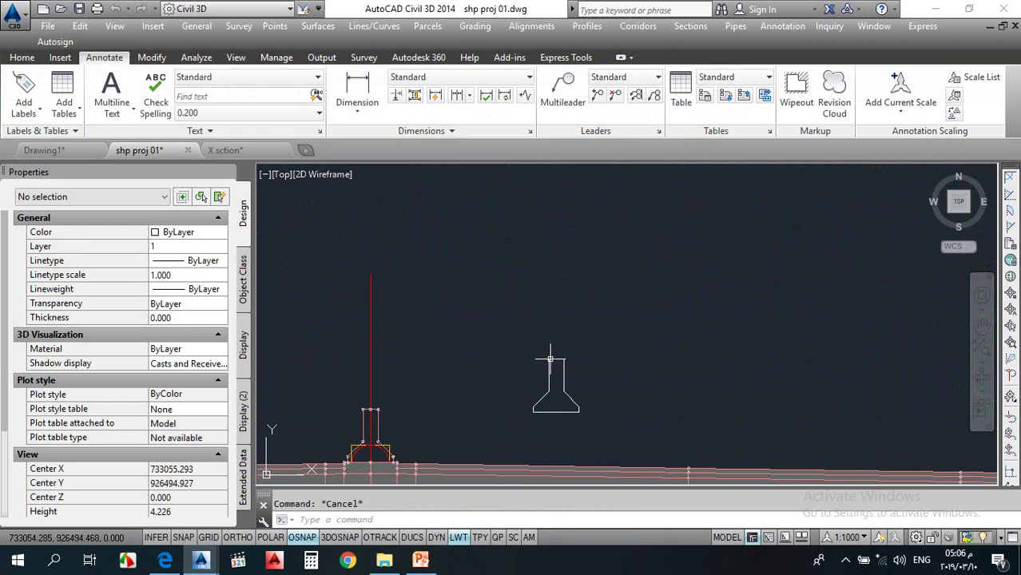
# Step: Copy the left half of the loose barrier profile to the space above the assembly's right outer edge
pyautogui.write('co')
pyautogui.press('Return')
pyautogui.click(551, 348)
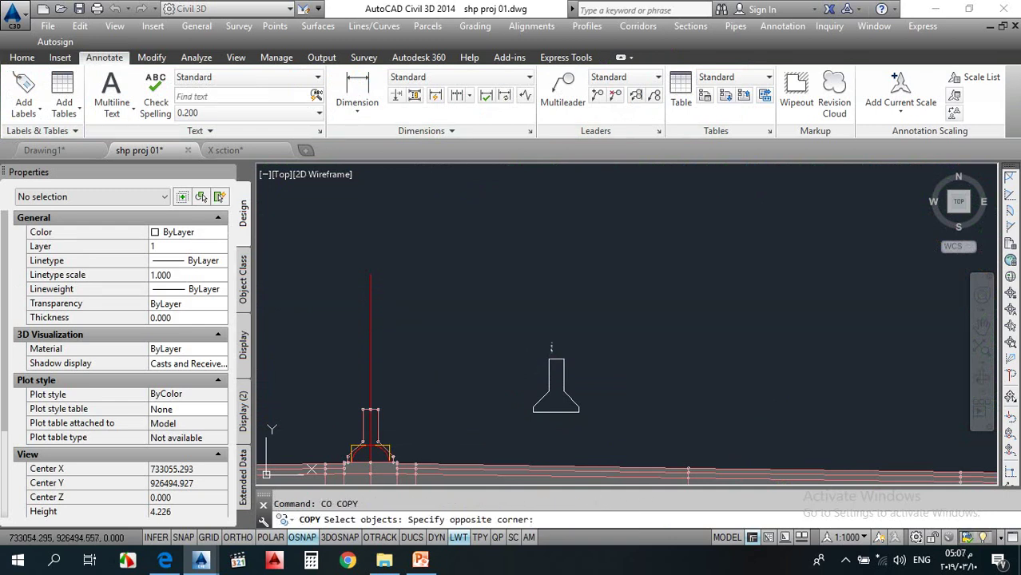
pyautogui.click(520, 428)
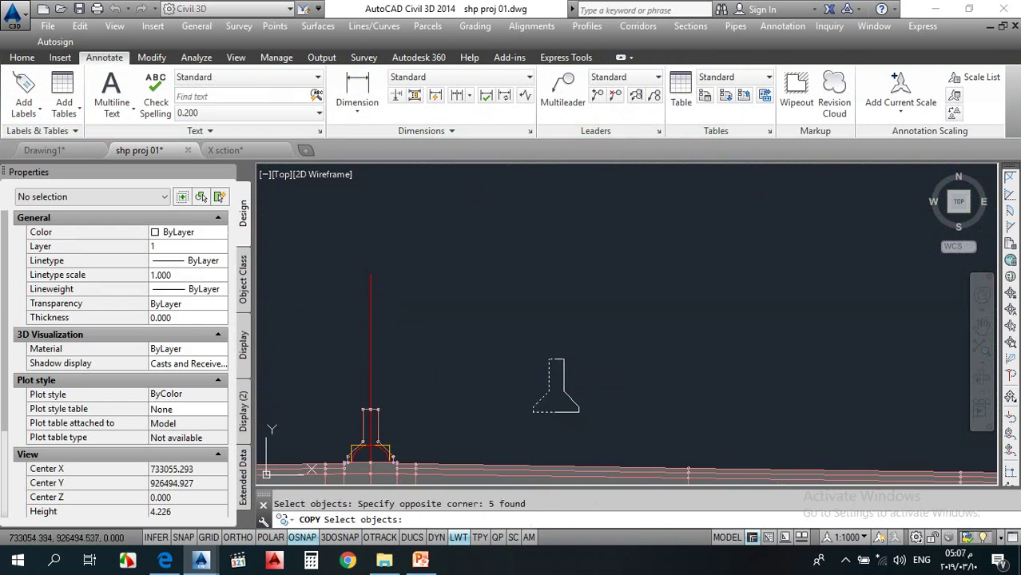
pyautogui.moveTo(552, 360); pyautogui.dragTo(524, 374)
pyautogui.press('Return')
pyautogui.click(539, 365)
pyautogui.scroll(-3, 506, 353)
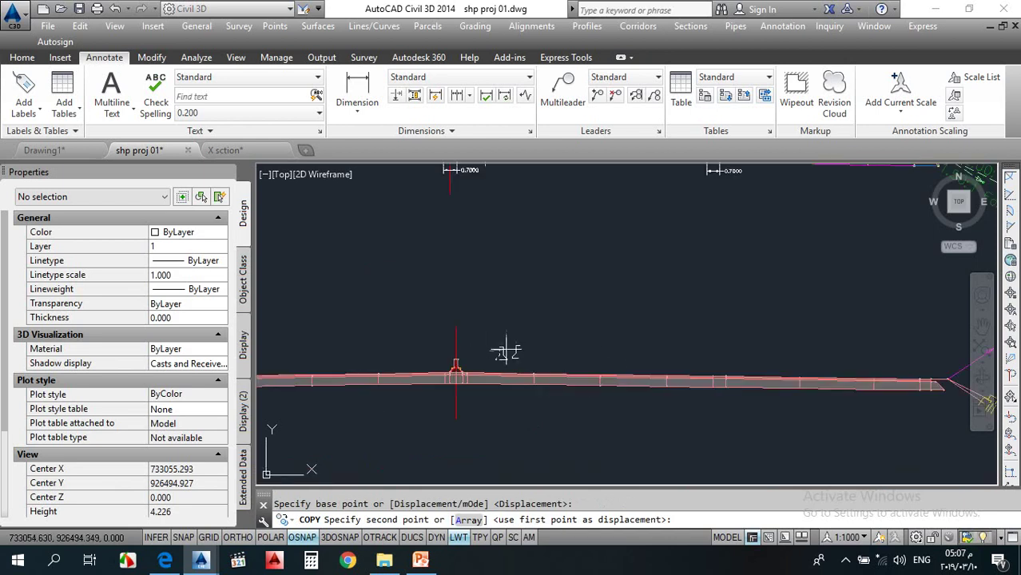
pyautogui.scroll(5, 506, 352)
pyautogui.click(644, 390)
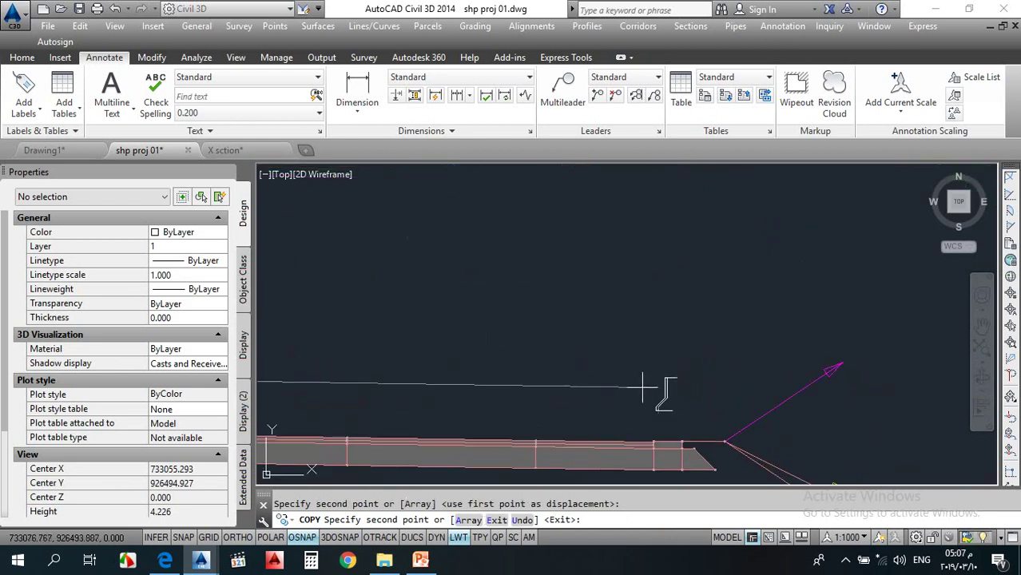
pyautogui.press('Escape')
# Step: Measure the top width of the right edge barrier in the reference section with a linear dimension
pyautogui.scroll(-3, 644, 390)
pyautogui.scroll(6, 611, 291)
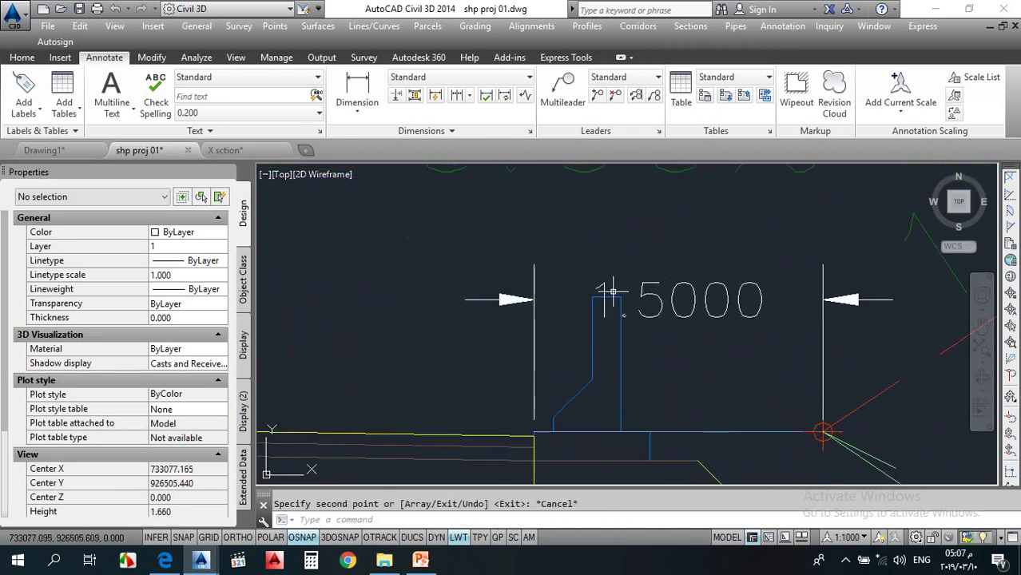
pyautogui.click(357, 92)
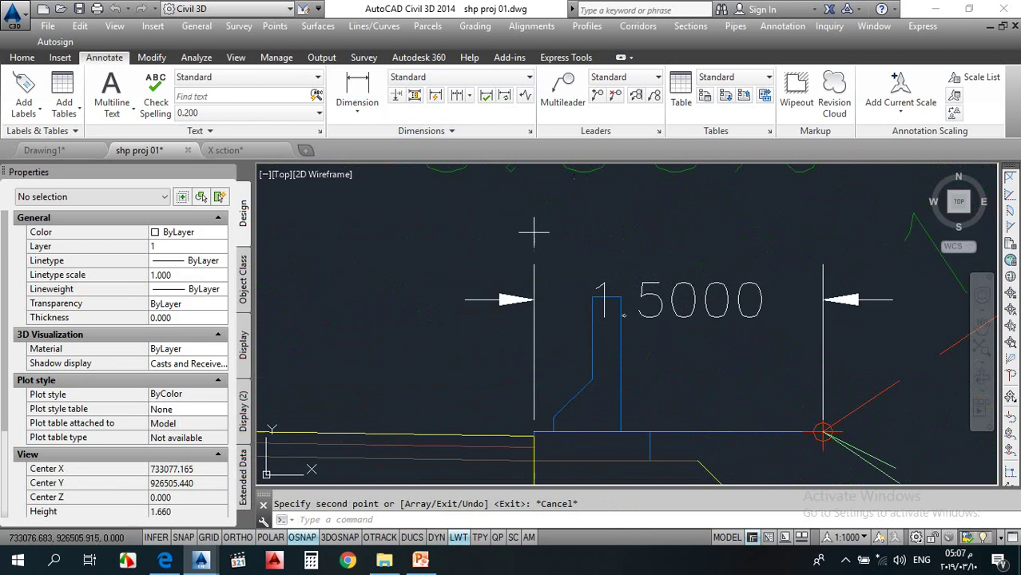
pyautogui.click(592, 297)
pyautogui.click(620, 298)
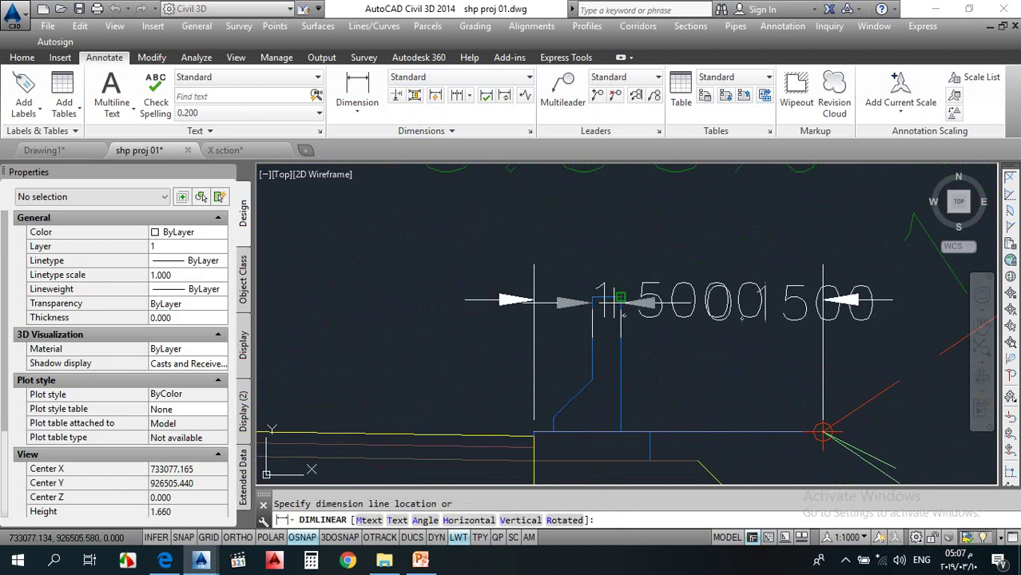
pyautogui.press('Escape')
pyautogui.scroll(-4, 591, 301)
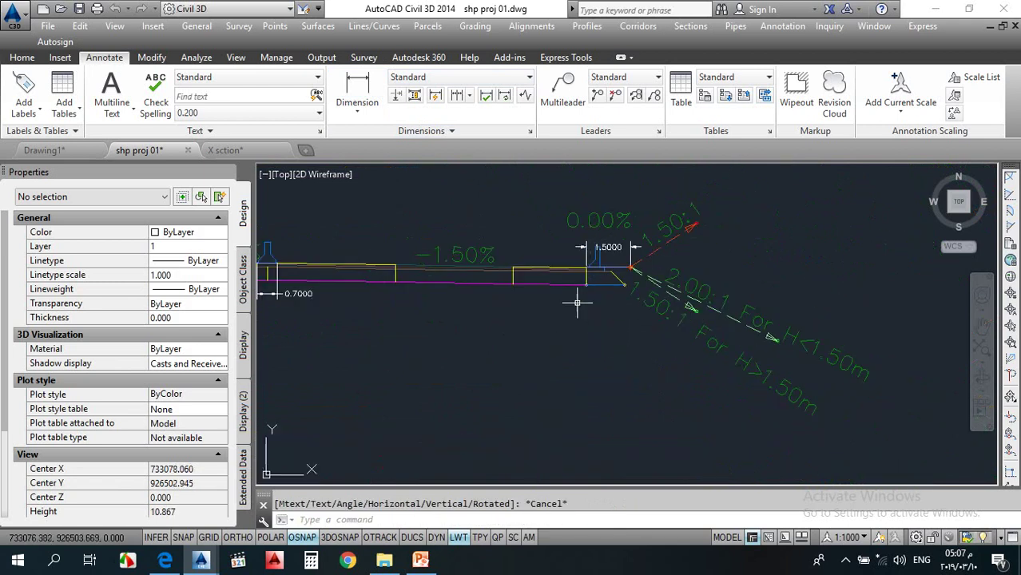
# Step: Offset the upper vertical edge of the copied half-barrier profile by 0.15 toward its open right side
pyautogui.scroll(6, 577, 304)
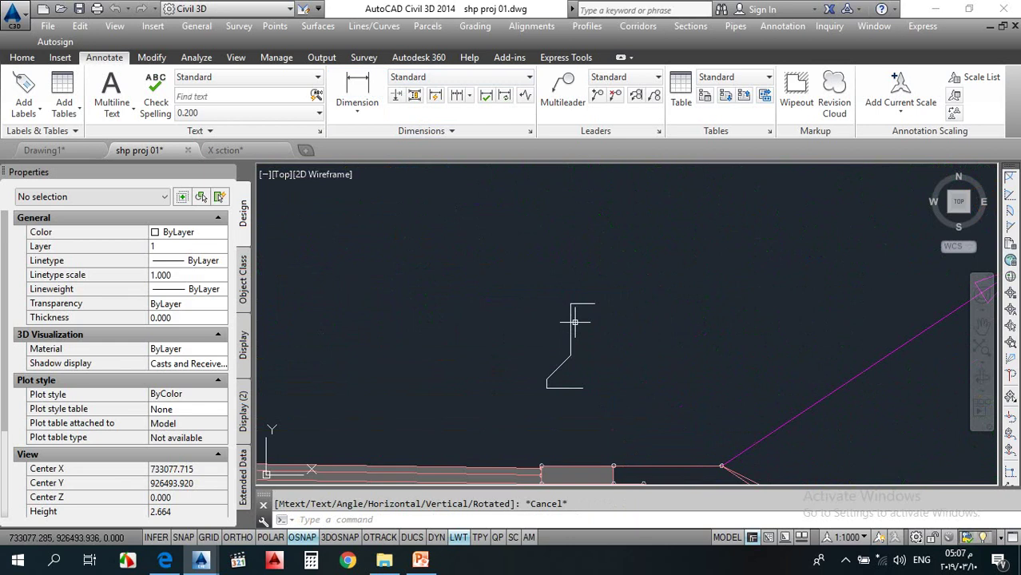
pyautogui.write('o')
pyautogui.press('Return')
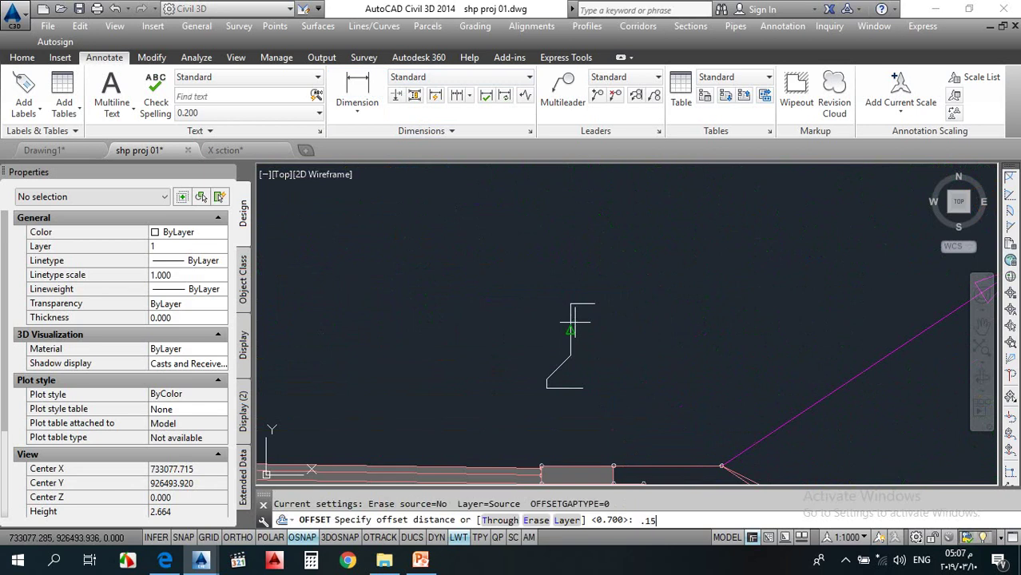
pyautogui.press('Return')
pyautogui.click(571, 323)
pyautogui.click(599, 328)
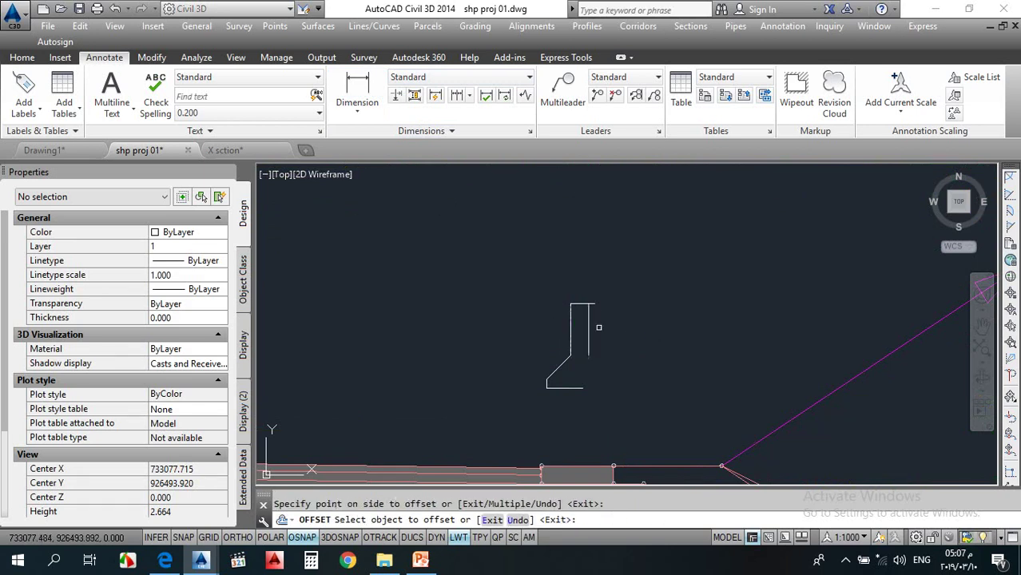
pyautogui.press('Escape')
# Step: Fillet the offset line with the profile's top and base edges at zero radius to close both corners
pyautogui.write('f')
pyautogui.press('Return')
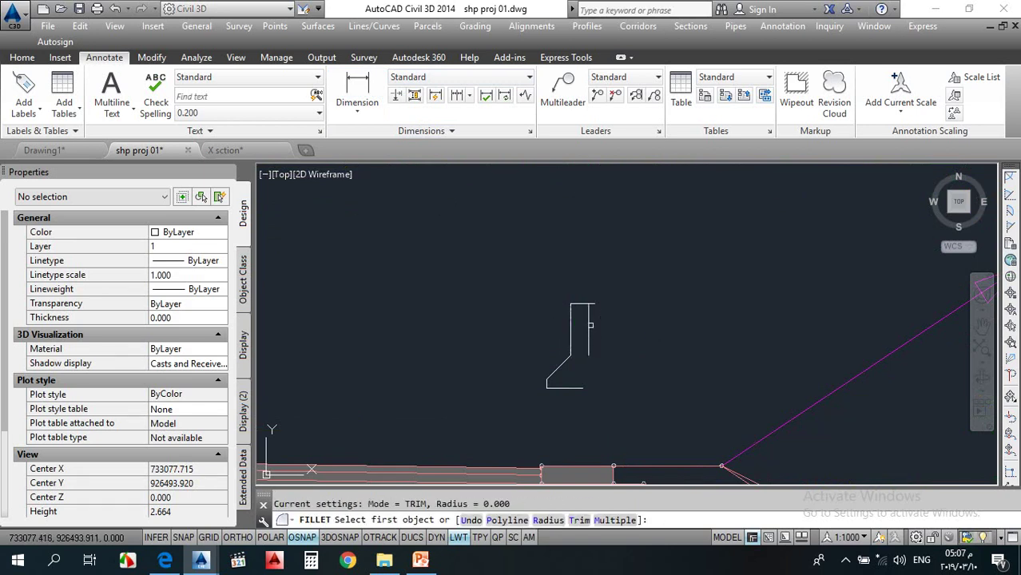
pyautogui.click(590, 324)
pyautogui.click(588, 305)
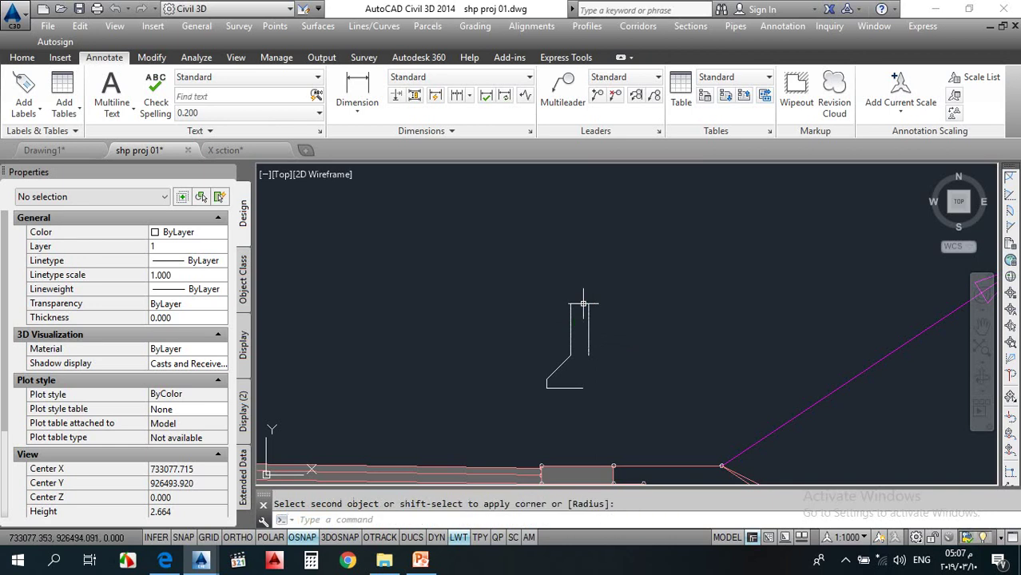
pyautogui.press('Return')
pyautogui.click(588, 326)
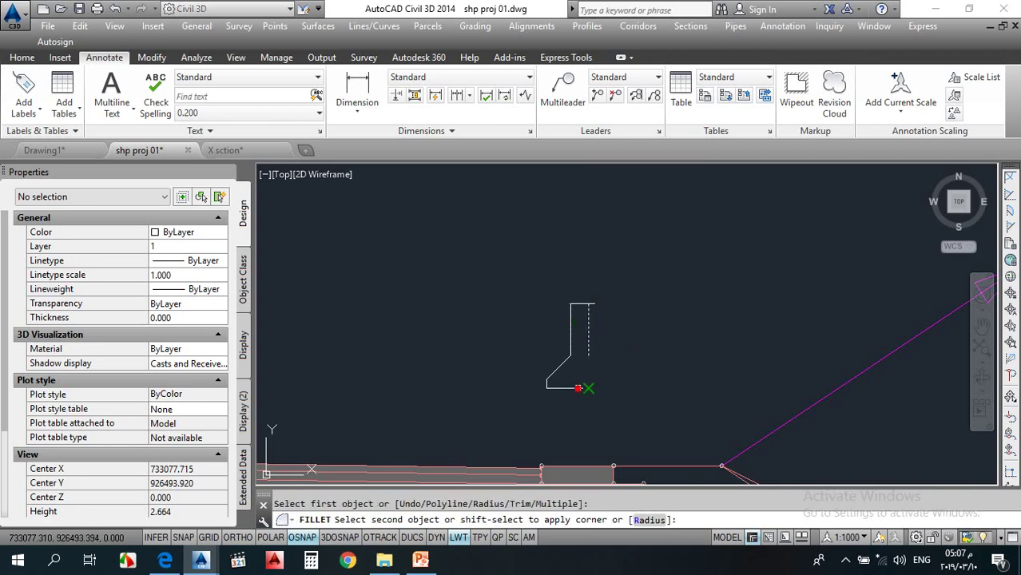
pyautogui.click(586, 388)
pyautogui.press('Escape')
# Step: Erase the leftover piece of the top edge that sticks out beyond the offset line
pyautogui.write('e')
pyautogui.press('Return')
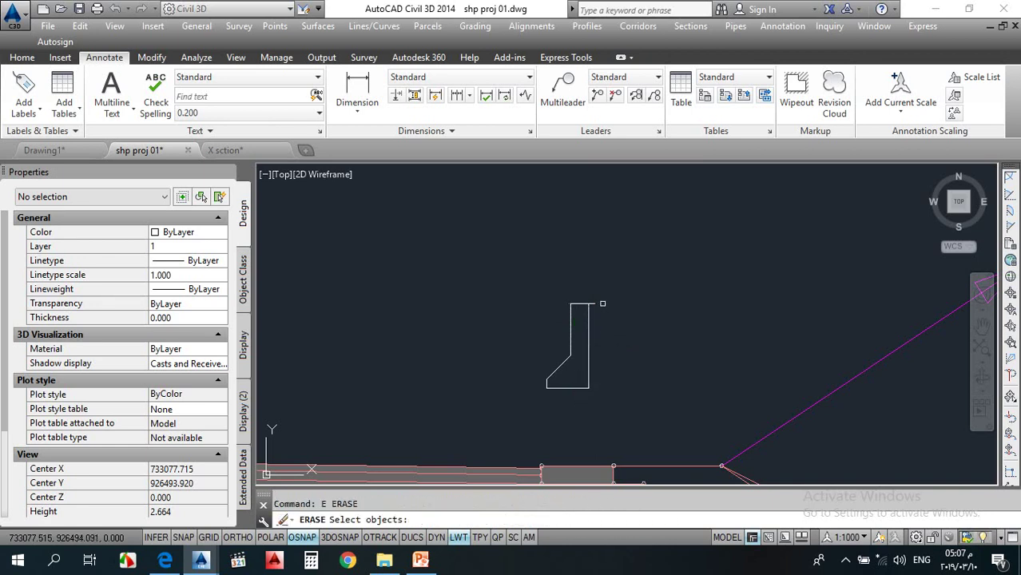
pyautogui.click(593, 304)
pyautogui.press('Return')
pyautogui.scroll(-2, 593, 279)
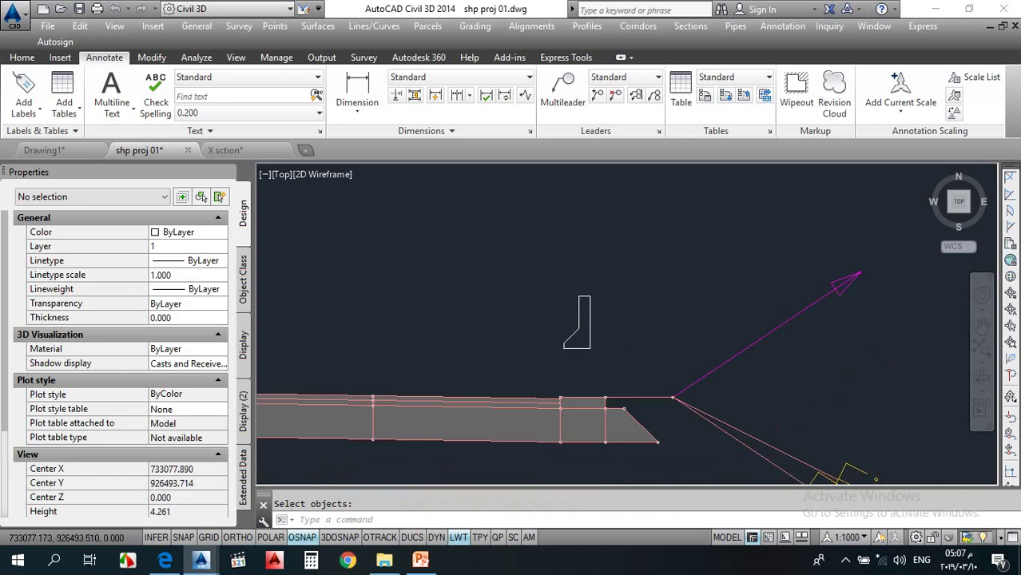
# Step: Join all segments of the half-barrier outline into one closed polyline
pyautogui.scroll(2, 581, 271)
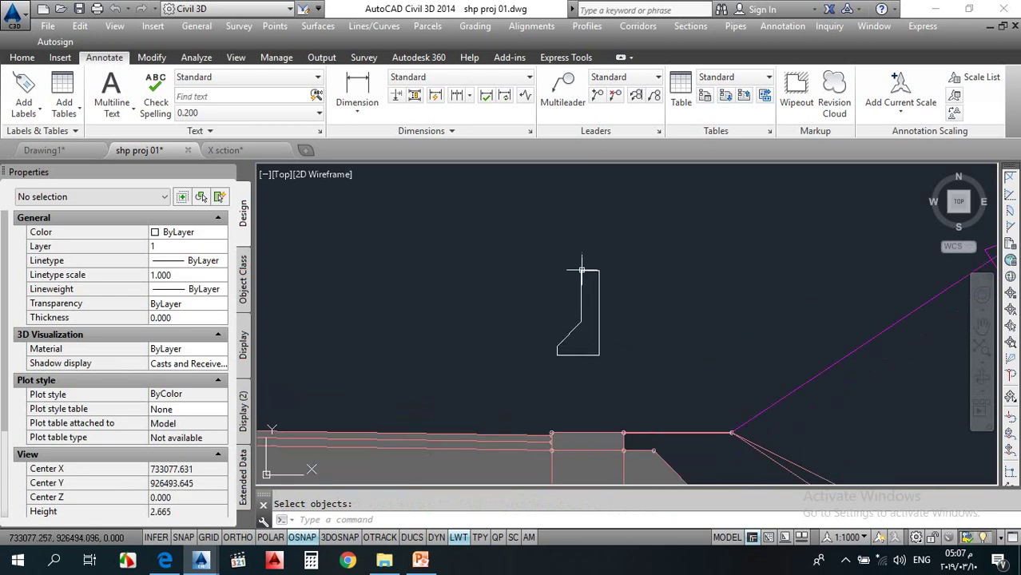
pyautogui.write('j')
pyautogui.press('Return')
pyautogui.click(600, 331)
pyautogui.click(623, 247)
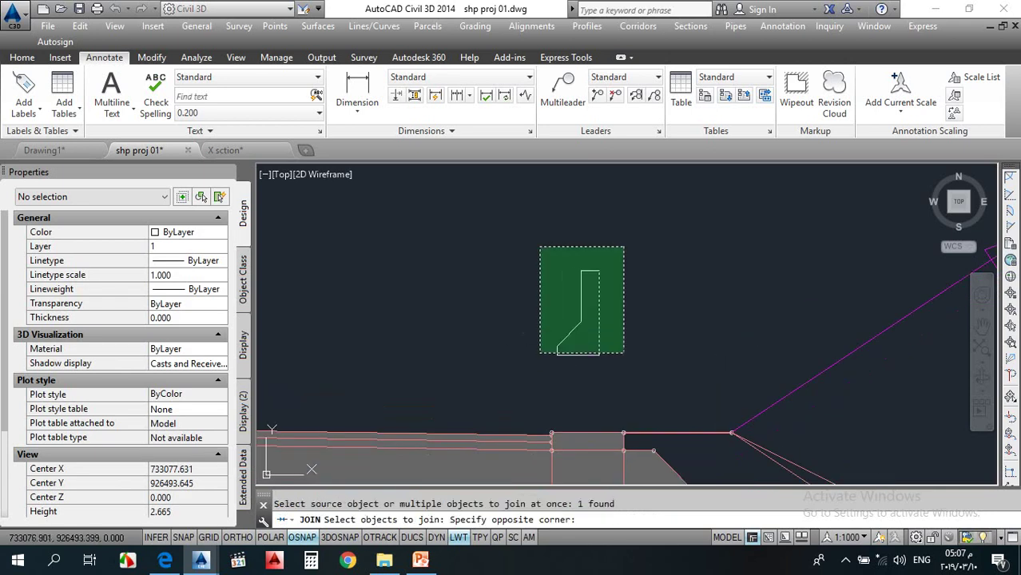
pyautogui.click(527, 374)
pyautogui.press('Return')
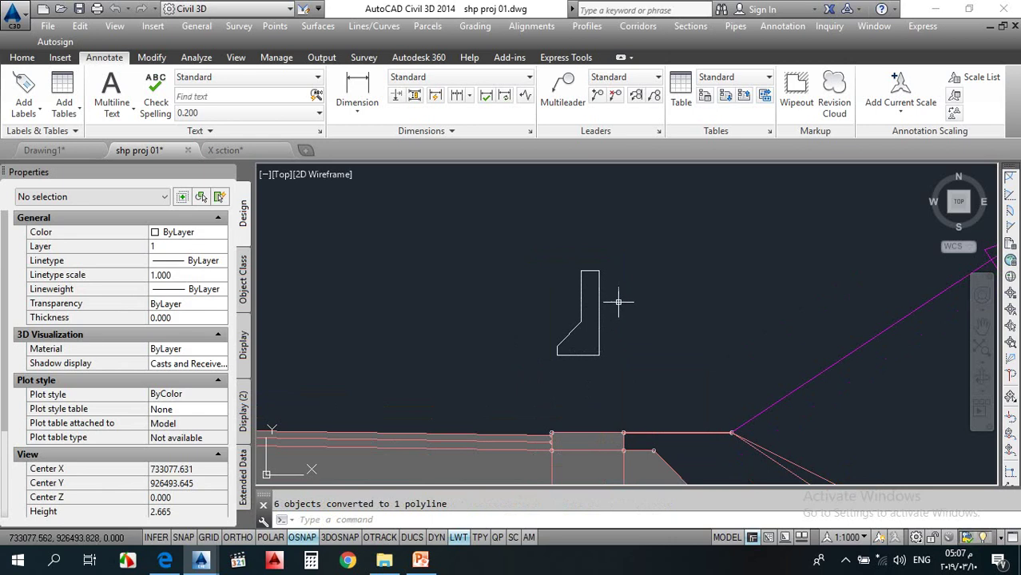
# Step: Create a subassembly named NJ02 from the half-barrier polyline, erasing the existing entities
pyautogui.click(638, 26)
pyautogui.click(686, 82)
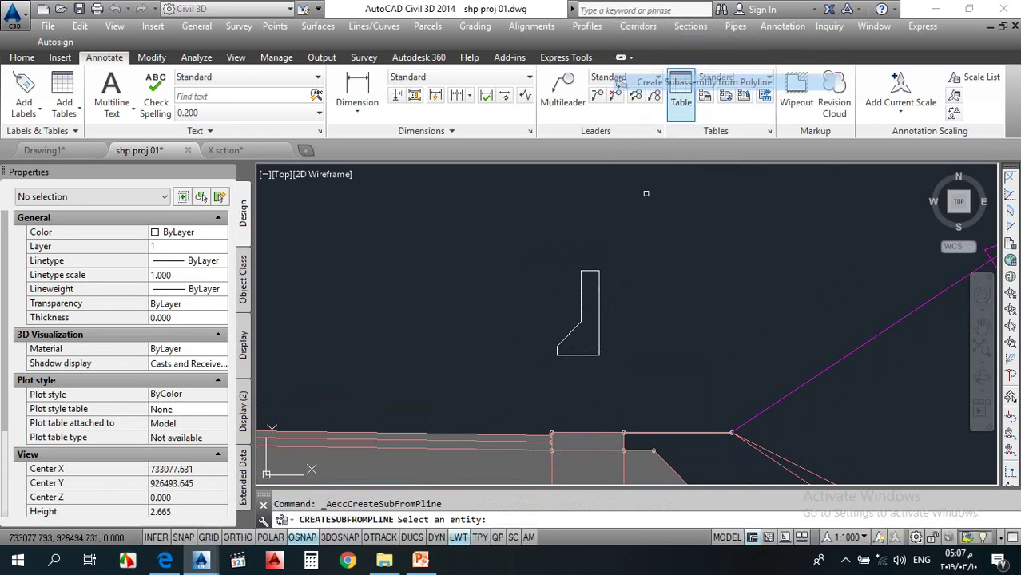
pyautogui.click(595, 316)
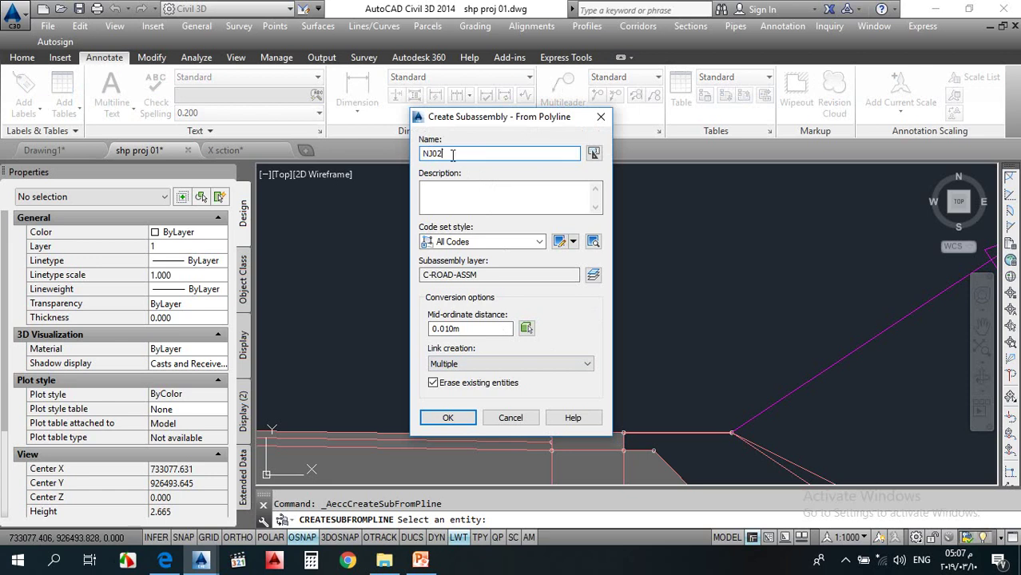
pyautogui.click(450, 421)
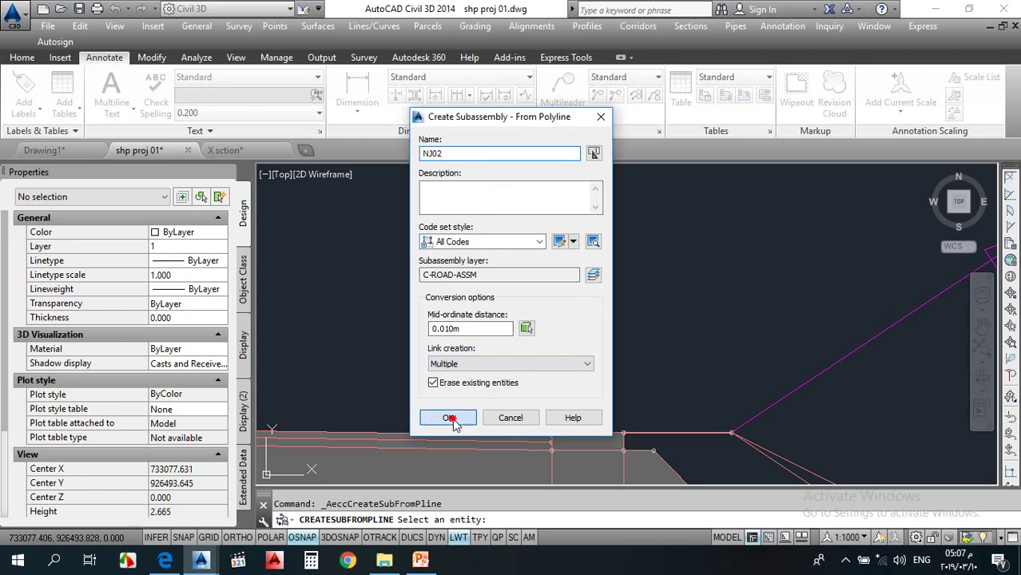
pyautogui.press('Escape')
pyautogui.click(582, 328)
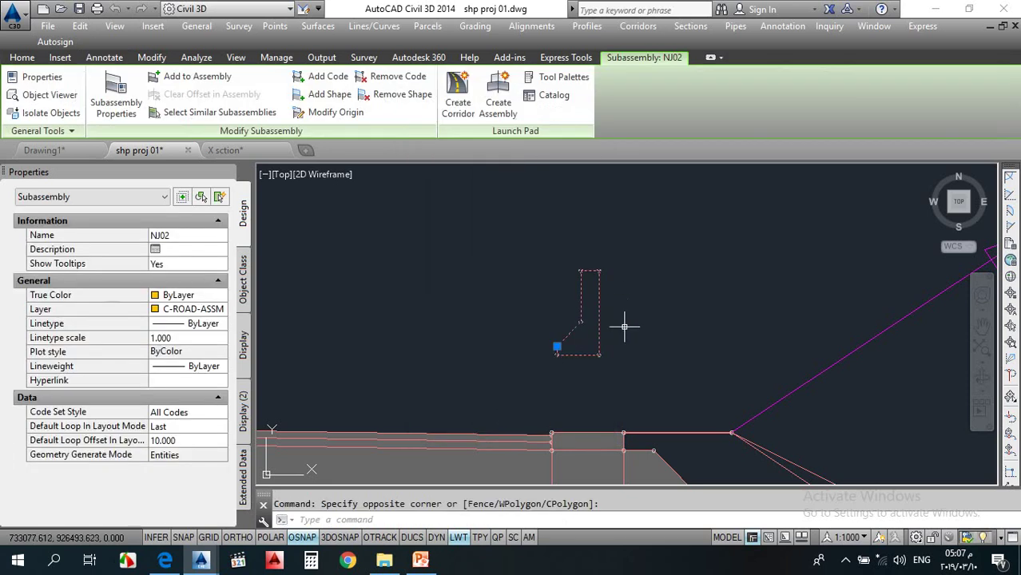
pyautogui.press('Escape')
# Step: Move the origin of the NJ02 subassembly to the lower-left corner of its base
pyautogui.scroll(6, 556, 446)
pyautogui.scroll(-5, 574, 380)
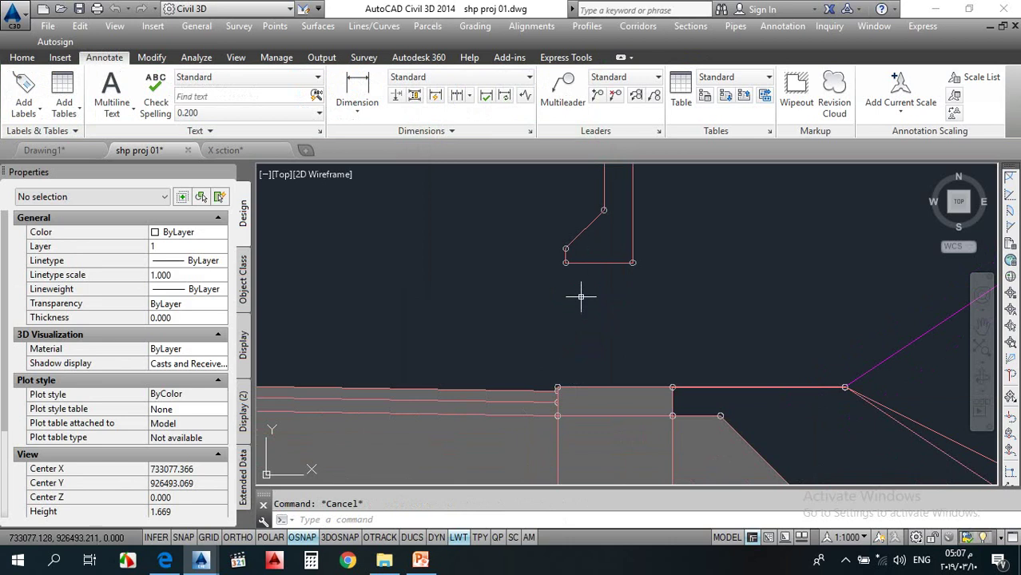
pyautogui.click(597, 265)
pyautogui.click(296, 177)
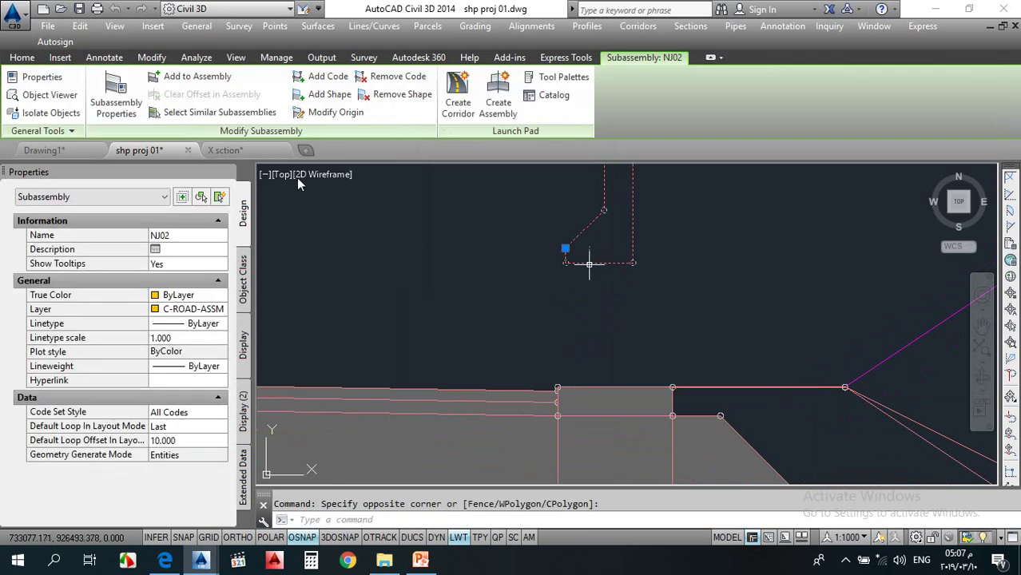
pyautogui.click(323, 113)
pyautogui.scroll(4, 576, 266)
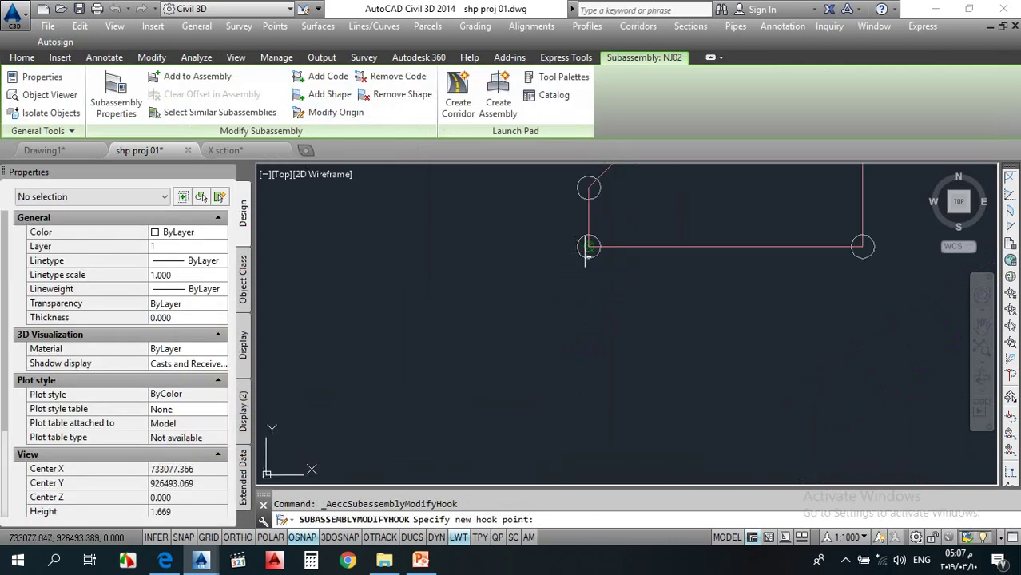
pyautogui.click(589, 247)
pyautogui.press('Escape')
pyautogui.click(589, 247)
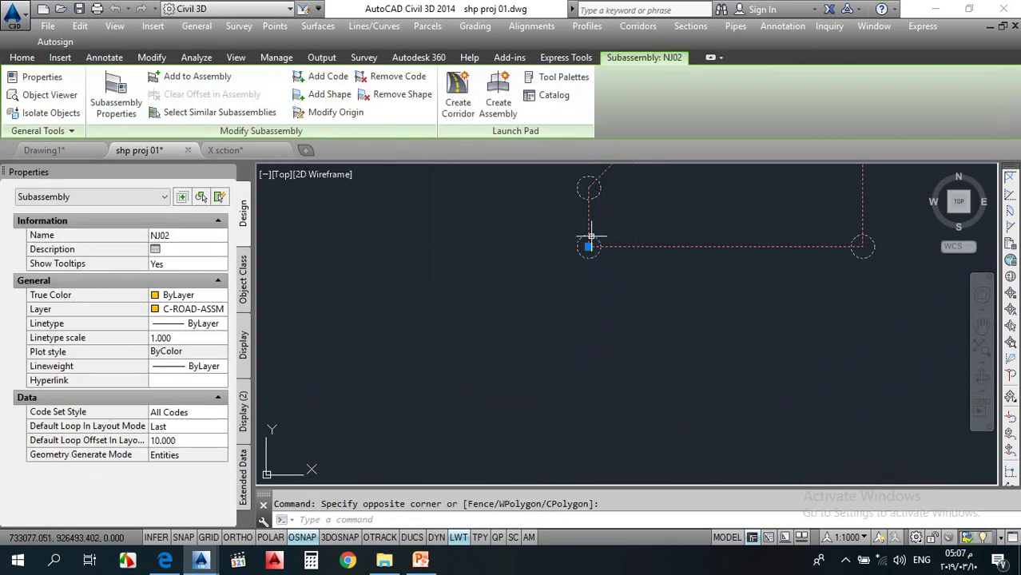
# Step: Choose the LinkOffsetAndSlope subassembly from the metric generic subassemblies for the block at the assembly's right edge
pyautogui.scroll(-3, 583, 338)
pyautogui.scroll(3, 543, 417)
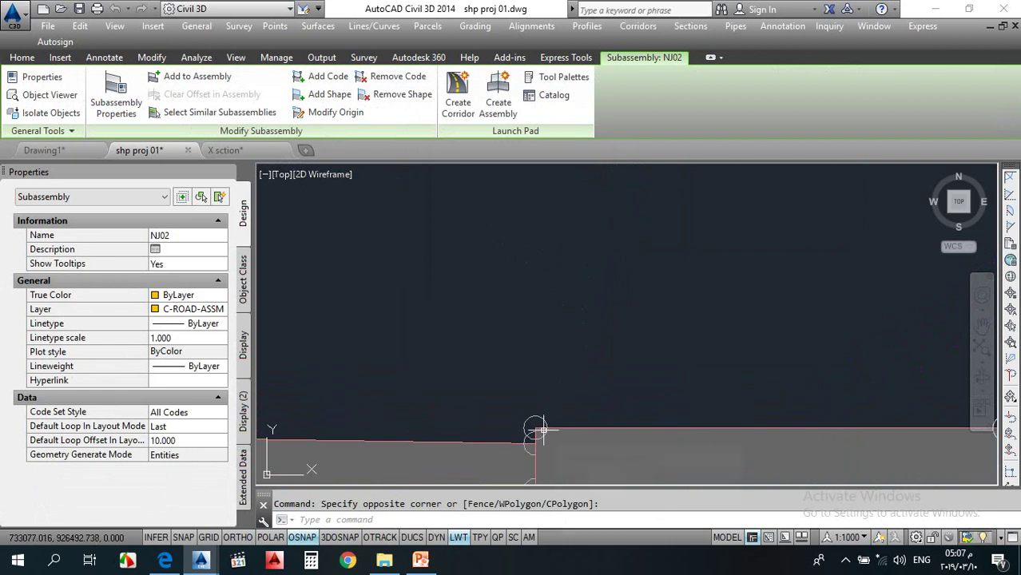
pyautogui.scroll(-2, 541, 335)
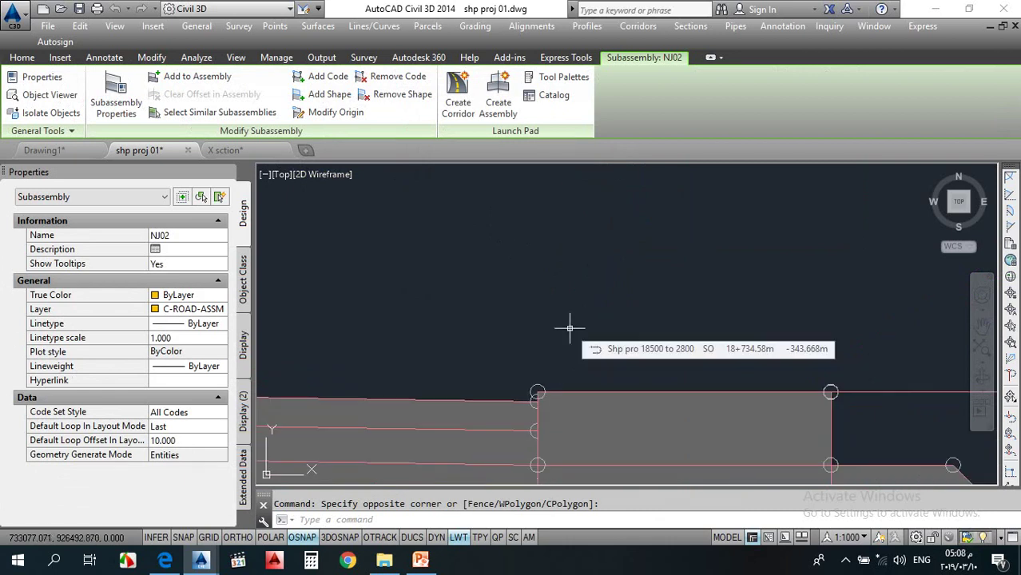
pyautogui.press('Escape')
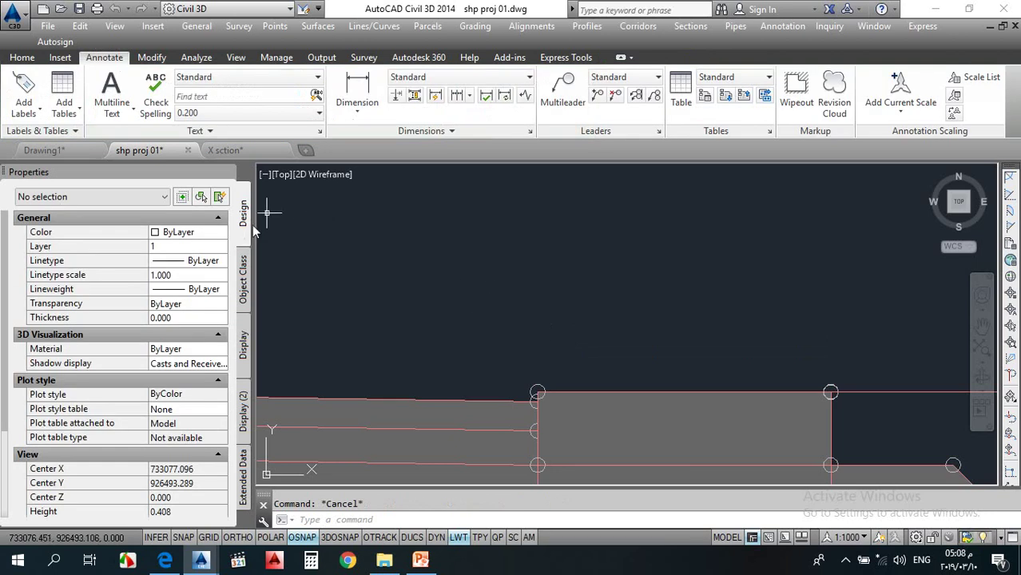
pyautogui.click(22, 57)
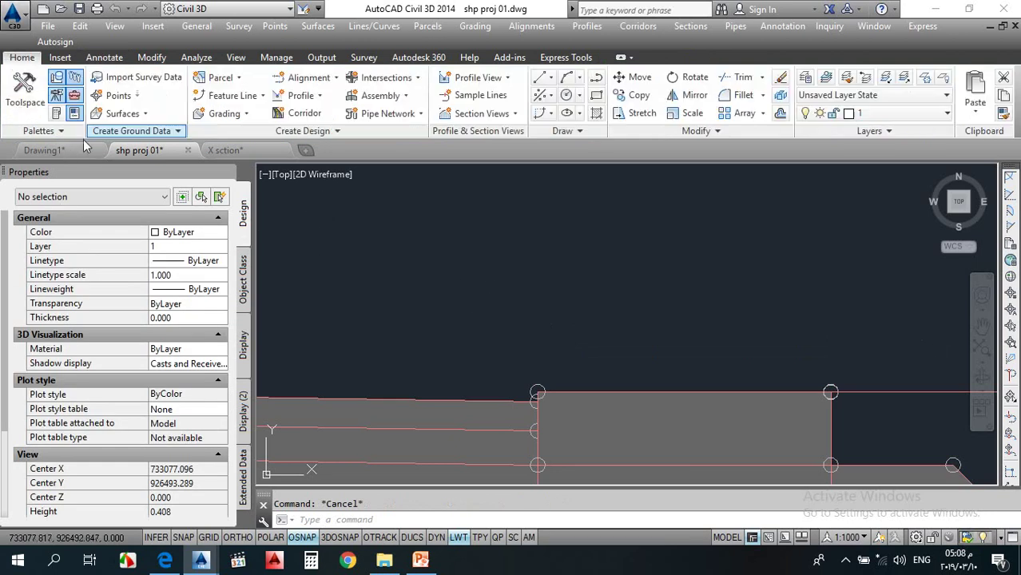
pyautogui.click(55, 115)
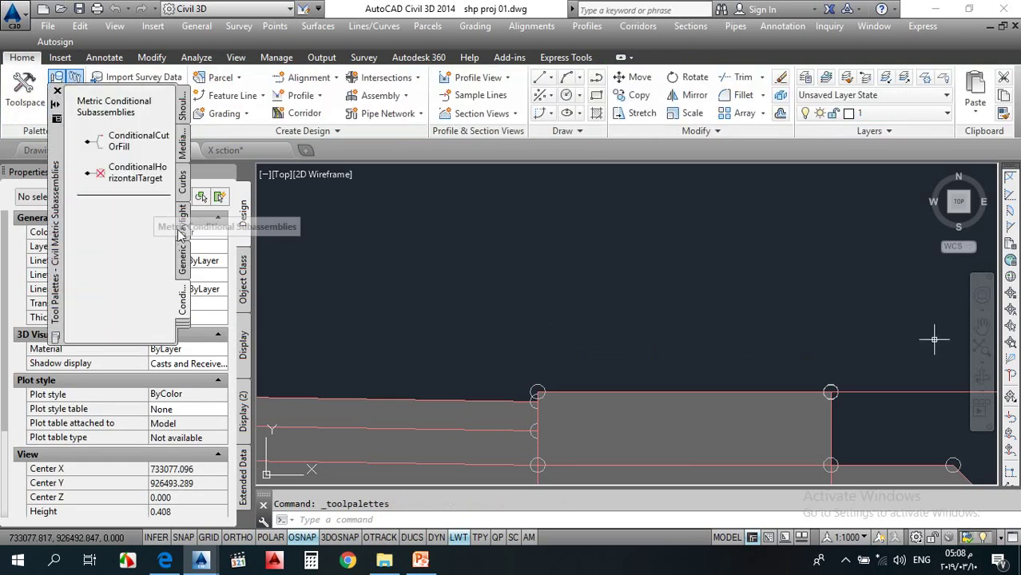
pyautogui.click(183, 257)
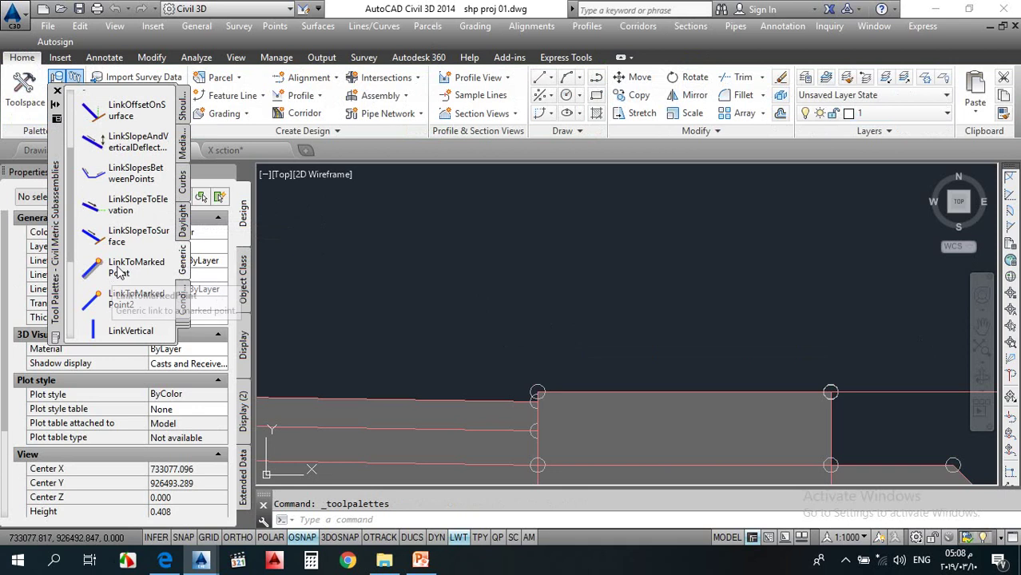
pyautogui.scroll(4, 127, 208)
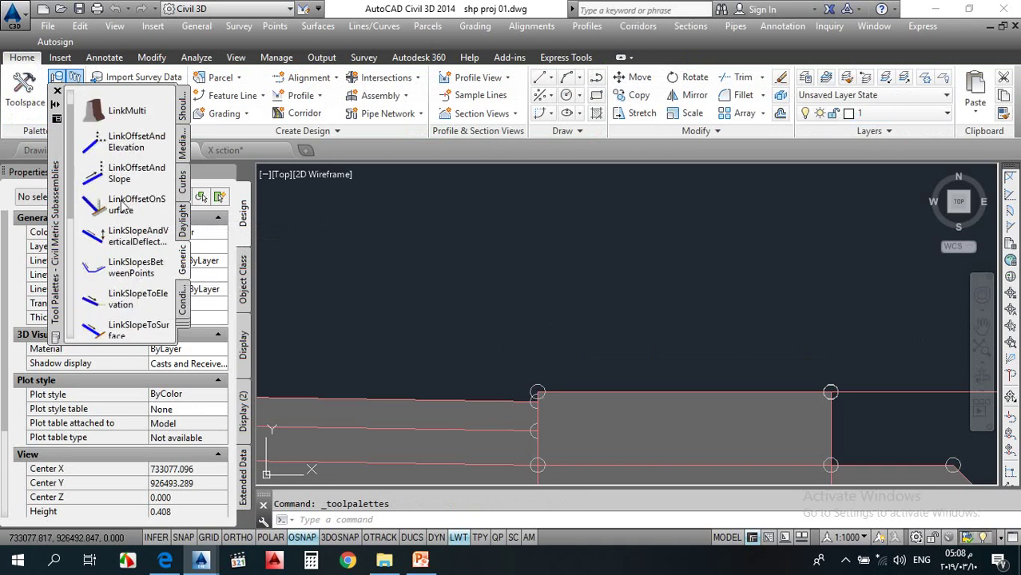
pyautogui.scroll(-8, 125, 209)
pyautogui.scroll(5, 124, 210)
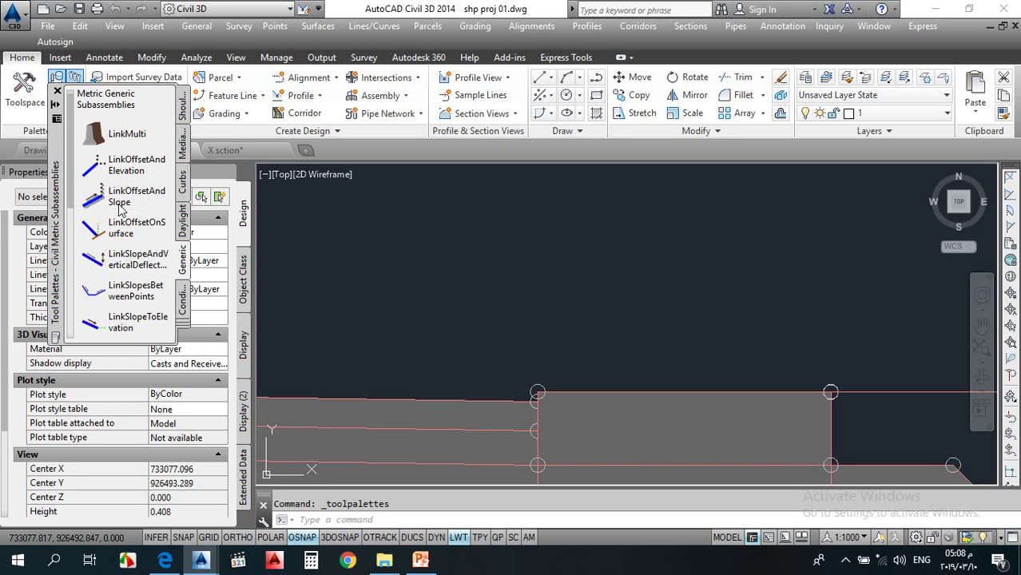
pyautogui.click(119, 199)
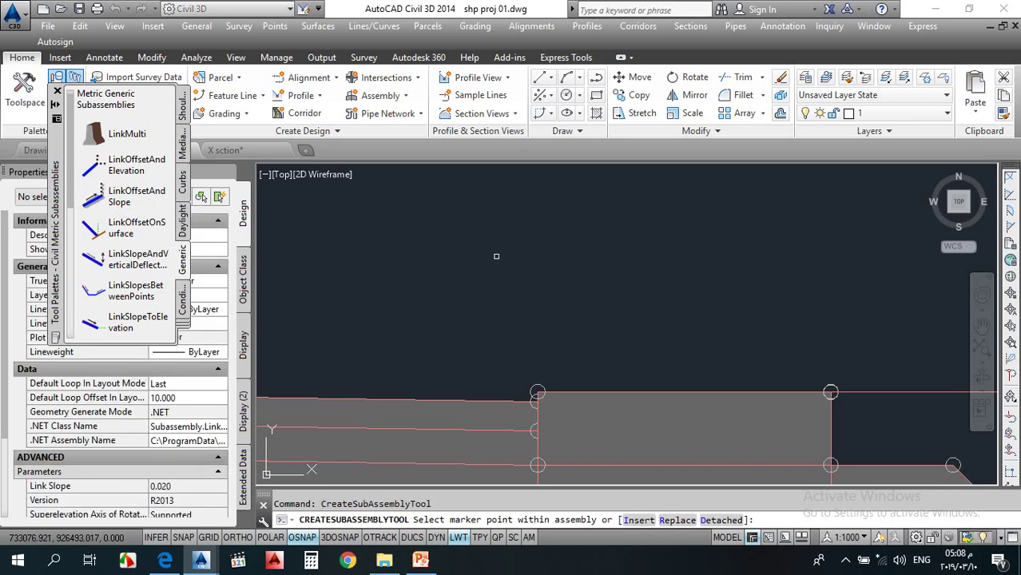
# Step: Set the link's offset from baseline to 0.05 m and slope to 0%, and attach it to the top-left marker of the right edge block
pyautogui.scroll(-2, 171, 440)
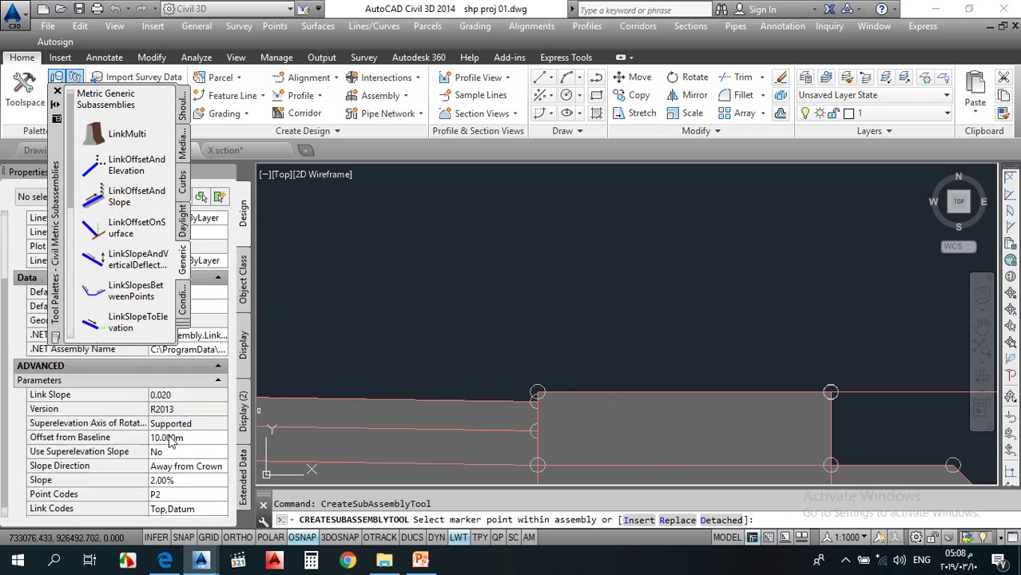
pyautogui.click(187, 439)
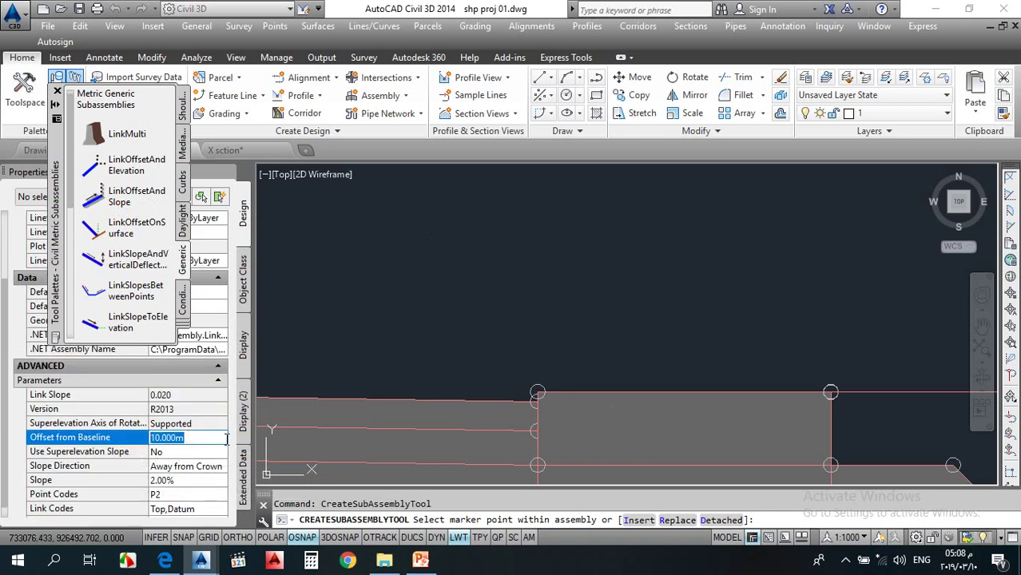
pyautogui.press('BackSpace')
pyautogui.write('.05')
pyautogui.click(182, 480)
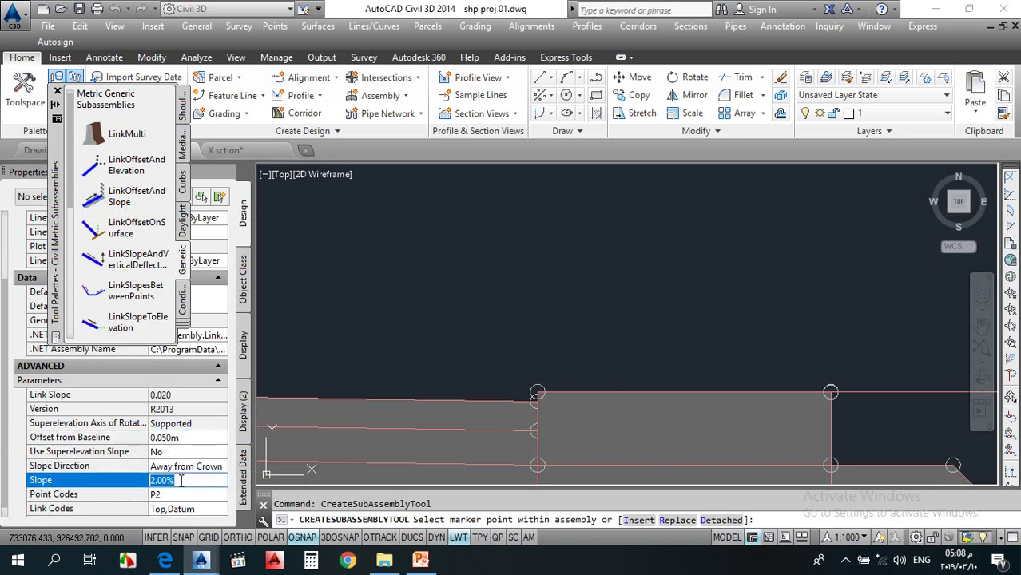
pyautogui.write('0')
pyautogui.click(181, 440)
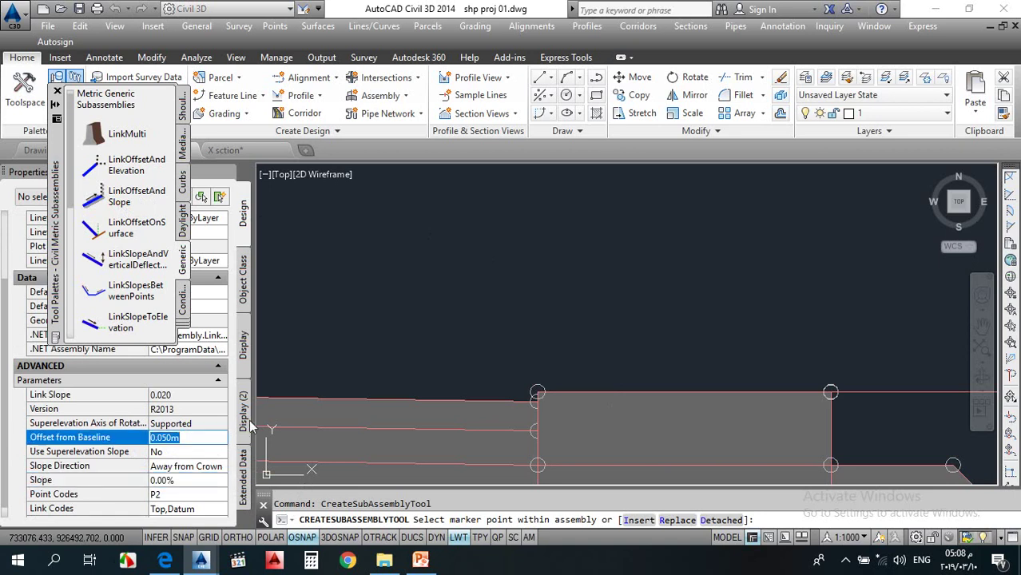
pyautogui.click(537, 393)
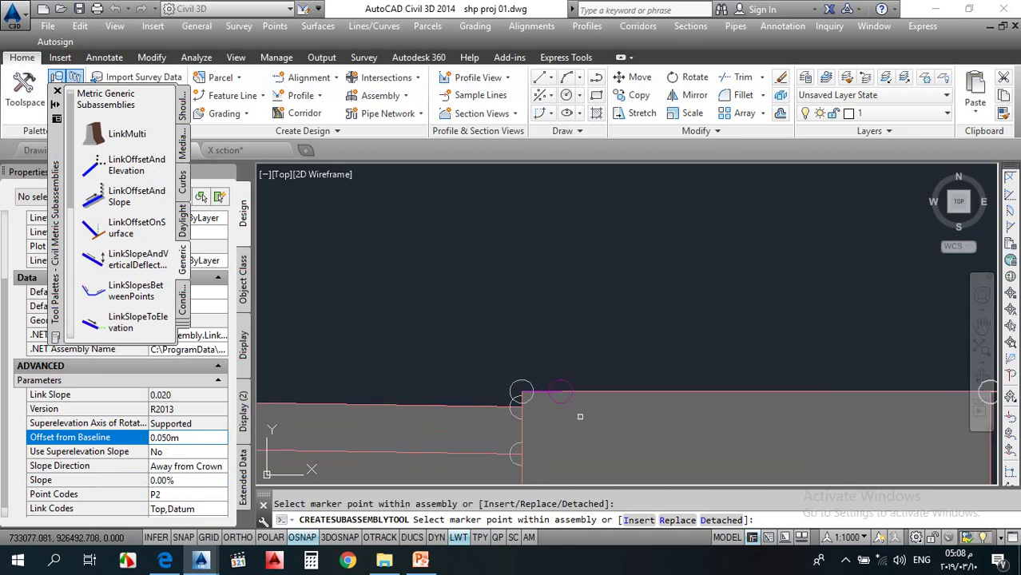
pyautogui.press('Escape')
pyautogui.scroll(-2, 591, 345)
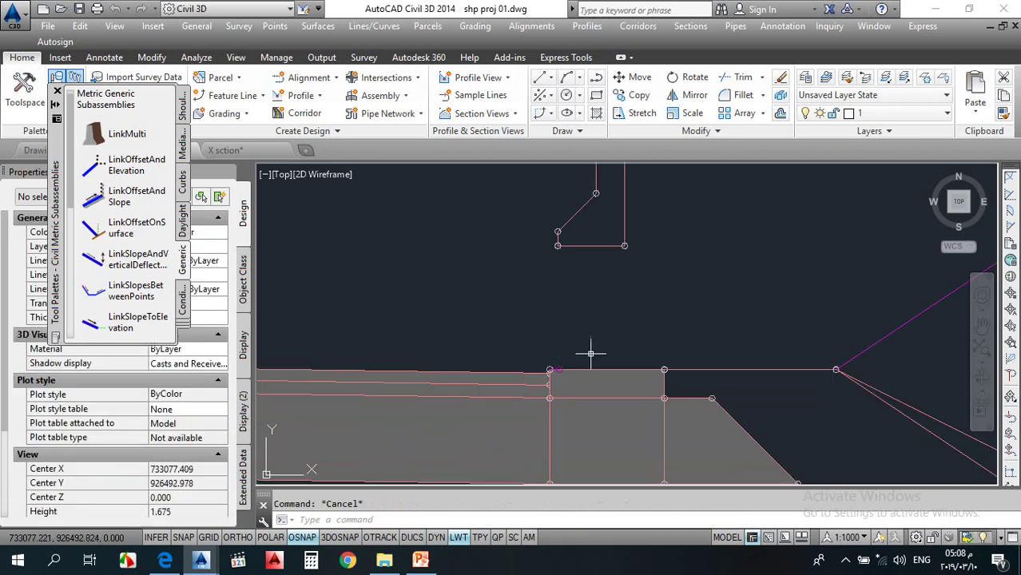
# Step: Attach the NJ02 subassembly to the marker at the end of the 0.05 m offset link on the right edge block
pyautogui.moveTo(595, 242); pyautogui.dragTo(588, 256)
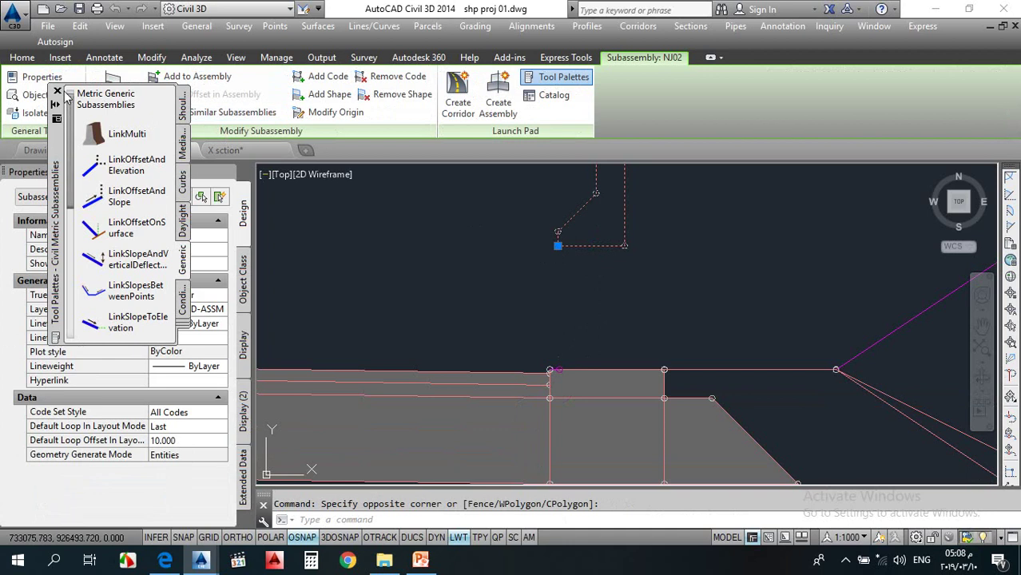
pyautogui.click(192, 76)
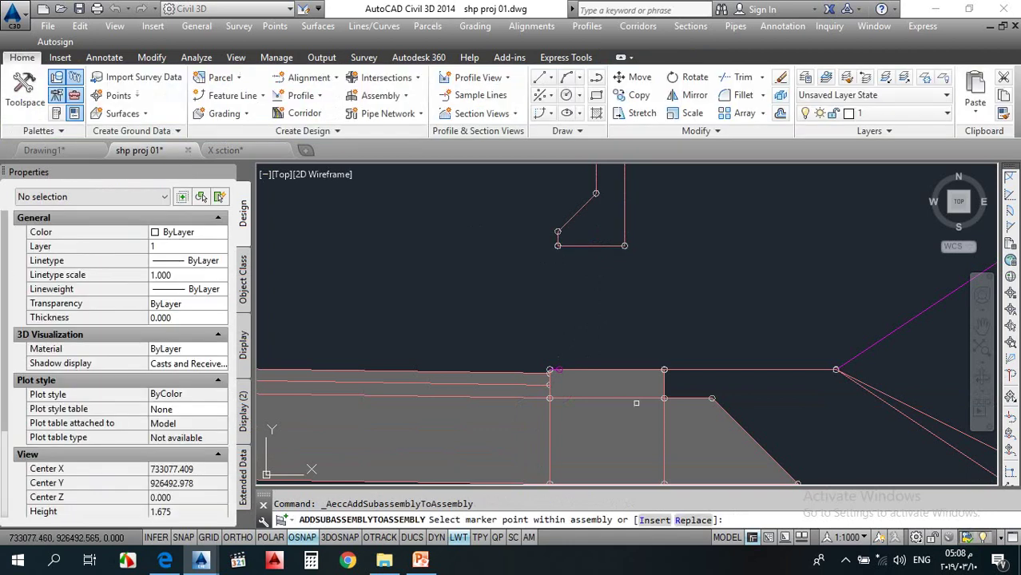
pyautogui.scroll(3, 550, 365)
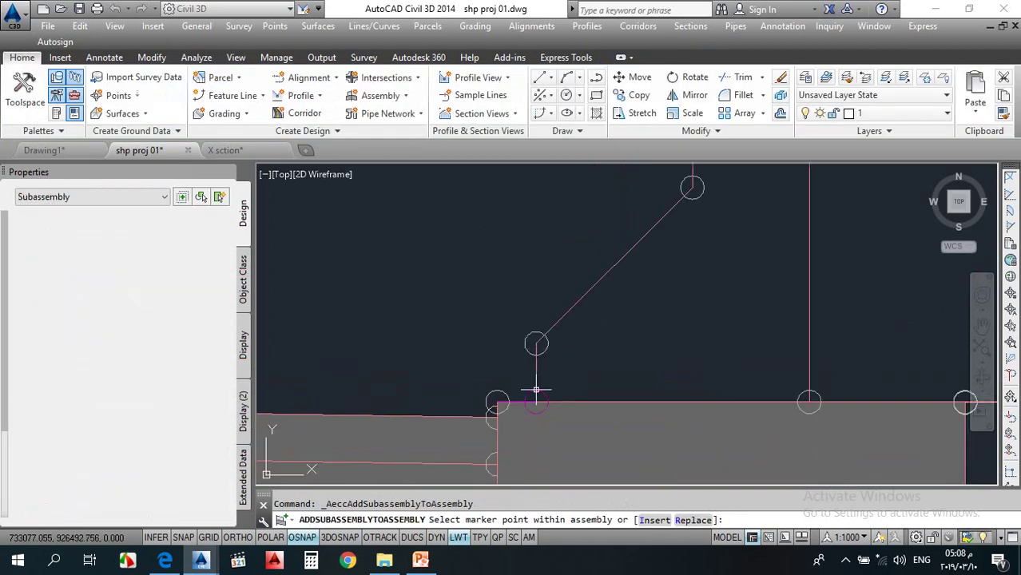
pyautogui.click(537, 402)
pyautogui.scroll(2, 560, 383)
pyautogui.press('Escape')
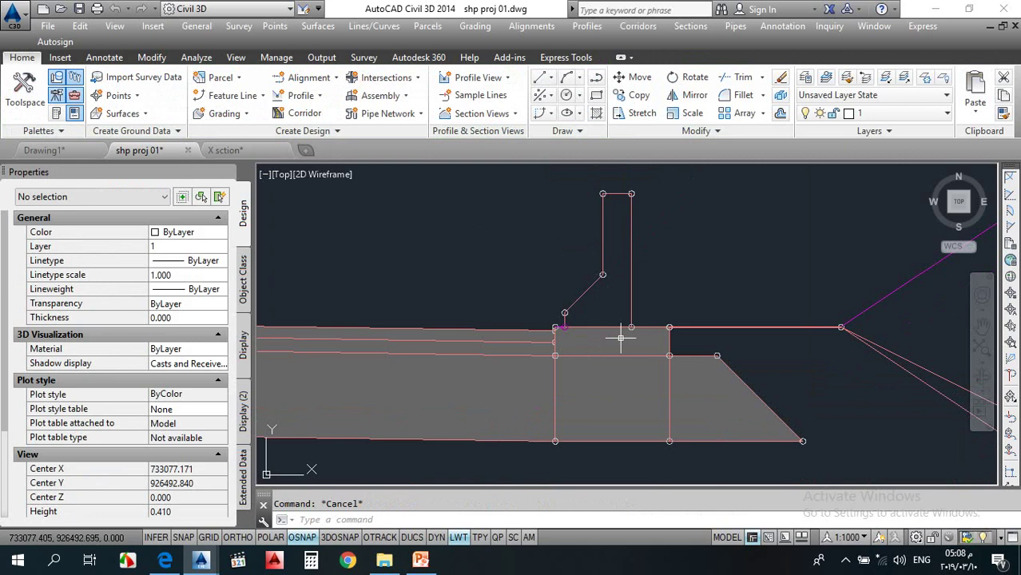
# Step: Examine the assembly from the NJ02 barrier at its right edge to the median barrier at the centreline
pyautogui.scroll(2, 553, 322)
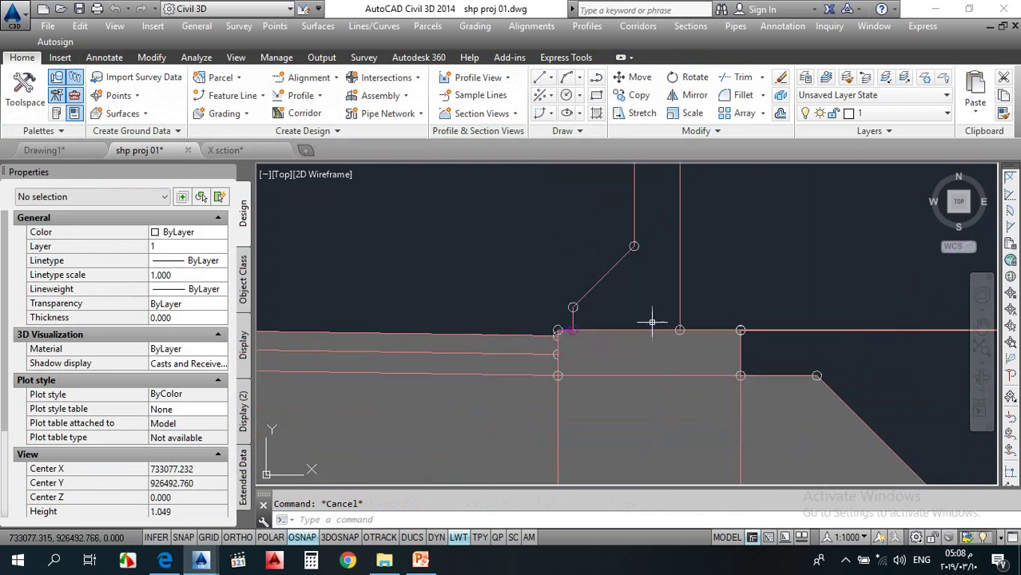
pyautogui.scroll(-10, 652, 323)
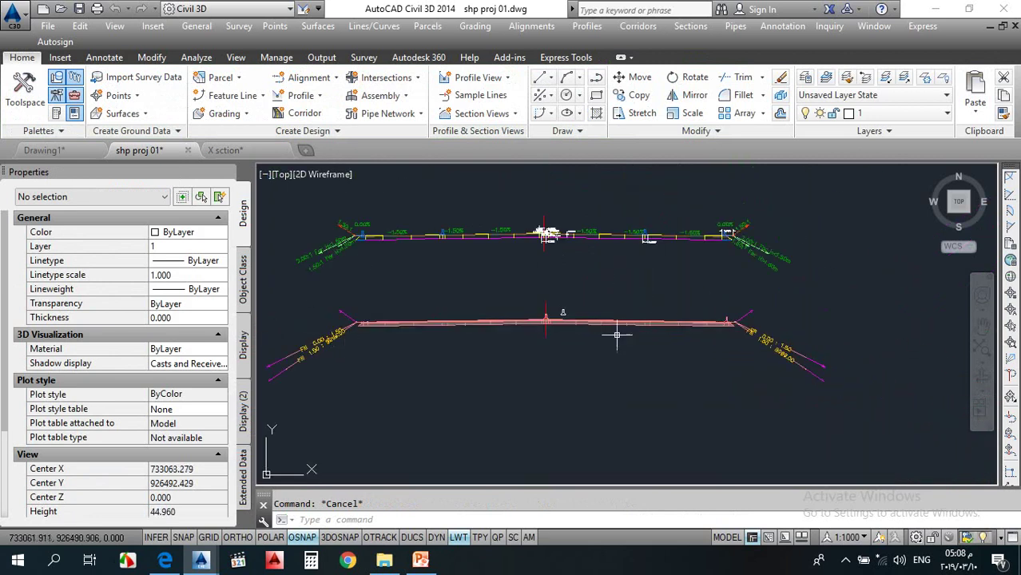
pyautogui.scroll(2, 617, 332)
pyautogui.scroll(2, 434, 319)
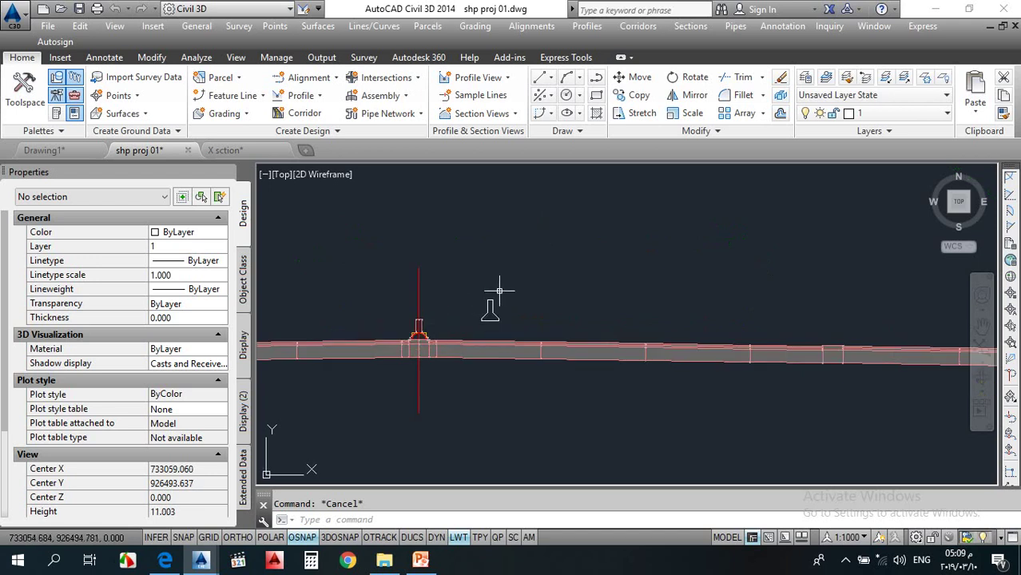
pyautogui.scroll(6, 660, 320)
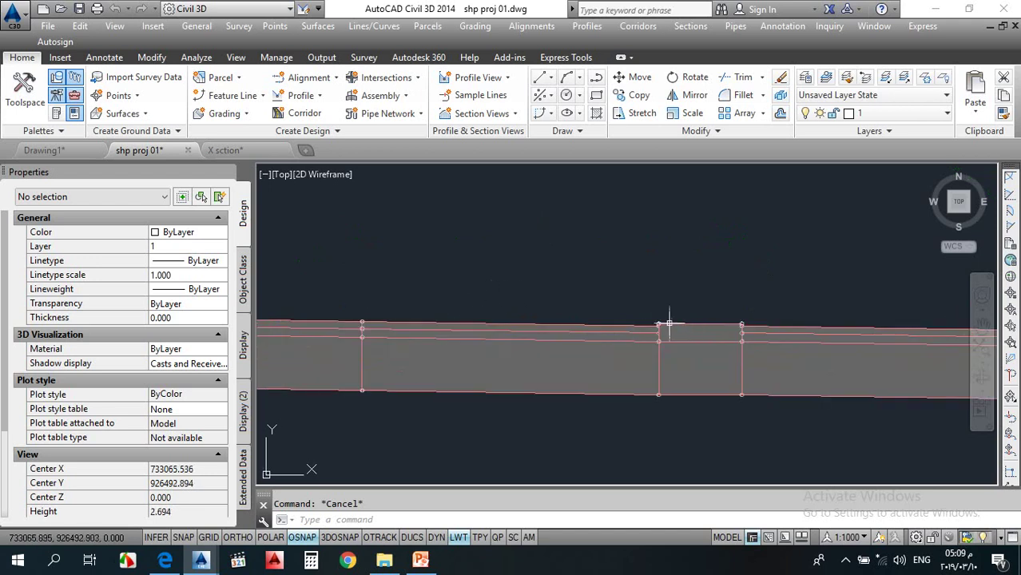
pyautogui.scroll(-8, 687, 336)
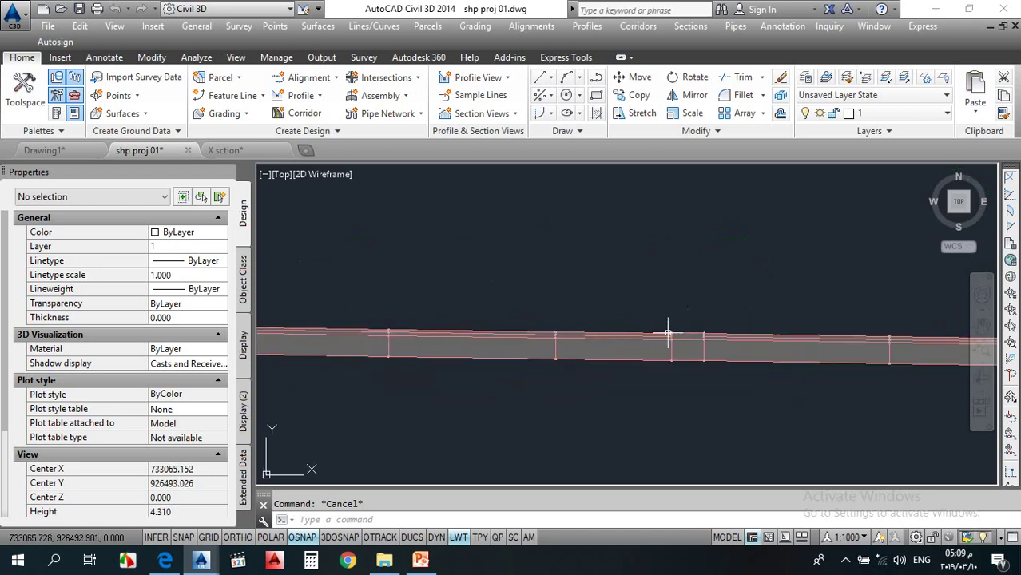
pyautogui.scroll(-4, 598, 334)
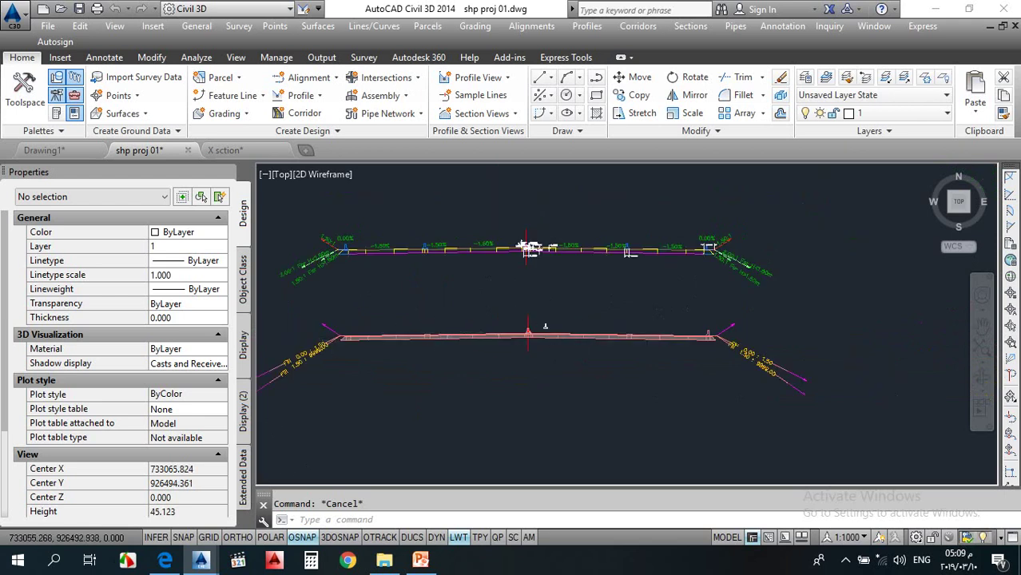
pyautogui.scroll(8, 579, 321)
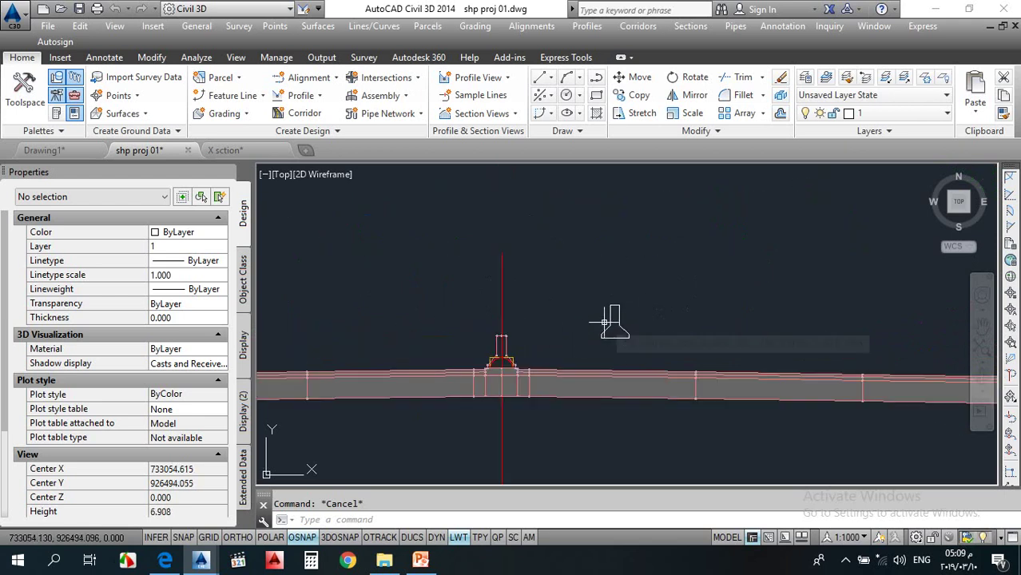
pyautogui.scroll(-4, 536, 310)
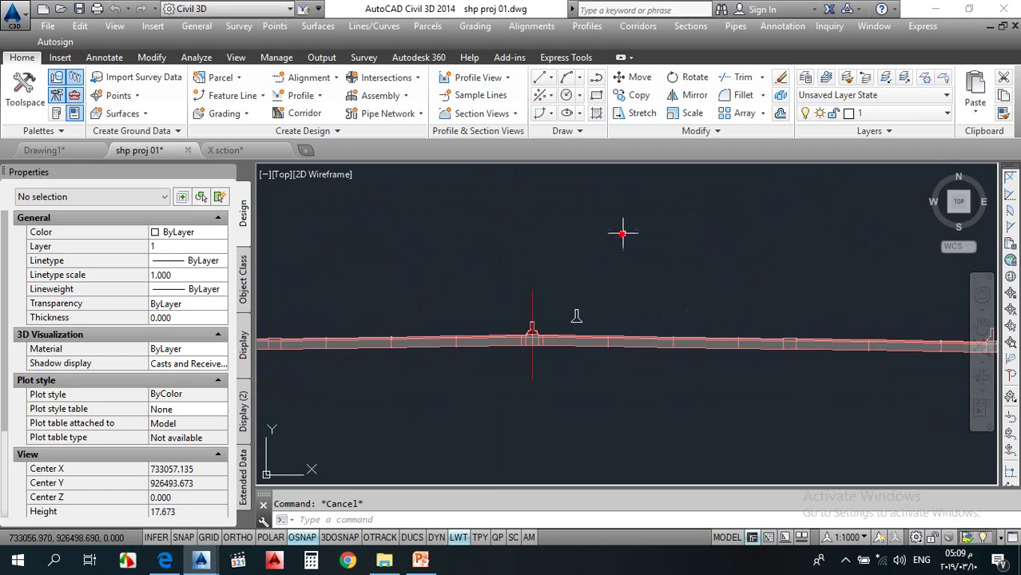
pyautogui.click(547, 256)
pyautogui.scroll(-6, 548, 257)
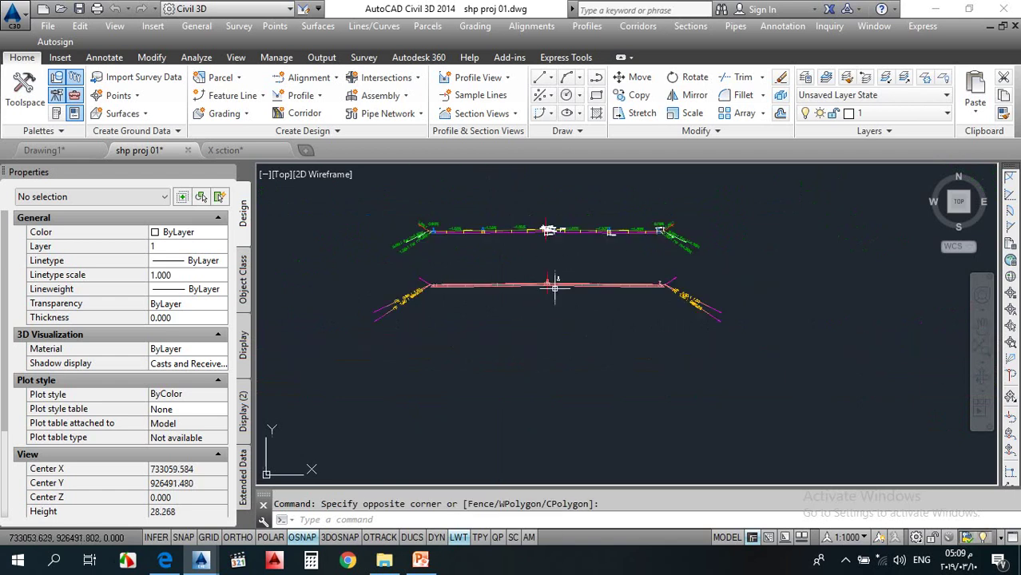